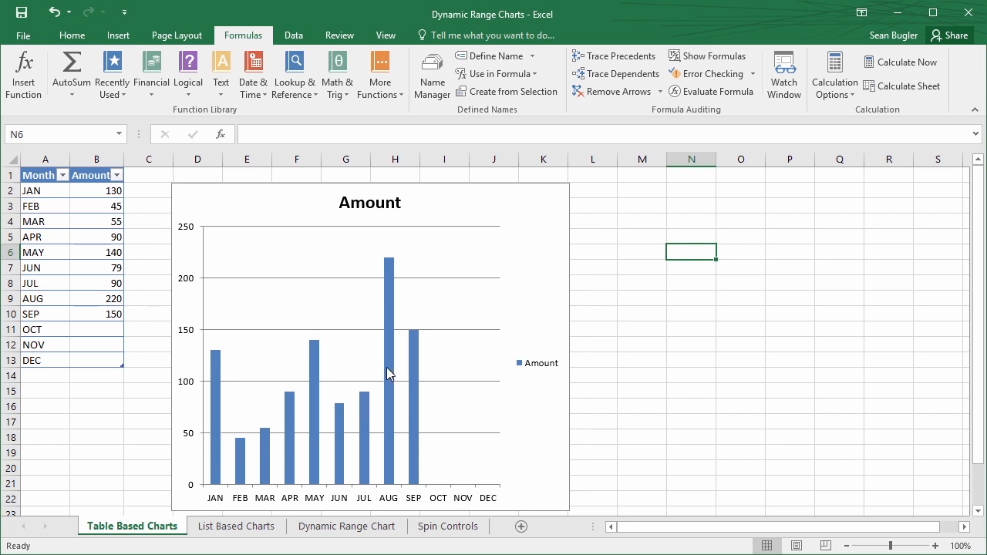
Step: Enter 234 as the OCT amount in the table, and select the Amount chart to show its source range
left_click(95, 332)
type("234")
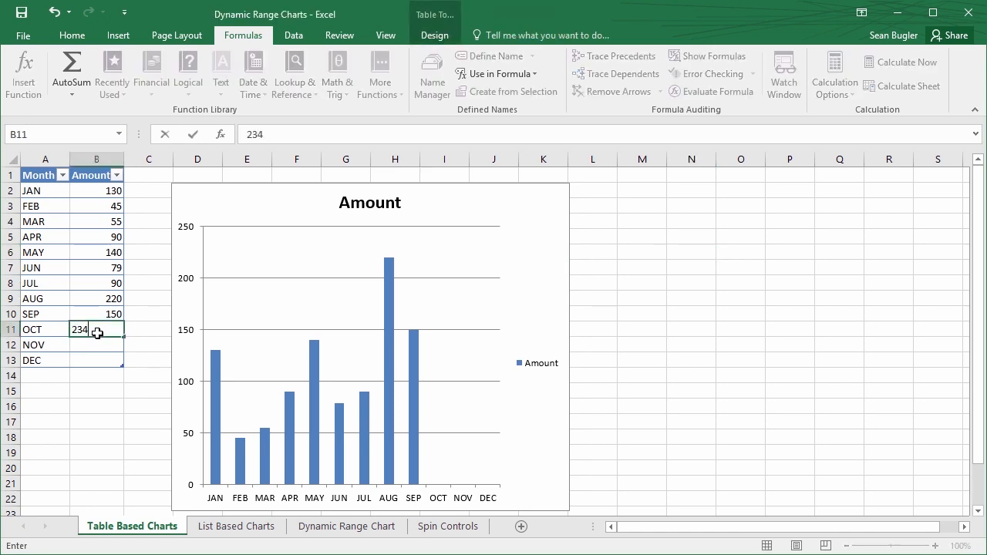
key("Return")
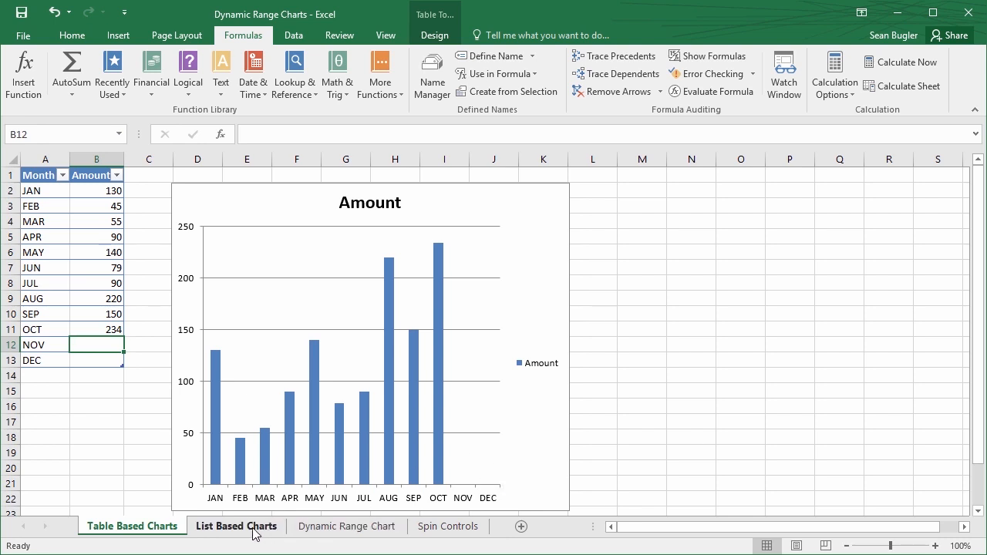
left_click(90, 240)
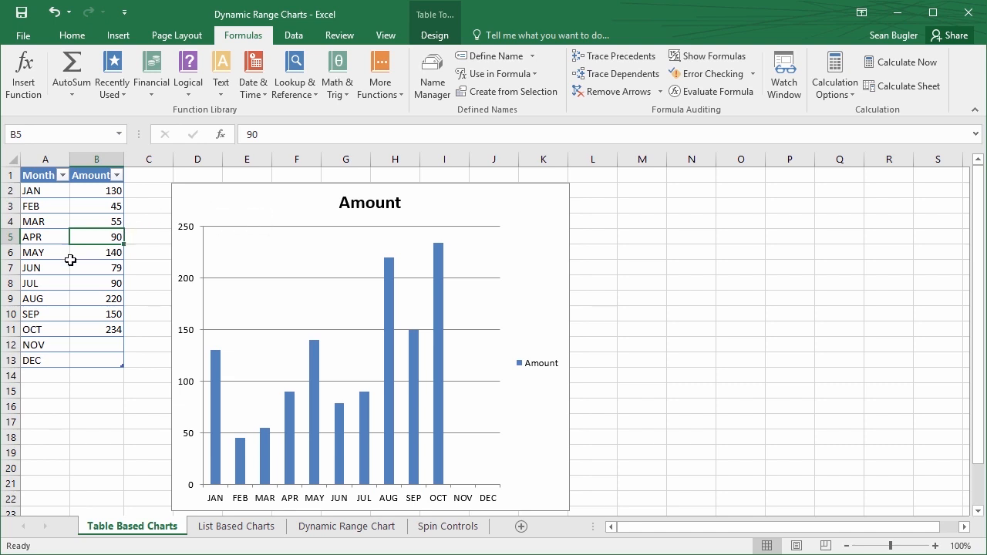
left_click(210, 204)
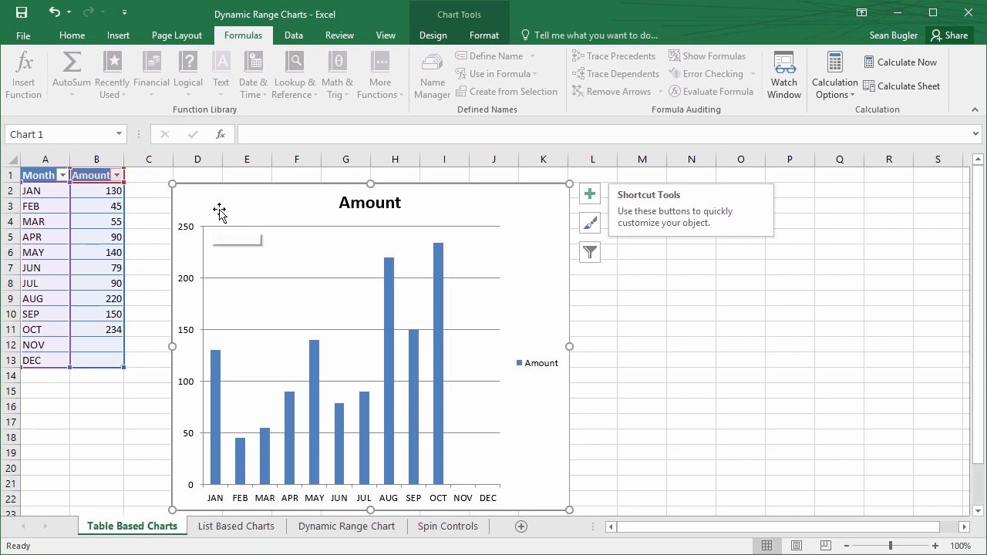
Step: Open the List Based Charts sheet and examine the OCT entry against the Units Sold chart
left_click(236, 527)
left_click(162, 451)
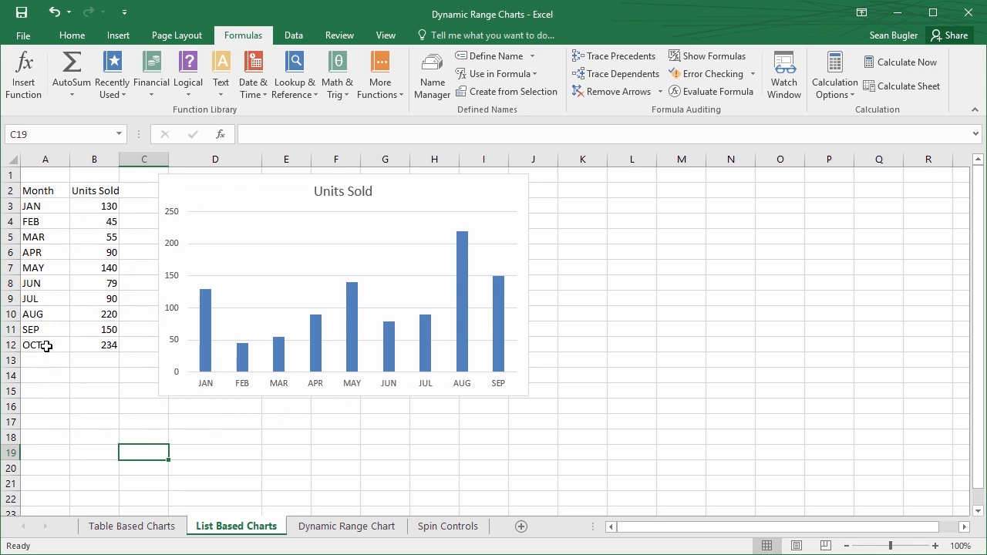
left_click_drag(47, 346, 100, 346)
left_click(84, 374)
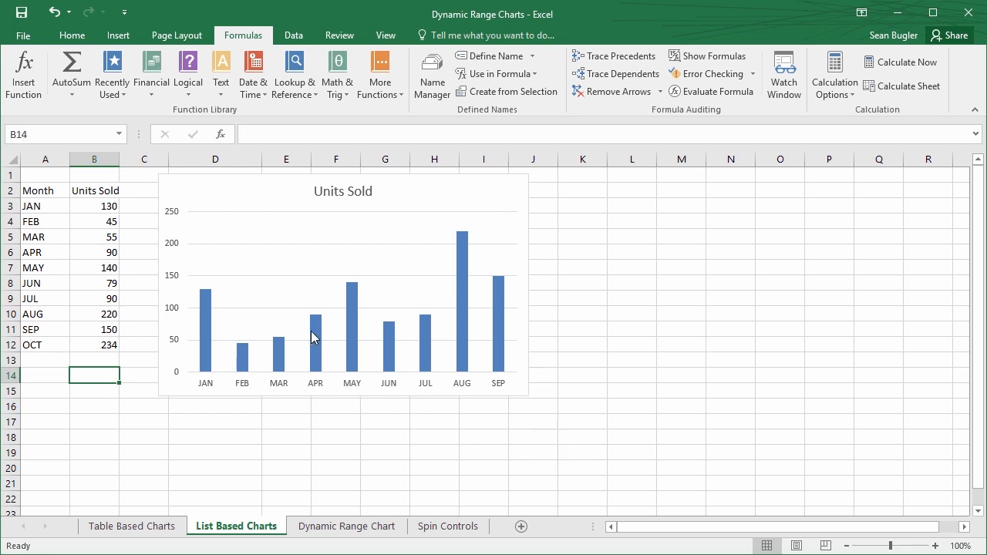
Step: Add a NOV row with 542 units sold below OCT in the list
left_click(54, 360)
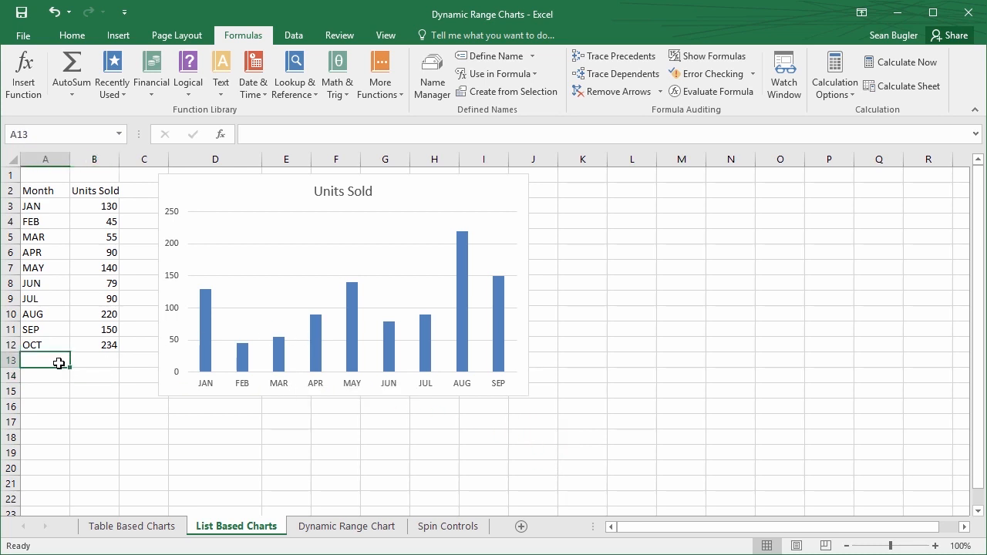
type("NOV")
key("Tab")
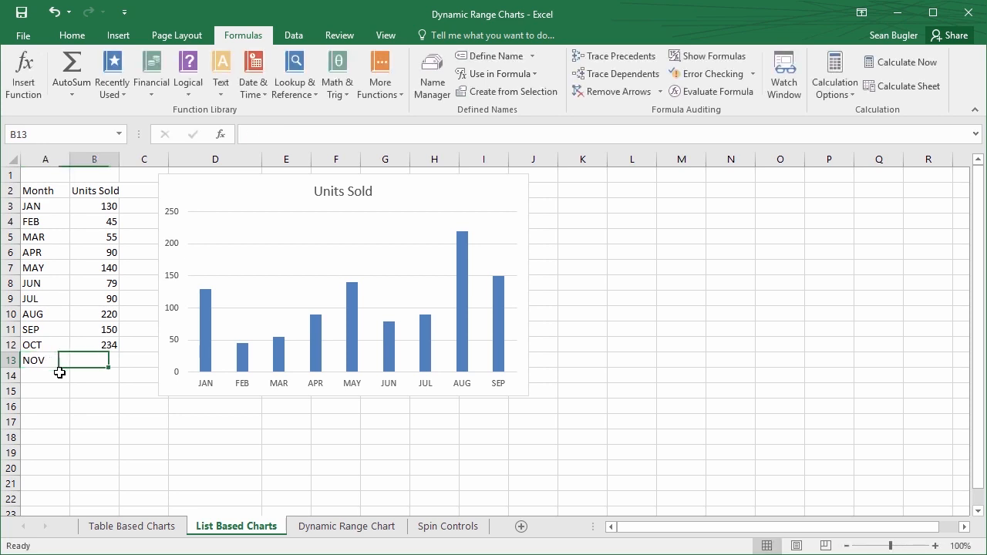
type("542")
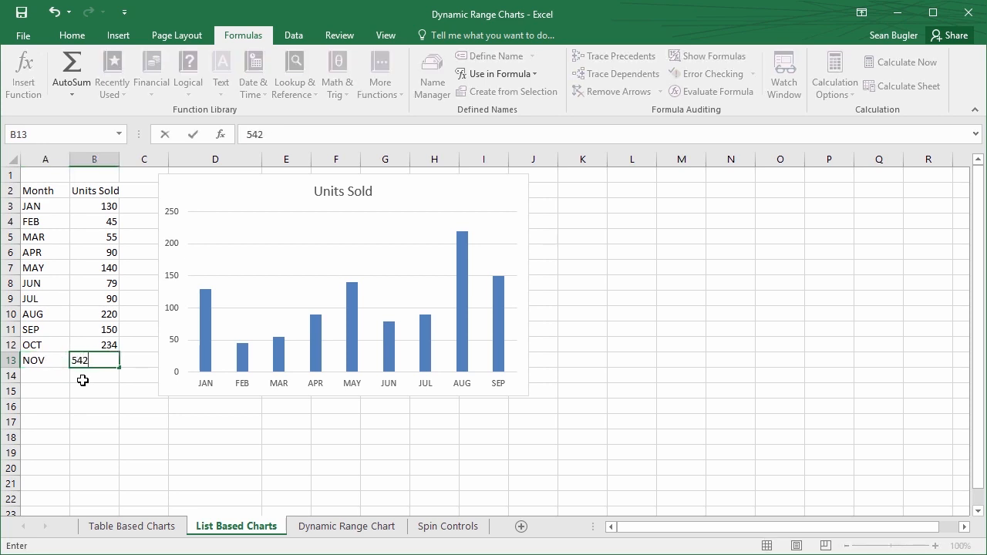
key("Return")
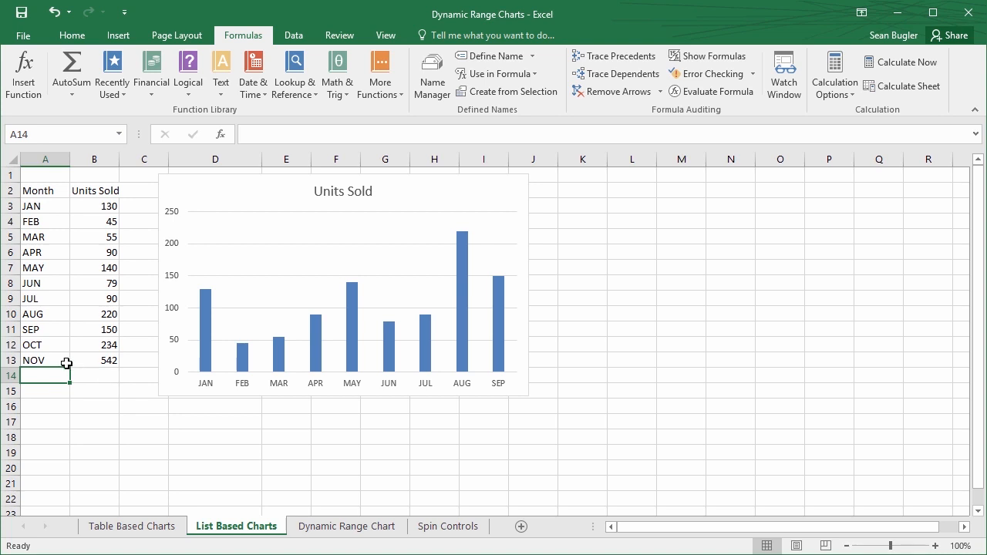
Step: Highlight the OCT and NOV rows, and compare them with the charted range from Month through SEP
left_click_drag(59, 347, 110, 362)
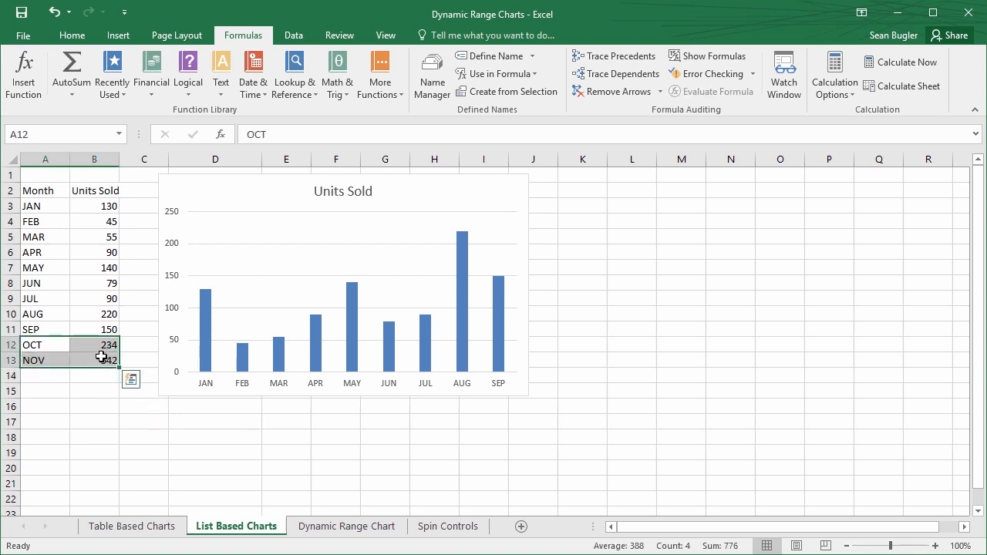
left_click(67, 252)
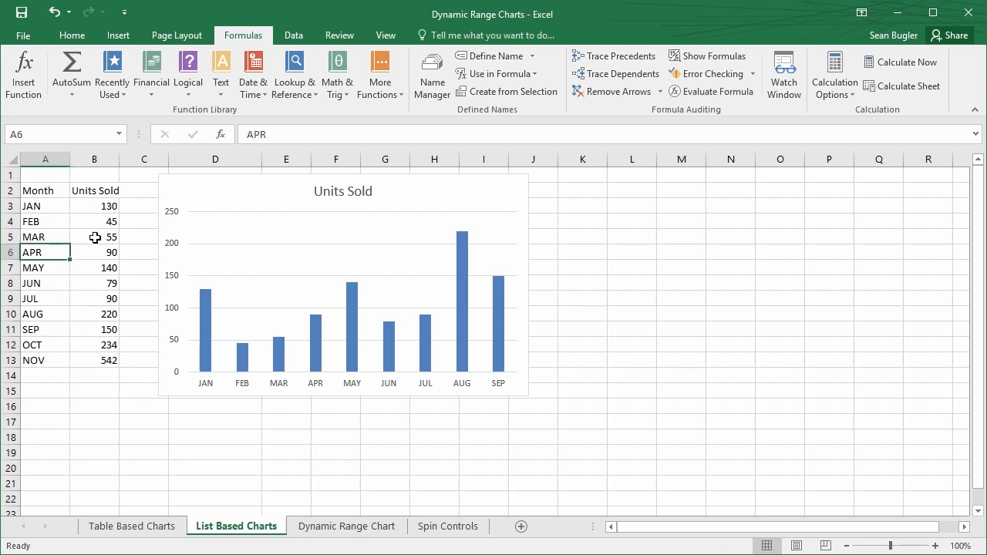
mouse_move(37, 192)
left_mouse_down()
mouse_move(97, 288)
mouse_move(137, 427)
left_mouse_up()
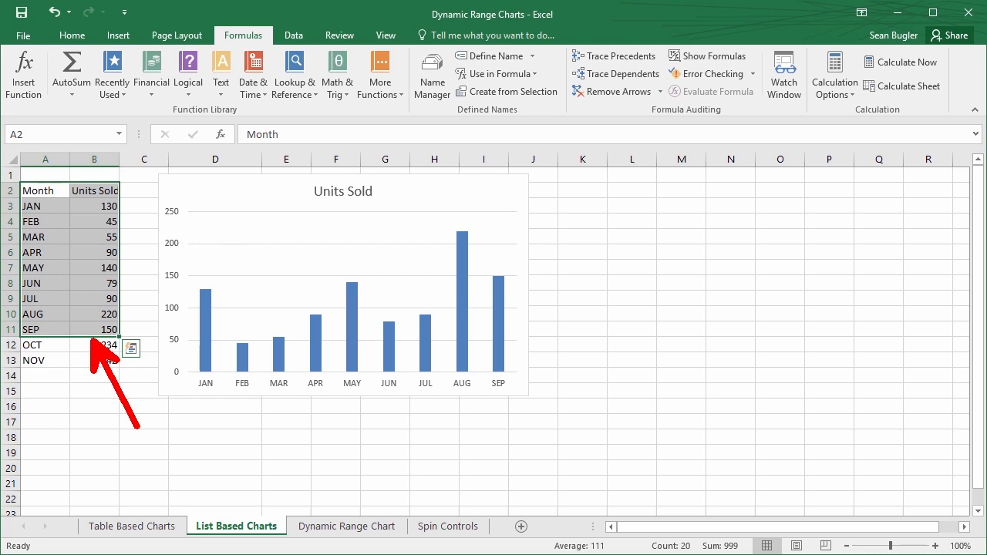
Step: Clear the contents of the OCT and NOV rows (A12:B13) from the list
mouse_move(31, 345)
left_mouse_down()
mouse_move(81, 369)
mouse_move(82, 356)
left_mouse_up()
right_click(82, 356)
left_click(124, 523)
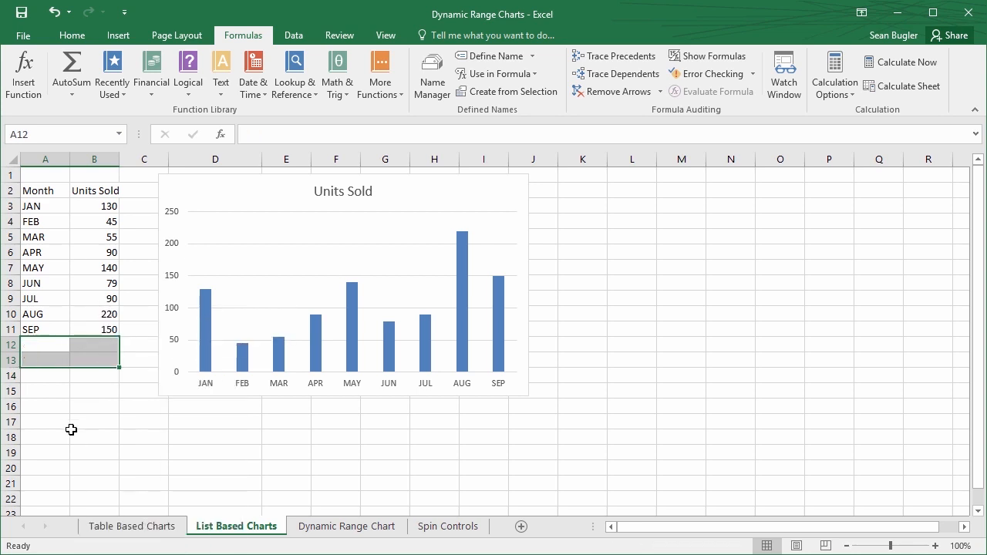
left_click(77, 434)
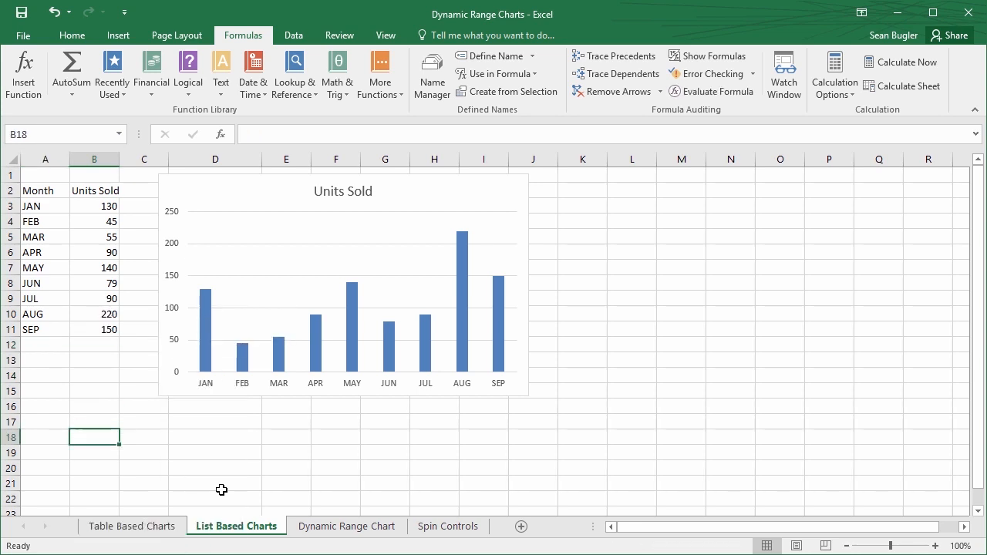
Step: Compare the Units Sold charts on the List Based Charts and Dynamic Range Chart sheets, finishing on Dynamic Range Chart
left_click(322, 527)
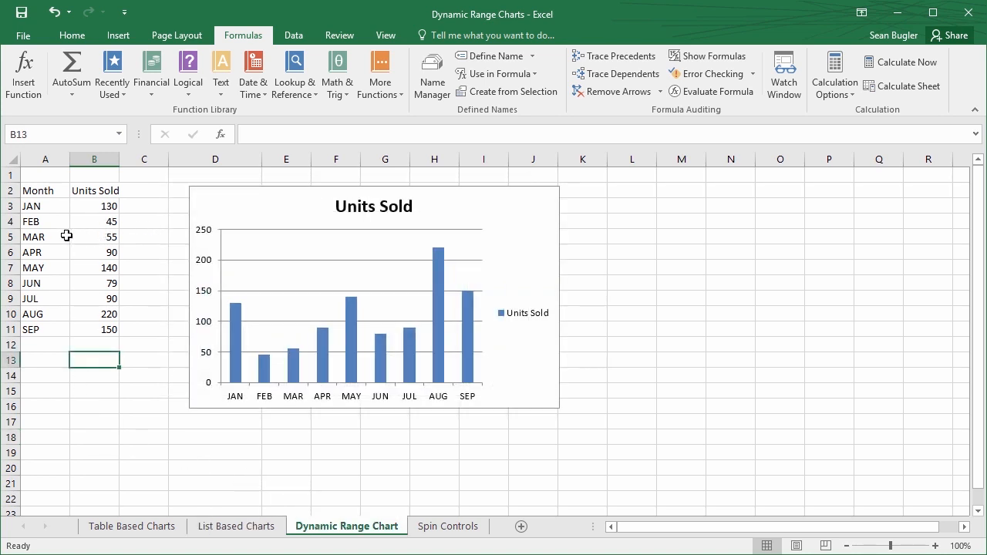
left_click(233, 529)
left_click(354, 532)
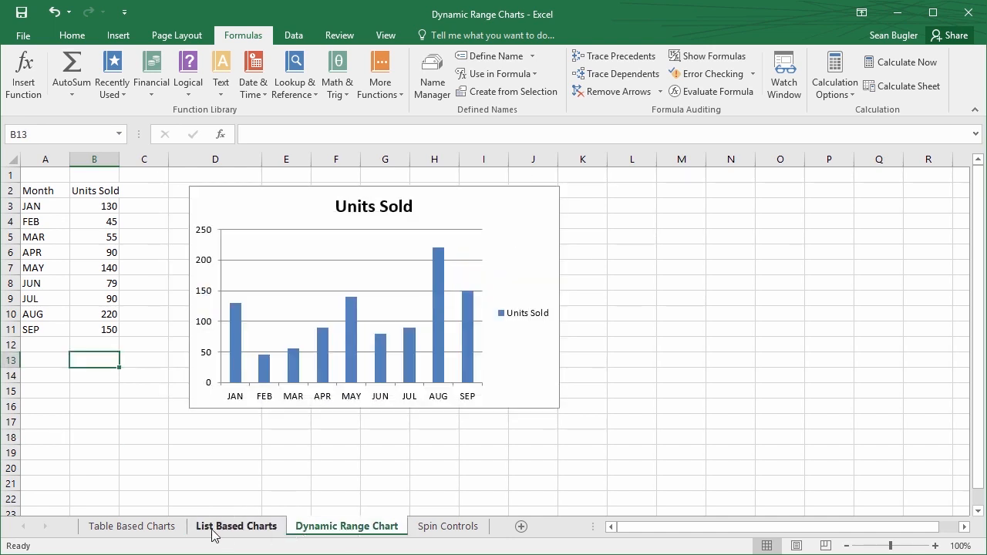
left_click(214, 531)
left_click(297, 529)
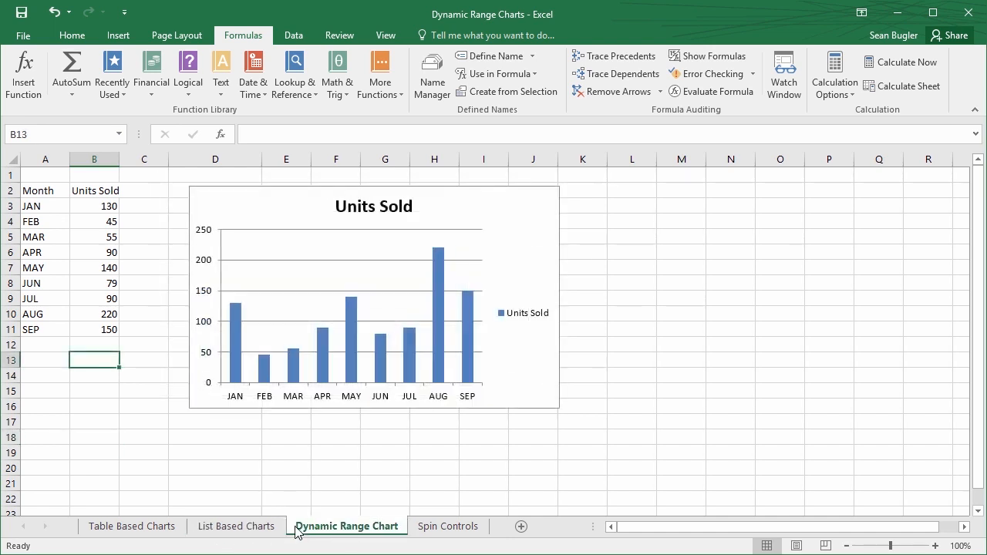
Step: Add an OCT row with 234 units sold below SEP on the Dynamic Range Chart sheet
left_click(40, 349)
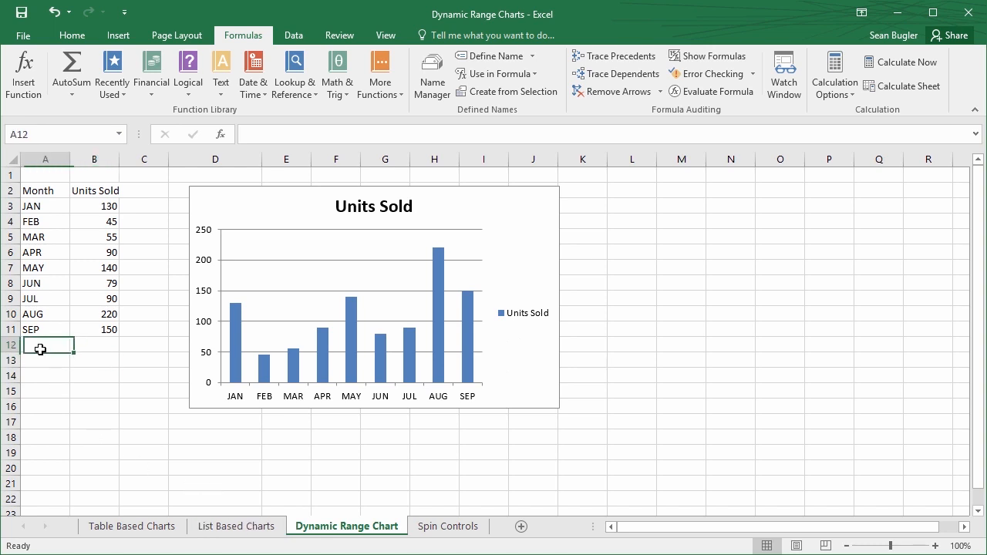
type("OCT")
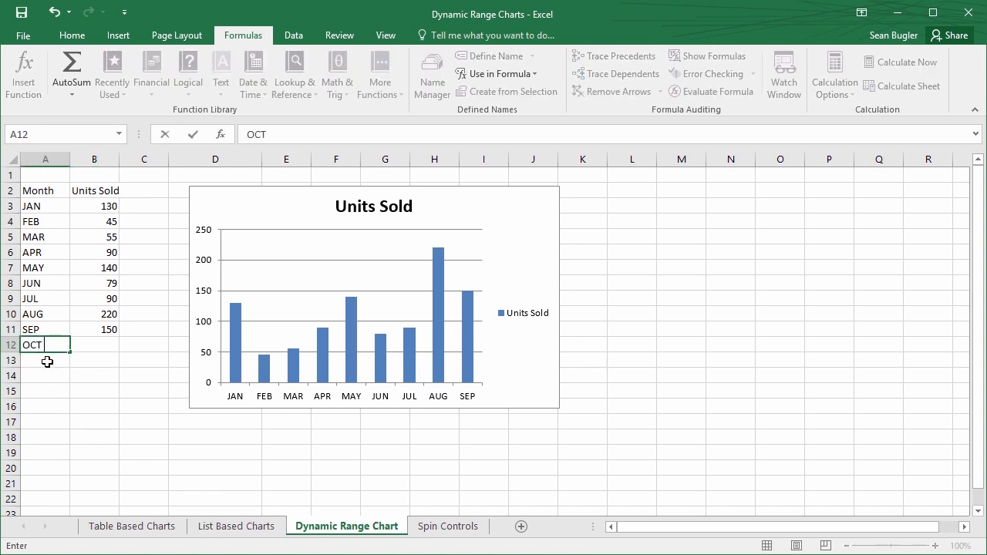
key("Tab")
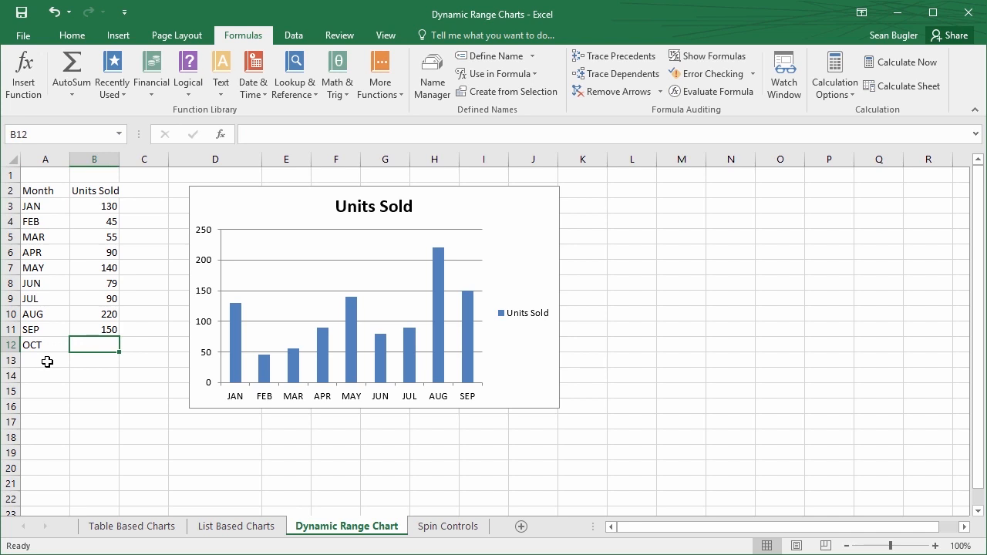
type("234")
key("Return")
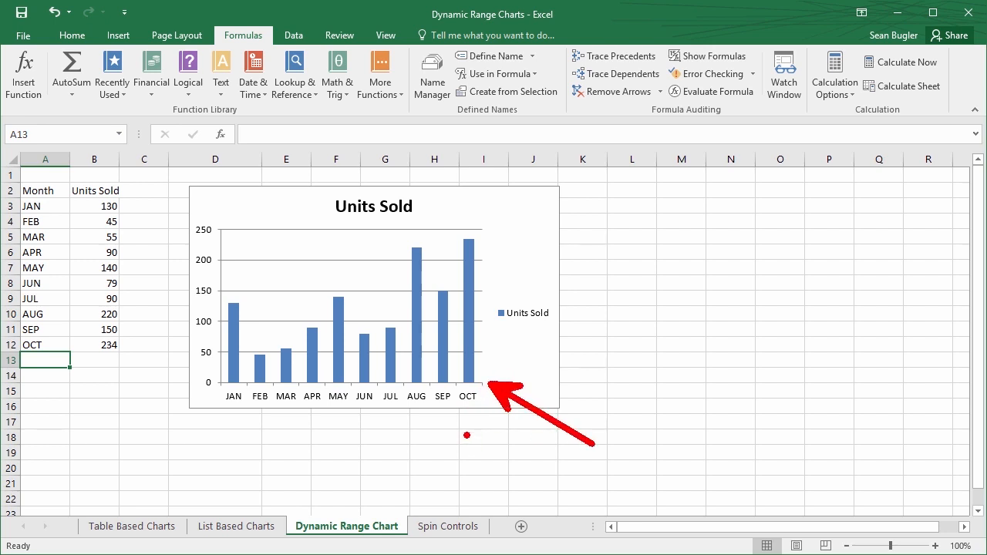
Step: Review the extended dynamic chart against the list-based one, and return to the List Based Charts sheet
left_click(234, 528)
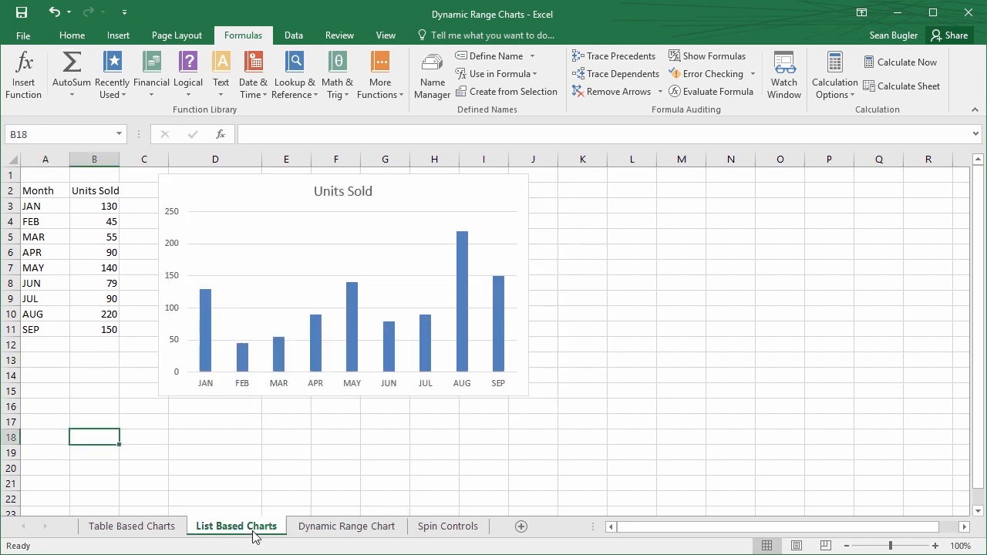
left_click(316, 529)
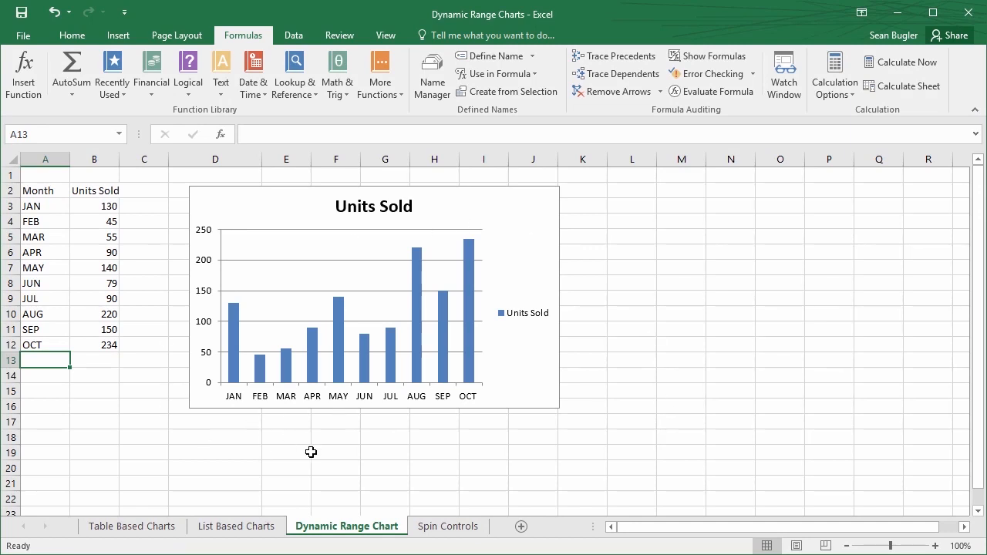
left_click(230, 529)
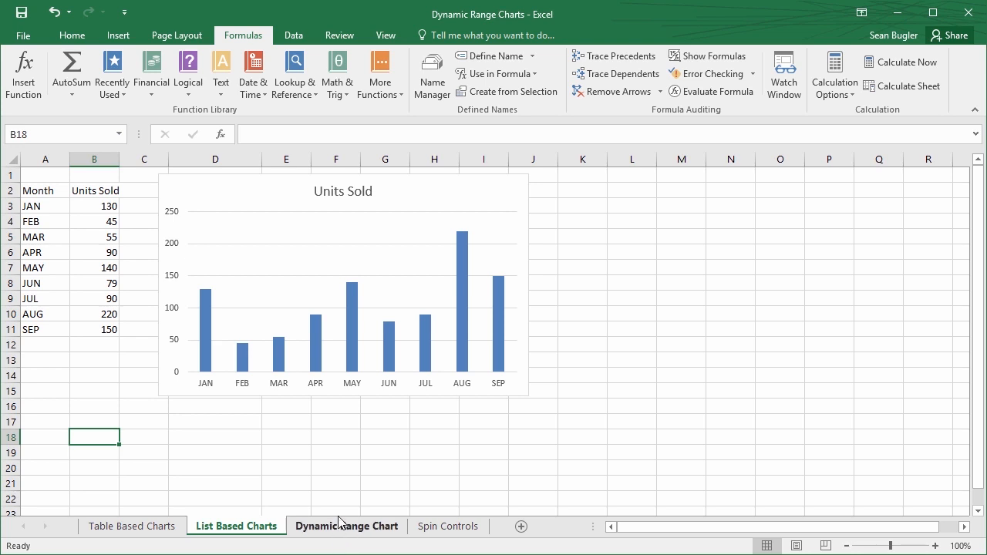
Step: Add an OCT row with 234 units sold below SEP on the List Based Charts sheet
left_click(45, 345)
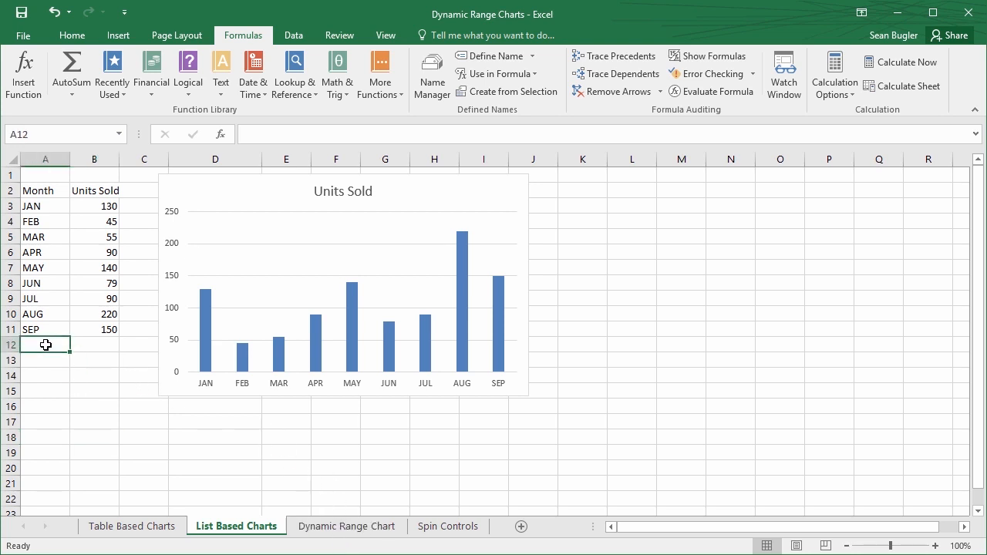
type("OCT")
key("Tab")
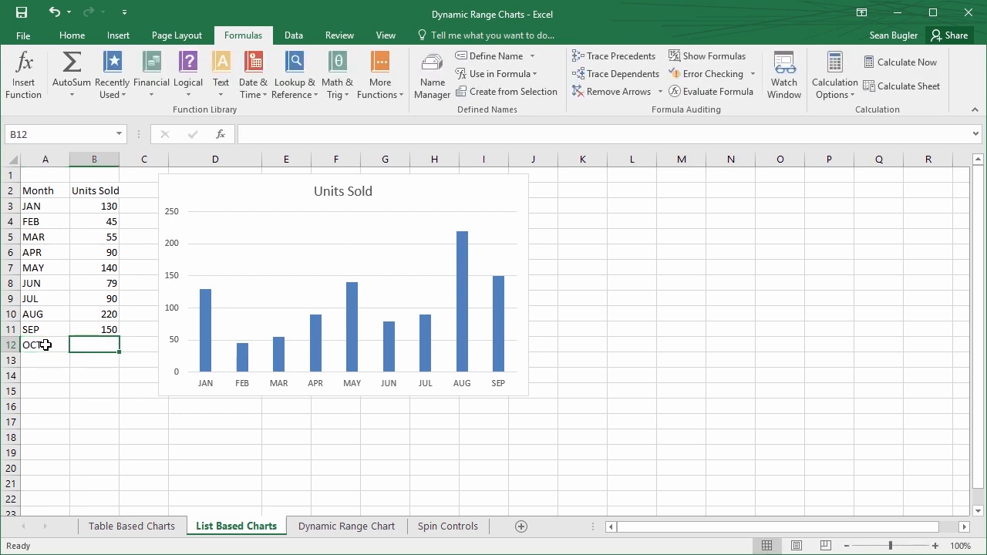
type("234")
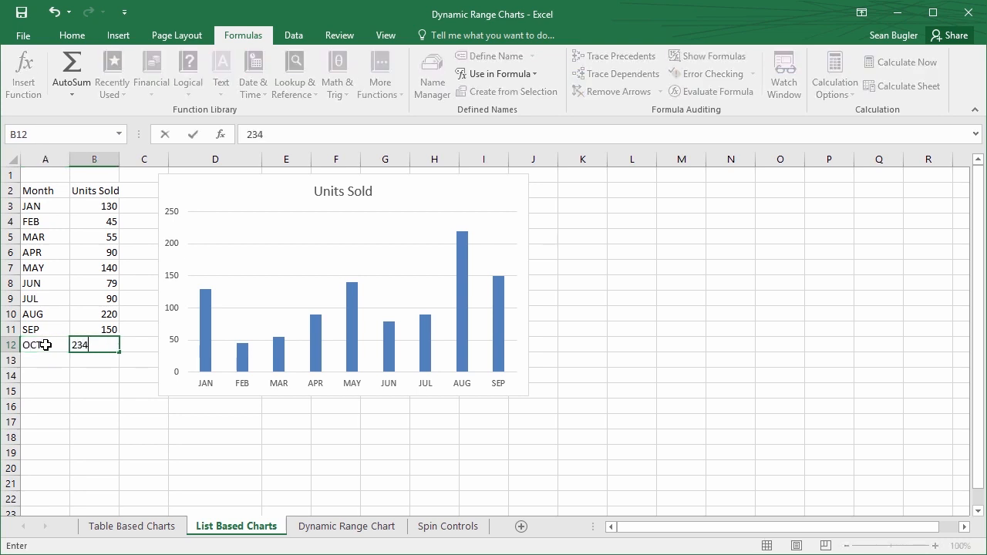
key("Return")
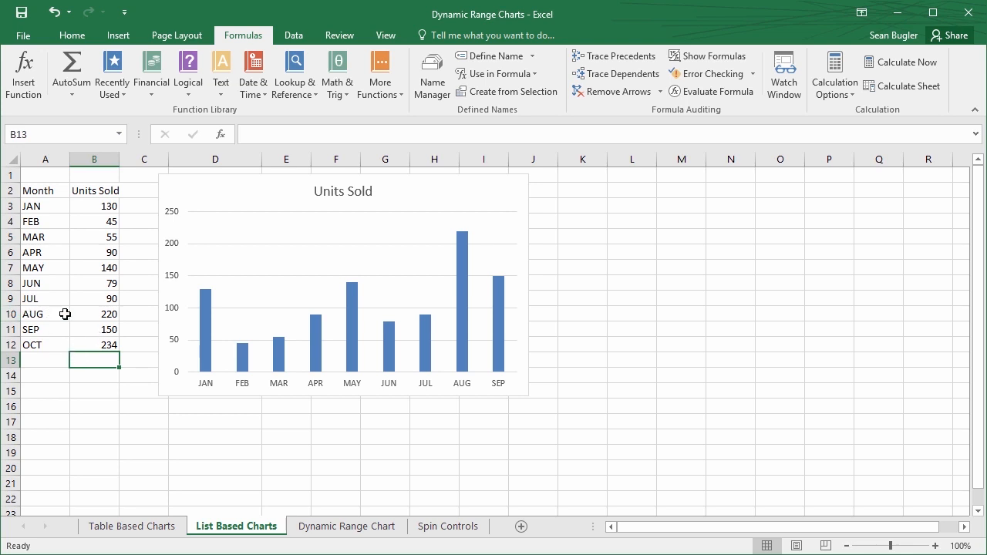
Step: Move the Units Sold chart to start around column G, freeing the cells beside the list
left_click(31, 224)
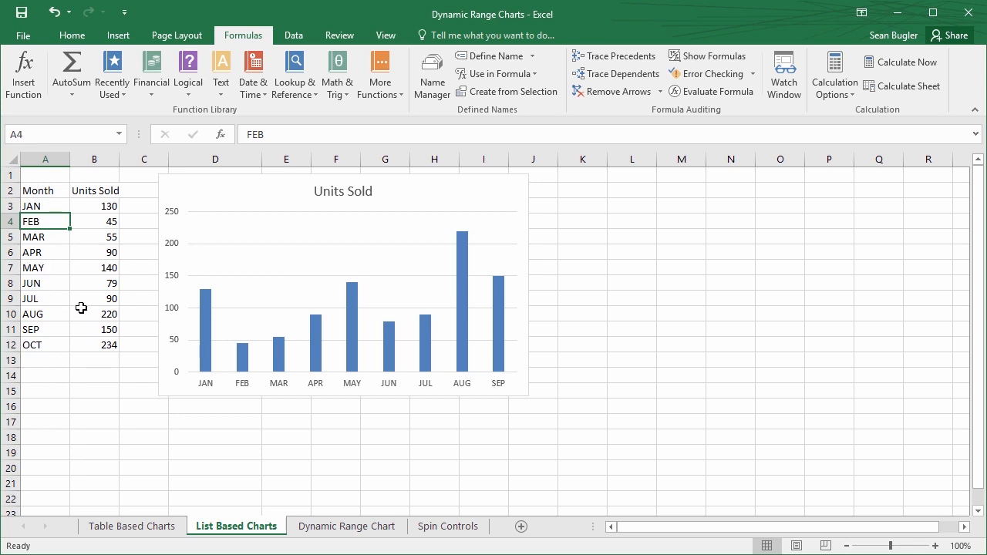
left_click_drag(266, 185, 434, 193)
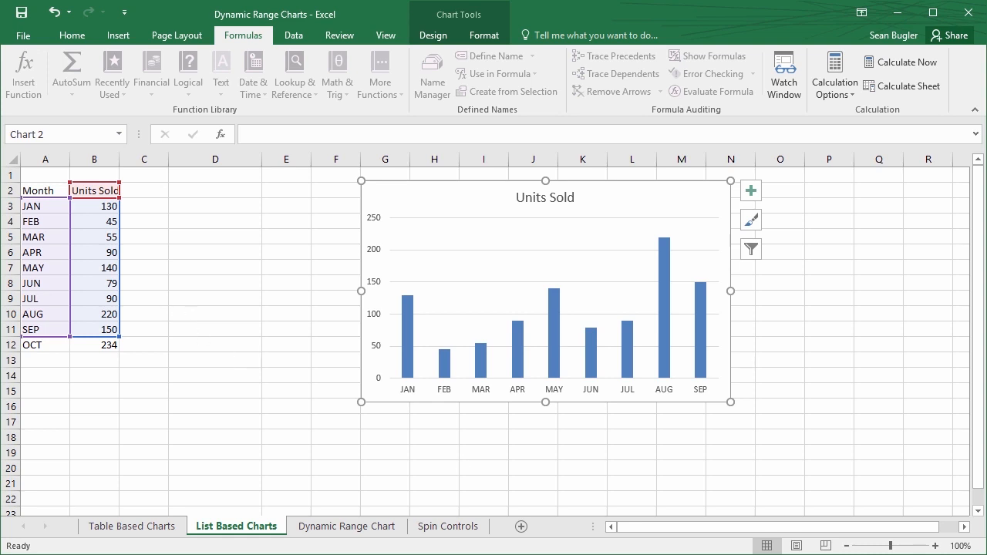
Step: Start an OFFSET function in cell D11 by finding it through a function search for "offset"
left_click(212, 329)
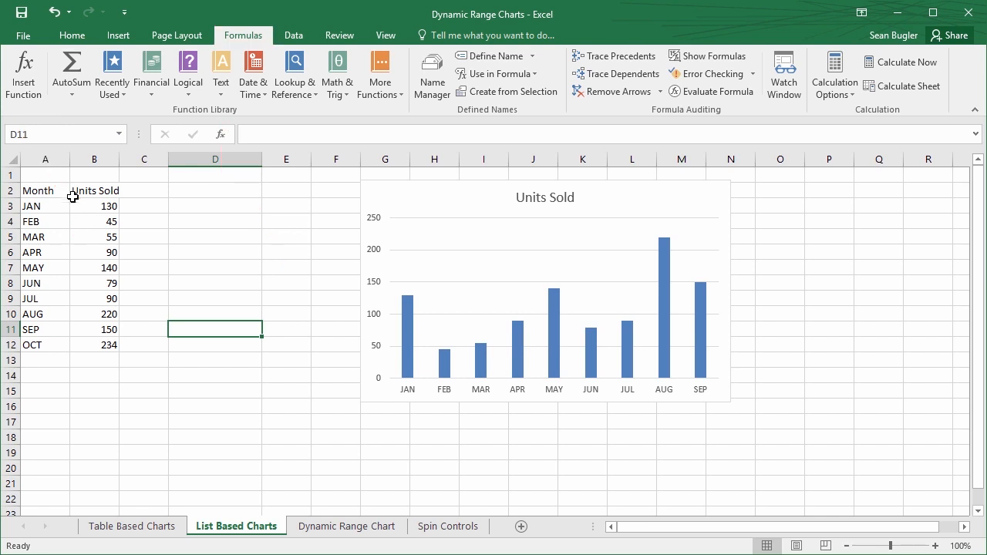
left_click(222, 134)
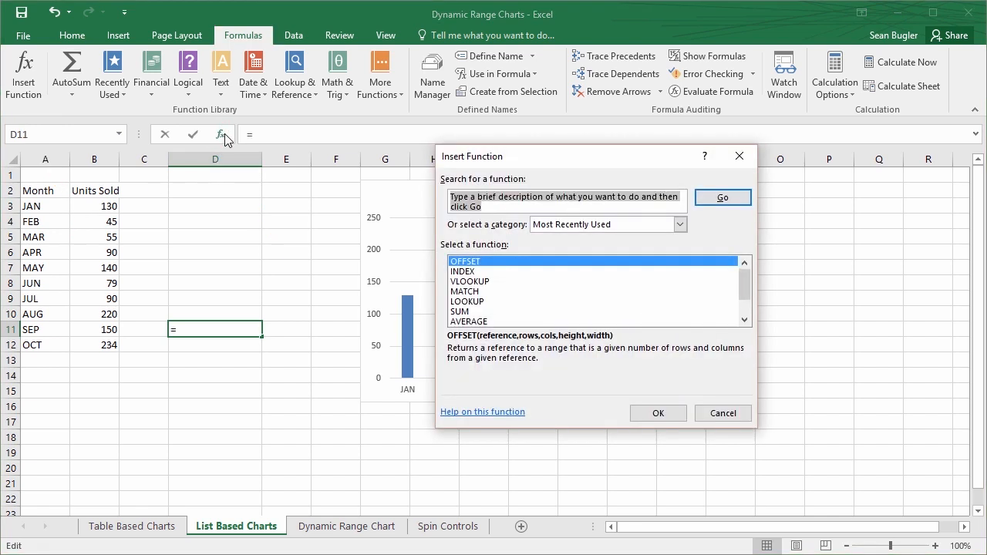
type("offset")
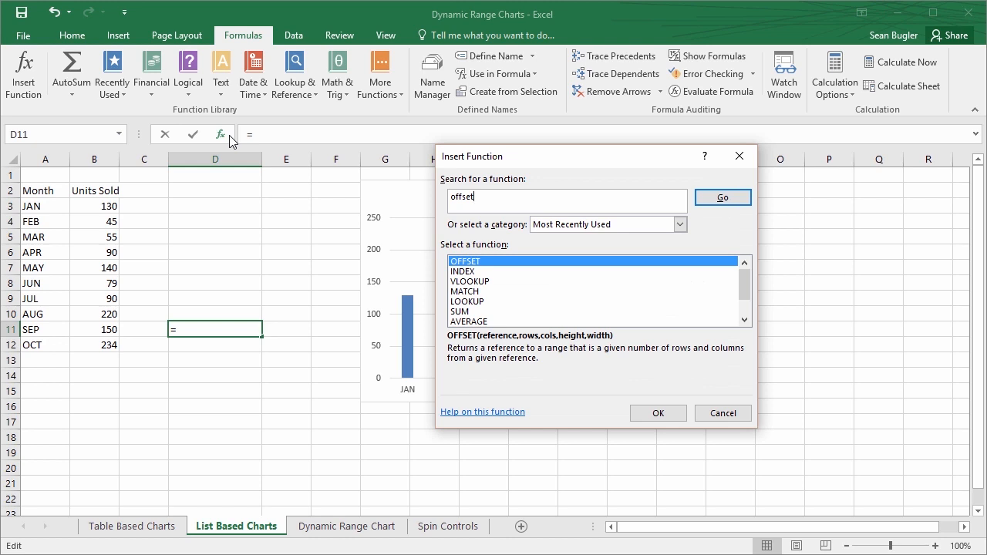
key("Return")
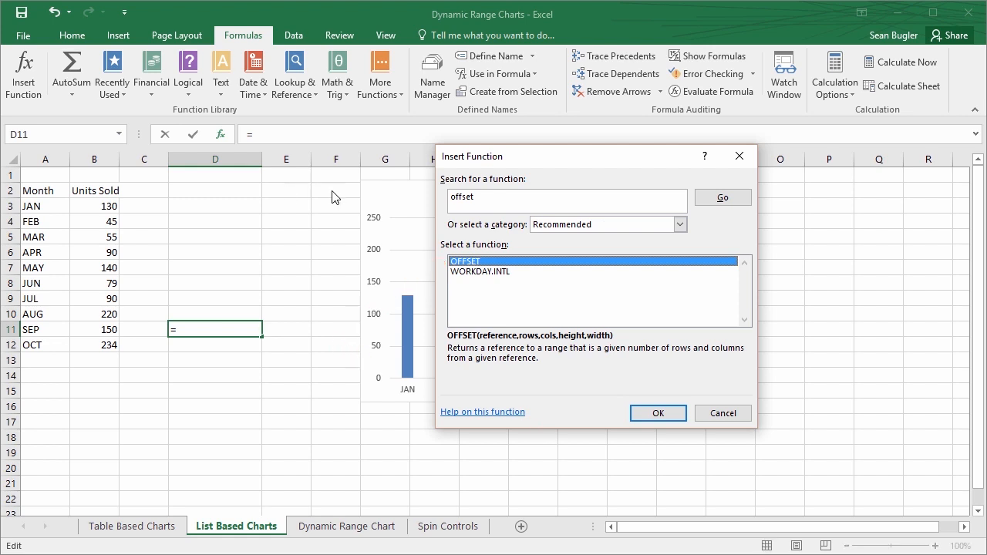
left_click(658, 413)
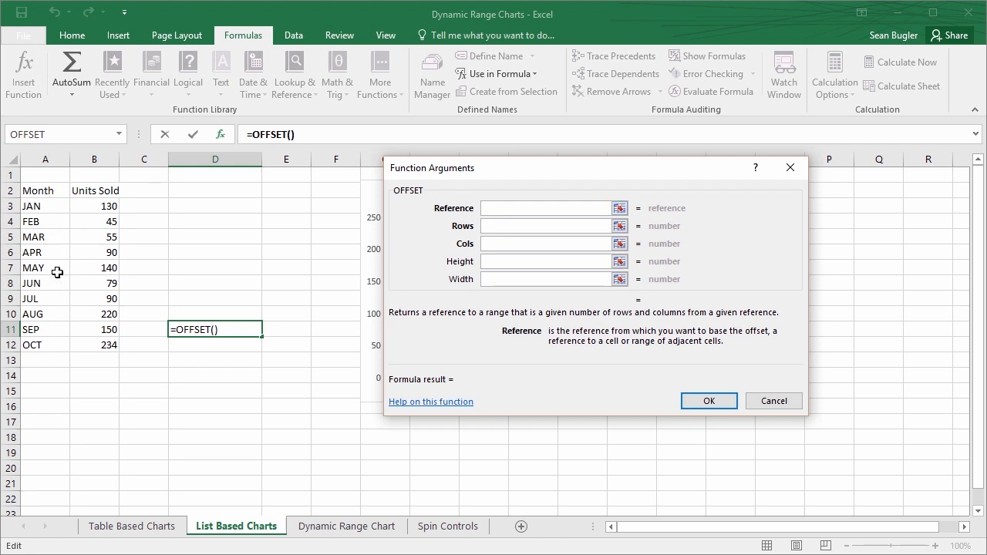
Step: Fill in the OFFSET arguments with the absolute reference $A$2, 1 for Rows and 0 for Cols
left_click(44, 193)
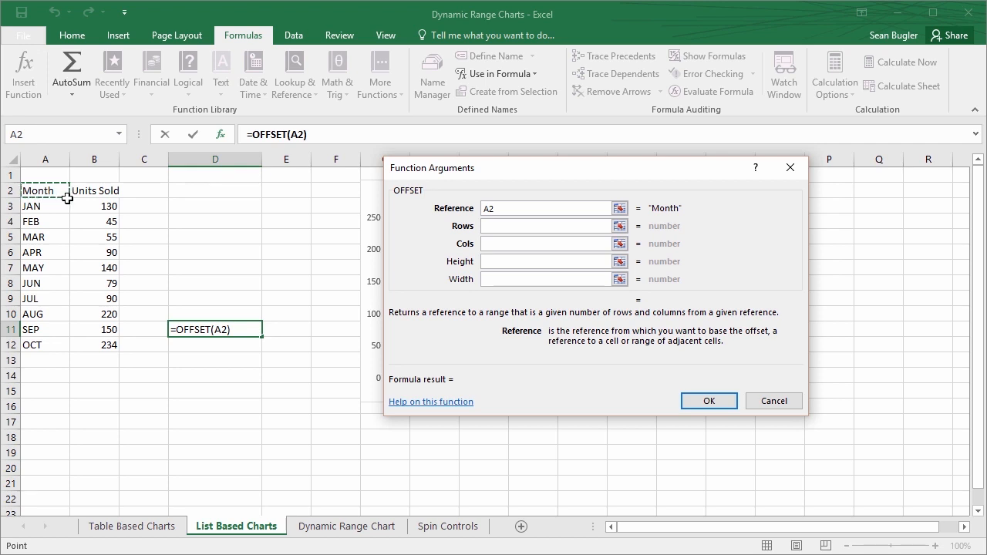
key("F4")
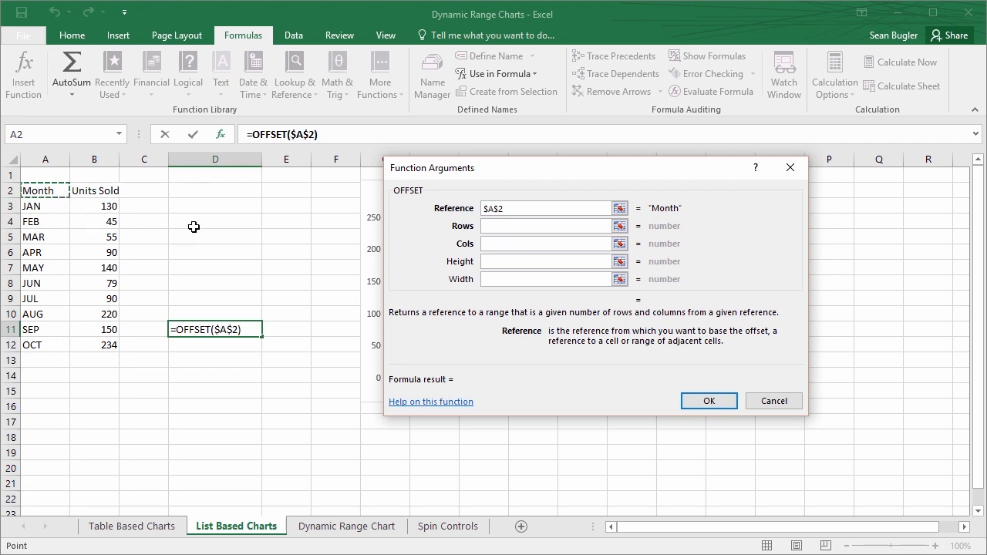
left_click(519, 226)
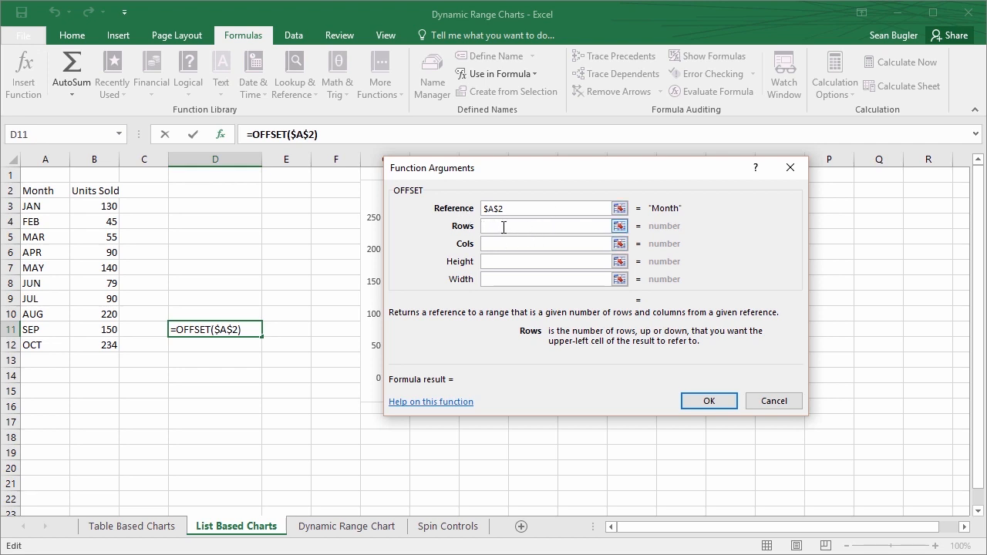
type("1")
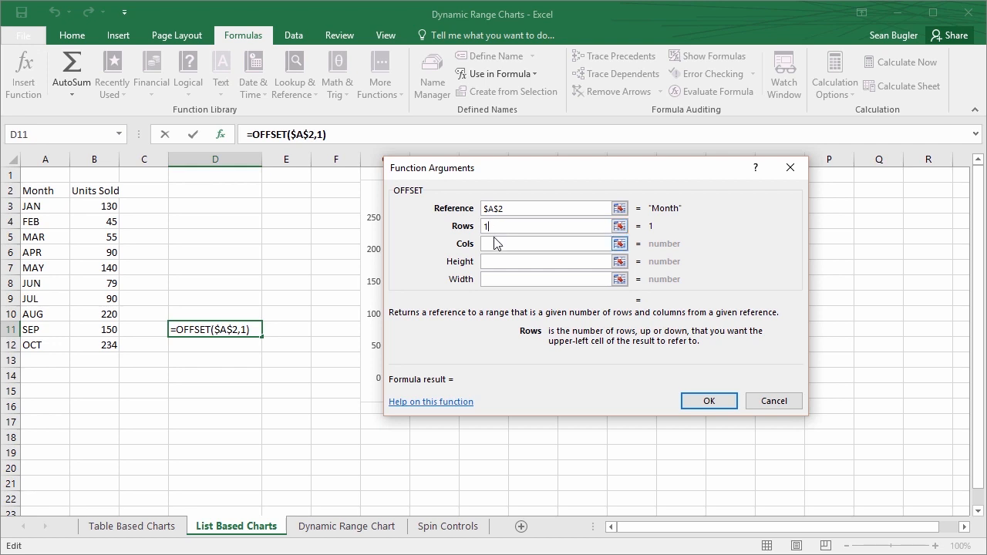
left_click(495, 242)
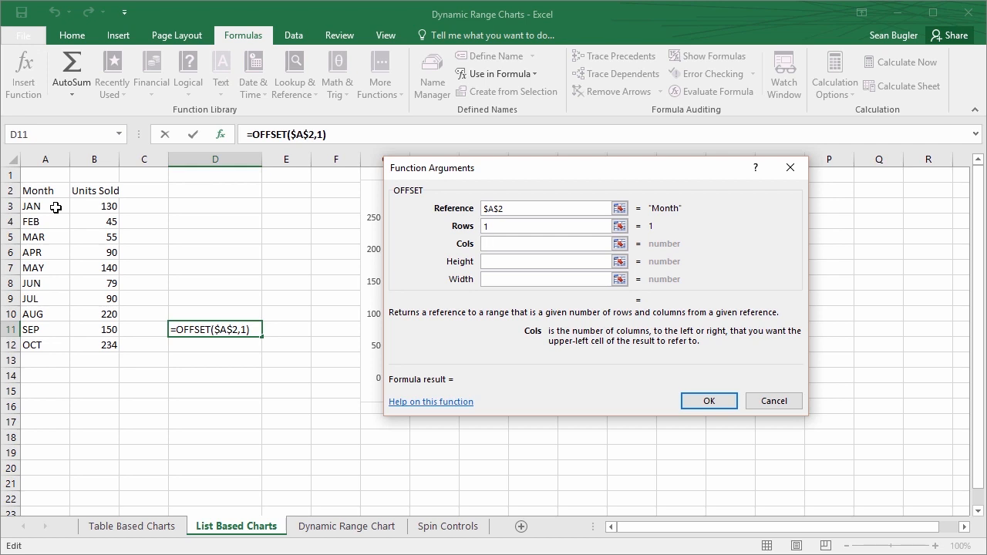
type("0")
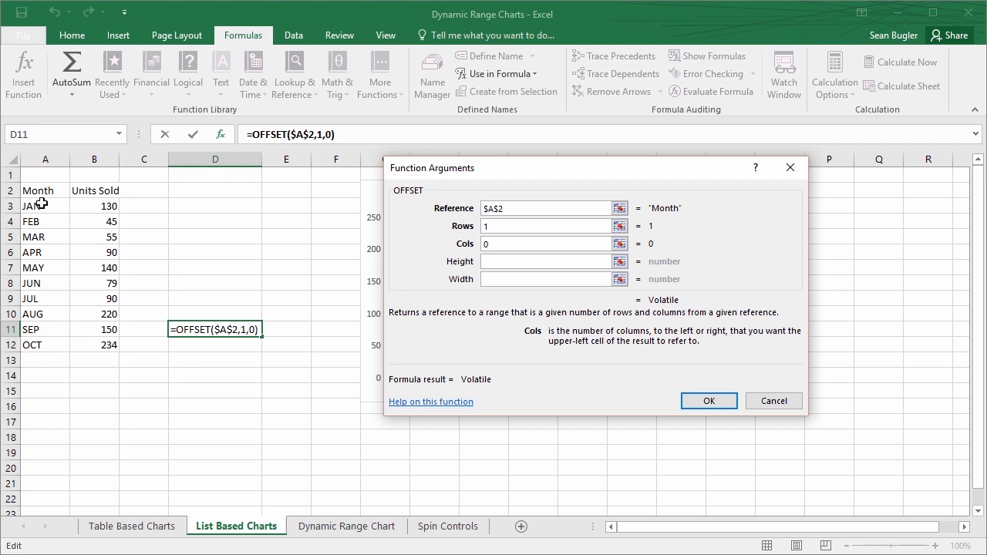
Step: Set the OFFSET Height argument to counta($A:$A)-1, counting the filled cells of the Month column without its header
left_click(522, 264)
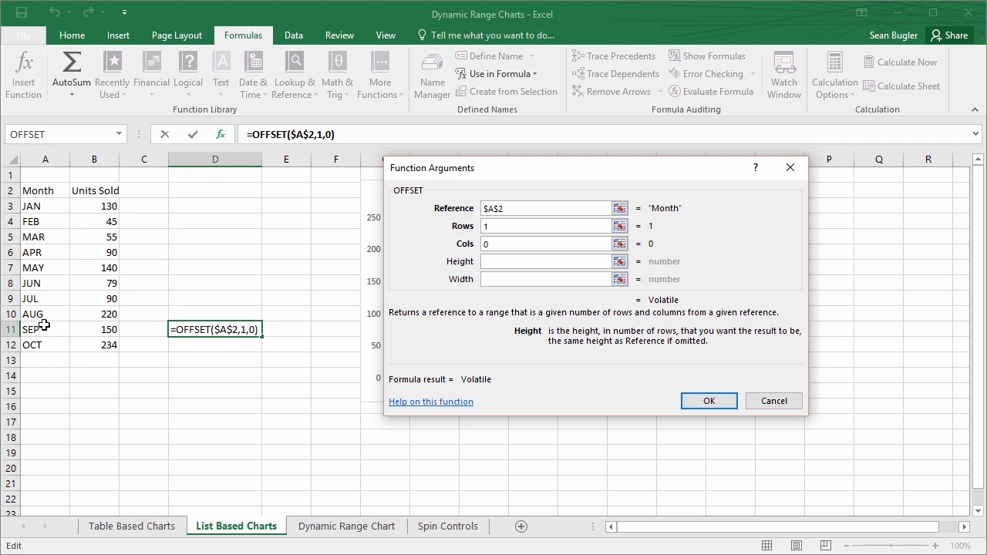
type("counta")
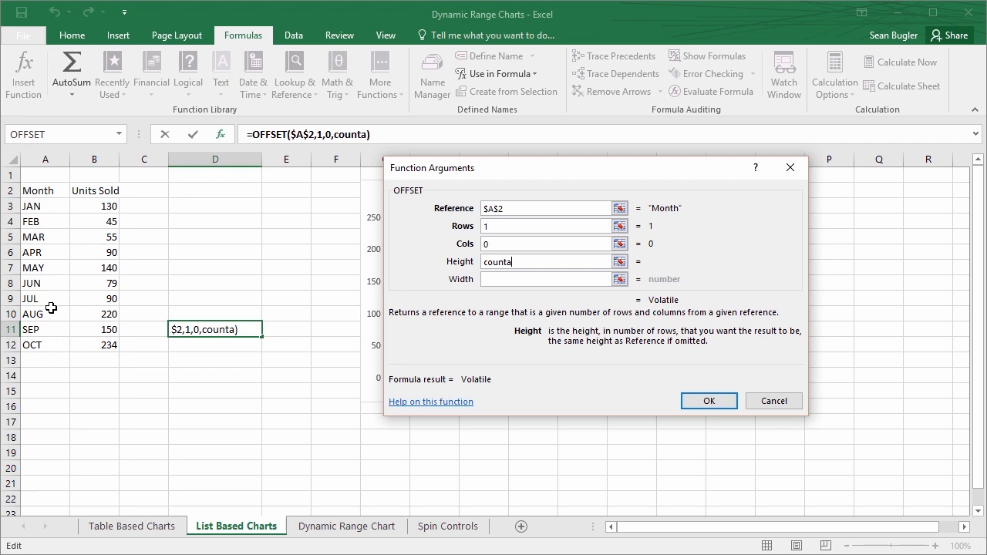
type("(")
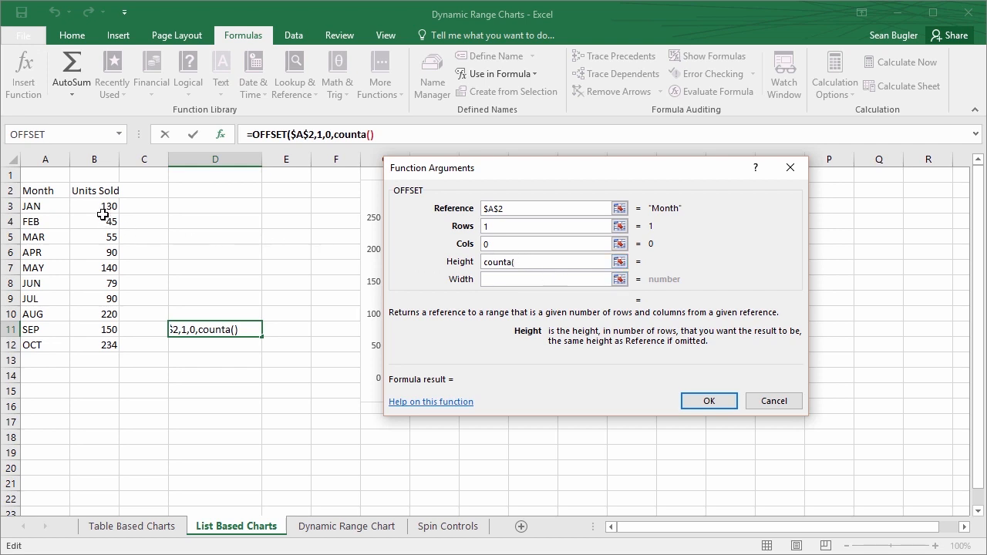
left_click(47, 158)
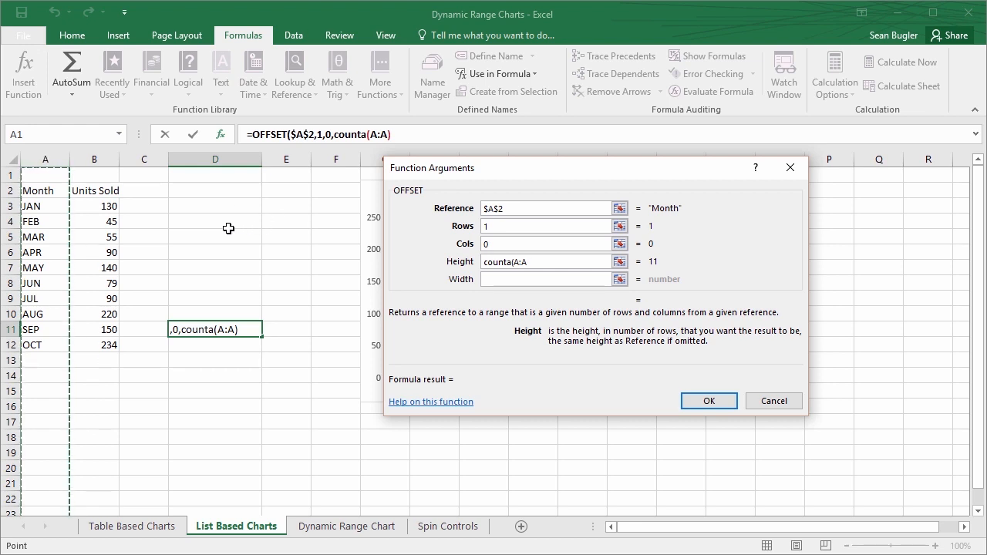
key("F4")
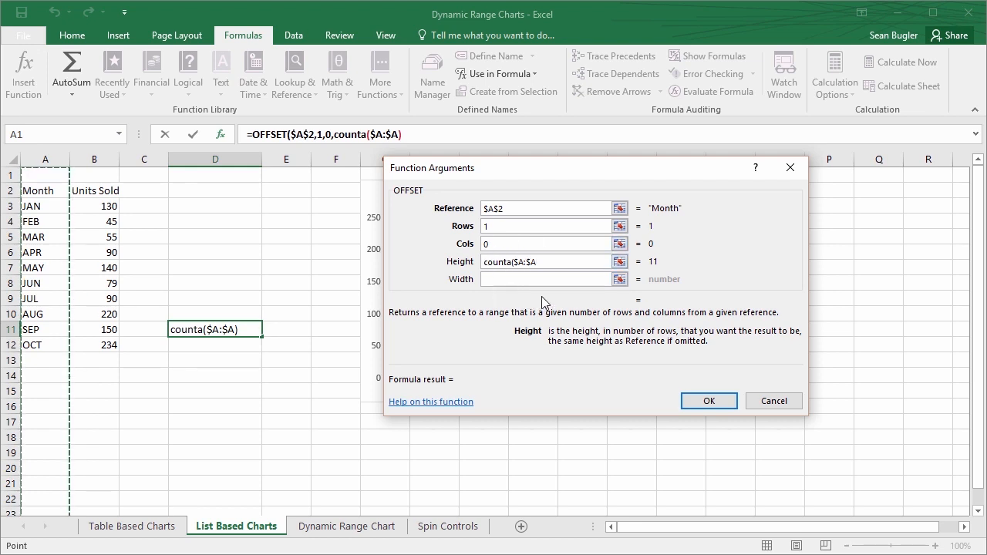
type(")")
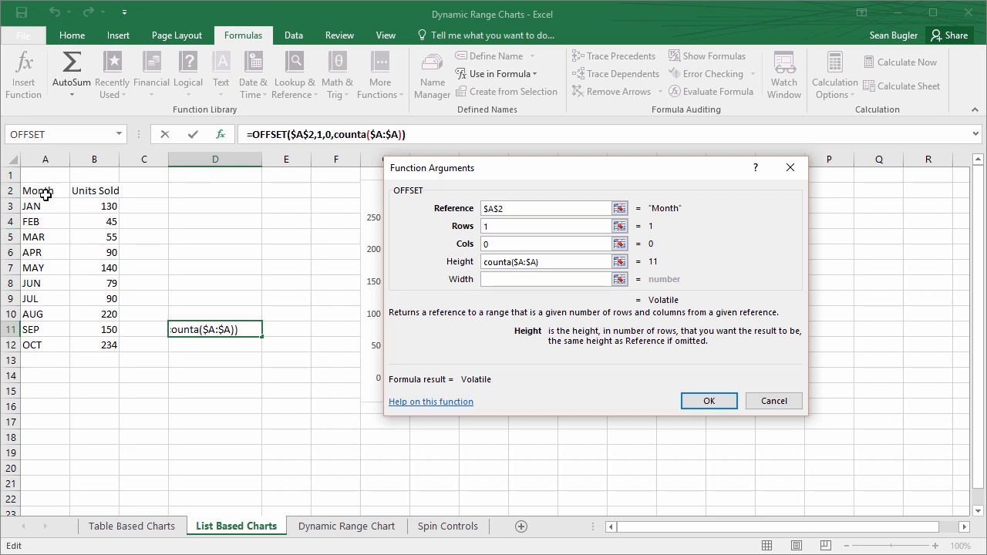
type("-")
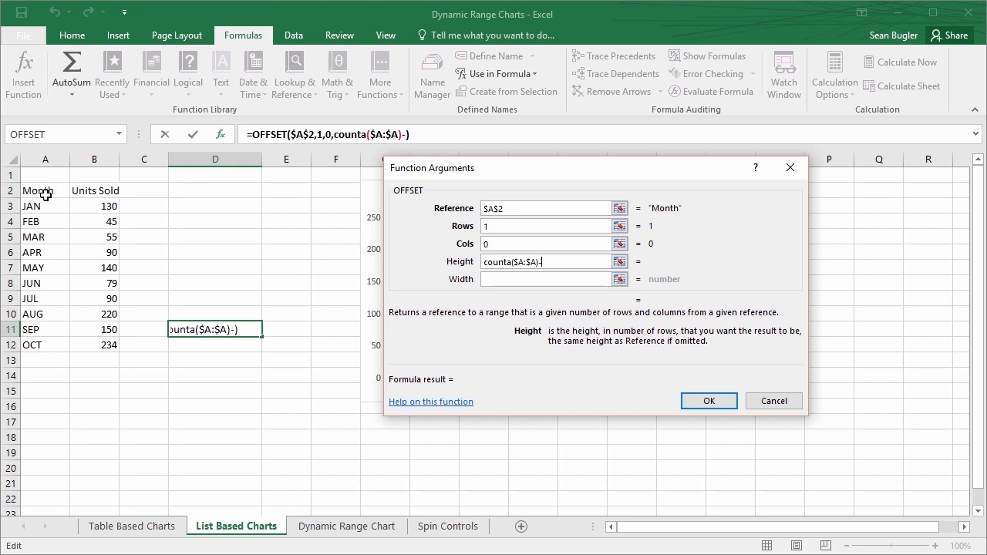
type("1")
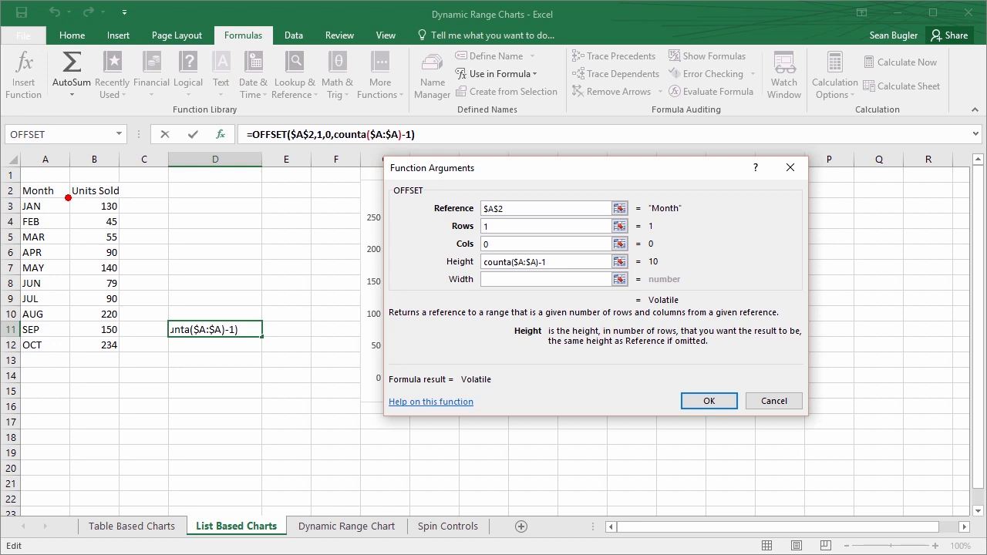
mouse_move(68, 198)
left_mouse_down()
mouse_move(14, 219)
mouse_move(14, 235)
left_mouse_up()
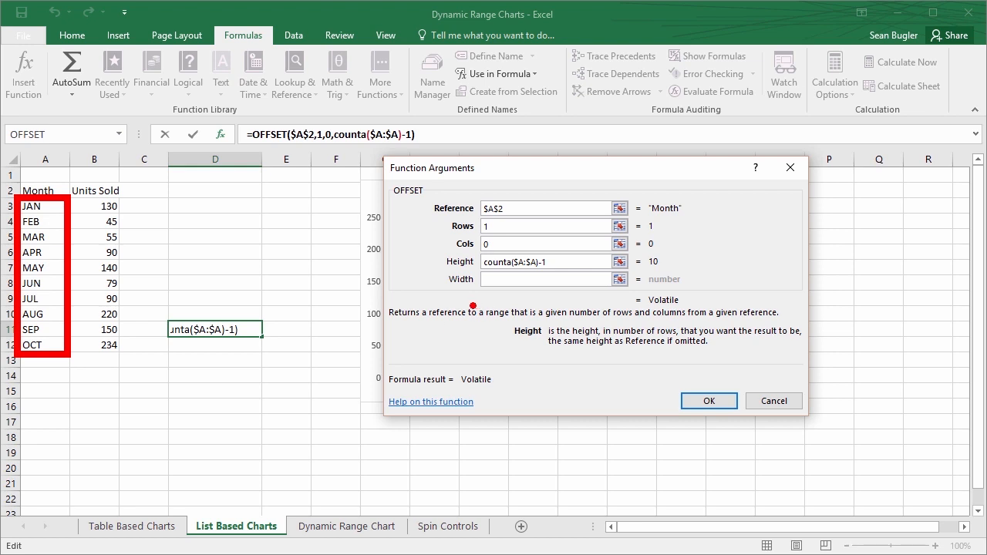
Step: Set the OFFSET Width argument to 1 and enter the finished formula in D11
left_click(494, 281)
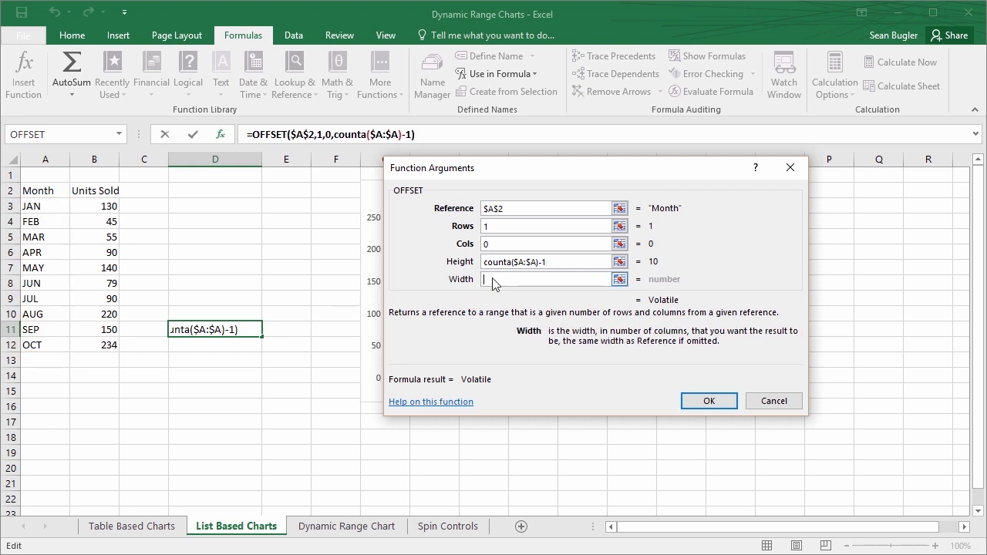
type("1")
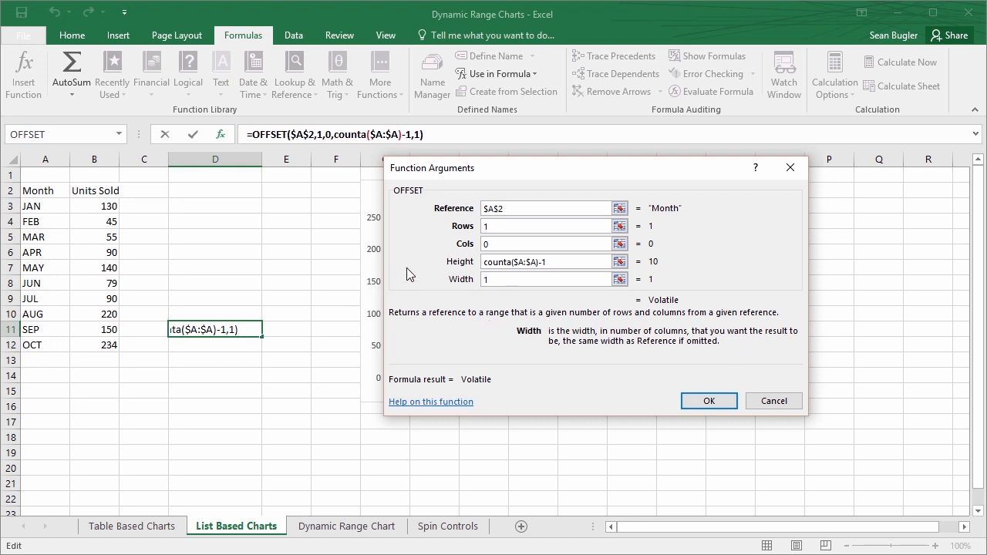
left_click(517, 208)
left_click(534, 277)
left_click(710, 401)
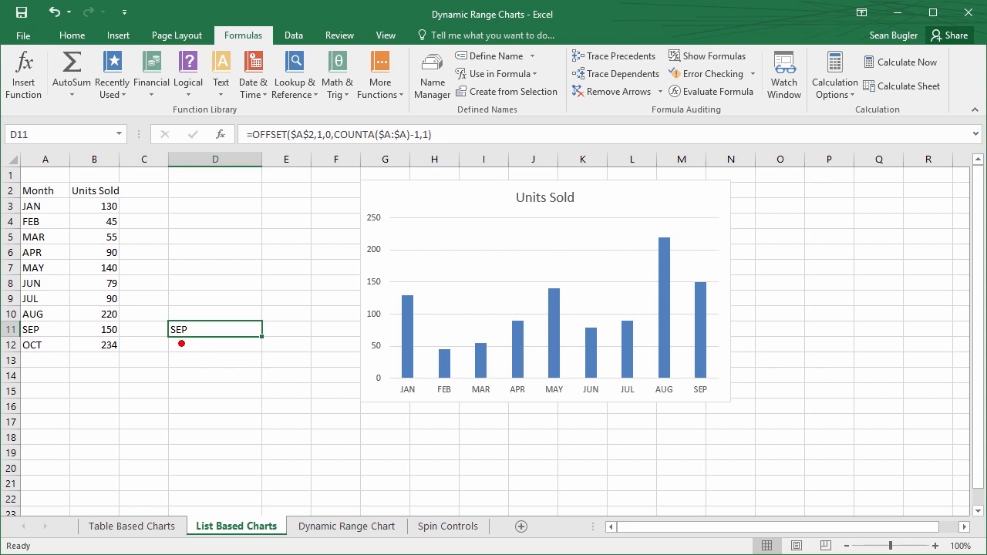
left_click_drag(182, 342, 219, 463)
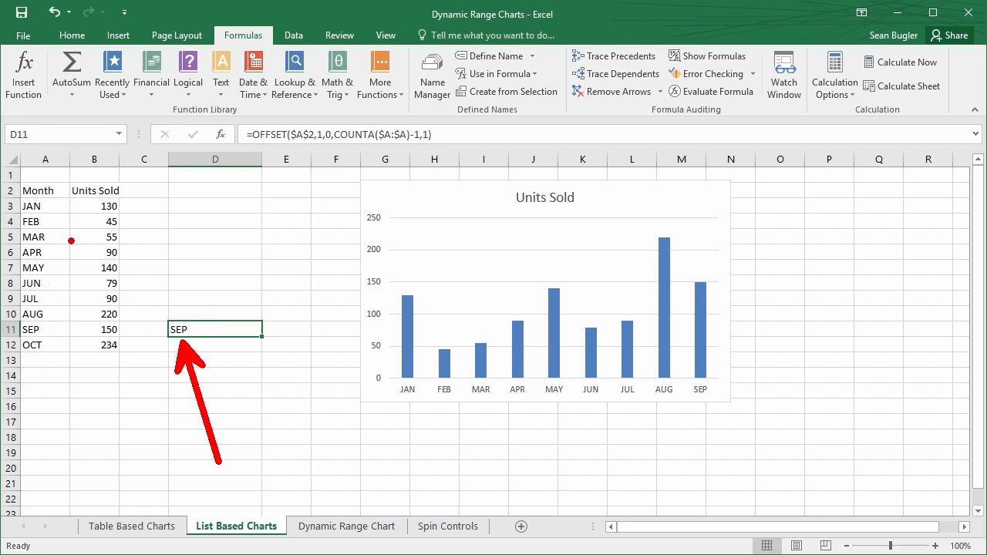
mouse_move(68, 178)
left_mouse_down()
mouse_move(18, 362)
mouse_move(69, 389)
left_mouse_up()
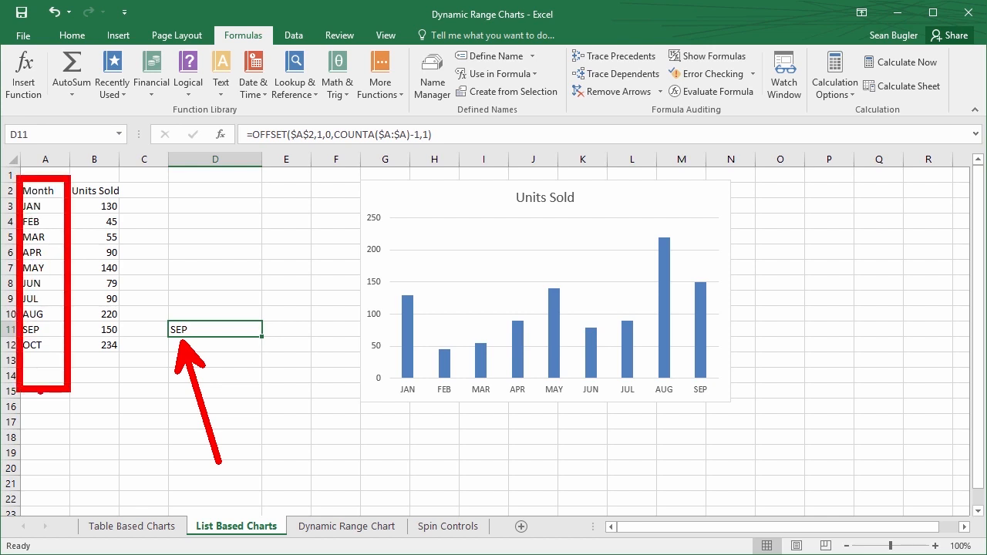
key("ctrl+z")
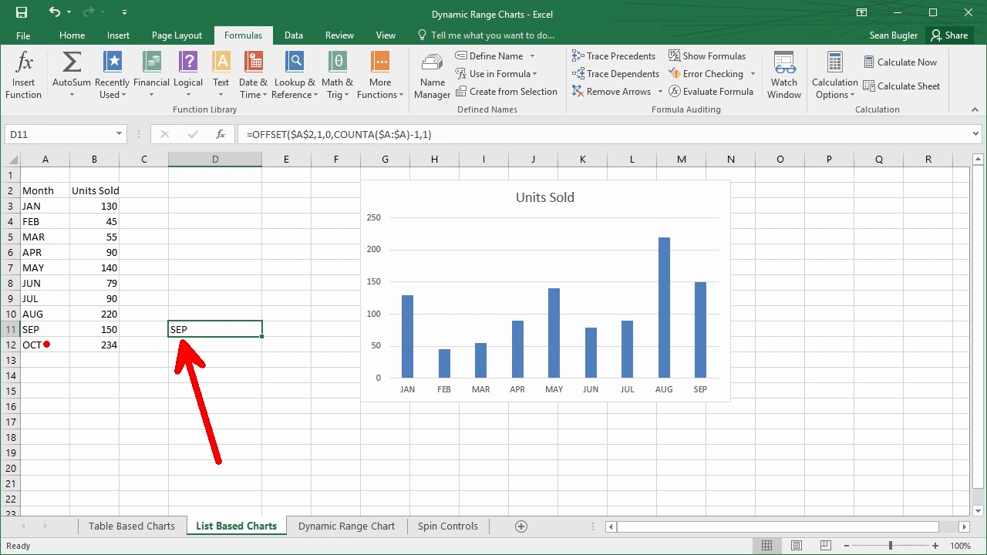
key("Escape")
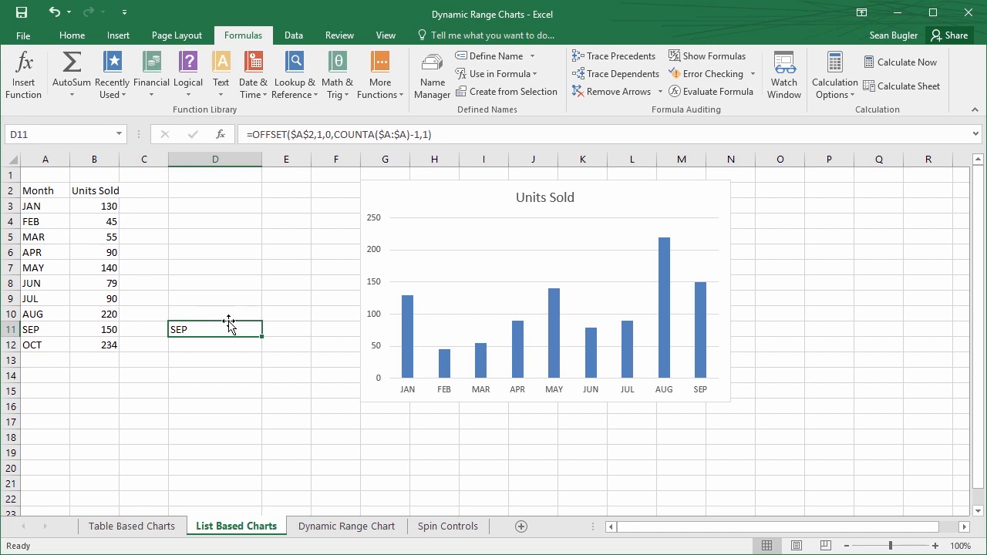
Step: Copy the full OFFSET formula text from cell D11 and leave the cell unedited
left_click(452, 136)
left_click_drag(453, 137, 230, 133)
key("ctrl+c")
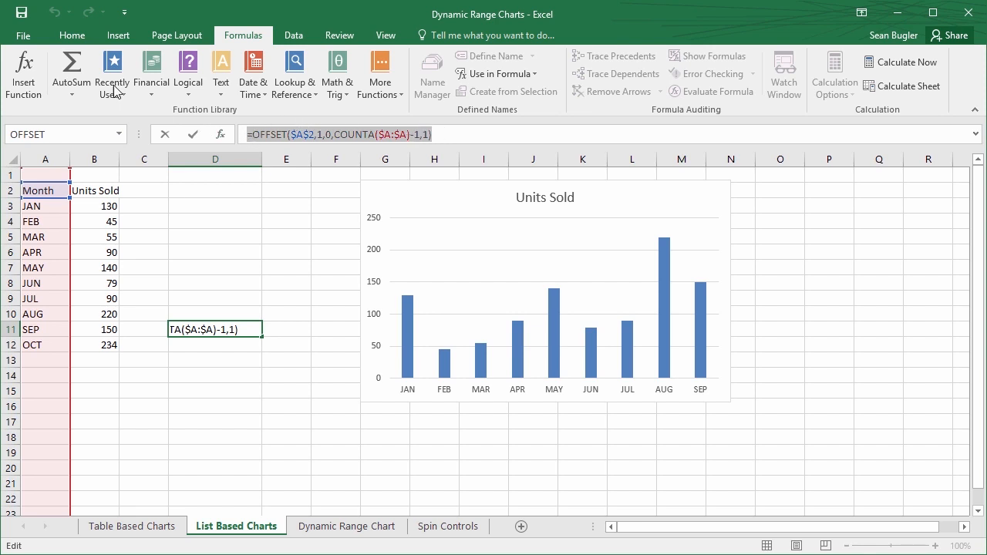
left_click(72, 35)
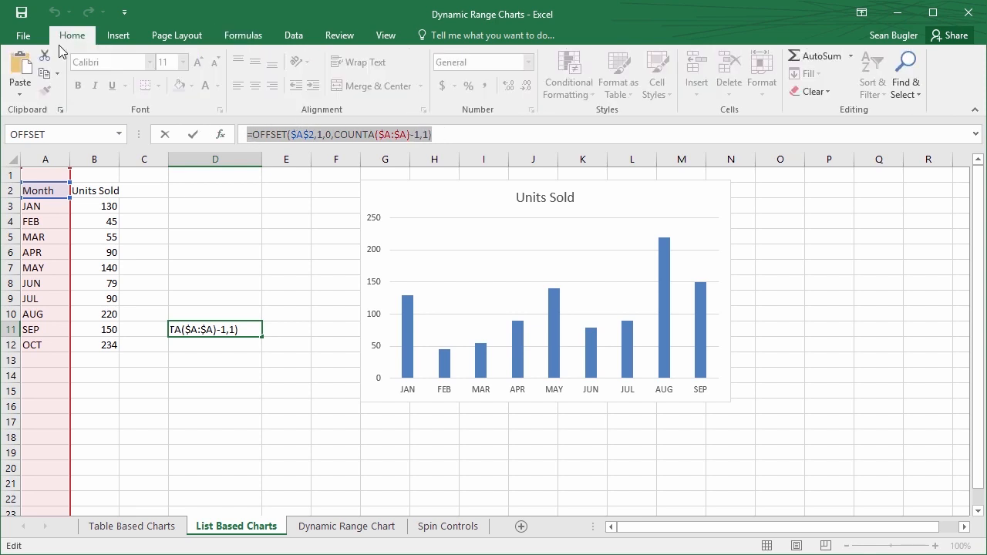
left_click(43, 84)
left_click(193, 305)
key("Escape")
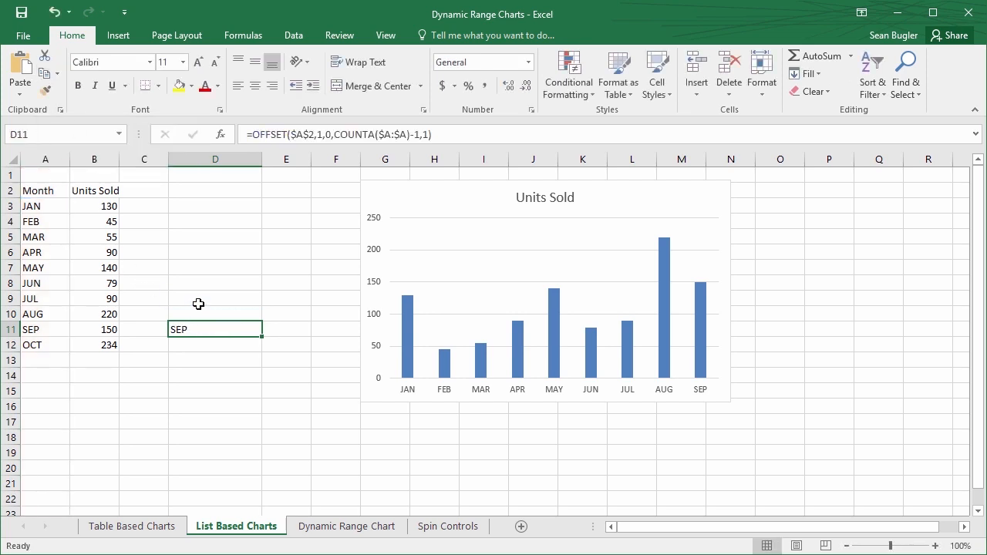
left_click(218, 296)
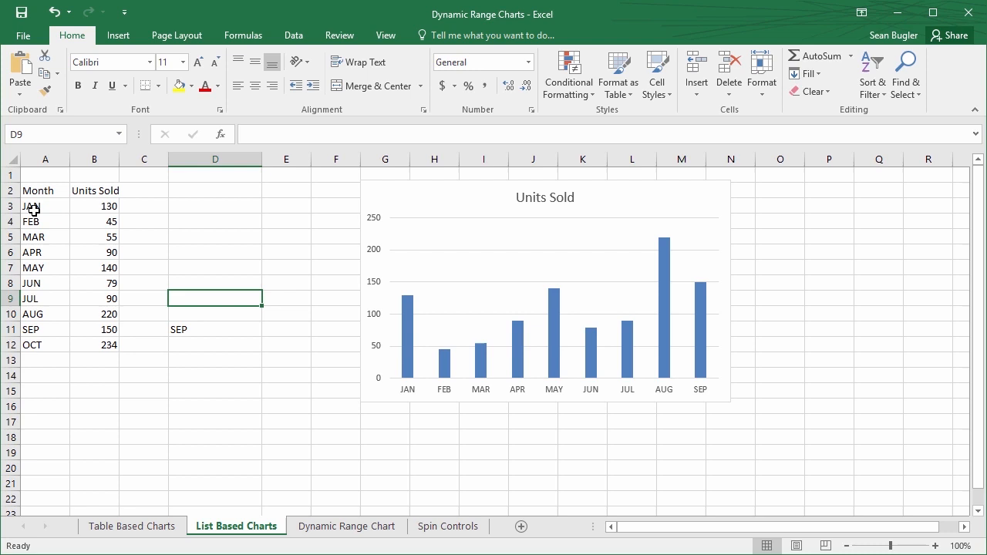
left_click_drag(46, 203, 63, 324)
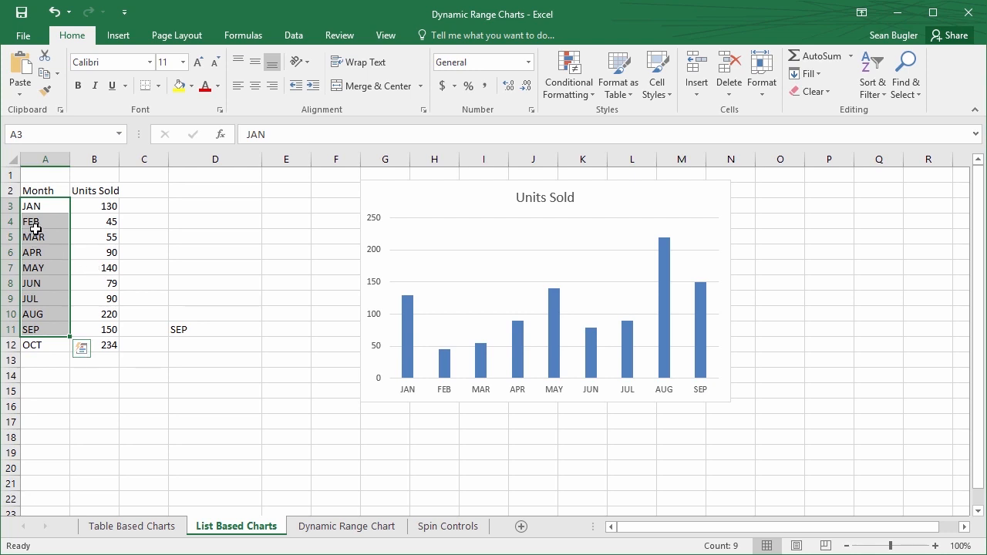
left_click(195, 332)
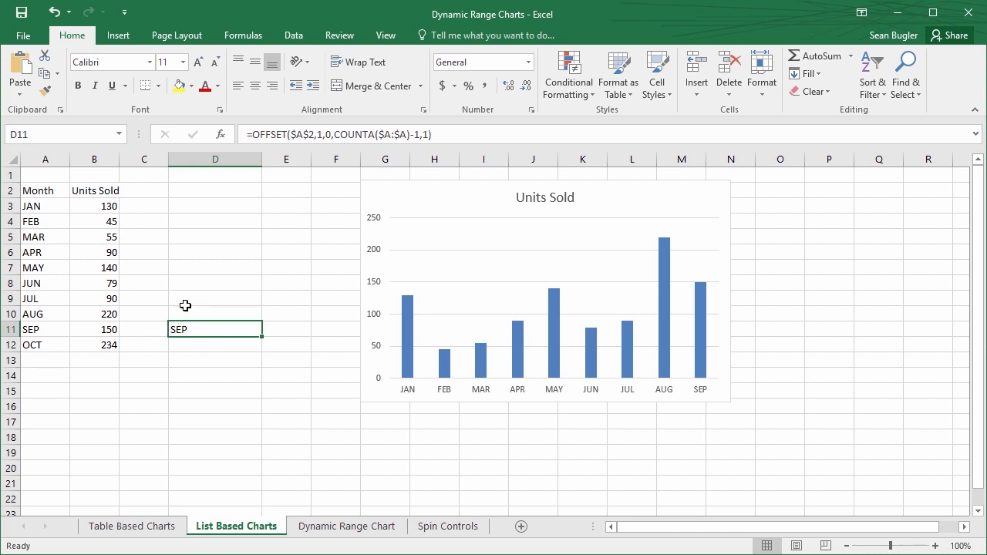
left_click_drag(37, 206, 51, 333)
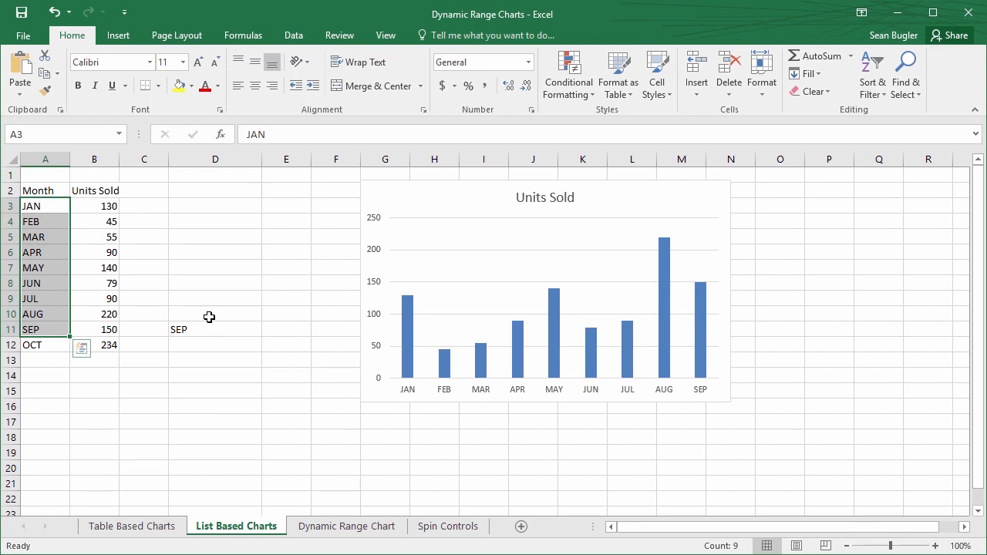
left_click(209, 328)
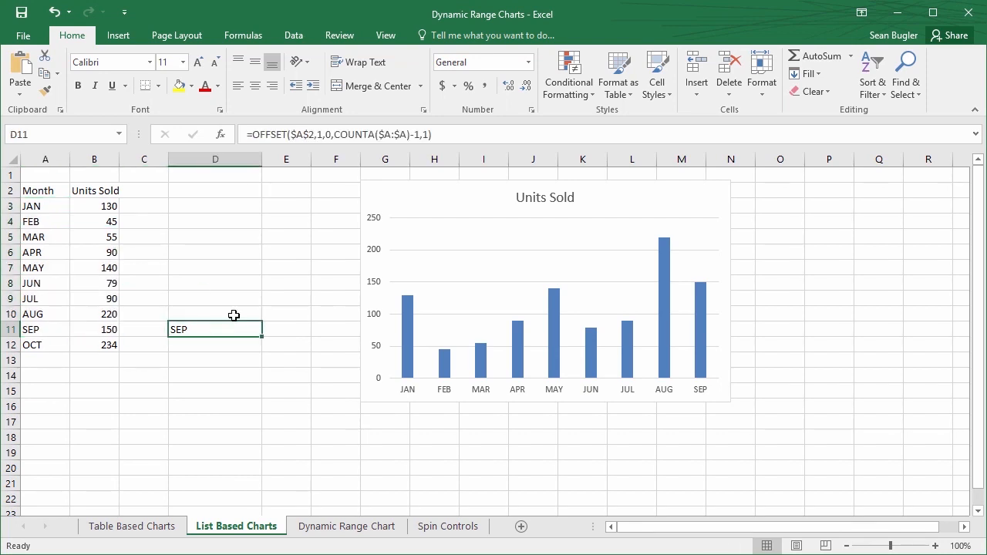
Step: Copy the Month column's complete OFFSET formula from D11 once more, keeping the cell's contents
left_click_drag(488, 134, 211, 124)
key("ctrl+c")
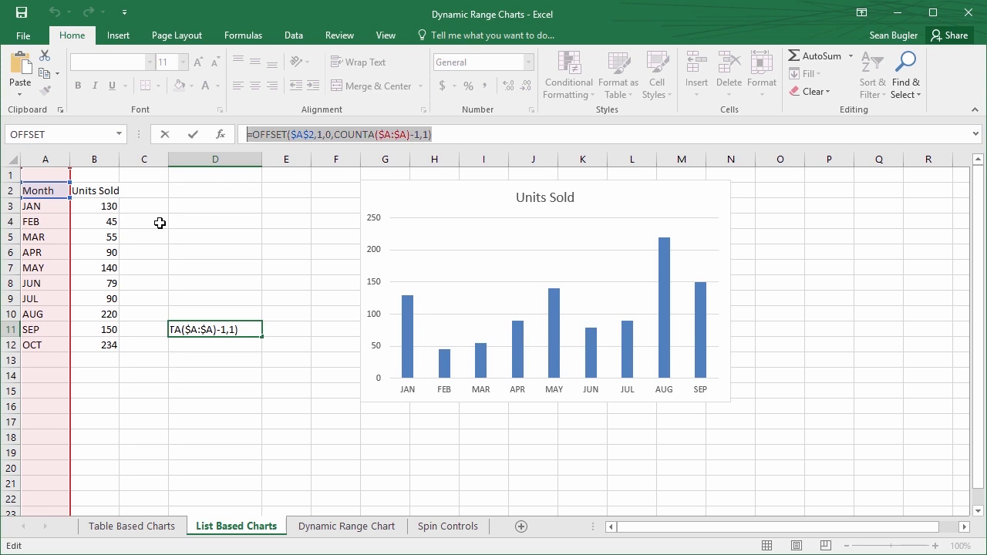
key("ctrl+Return")
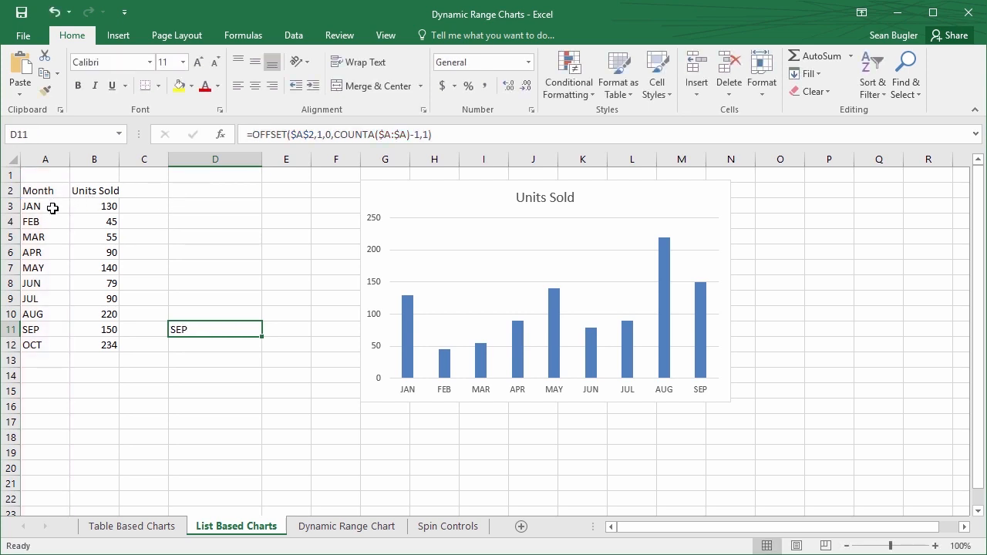
Step: Define a workbook-scoped name DynamicMonth for the month list that refers to the copied formula =OFFSET($A$2,1,0,COUNTA($A:$A)-1,1)
left_click_drag(52, 208, 44, 334)
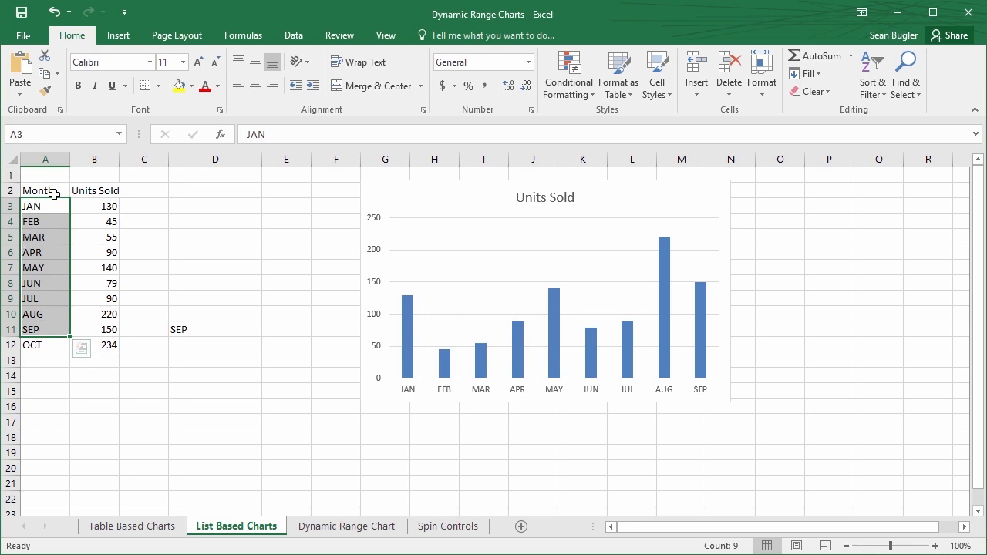
left_click(241, 35)
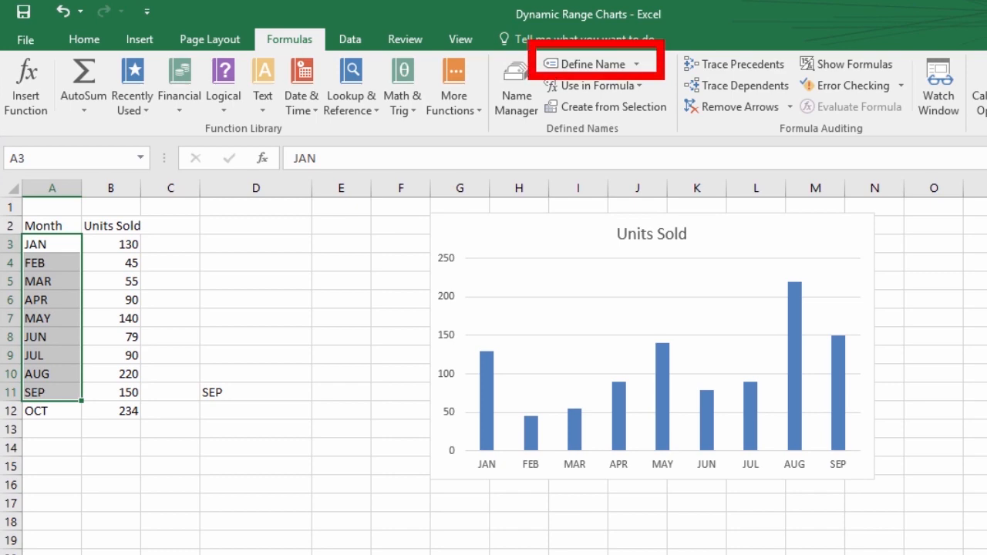
left_click(609, 69)
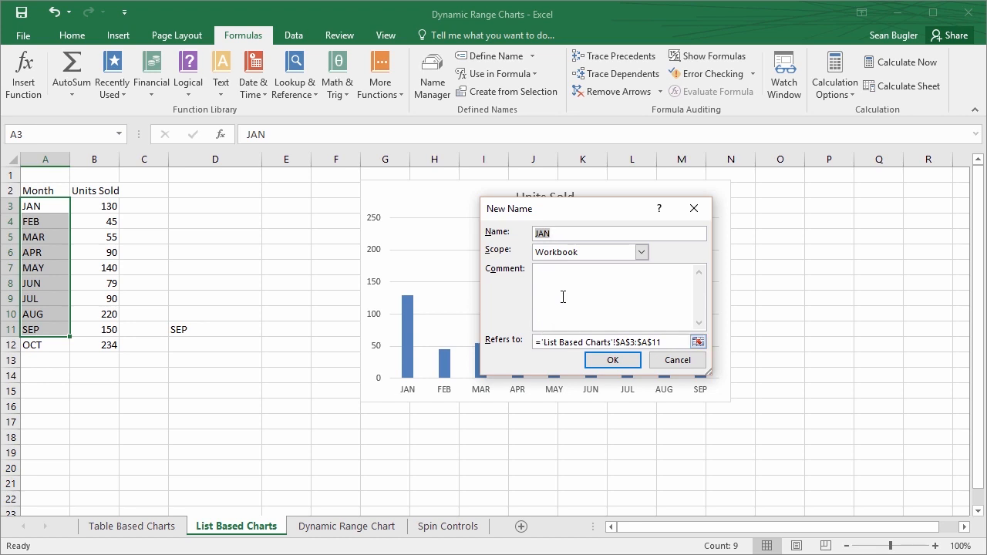
type("DynamicMonth")
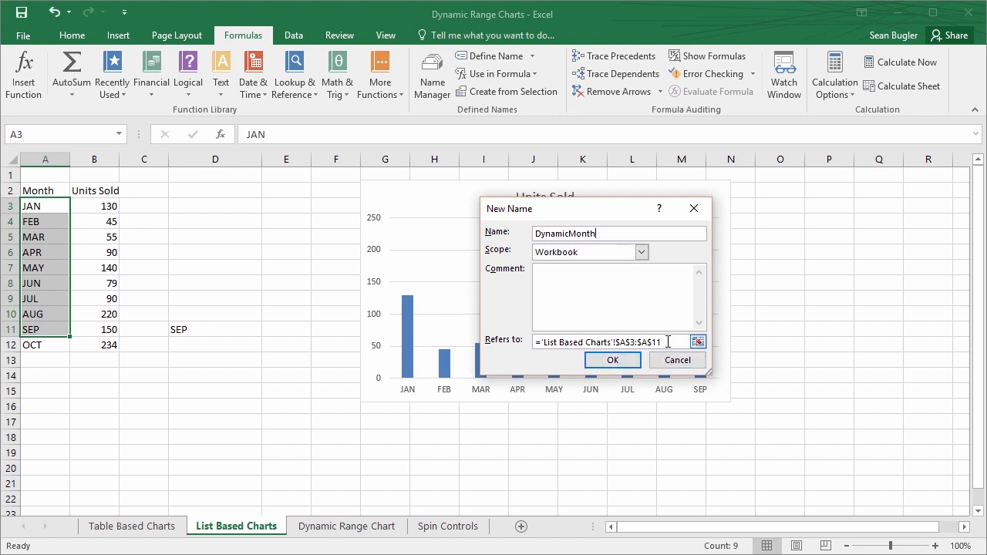
left_click_drag(660, 342, 455, 353)
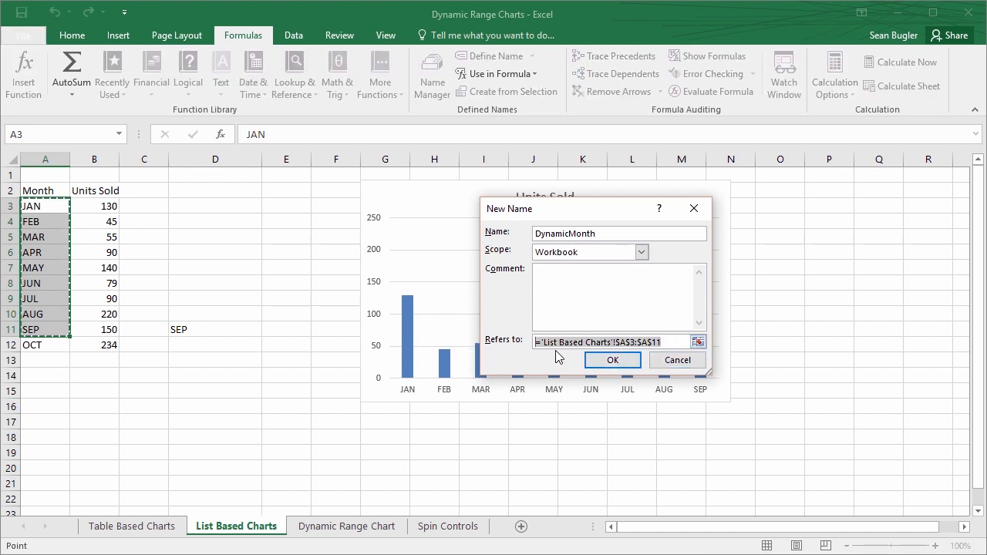
key("ctrl+v")
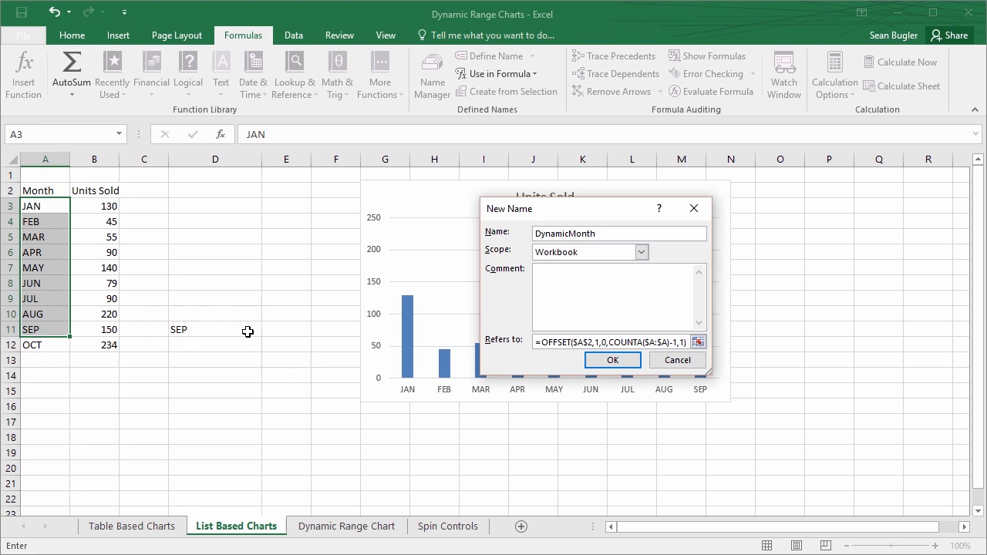
left_click(609, 361)
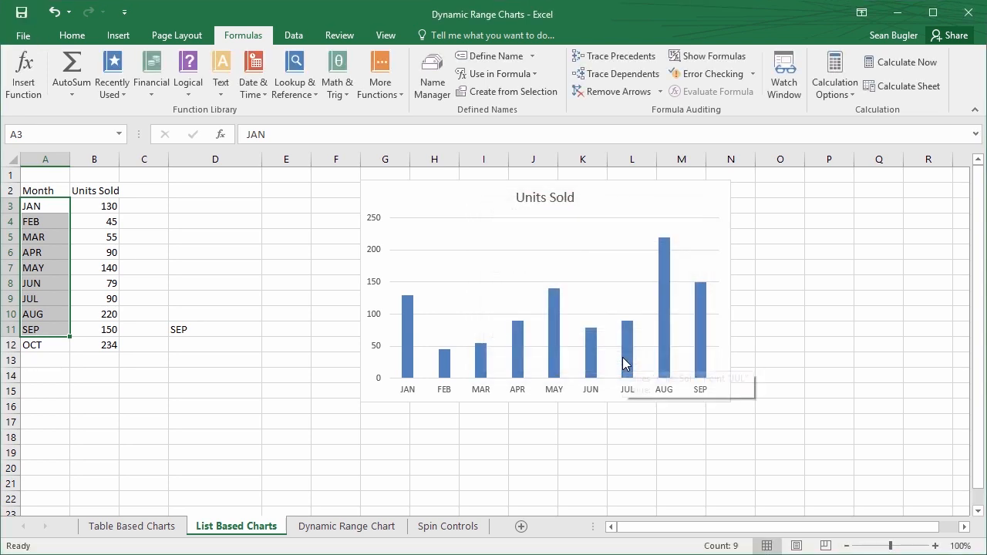
Step: Change the Reference argument of the OFFSET function in D11 to $B$2, the Units Sold header
left_click(256, 293)
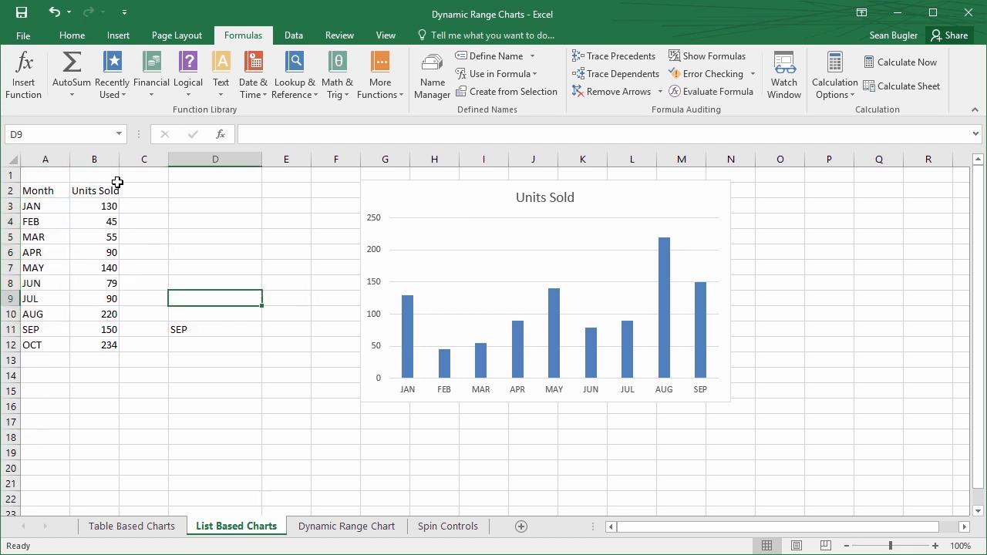
left_click(205, 330)
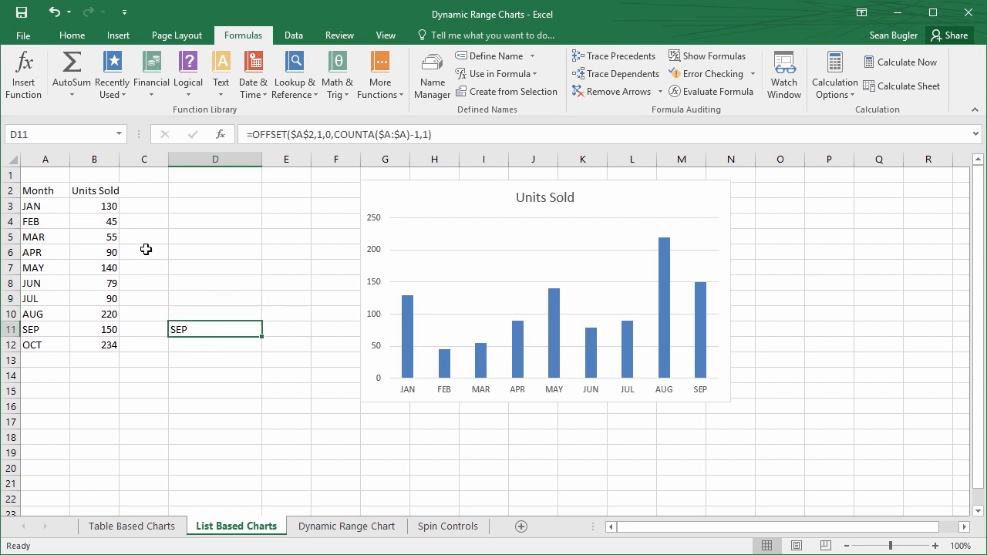
left_click(221, 133)
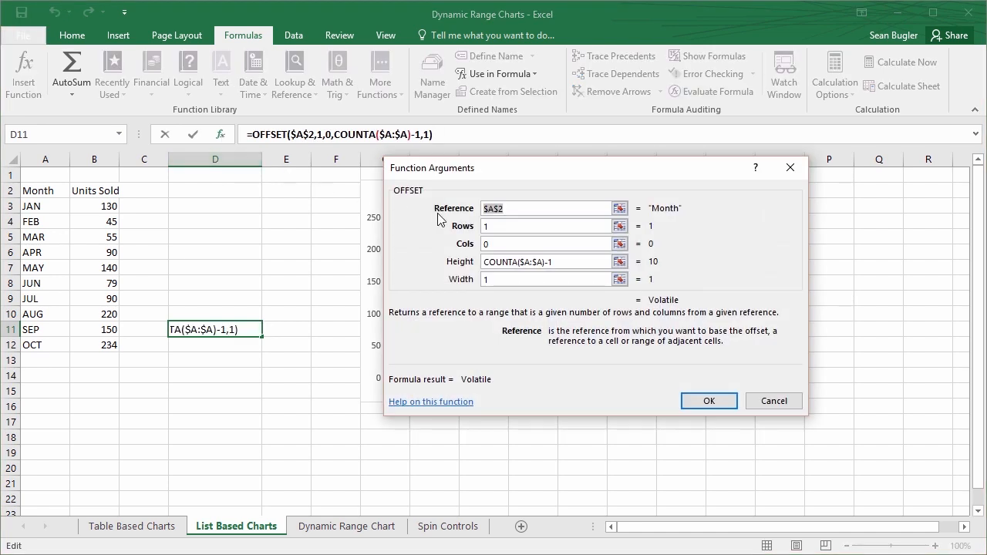
left_click(494, 209)
key("BackSpace")
type("B")
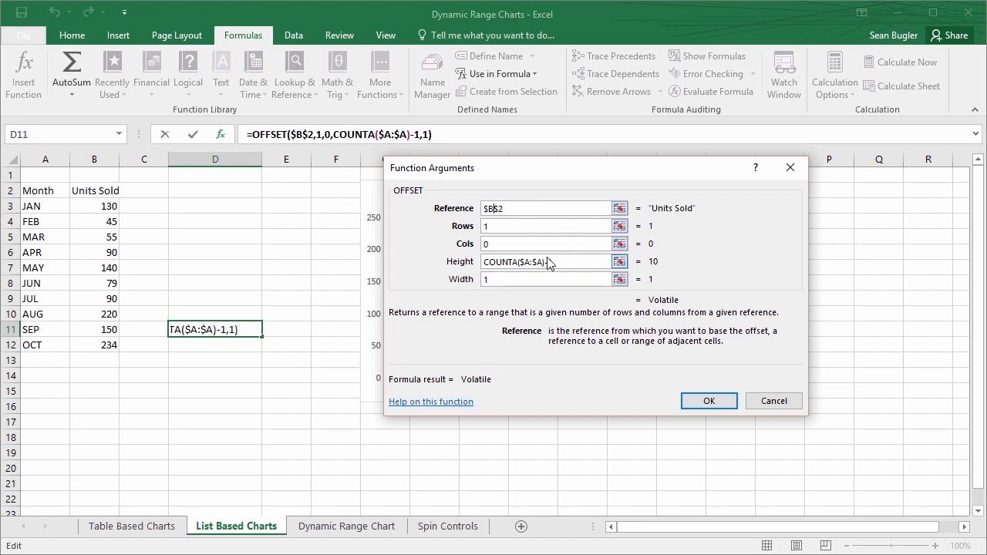
Step: Set the OFFSET Height argument to COUNTA($B:$B)-1 and accept the updated formula in D11
left_click(528, 265)
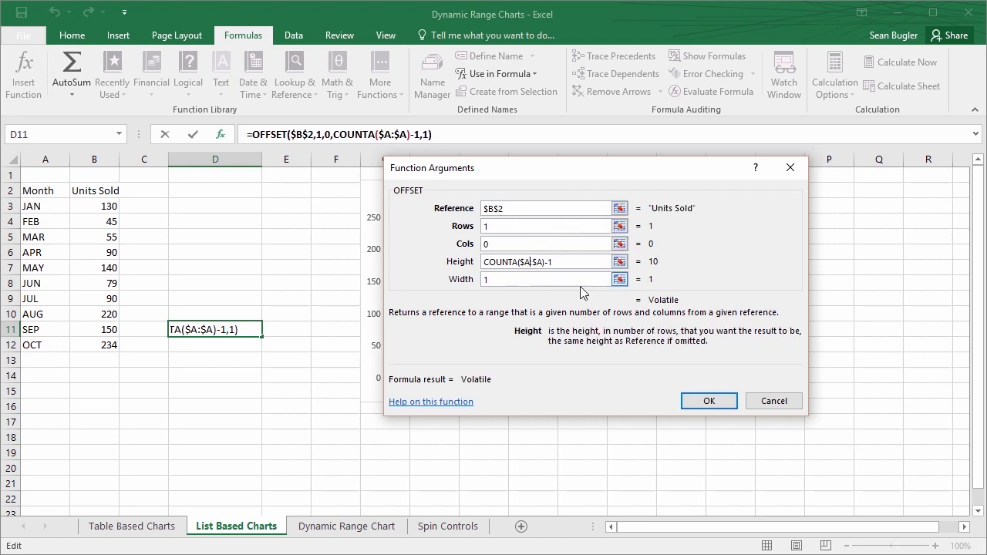
key("BackSpace")
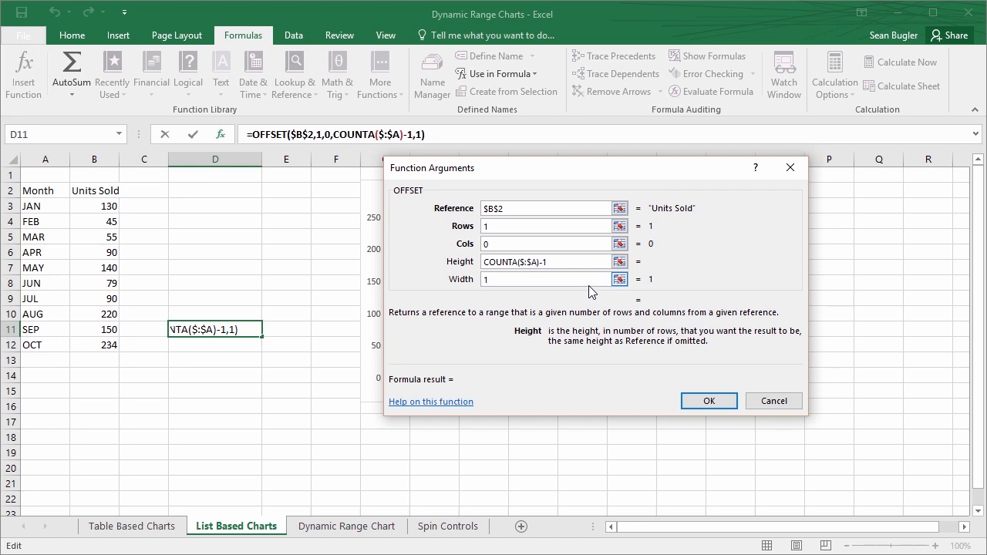
type("B")
left_click(539, 262)
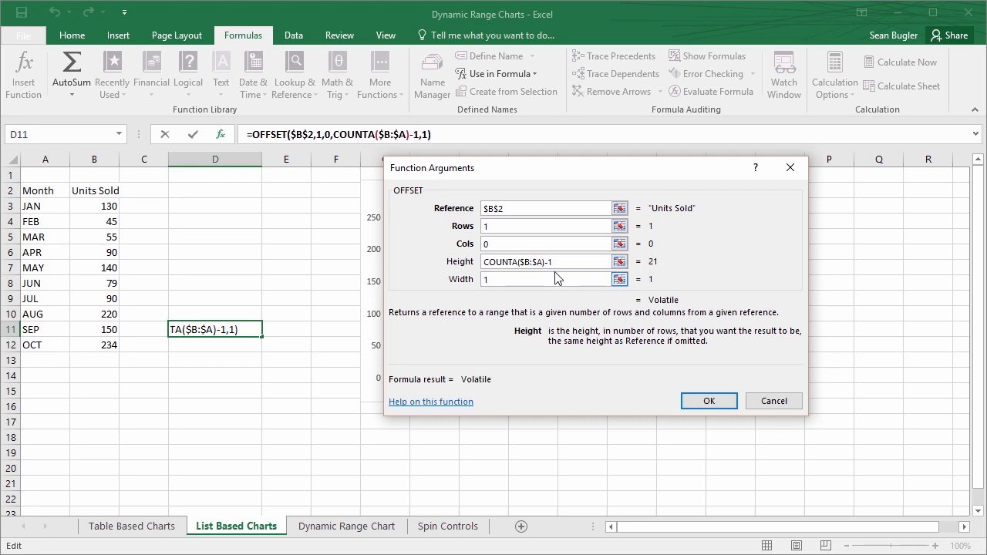
key("BackSpace")
type("B")
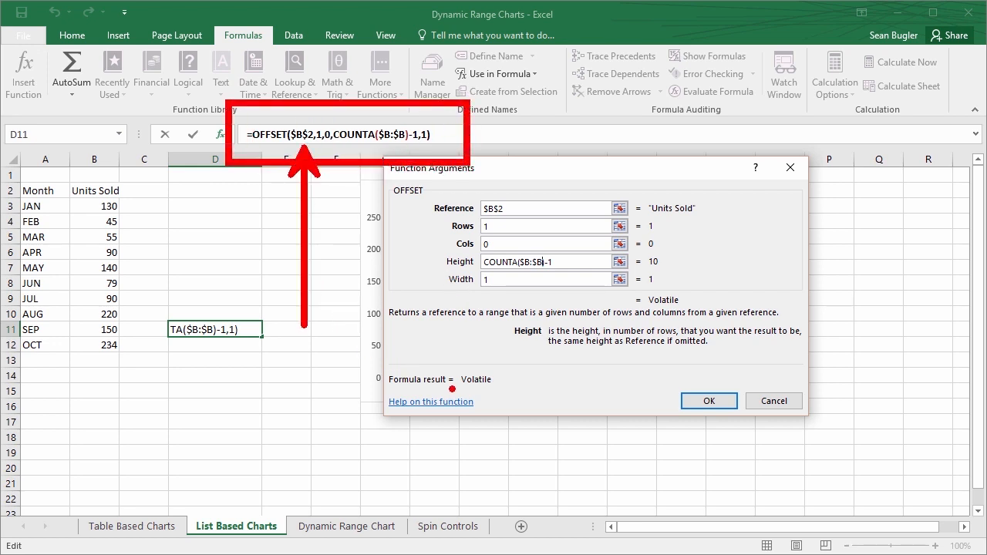
left_click(708, 401)
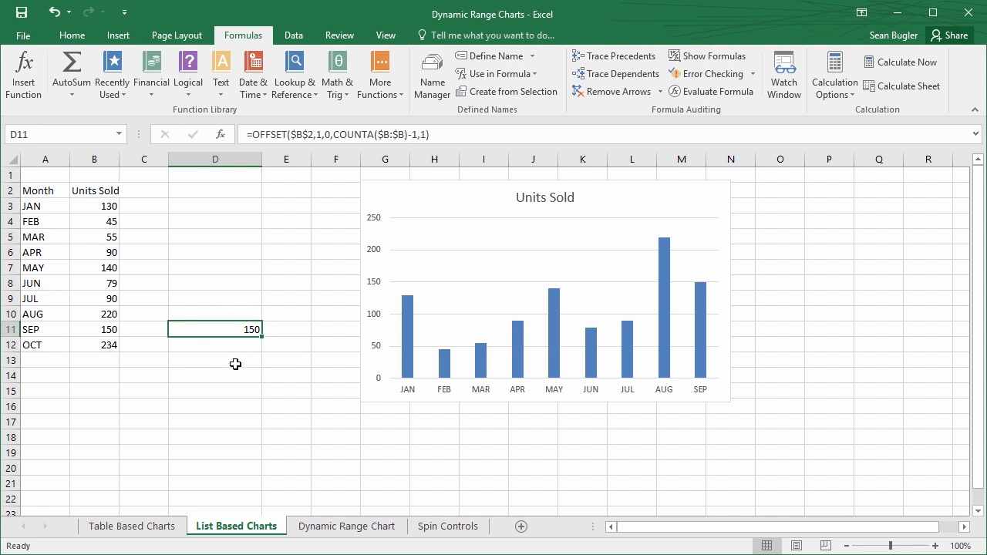
Step: Copy the Units Sold formula =OFFSET($B$2,1,0,COUNTA($B:$B)-1,1) from D11 and leave the cell without changing it
left_click(432, 136)
left_click_drag(433, 136, 223, 133)
key("ctrl+c")
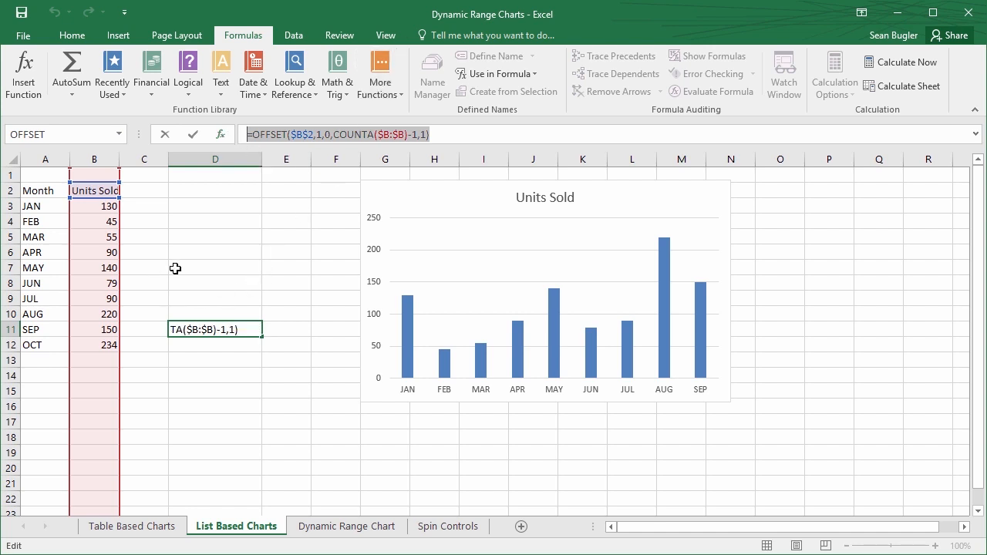
type("=")
left_click(169, 239)
key("Escape")
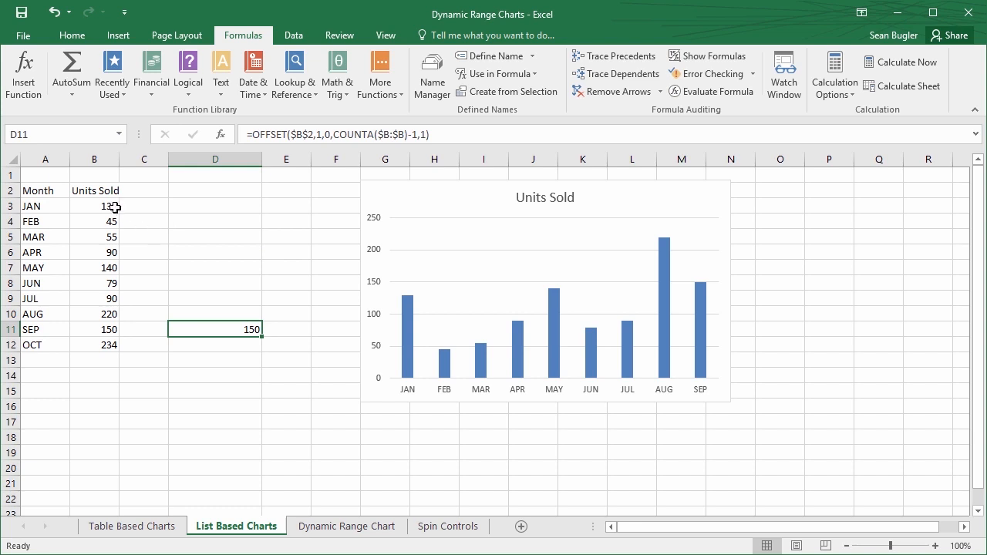
left_click_drag(108, 208, 88, 268)
left_click(88, 238)
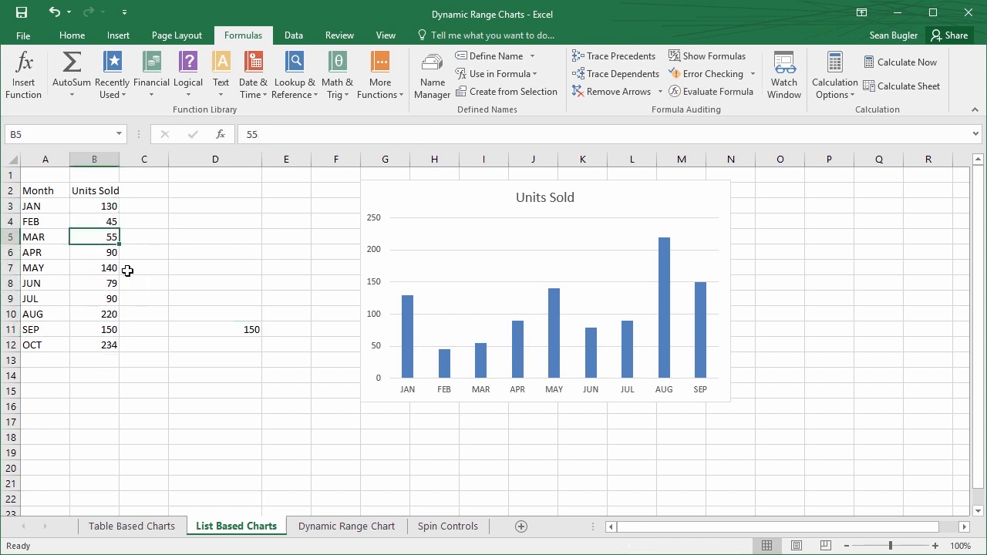
left_click(194, 225)
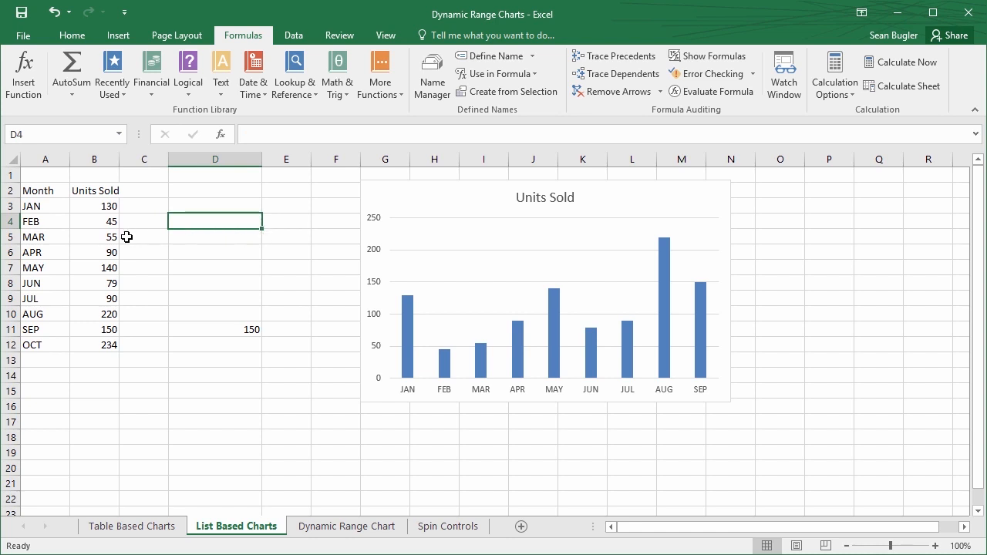
left_click(219, 329)
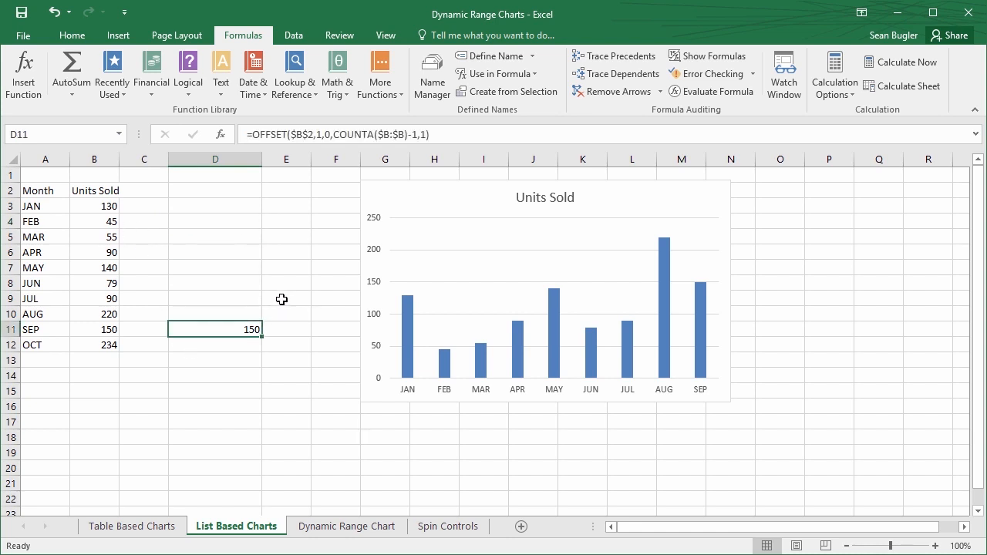
Step: Starting from B3, define a workbook-scoped name DynamicUnits that refers to the copied formula =OFFSET($B$2,1,0,COUNTA($B:$B)-1,1)
left_click(98, 205)
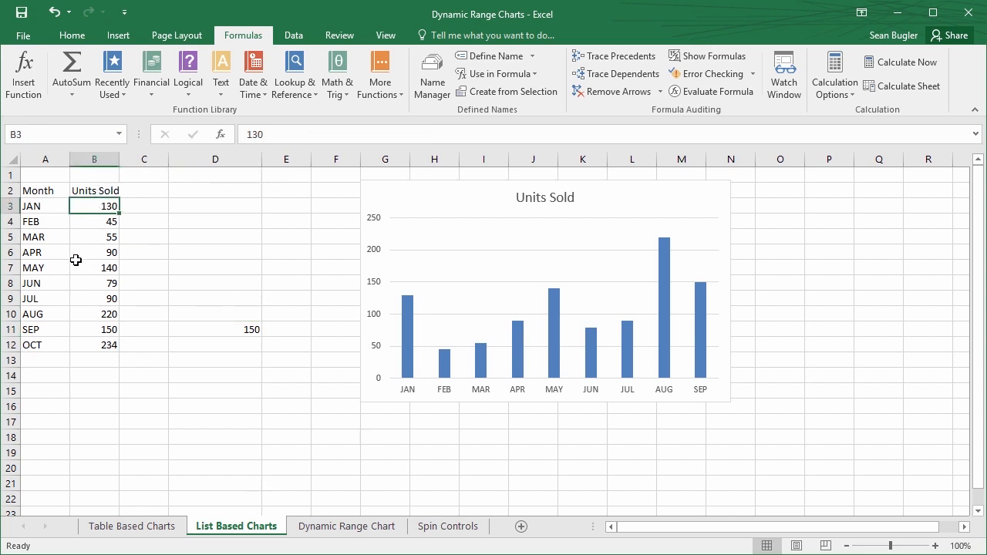
left_click(483, 62)
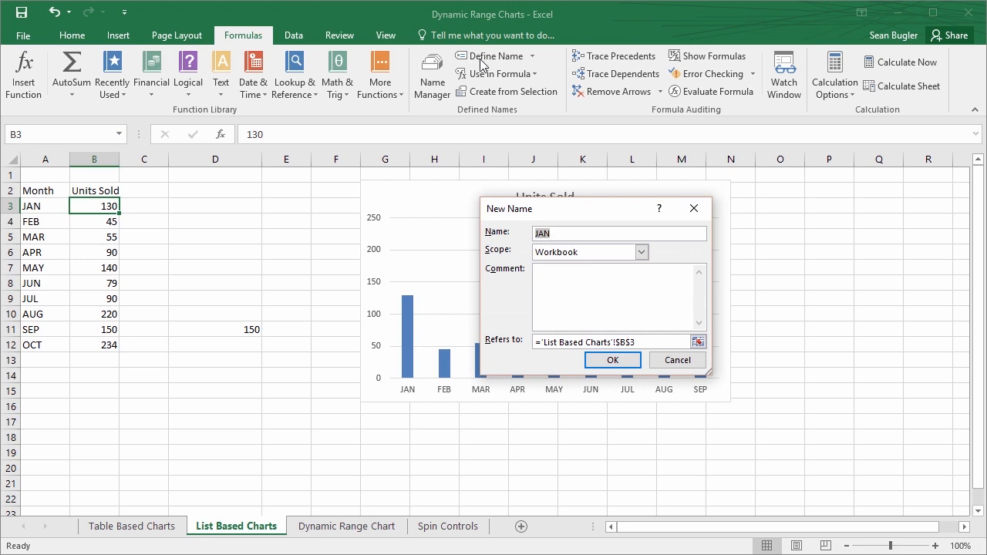
type("DynamicUnits")
left_click(642, 341)
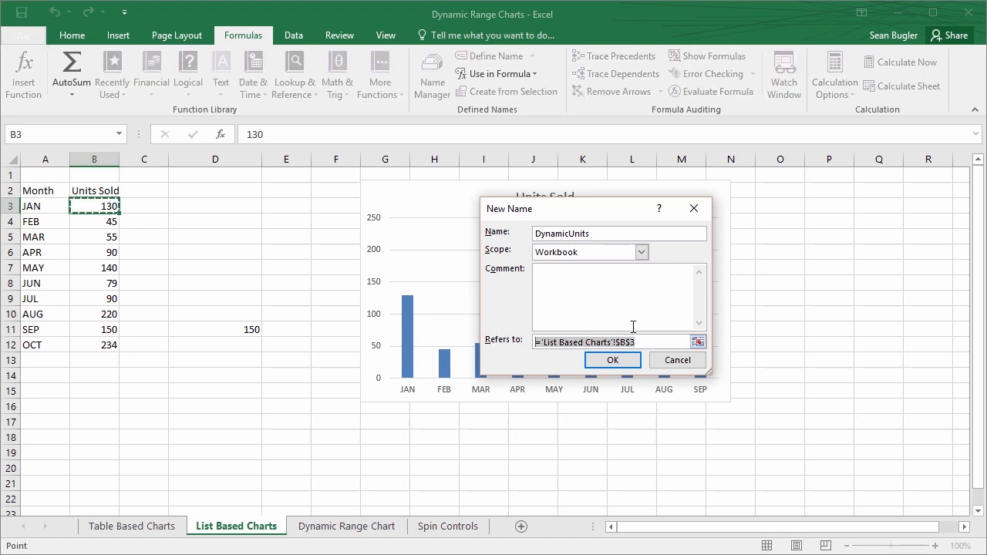
key("ctrl+v")
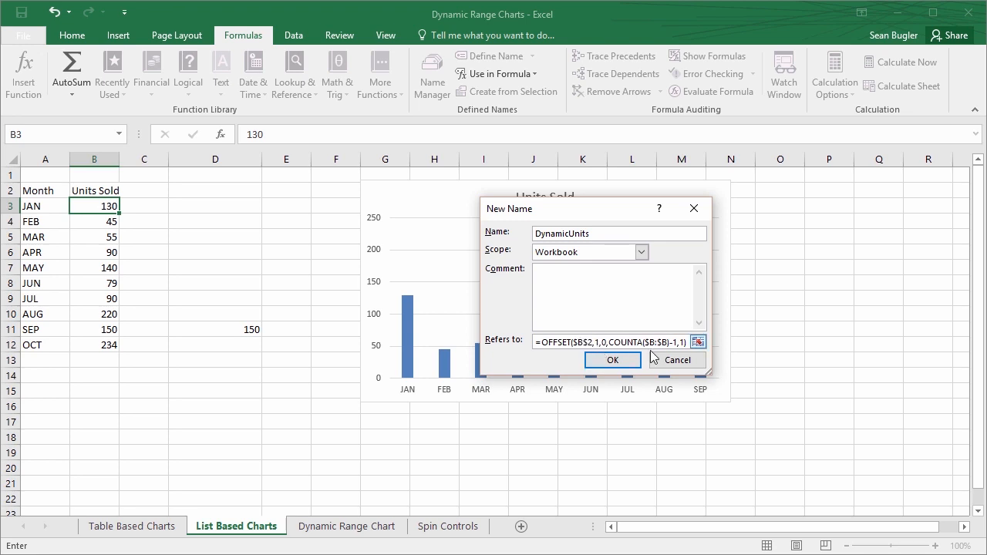
left_click(612, 360)
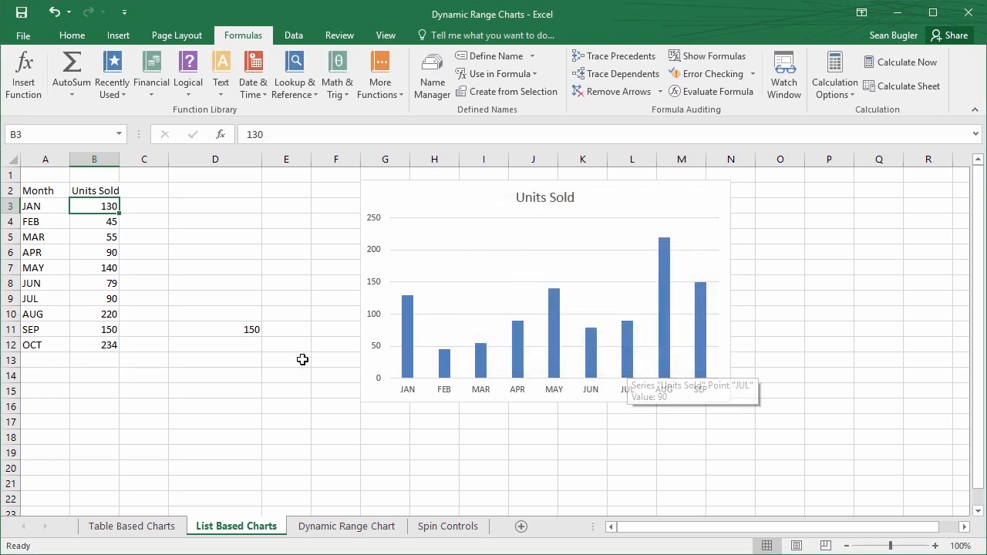
Step: Clear the helper OFFSET formula from cell D11
double_click(227, 330)
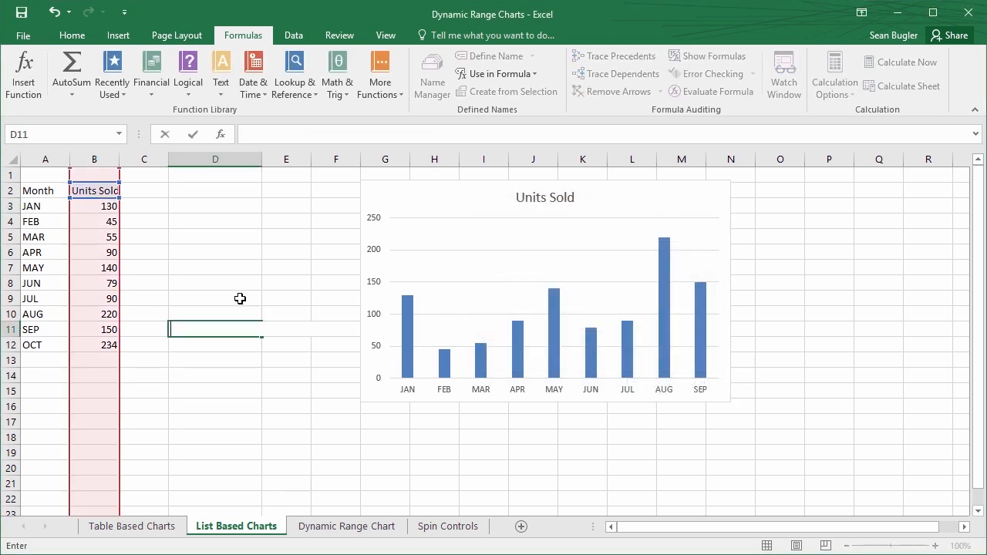
left_click(237, 295)
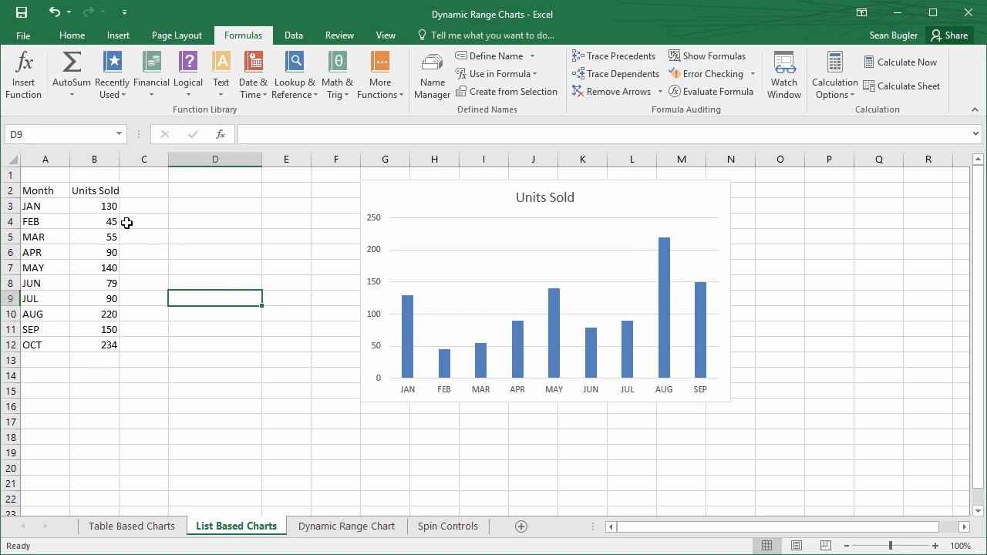
left_click(160, 203)
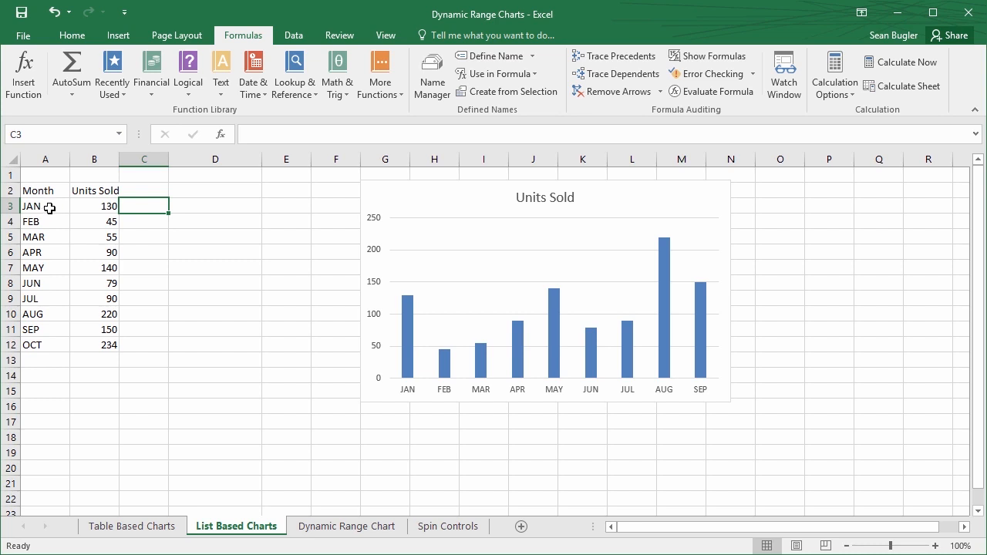
left_click_drag(50, 205, 31, 344)
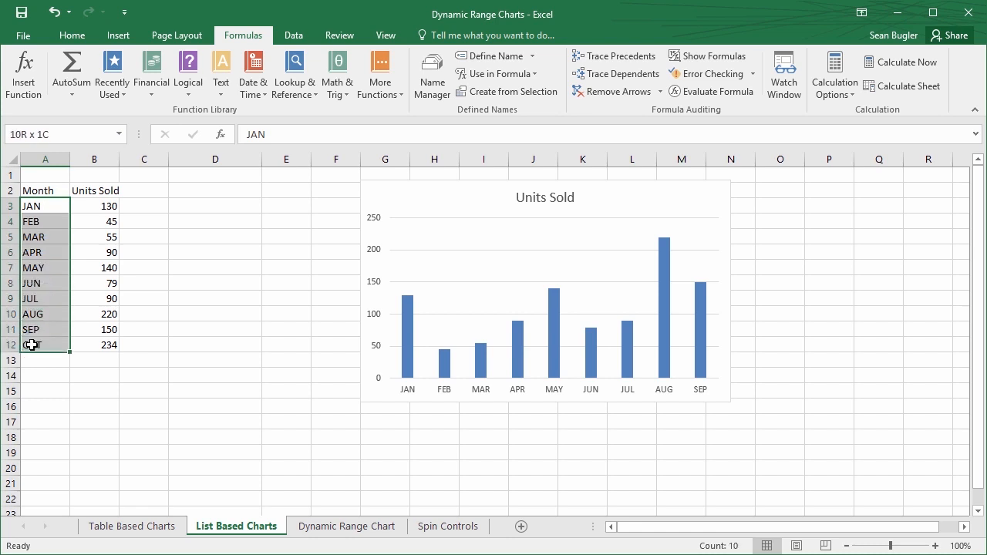
left_click_drag(31, 345, 31, 345)
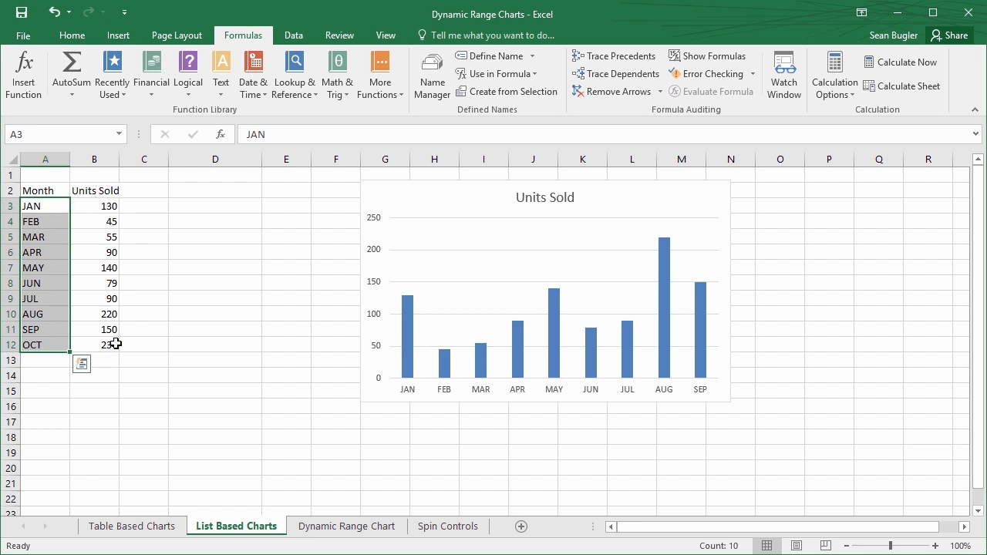
Step: Deselect the month list and open the Name Manager with the workbook's defined names
left_click(179, 232)
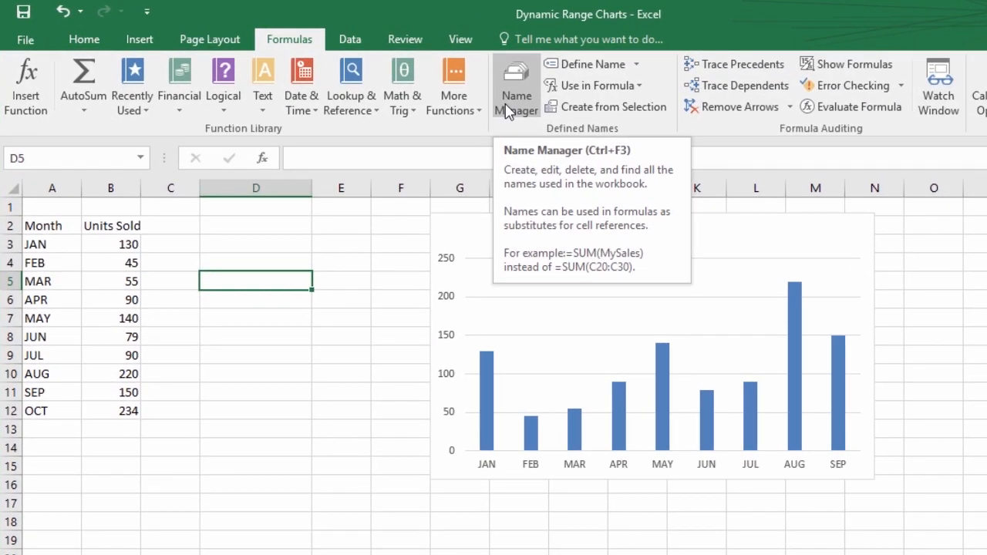
left_click(509, 112)
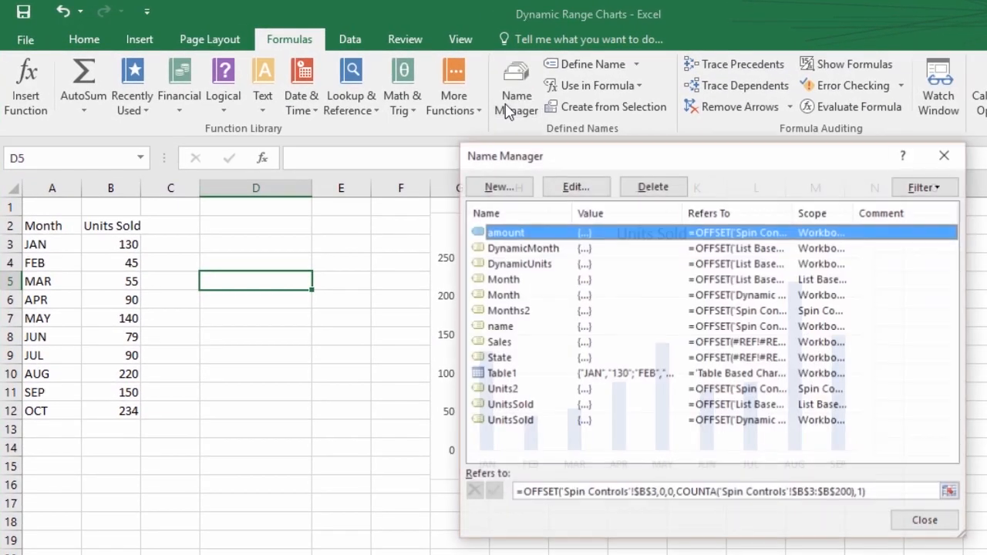
Step: Check in the Name Manager which cells DynamicMonth and DynamicUnits cover on the List Based Charts sheet, and close it
left_click_drag(569, 164, 353, 120)
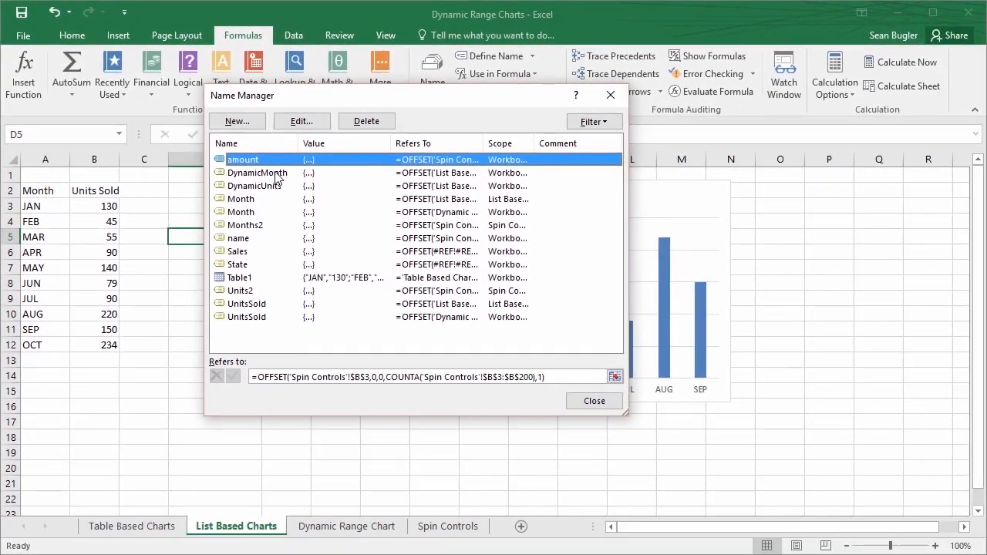
left_click(282, 178)
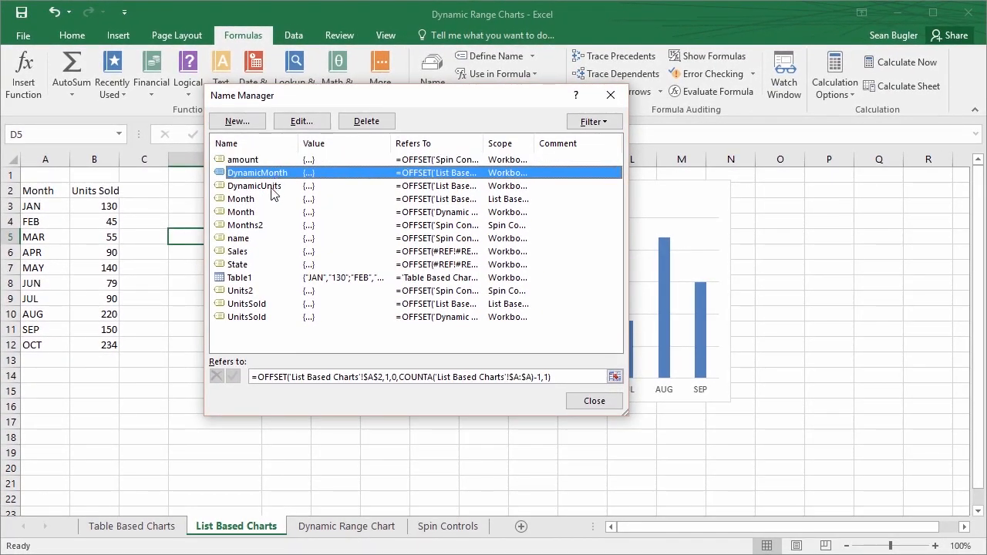
left_click(271, 189)
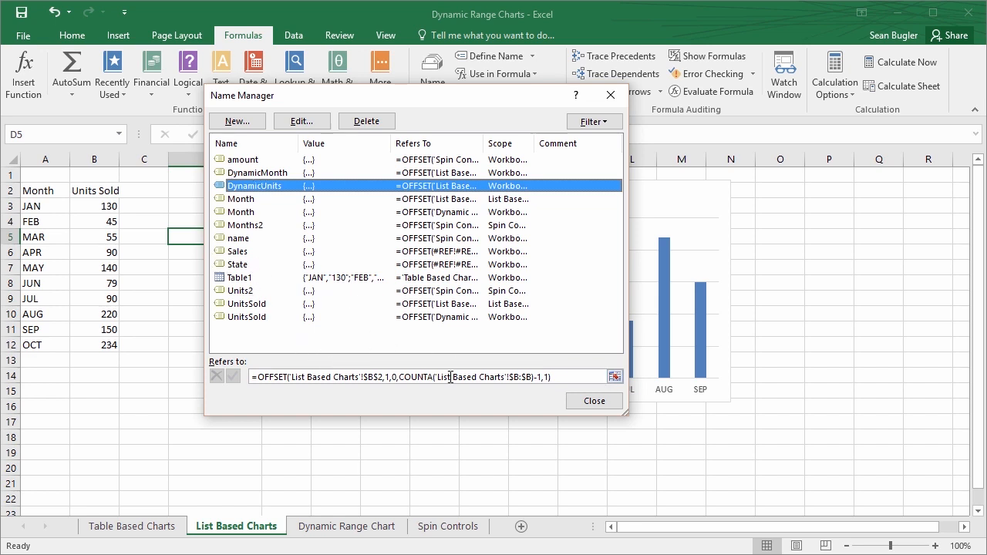
left_click(574, 374)
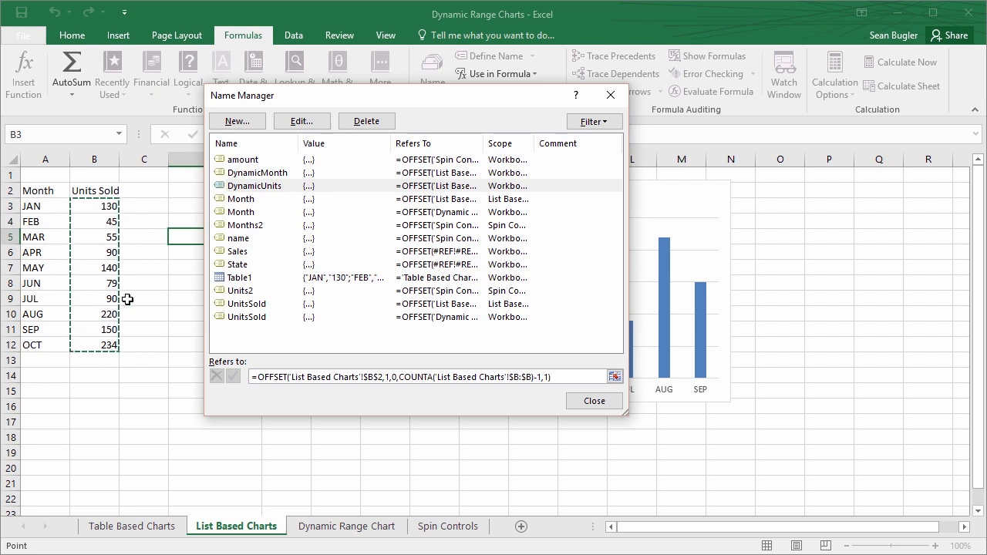
left_click(266, 174)
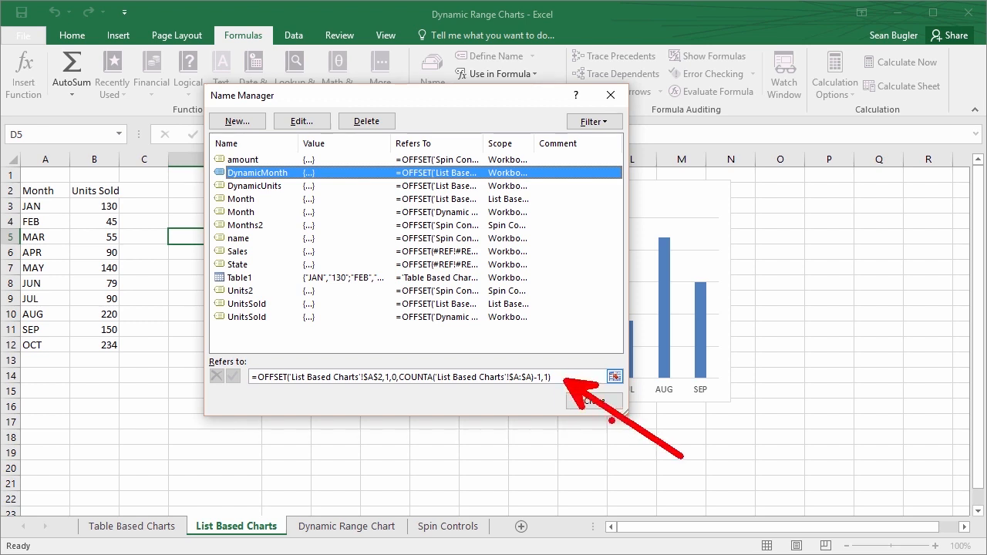
left_click(563, 376)
left_click(563, 377)
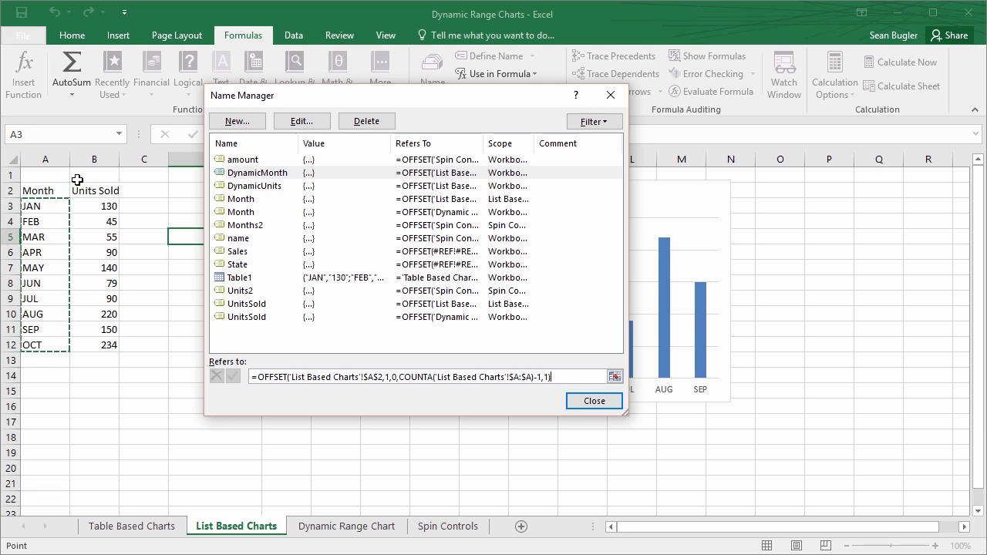
left_click(577, 402)
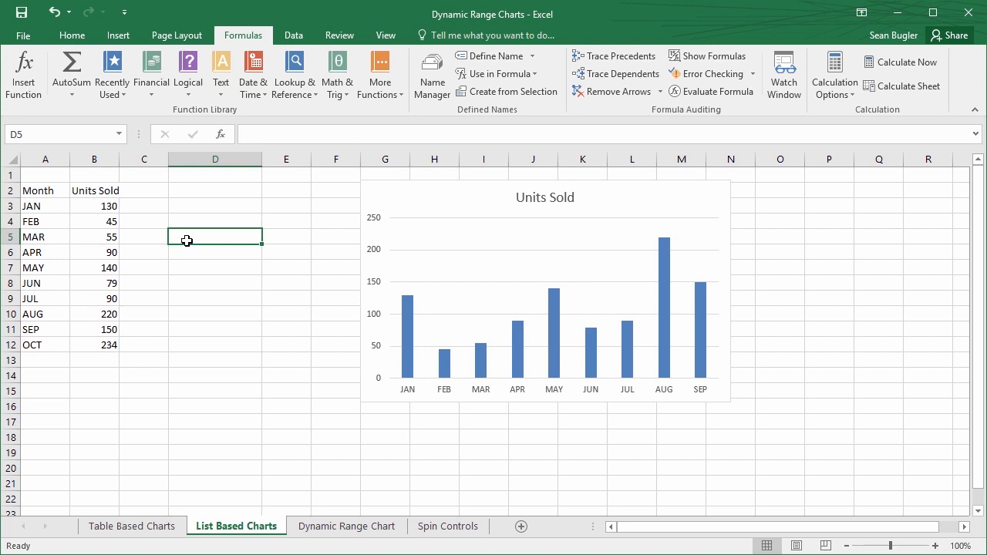
Step: Undo the deletion of the helper OFFSET formula in cell D11
left_click(46, 194)
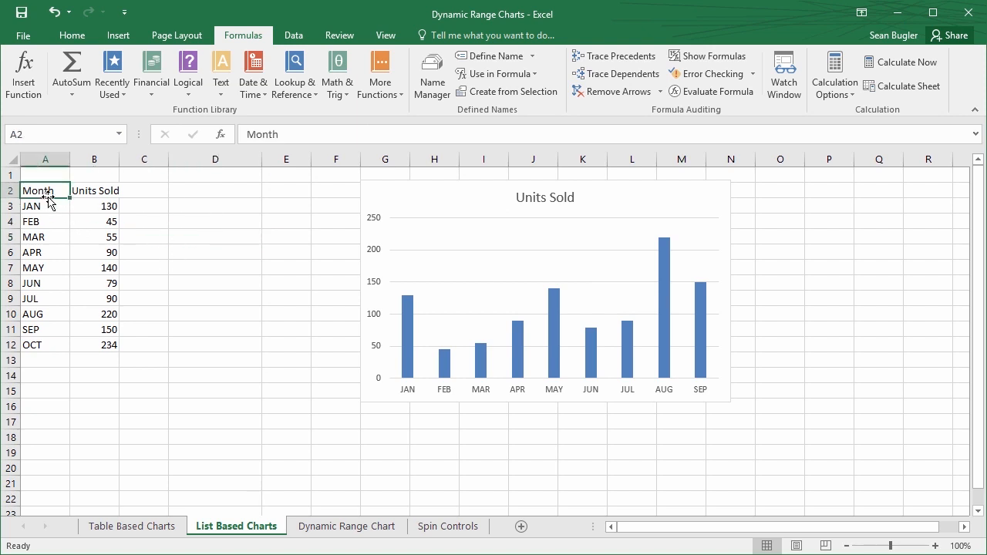
left_click(94, 193)
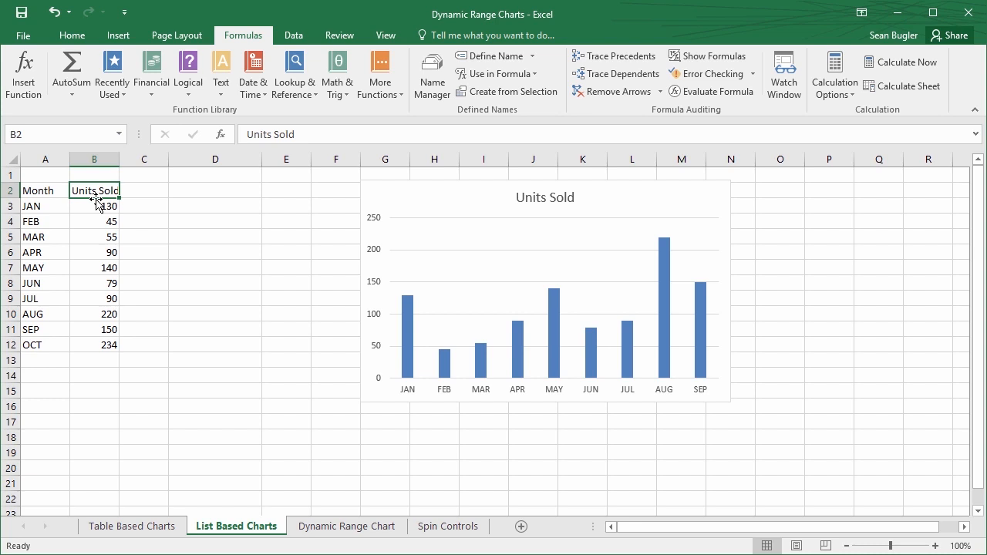
left_click(204, 234)
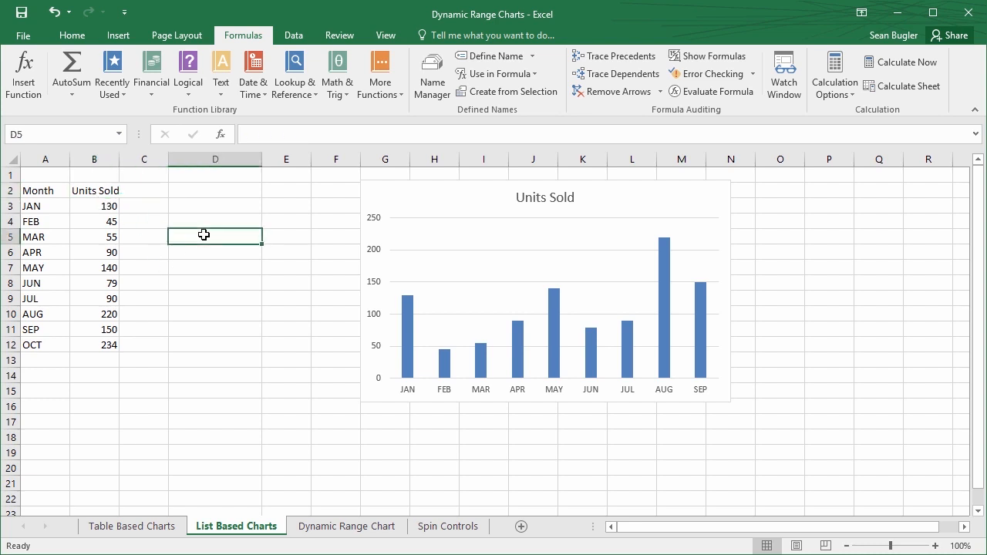
key("ctrl+z")
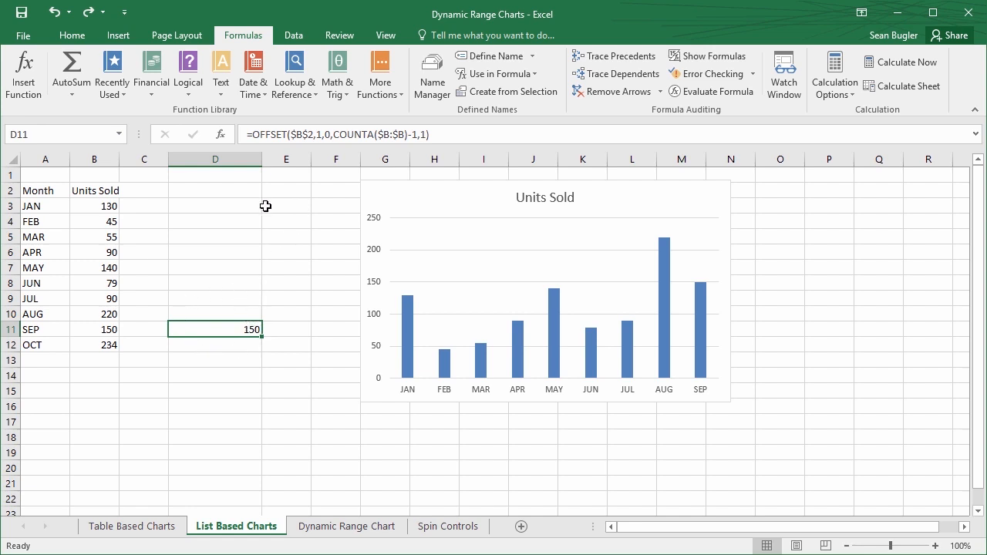
left_click(39, 225)
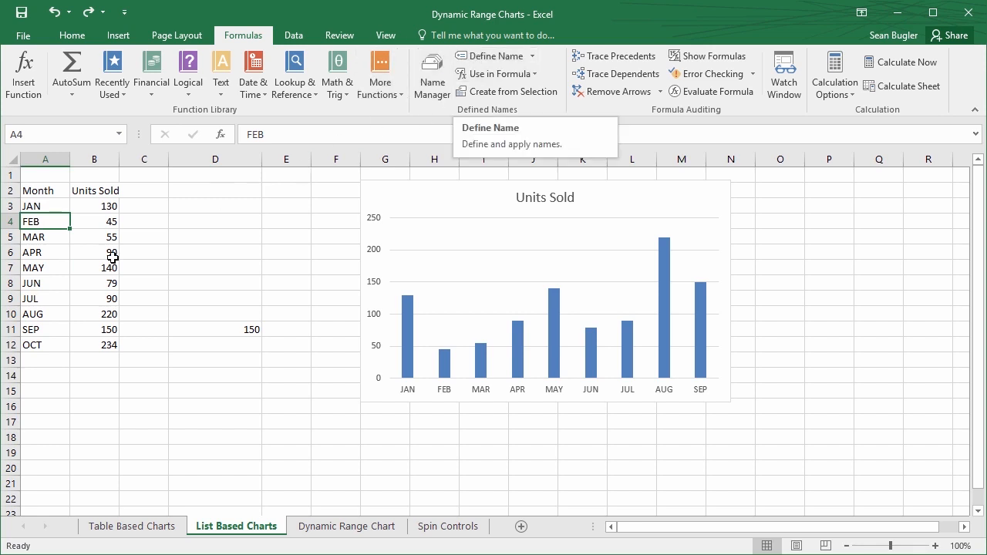
left_click(496, 55)
mouse_move(483, 309)
left_mouse_down()
mouse_move(345, 313)
mouse_move(344, 304)
mouse_move(292, 400)
left_mouse_up()
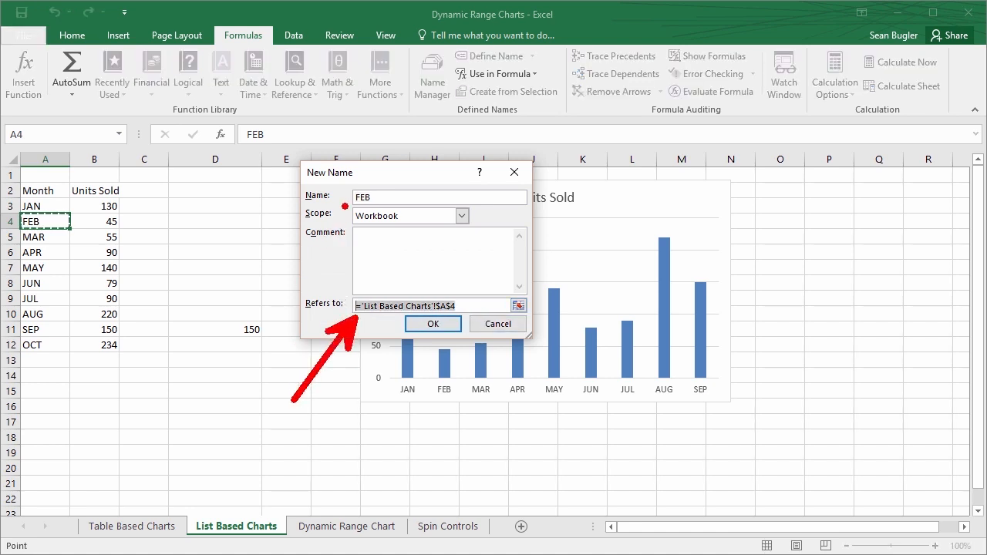
left_click_drag(345, 205, 247, 262)
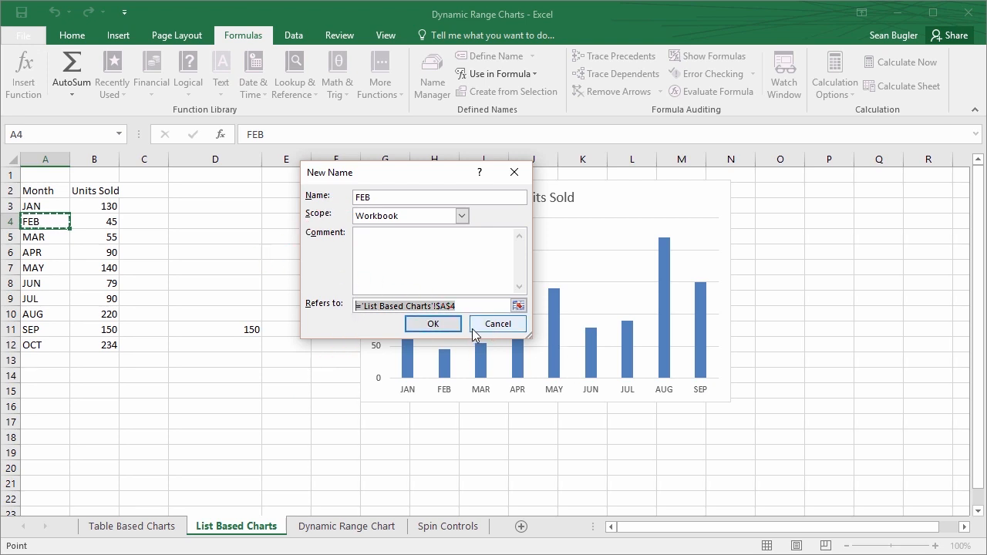
left_click(494, 323)
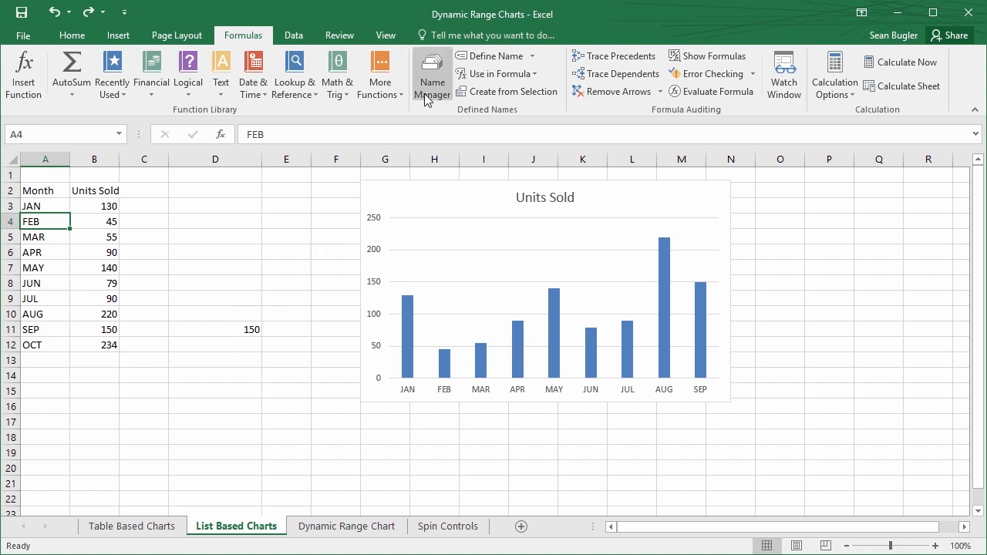
Step: Review the formula and cell range behind DynamicMonth in the Name Manager, and close it
left_click(426, 97)
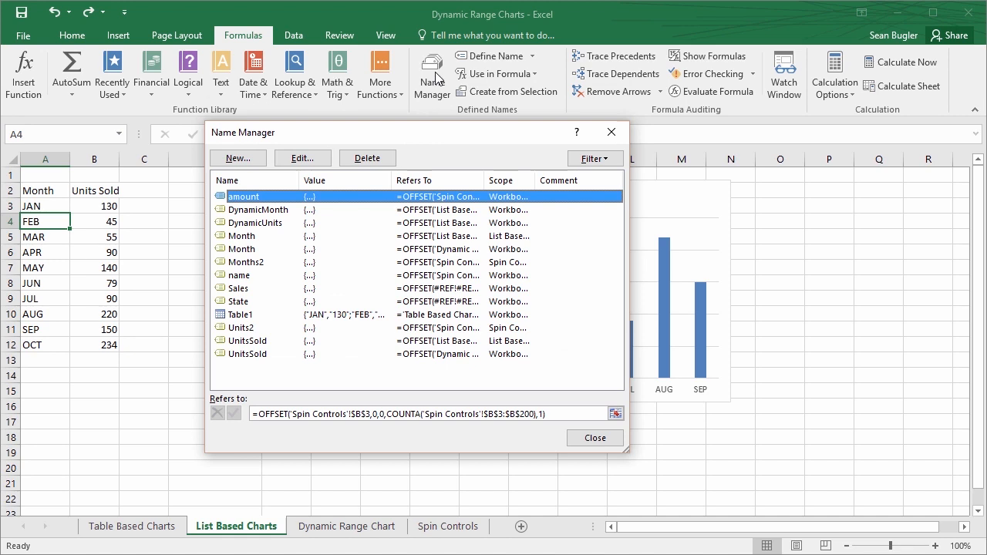
left_click(272, 210)
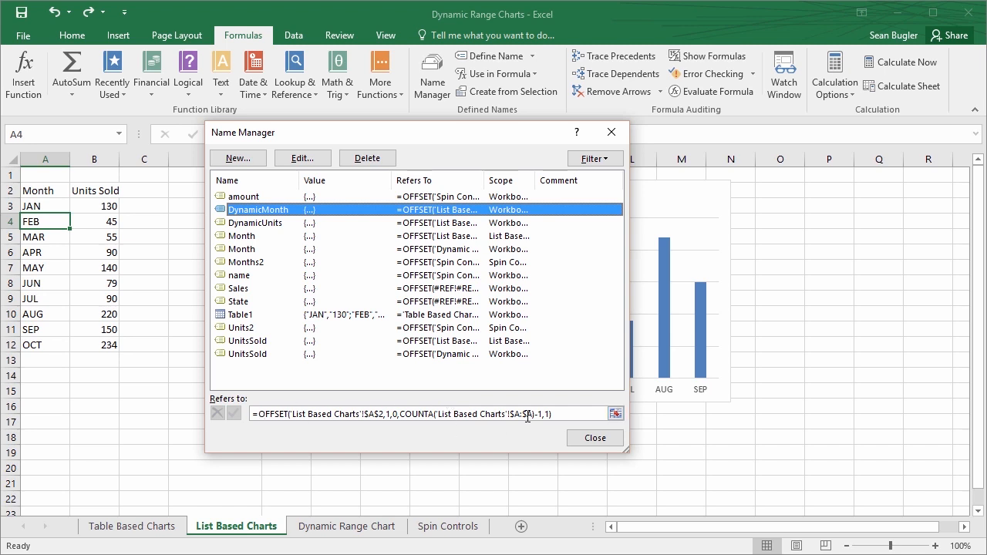
left_click(562, 417)
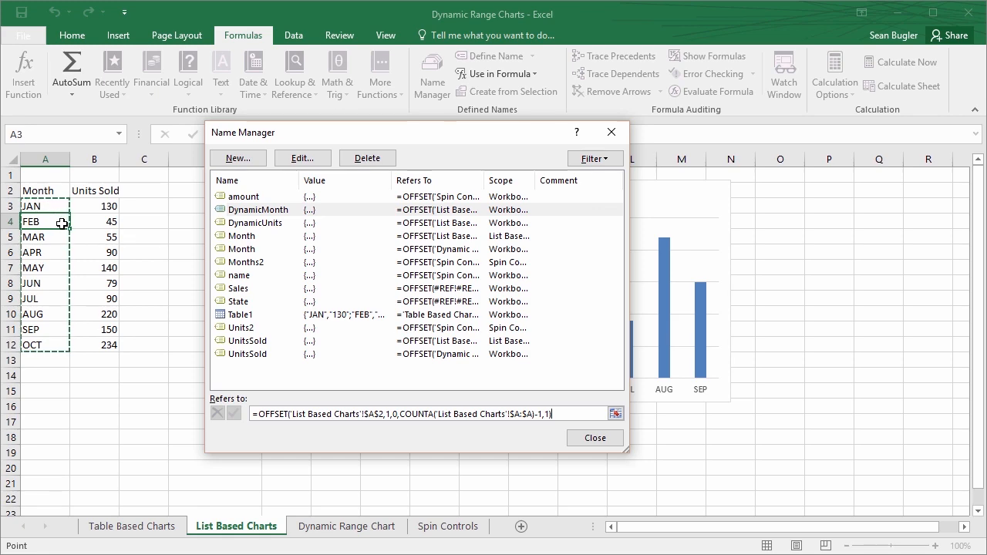
left_click(595, 438)
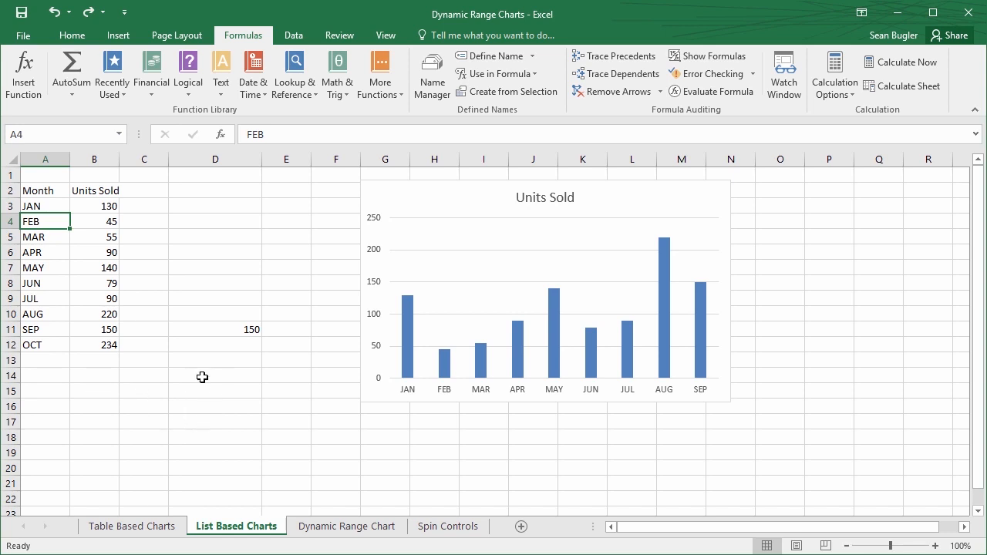
Step: Delete the restored helper OFFSET formula from cell D11
left_click(205, 332)
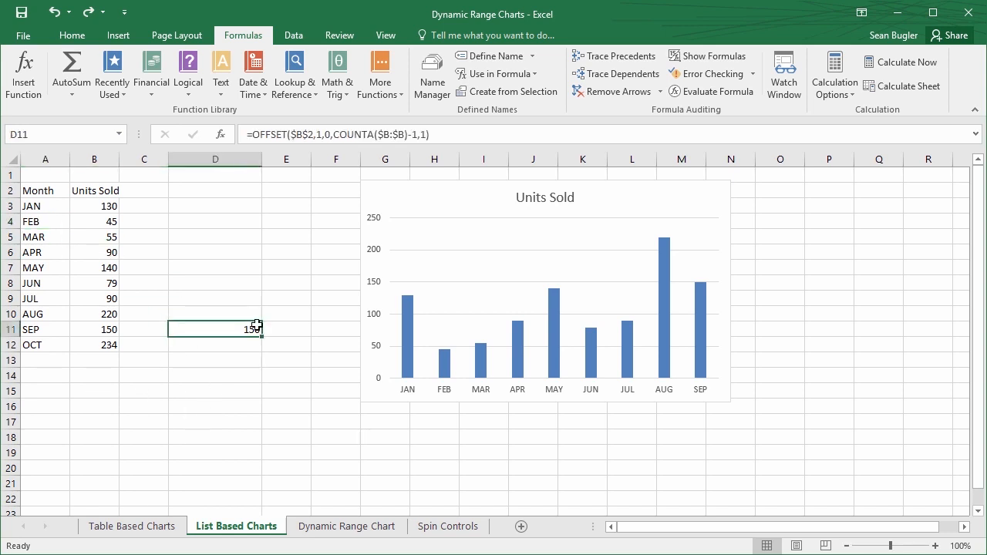
key("BackSpace")
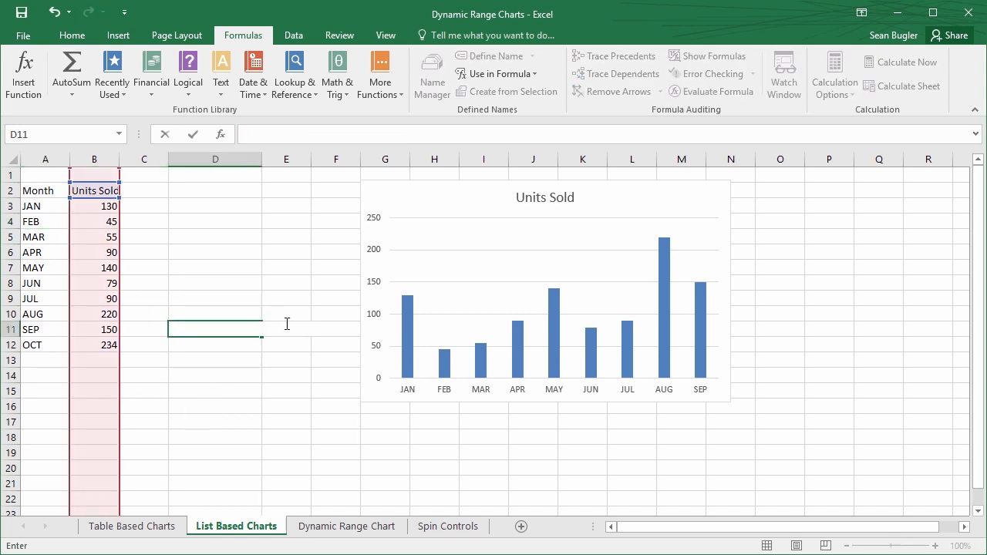
key("Return")
Step: Move the Units Sold chart beside the data list so that it starts at column D
left_click_drag(480, 203, 298, 200)
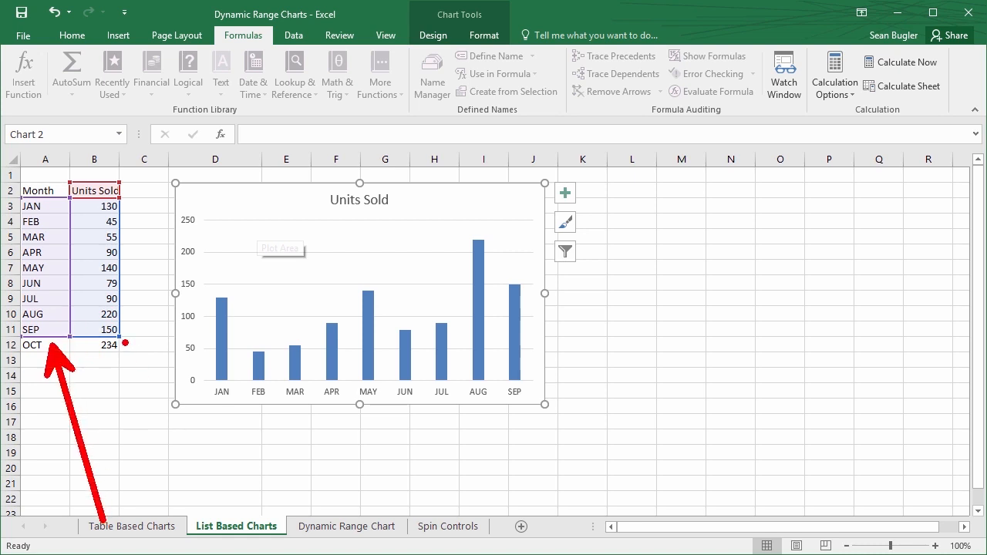
left_click_drag(125, 342, 176, 444)
key("Escape")
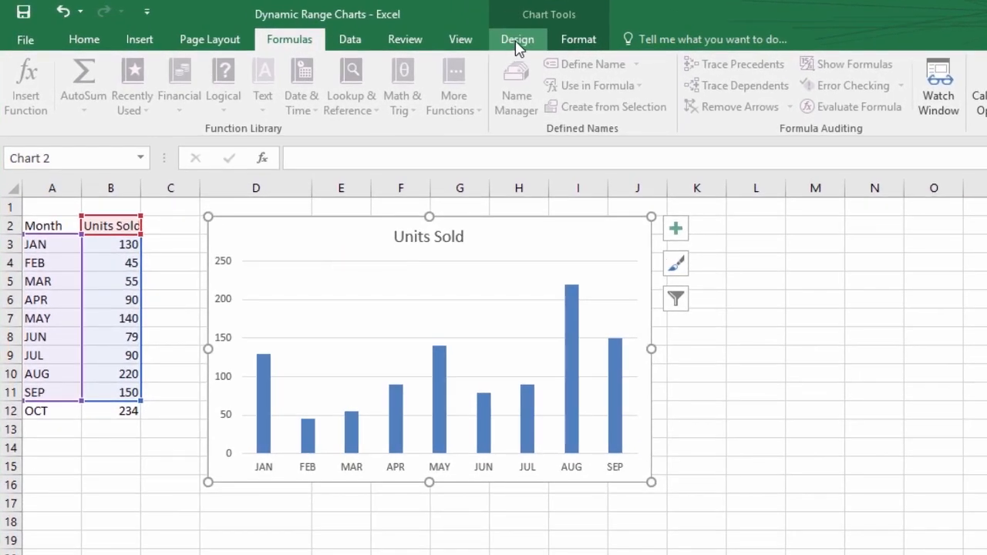
Step: Remove the existing Units Sold series from the chart's data source and apply the change
left_click(516, 45)
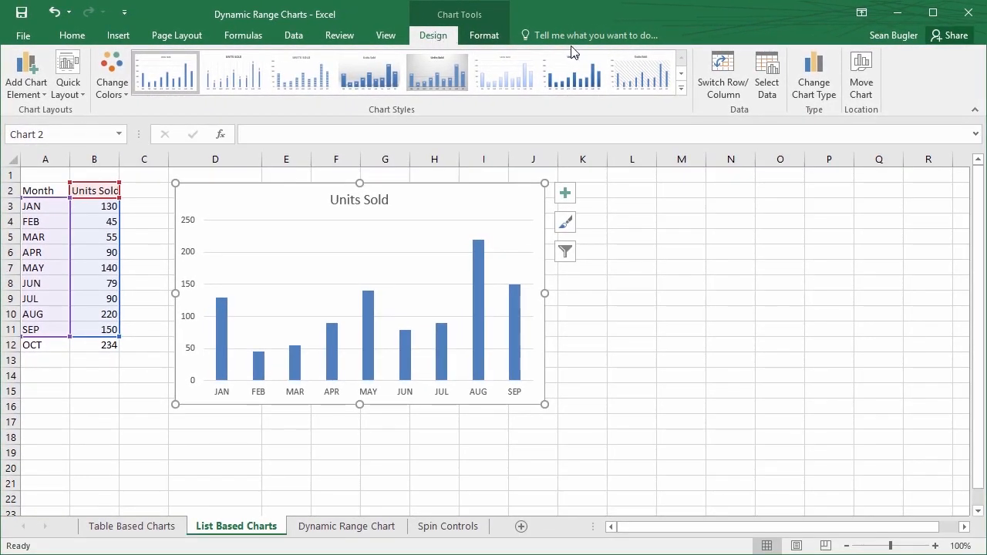
left_click(765, 73)
left_click(336, 320)
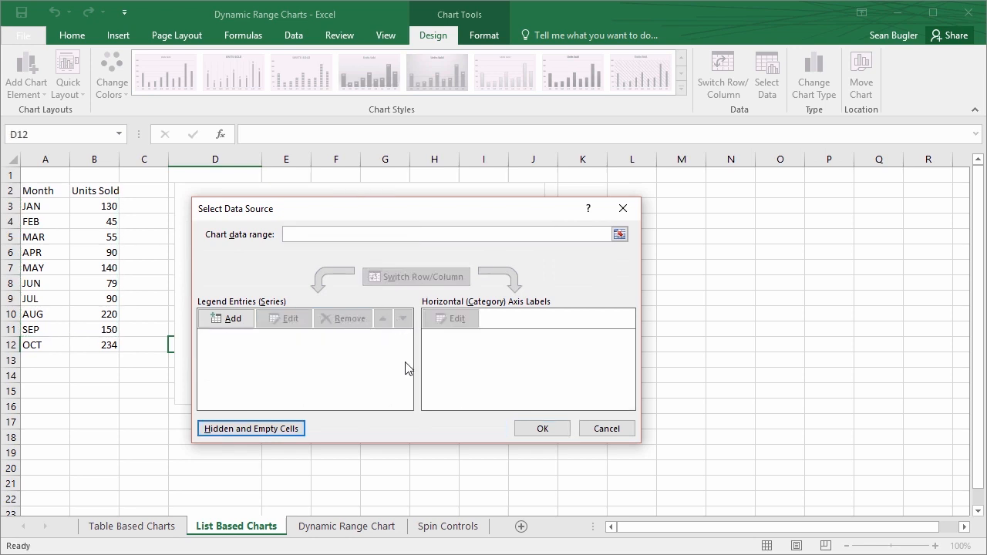
left_click(520, 428)
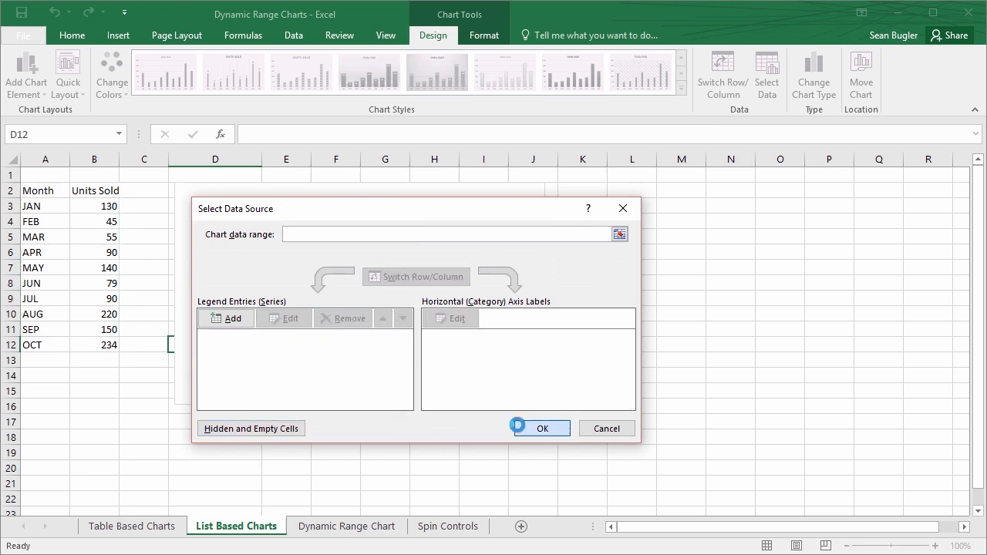
Step: Delete the emptied chart and insert a blank 2-D clustered column chart with empty cell D3 selected
mouse_move(410, 310)
left_mouse_down()
mouse_move(409, 285)
mouse_move(401, 288)
mouse_move(412, 293)
left_mouse_up()
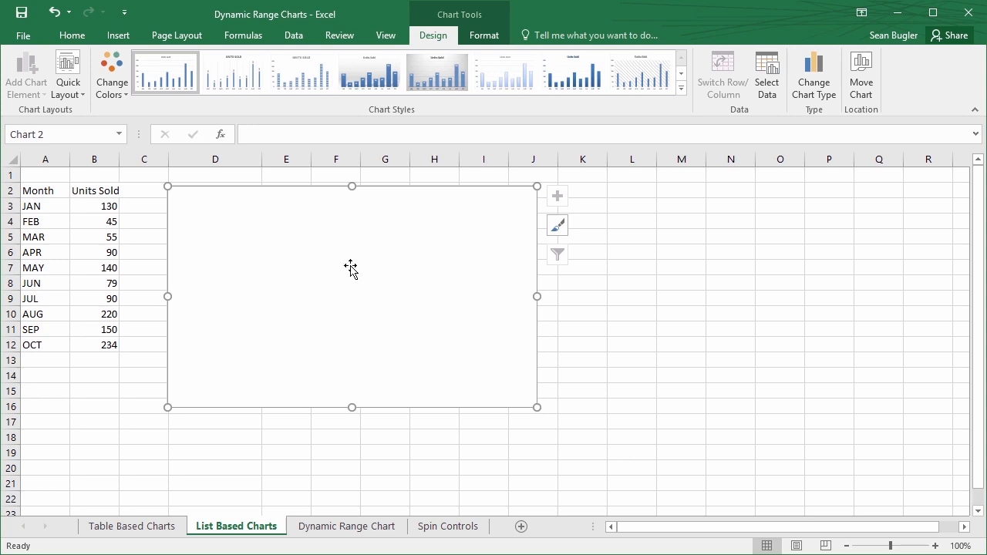
key("Delete")
left_click(178, 209)
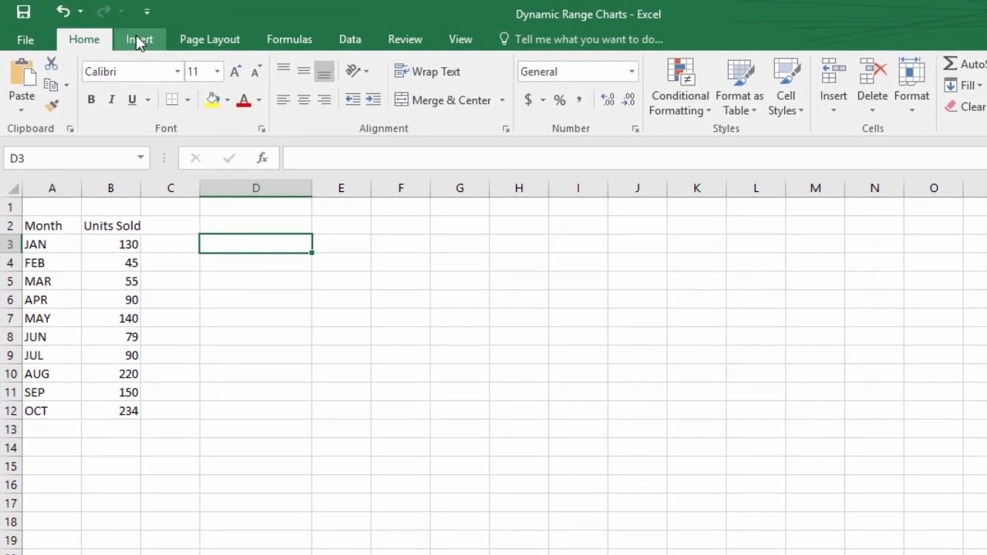
left_click(116, 36)
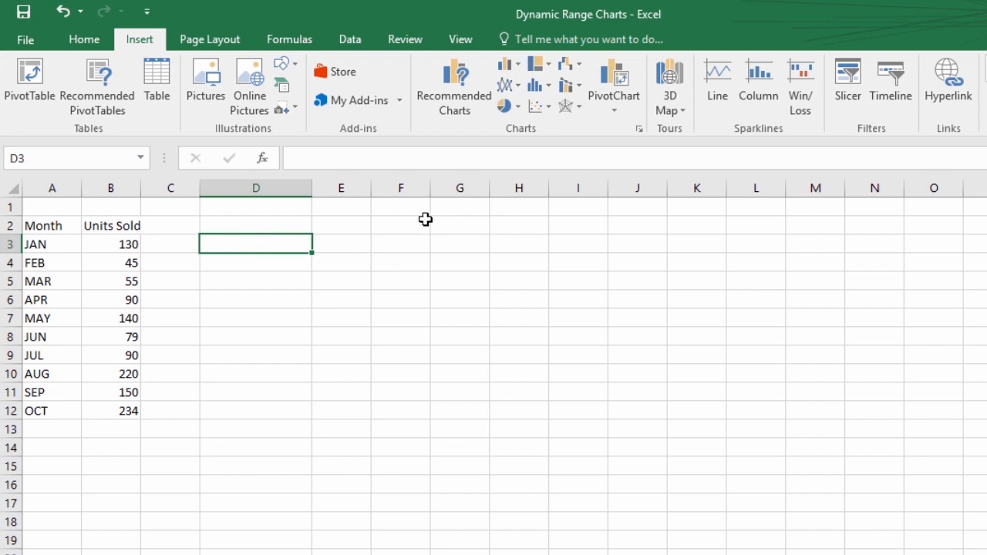
left_click(509, 65)
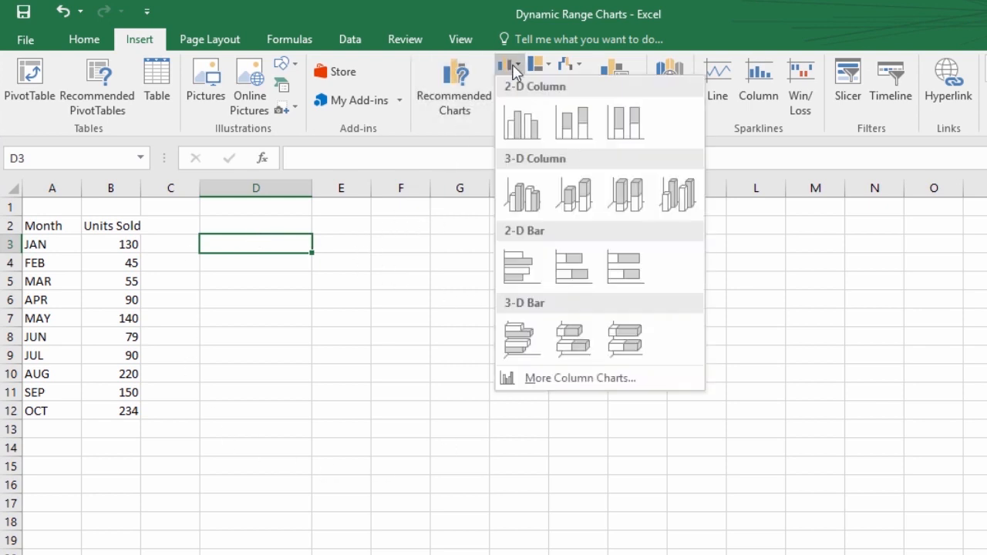
left_click(512, 131)
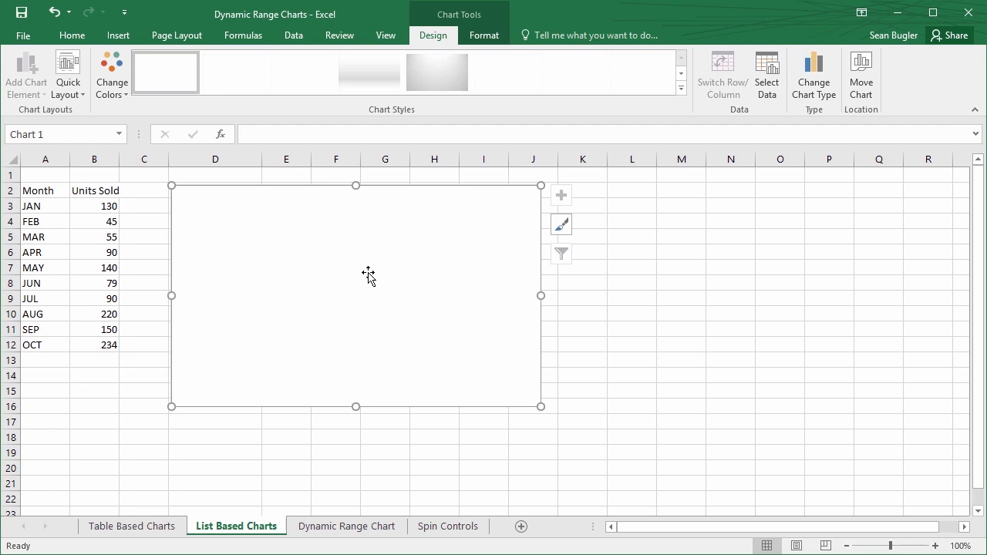
Step: Add a new series to the blank chart's data source, taking its name from the Units Sold header in cell B2
left_click(767, 77)
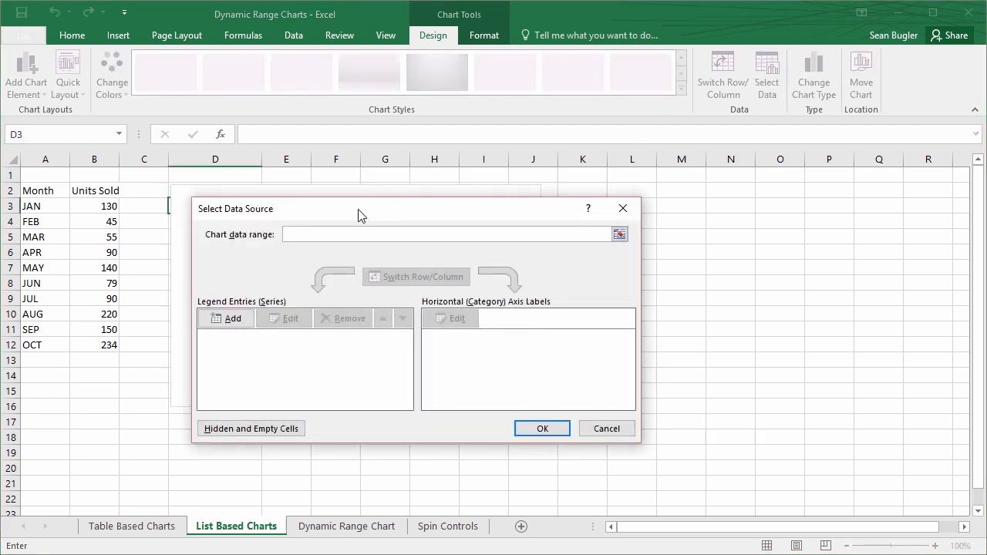
left_click_drag(357, 213, 347, 251)
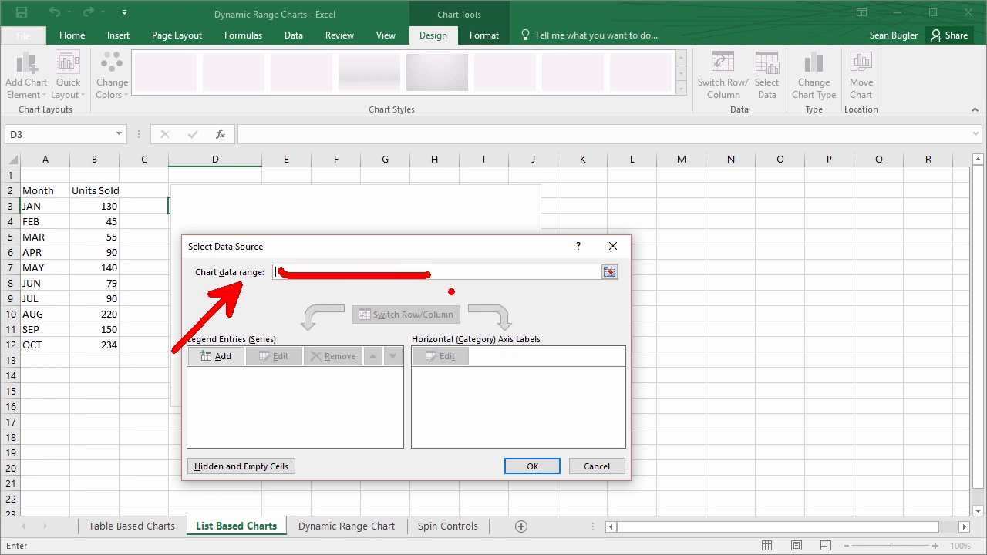
left_click(229, 356)
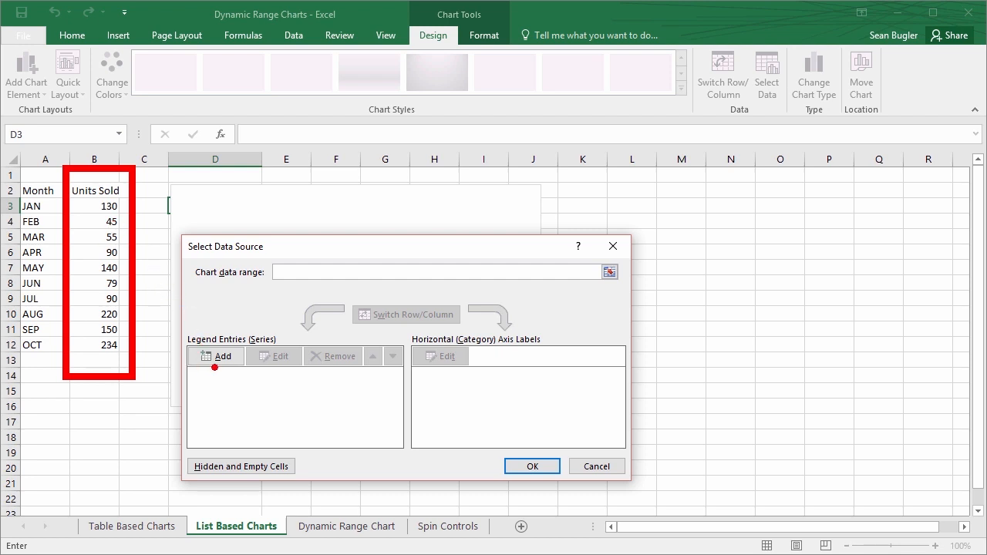
left_click(221, 361)
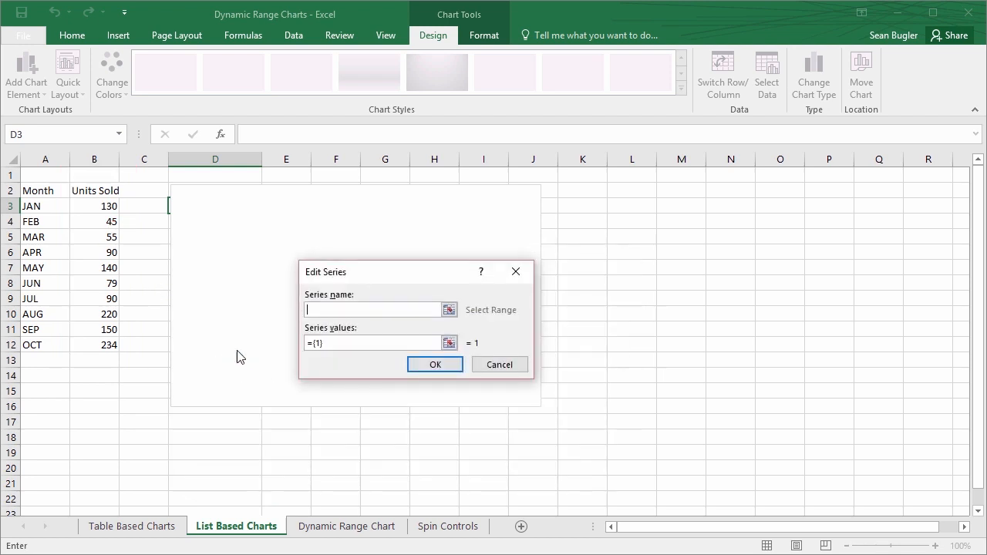
left_click_drag(350, 272, 230, 215)
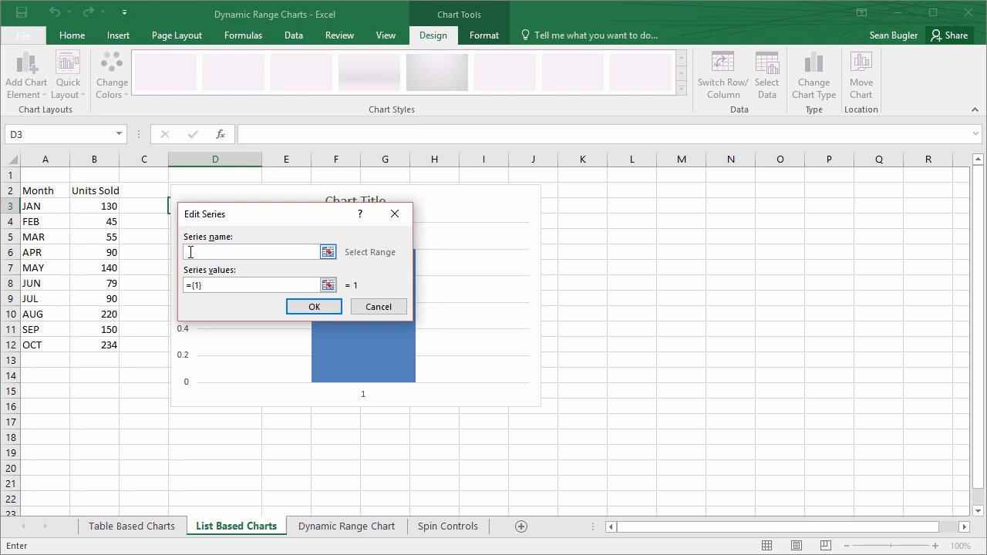
left_click(92, 191)
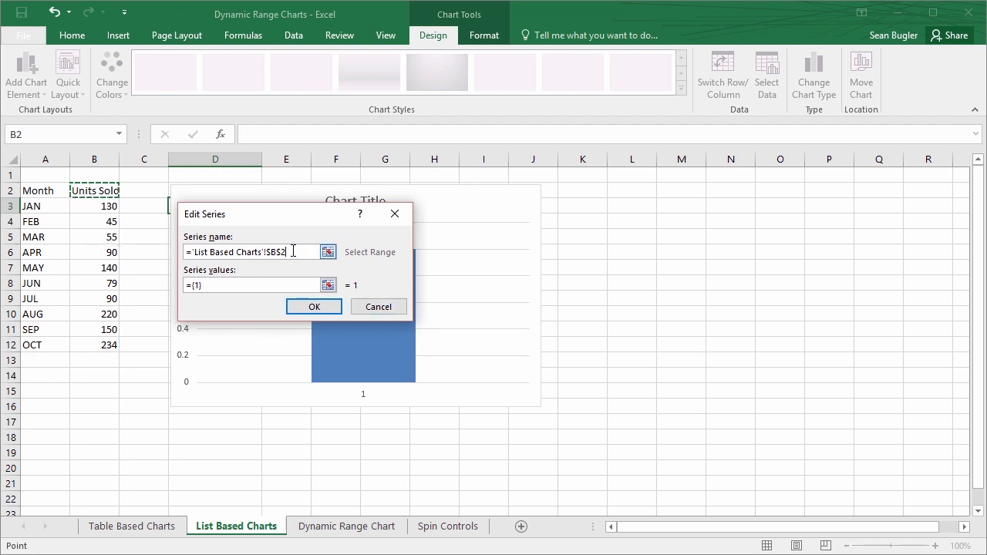
Step: Set the new series' values to ='List Based Charts'!DynamicUnits using the Paste Name list, and confirm the series
left_click(226, 285)
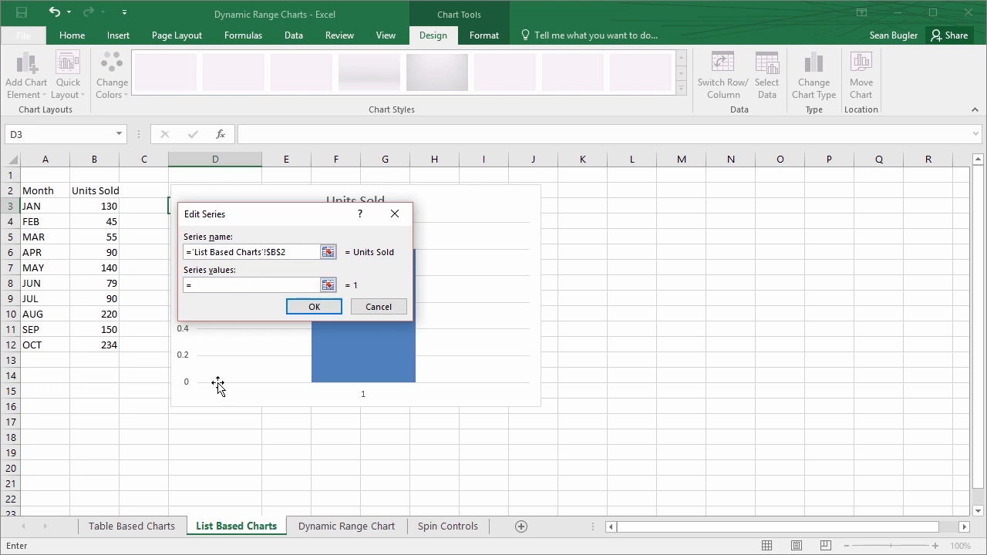
left_click(244, 533)
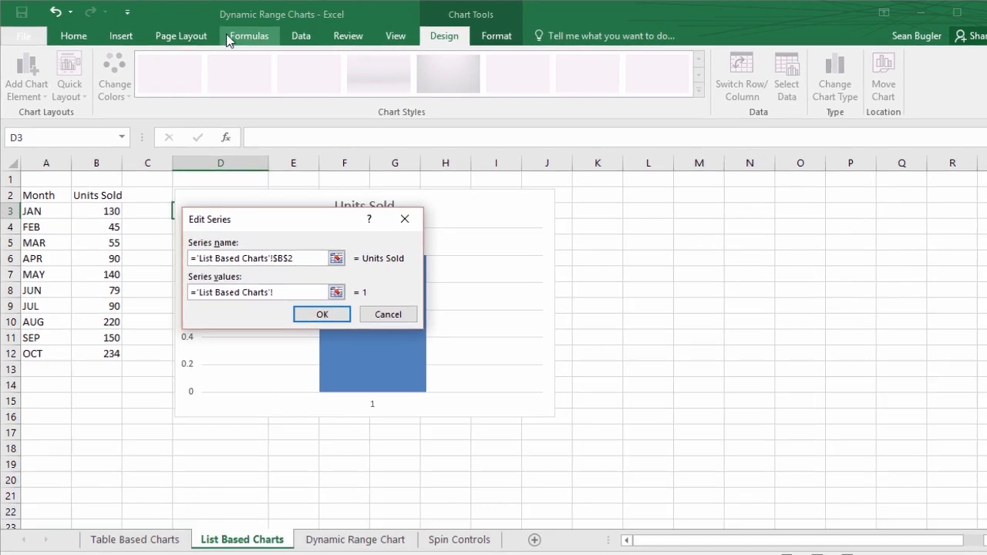
left_click(230, 35)
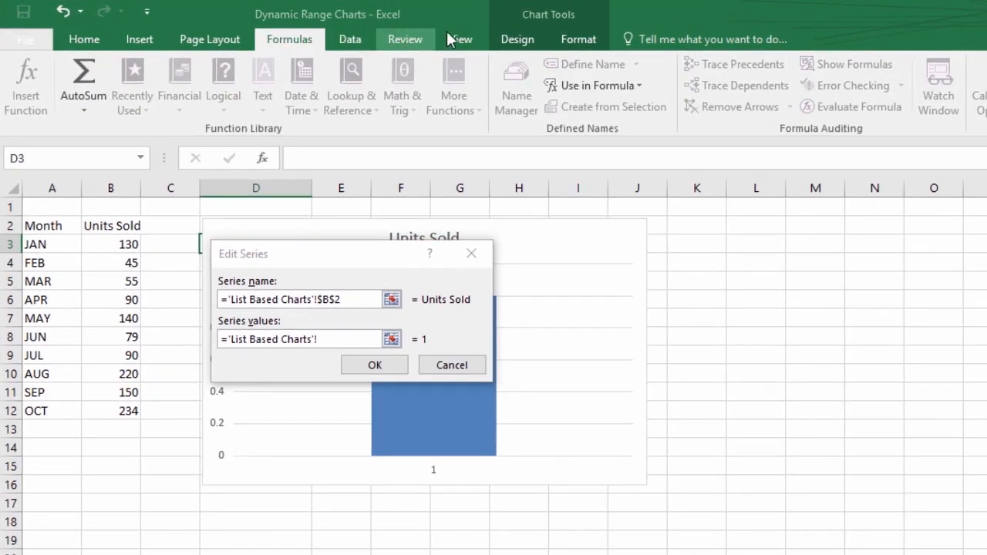
left_click(604, 87)
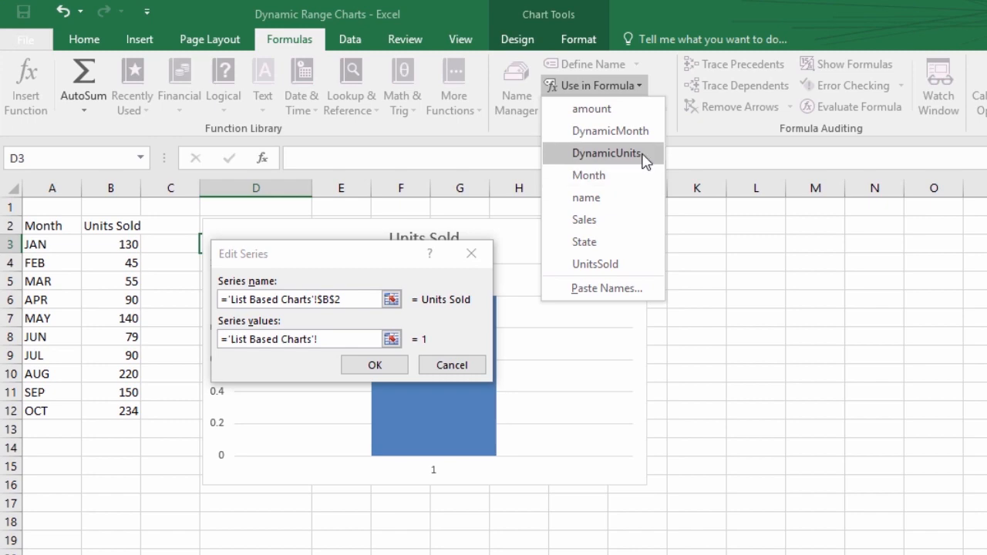
left_click(636, 89)
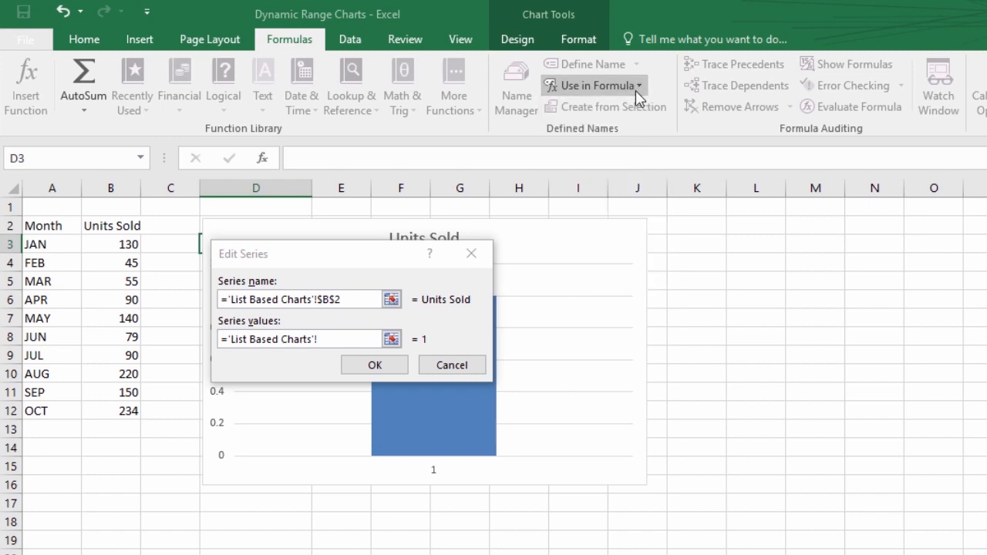
key("F3")
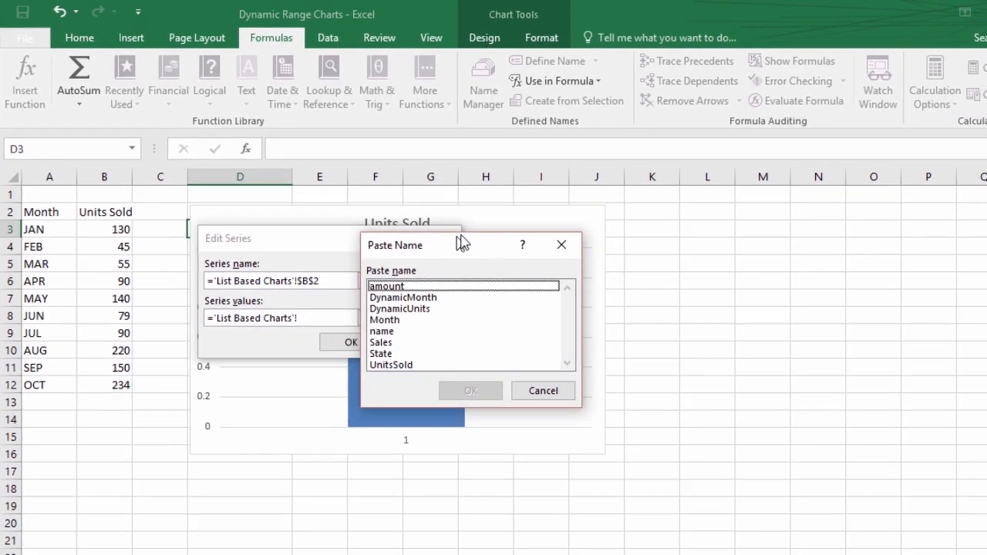
left_click(421, 308)
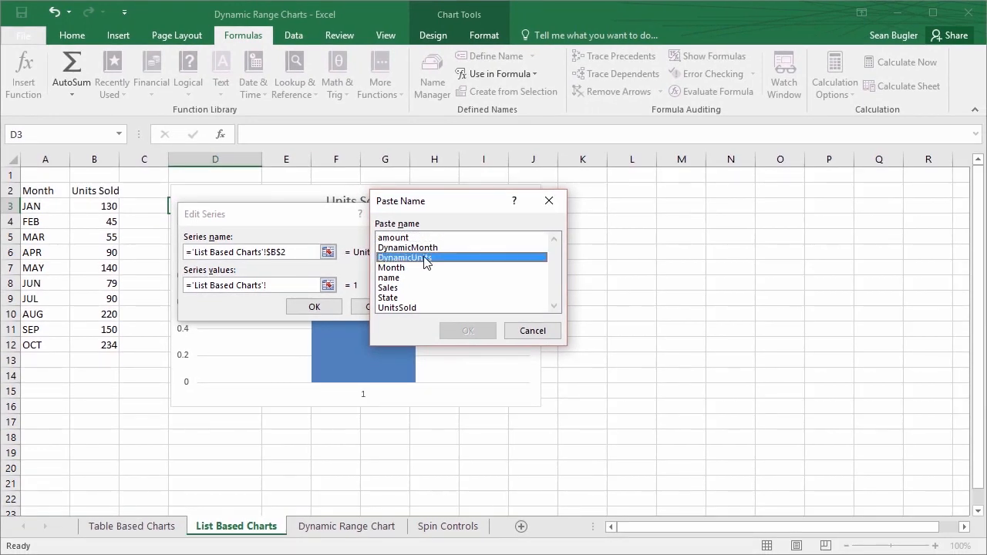
left_click(459, 331)
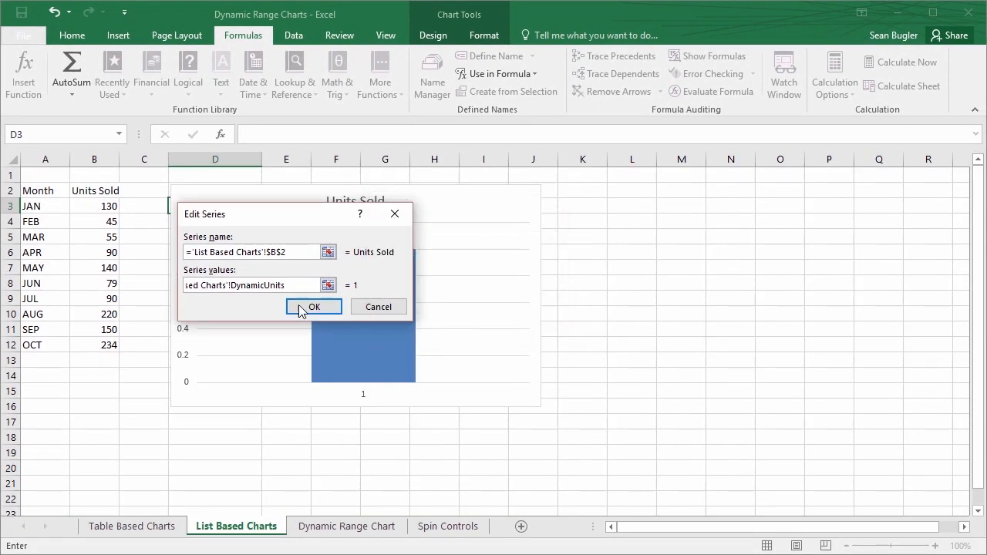
left_click_drag(230, 287, 155, 287)
left_click(242, 288)
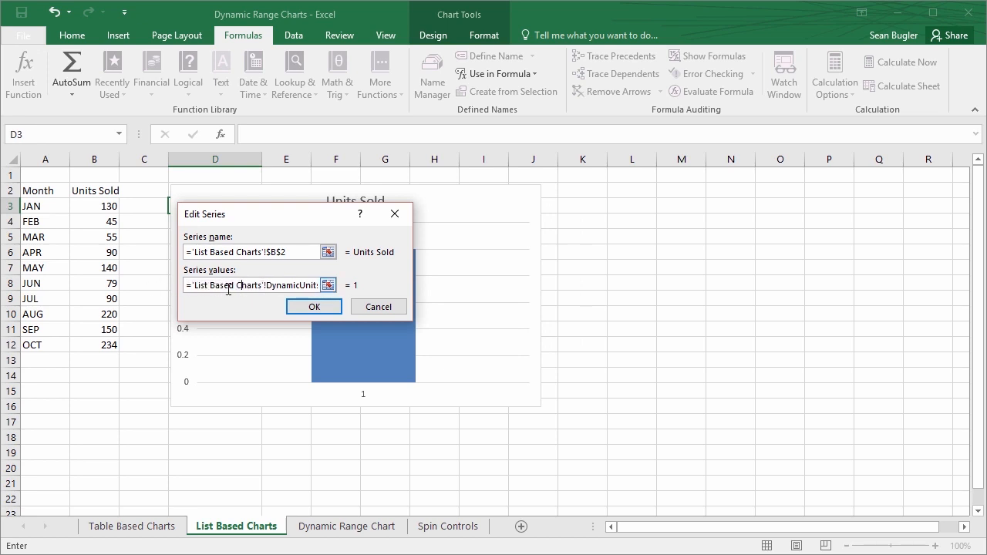
left_click(315, 307)
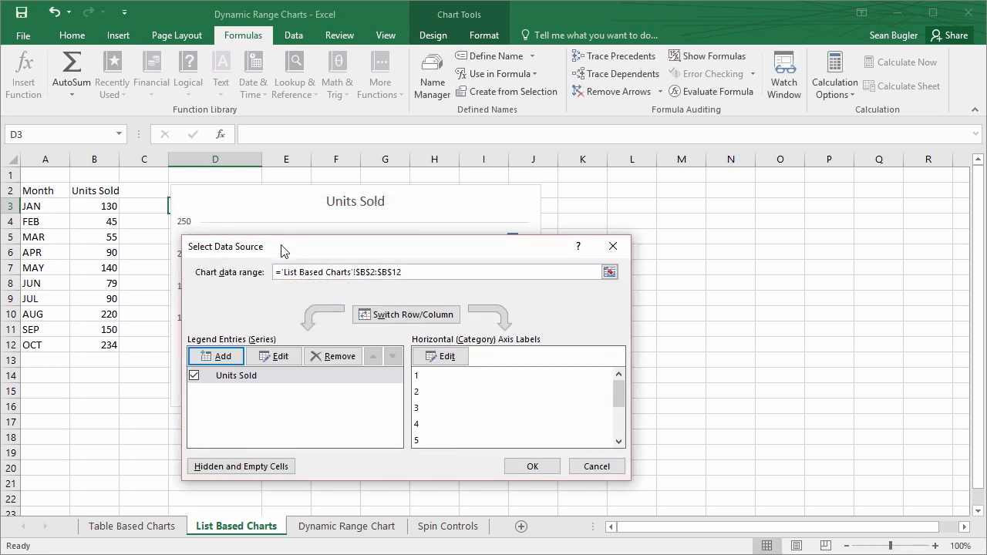
Step: Examine the plotted Units Sold columns, and reopen the series to check which reference its values use
left_click_drag(282, 254, 628, 210)
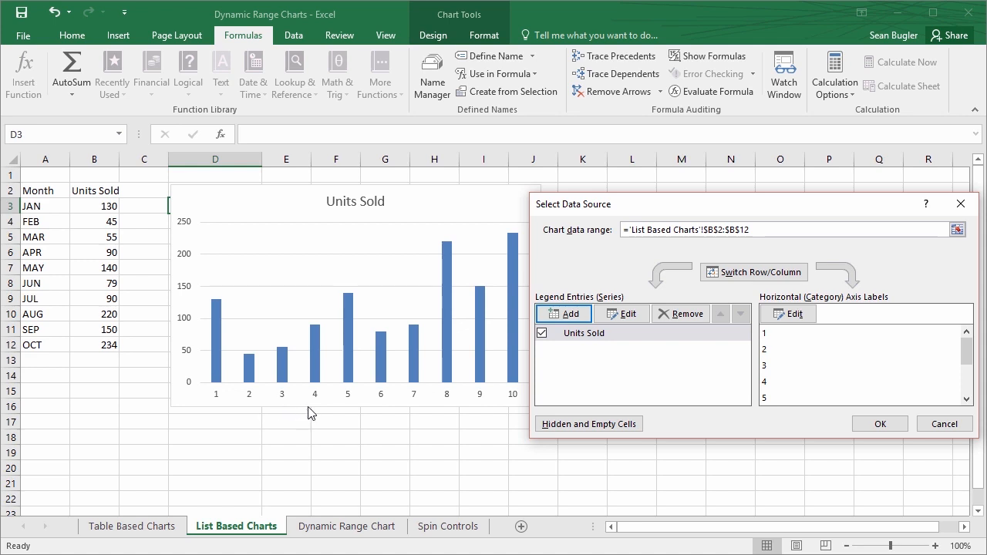
left_click_drag(626, 202, 321, 223)
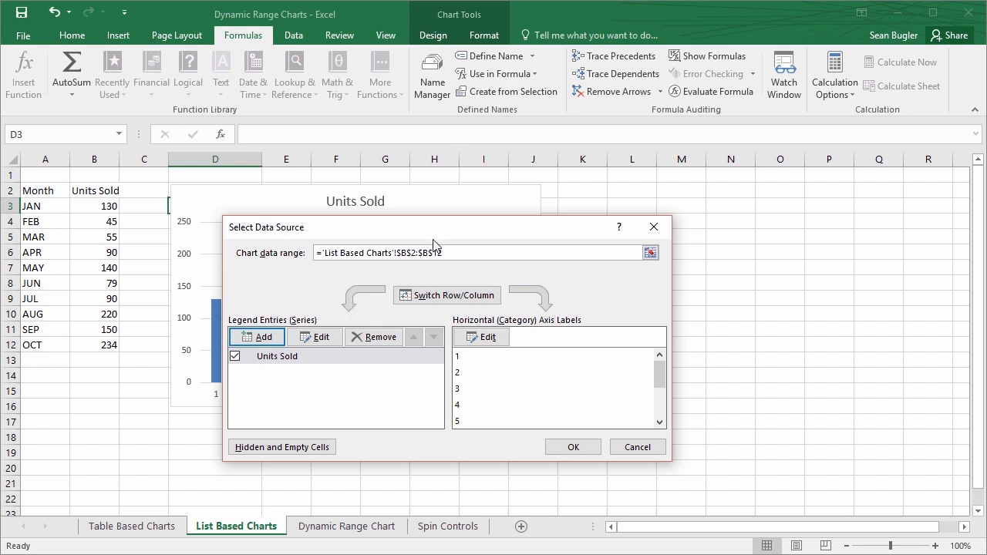
left_click(312, 344)
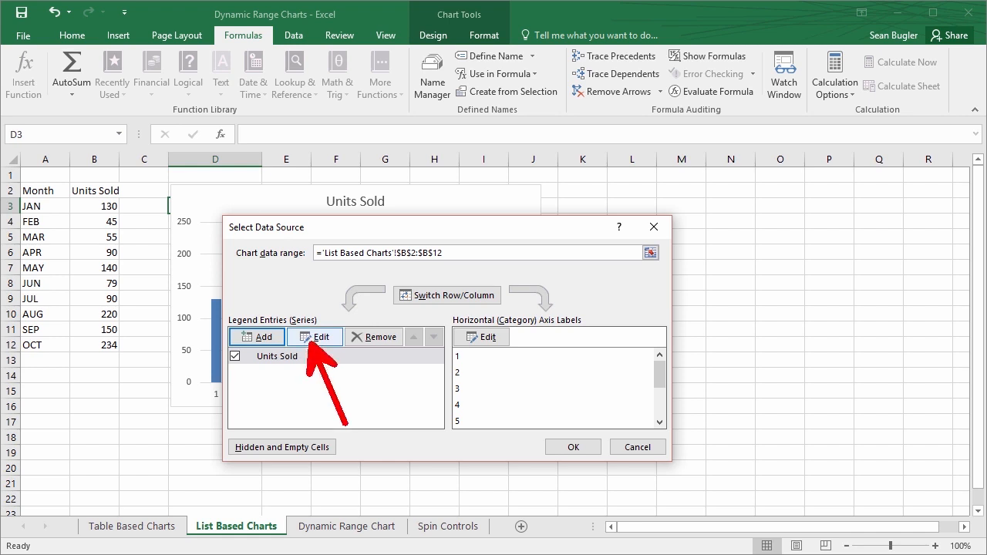
left_click(319, 343)
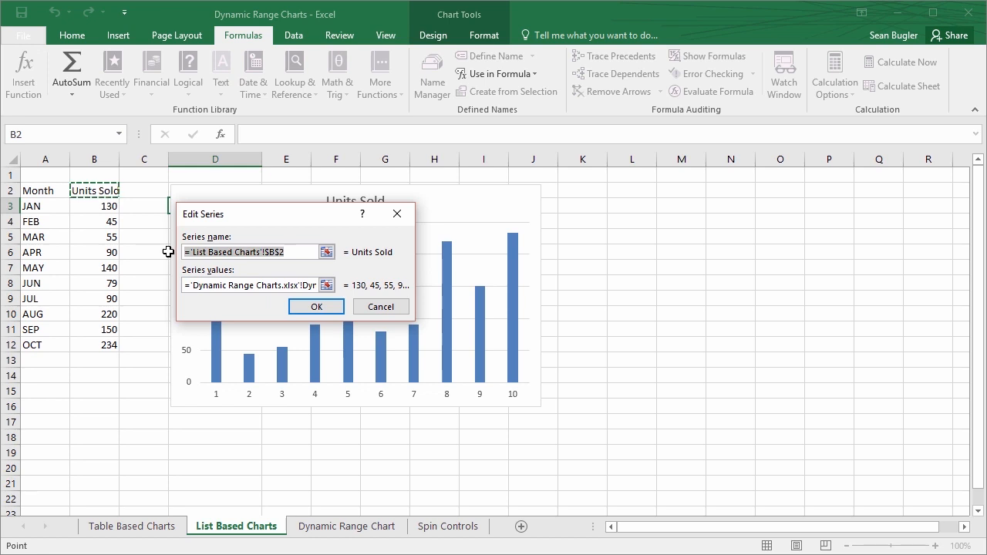
left_click(283, 290)
left_click_drag(279, 288, 334, 291)
left_click(282, 288)
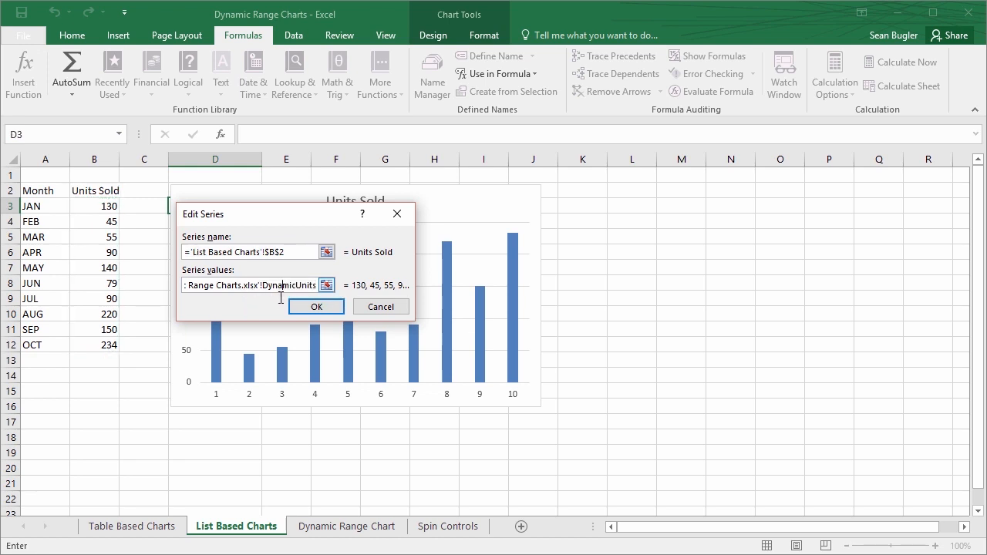
left_click(316, 307)
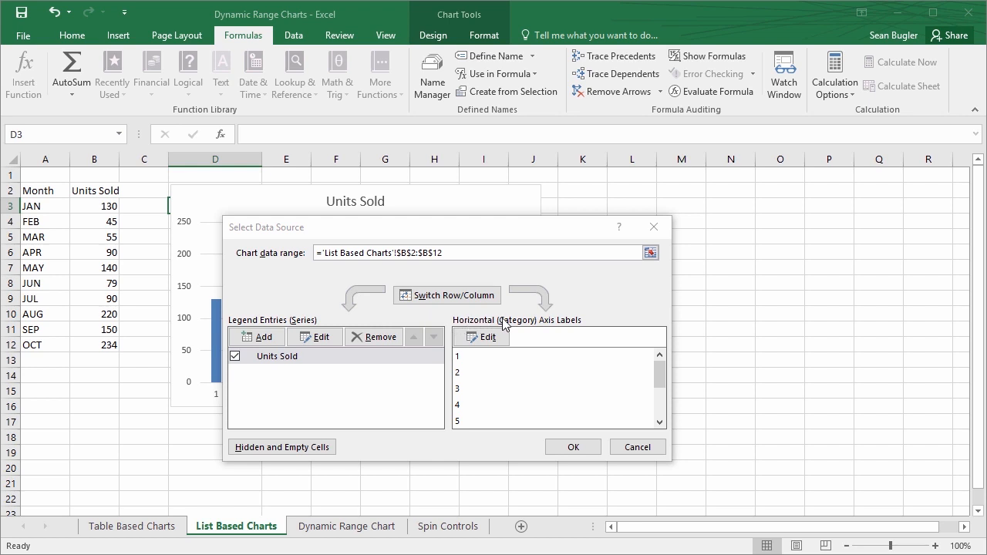
Step: Edit the horizontal category labels and begin the axis label range with the sheet reference ='List Based Charts'!
left_click_drag(299, 224, 621, 202)
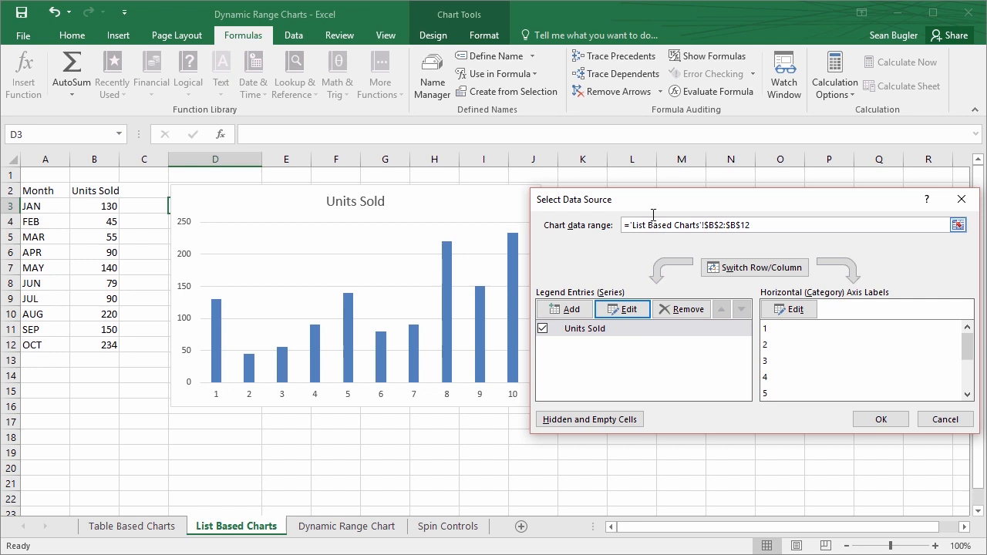
left_click_drag(647, 212, 350, 213)
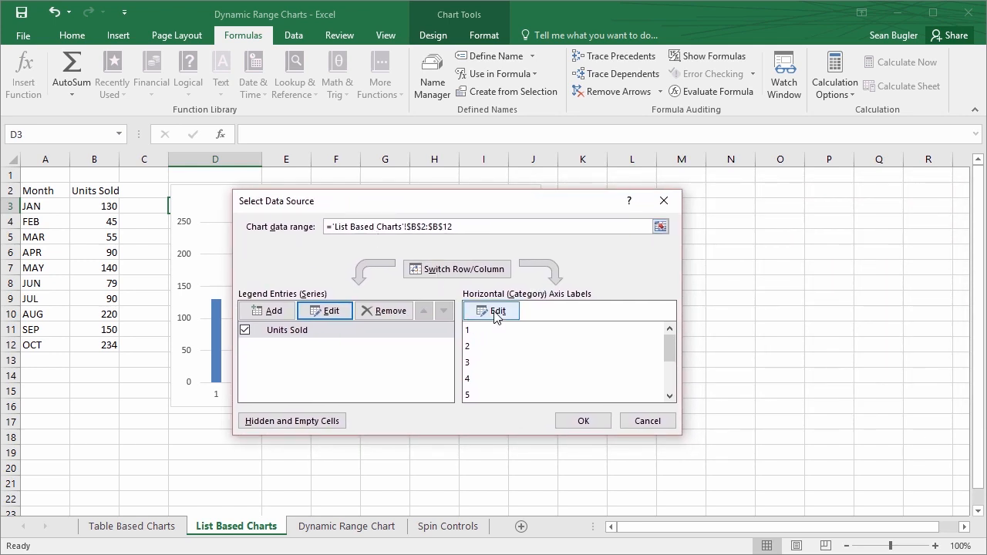
scroll(502, 353, "down", 2)
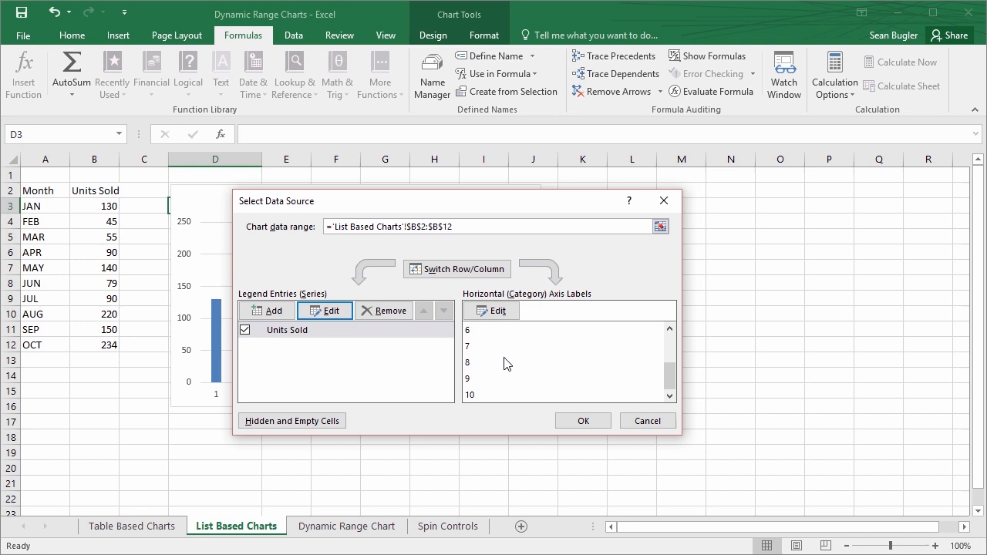
scroll(506, 362, "up", 2)
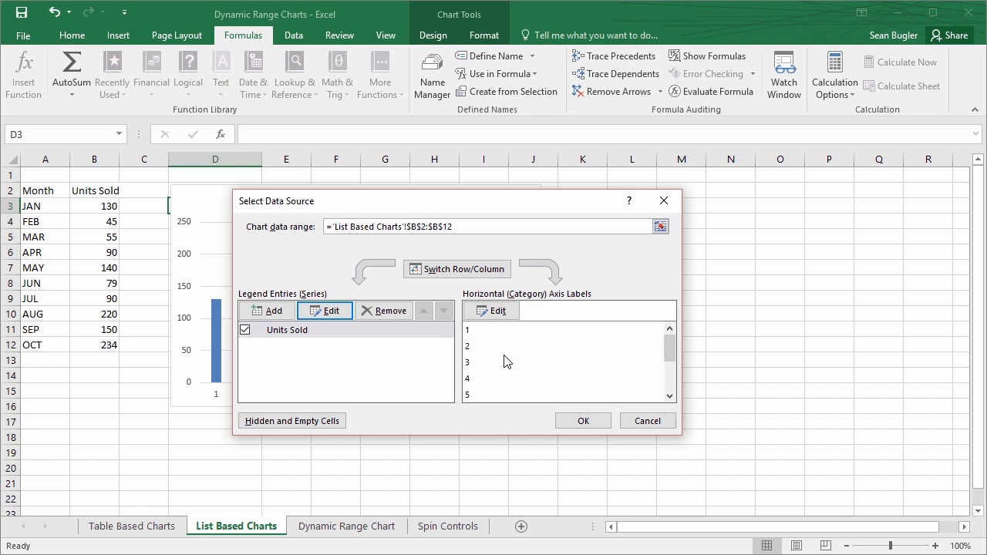
left_click(491, 313)
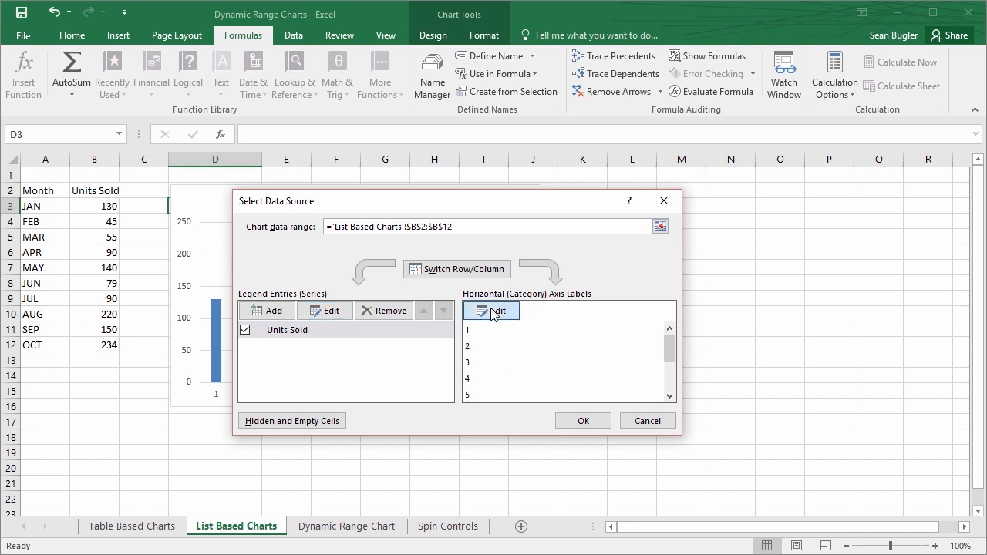
left_click_drag(231, 234, 265, 239)
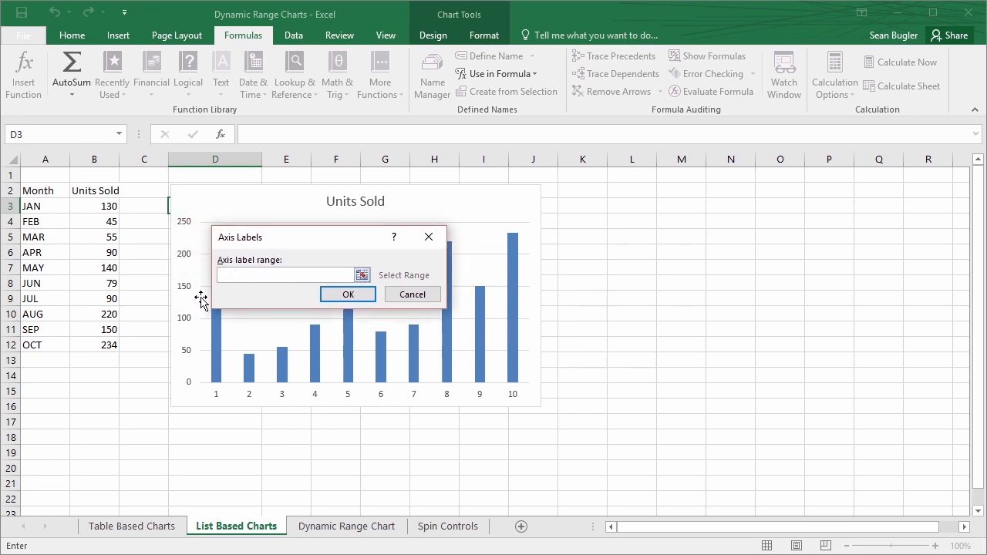
left_click(240, 273)
left_click(220, 526)
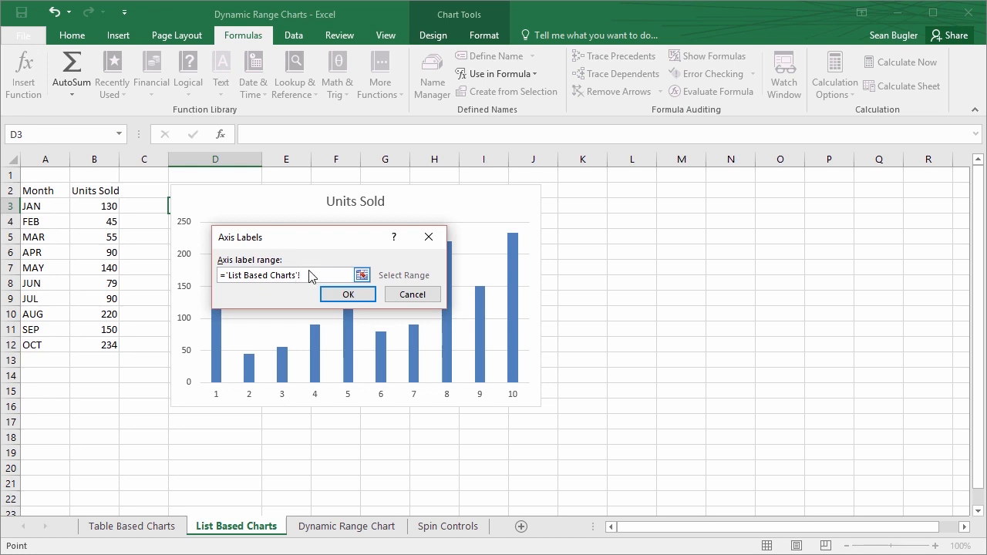
Step: Try to insert the defined name DynamicMonth into the axis label range with Use in Formula
left_click(484, 74)
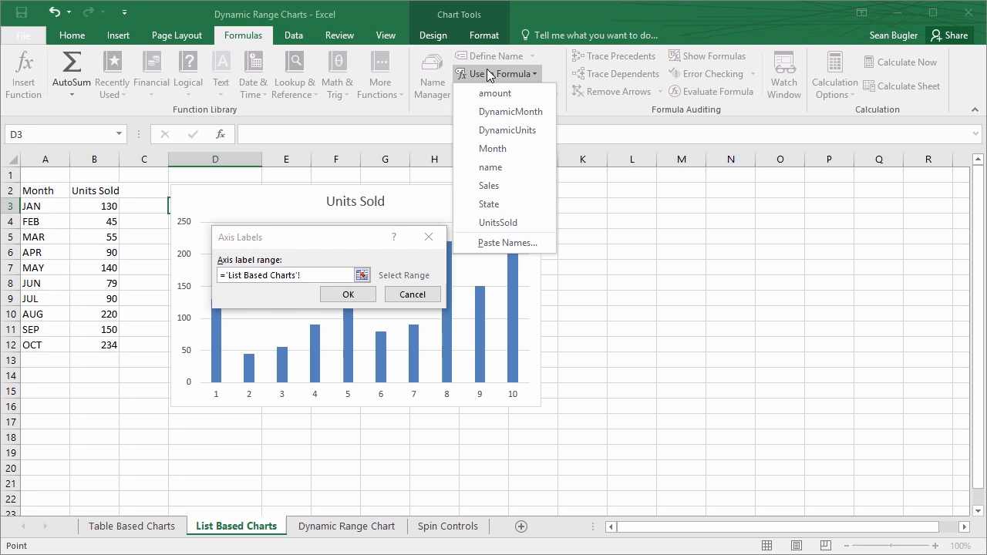
left_click(511, 112)
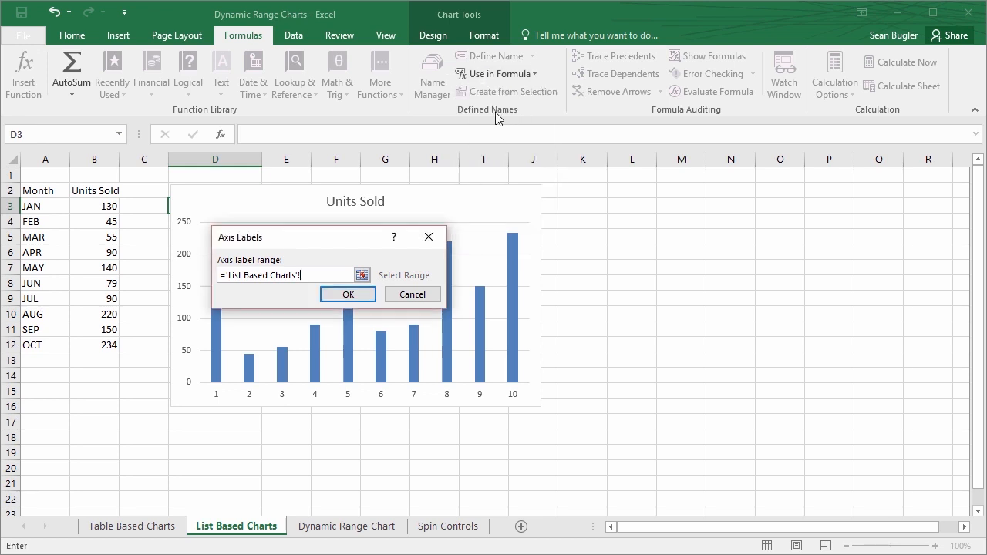
left_click(507, 74)
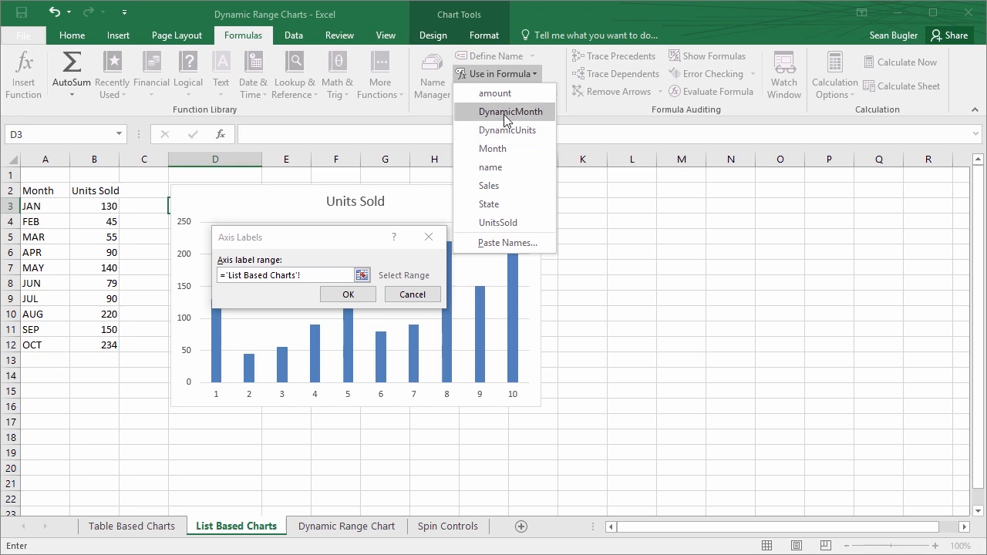
left_click(503, 114)
left_click(489, 70)
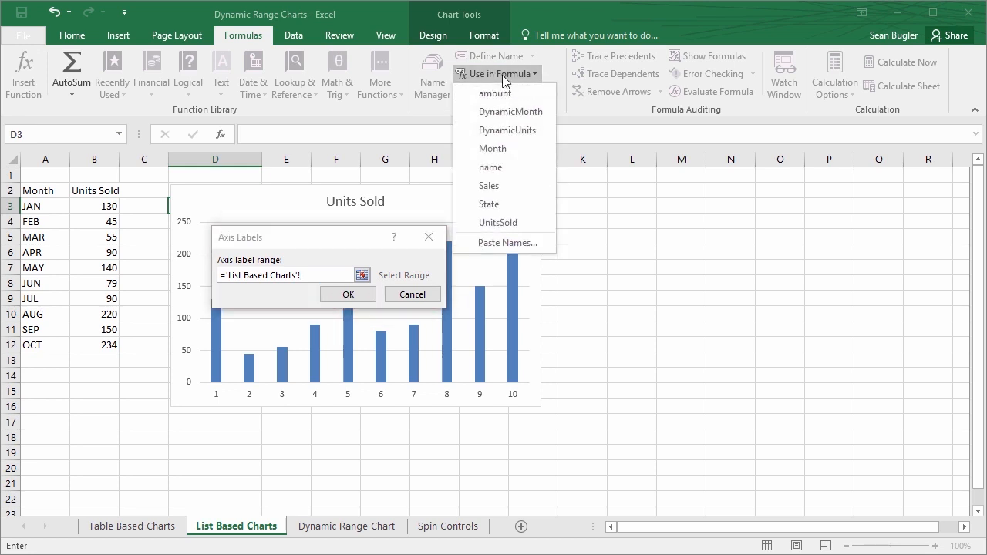
left_click(502, 74)
Step: Complete the axis label range as ='List Based Charts'!DynamicMonth by pasting the defined name, and review the full reference
key("F3")
left_click_drag(239, 168, 476, 179)
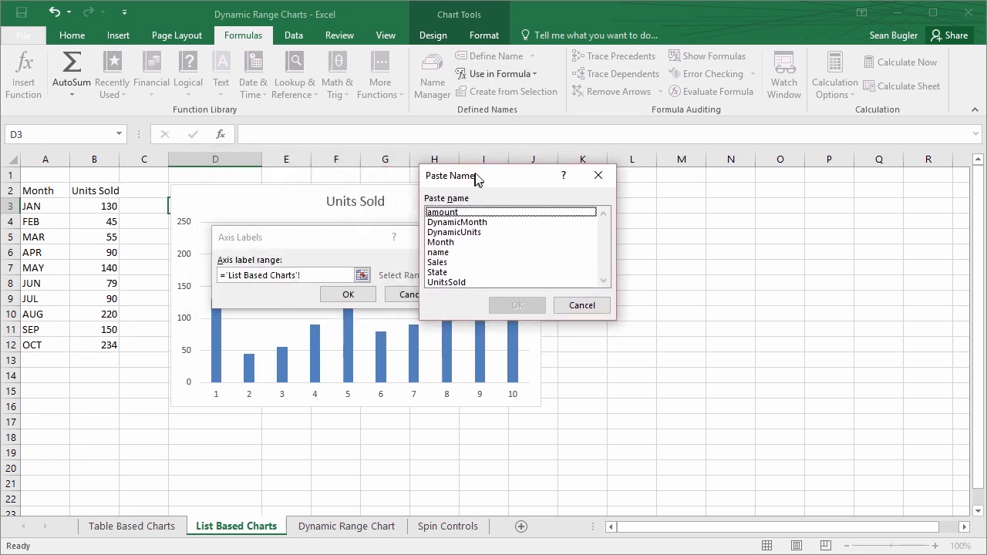
left_click(470, 224)
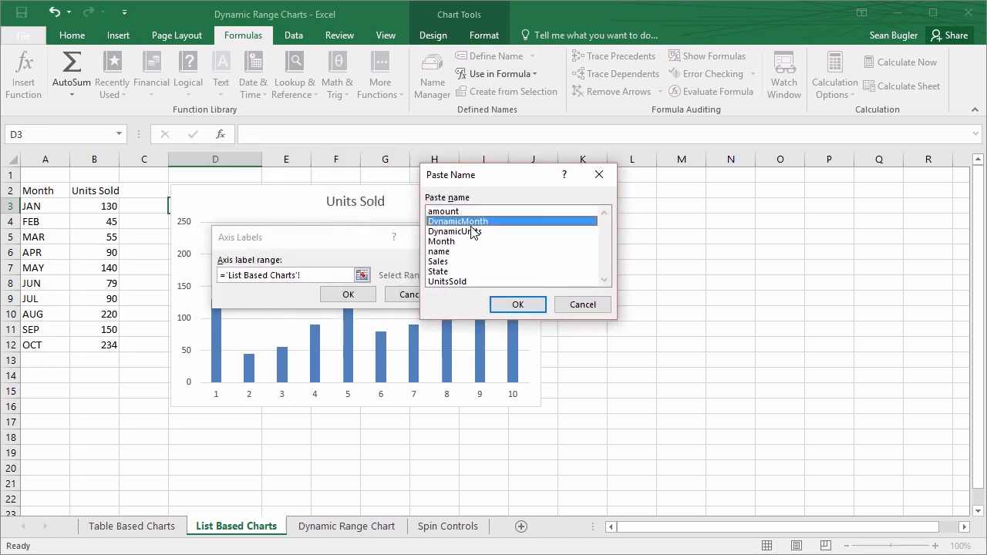
left_click(517, 304)
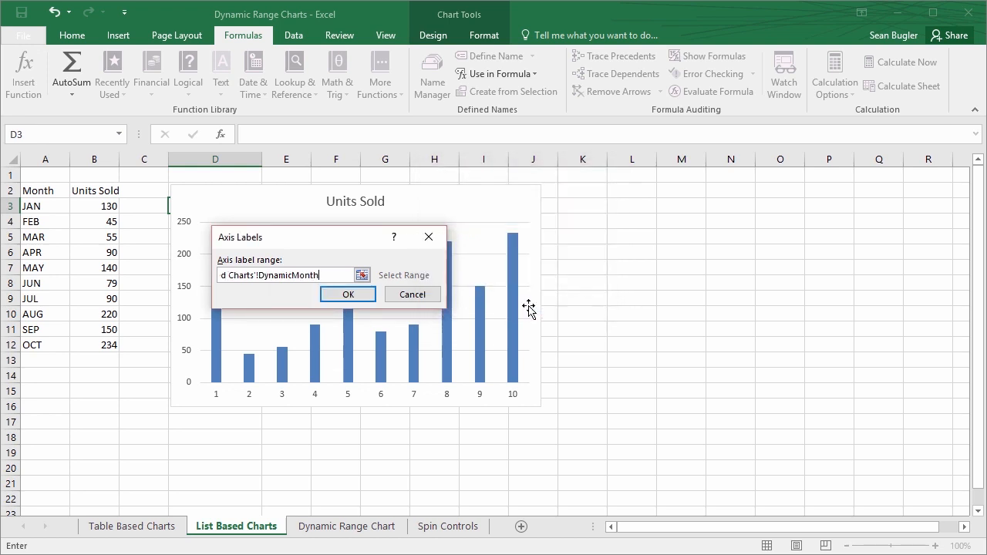
left_click_drag(350, 276, 191, 275)
left_click(335, 274)
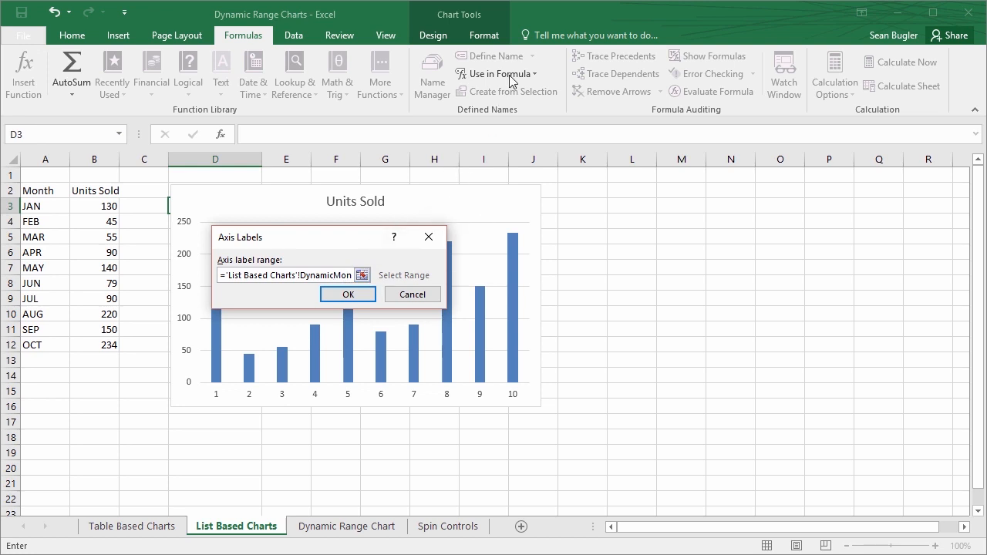
Step: Append DynamicMonth to the axis label range using Paste Names from Use in Formula, and confirm the axis labels
left_click(476, 75)
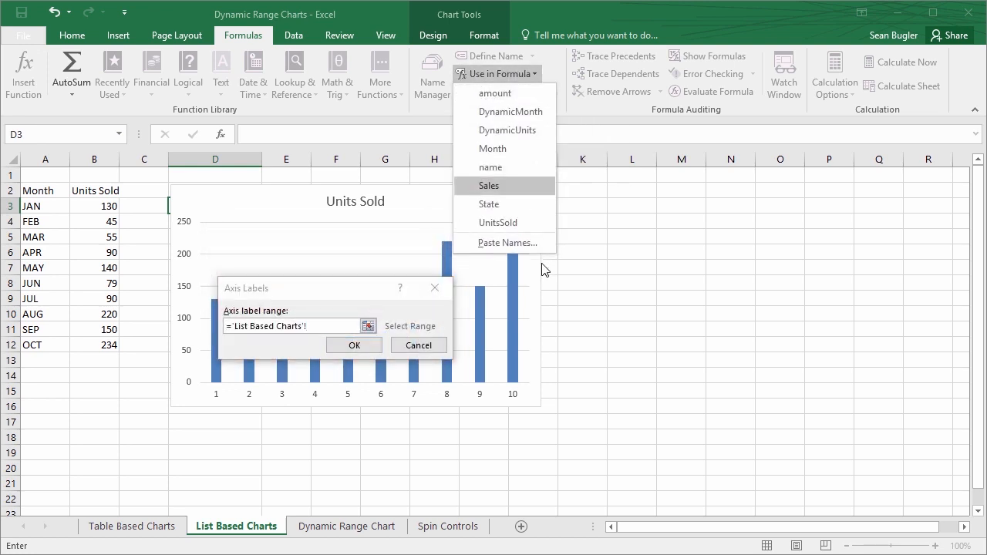
left_click(530, 246)
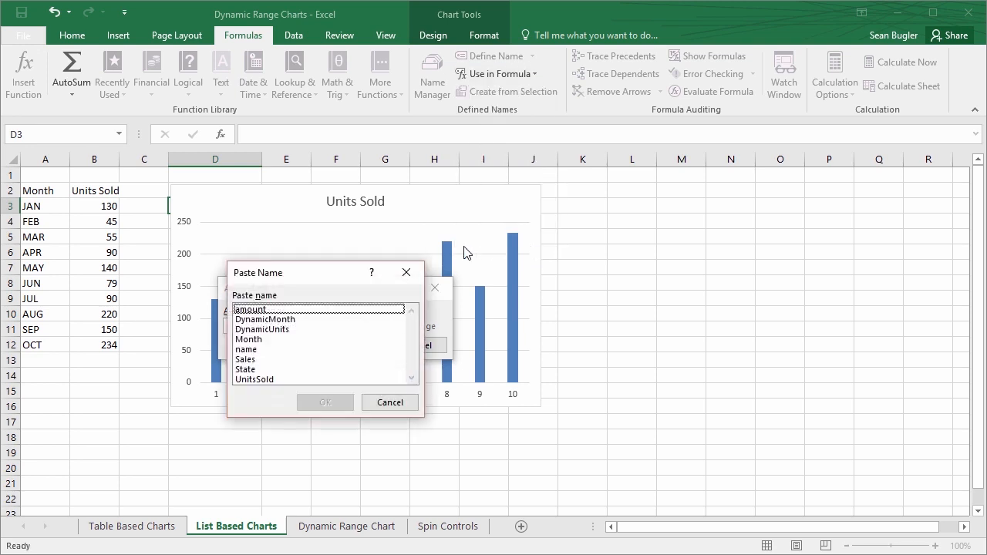
left_click_drag(324, 273, 557, 173)
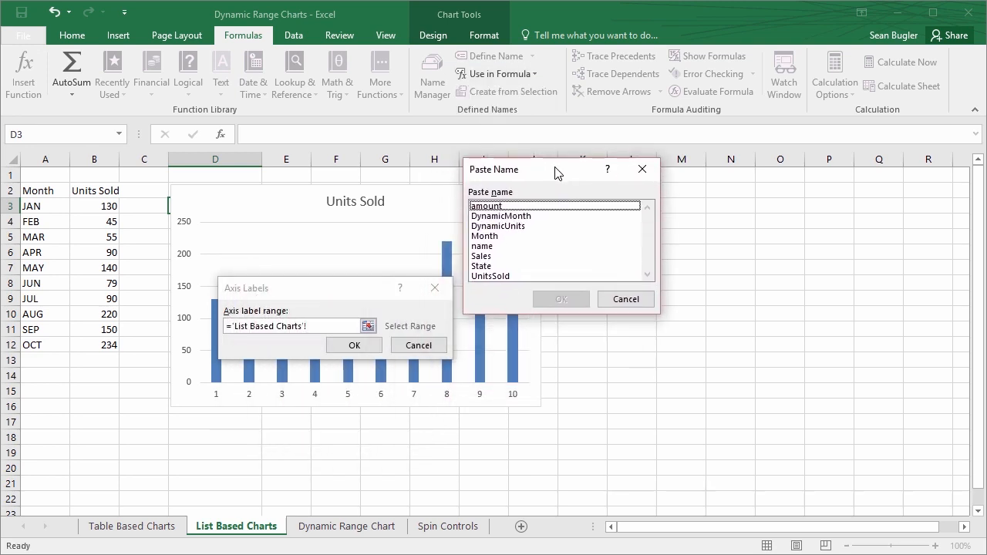
left_click(533, 216)
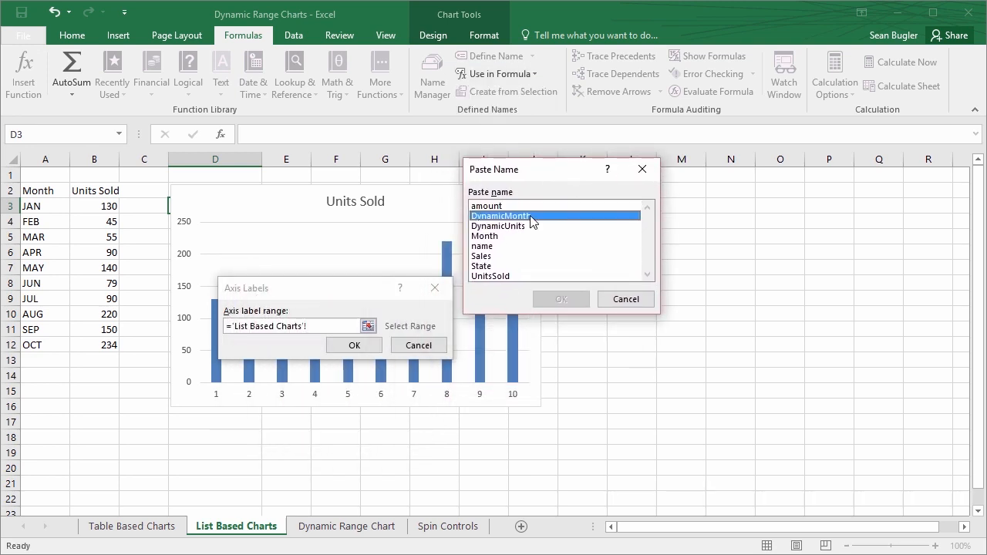
left_click(560, 299)
left_click_drag(356, 325, 205, 323)
left_click(258, 324)
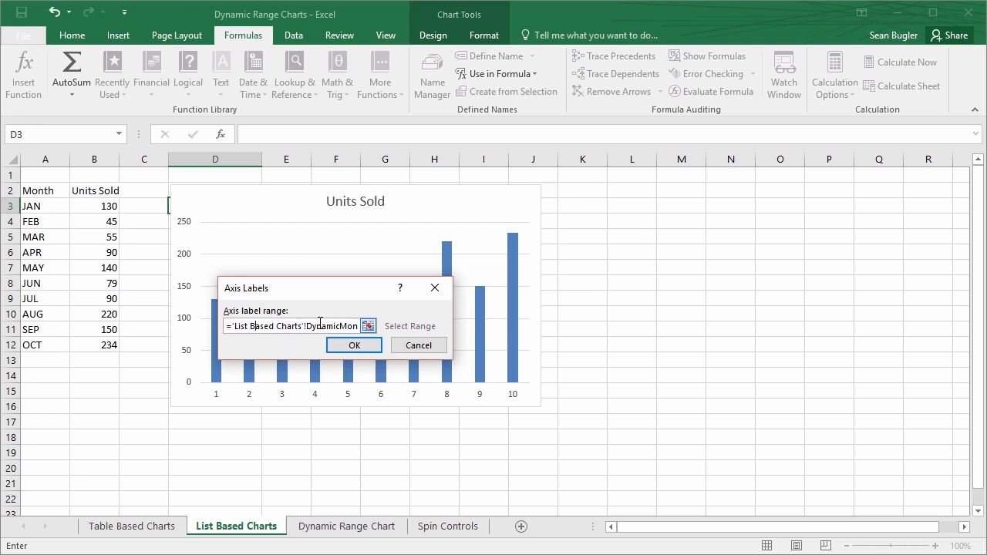
left_click(353, 345)
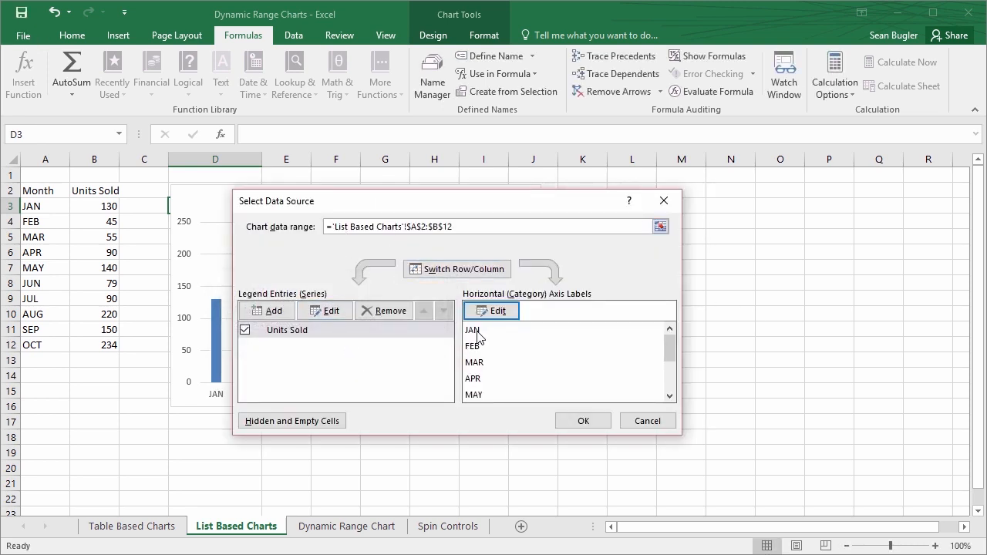
Step: Check the listed month labels against the chart, and apply the data source changes
scroll(477, 336, "down", 2)
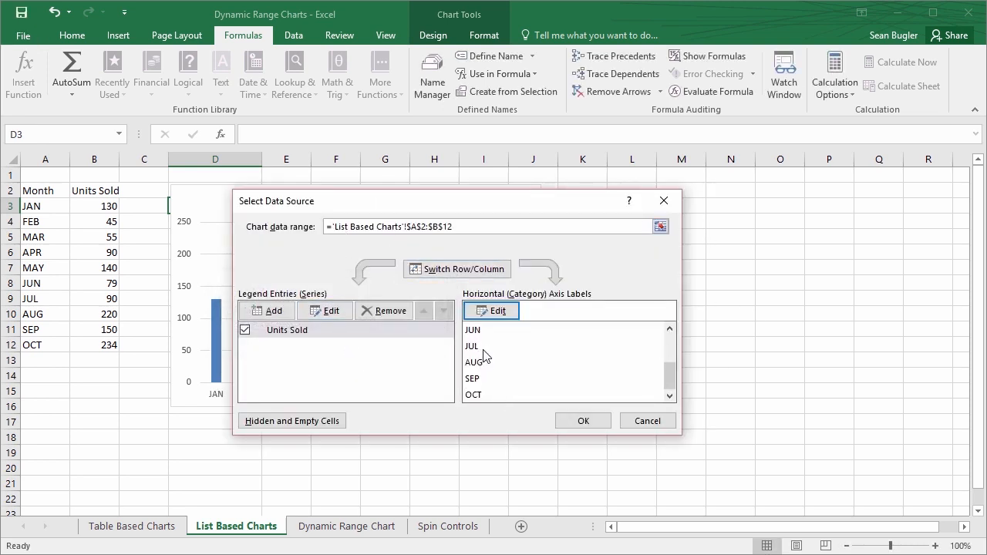
left_click_drag(428, 200, 576, 78)
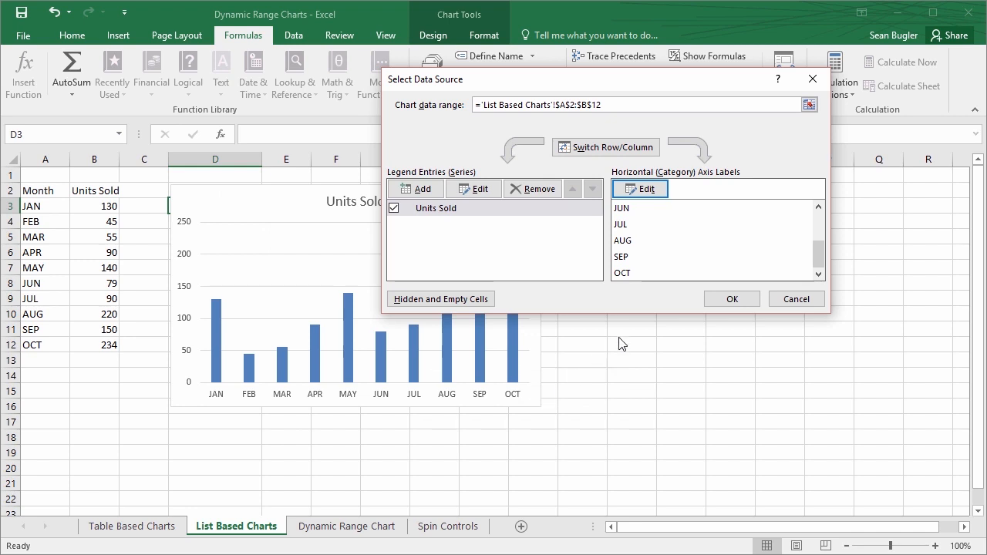
left_click(730, 300)
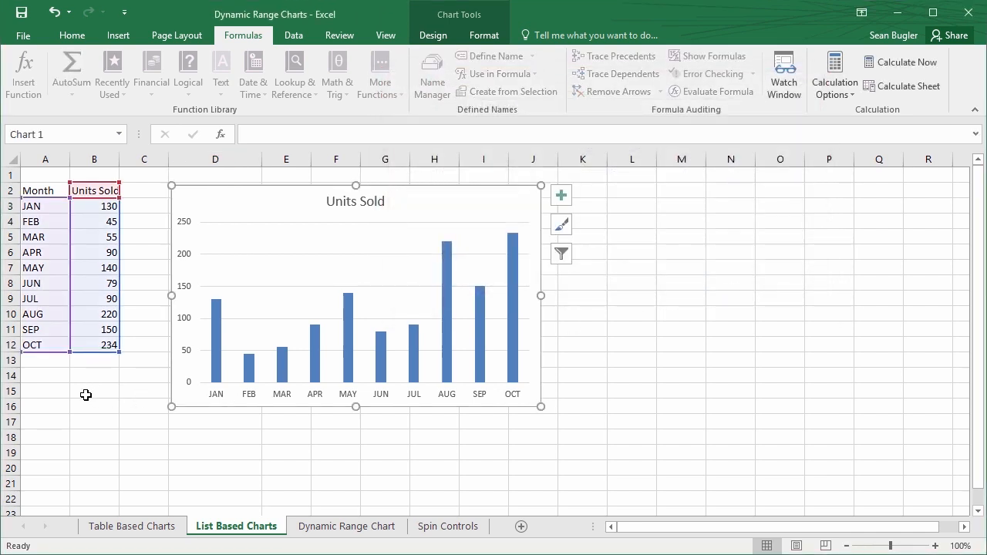
Step: Add a November row below the list with NOV in A13 and 352 units in B13
left_click(85, 395)
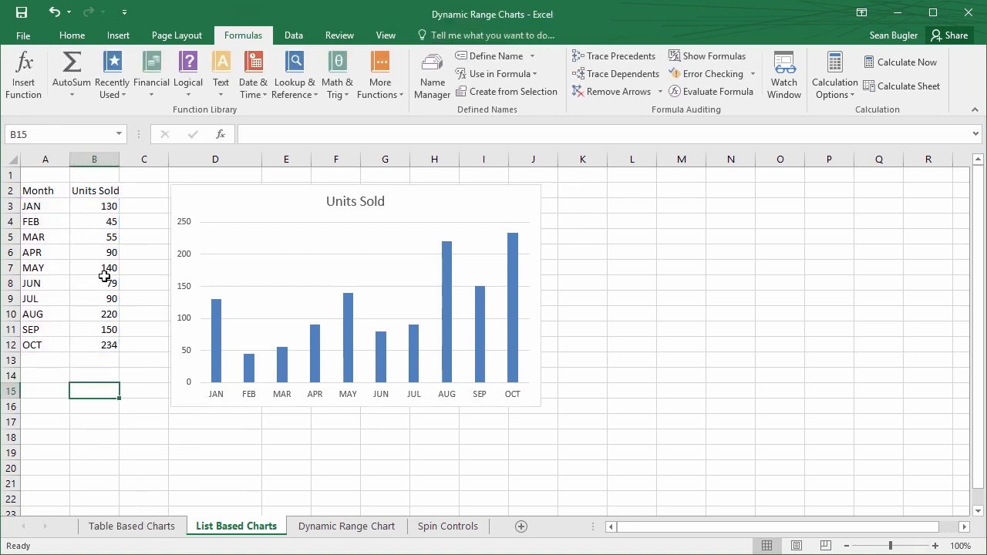
left_click(45, 358)
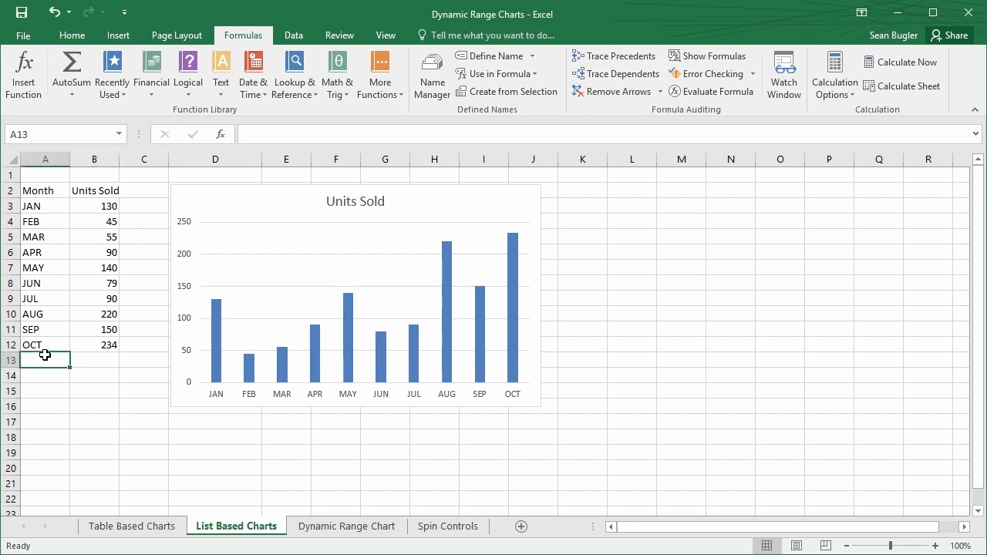
type("NOV")
left_click(111, 360)
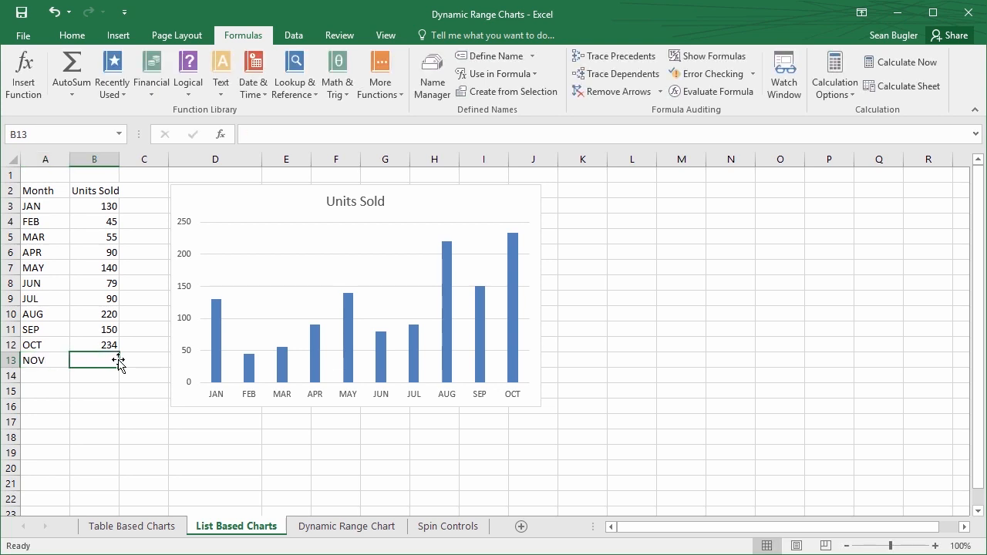
type("352")
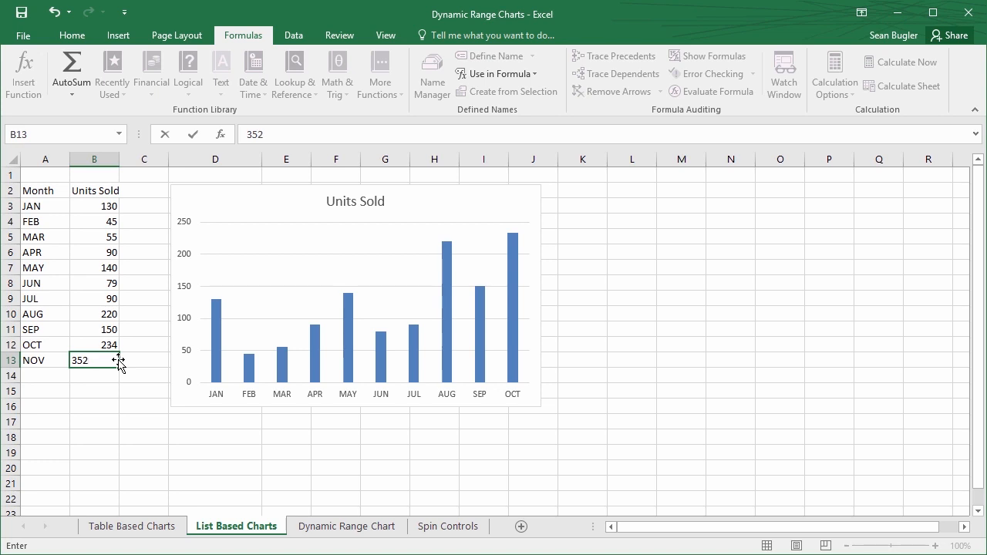
key("Return")
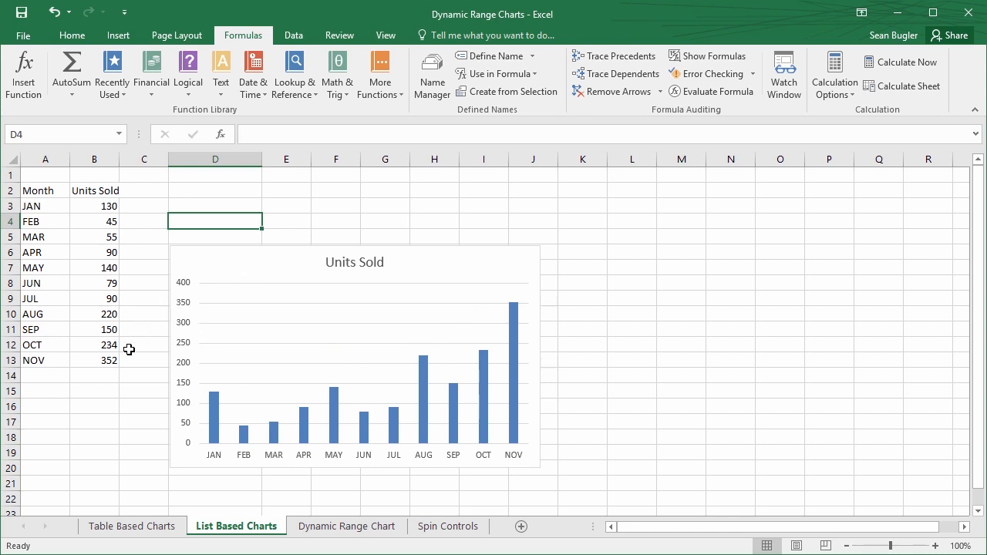
Step: Add a December row with DEC in A14 and 542 units in B14
left_click(55, 380)
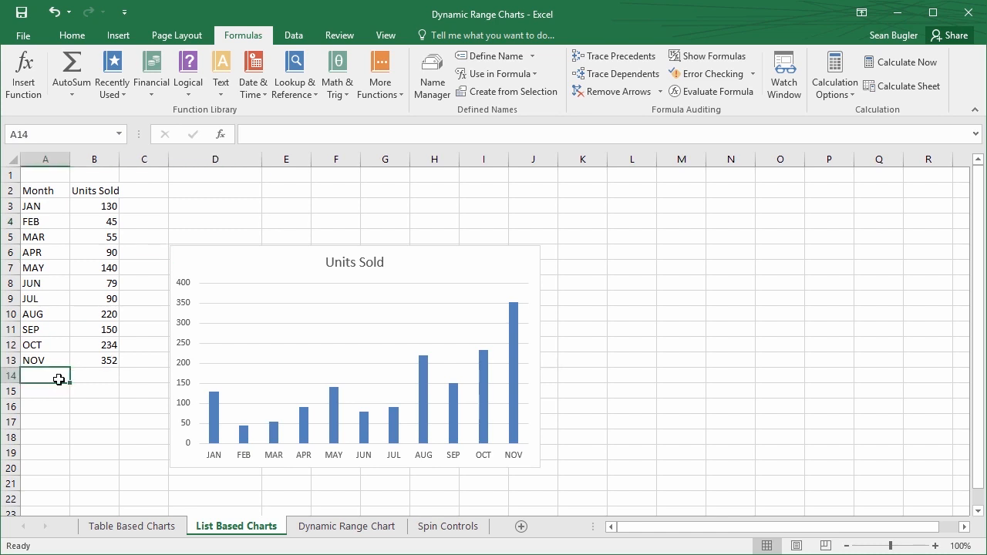
type("DEC")
left_click(110, 377)
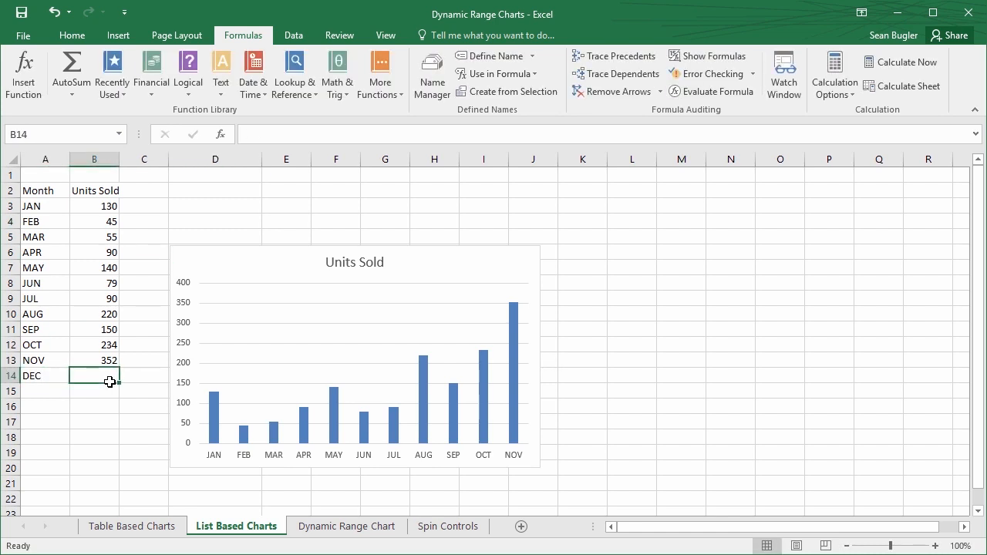
type("542")
key("Return")
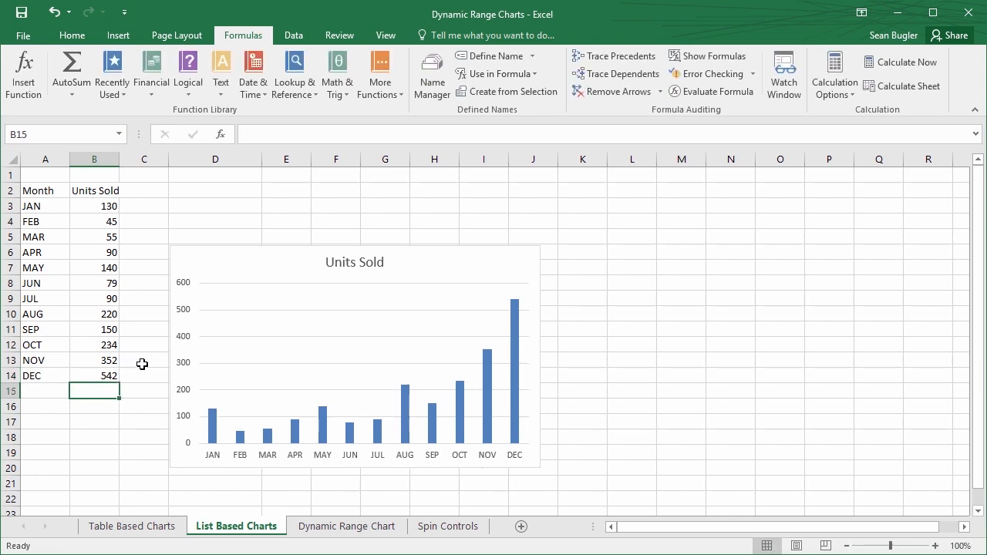
Step: Move the Units Sold chart down to about row 7, and enter the headings Start in E1 and End in F1
left_click_drag(445, 267, 447, 289)
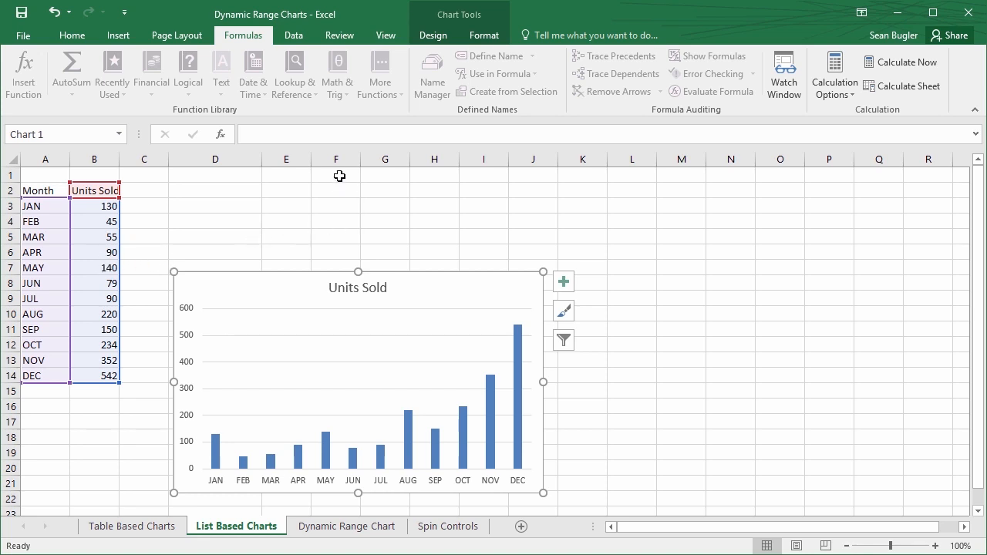
left_click(301, 172)
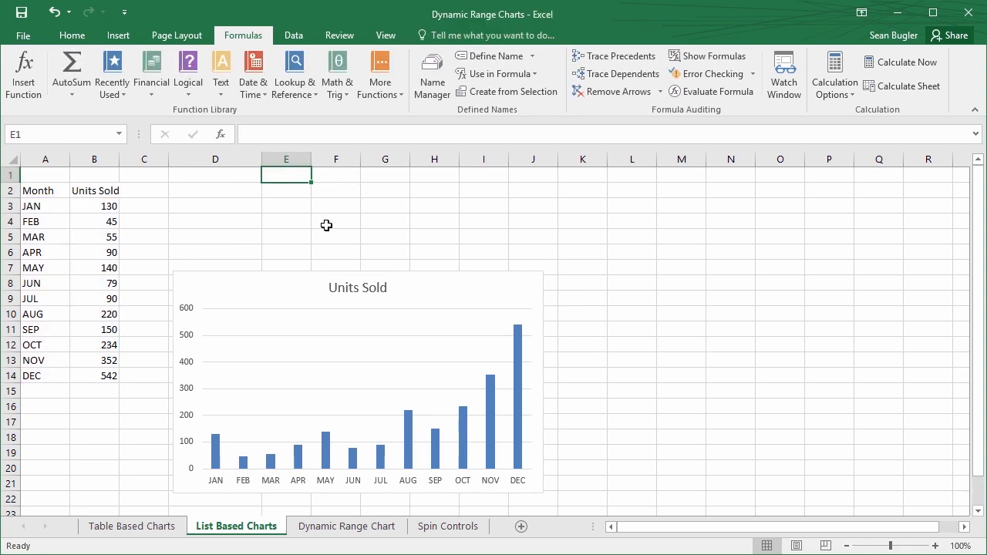
type("St")
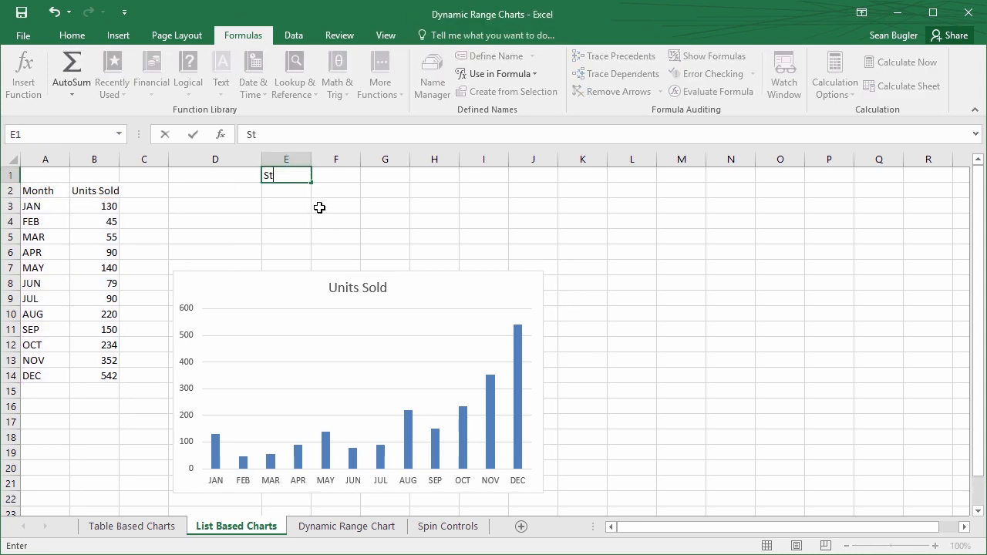
type("art")
left_click(333, 181)
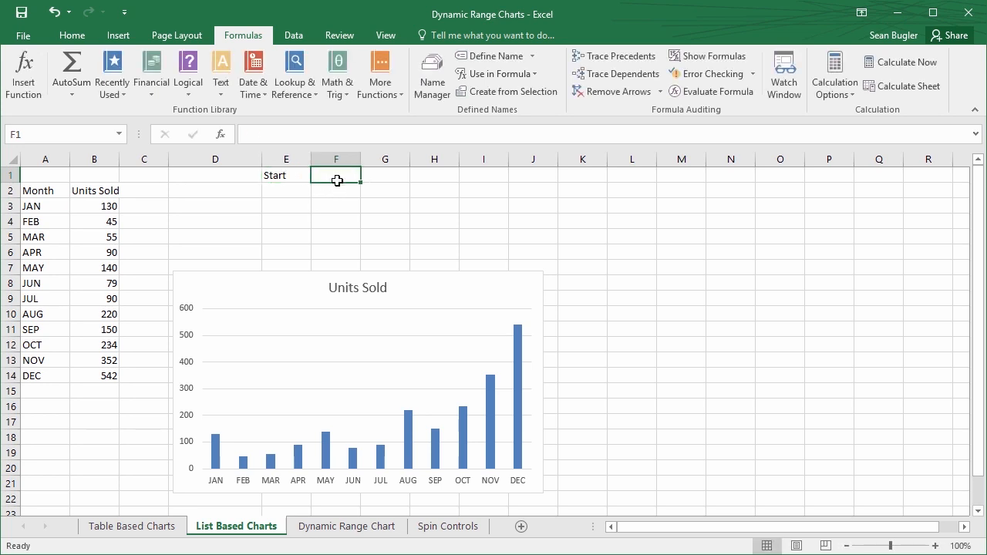
type("End")
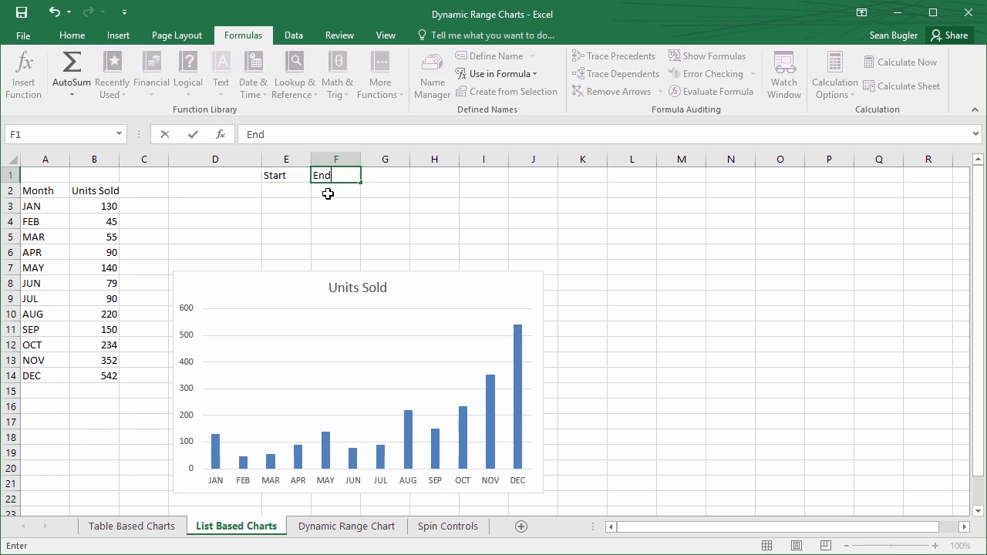
left_click(326, 192)
Step: Enter 1 as the Start value in E2 and 12 as the End value in F2
left_click(297, 190)
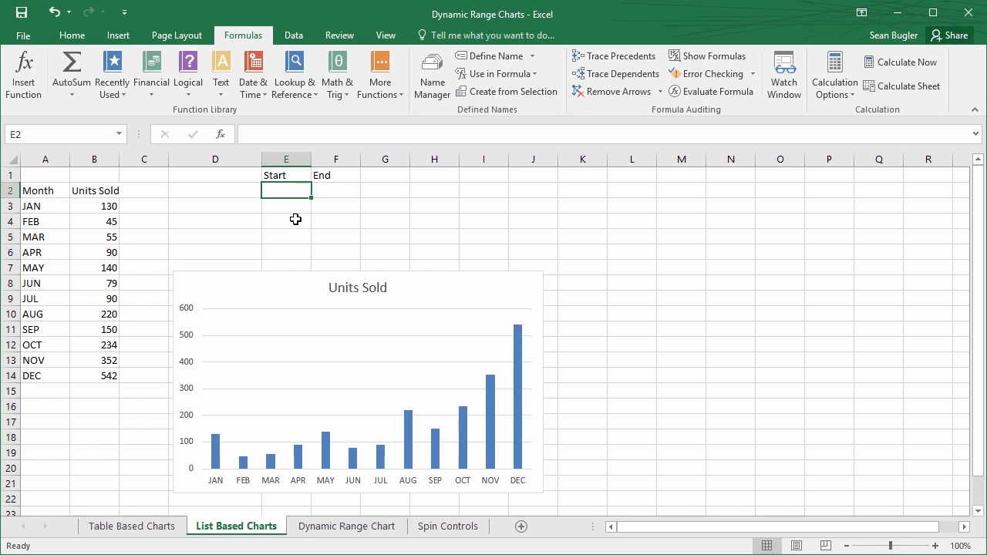
type("1")
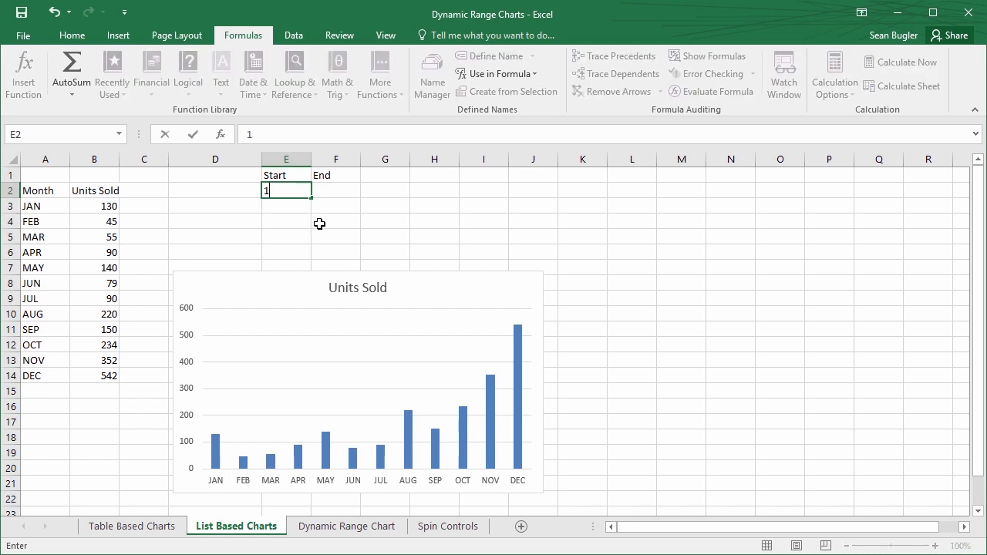
left_click(333, 191)
type("12")
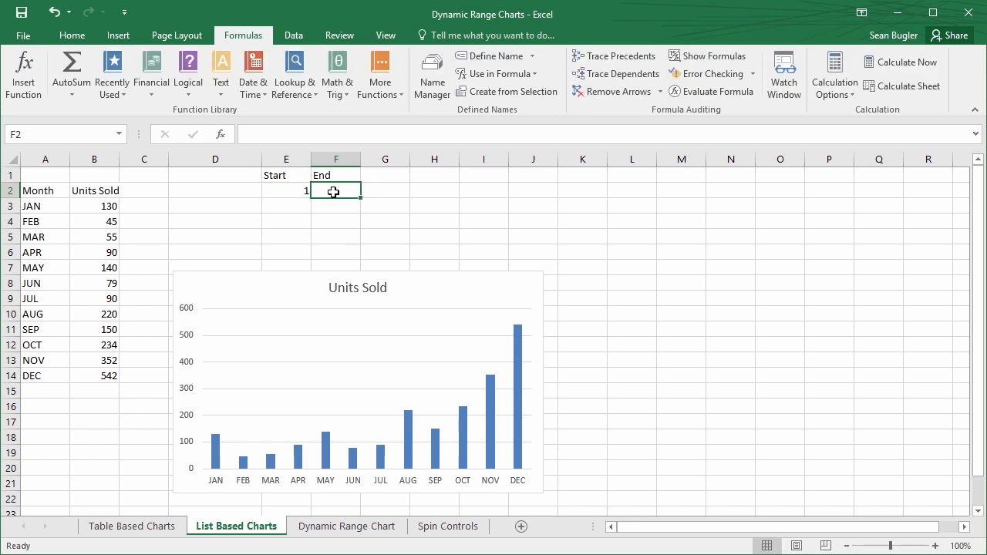
key("Return")
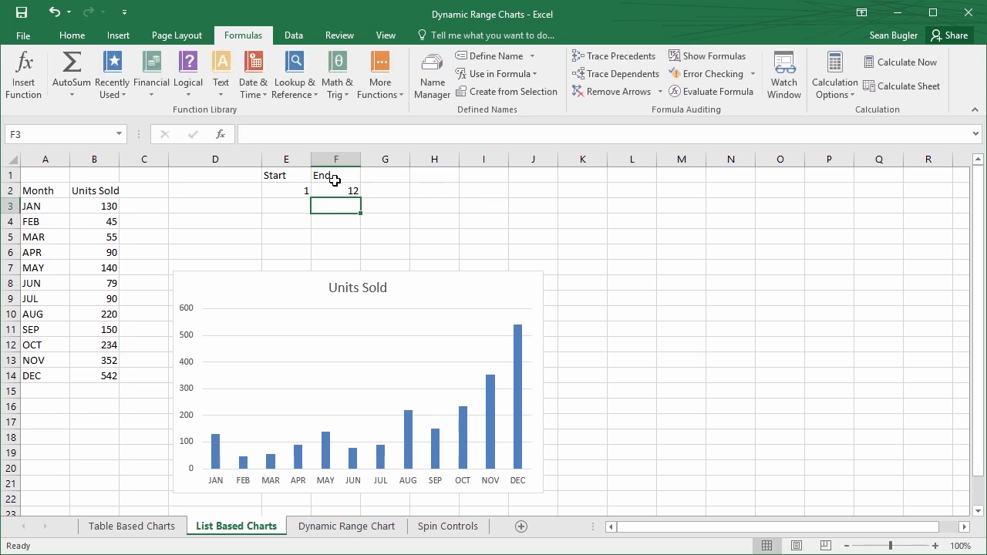
Step: Apply the Heading 3 cell style to the Start and End headings in E1:F1, and center them
left_click(72, 35)
left_click_drag(283, 172, 339, 175)
left_click(659, 93)
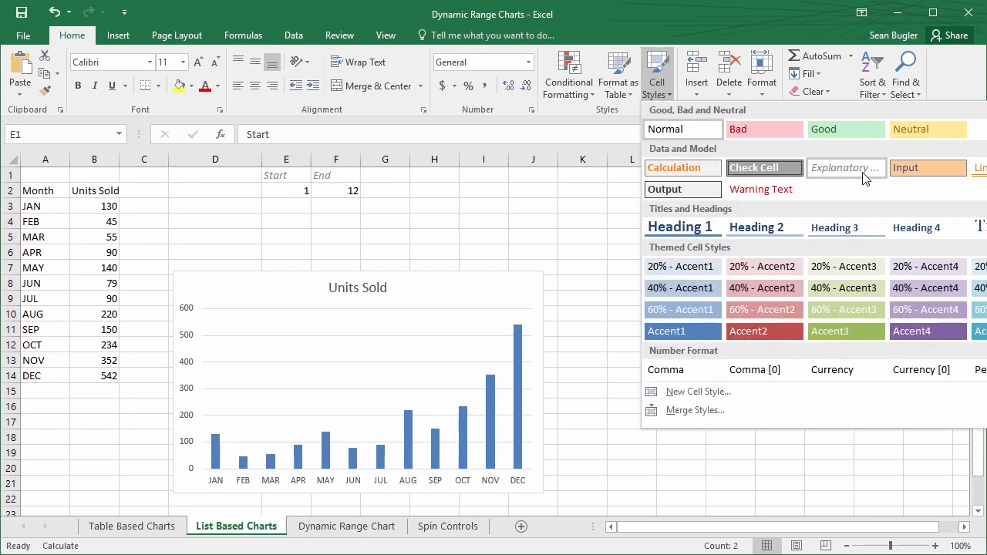
left_click(820, 228)
left_click(254, 86)
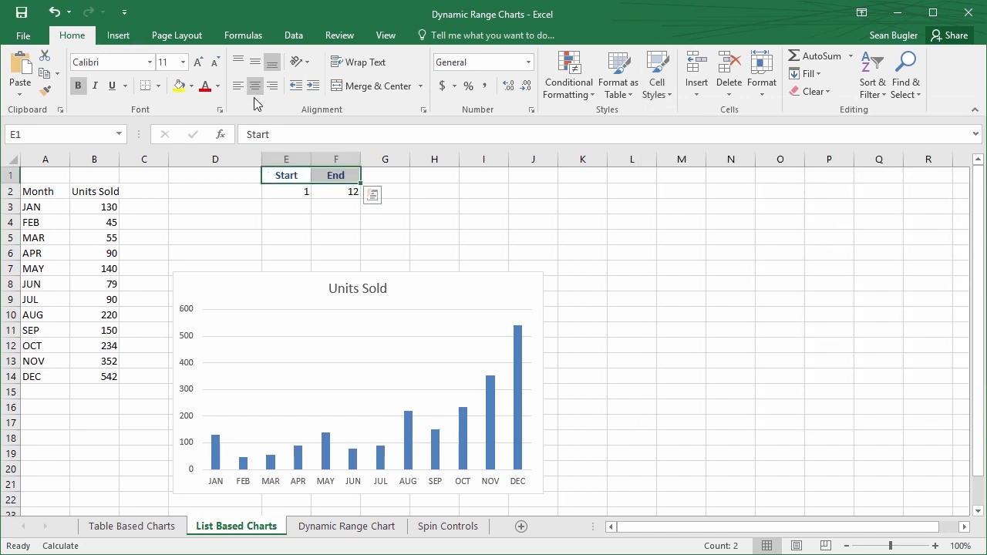
Step: Center the Start and End values in E2:F2, and apply the Input cell style
left_click(290, 194)
left_click_drag(290, 194, 344, 190)
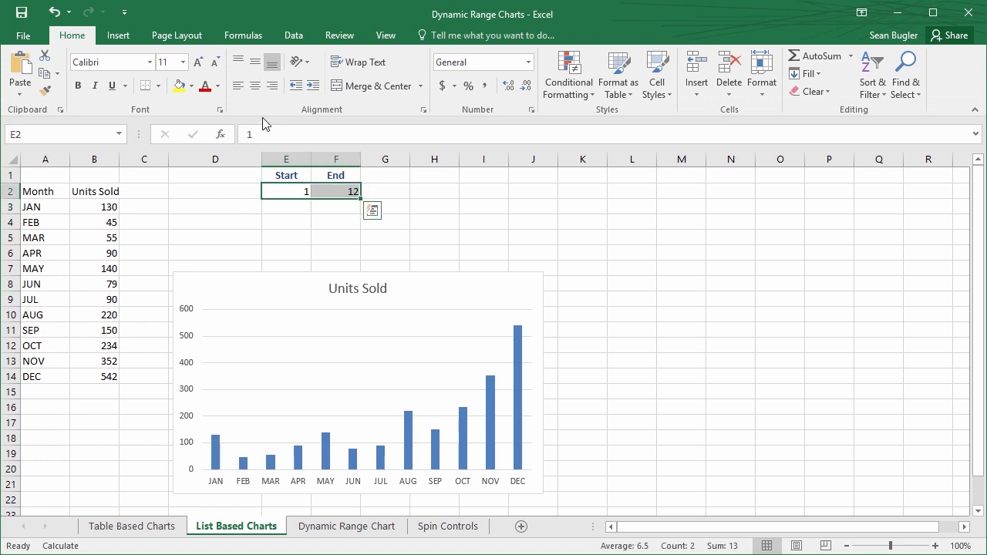
left_click(255, 86)
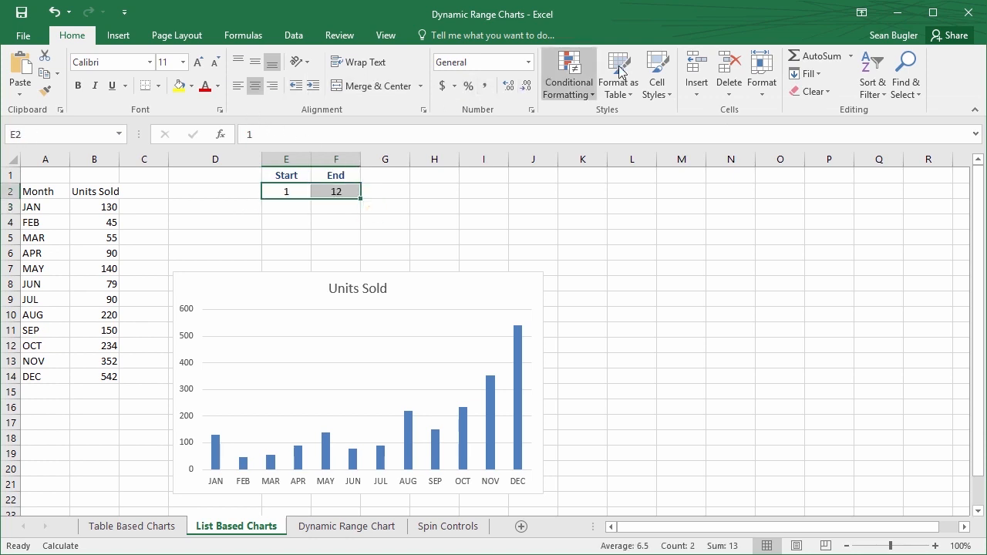
left_click(657, 77)
left_click(916, 167)
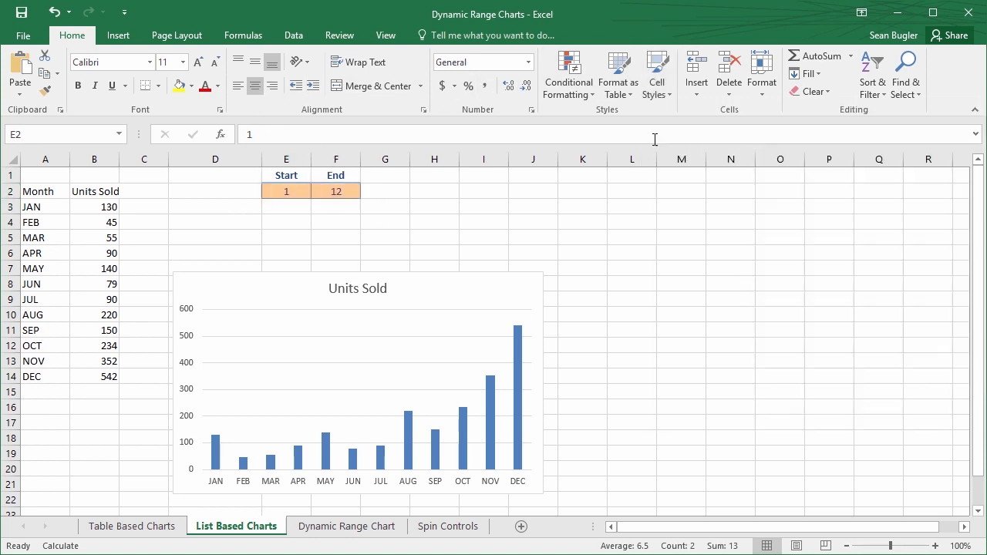
Step: Move the Units Sold chart up to about row 4, just below the Start and End input cells
left_click(428, 203)
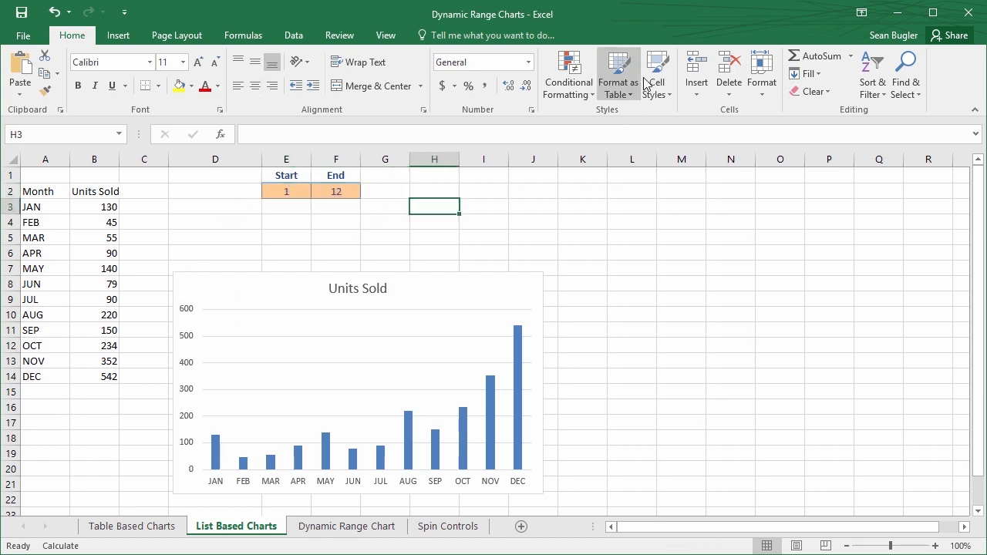
left_click(284, 194)
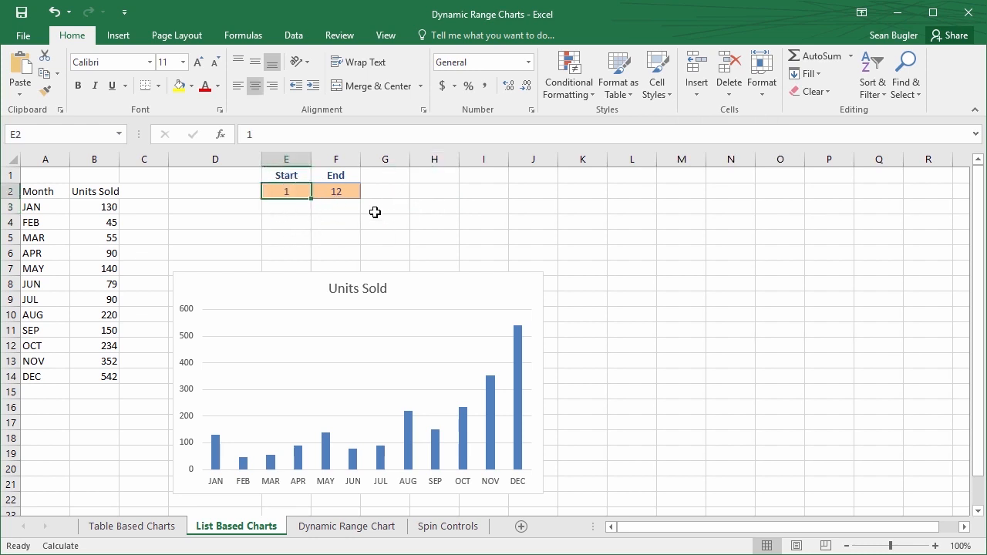
left_click_drag(419, 285, 429, 234)
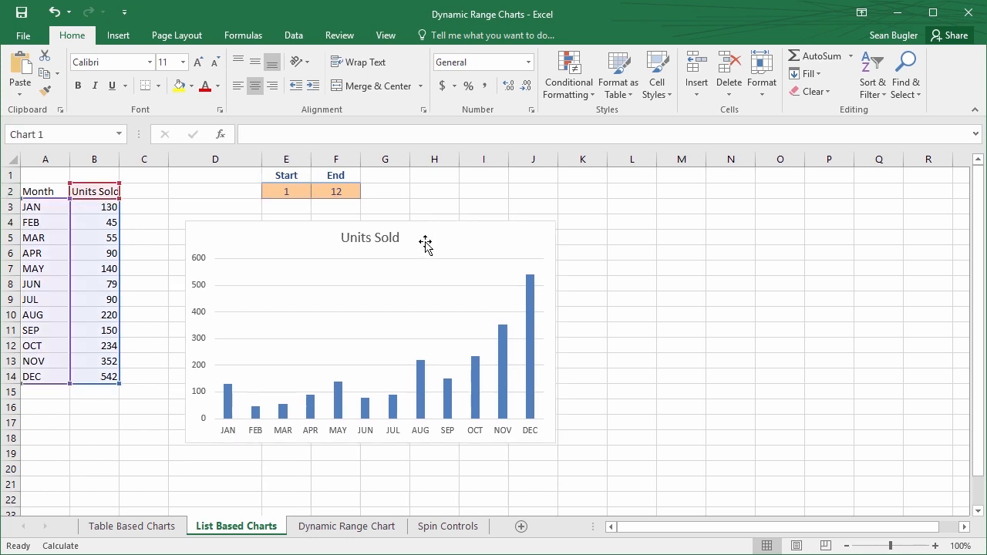
Step: Change the Start value in E2 to 2 and the End value in F2 to 10
left_click(279, 191)
type("2")
key("Return")
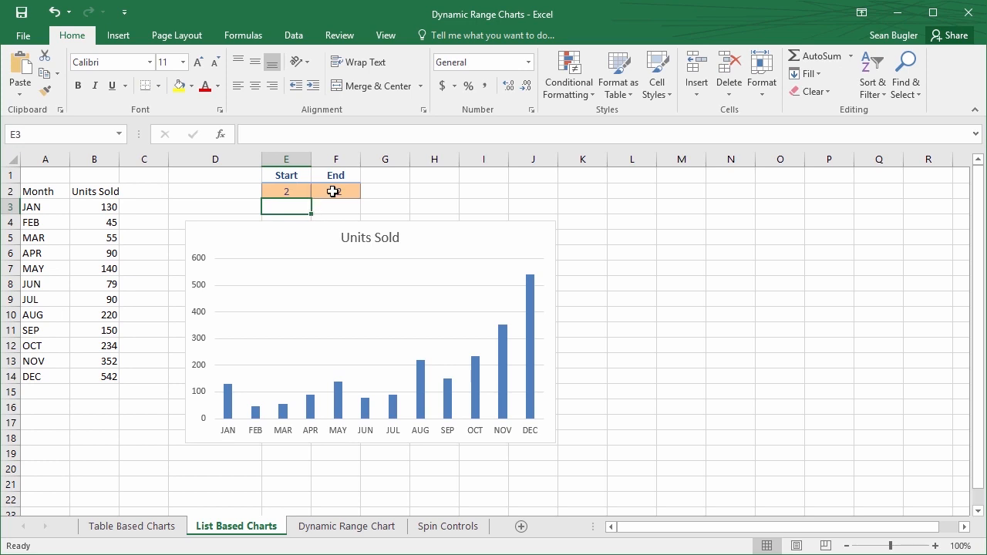
left_click(333, 192)
type("10")
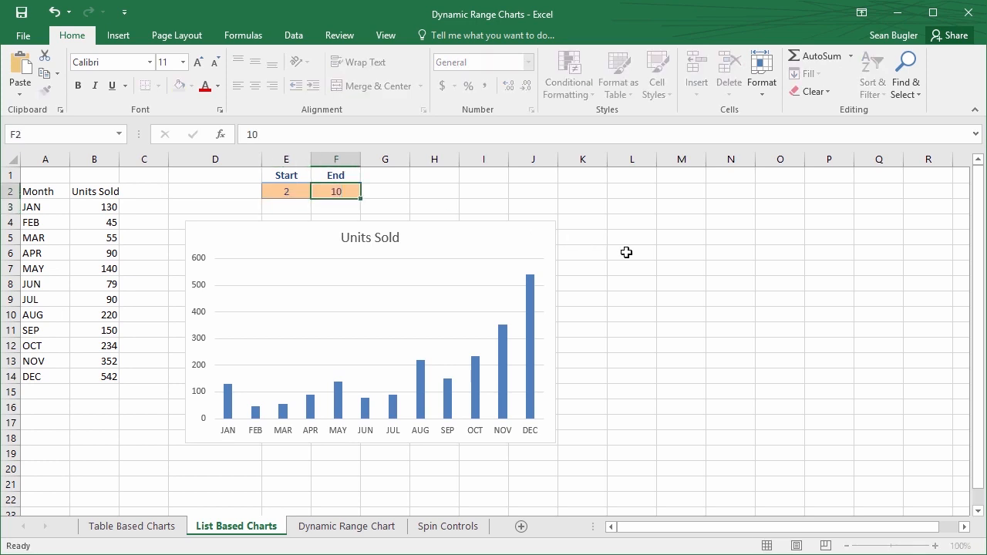
key("Return")
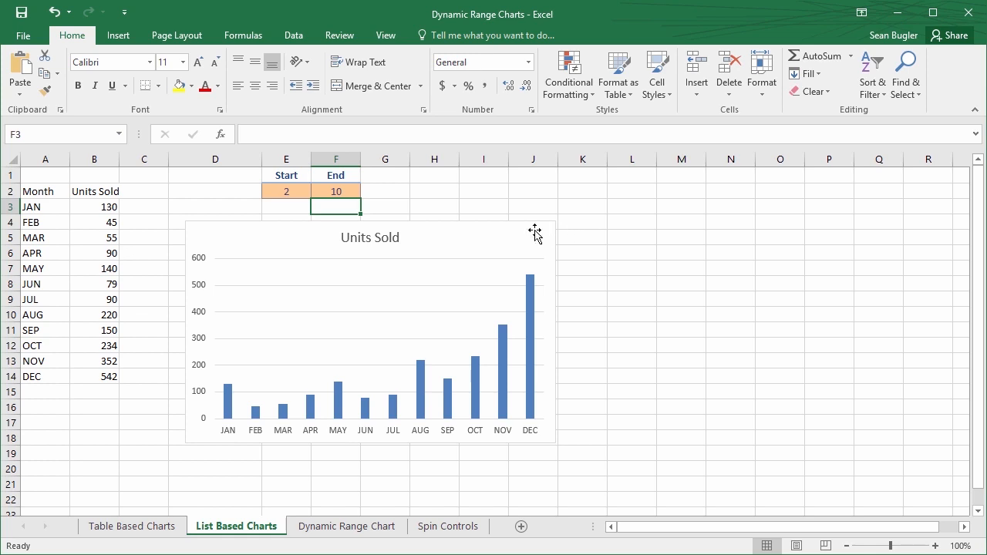
Step: Set the Start value in E2 back to 1 and the End value in F2 back to 12
left_click(291, 192)
type("1")
key("Return")
left_click(345, 192)
type("12")
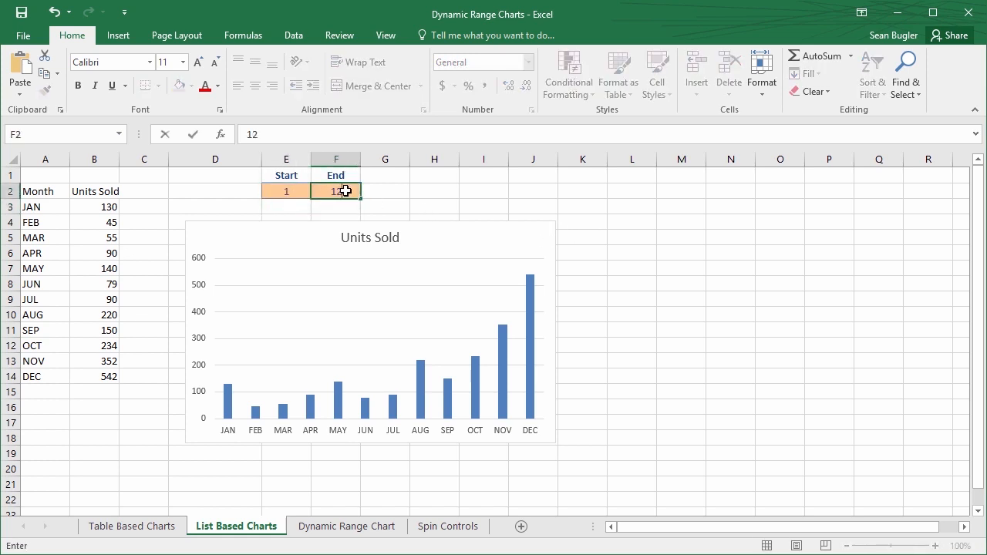
key("Return")
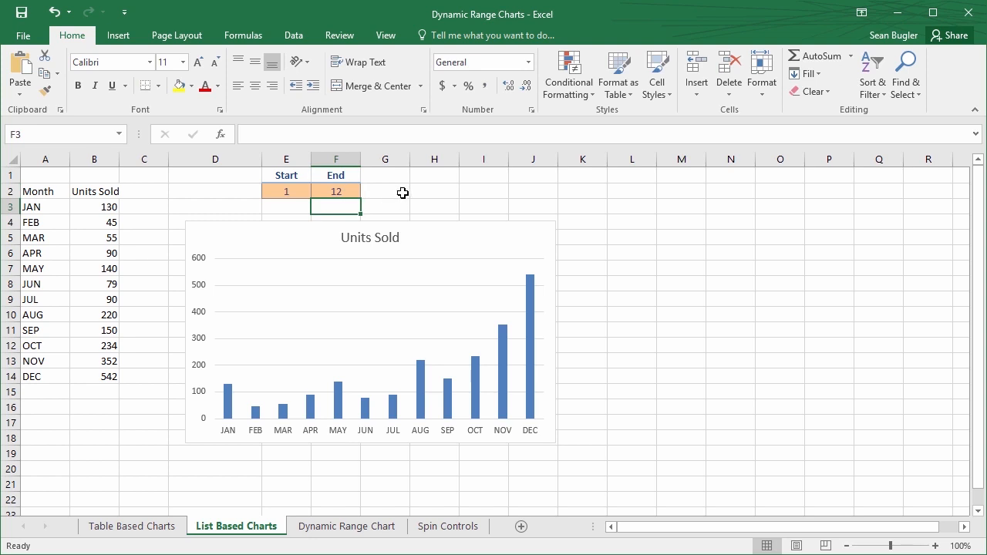
Step: Reposition the Units Sold chart so its upper corner sits at about E5, leaving column D free
left_click(425, 239)
left_click_drag(425, 239, 421, 266)
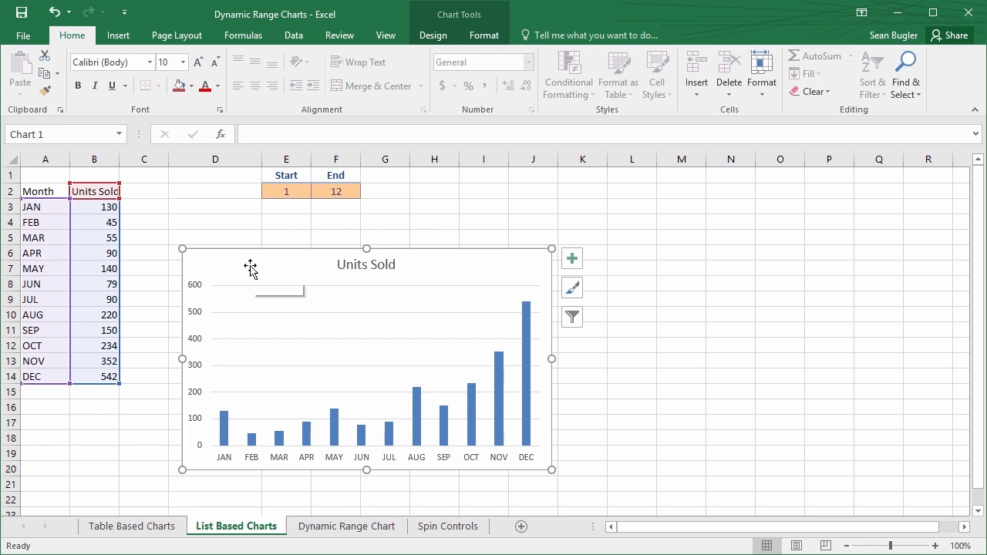
left_click_drag(249, 265, 331, 249)
left_click(202, 251)
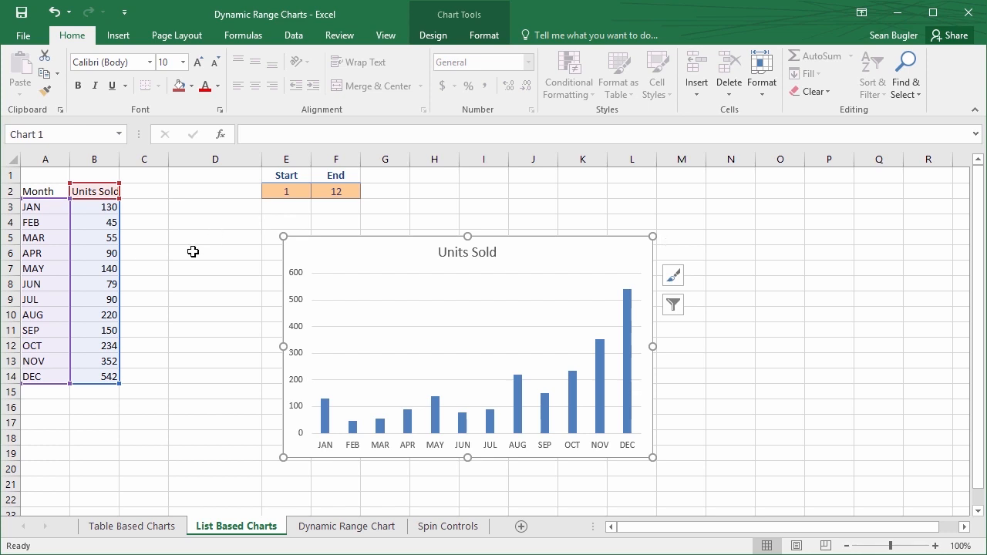
Step: Search for the OFFSET function and insert it in cell D6
left_click(192, 252)
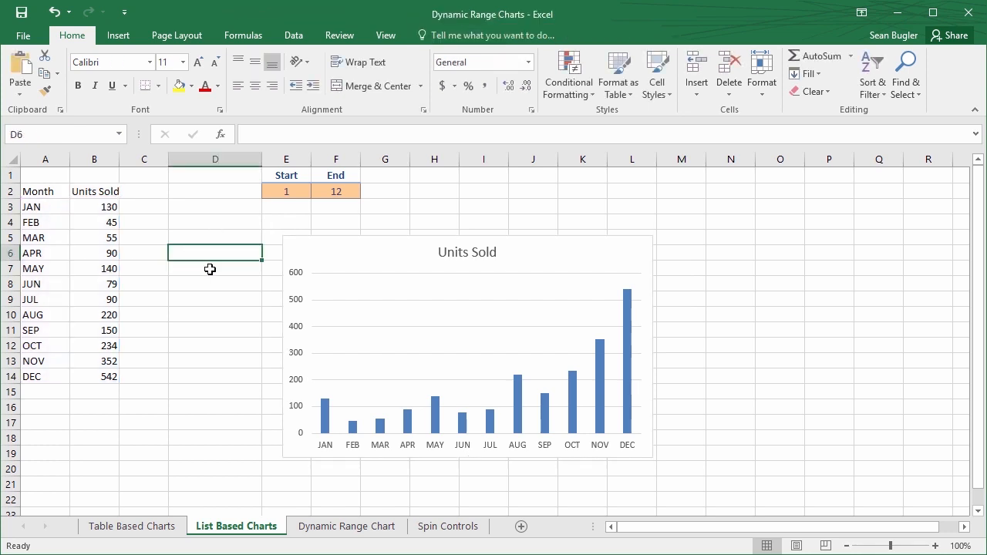
left_click(219, 135)
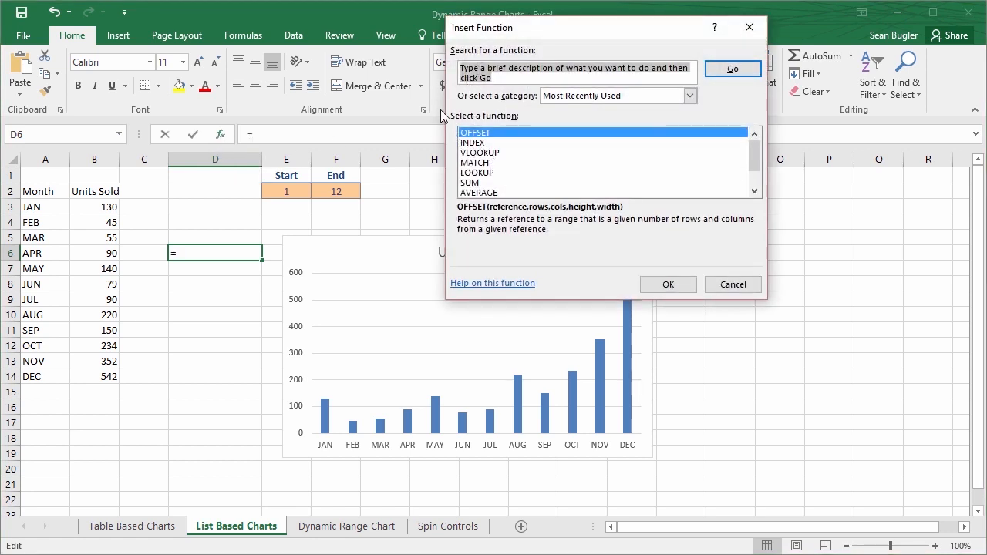
left_click(472, 134)
left_click(483, 77)
type("offset")
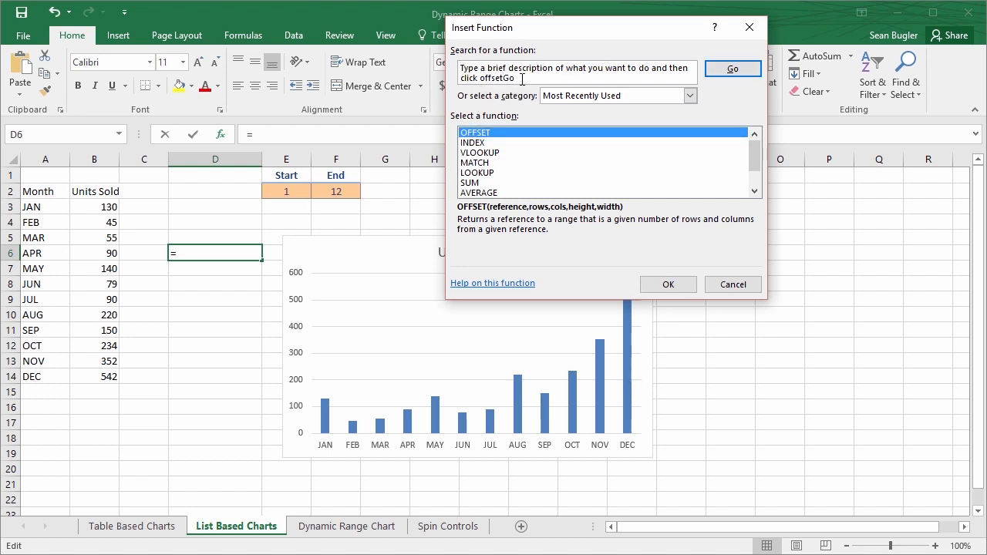
key("ctrl+a")
type("offset")
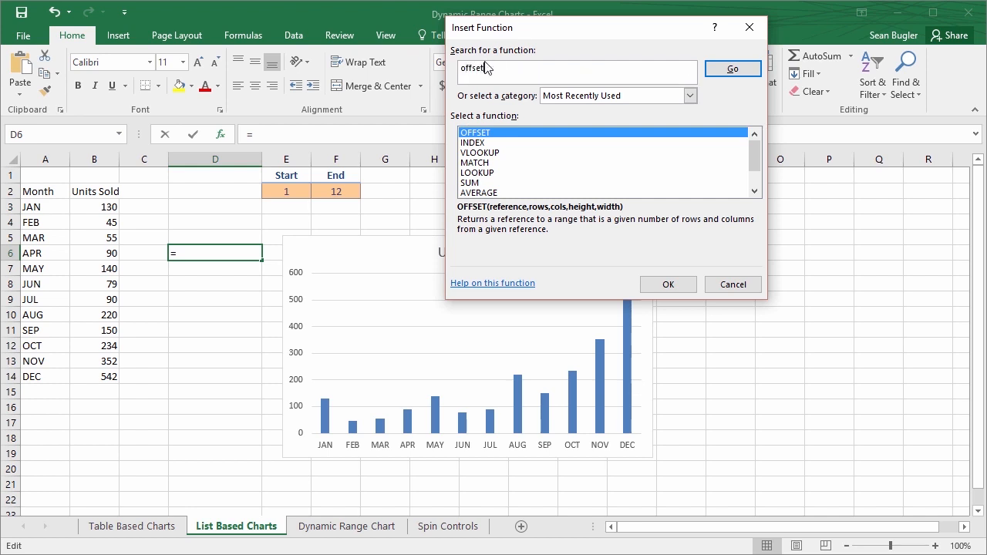
left_click(720, 72)
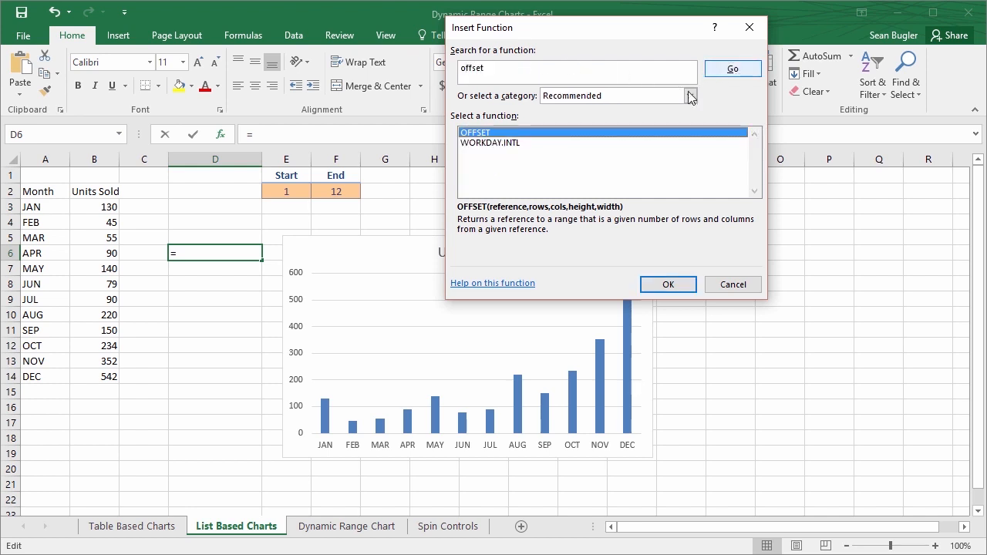
left_click(668, 284)
Step: Set the OFFSET Reference argument to the Month heading as the absolute reference $A$2
left_click_drag(497, 30, 448, 234)
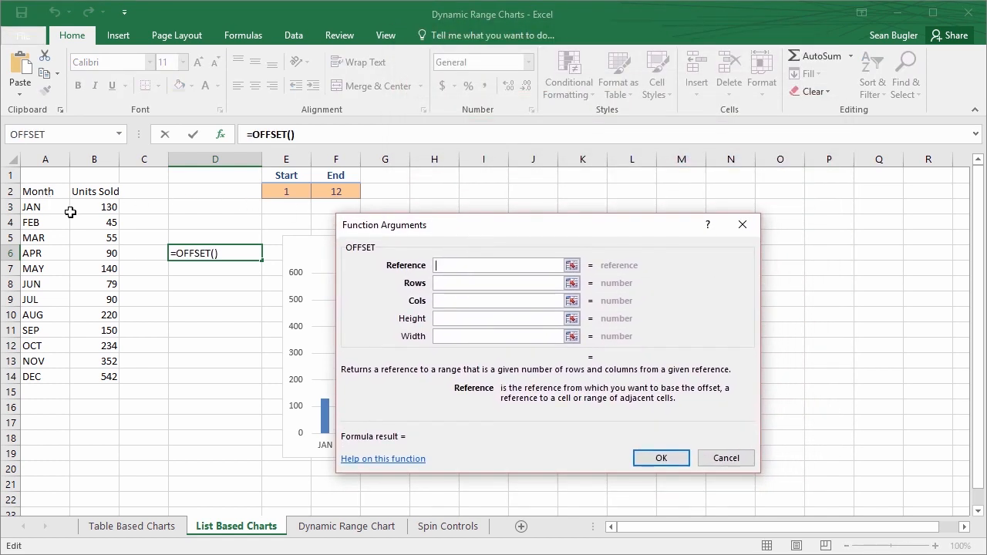
left_click(47, 192)
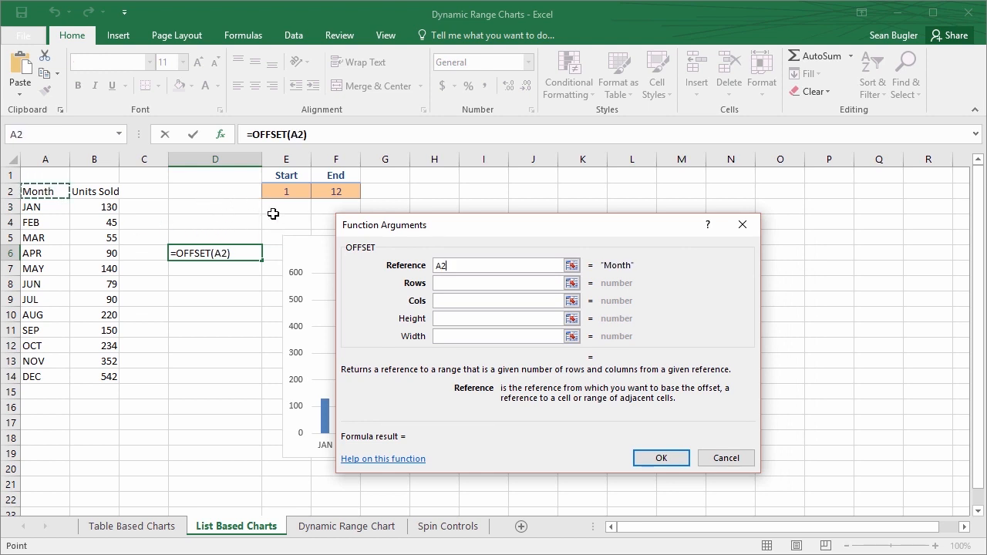
key("F4")
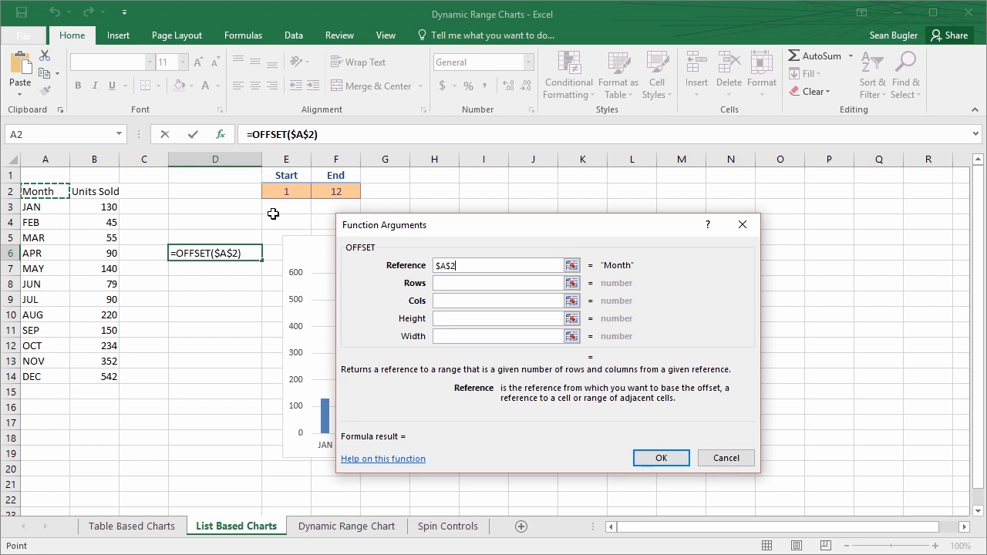
Step: Set the OFFSET Rows argument to the Start cell as the absolute reference $E$2
left_click(457, 283)
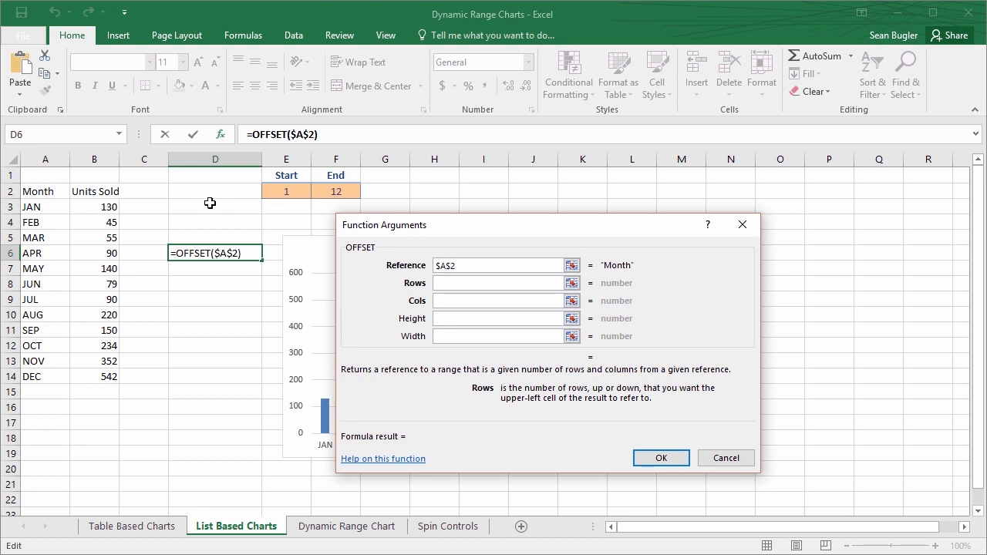
left_click(268, 192)
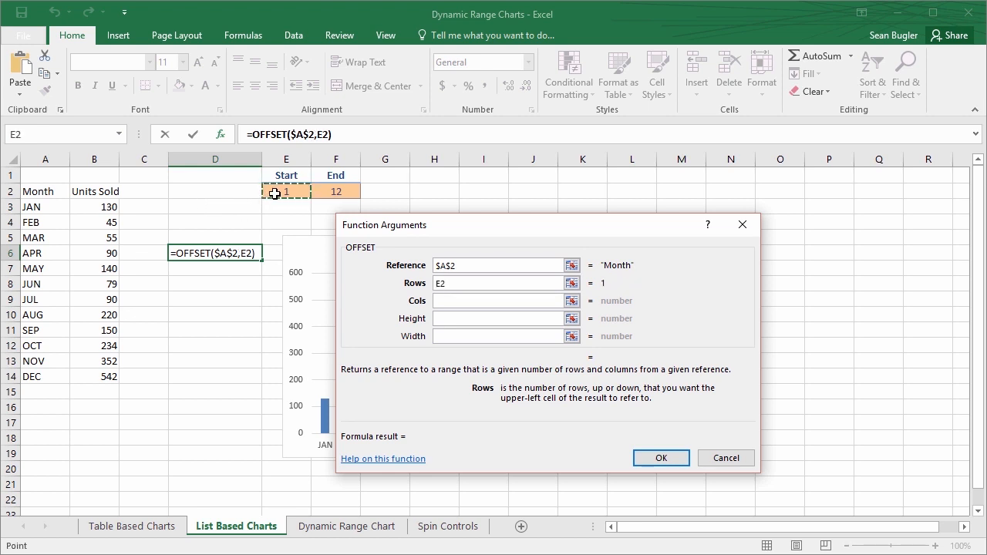
left_click(275, 194)
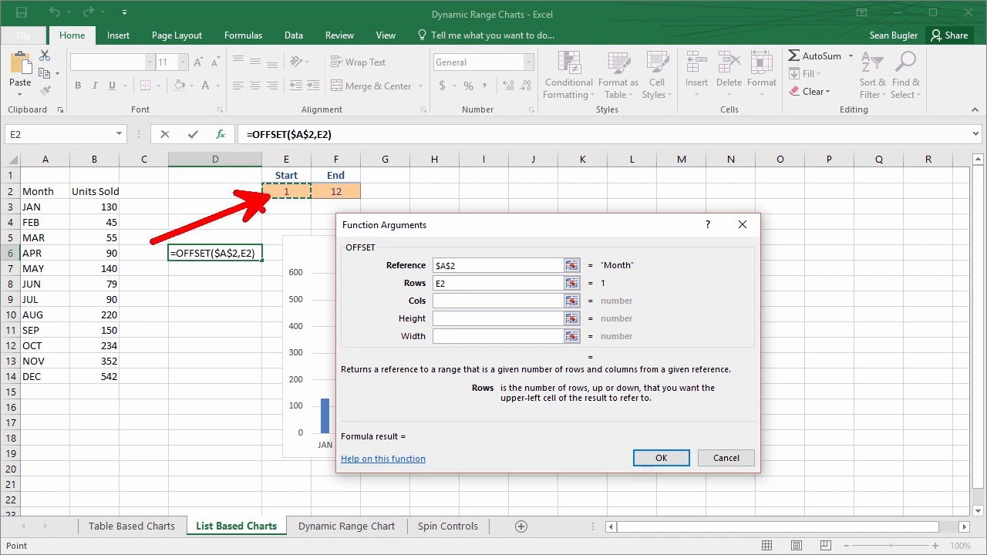
left_click(443, 249)
key("Escape")
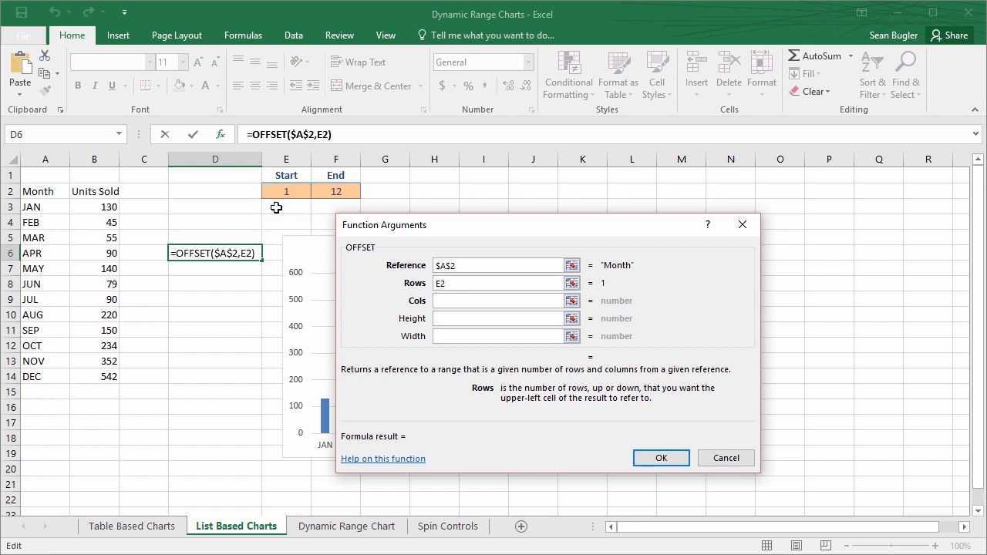
key("t")
scroll(253, 185, "down", 5)
type("2")
left_click_drag(455, 276, 456, 278)
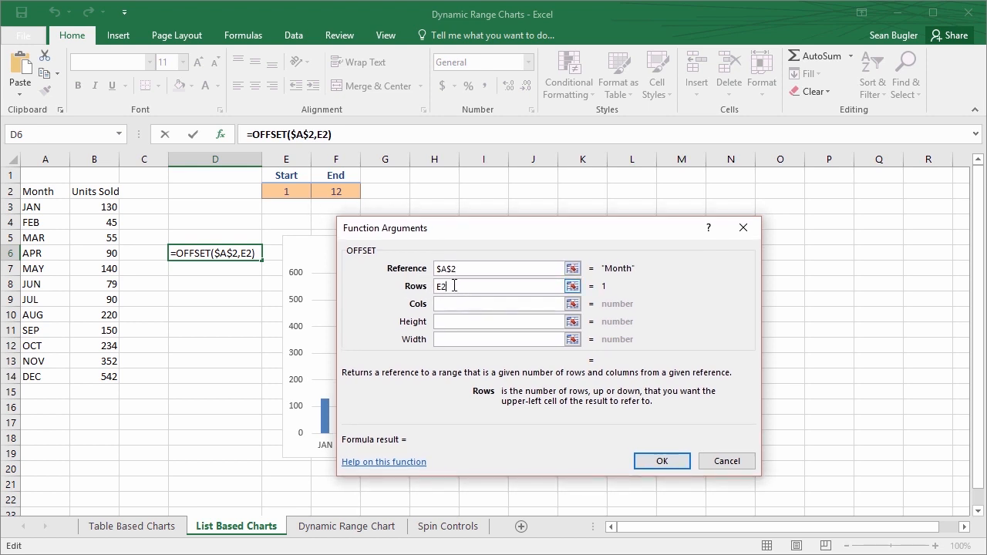
key("F4")
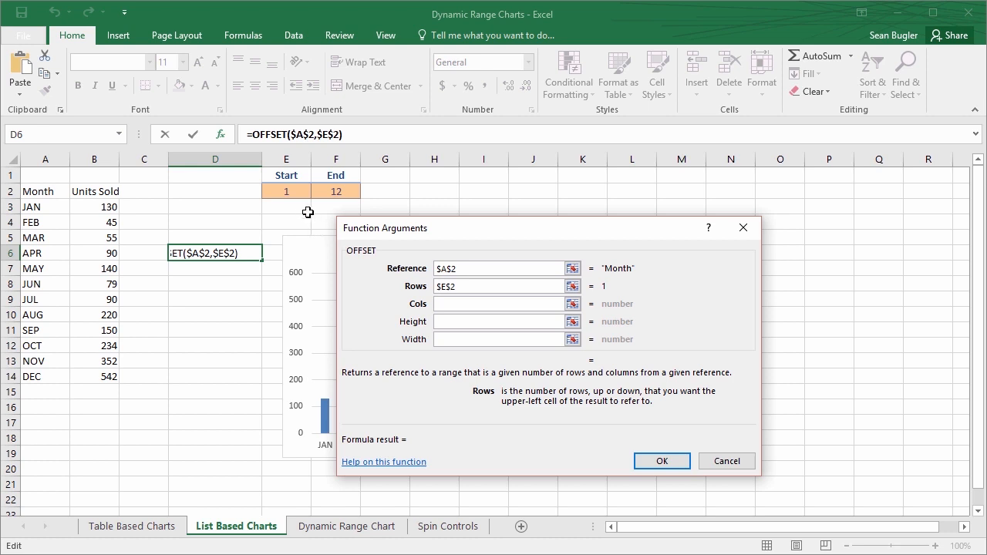
Step: Set the OFFSET Cols argument to 0
left_click(458, 303)
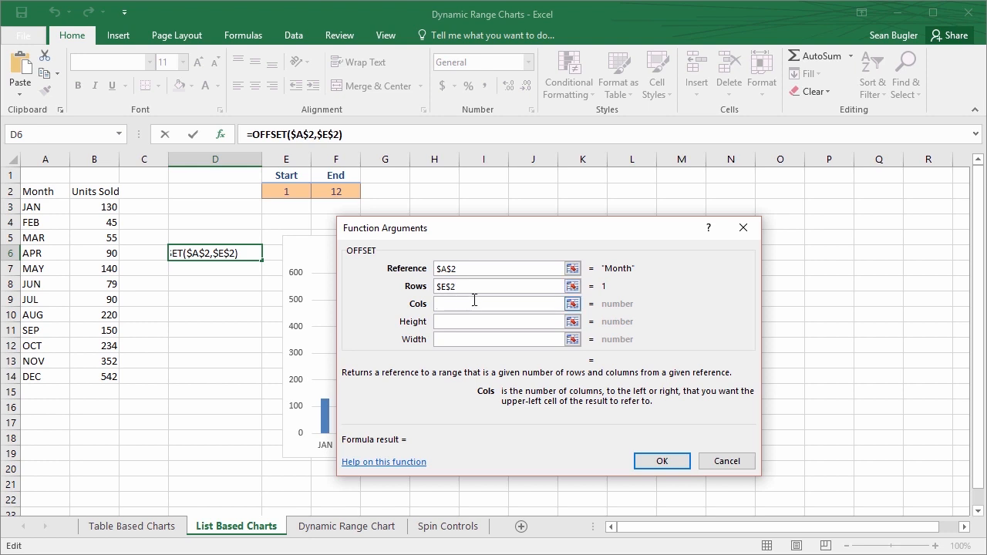
type("0")
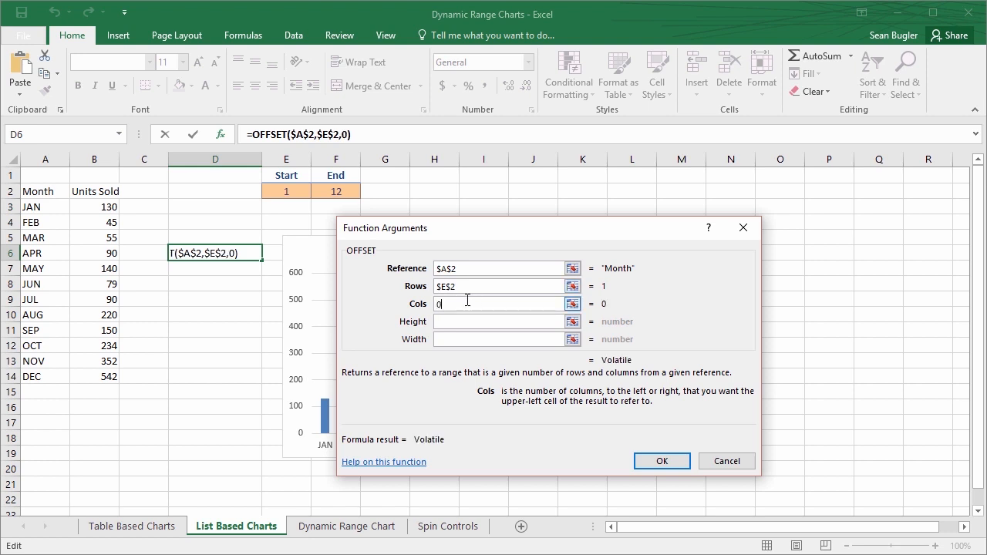
key("Tab")
Step: Set the OFFSET Height argument to $F$2-$E$2+1, using the End and Start cells
left_click(460, 321)
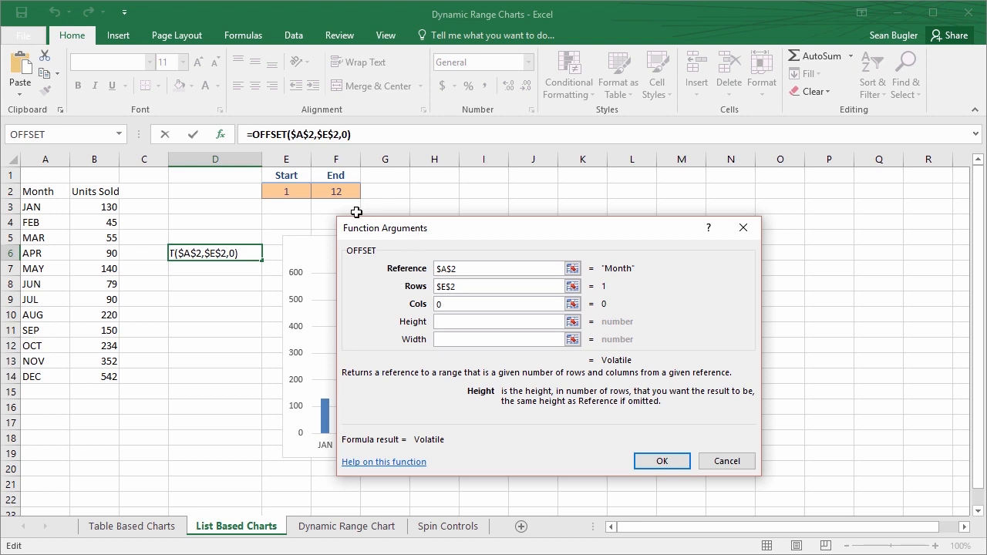
left_click(337, 192)
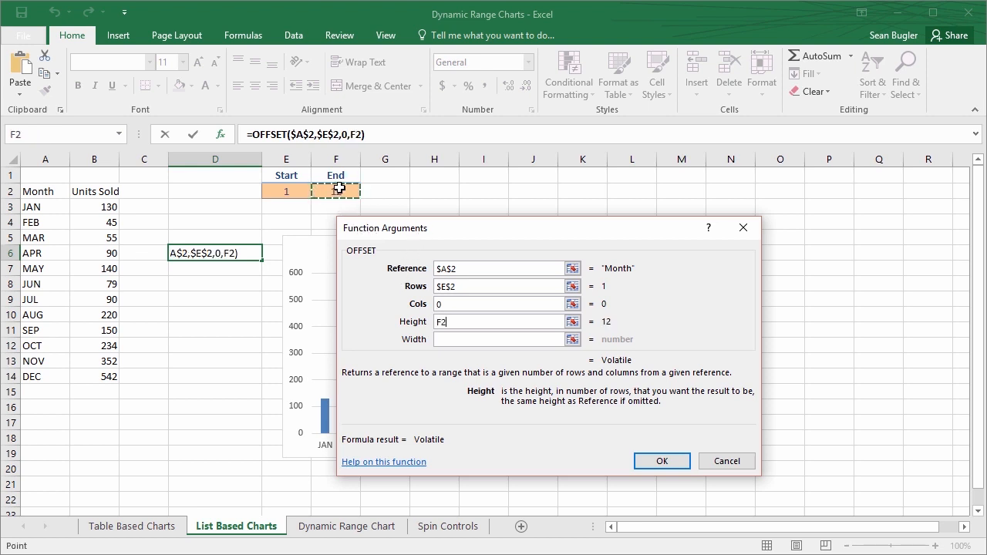
key("F4")
type("-")
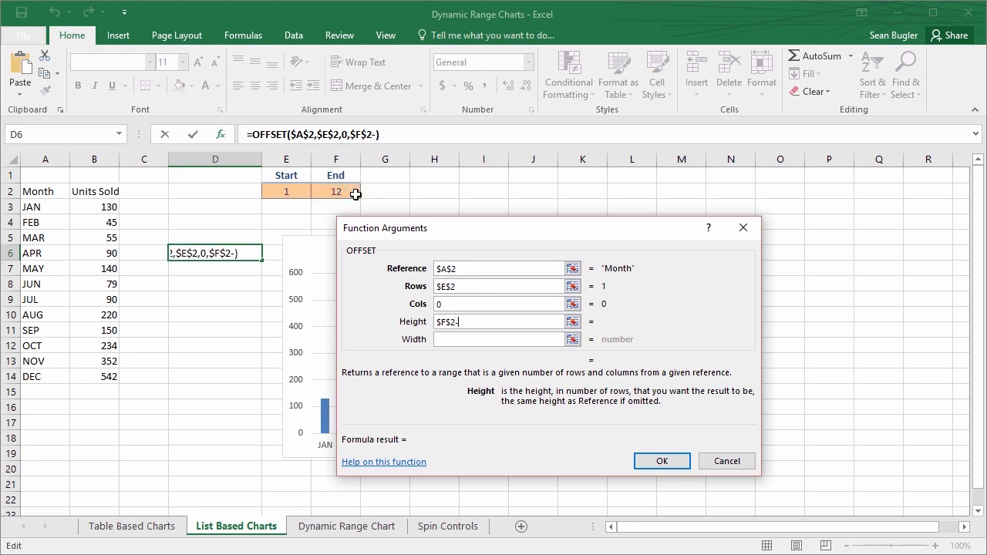
left_click(294, 191)
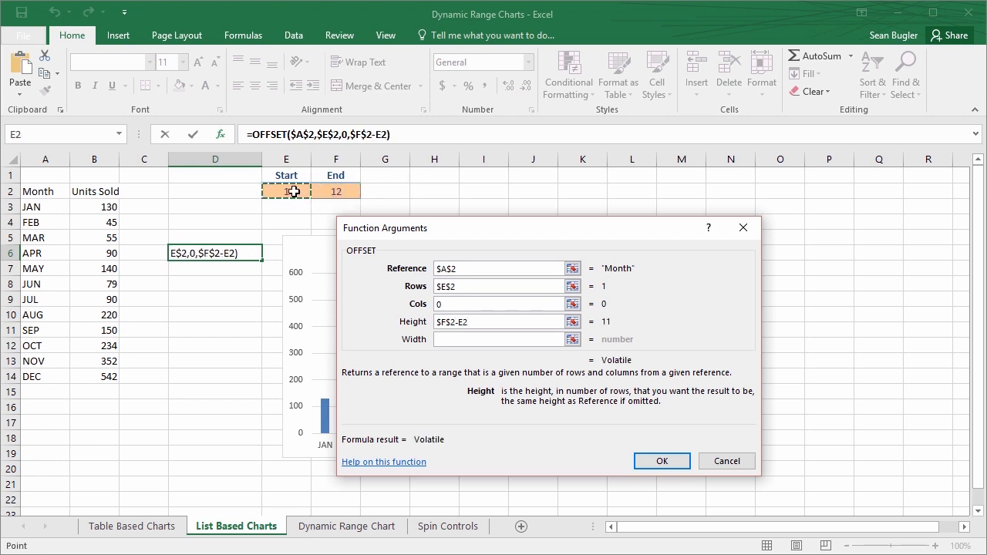
key("F4")
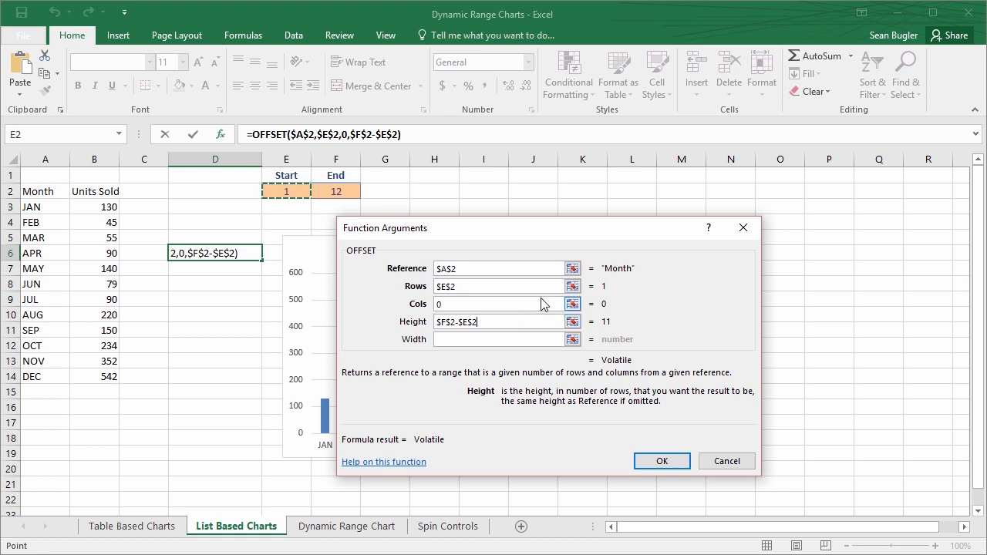
type("+1")
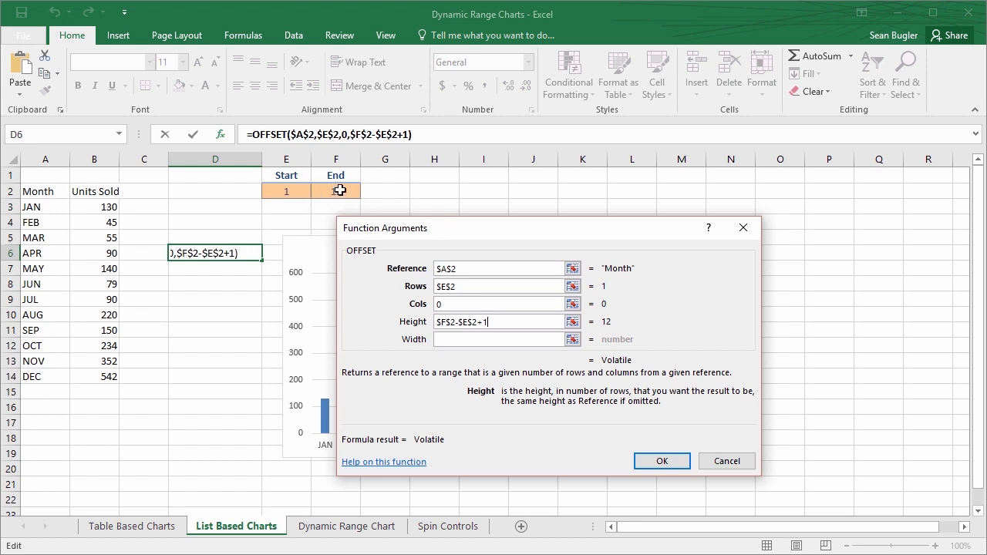
Step: Set the OFFSET Width argument to 1 and enter the completed formula in D6
left_click(448, 340)
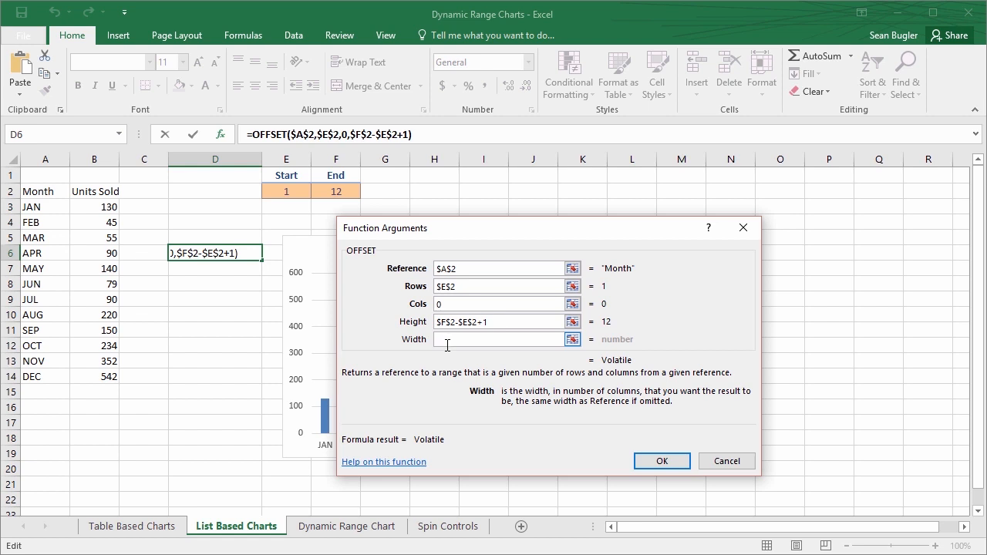
type("1")
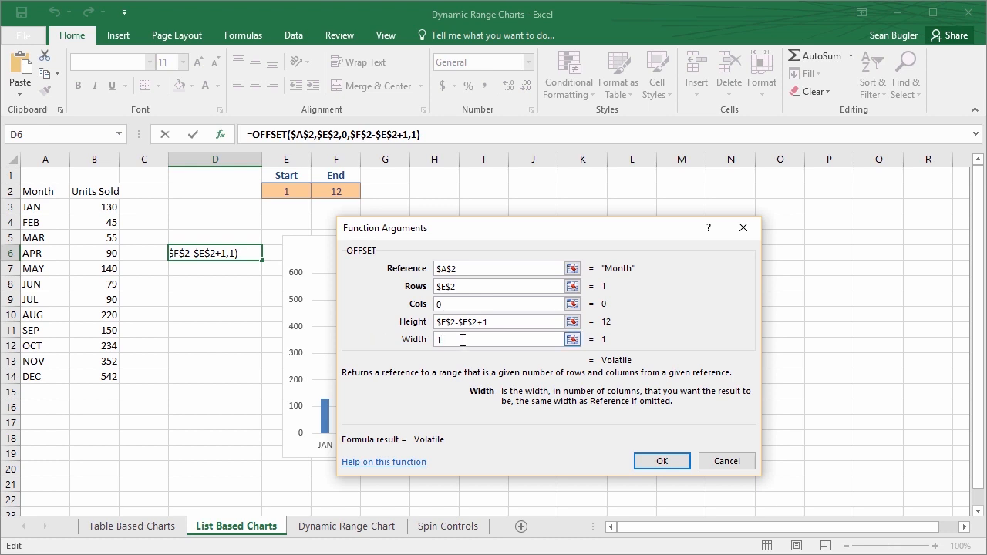
left_click(659, 461)
key("ctrl+2")
left_click_drag(184, 264, 245, 422)
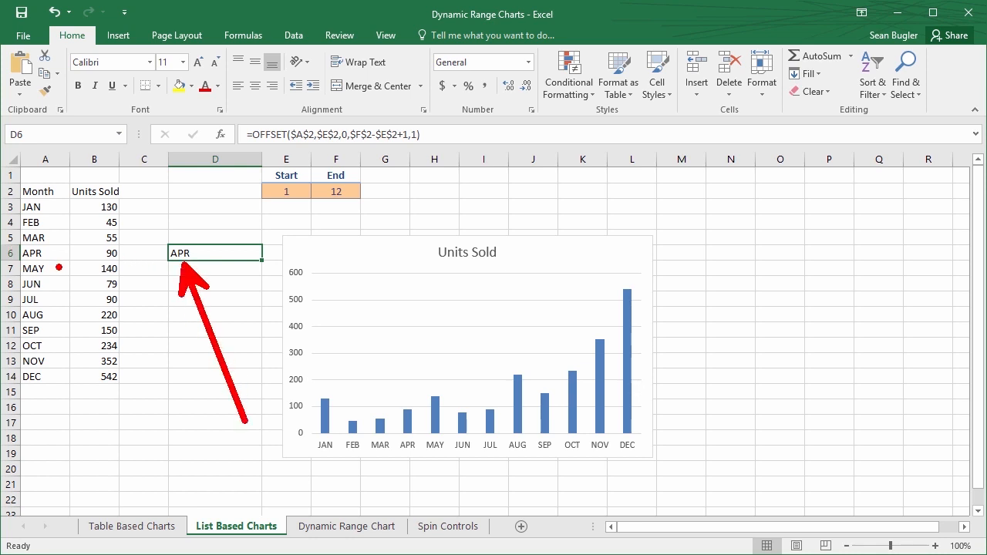
left_click_drag(77, 251, 148, 252)
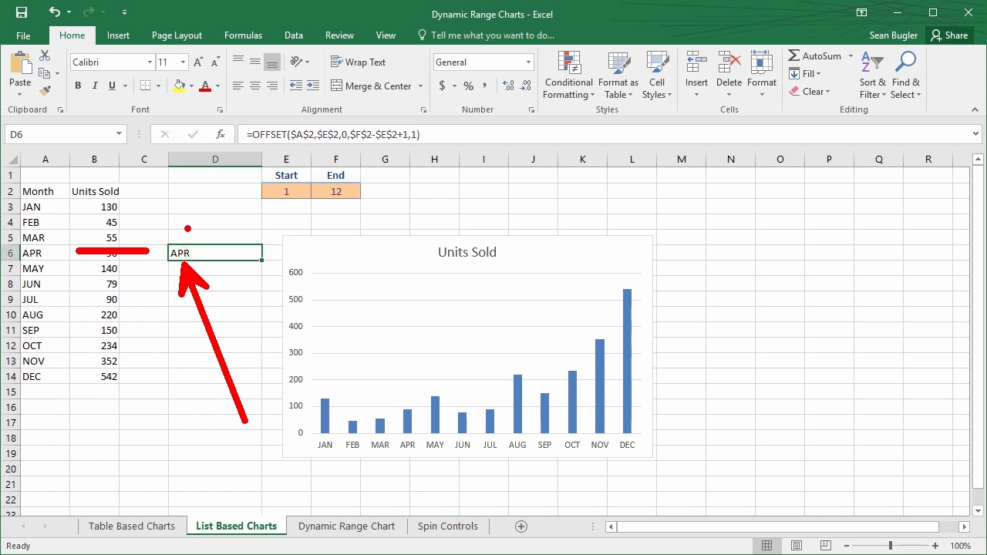
key("Escape")
left_click(218, 205)
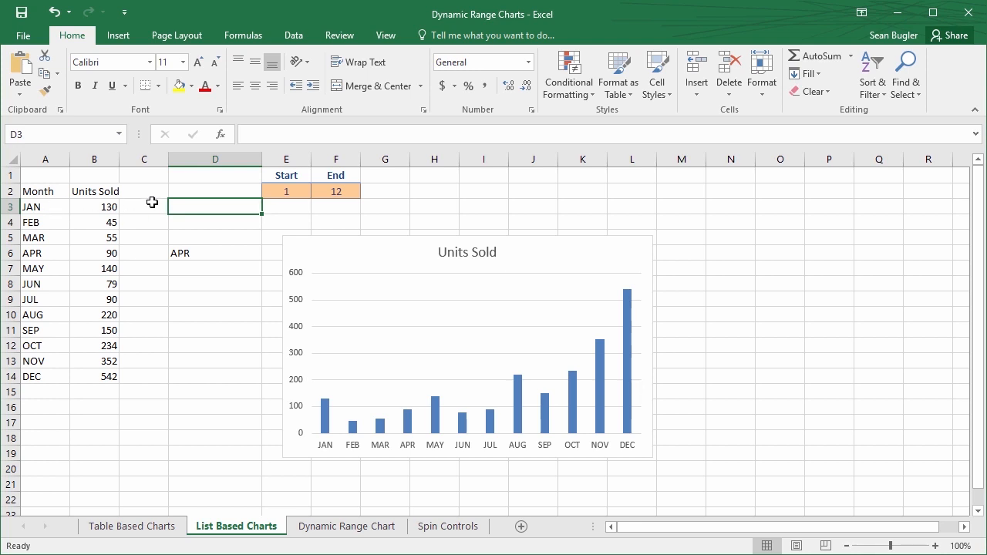
left_click(198, 255)
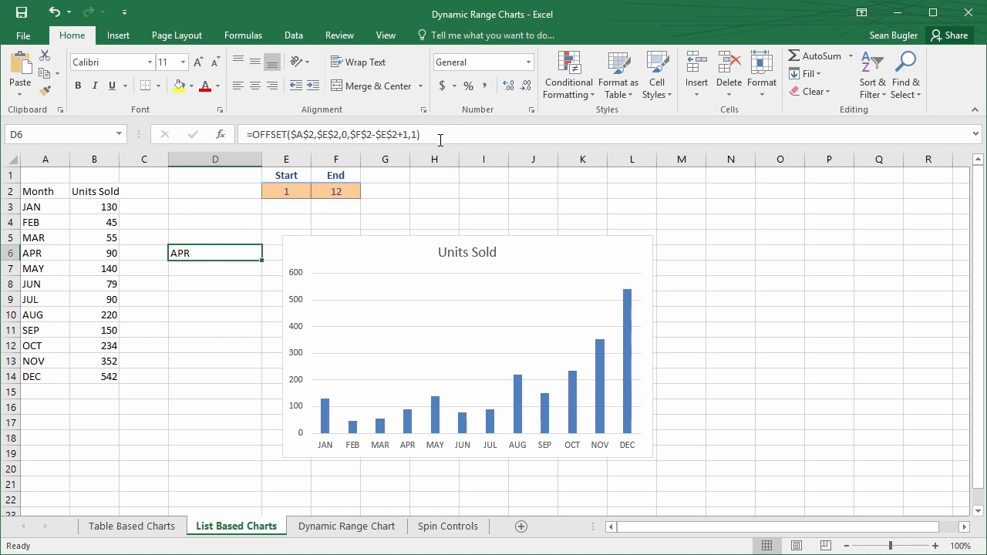
left_click_drag(439, 139, 213, 127)
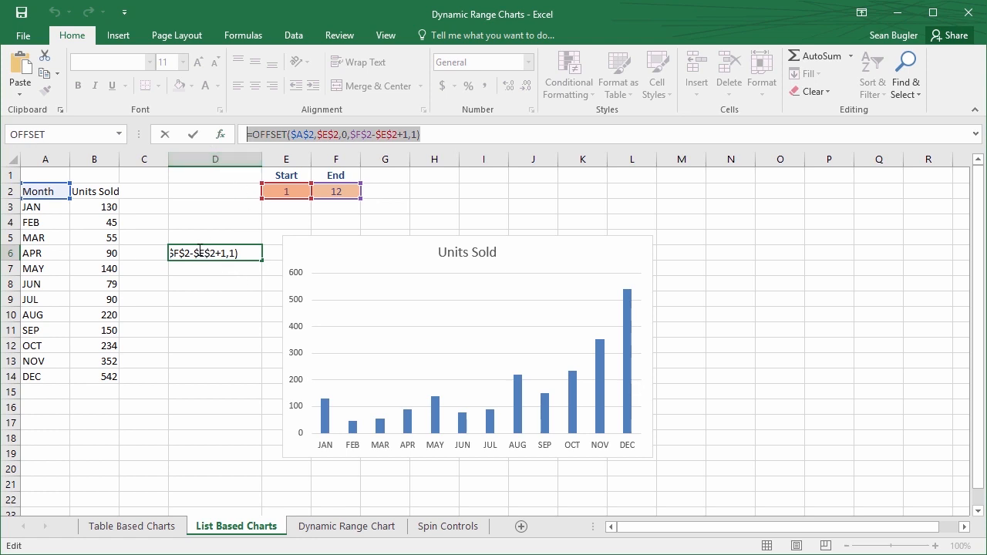
key("Escape")
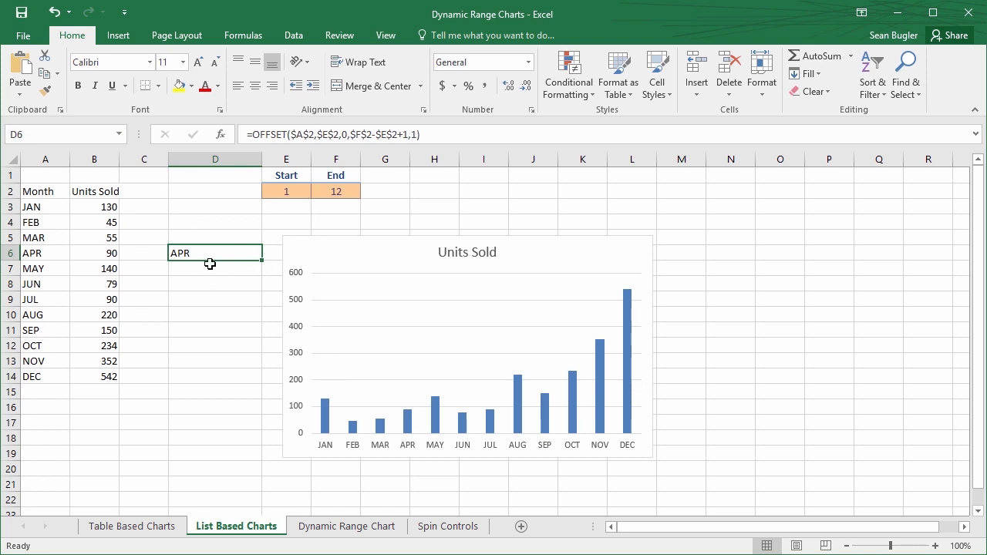
left_click_drag(386, 156, 249, 206)
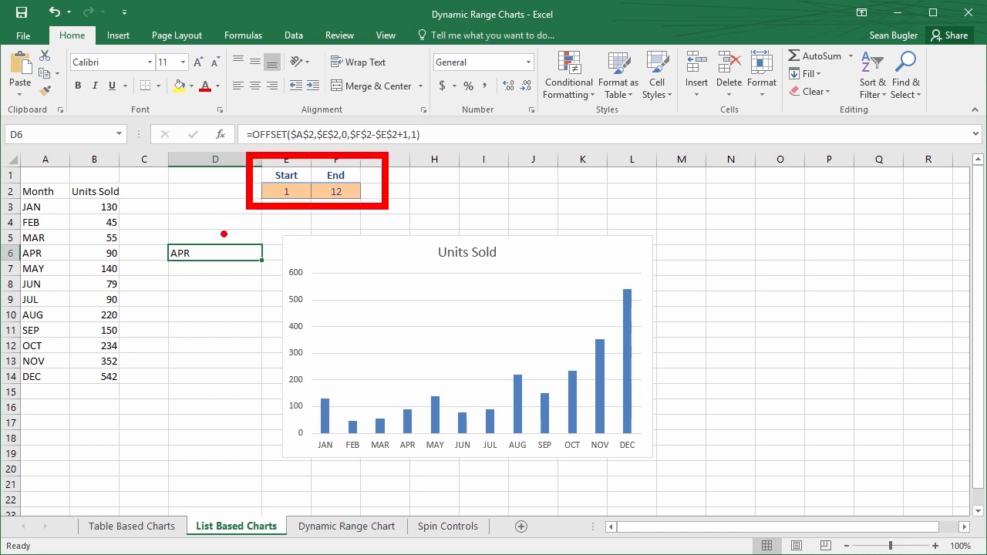
key("Escape")
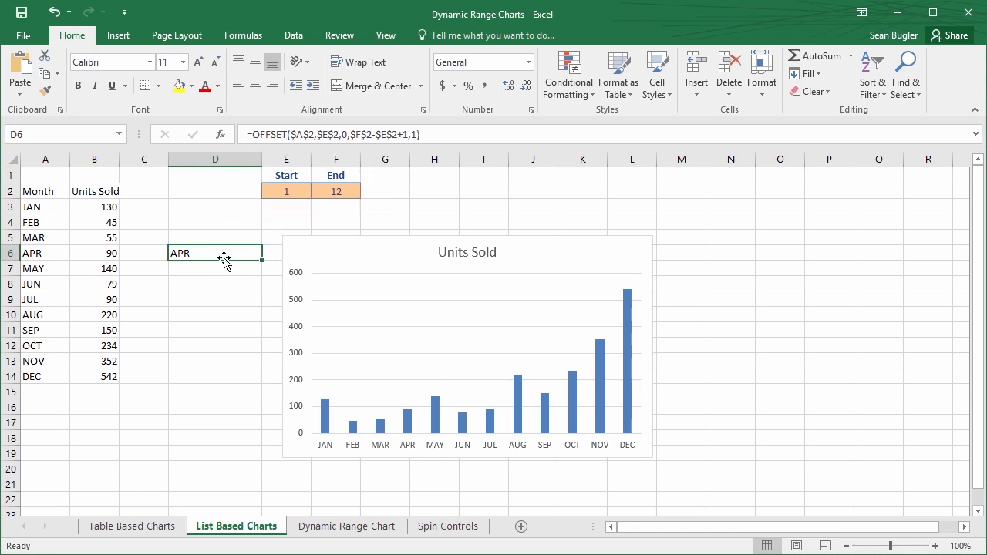
Step: Review the function arguments of the OFFSET formula in D6, checking how Height depends on the Start and End cells
left_click(220, 135)
key("ctrl+2")
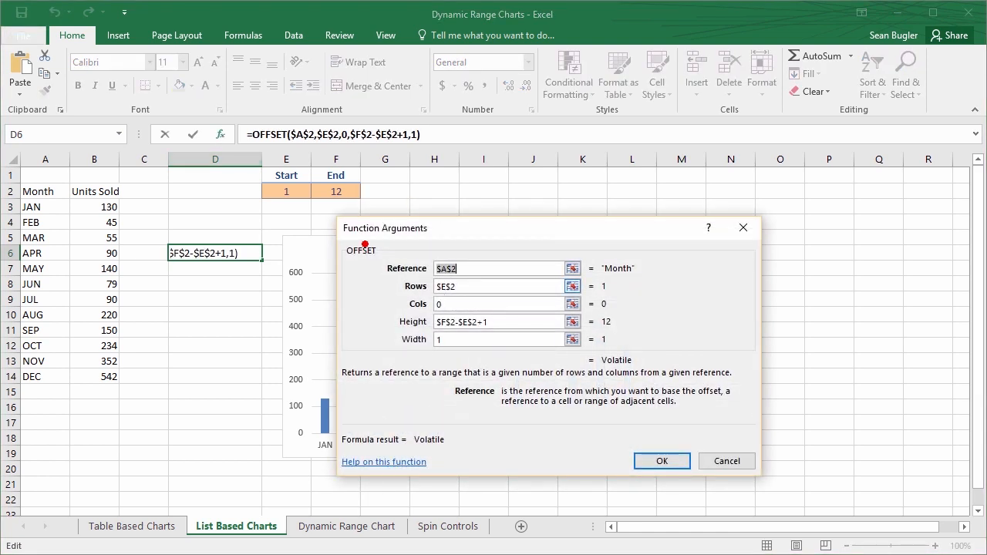
left_click_drag(342, 202, 360, 287)
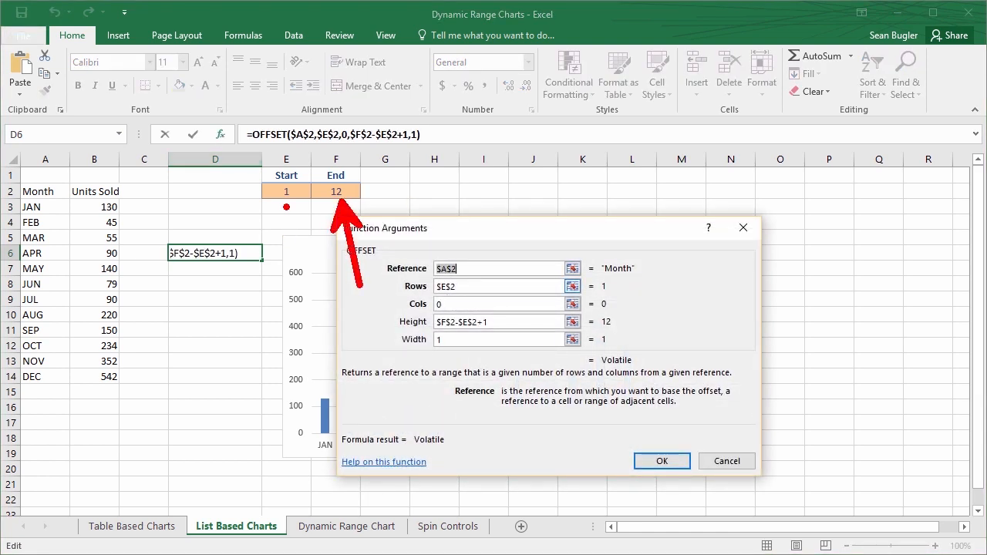
left_click_drag(286, 207, 287, 266)
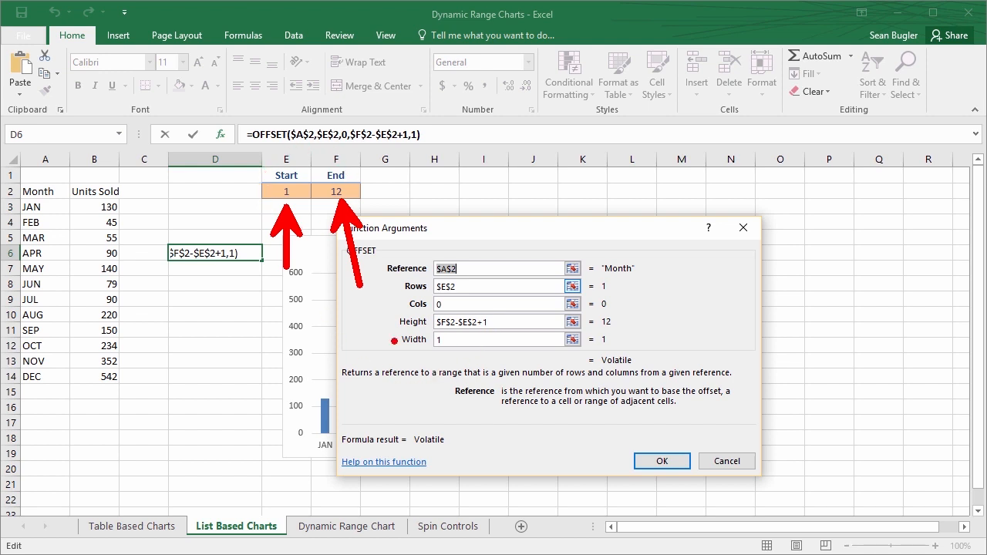
mouse_move(391, 325)
left_mouse_down()
mouse_move(360, 344)
mouse_move(315, 336)
left_mouse_up()
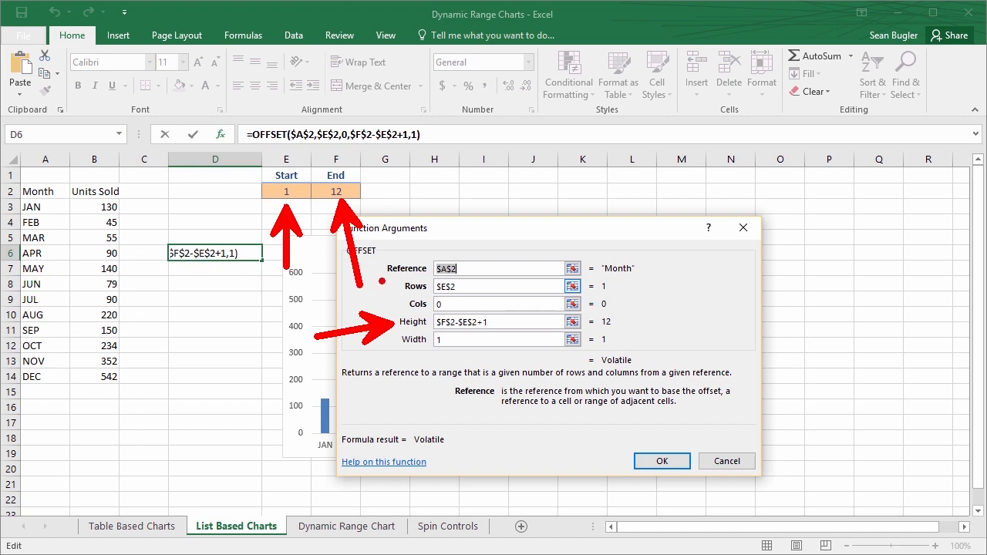
key("Escape")
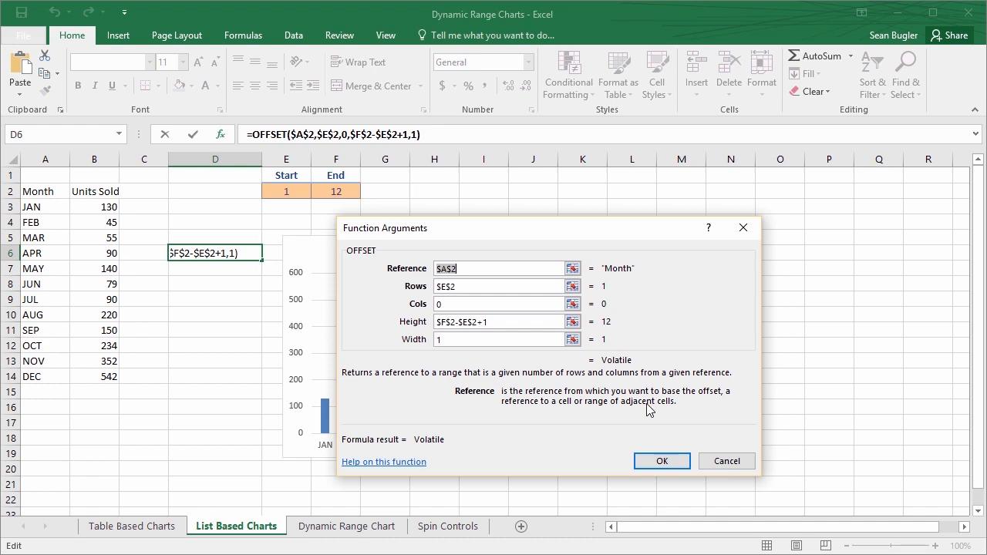
key("Return")
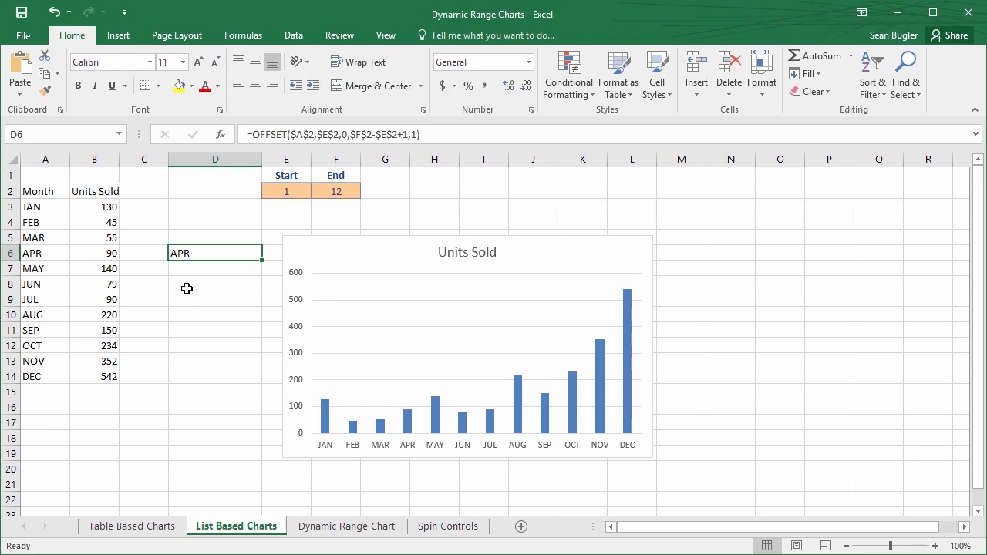
Step: Copy the complete text of the OFFSET formula in D6, leaving the cell unedited
left_click_drag(428, 134, 219, 135)
key("ctrl+c")
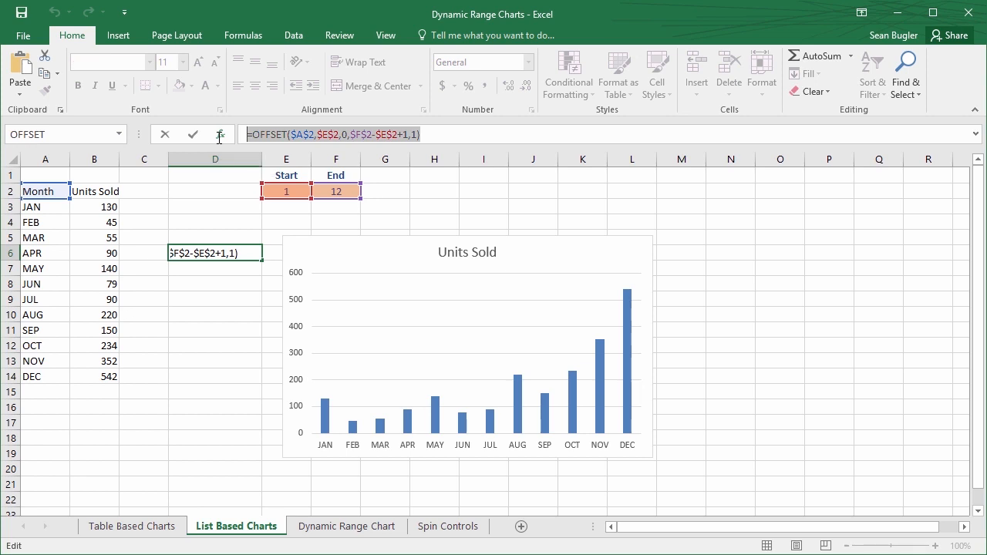
key("Escape")
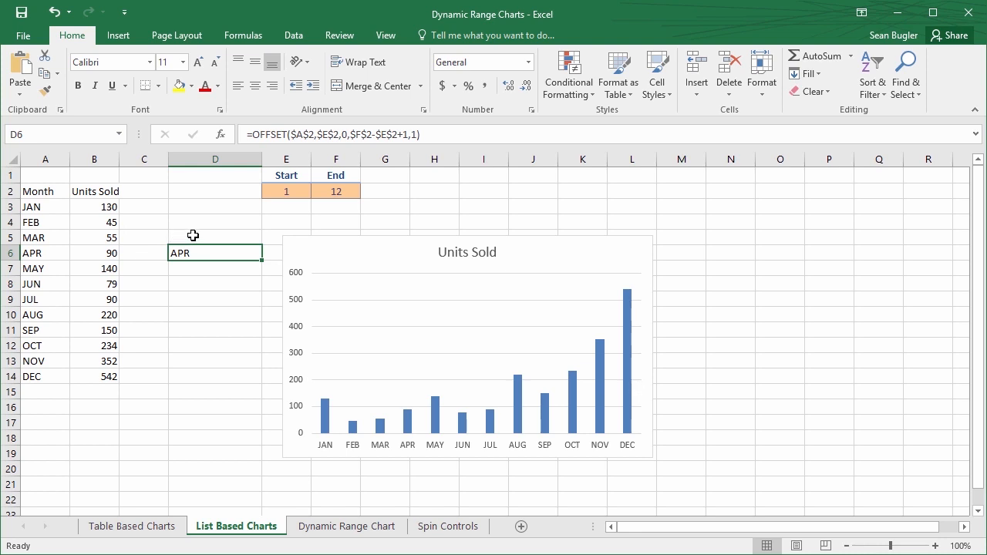
Step: Redefine the name DynamicMonth with the copied formula =OFFSET($A$2,$E$2,0,$F$2-$E$2+1,1)
left_click(243, 35)
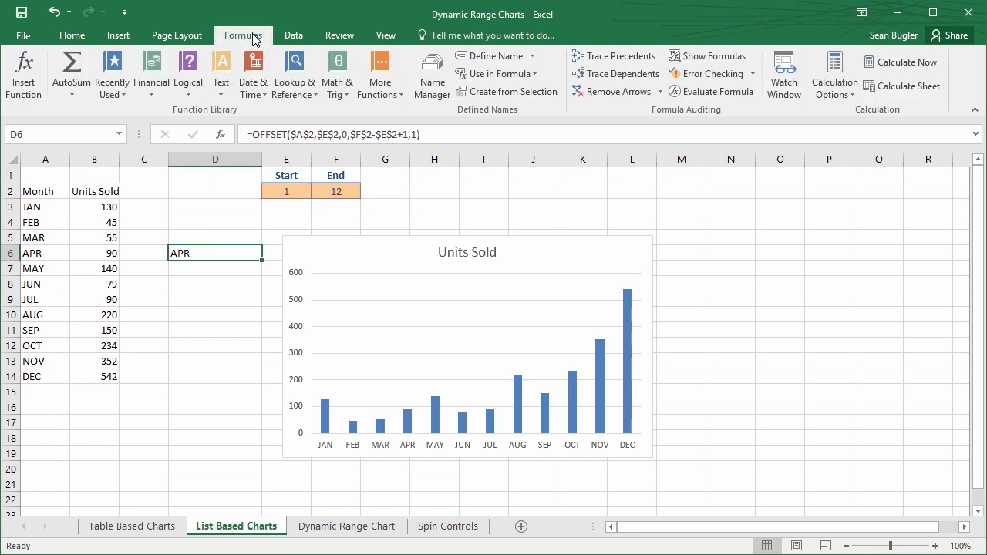
left_click(435, 101)
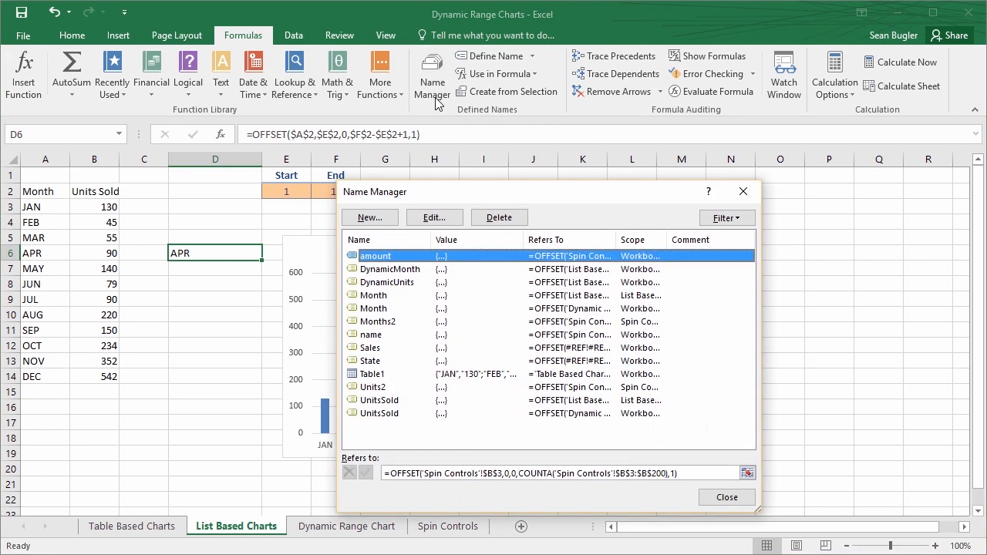
left_click_drag(464, 195, 398, 191)
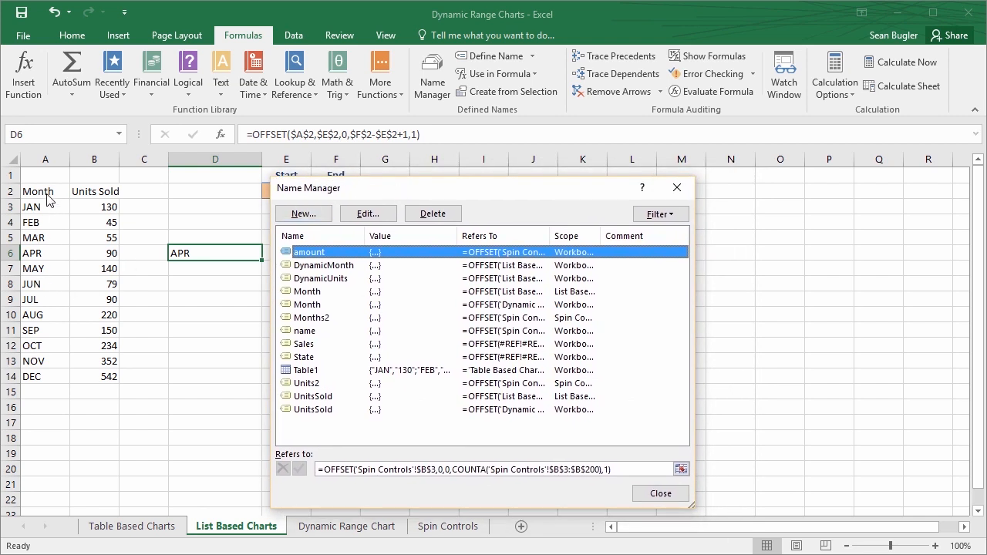
left_click(340, 266)
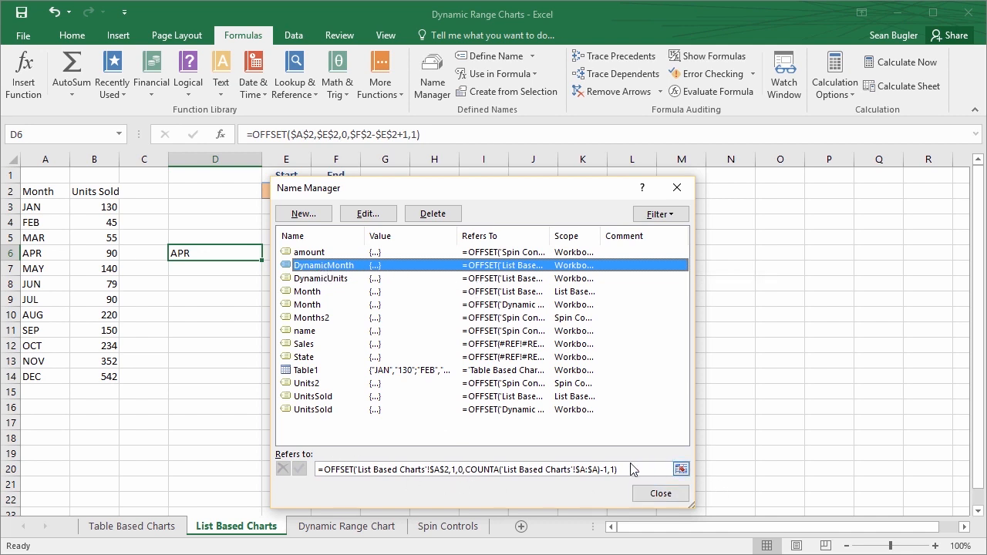
left_click_drag(632, 469, 278, 467)
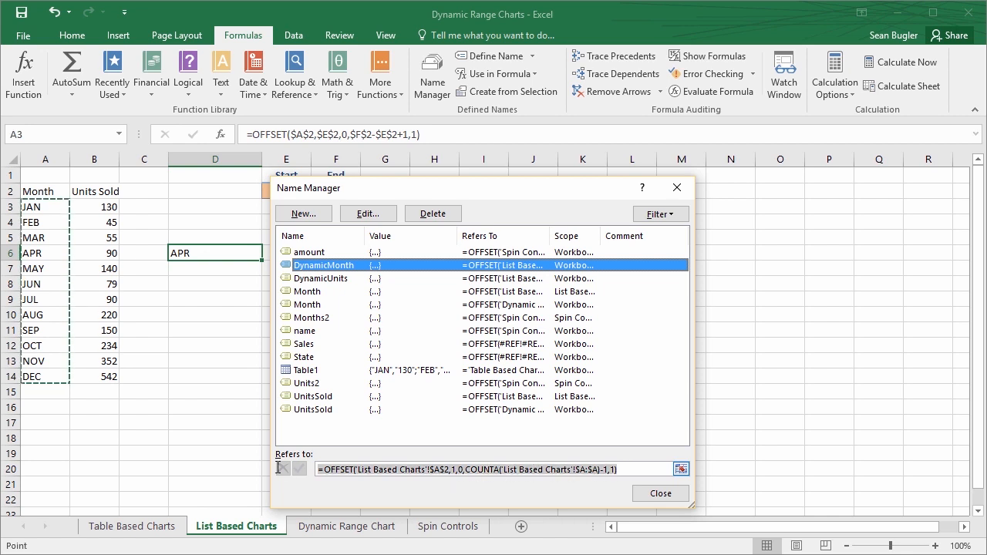
key("Delete")
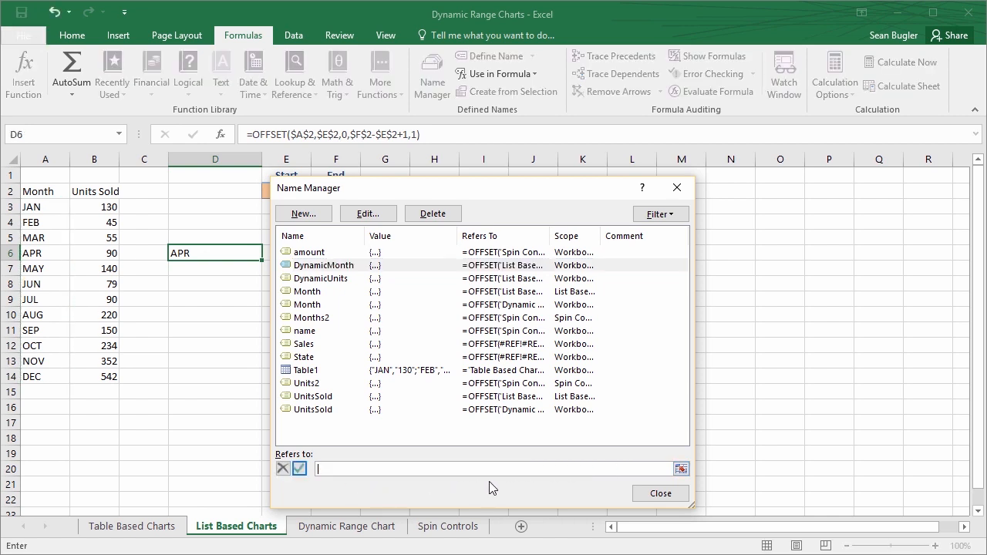
key("ctrl+v")
left_click(300, 469)
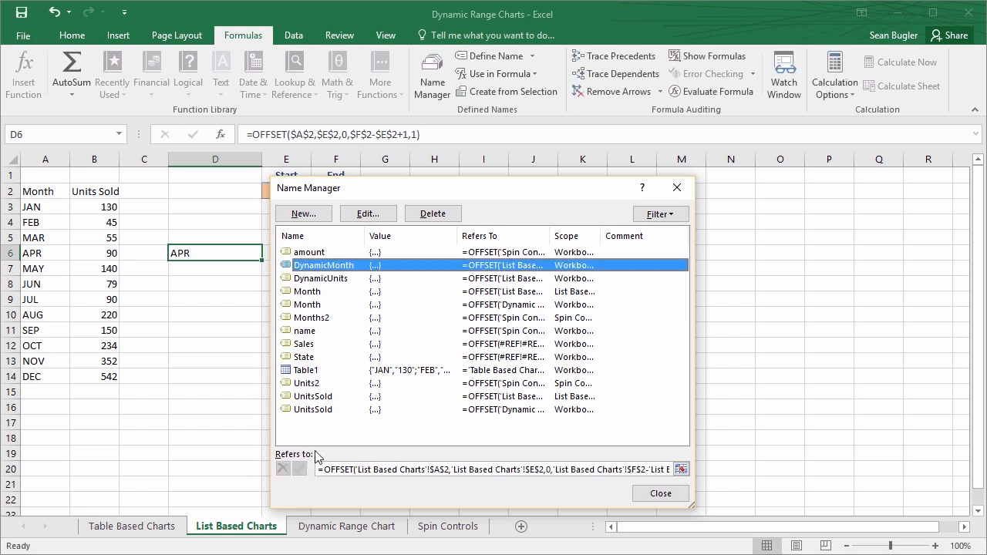
Step: Redefine the name DynamicUnits as =OFFSET($B$2,$E$2,0,$F$2-$E$2+1,1) and close the Name Manager
left_click(333, 280)
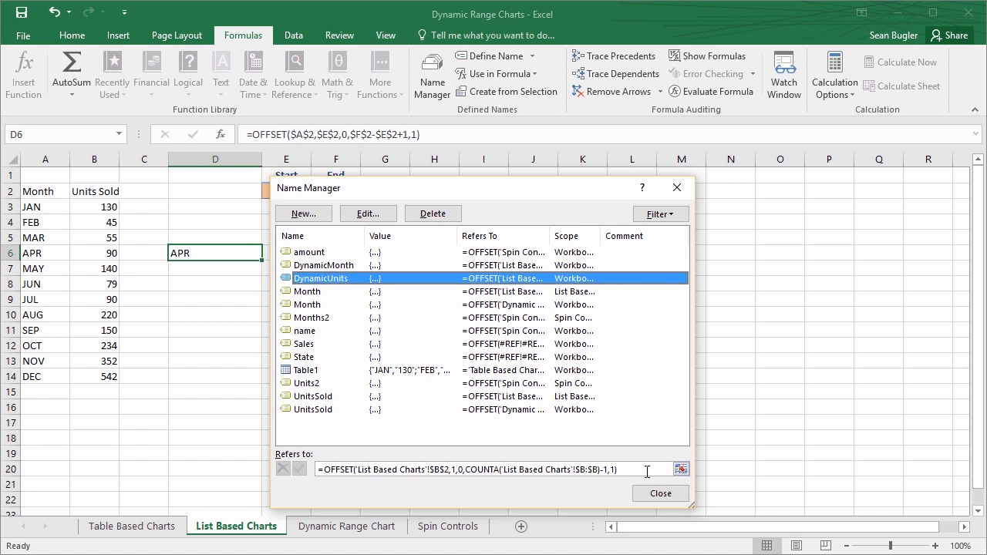
left_click_drag(633, 466, 324, 466)
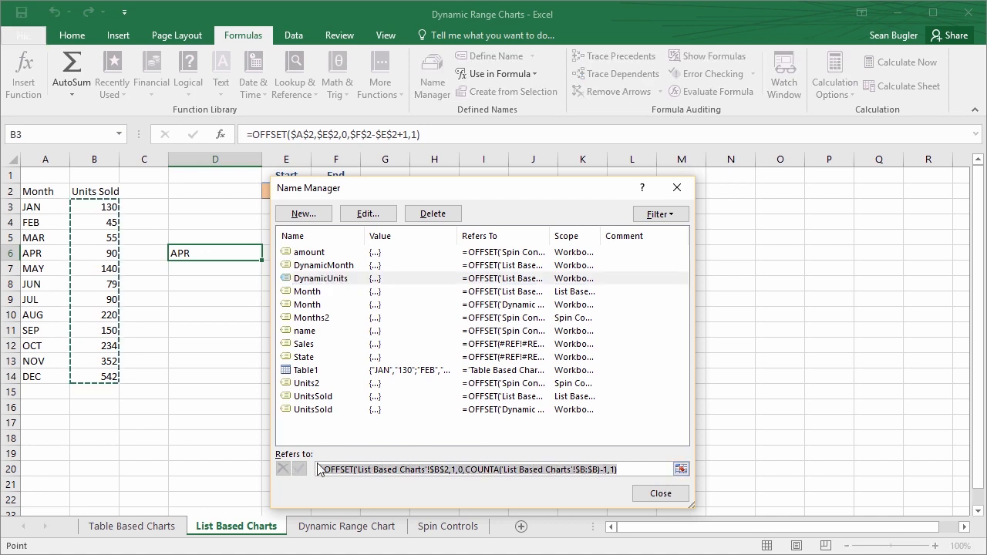
key("Delete")
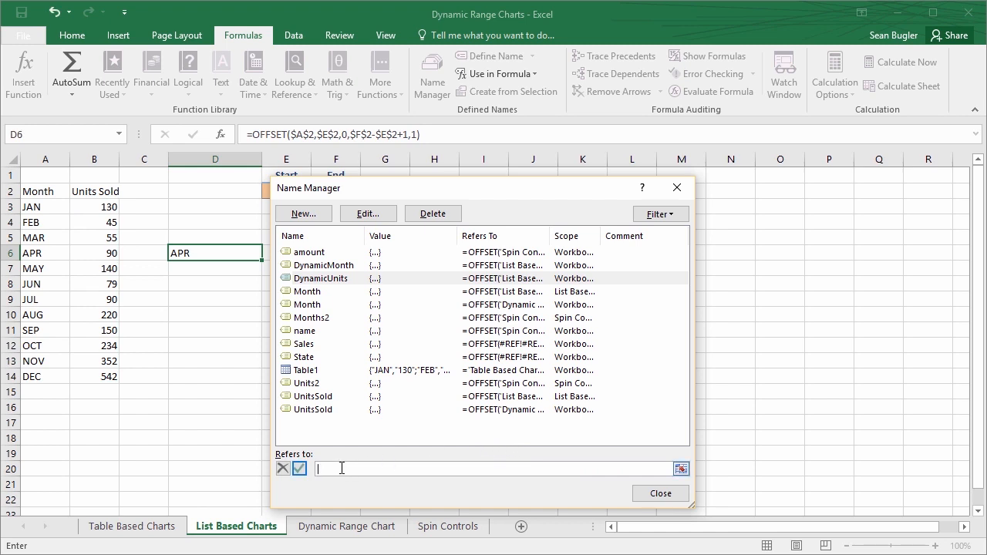
type("=OFFSET($A$2,$E$2,0,$F$2-$E$2+1,1)")
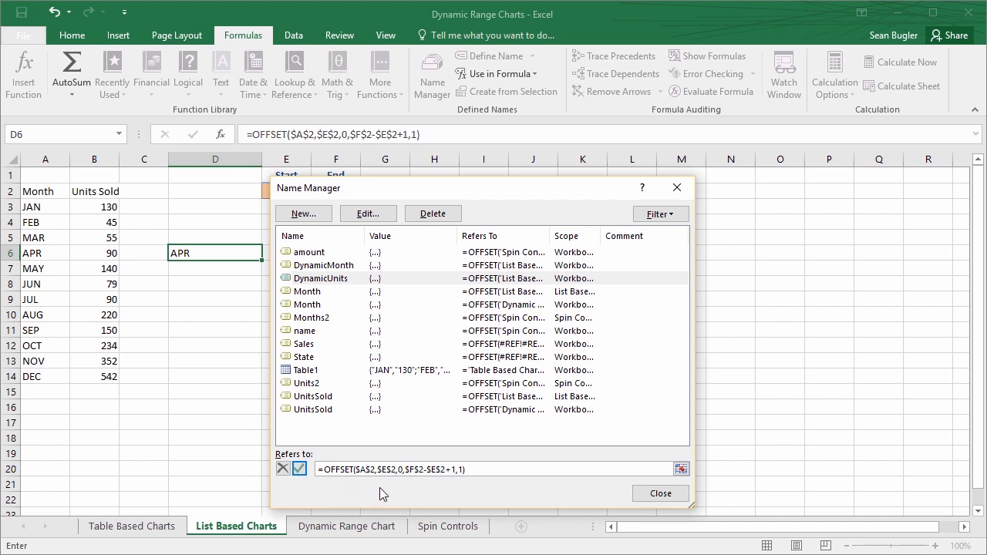
key("BackSpace")
type("B")
left_click(299, 469)
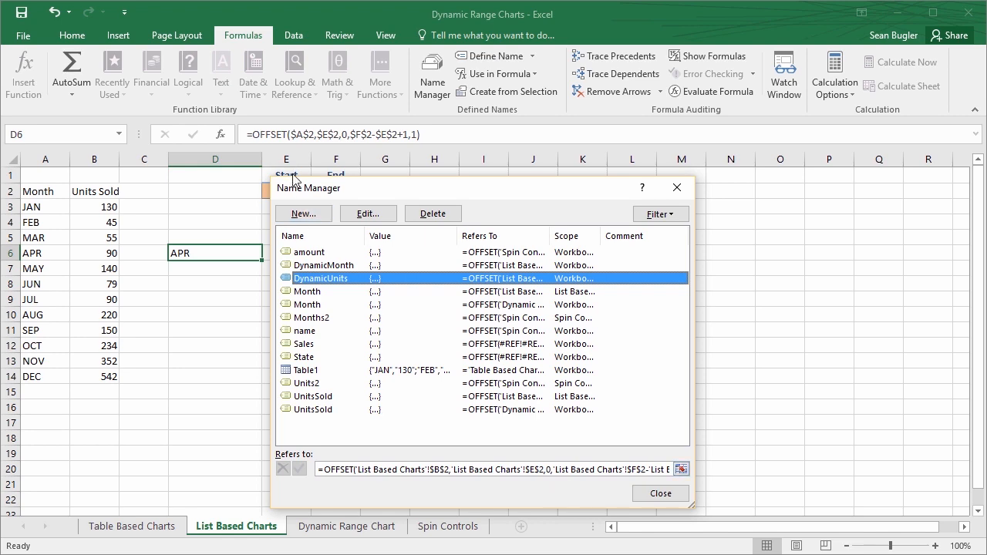
left_click(661, 493)
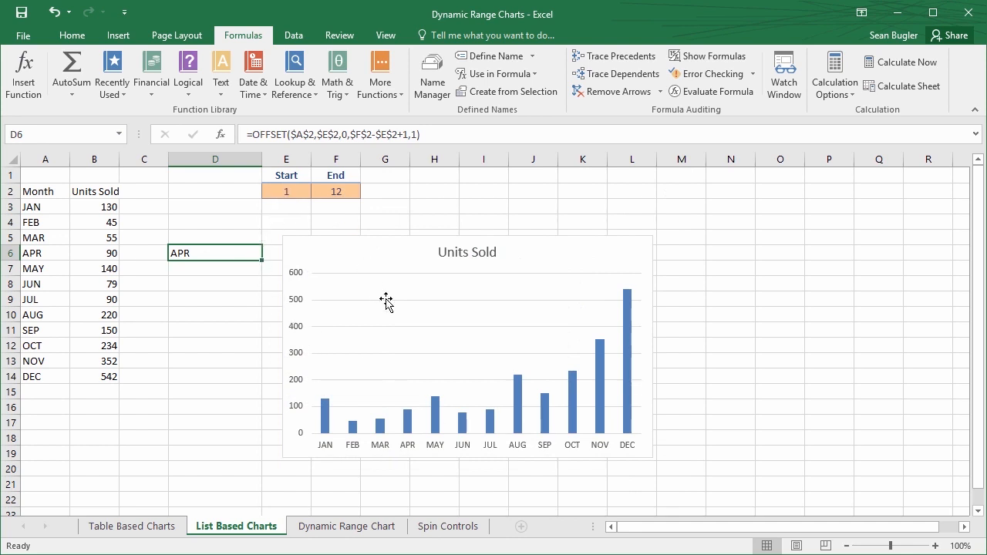
Step: Set the Start cell E2 to 4 and the End cell F2 to 10
left_click(275, 191)
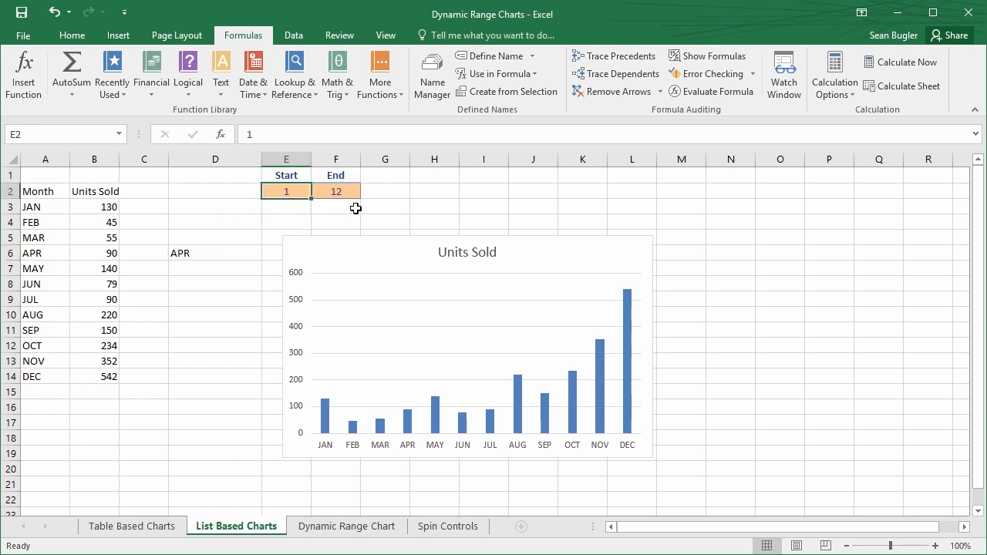
type("4")
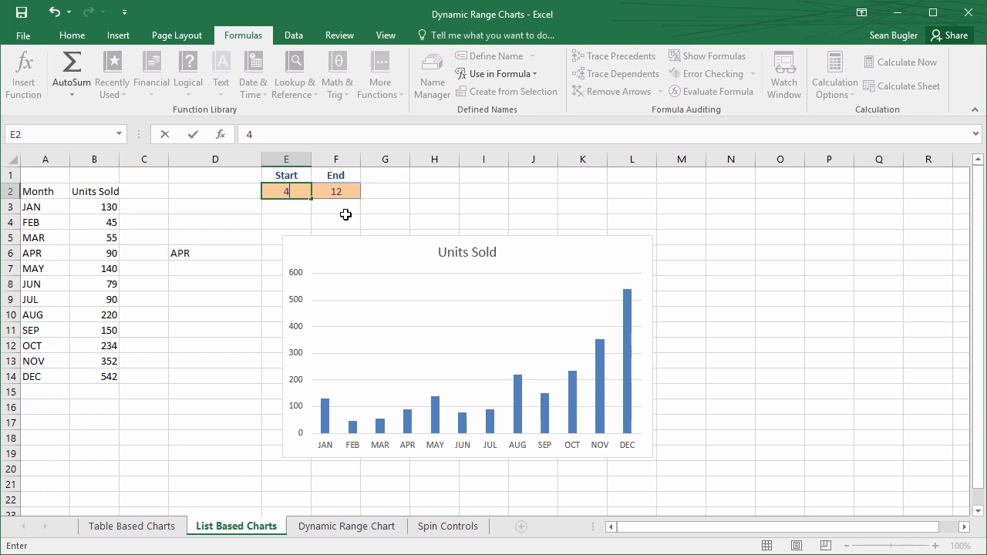
key("Return")
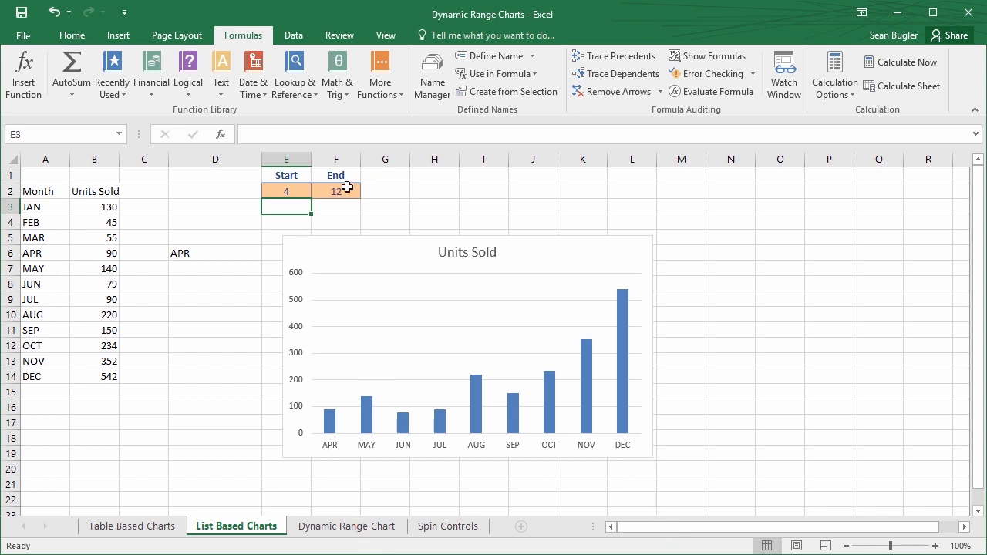
left_click(346, 188)
type("10")
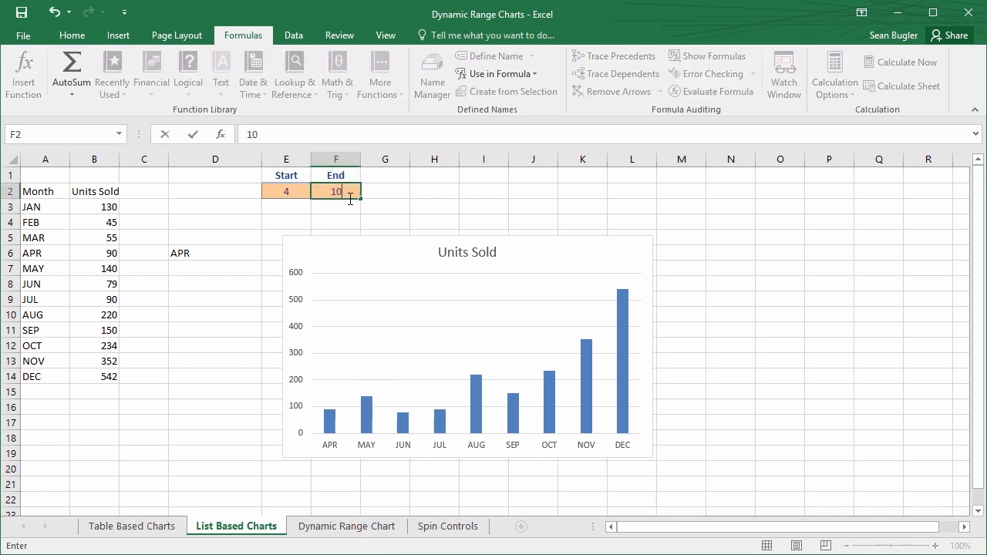
key("Return")
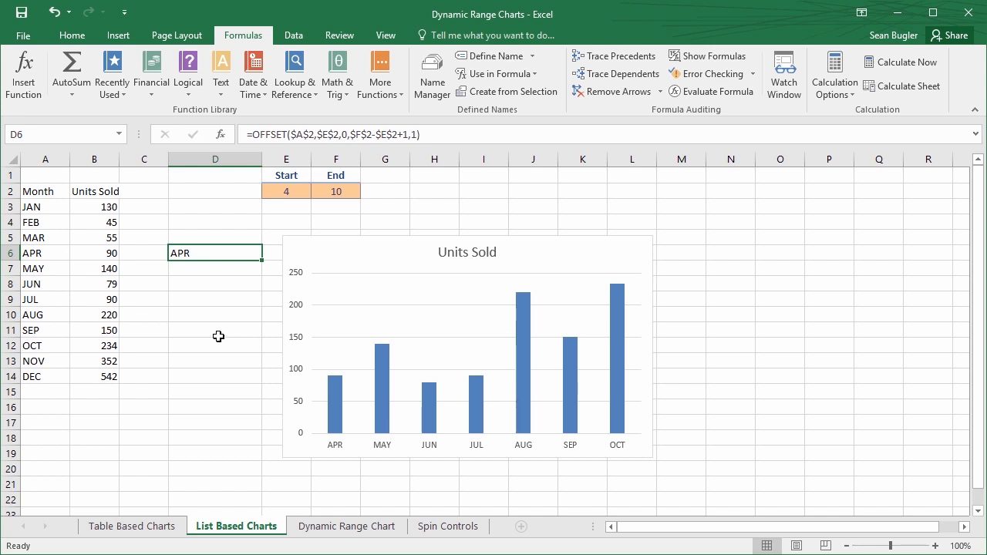
Step: Move the Units Sold chart so that its upper-left corner covers the helper formula in D6
key("F2")
key("Escape")
left_click(340, 249)
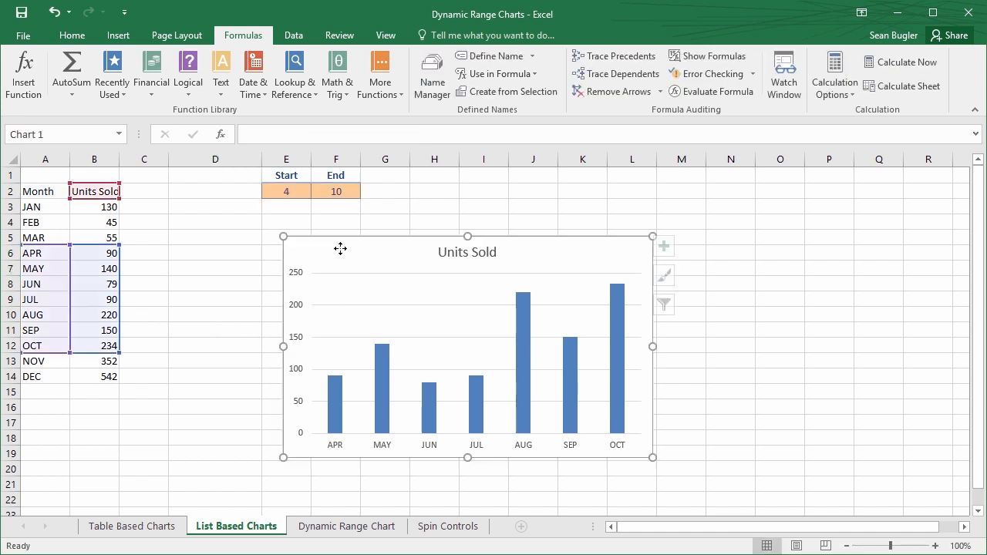
left_click_drag(339, 249, 255, 264)
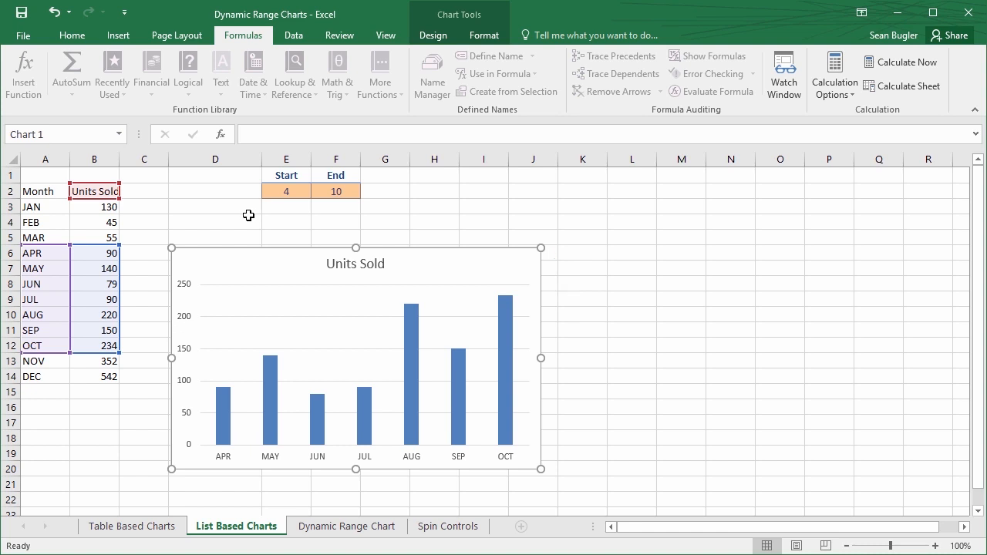
left_click(248, 215)
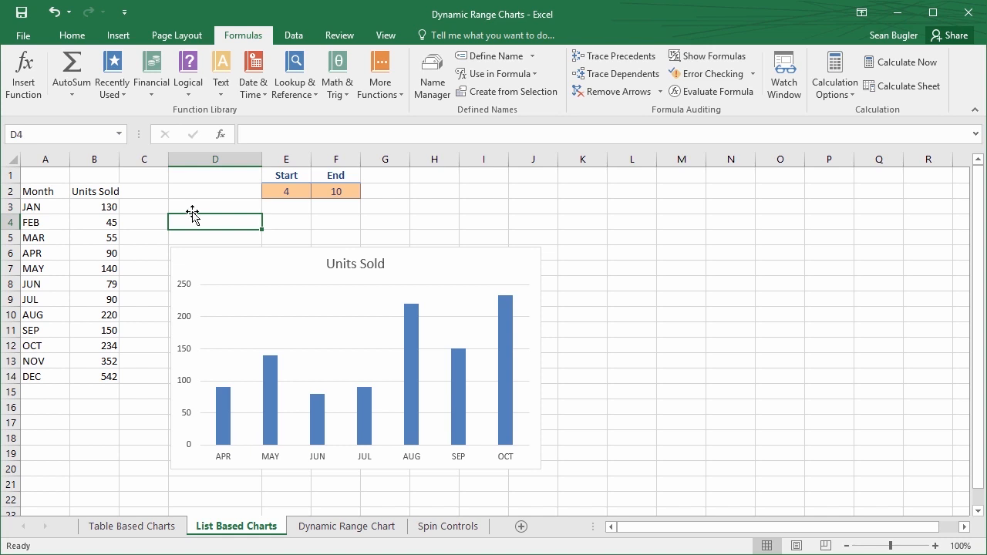
key("ctrl+2")
mouse_move(251, 147)
left_mouse_down()
mouse_move(313, 209)
mouse_move(371, 215)
left_mouse_up()
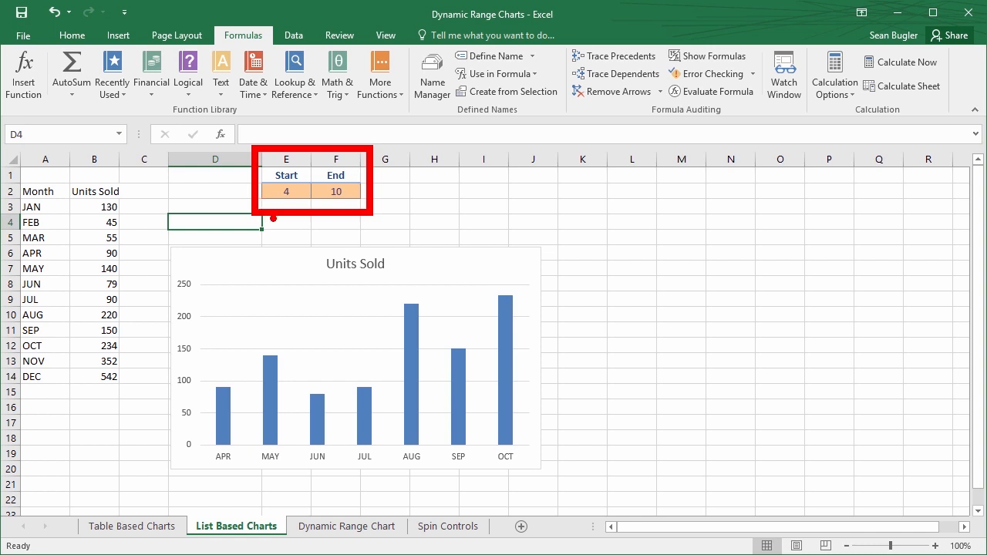
key("Escape")
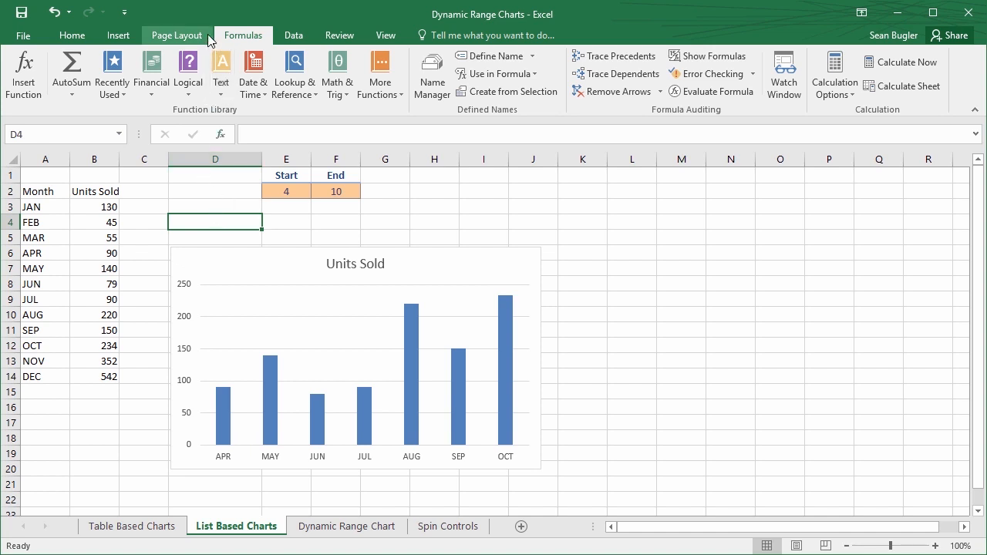
Step: Customize the ribbon to show the Developer tab
right_click(296, 41)
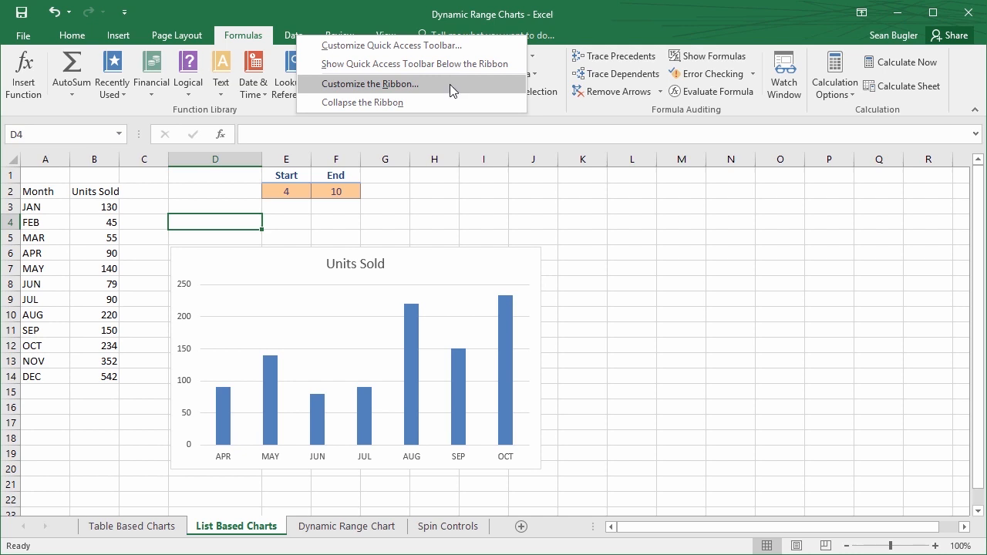
left_click(419, 83)
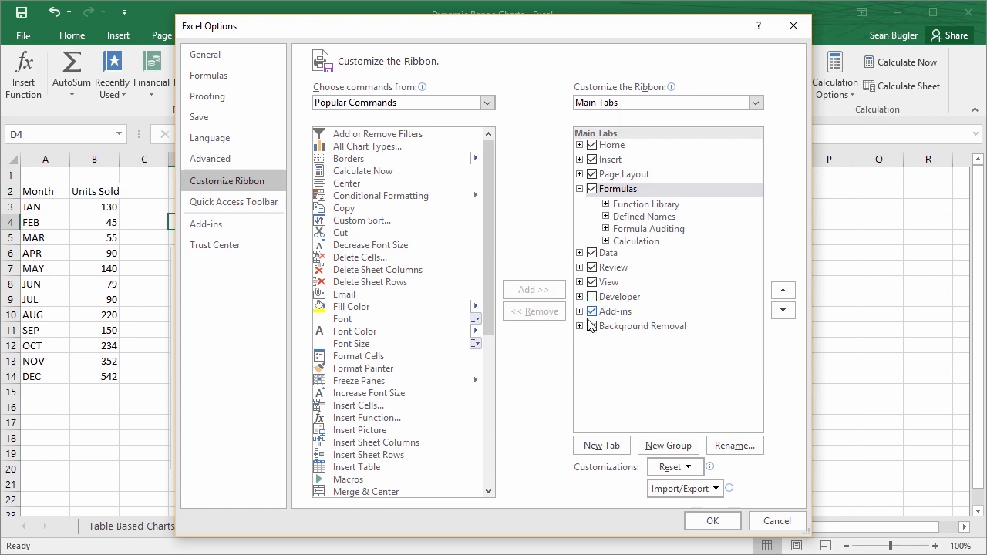
left_click(592, 297)
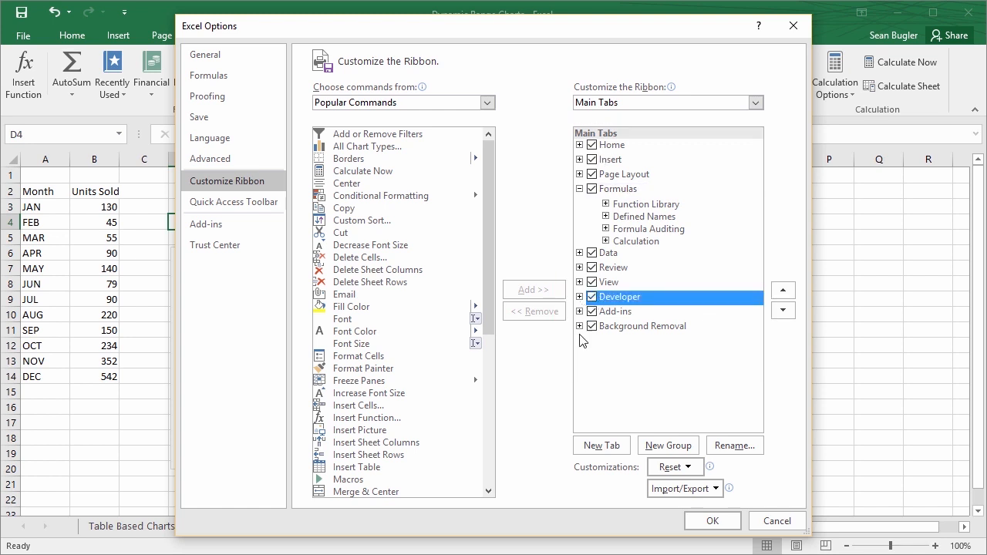
left_click(691, 524)
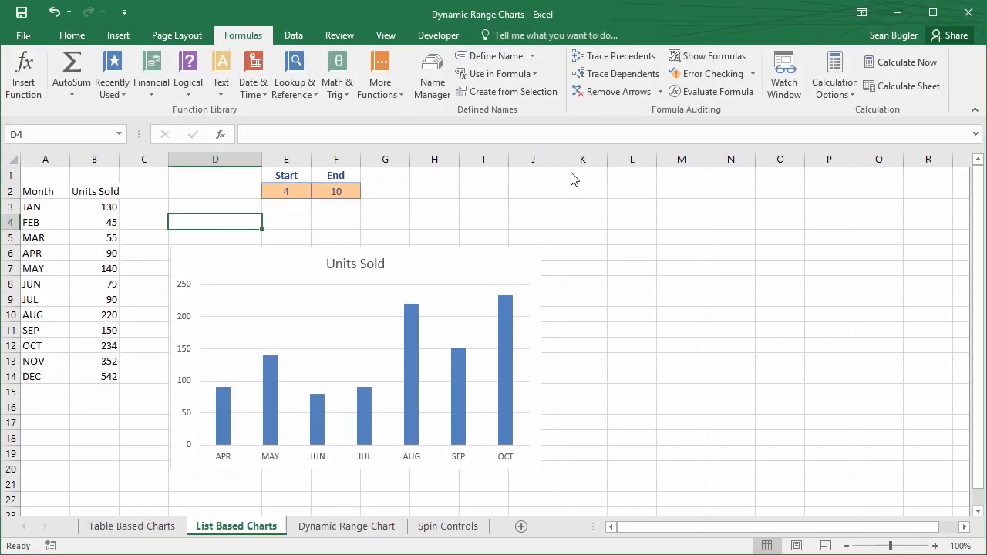
Step: Insert a Spin Button form control directly below the Start cell E2, spanning about rows 3 to 5
left_click(436, 35)
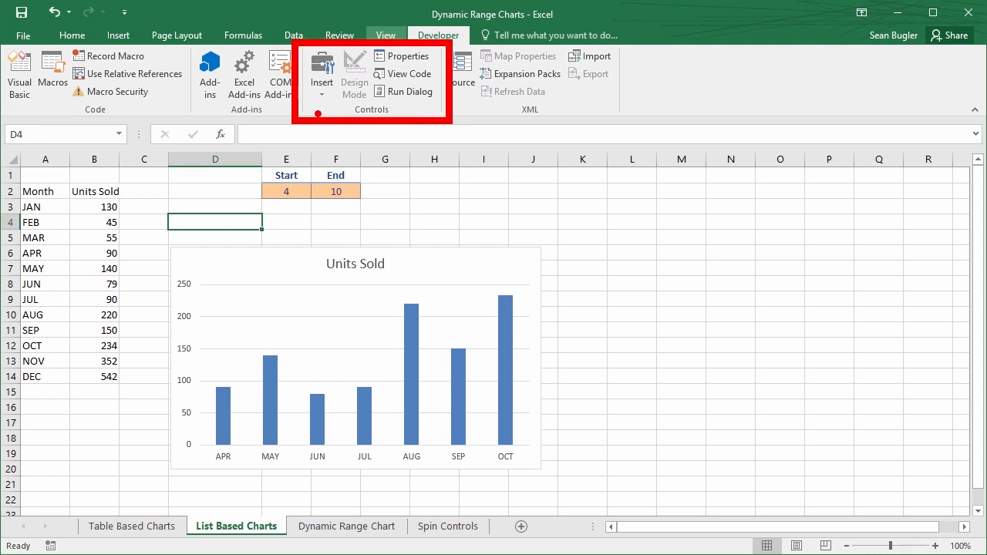
left_click(318, 85)
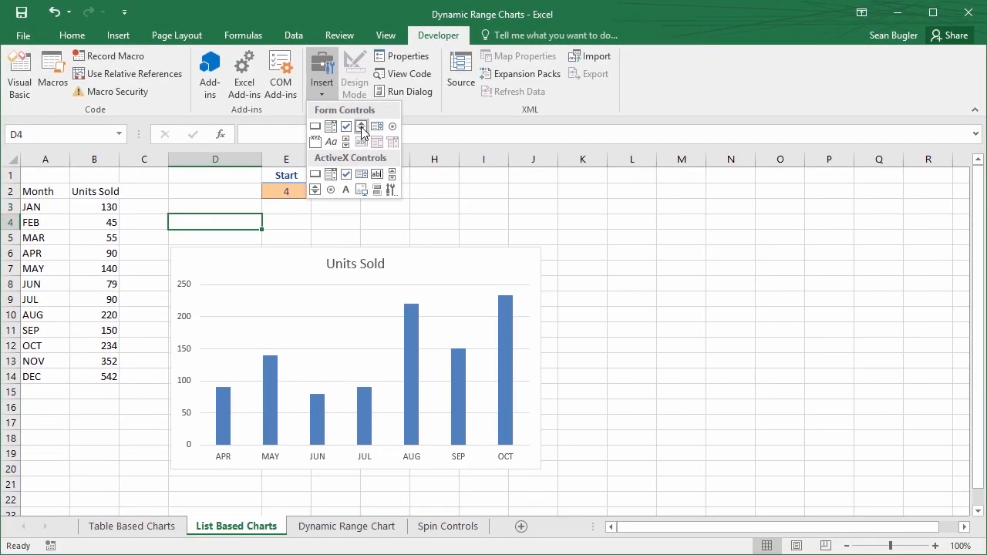
left_click(361, 127)
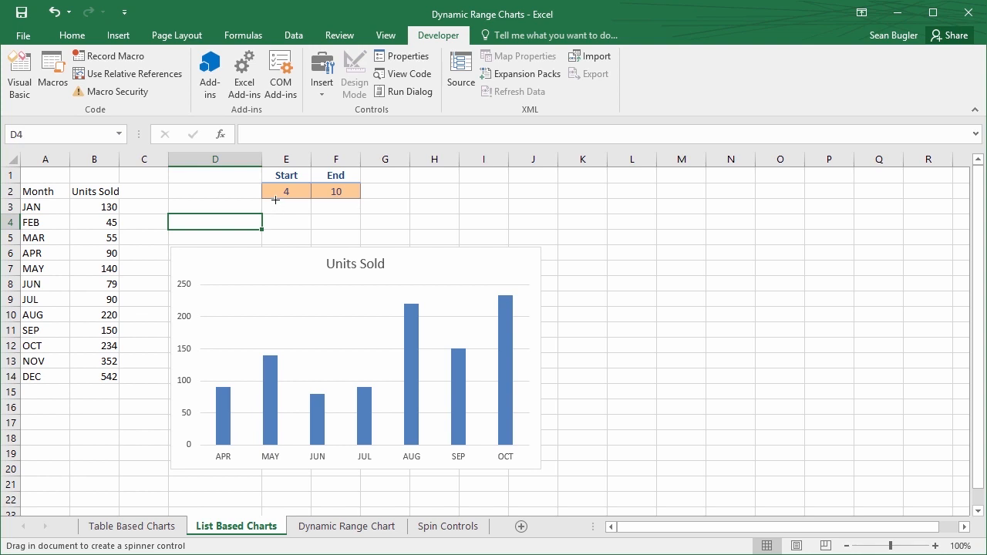
left_click_drag(274, 202, 296, 238)
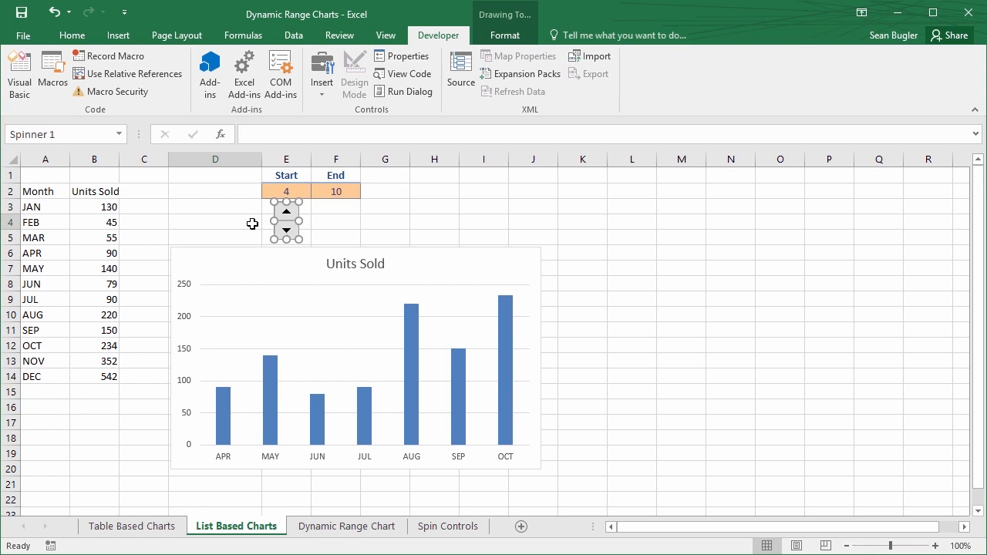
Step: Duplicate the spinner and place the copy directly below the End cell F2, level with the original
key("ctrl+d")
left_click_drag(305, 230, 337, 217)
left_click(410, 213)
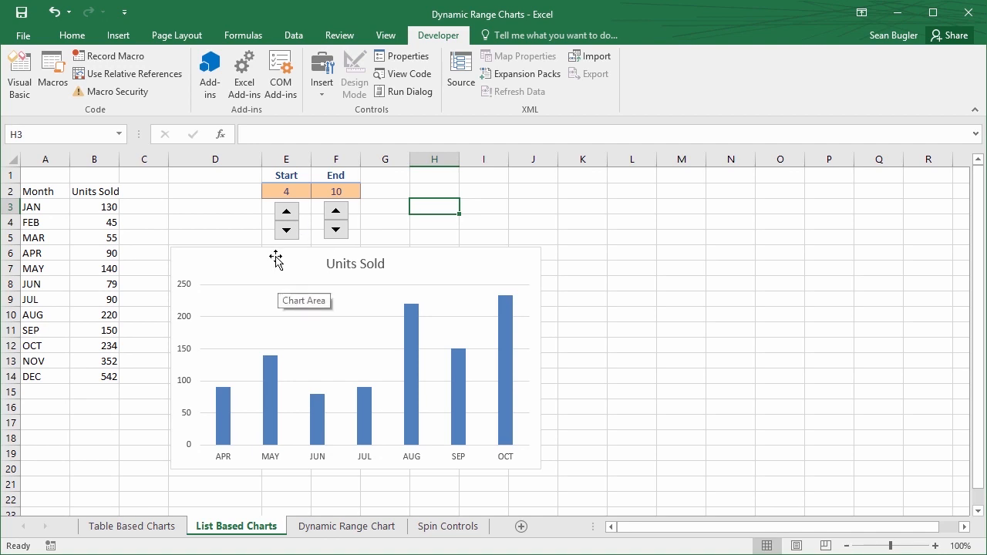
right_click(285, 209)
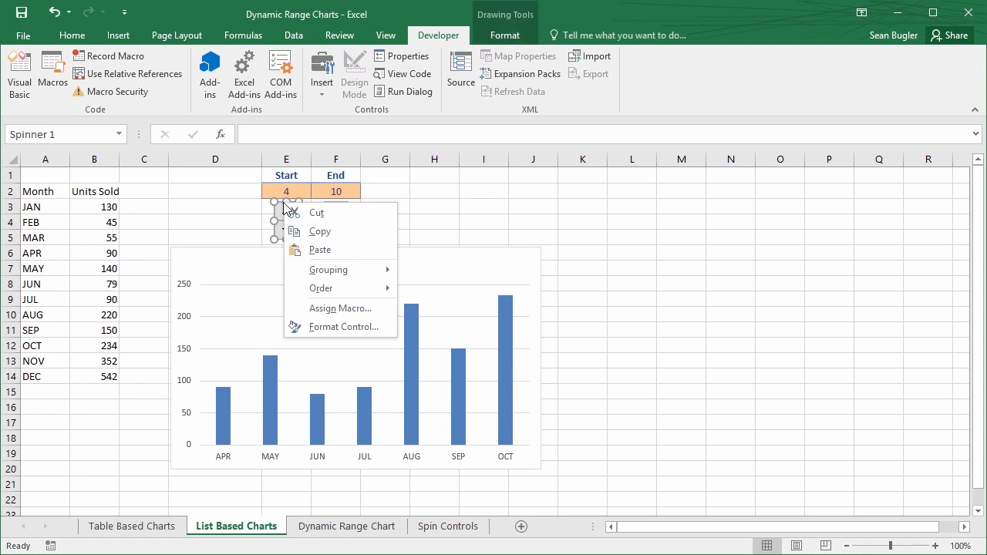
key("Escape")
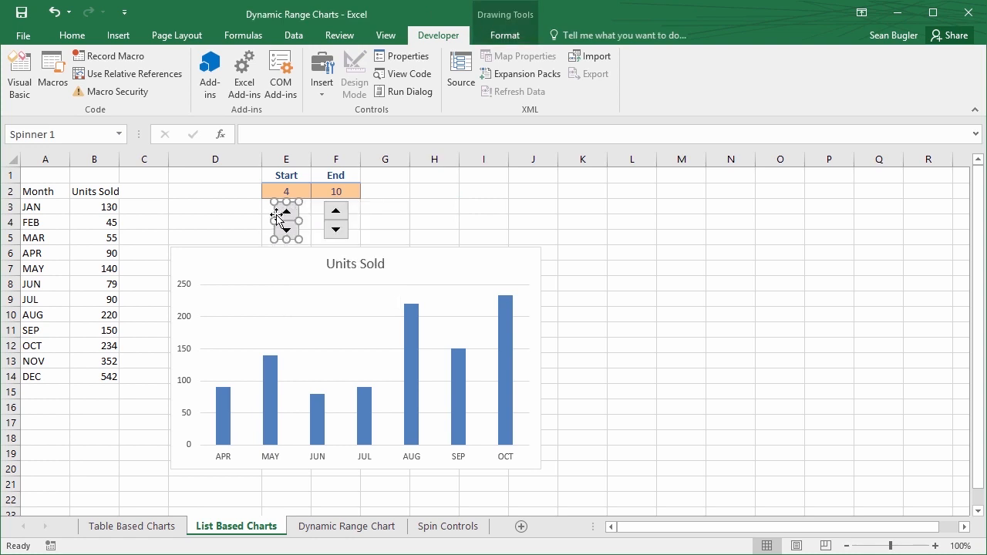
right_click(278, 220)
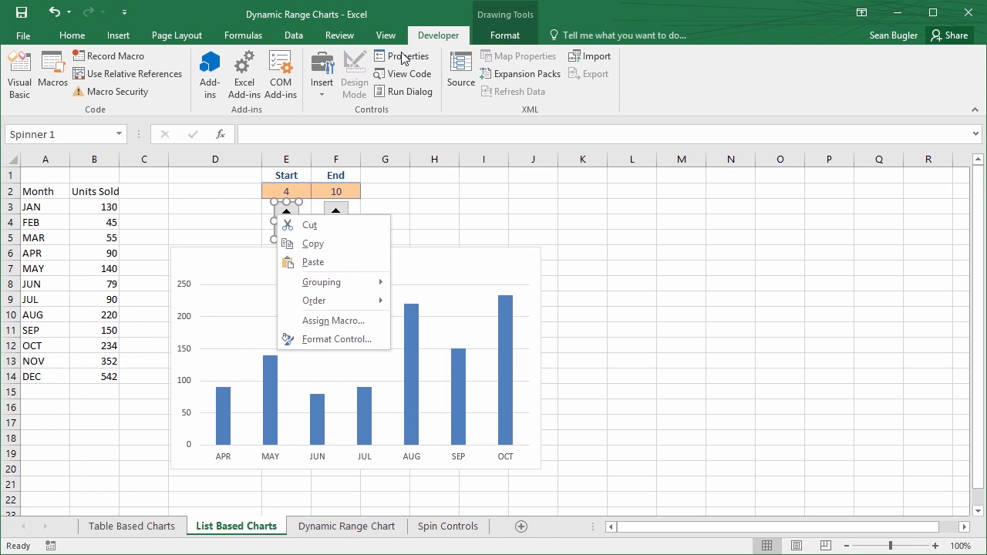
left_click(286, 209)
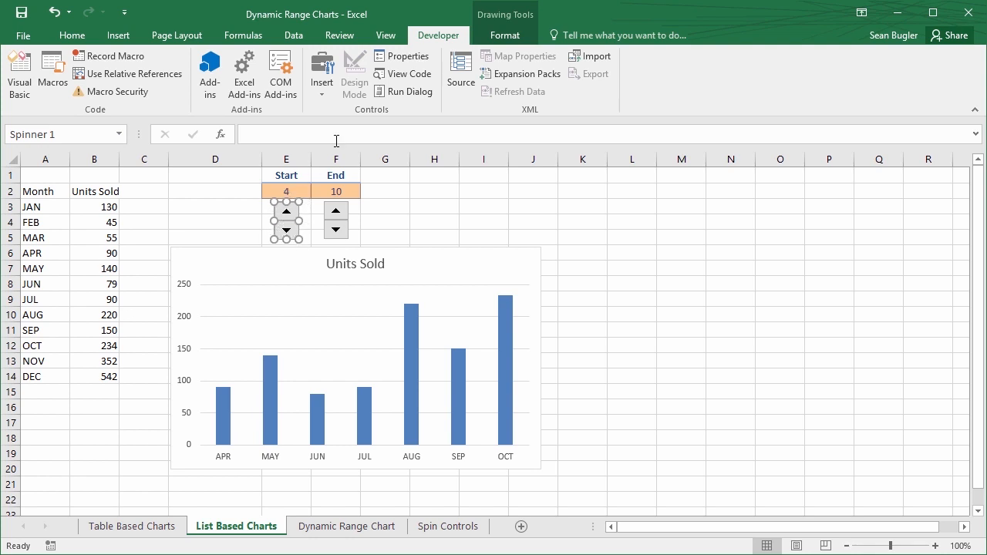
left_click(395, 56)
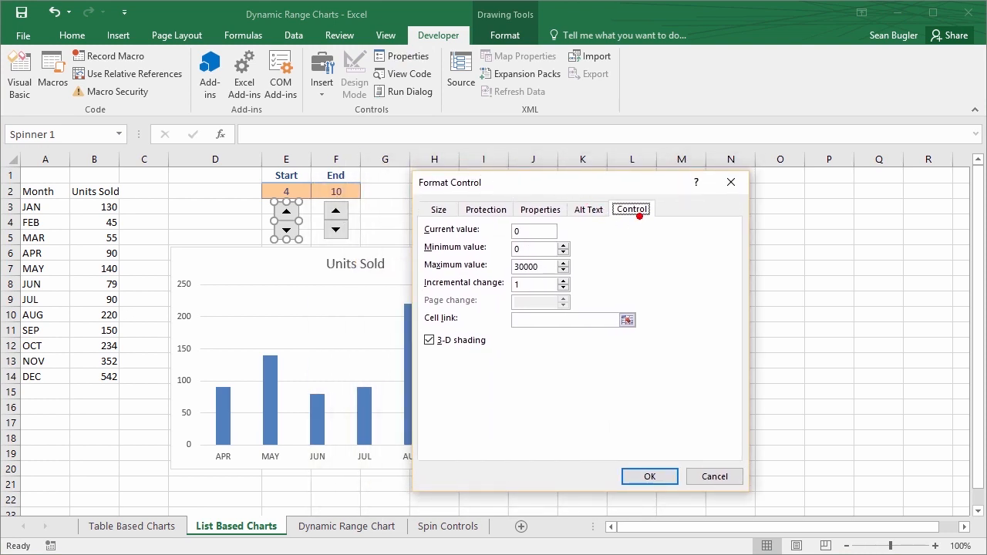
left_click_drag(639, 219, 714, 341)
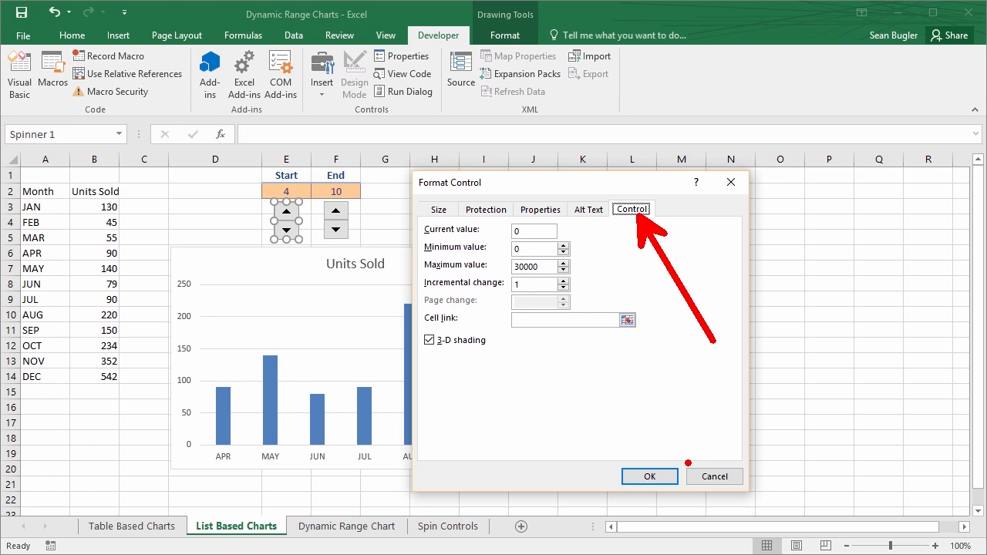
left_click(709, 476)
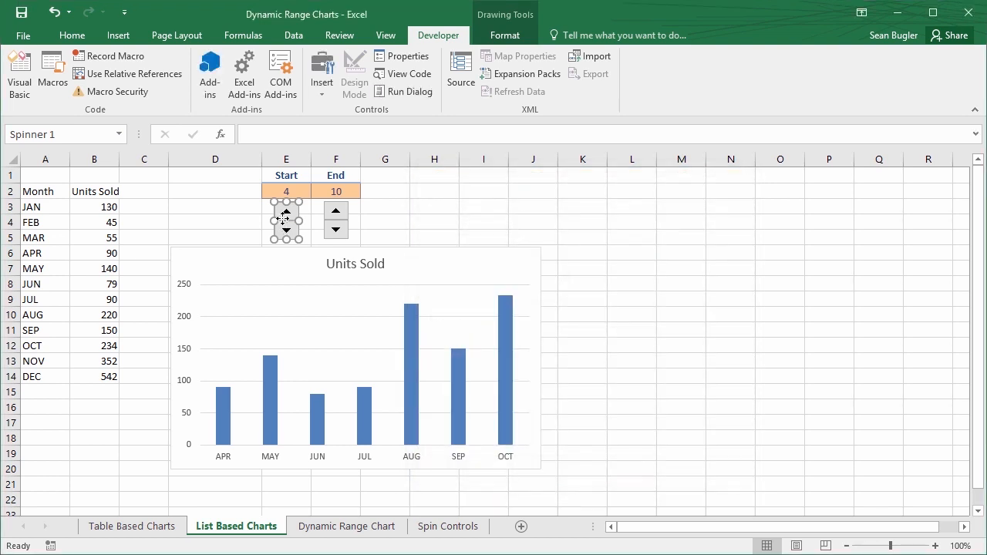
Step: Format the spinner below Start with cell link $E$2, minimum value 1 and maximum value 12
right_click(284, 220)
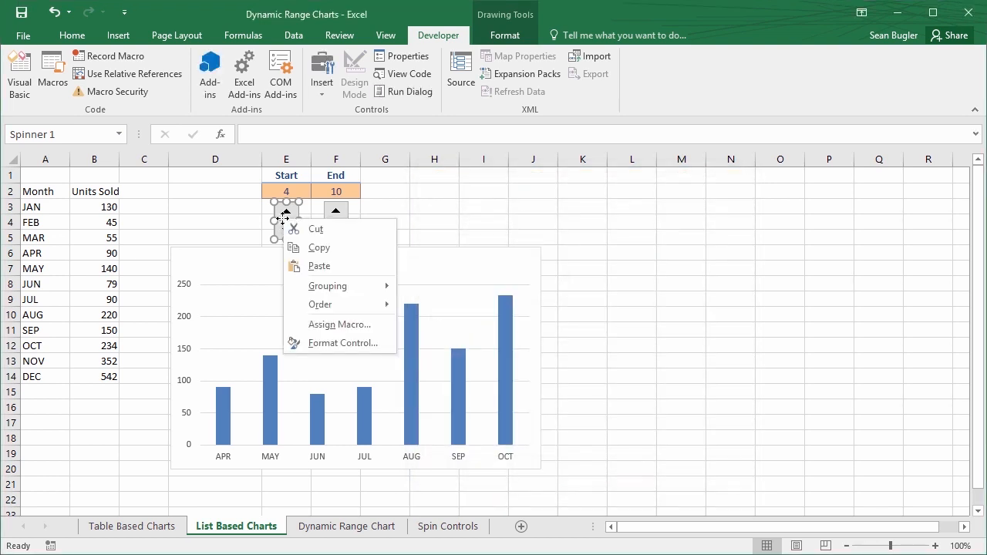
left_click(358, 344)
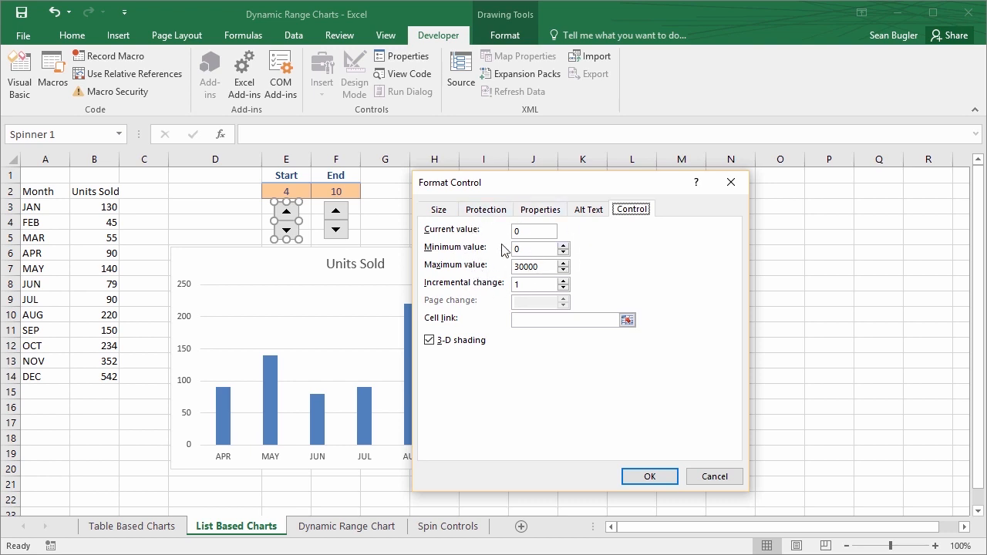
left_click(528, 320)
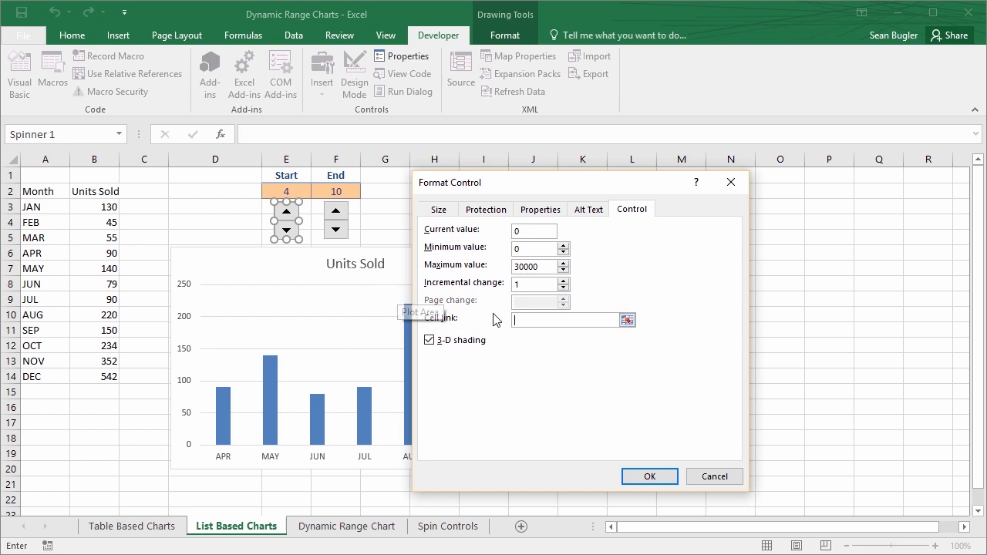
left_click(290, 188)
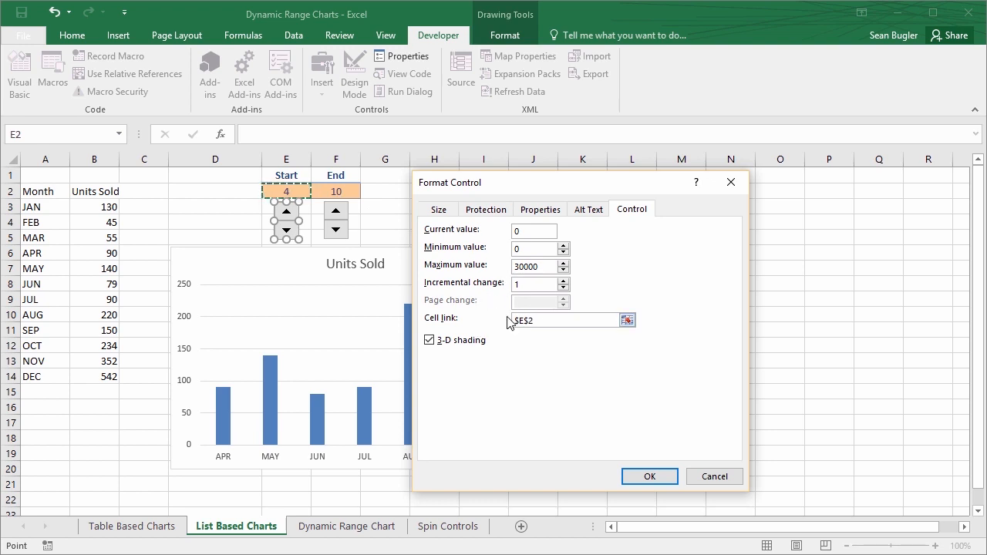
left_click(532, 250)
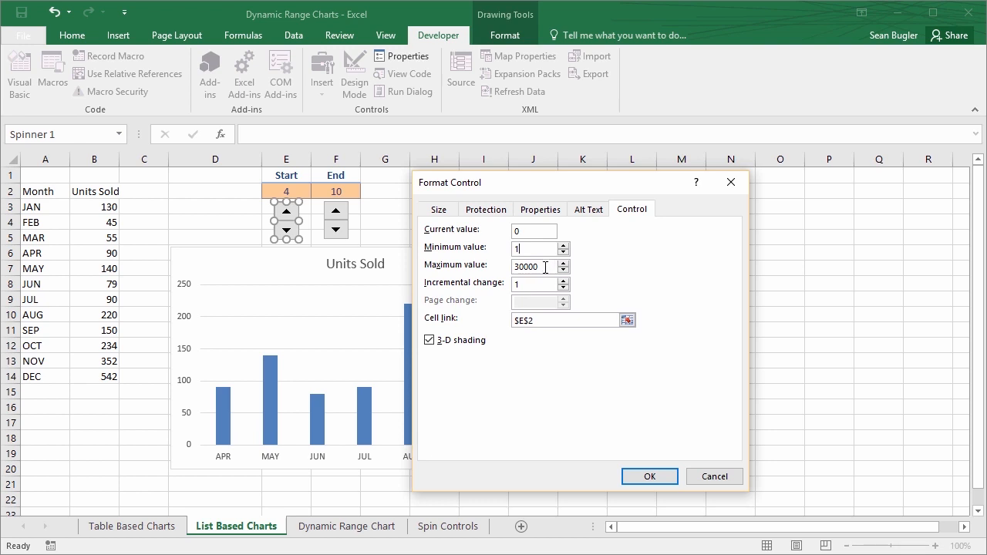
left_click(545, 268)
left_click_drag(545, 267, 466, 268)
type("12")
left_click(527, 268)
left_click(653, 476)
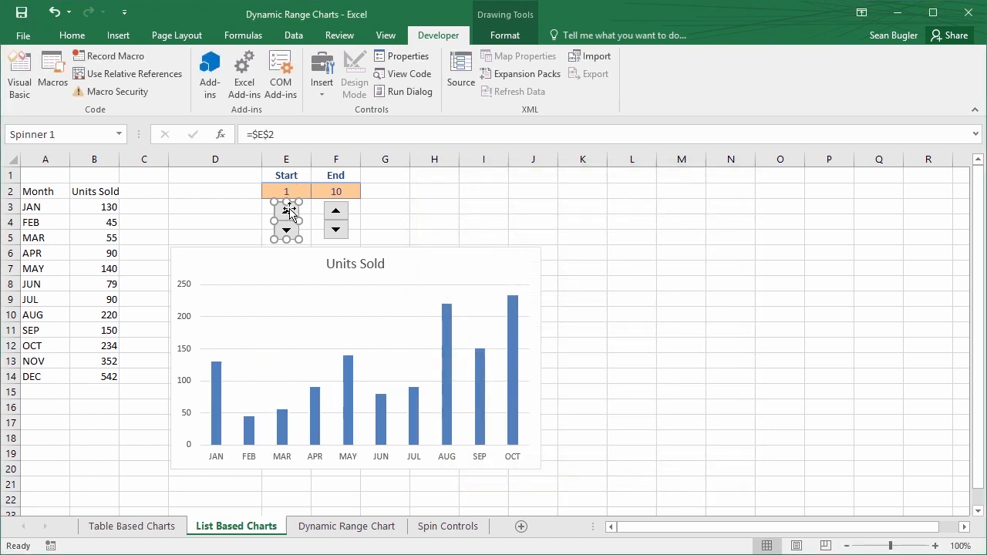
left_click(220, 218)
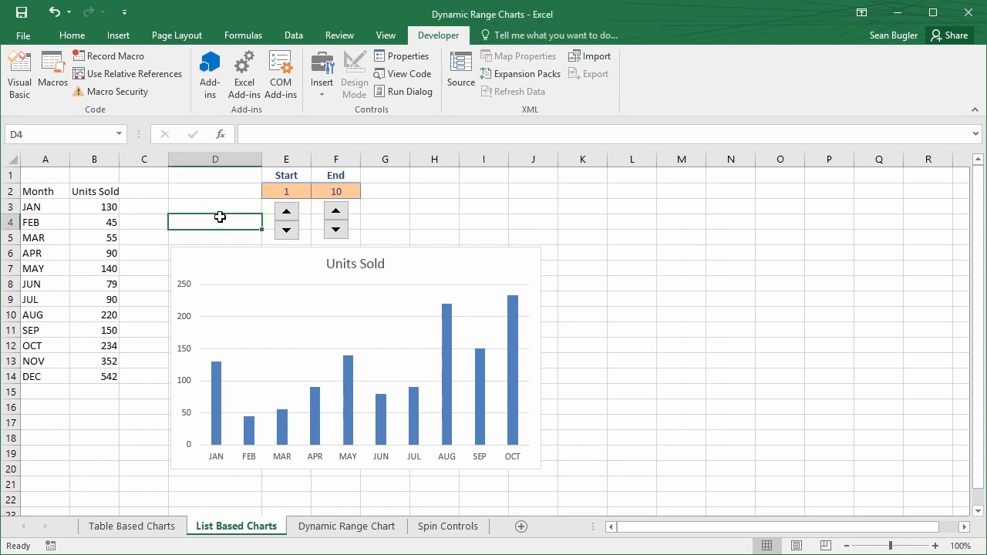
Step: Test the Start spinner by stepping the start month up and down, finishing at 1
left_click(287, 212)
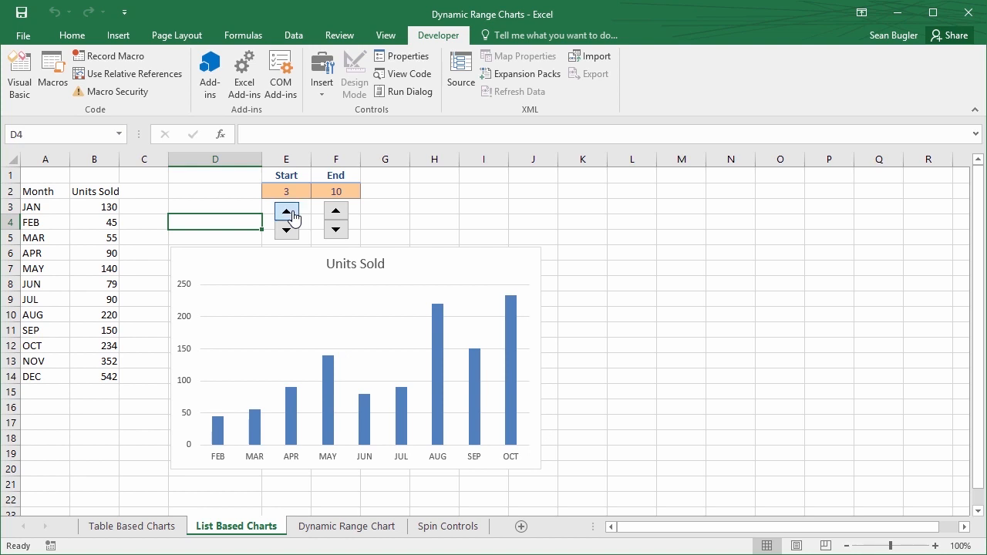
left_click(287, 211)
left_click(286, 212)
left_click(289, 230)
left_click(289, 230)
left_click(288, 230)
left_click(287, 212)
left_click(287, 212)
left_click(288, 230)
left_click(288, 229)
left_click(289, 230)
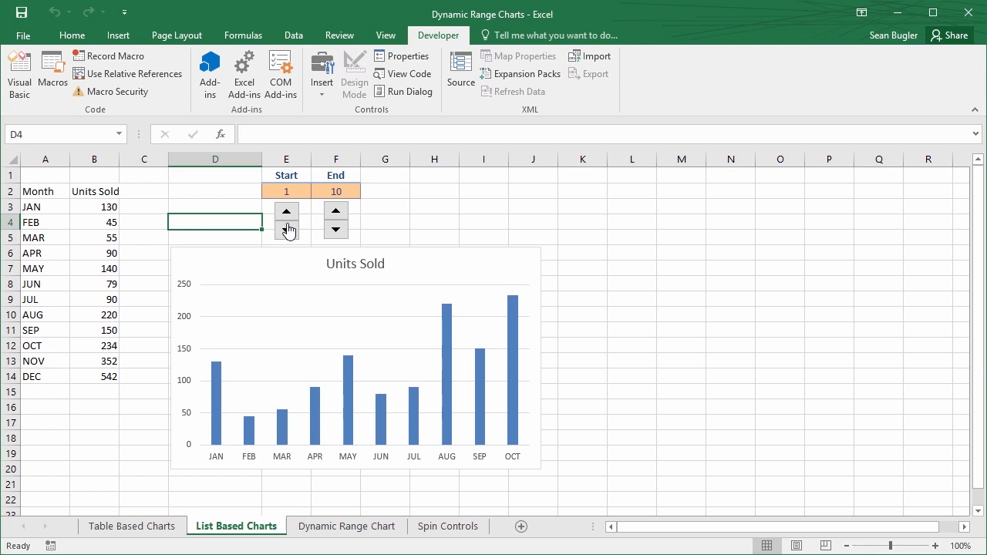
Step: Format the spinner below End with cell link $F$2, minimum value 1 and maximum value 12
right_click(339, 218)
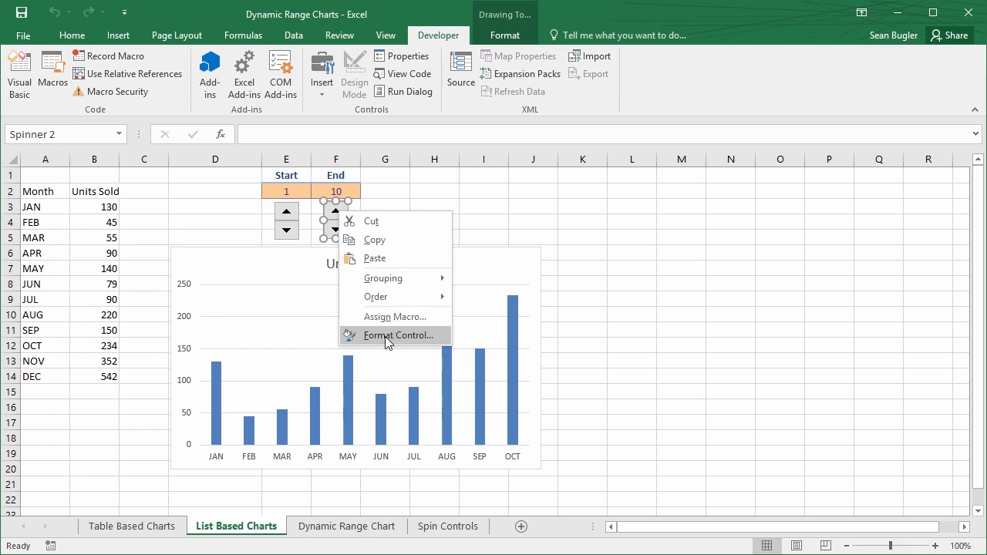
left_click(386, 335)
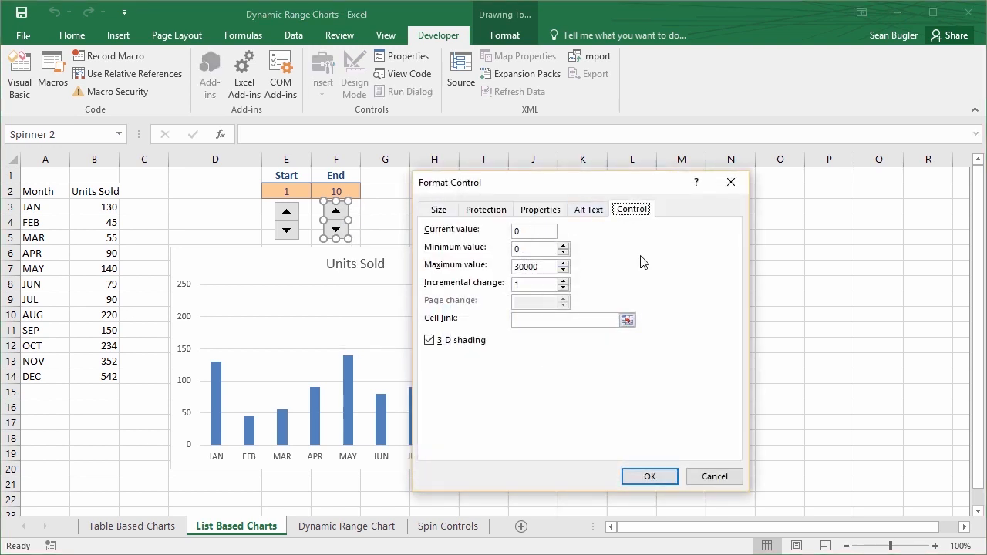
left_click(532, 322)
left_click(336, 191)
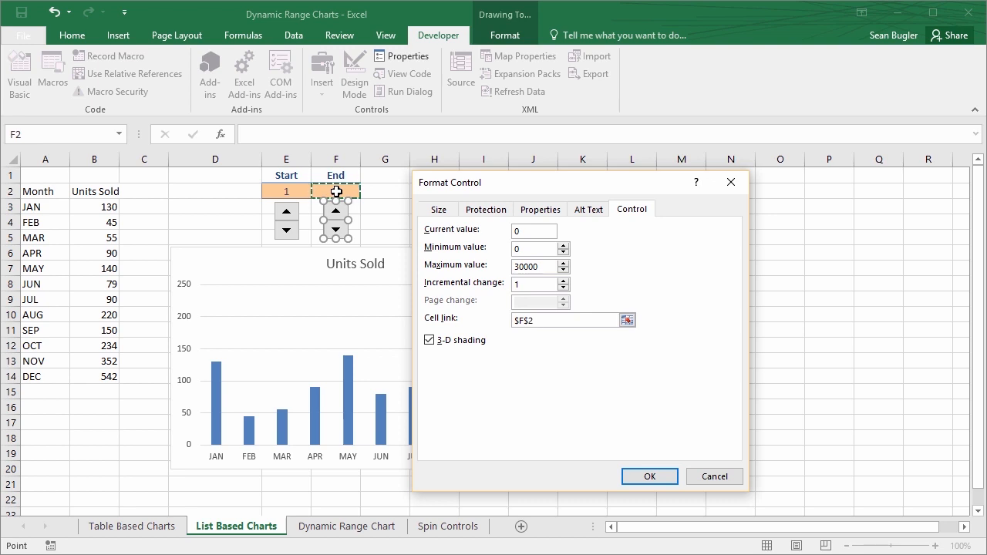
left_click(533, 253)
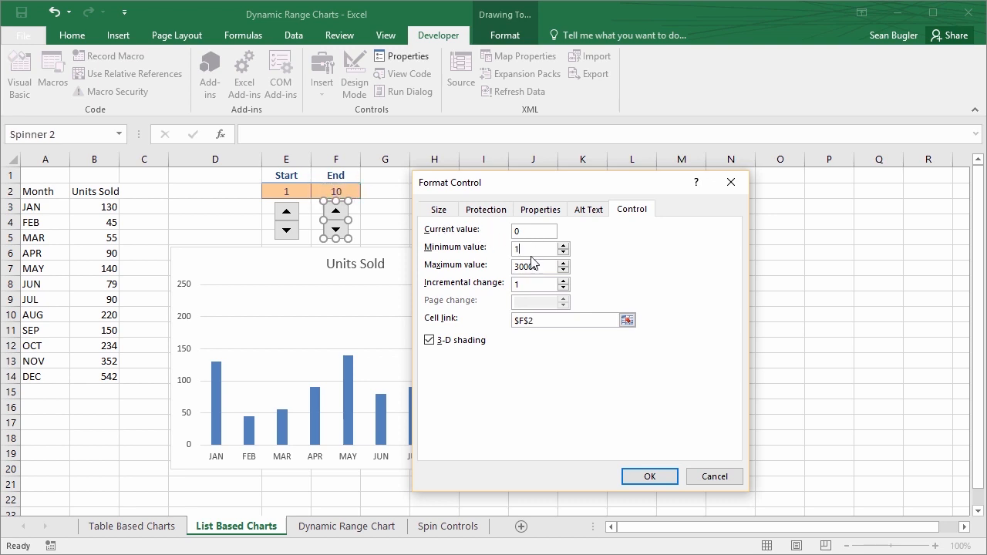
double_click(534, 265)
type("12")
left_click(645, 476)
key("Escape")
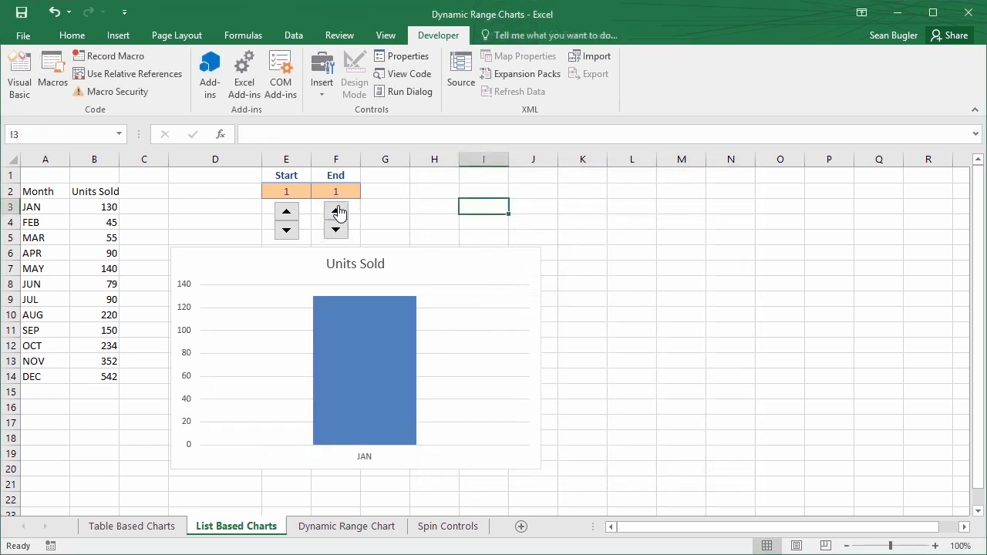
Step: Raise the End value in F2 to 8 with its spinner to extend the charted months
left_click(336, 210)
left_click(336, 211)
left_click(336, 210)
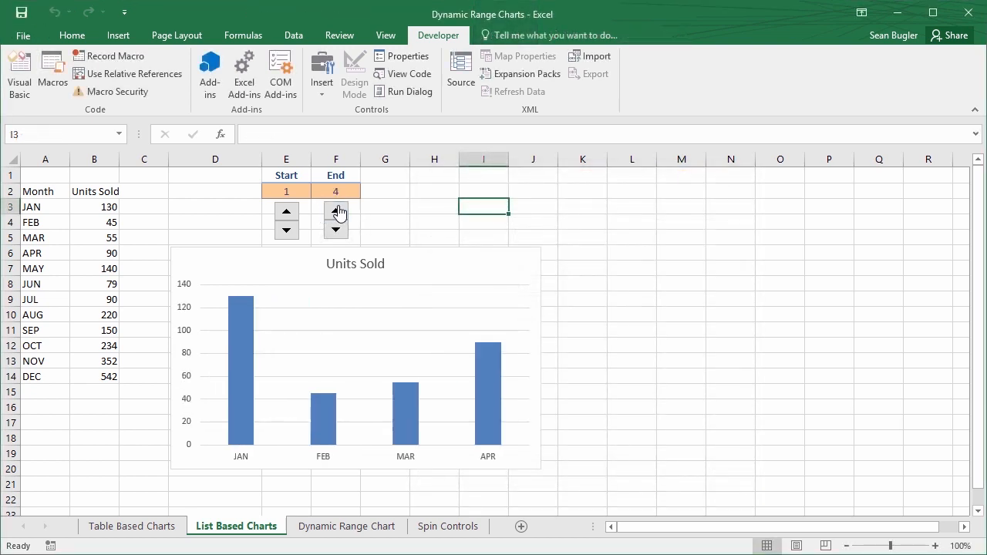
left_click(337, 211)
left_click(337, 211)
left_click(337, 210)
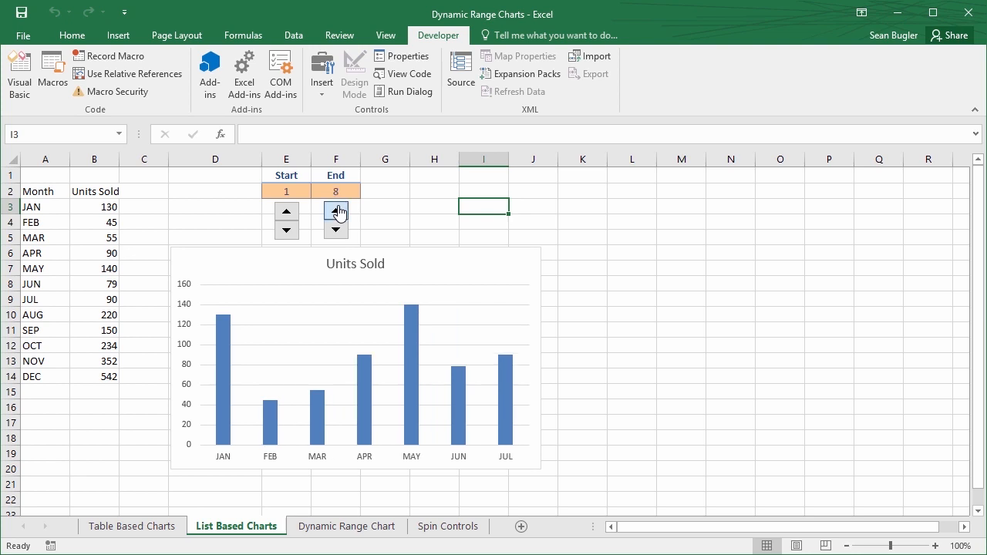
Step: Narrow the Units Sold chart to April through June by setting Start to 4 and End to 6 with the spinners
left_click(337, 210)
left_click(335, 229)
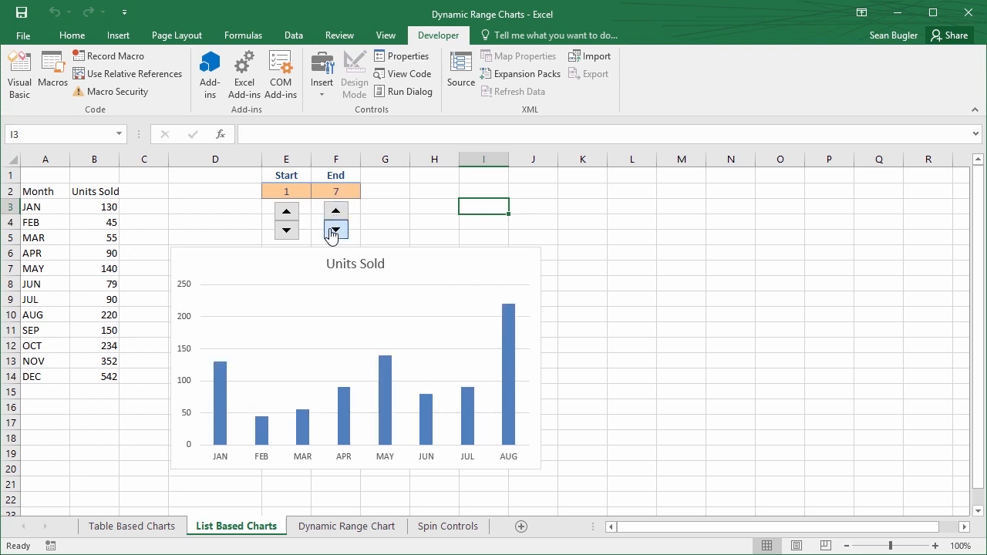
left_click(288, 215)
left_click(288, 214)
left_click(289, 214)
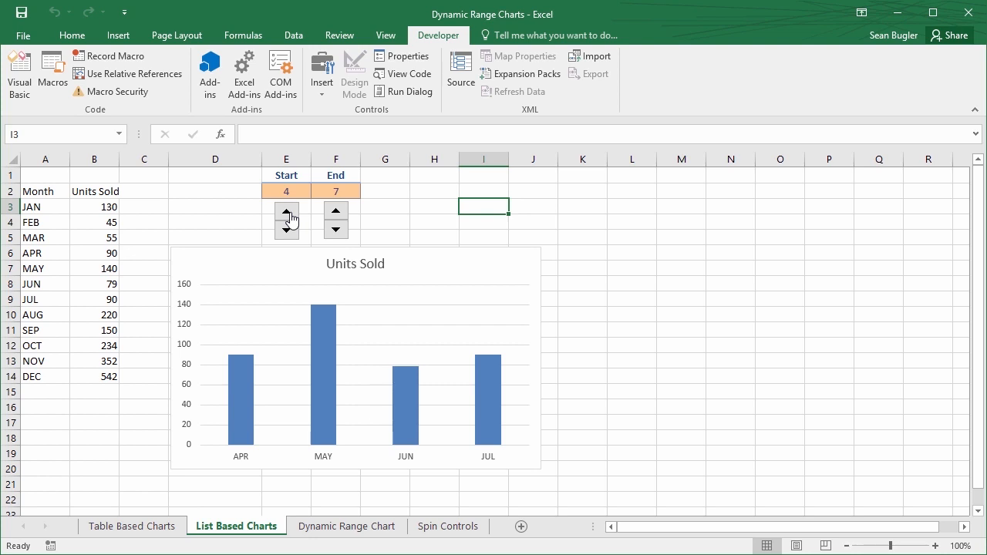
left_click(333, 233)
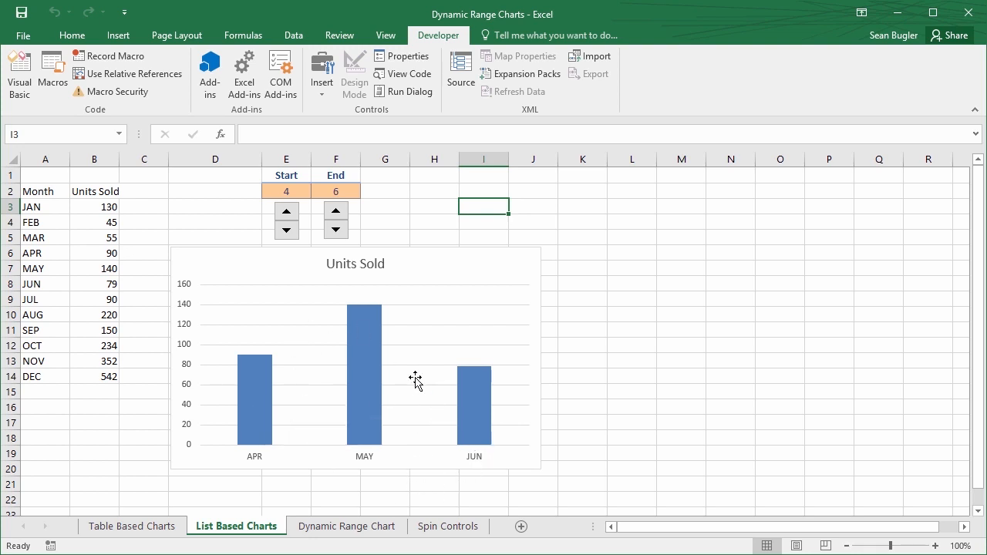
Step: Shift the charted months with the spinners to Start 6 and End 12 so the chart covers June through December
left_click(335, 215)
left_click(336, 216)
left_click(336, 216)
left_click(335, 216)
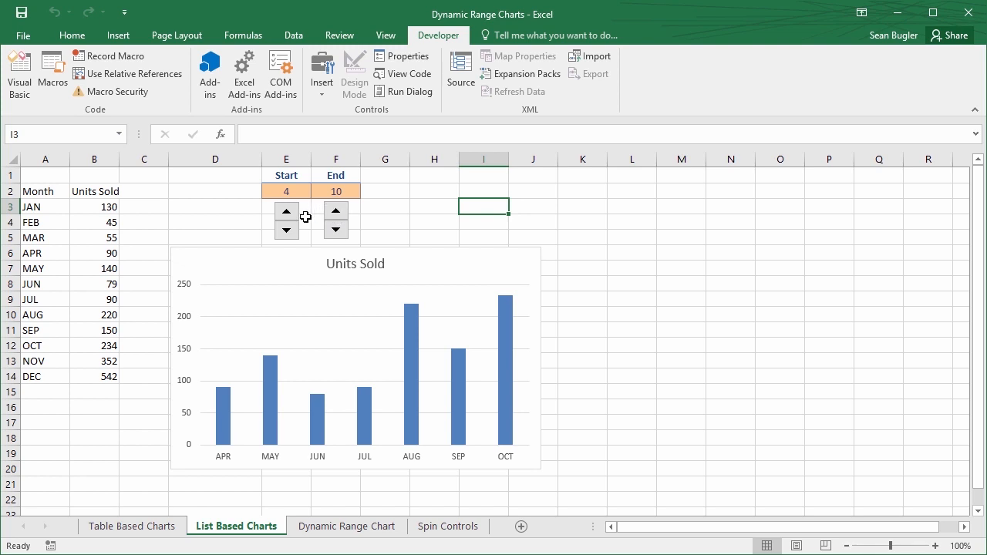
left_click(286, 211)
left_click(286, 211)
left_click(335, 211)
left_click(335, 211)
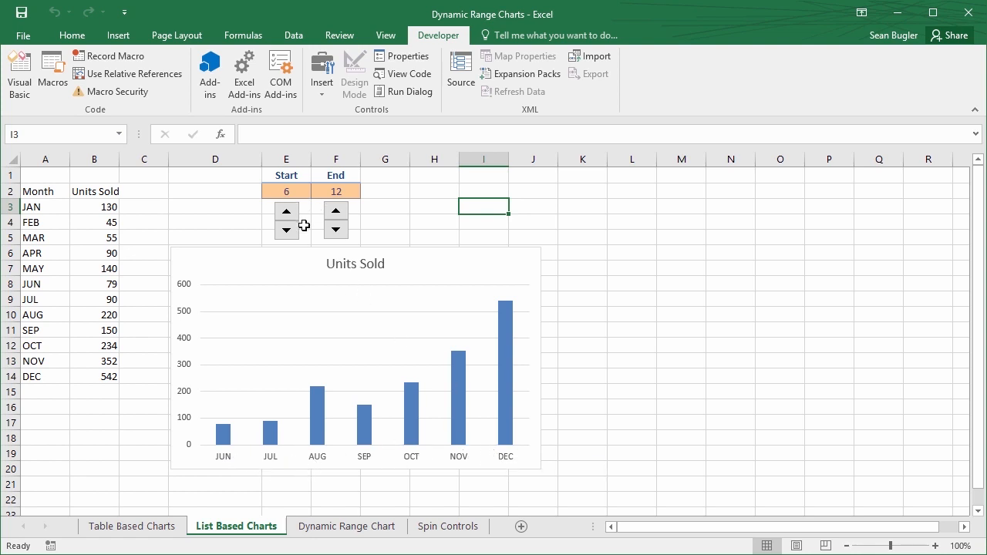
Step: Lower the End month by six and the Start month by five with their spinners
left_click(336, 229)
left_click(336, 229)
left_click(336, 229)
left_click(337, 230)
left_click(336, 229)
left_click(336, 231)
left_click(285, 231)
left_click(285, 231)
left_click(286, 232)
left_click(285, 232)
left_click(285, 232)
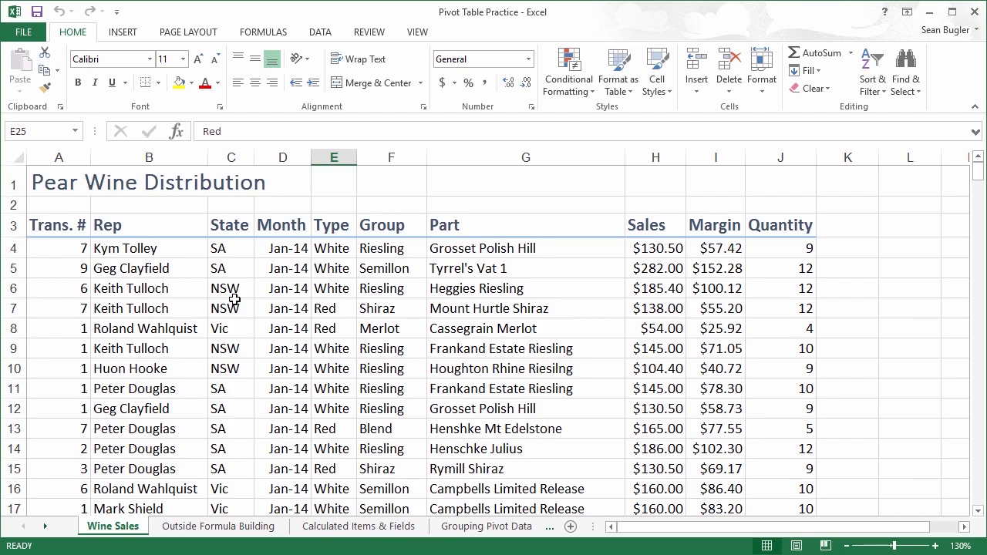
Step: Look through the Wine Sales transactions in the Pivot Table Practice workbook and go to the Outside Formula Building sheet
scroll(231, 301, "down", 10)
scroll(221, 303, "up", 8)
scroll(222, 303, "up", 2)
left_click(235, 526)
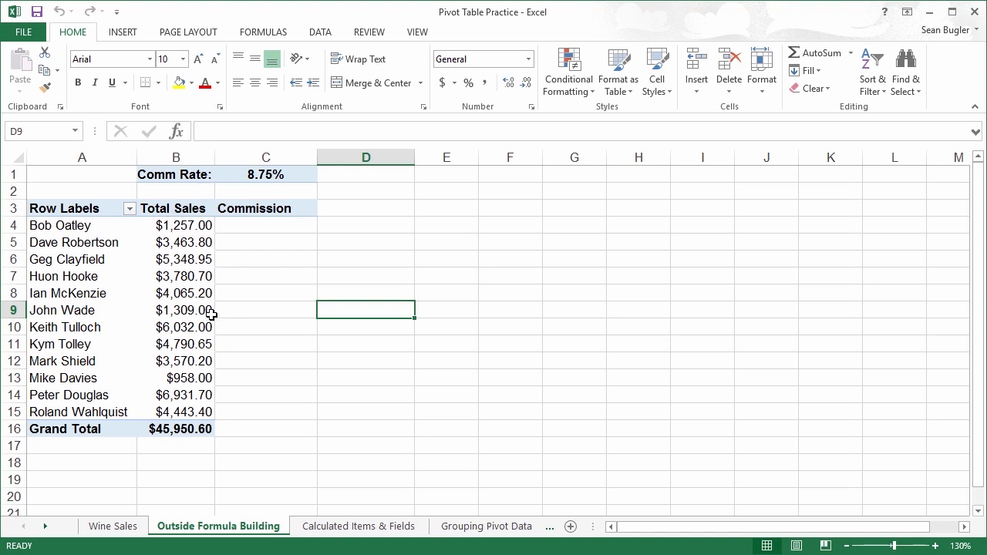
Step: In C4, enter a commission formula multiplying the pivot table's first Total Sales value, referenced through GETPIVOTDATA, by the absolute rate $C$1
left_click(258, 224)
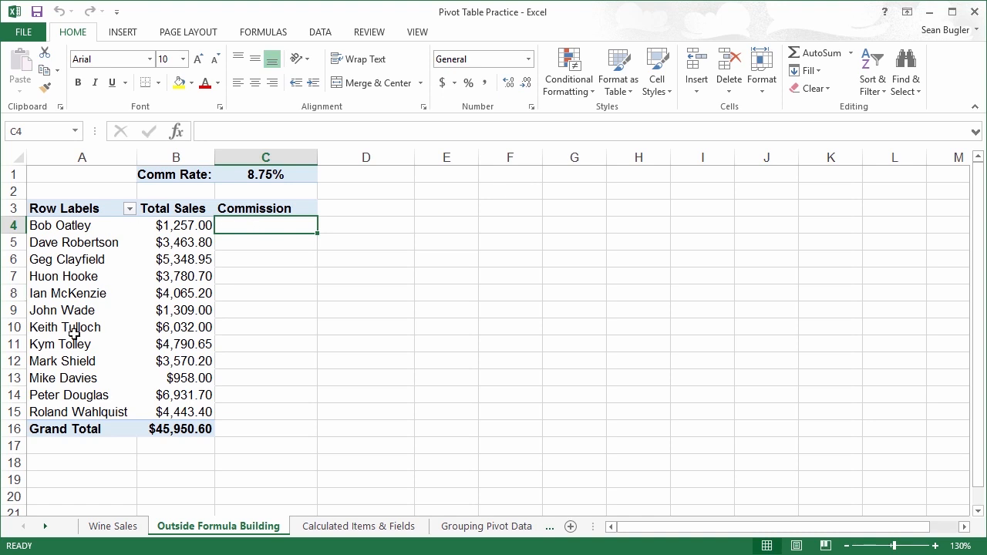
mouse_move(138, 283)
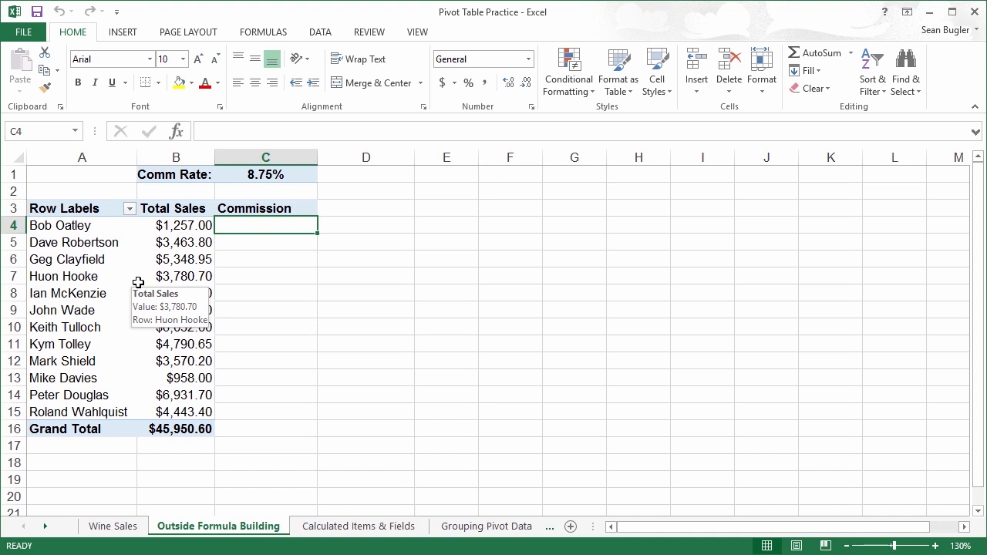
type("=")
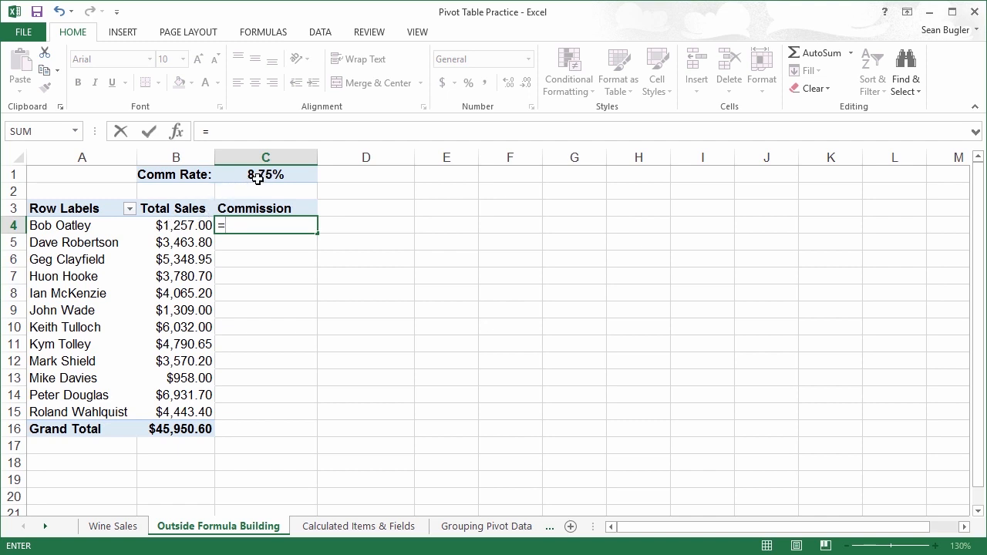
left_click(154, 226)
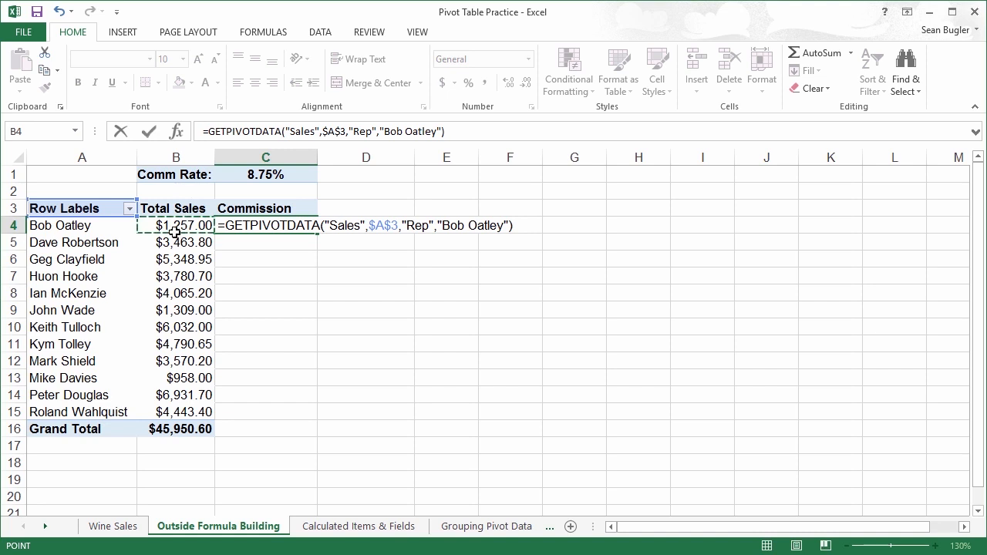
type("*")
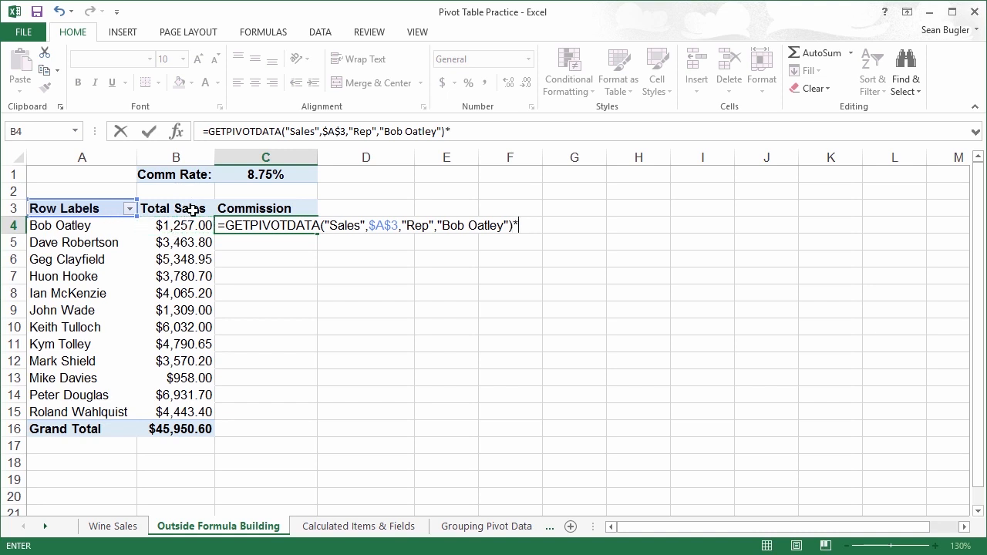
left_click(259, 173)
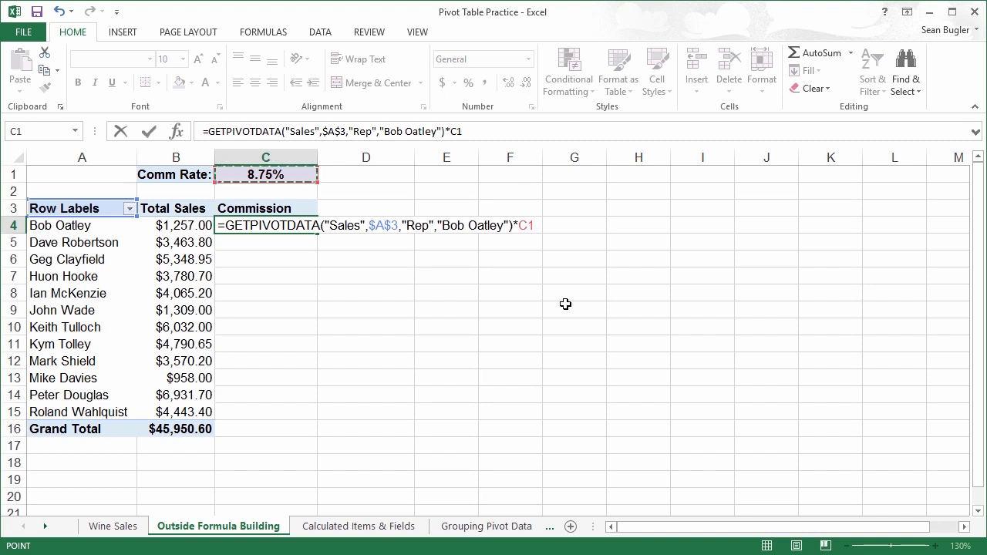
key("F4")
key("Return")
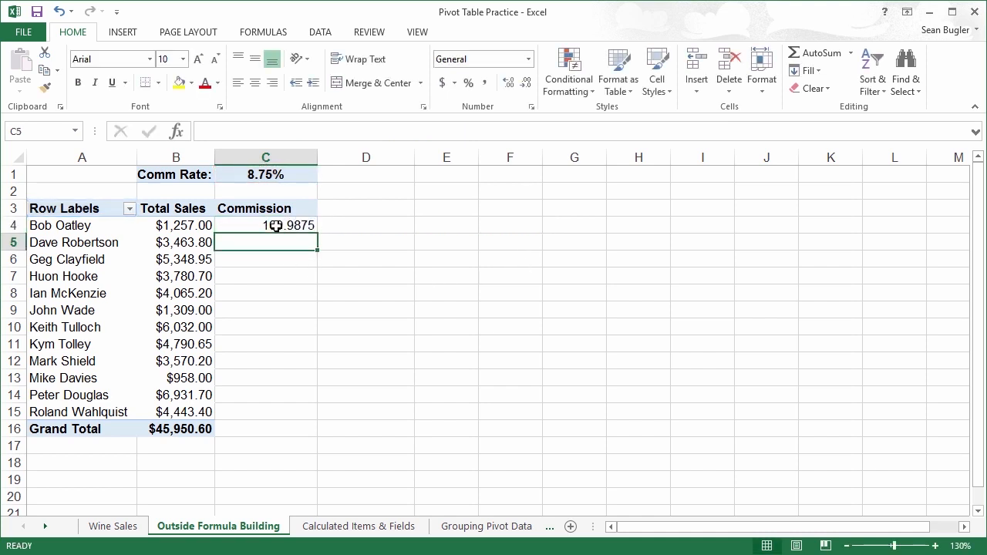
Step: Apply the Currency number format to the Commission cells C4:C16
left_click_drag(276, 226, 287, 422)
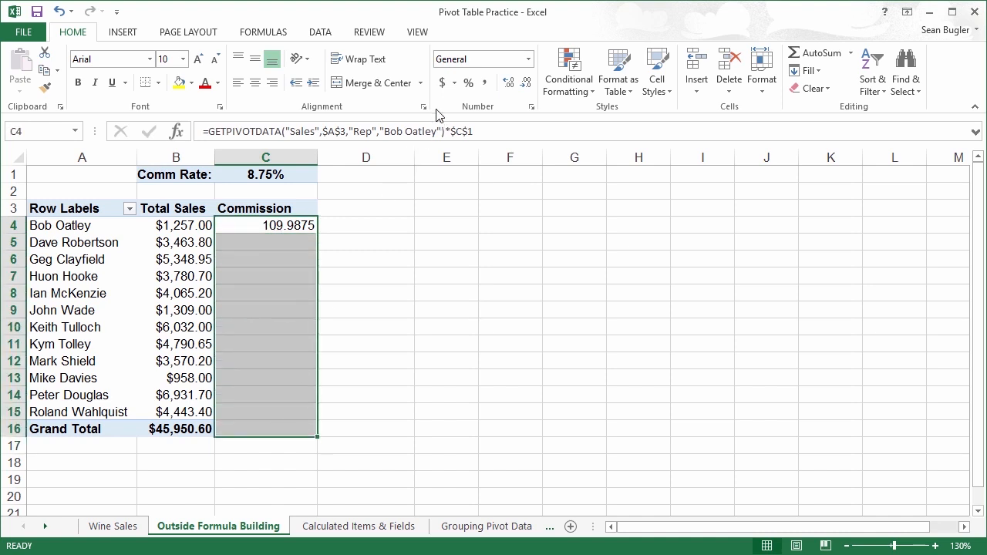
left_click(441, 83)
left_click(528, 60)
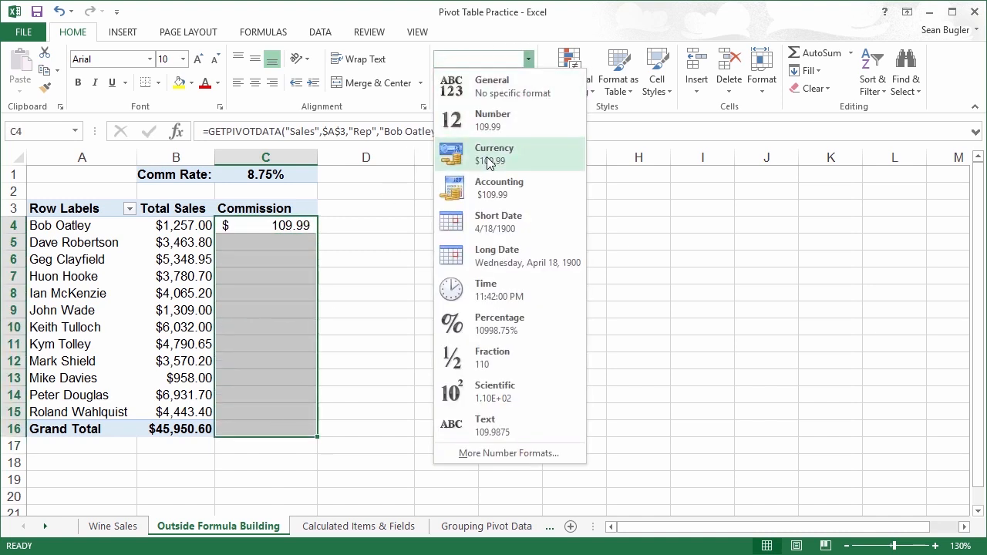
left_click(539, 155)
left_click(323, 242)
Step: Fill the GETPIVOTDATA commission formula from C4 down to C15 and compare the copied formulas down to C8
left_click(247, 225)
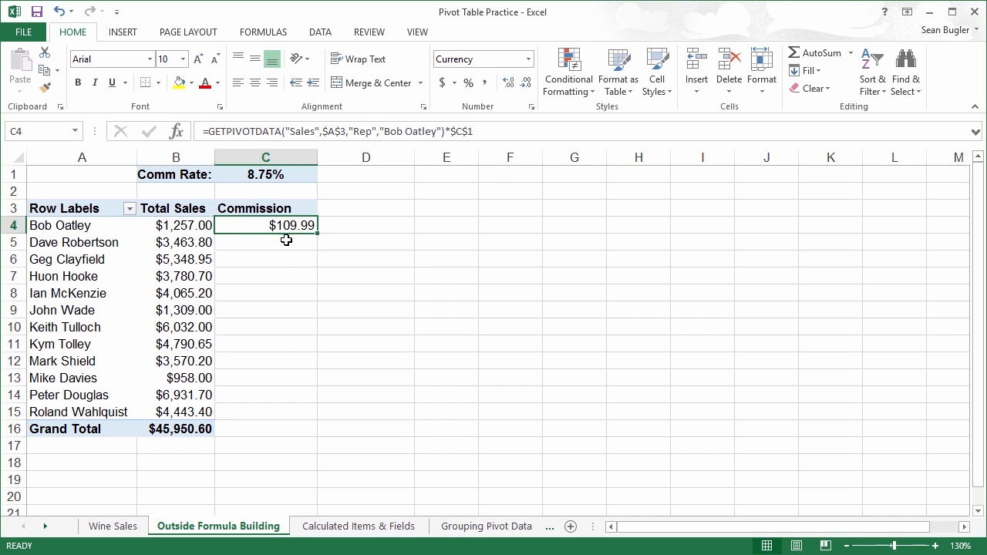
left_click_drag(317, 232, 288, 424)
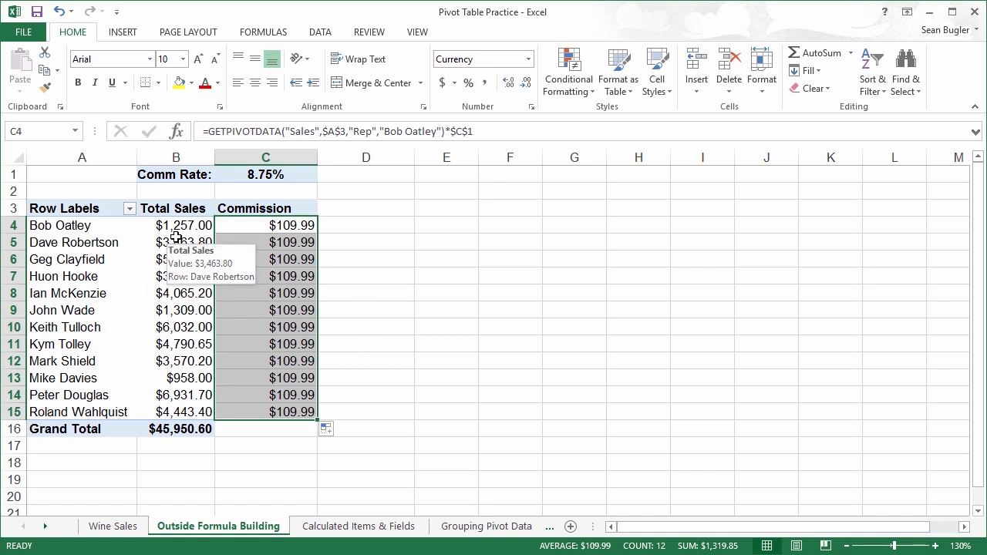
left_click(262, 228)
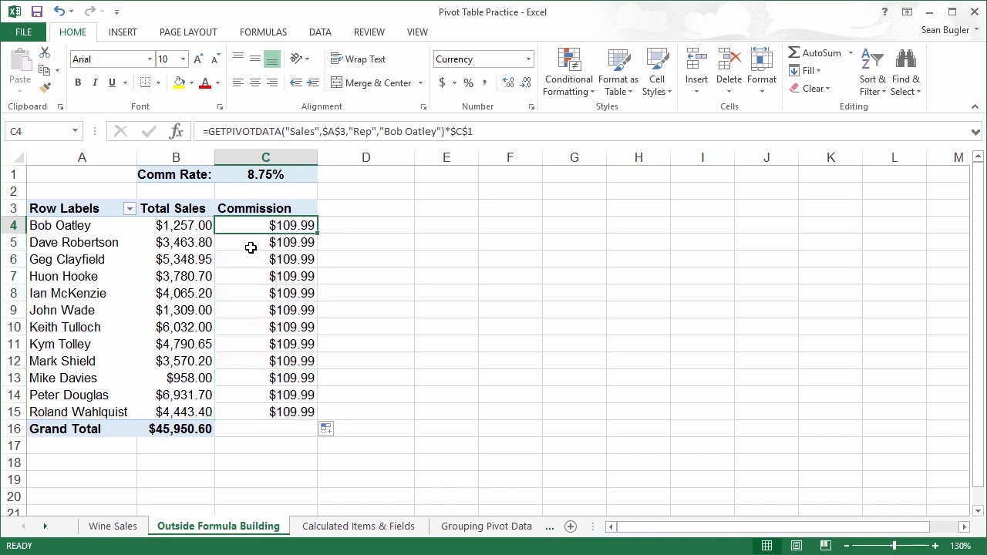
left_click(251, 248)
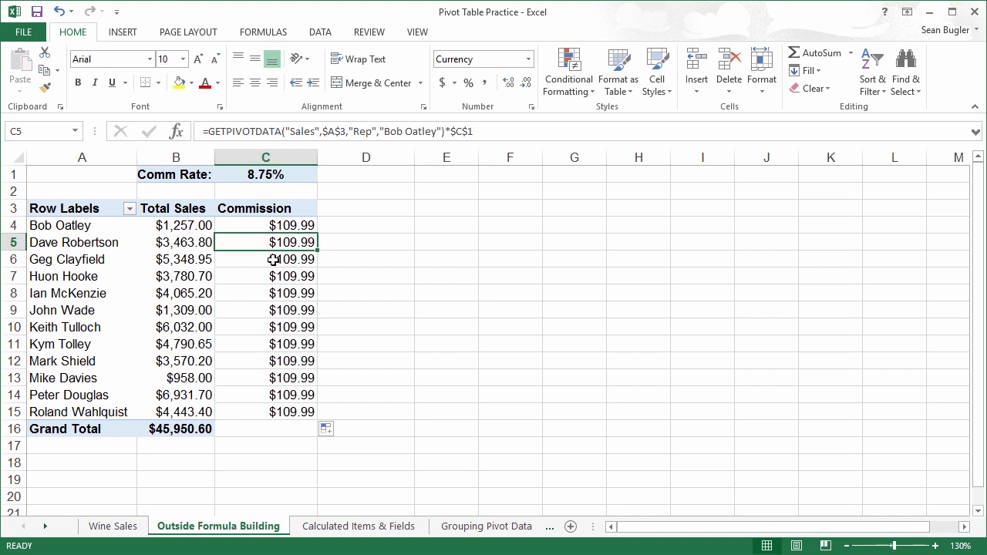
left_click(283, 225)
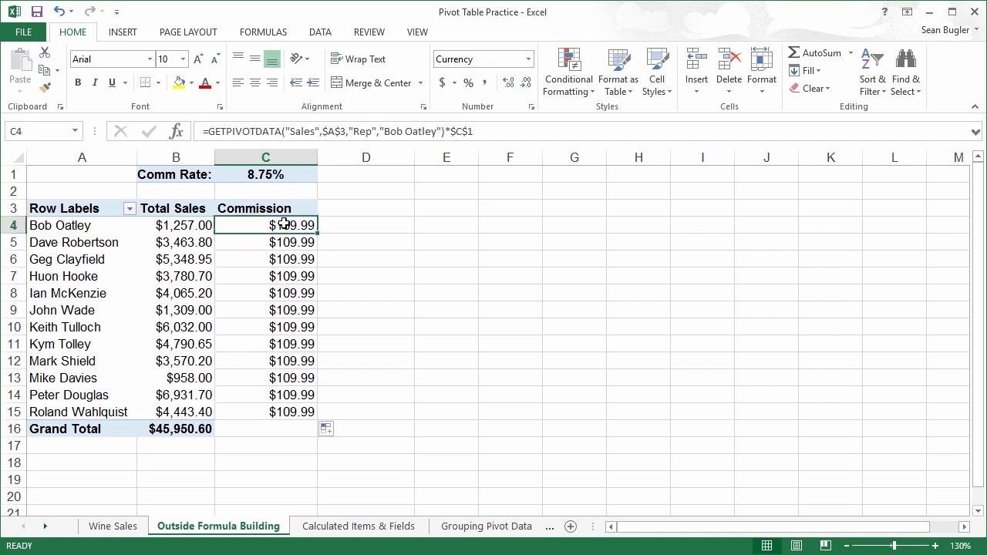
key("Down")
key("Down")
key("Down")
key("Down")
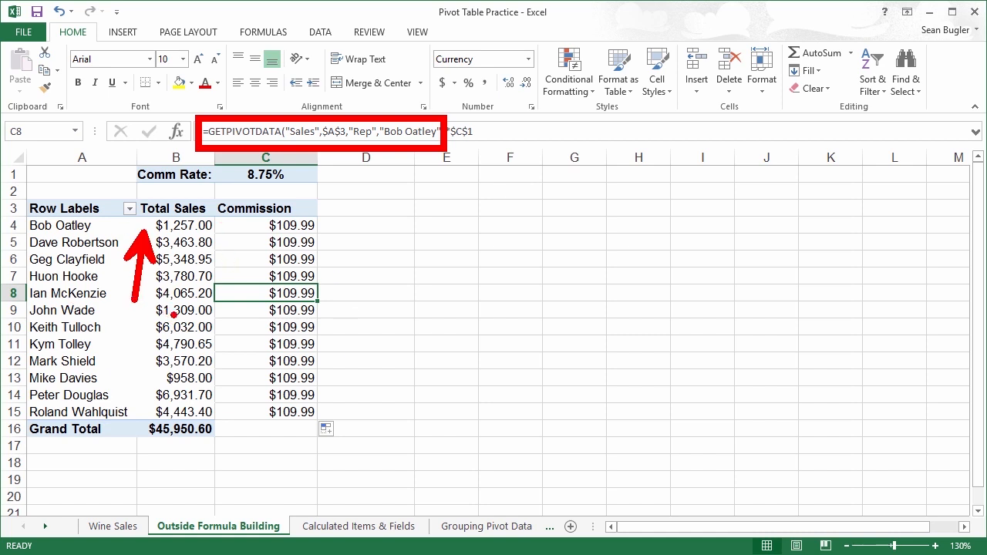
Step: Undo the commission formula fill and clear the GETPIVOTDATA formula from C4
left_click(307, 225)
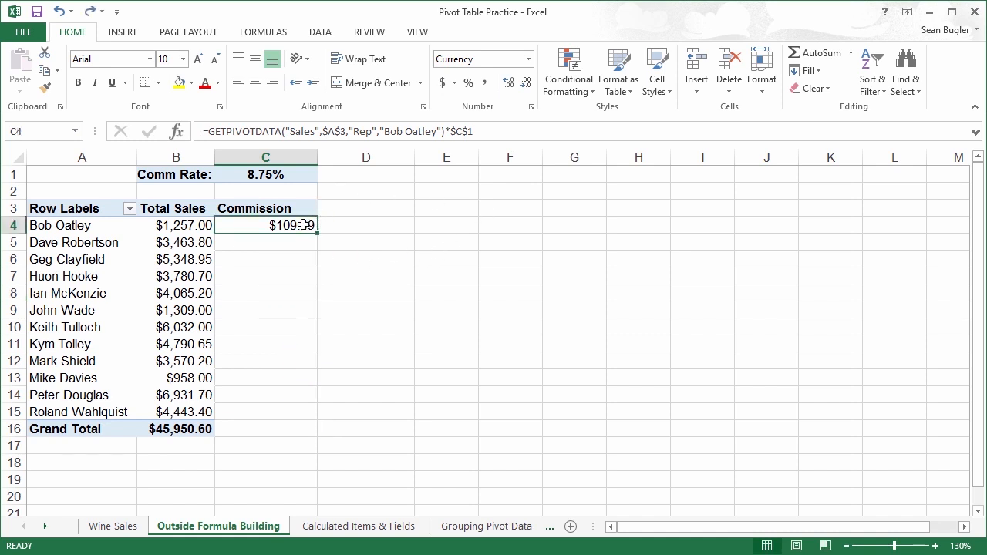
key("F2")
key("BackSpace")
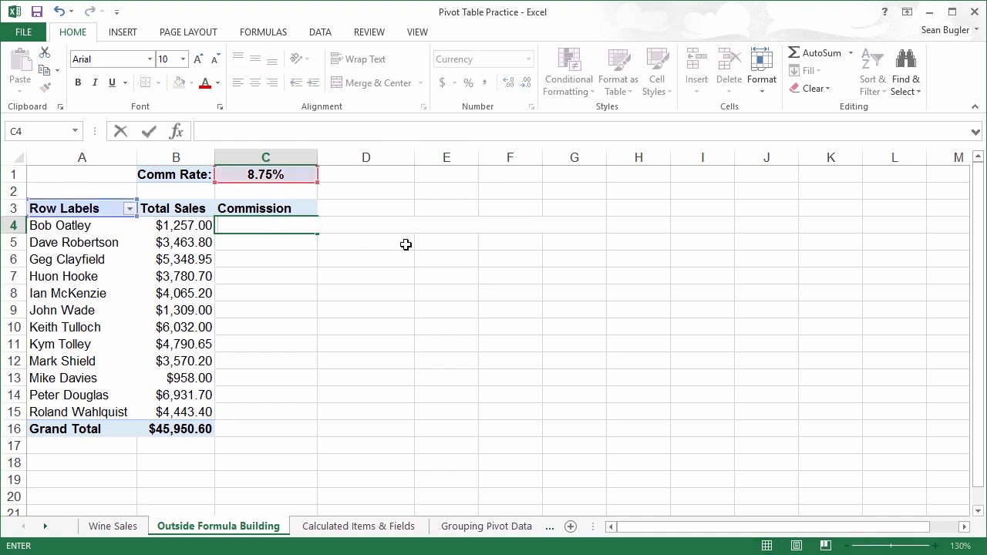
key("Return")
left_click(299, 227)
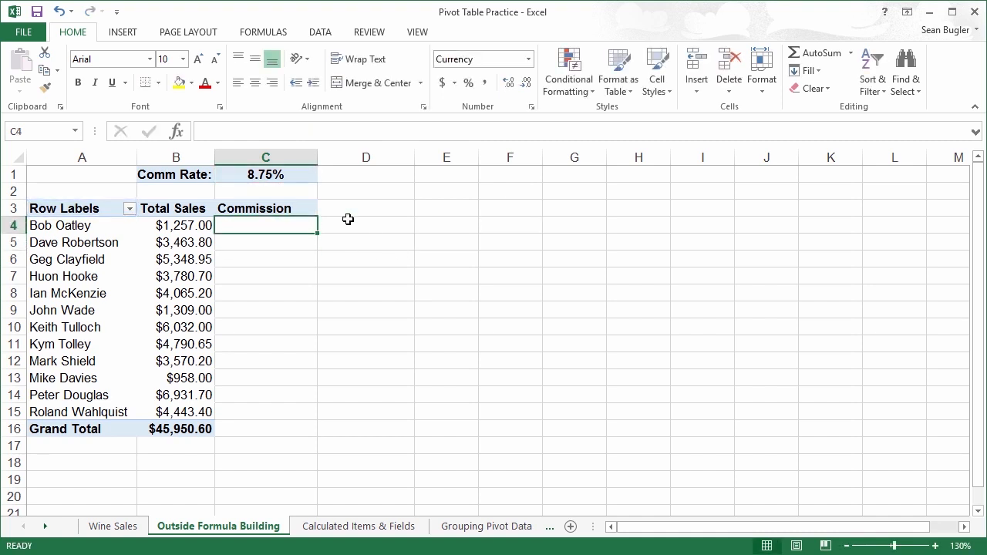
Step: Turn off the Generate GetPivotData option for the sales pivot table
left_click(169, 228)
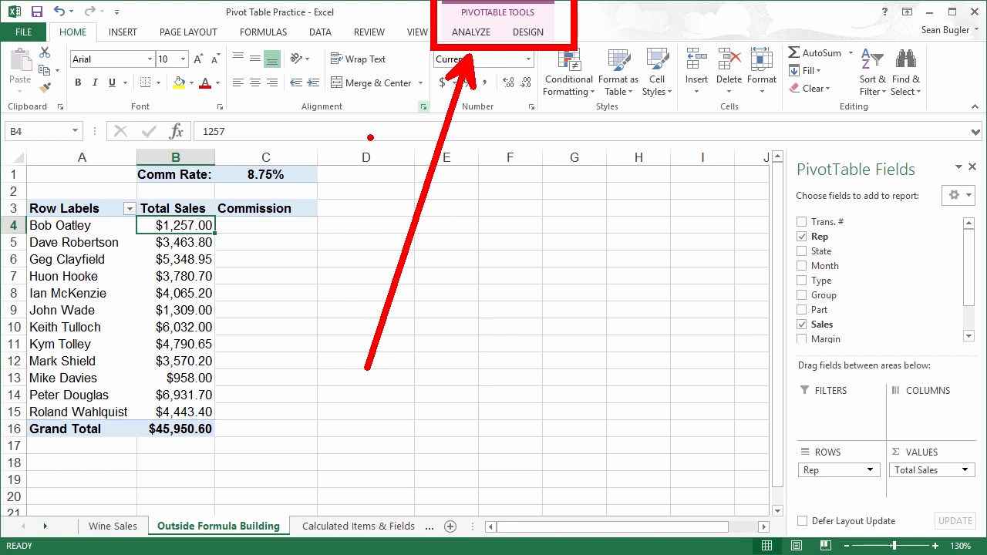
left_click(468, 37)
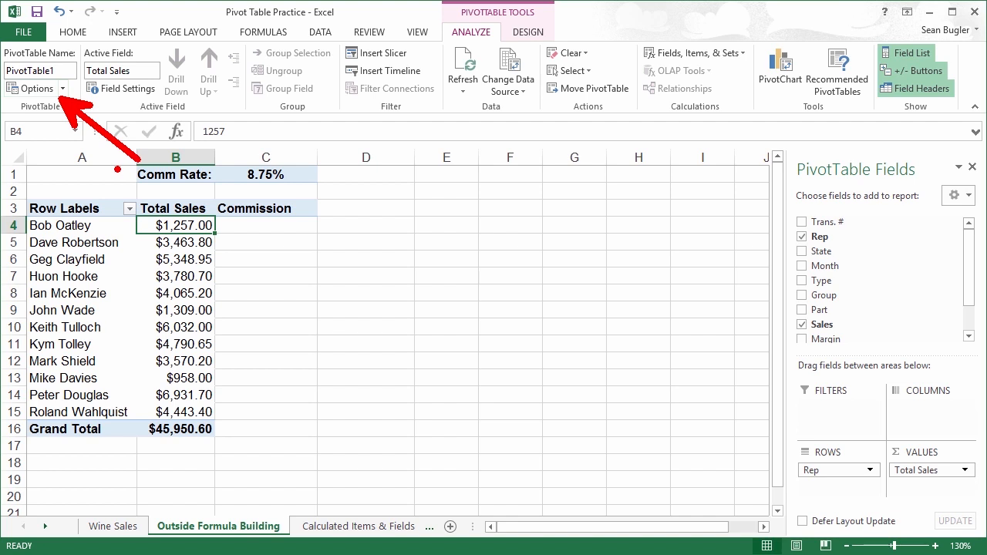
left_click(63, 89)
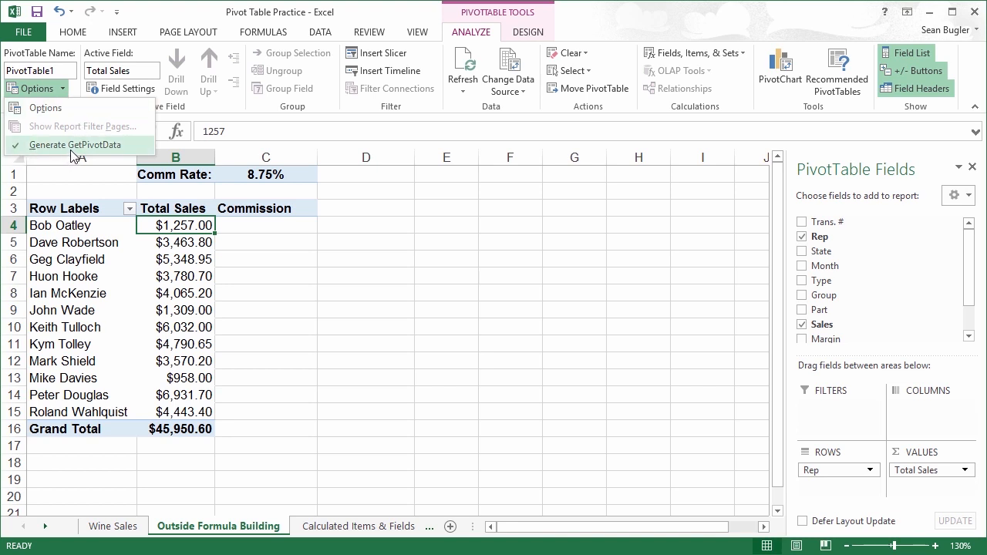
left_click(17, 145)
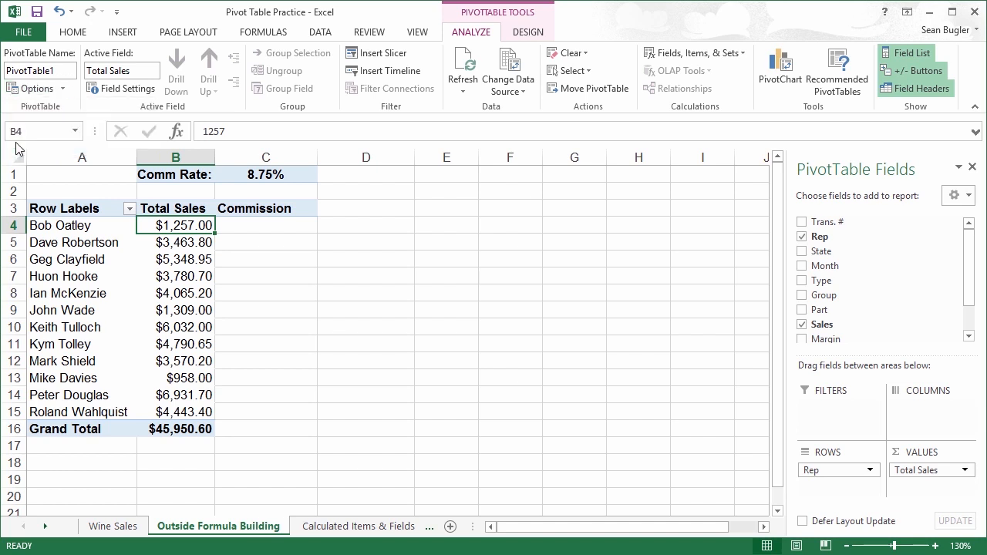
Step: Enter the commission formula =B4*$C$1 in C4, using a plain reference to the first Total Sales value
left_click(235, 223)
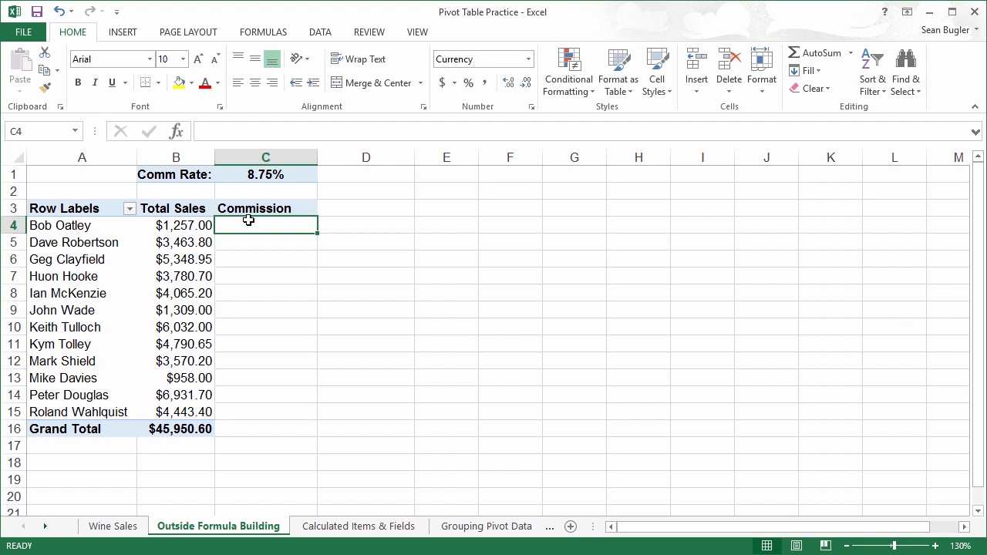
type("=")
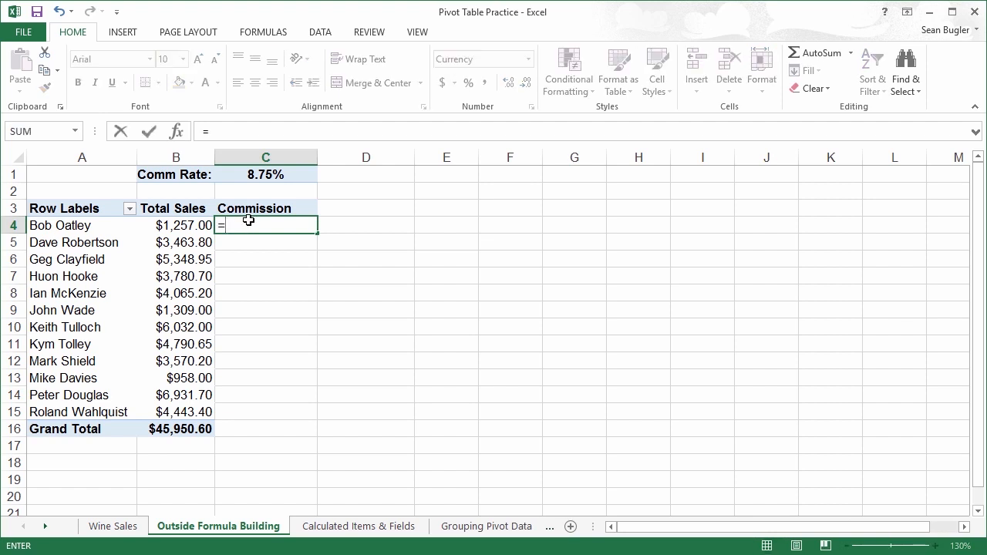
left_click(174, 228)
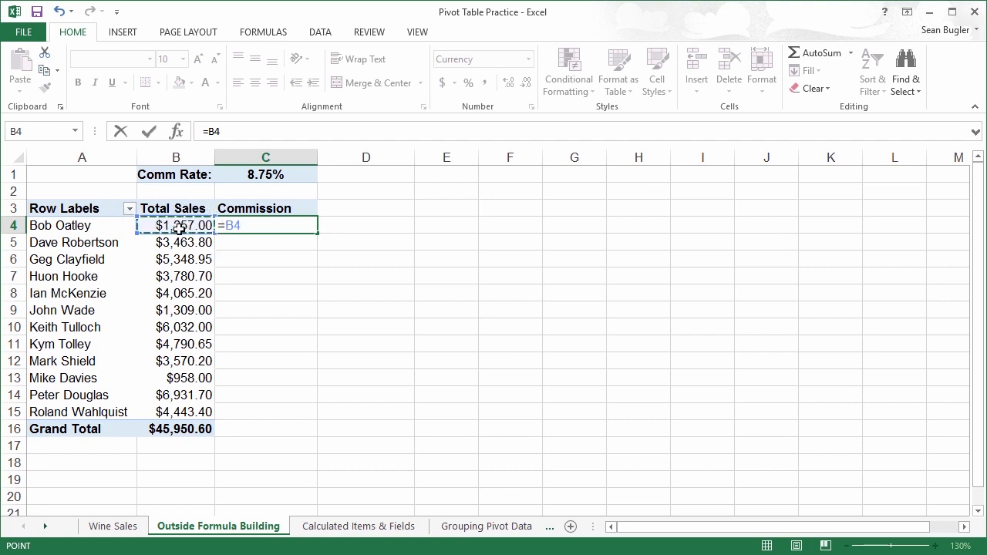
type("*")
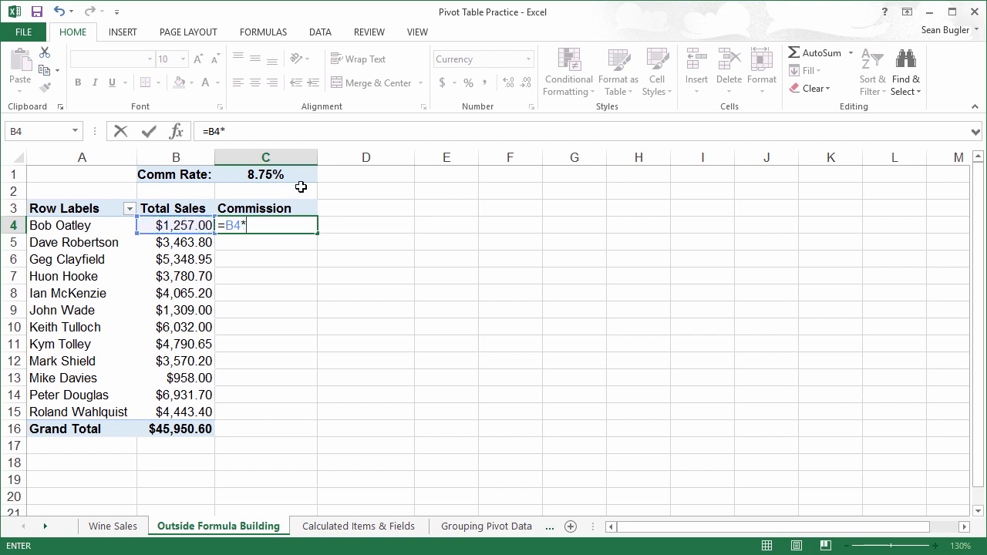
left_click(261, 175)
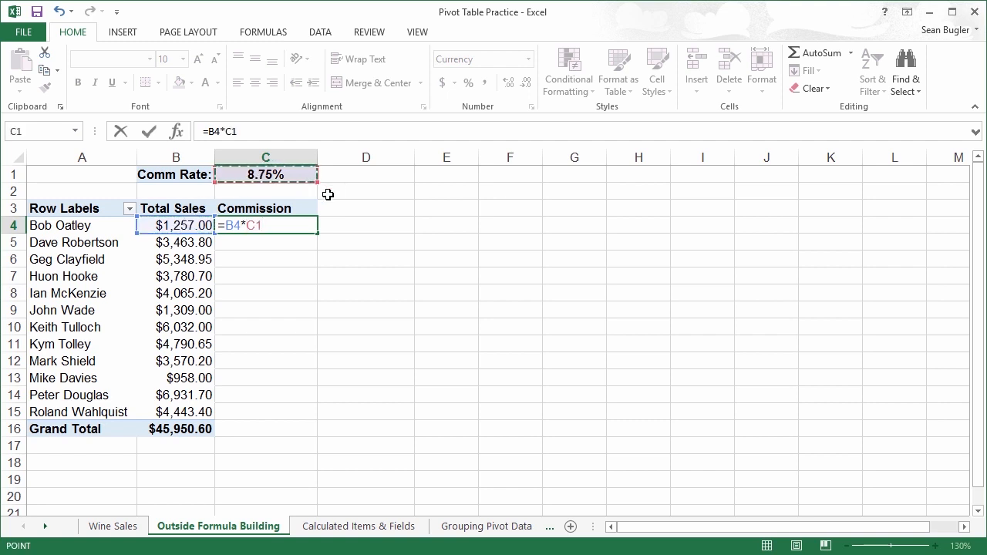
key("F4")
key("Return")
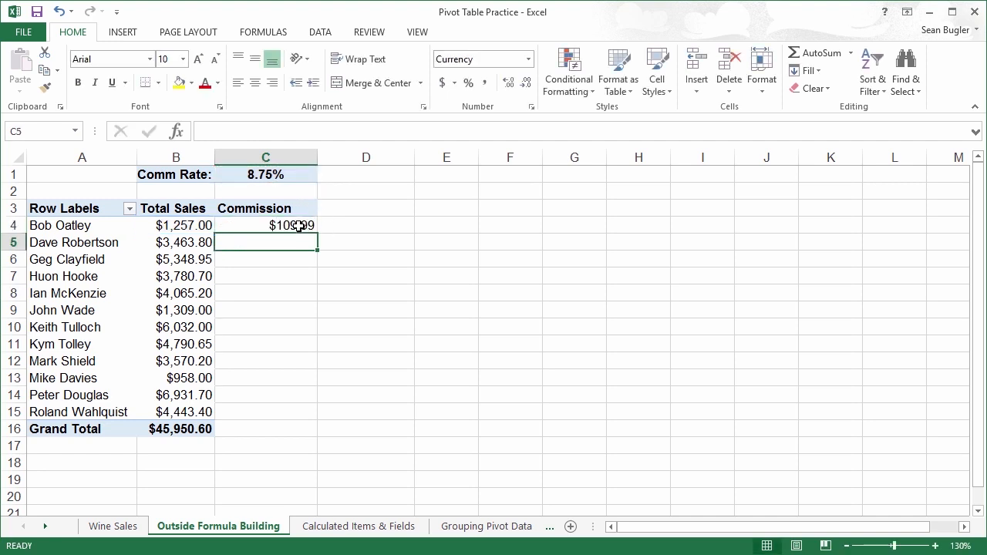
Step: Fill the commission formula from C4 down to C16, through the Grand Total row
left_click(308, 225)
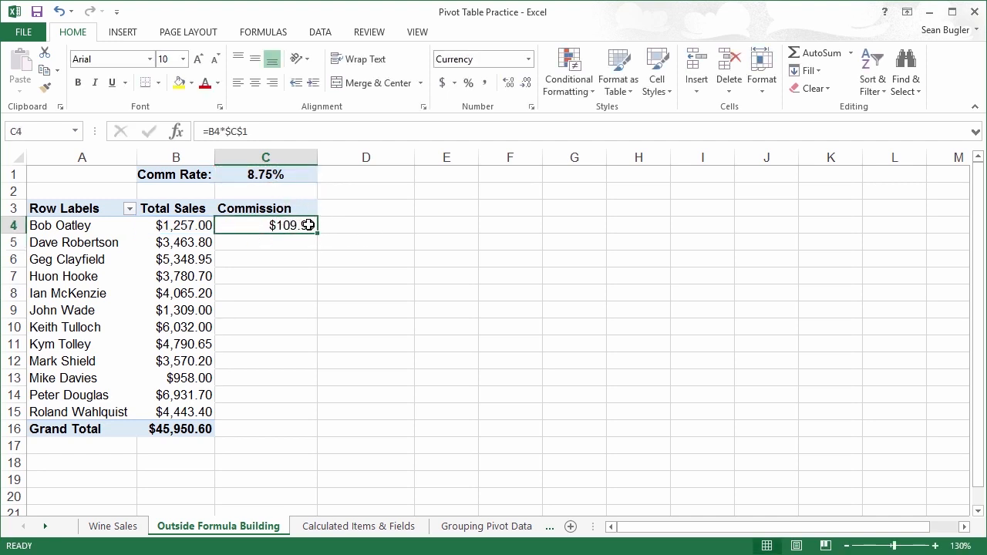
left_click_drag(316, 232, 304, 439)
left_click(373, 219)
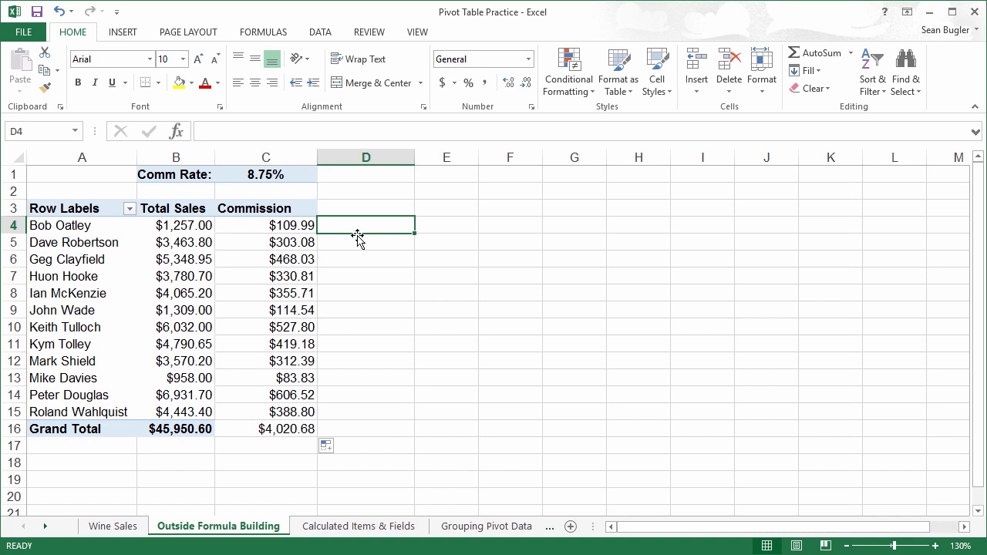
Step: Review the Generate GetPivotData setting in the sales pivot table's options without changing it
left_click(208, 256)
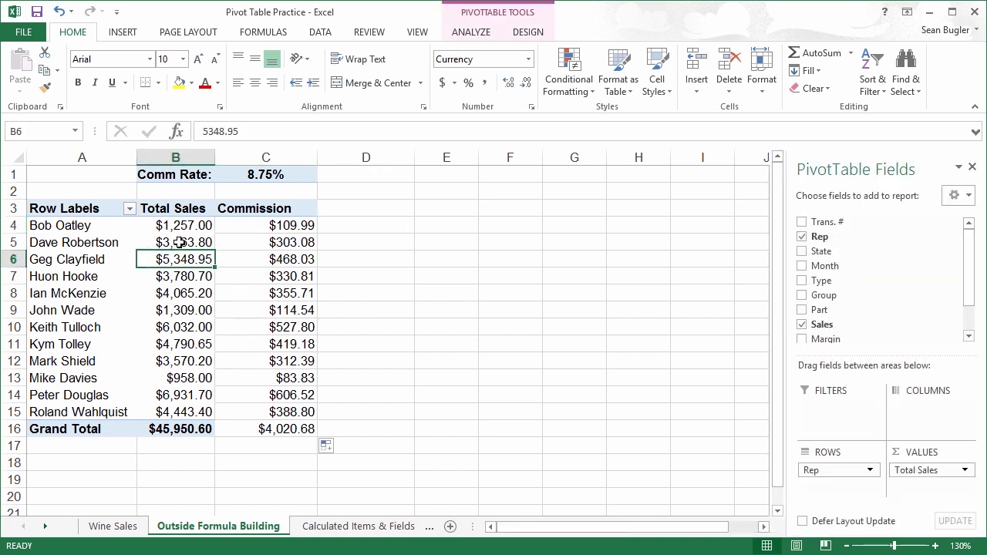
left_click(471, 32)
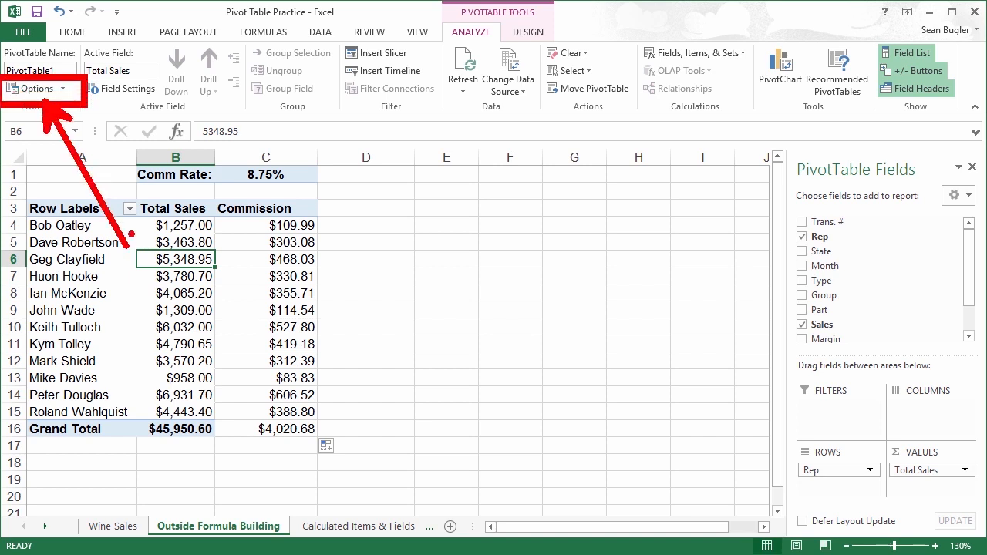
left_click(65, 89)
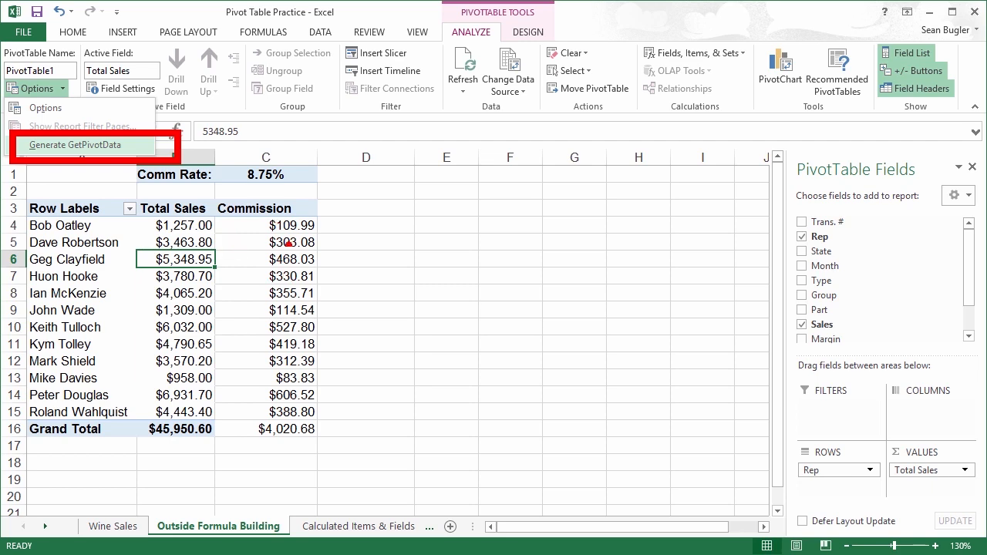
key("Escape")
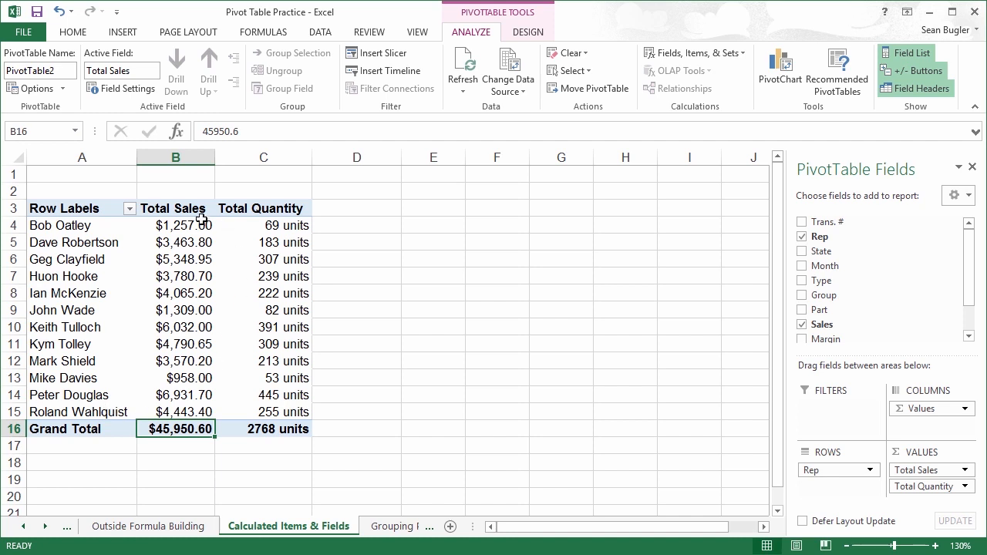
Step: Start a calculated field for the pivot table on the Calculated Items & Fields sheet and begin its formula with =Sales/
mouse_move(197, 252)
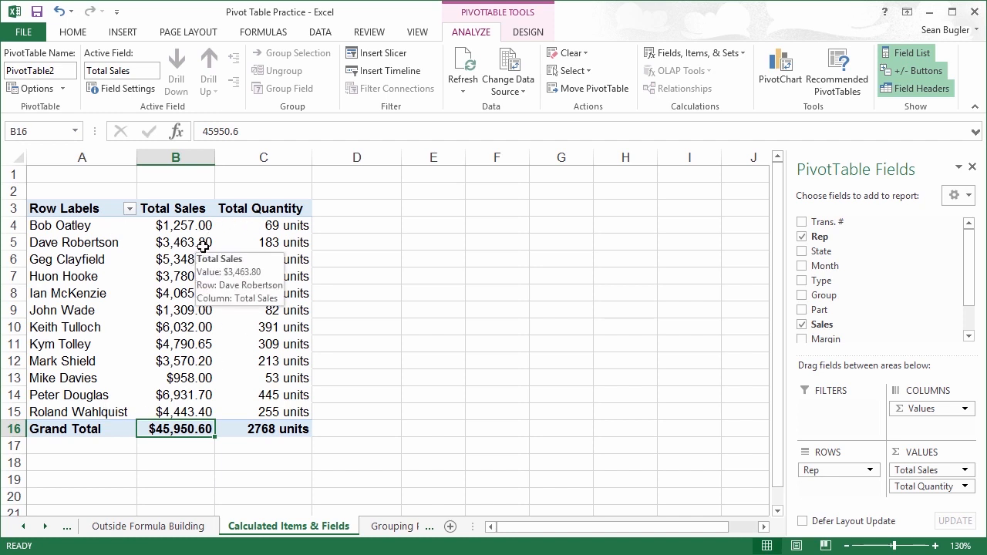
left_click(193, 243)
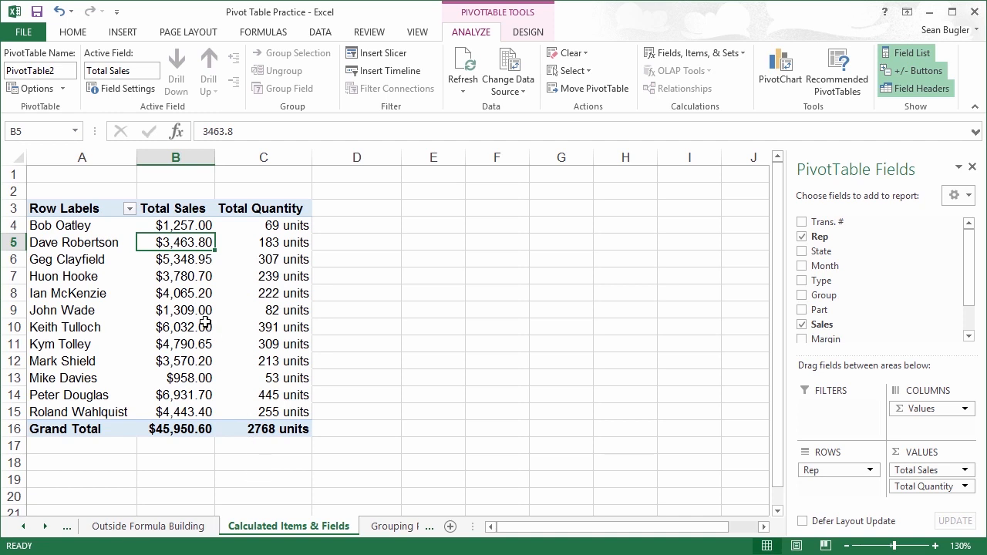
mouse_move(205, 323)
mouse_move(144, 257)
mouse_move(295, 231)
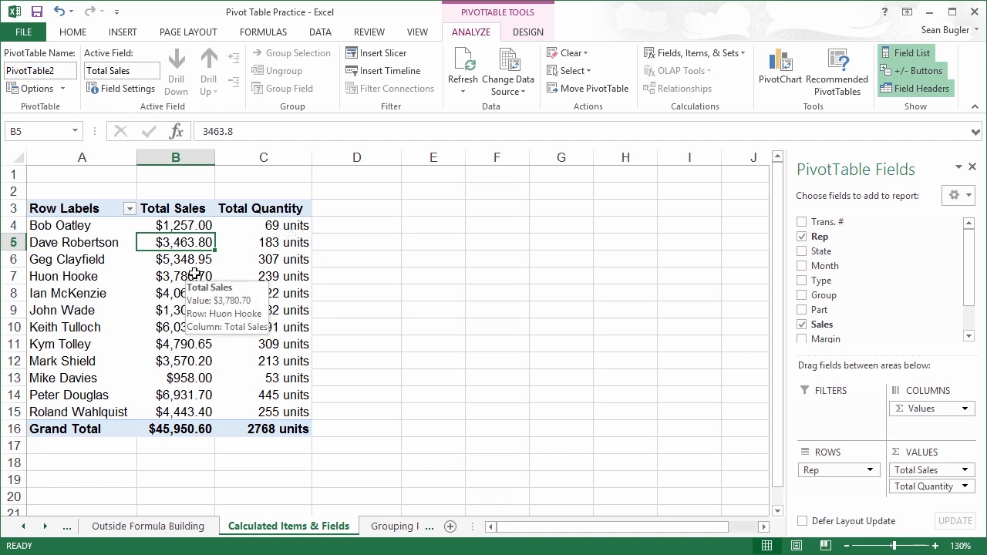
mouse_move(200, 263)
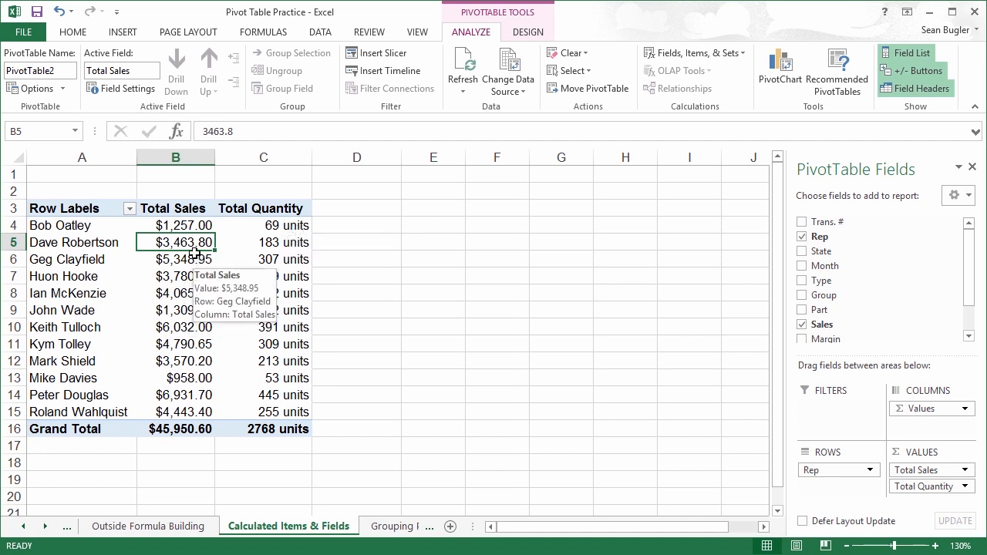
mouse_move(238, 227)
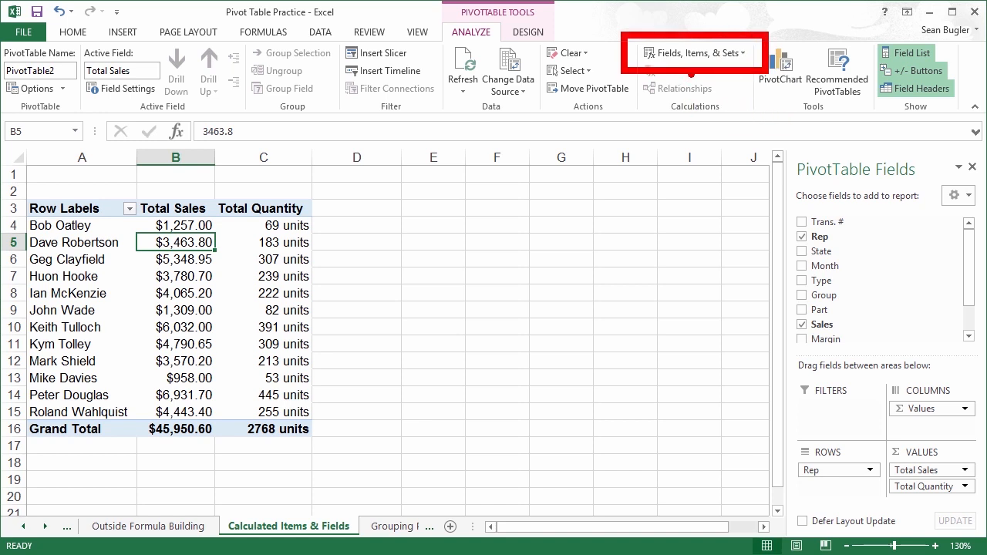
left_click(698, 53)
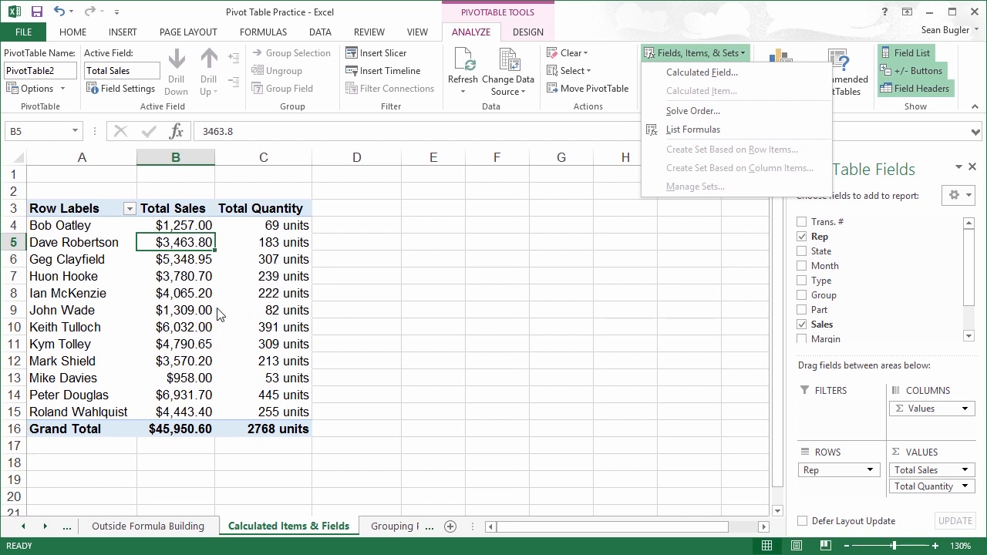
mouse_move(256, 294)
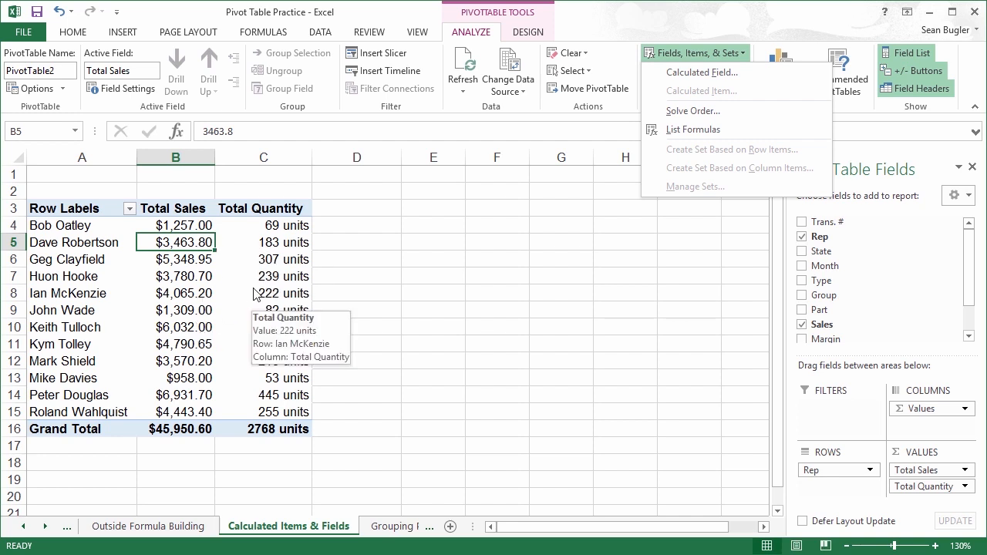
mouse_move(208, 296)
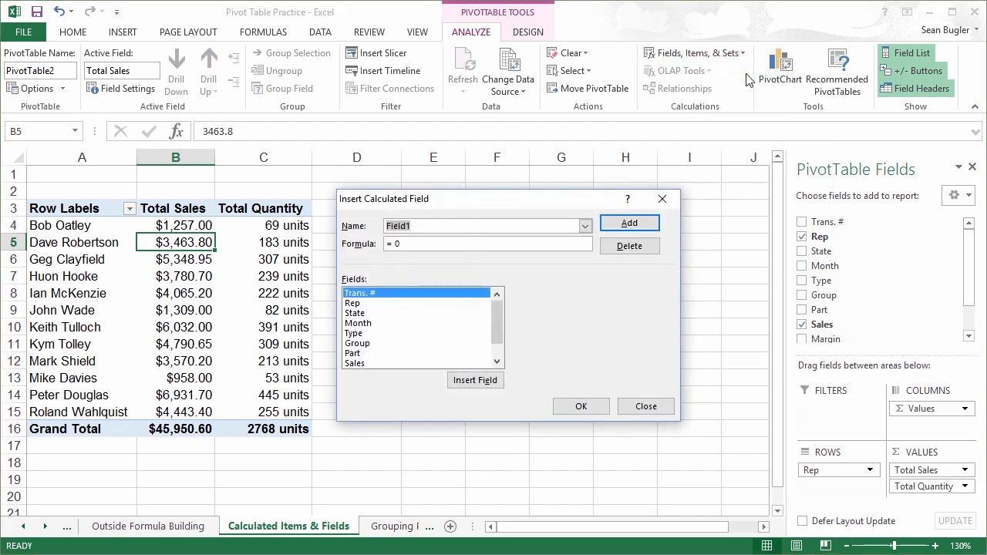
left_click_drag(480, 207, 475, 177)
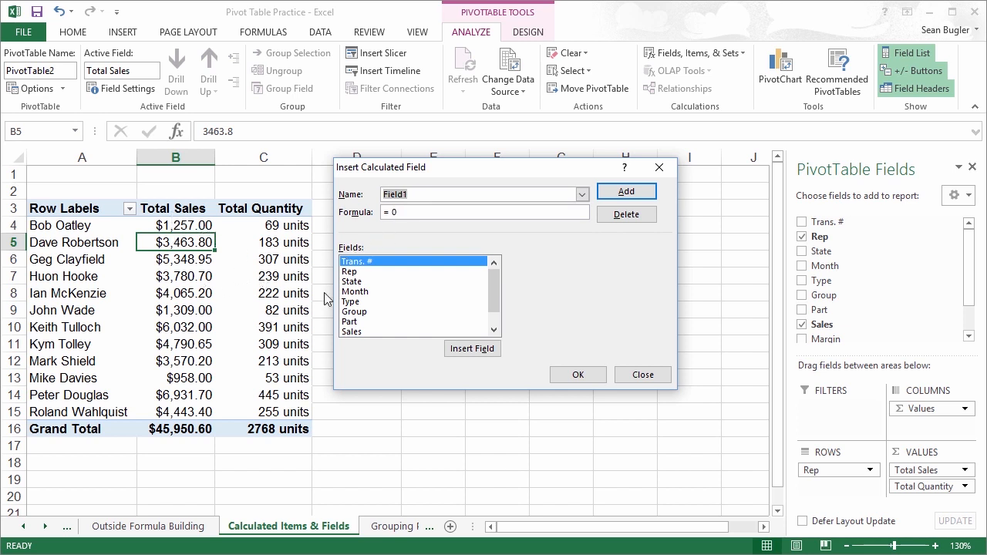
scroll(423, 299, "down", 1)
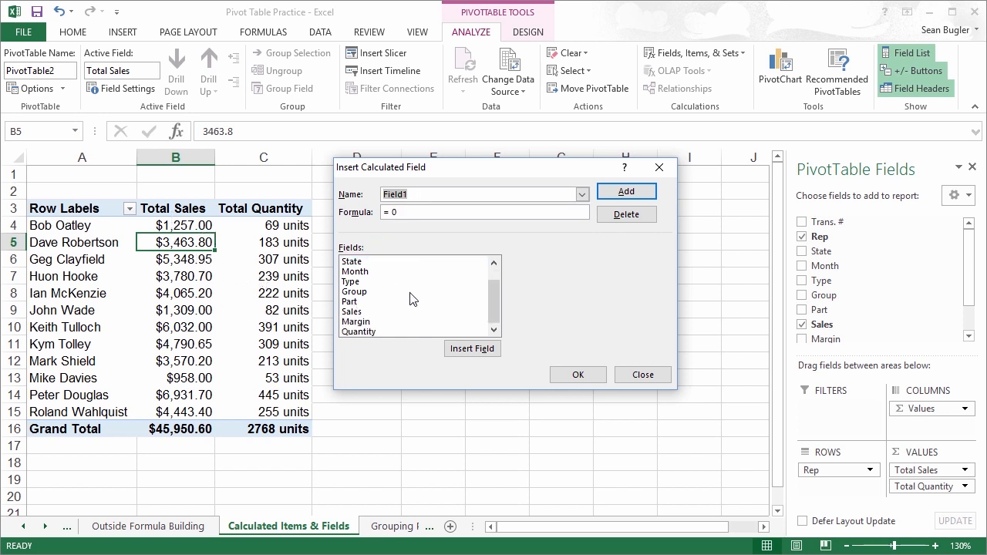
left_click(359, 313)
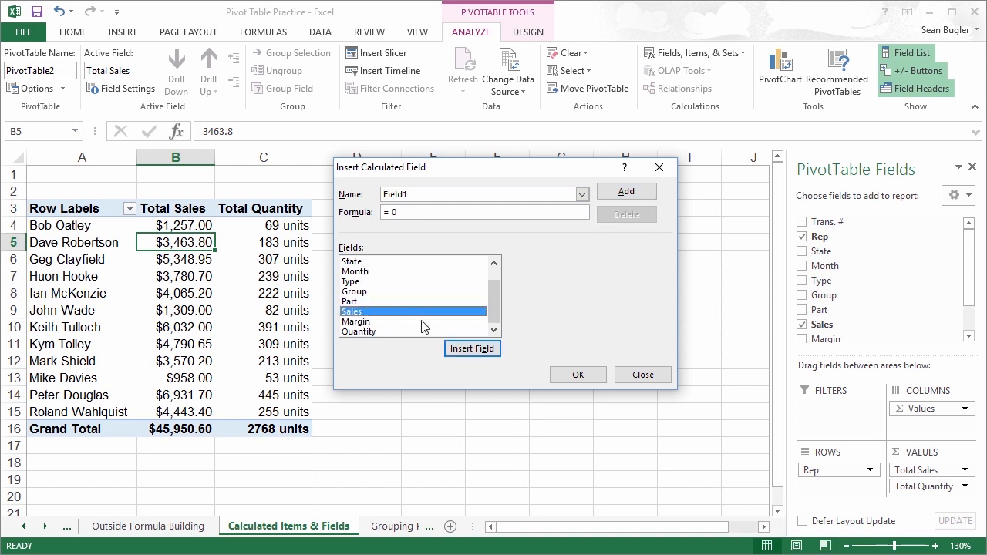
left_click(471, 349)
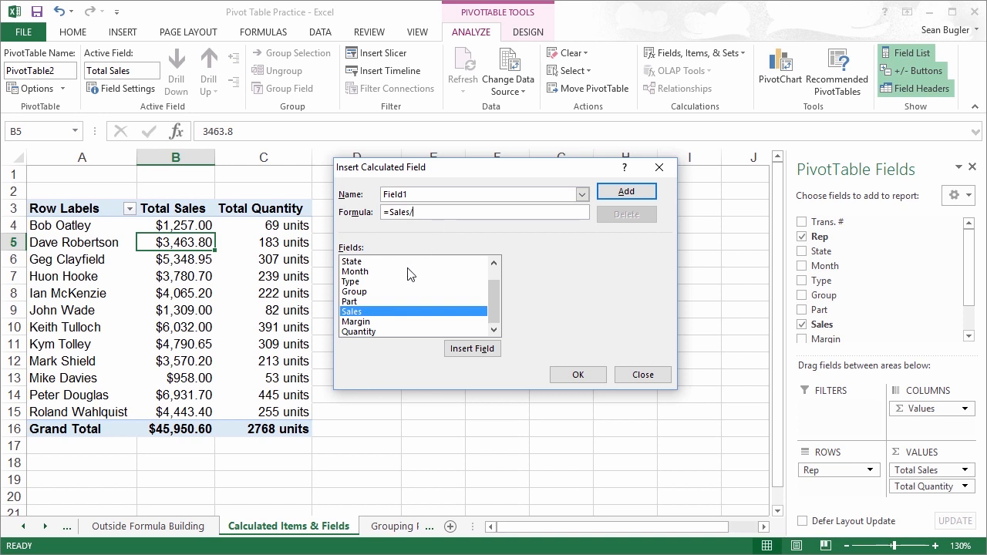
Step: Complete the calculated field formula as =Sales/Quantity, name it SPU, and add it to the pivot table
left_click(374, 332)
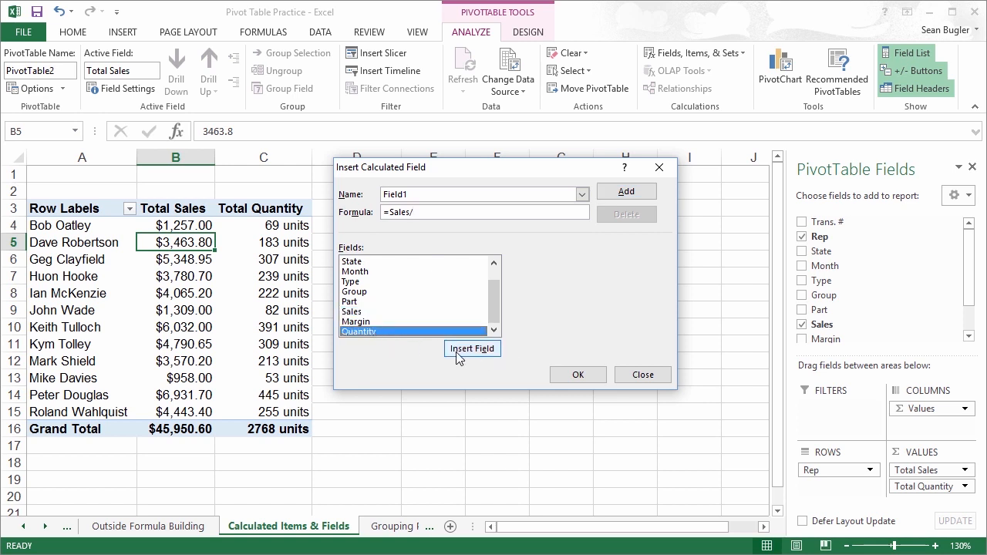
left_click(471, 348)
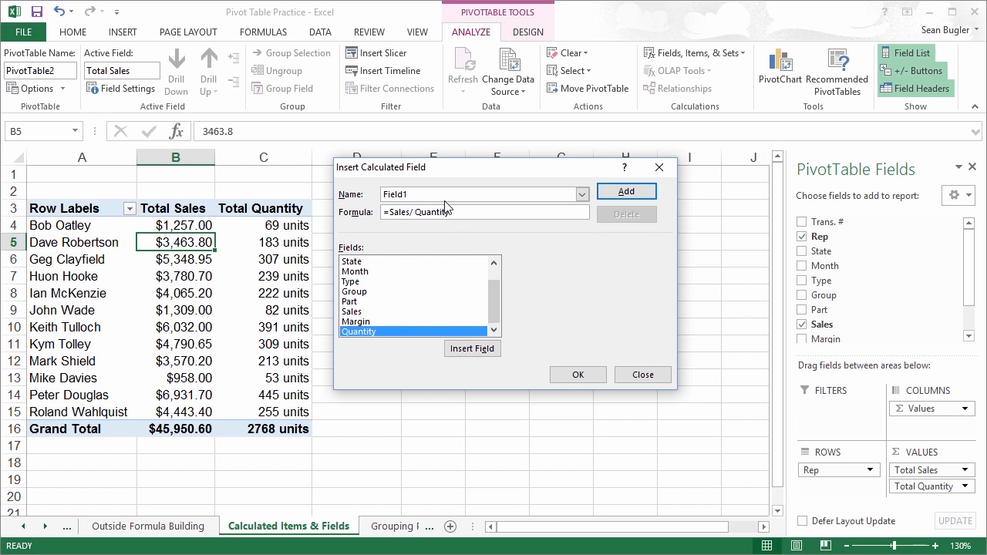
double_click(383, 194)
type("SPU")
left_click(635, 193)
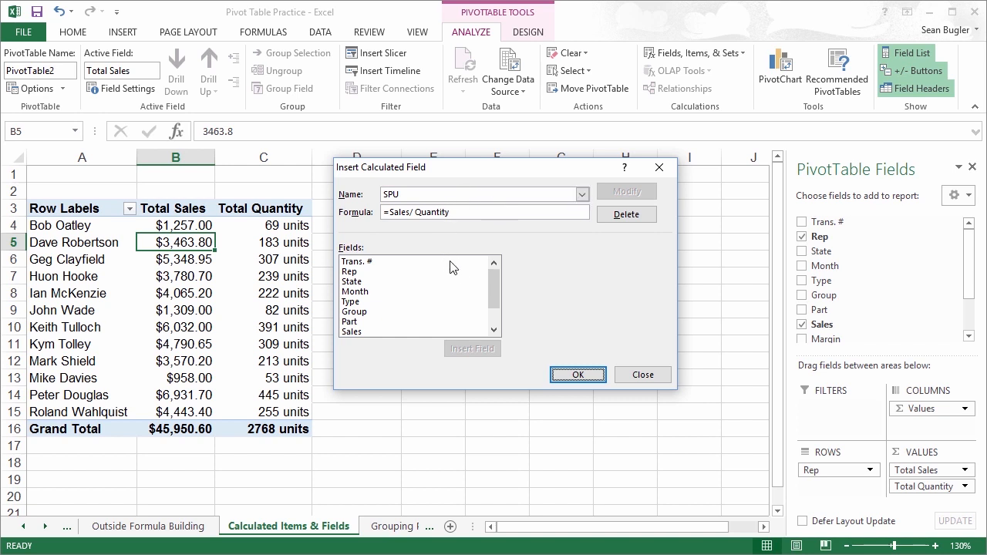
left_click(577, 375)
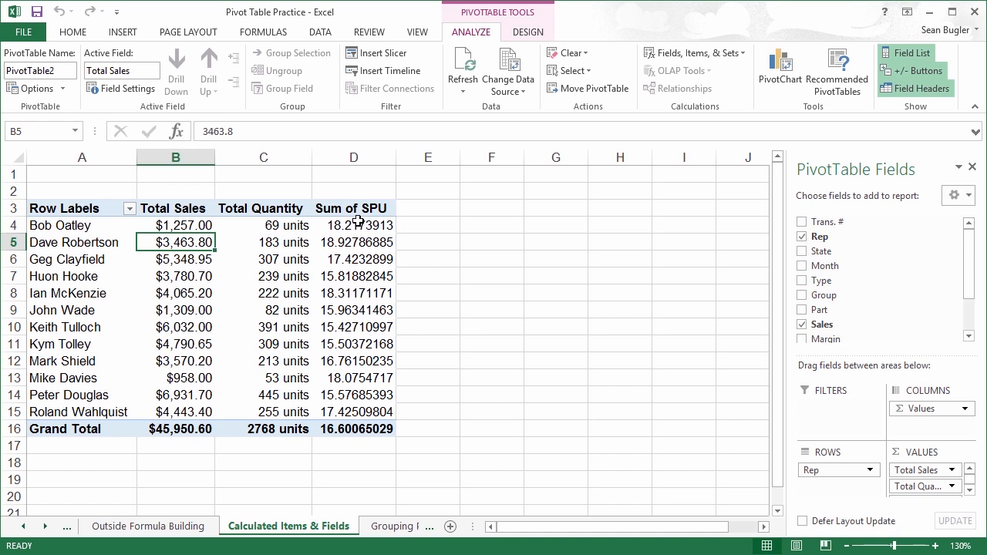
Step: Format the Sum of SPU values as Currency with two decimal places and the $ symbol
left_click(366, 290)
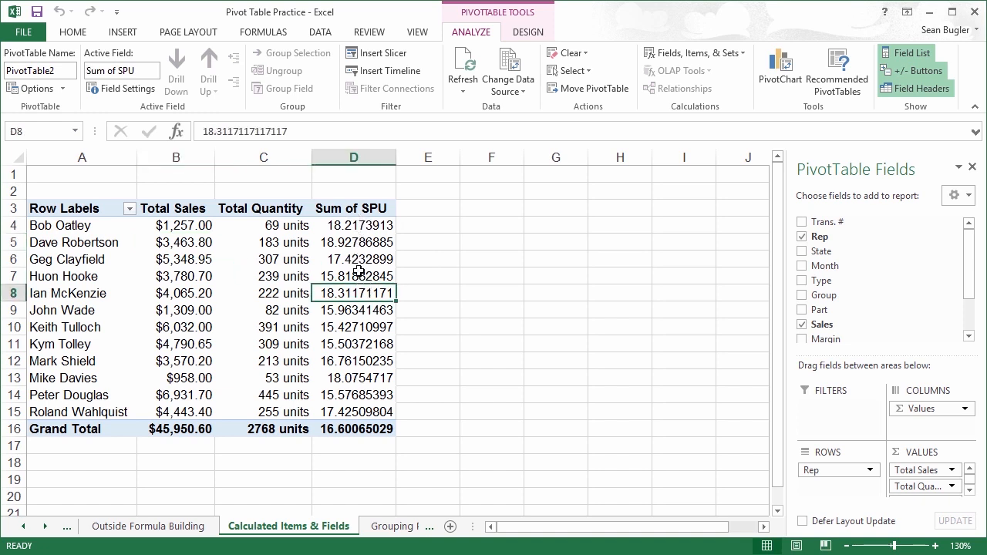
scroll(799, 293, "down", 2)
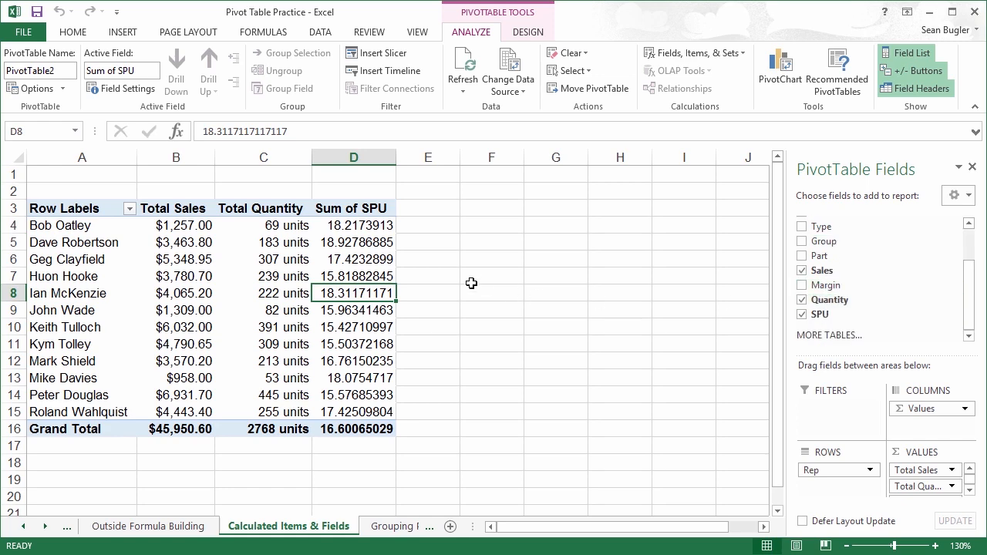
right_click(369, 277)
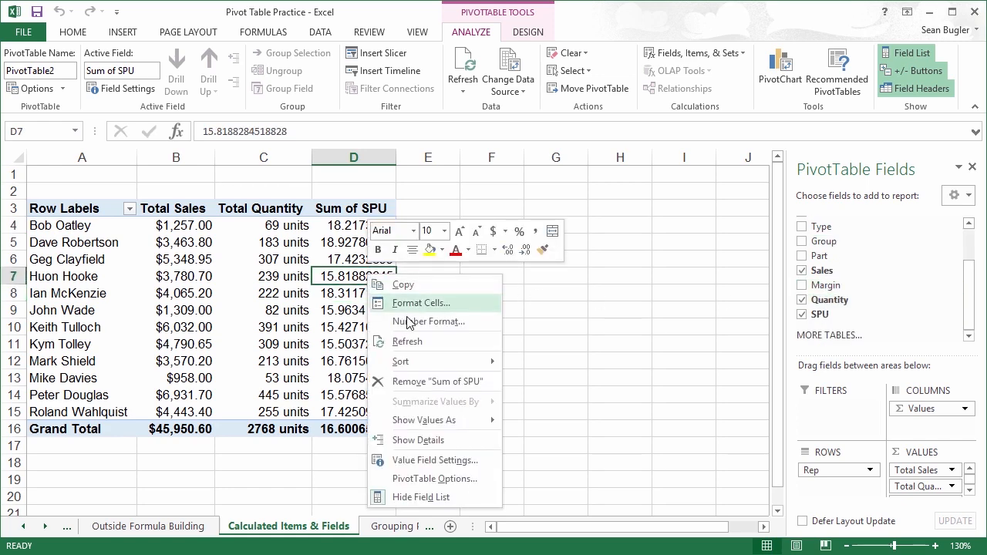
left_click(492, 330)
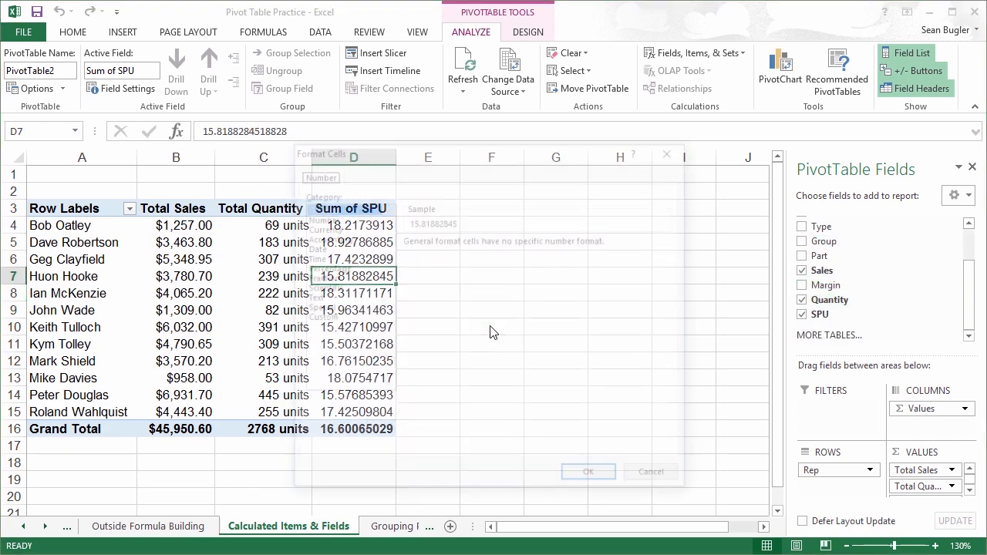
left_click_drag(403, 167, 544, 134)
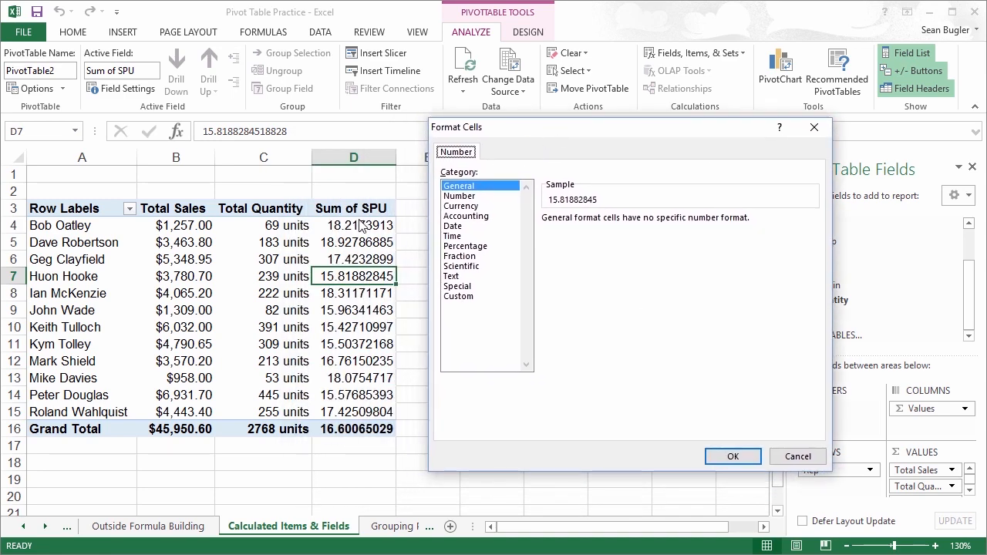
left_click(478, 207)
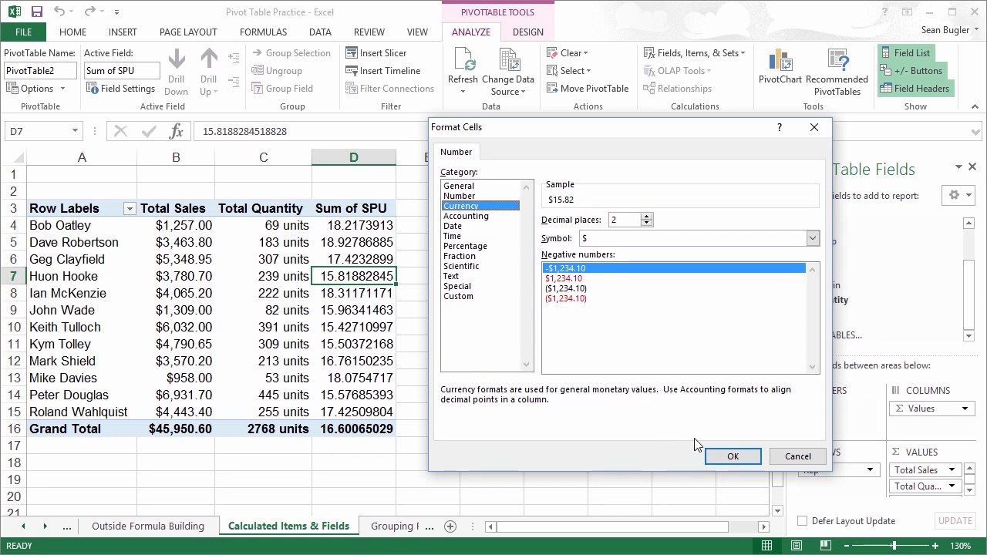
left_click(733, 456)
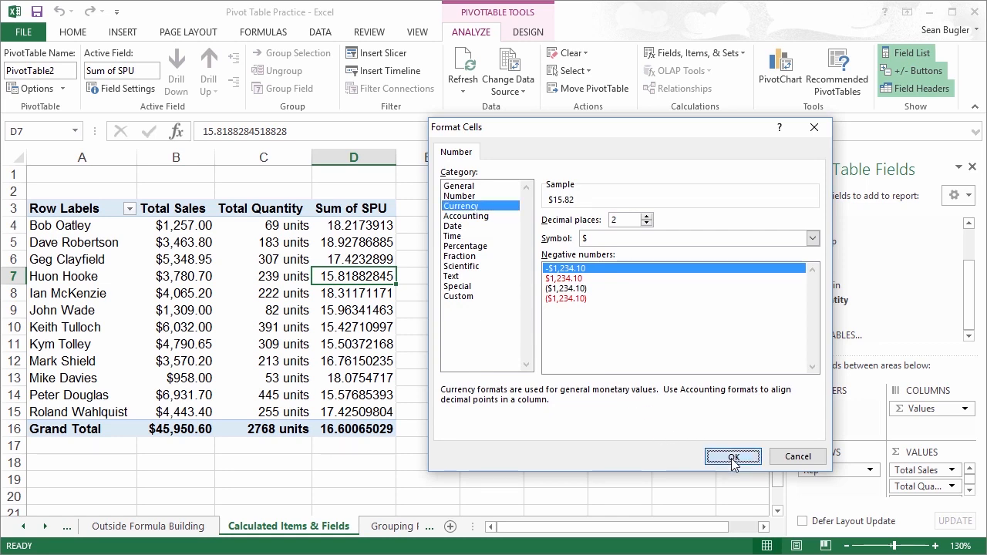
Step: Rename the Sum of SPU value field to "Sales per Unit"
left_click(364, 207)
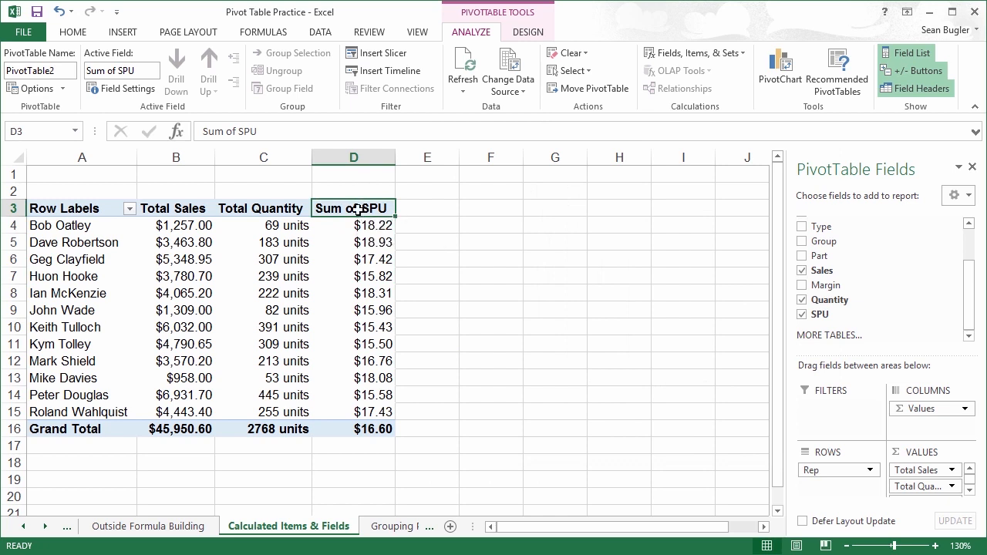
right_click(357, 207)
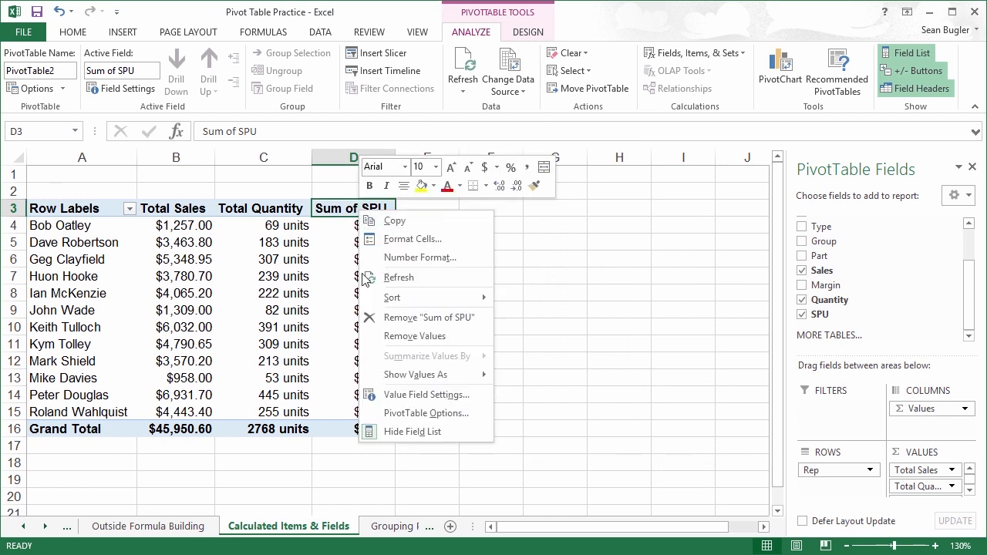
left_click(458, 400)
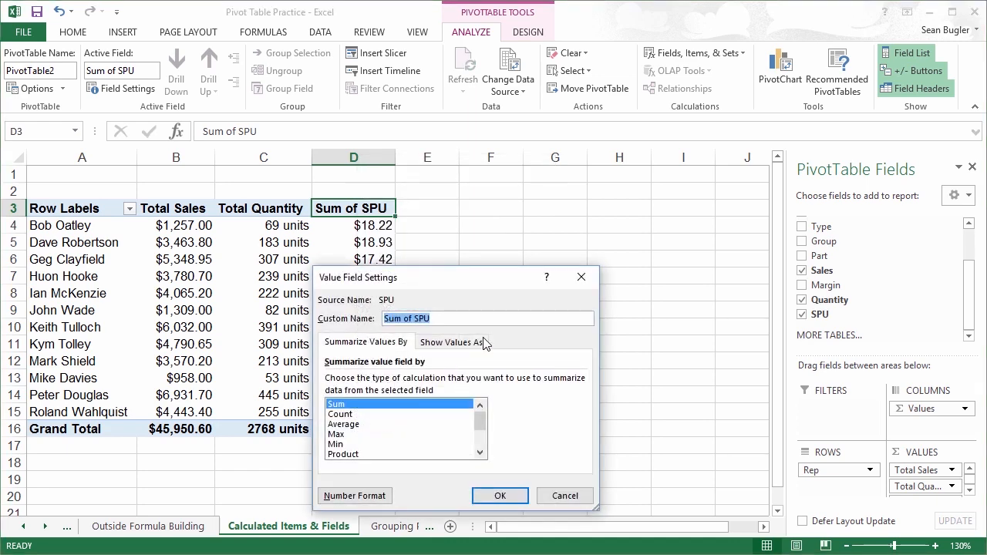
type("Sales per Unit")
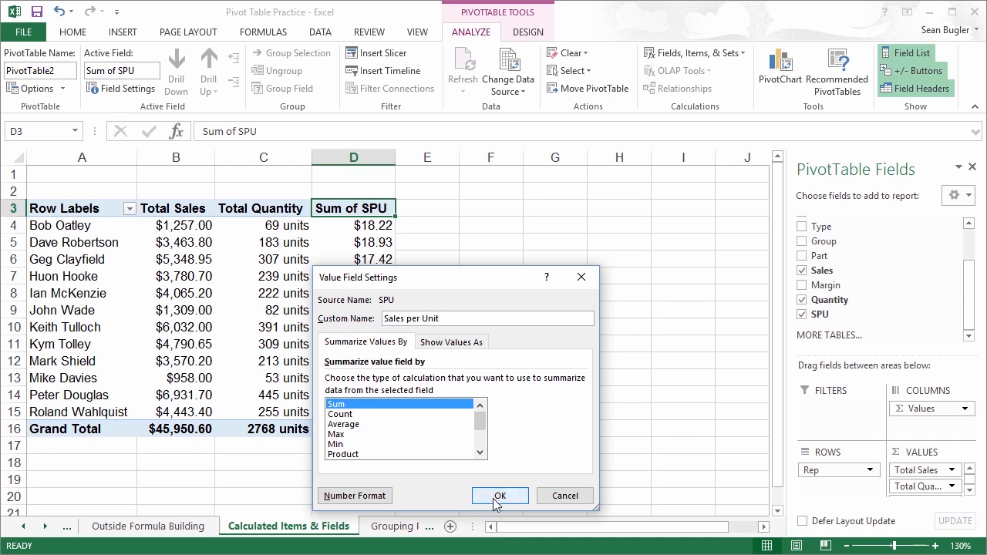
left_click(495, 498)
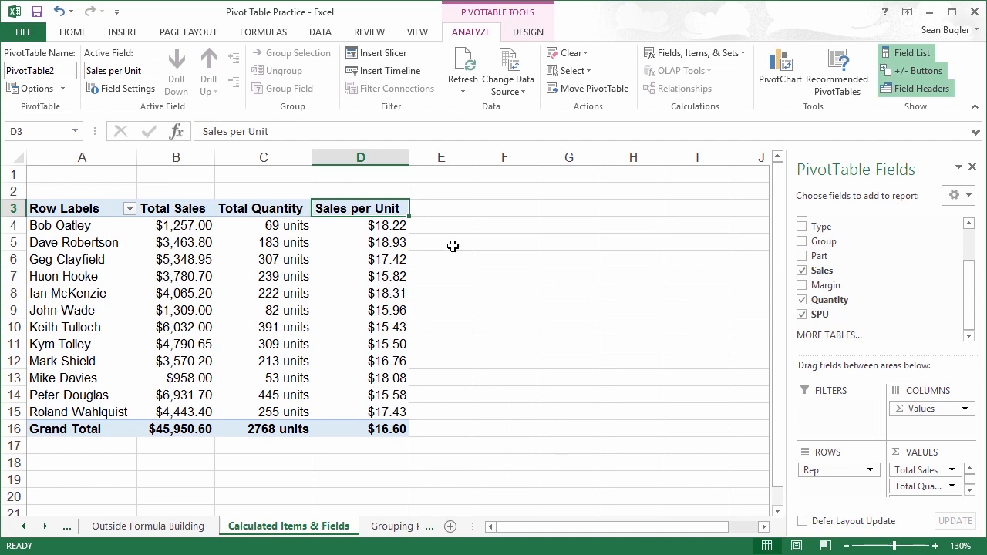
left_click(452, 245)
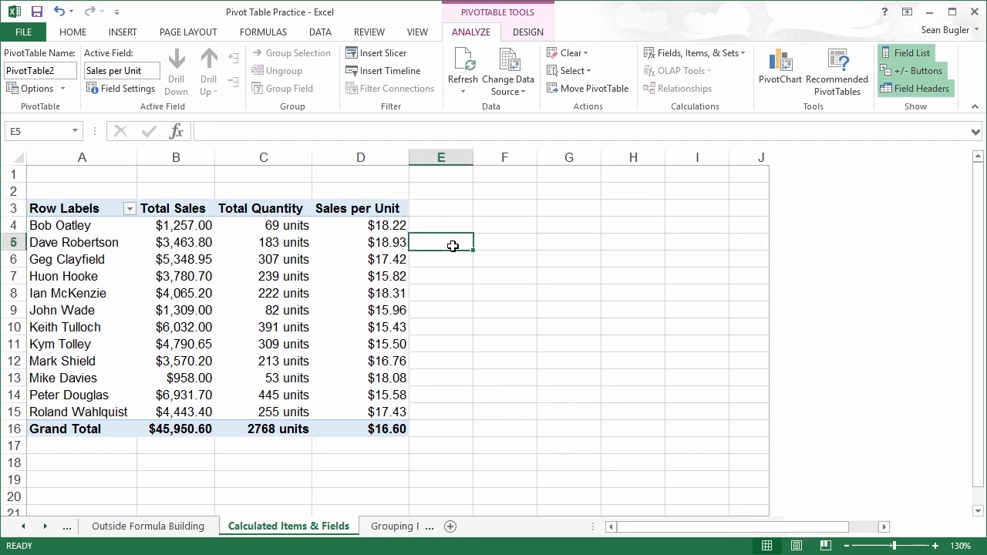
Step: Remove Total Sales and Total Quantity from the pivot table's values, keeping only Sales per Unit
left_click(370, 264)
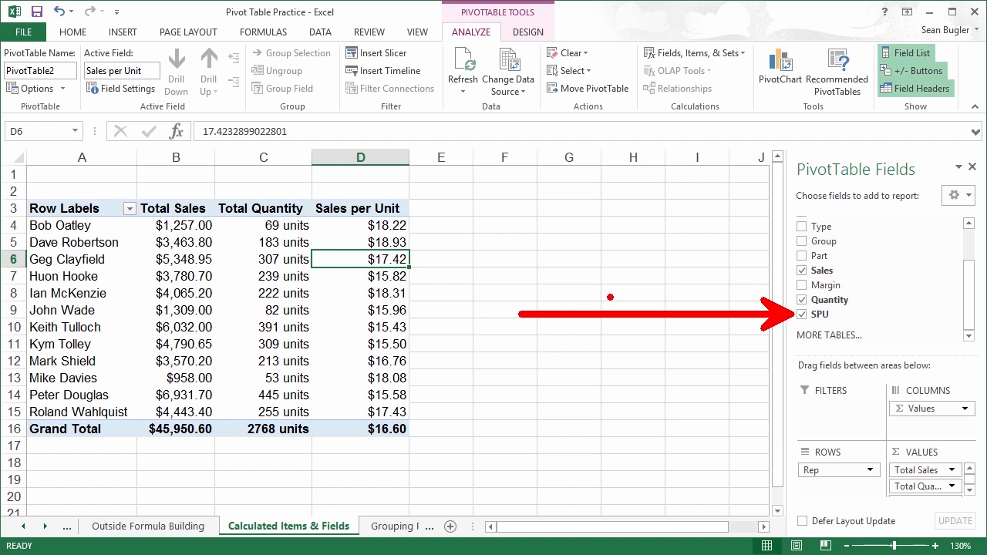
left_click(972, 492)
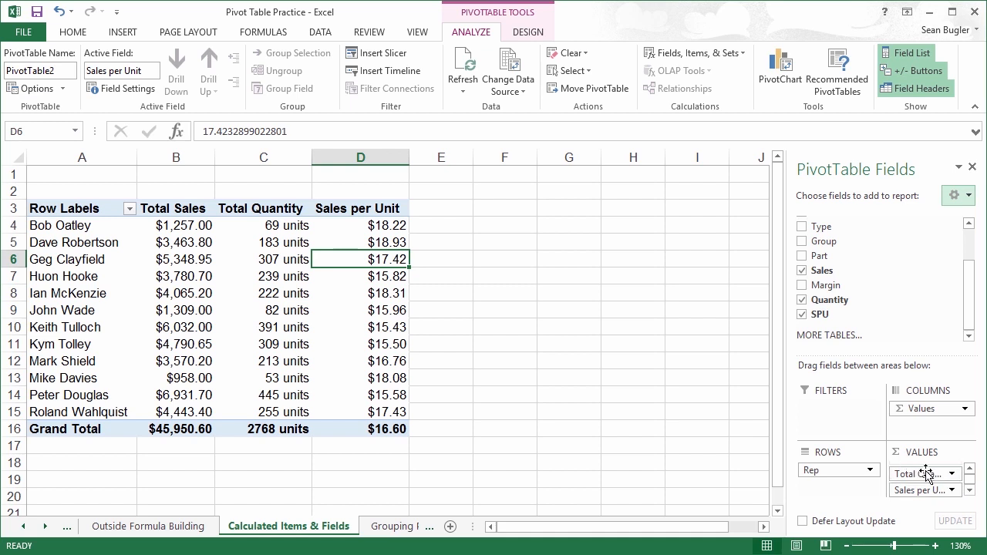
left_click(970, 468)
left_click_drag(902, 470, 629, 410)
left_click_drag(925, 470, 643, 378)
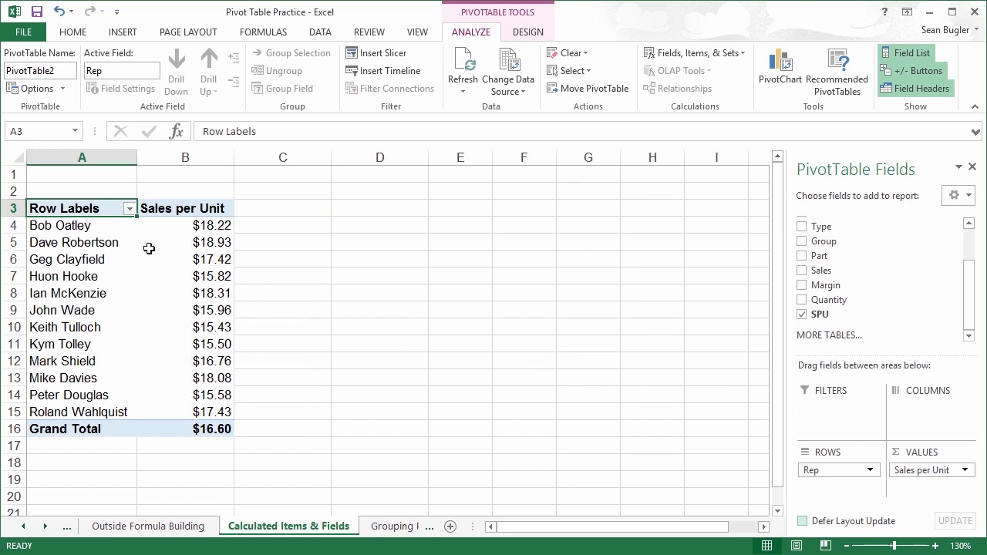
Step: Check the calculated field definition's list of available fields for SPU, and close it without adding anything
mouse_move(148, 249)
left_click(679, 59)
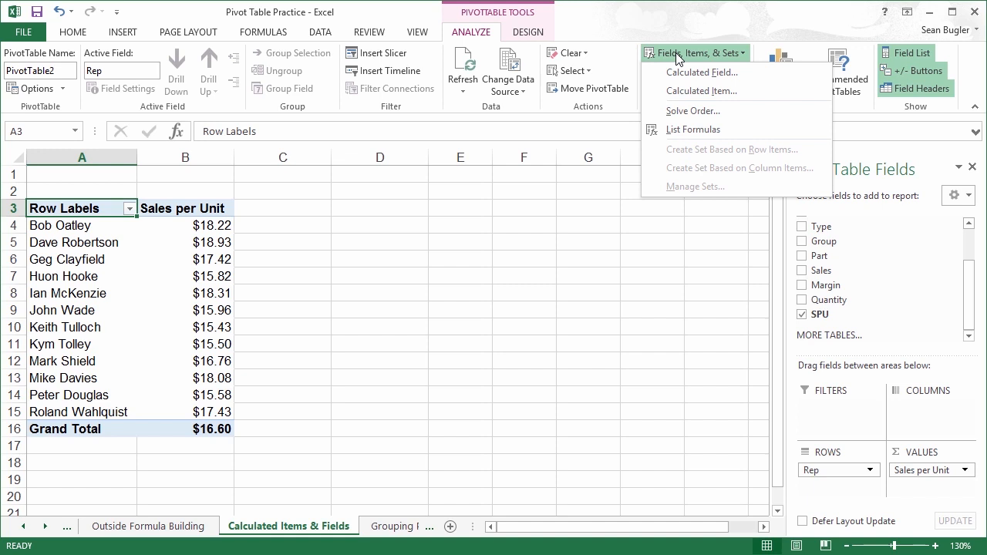
left_click(750, 77)
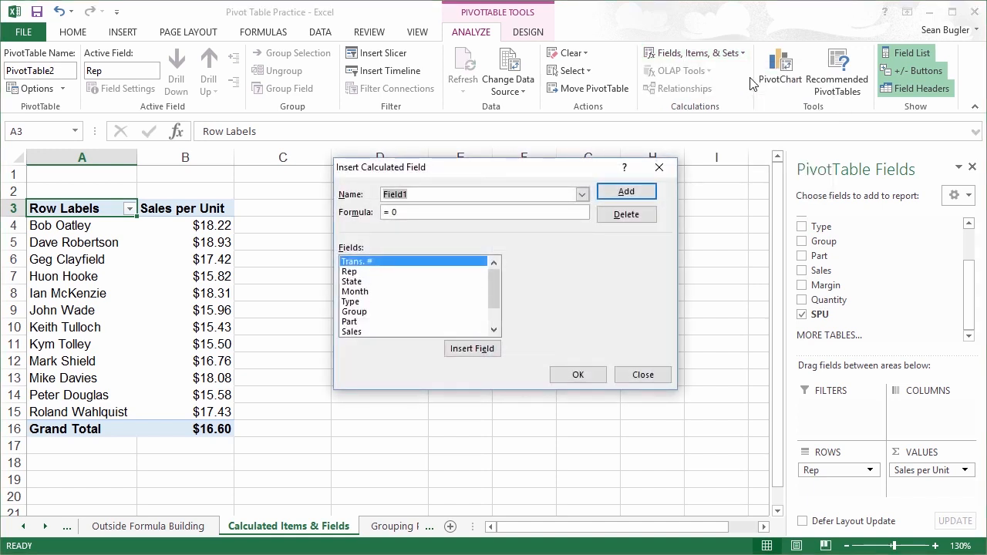
left_click(386, 331)
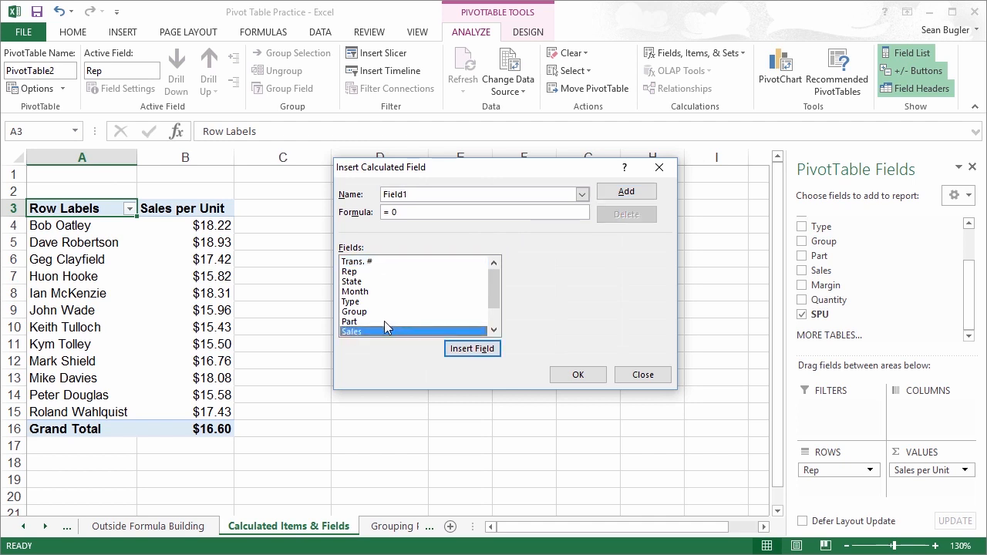
scroll(364, 334, "down", 1)
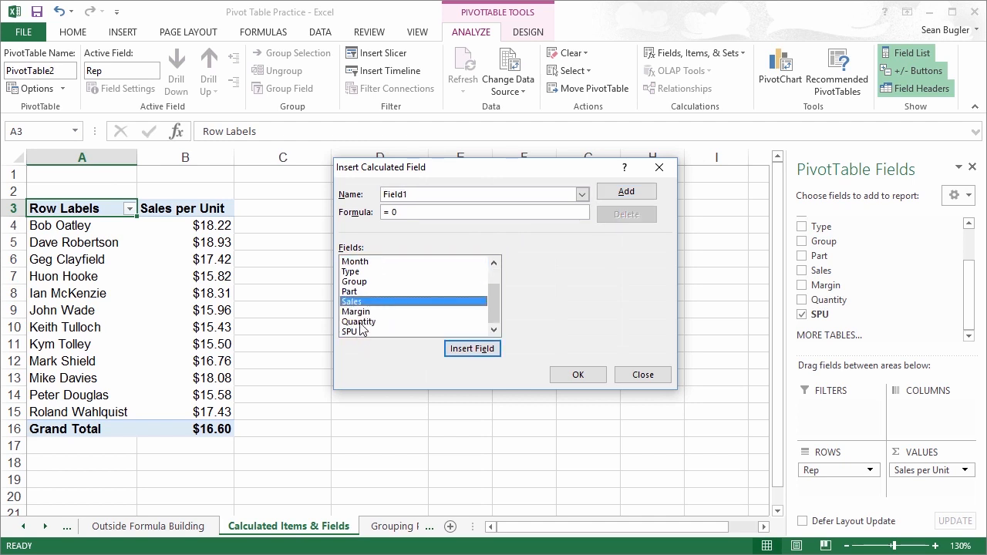
left_click(642, 375)
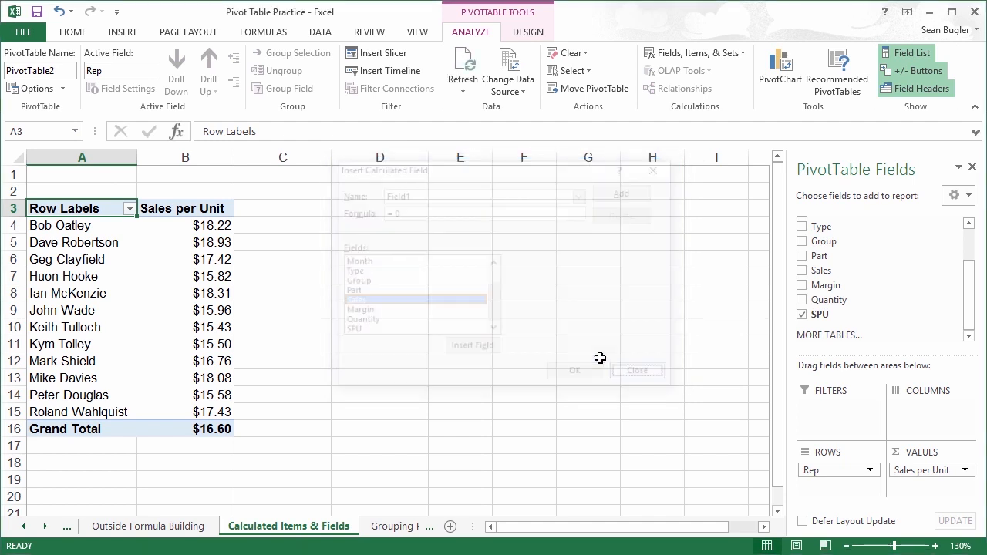
Step: Undo the removal of Total Sales and Total Quantity from the pivot table
left_click(289, 254)
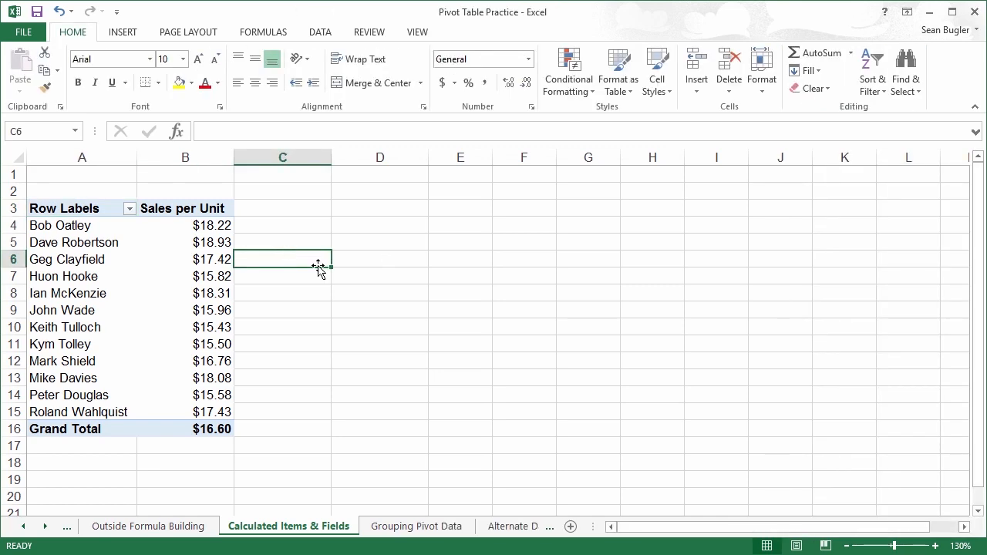
key("ctrl+z")
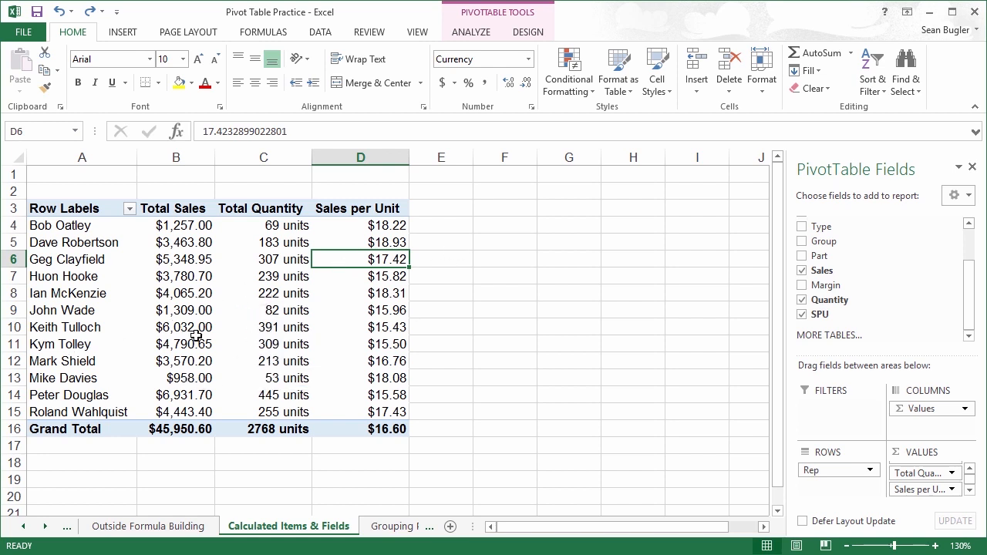
Step: Start a new calculated item in the Rep field and name it "North Sales"
left_click(44, 326)
left_click(57, 330)
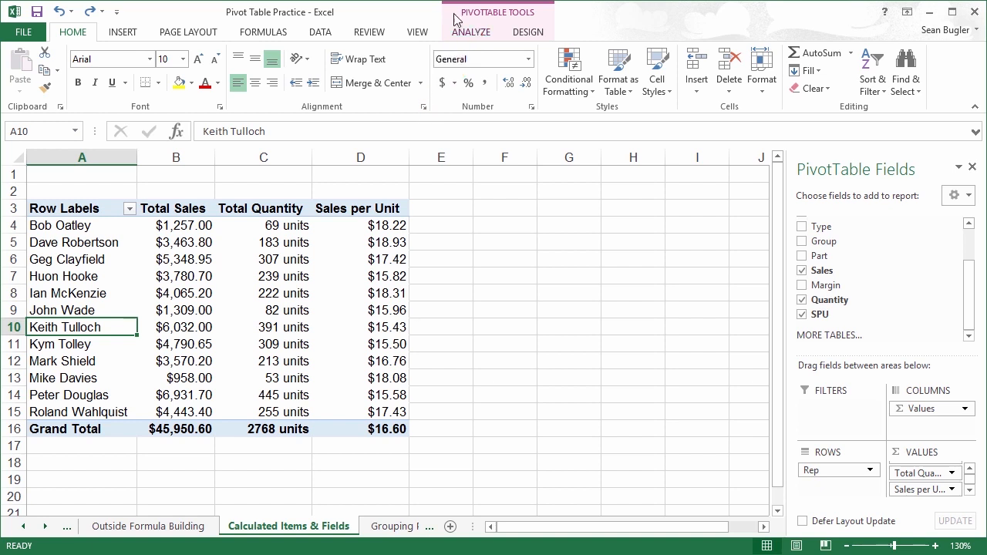
left_click(483, 37)
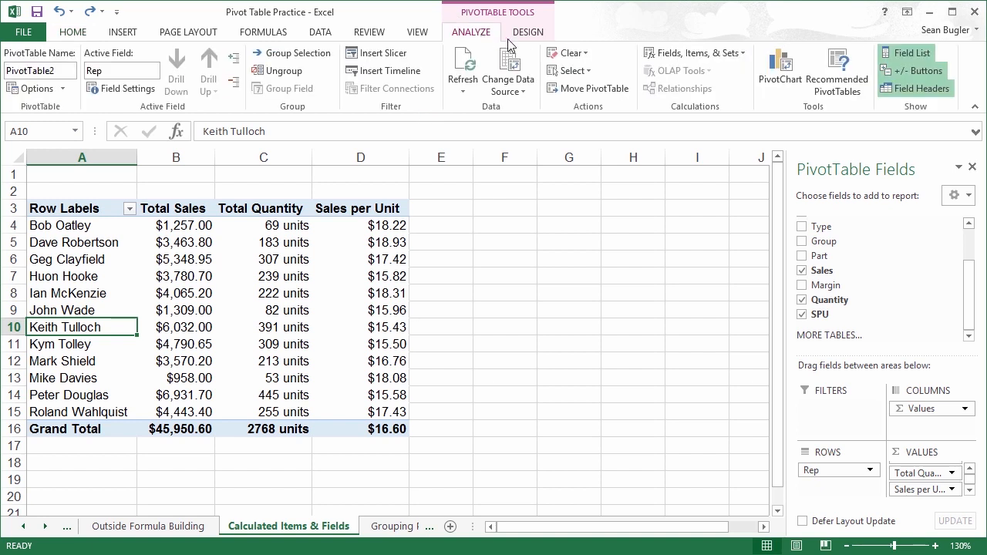
left_click(691, 59)
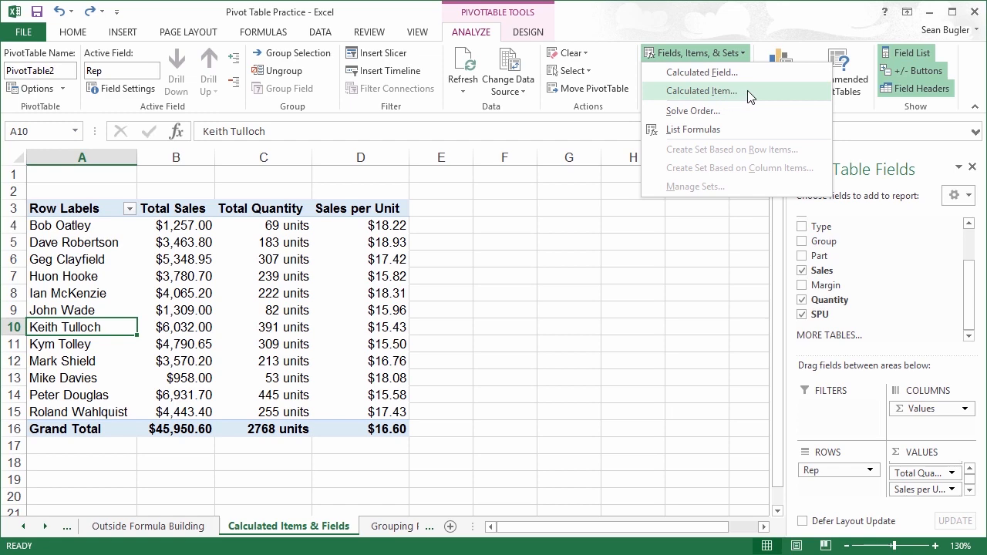
left_click(702, 91)
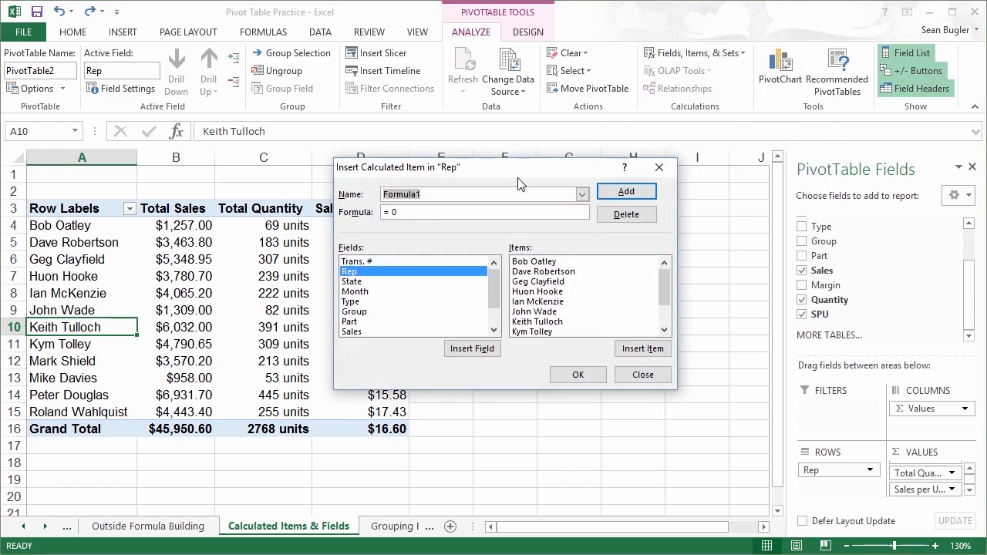
left_click_drag(542, 172, 638, 180)
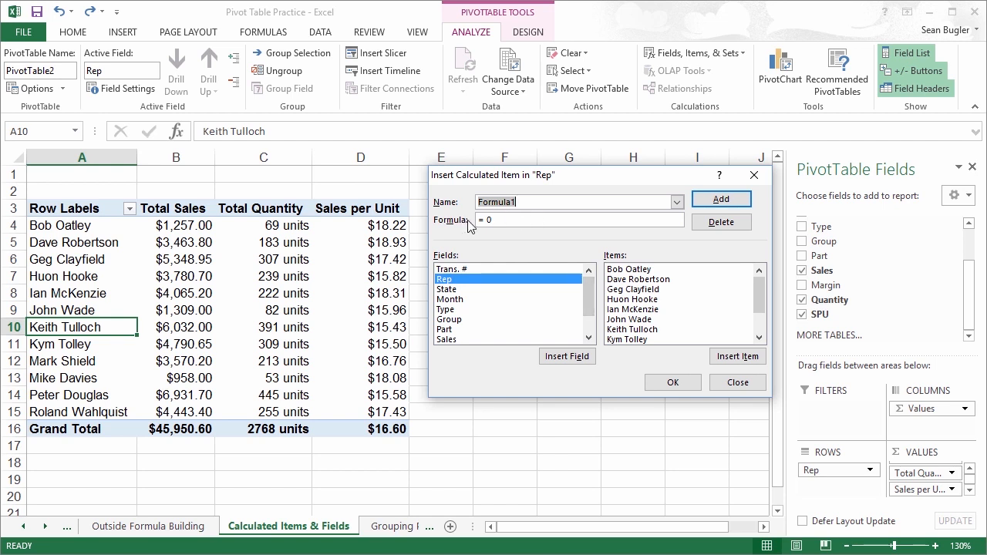
type("North Sales")
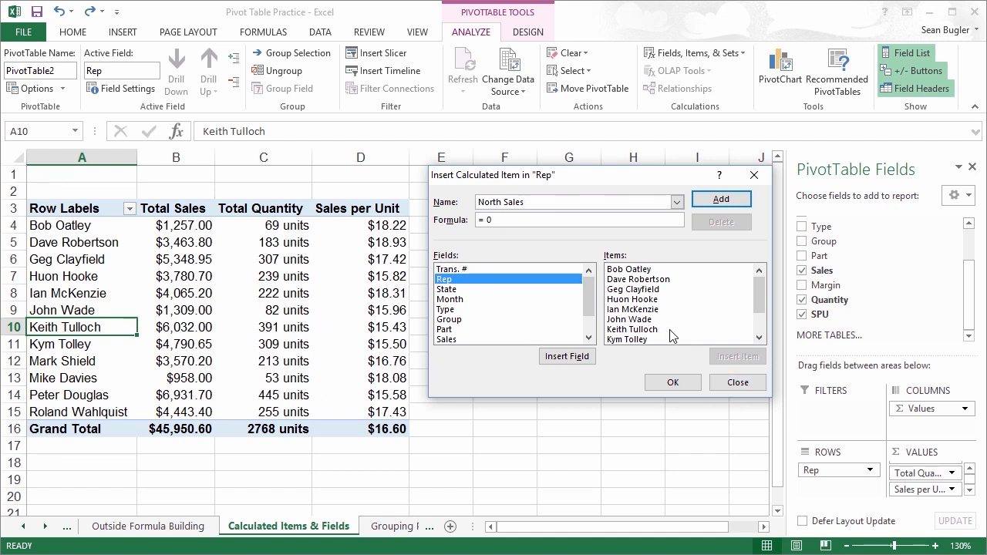
Step: Set the item's formula to the sum of the first three listed reps, rename it "North Sales Team", and add it
double_click(646, 269)
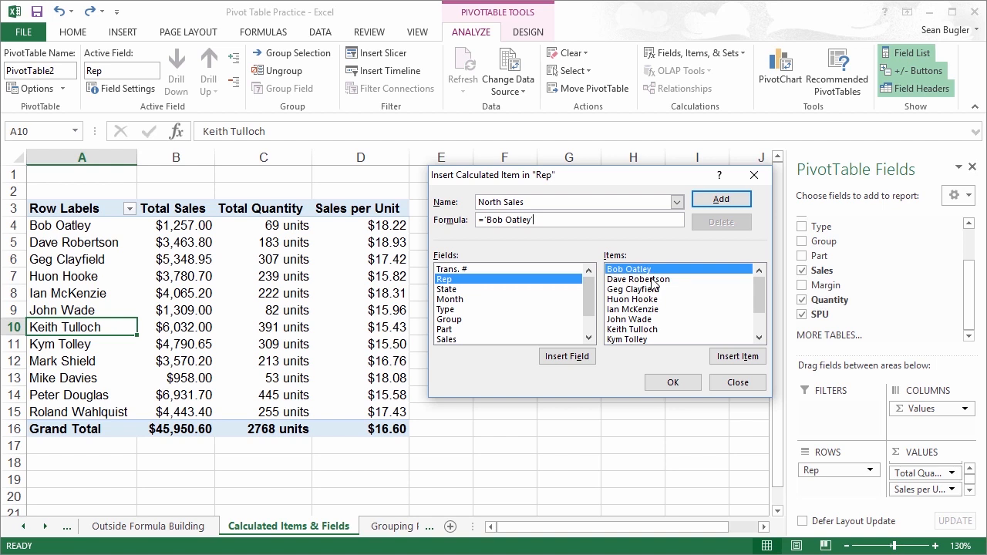
type("+")
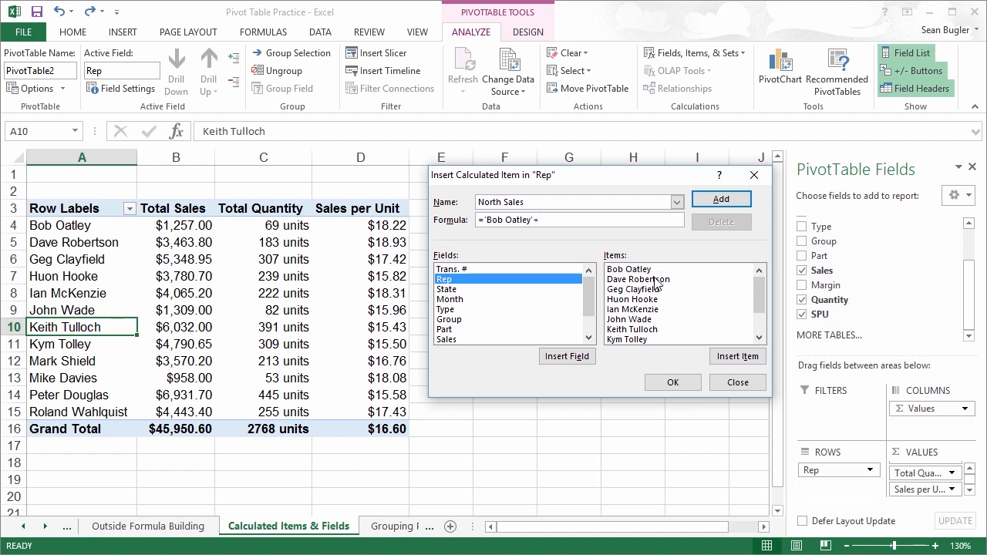
double_click(655, 279)
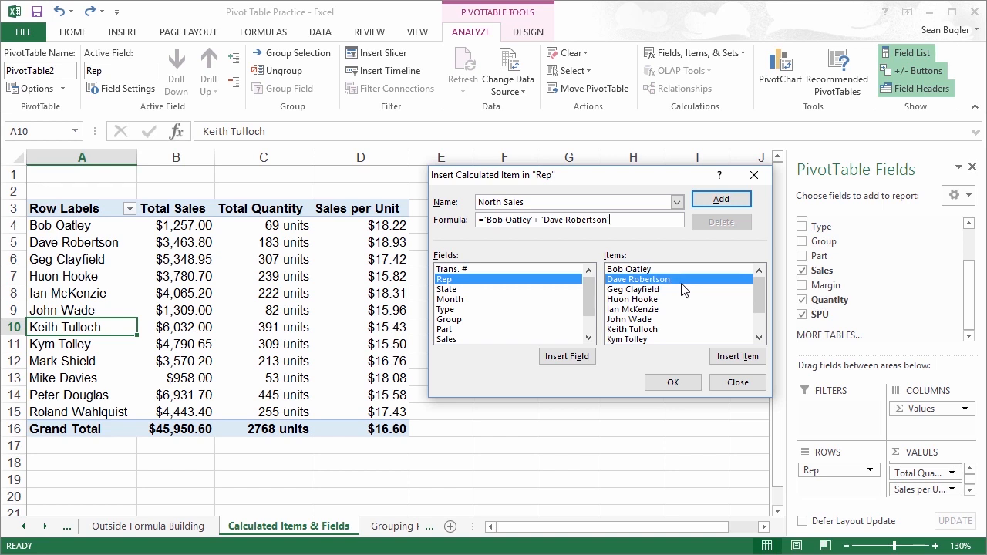
type("+")
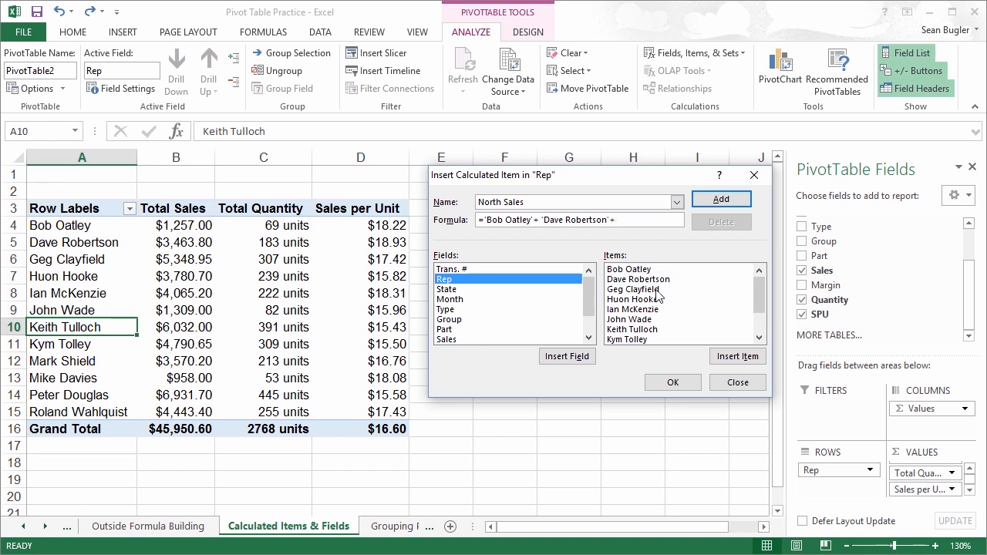
double_click(658, 290)
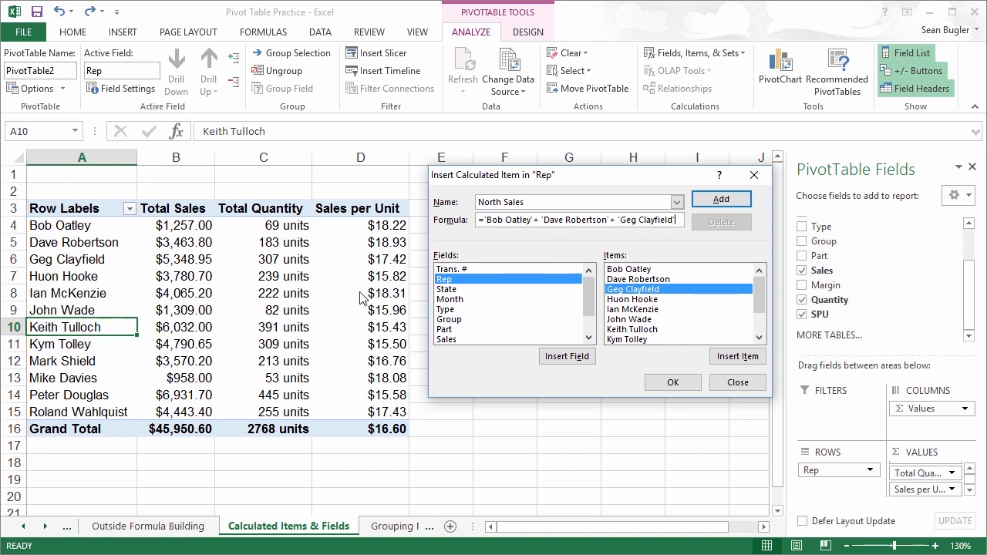
type("Team")
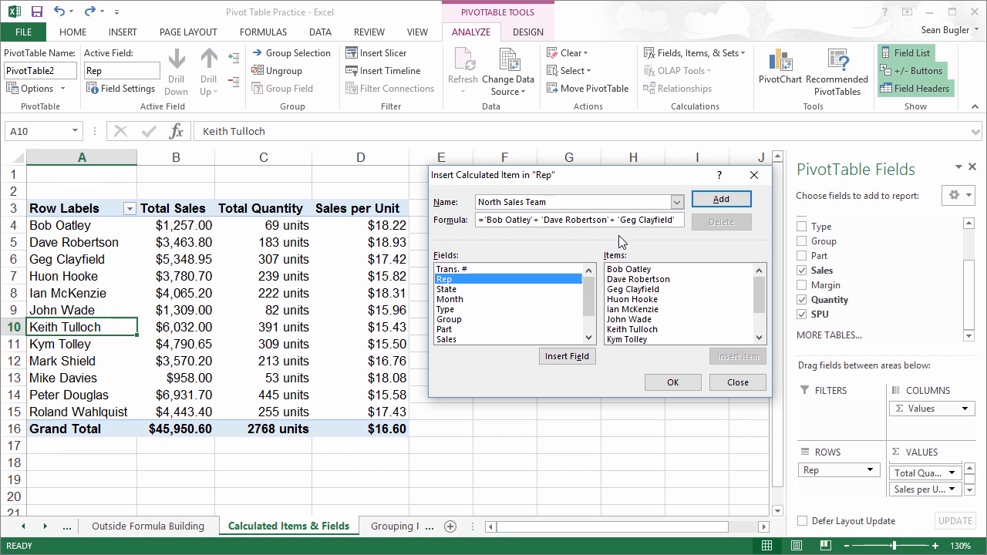
left_click(719, 202)
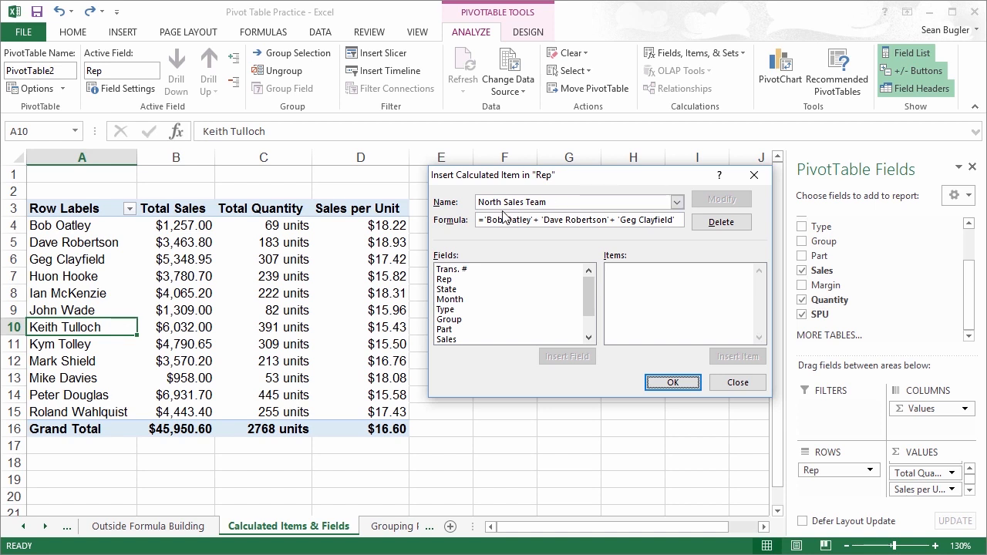
Step: Start a second calculated item named "South Sales Team" and clear the previous reps from its formula
left_click(676, 202)
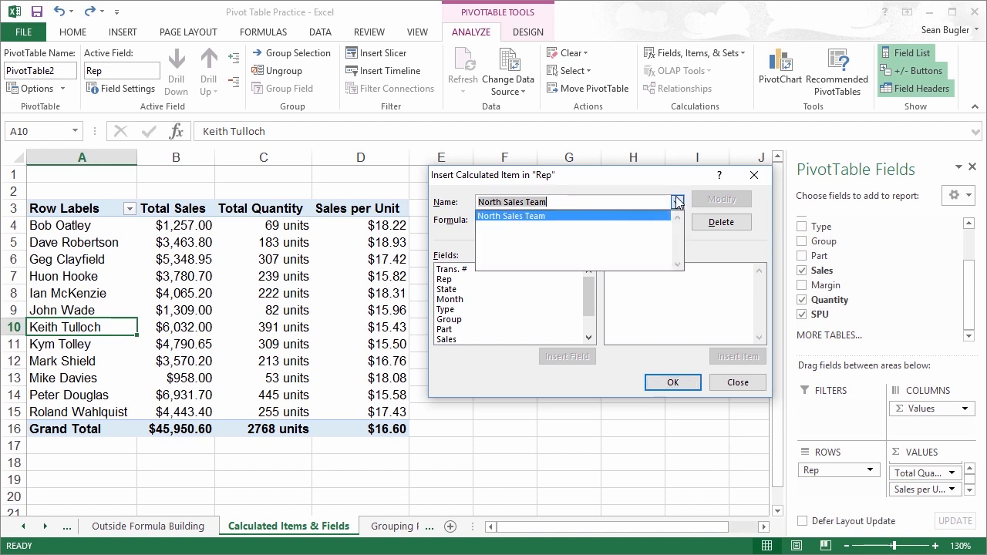
left_click(676, 202)
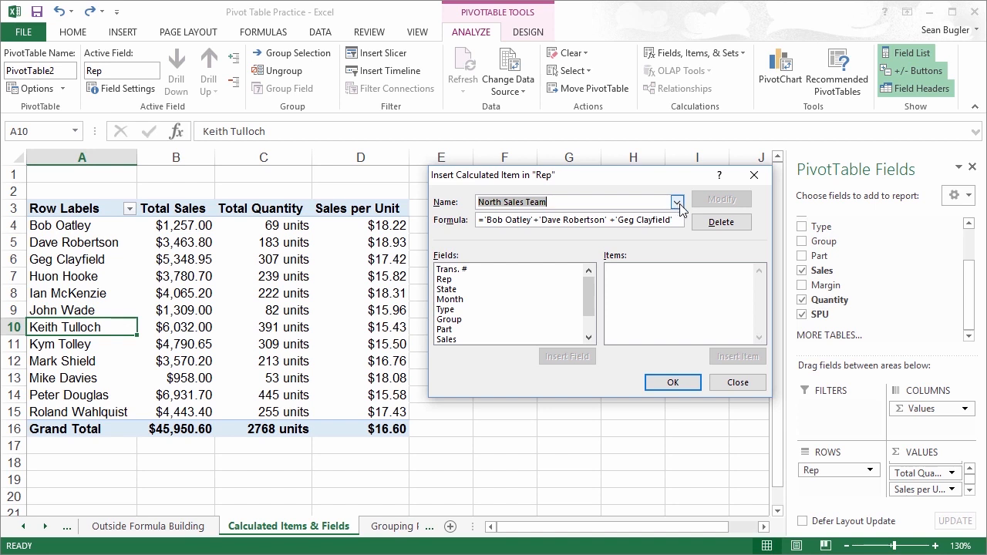
left_click(679, 203)
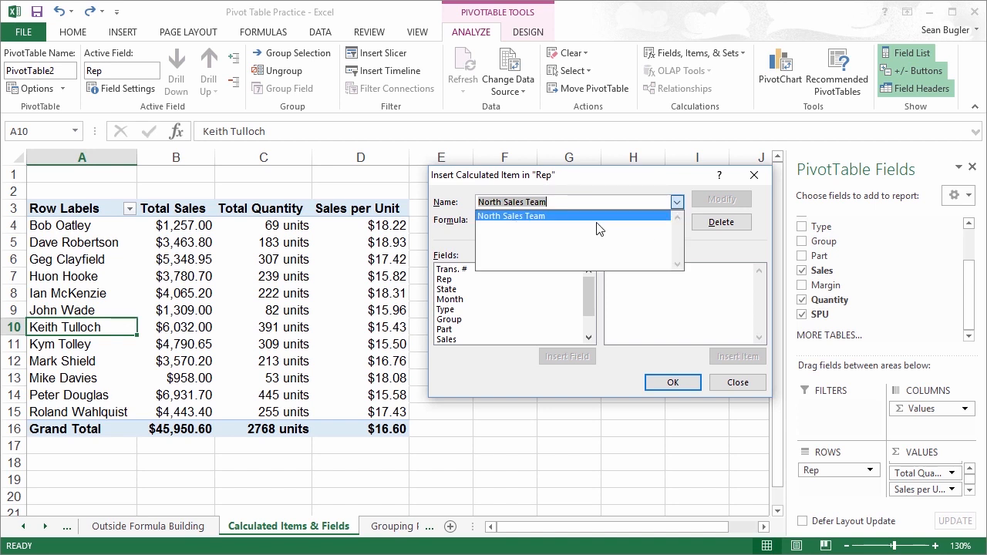
left_click(677, 204)
double_click(495, 203)
type("South")
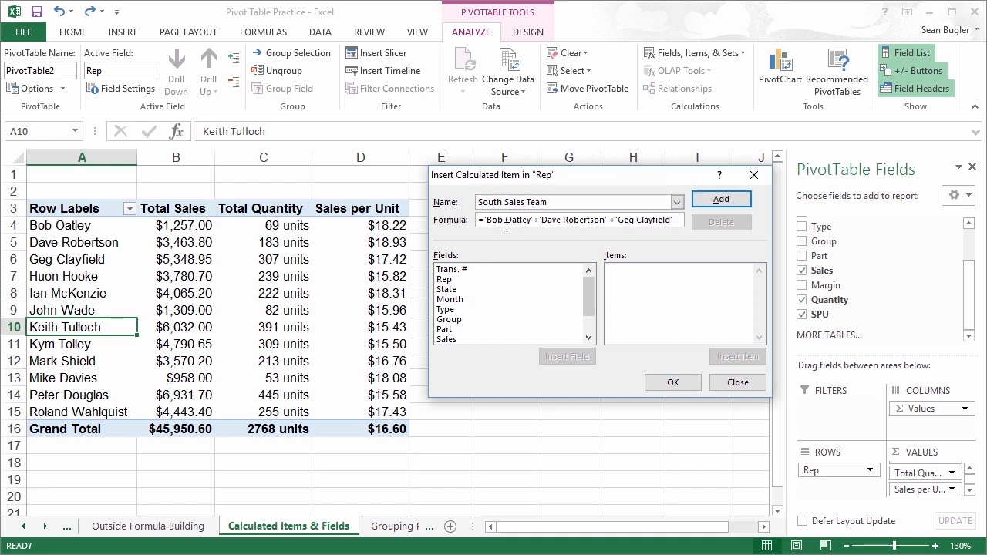
left_click_drag(509, 229, 483, 223)
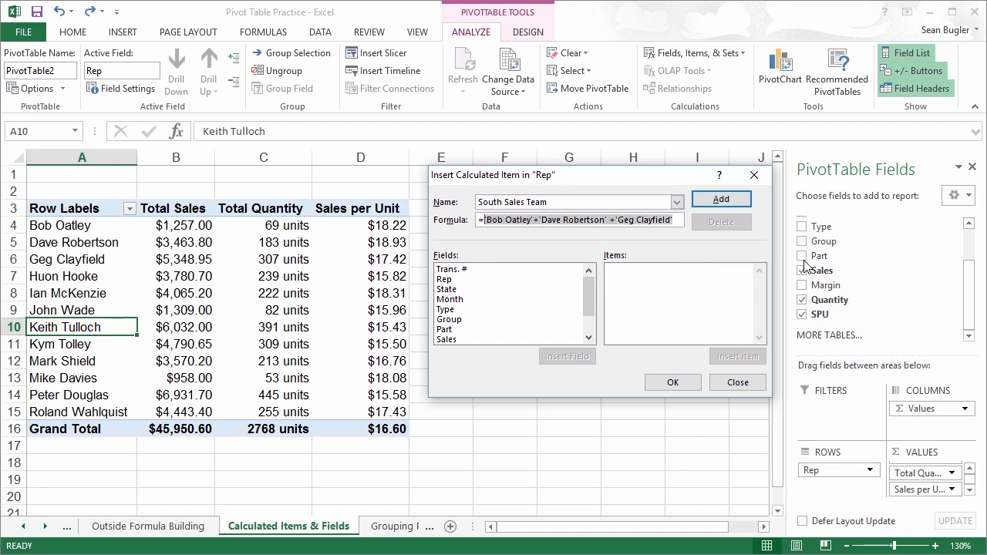
key("Delete")
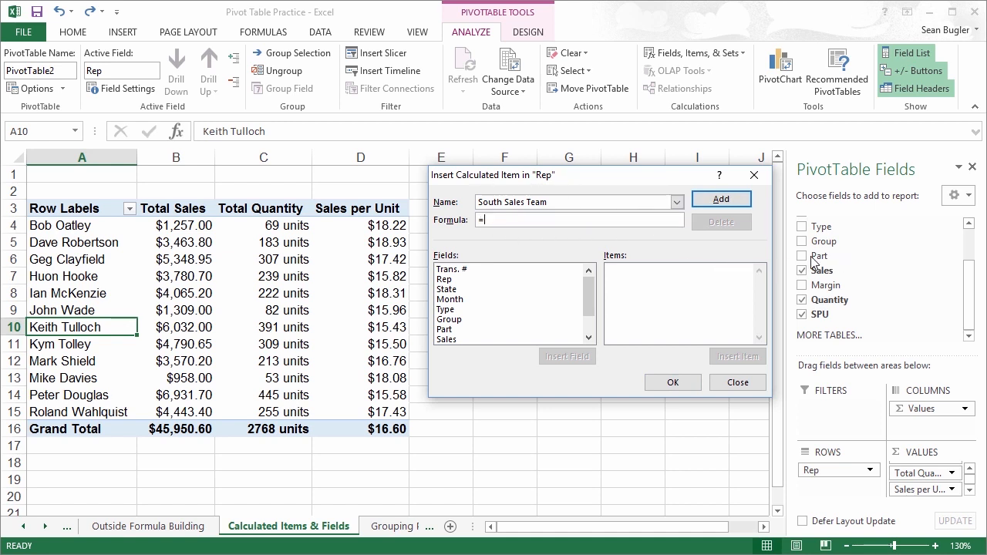
Step: Build the South Sales Team formula as the sum of the fourth, fifth and sixth listed reps, and add the item
left_click(455, 283)
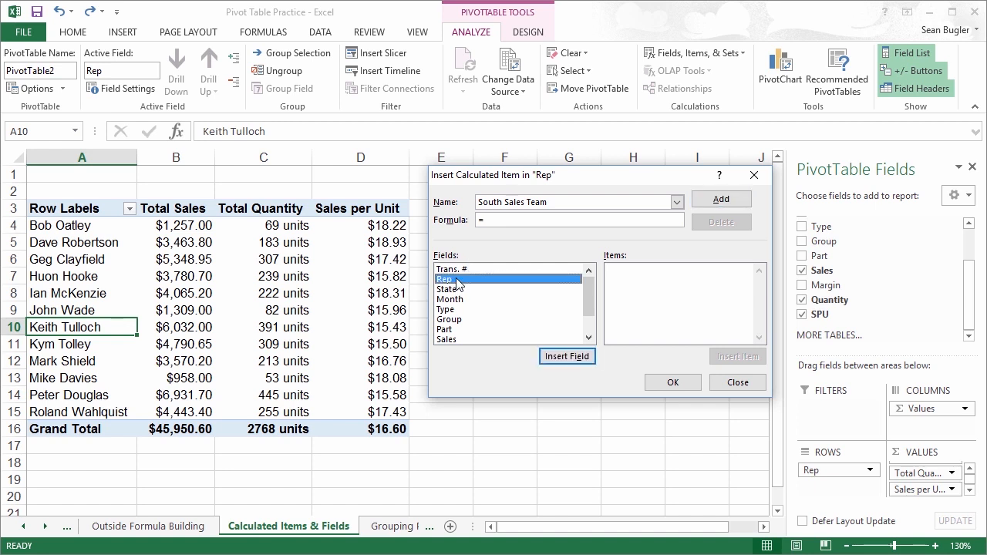
left_click(447, 278)
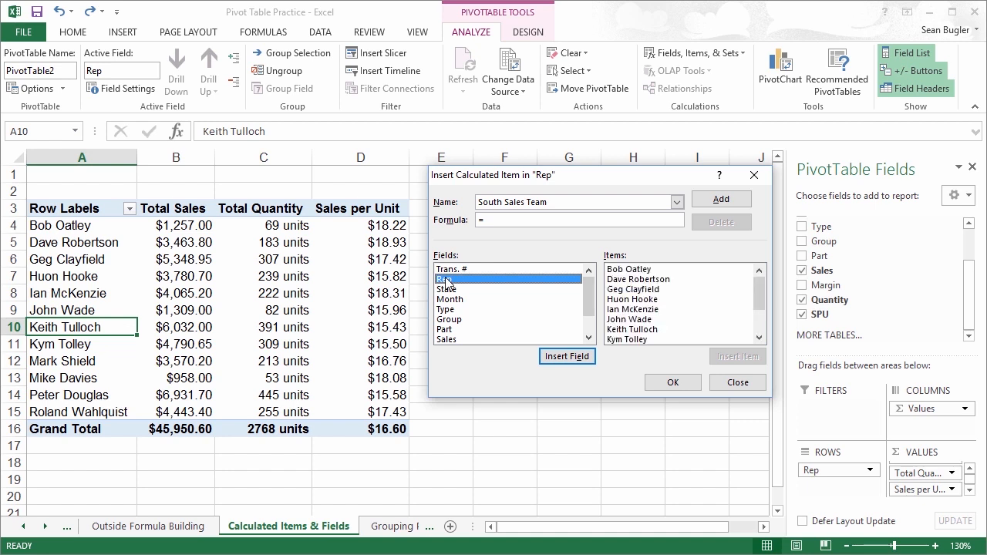
double_click(623, 300)
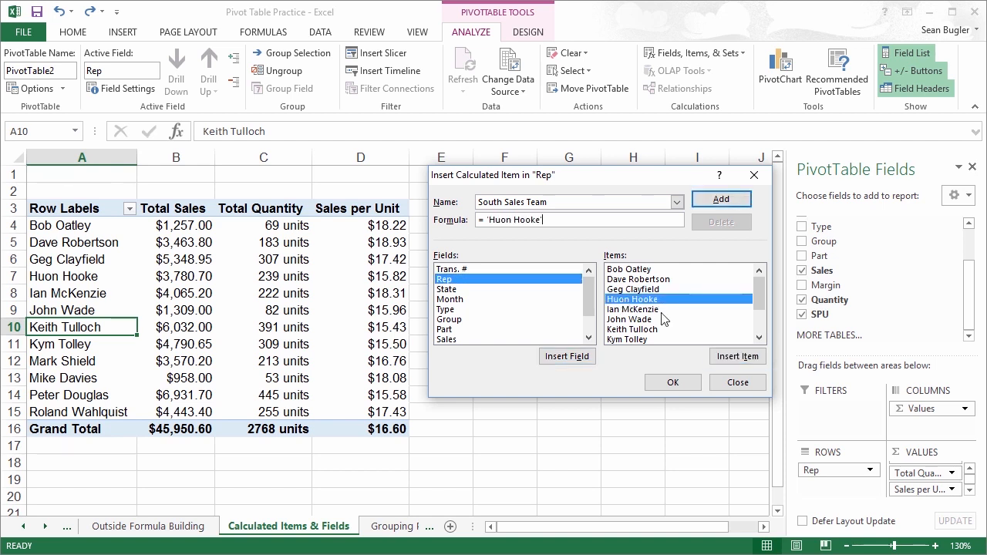
type("+")
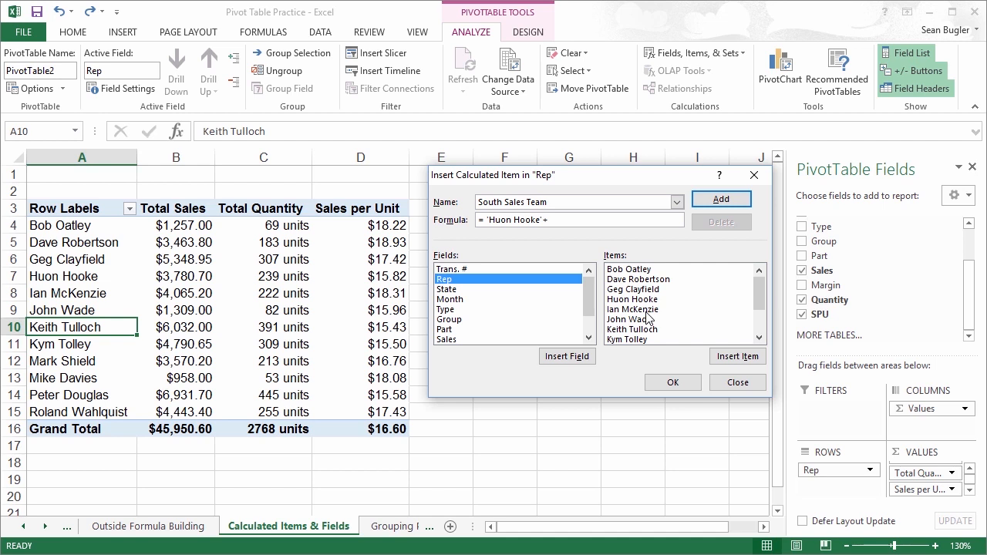
double_click(646, 309)
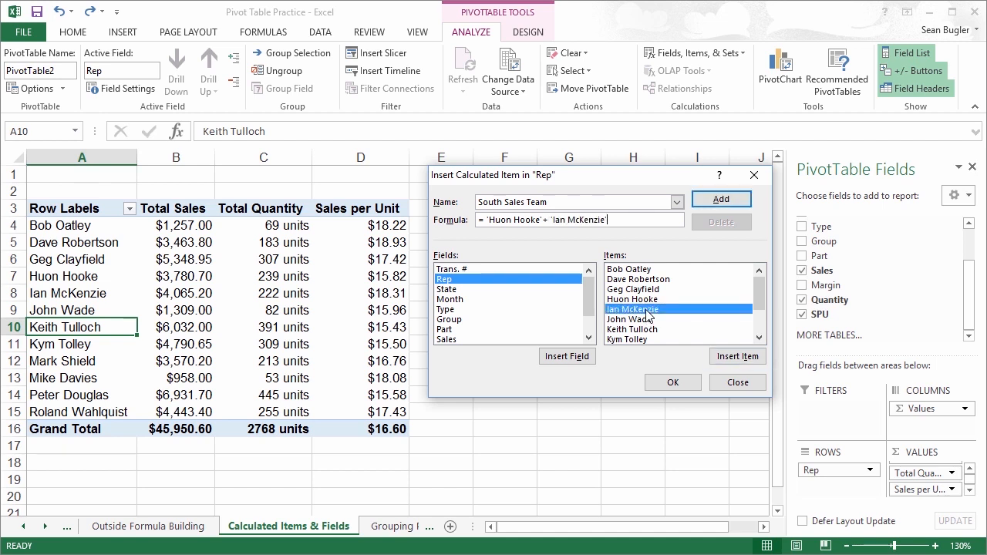
type("+")
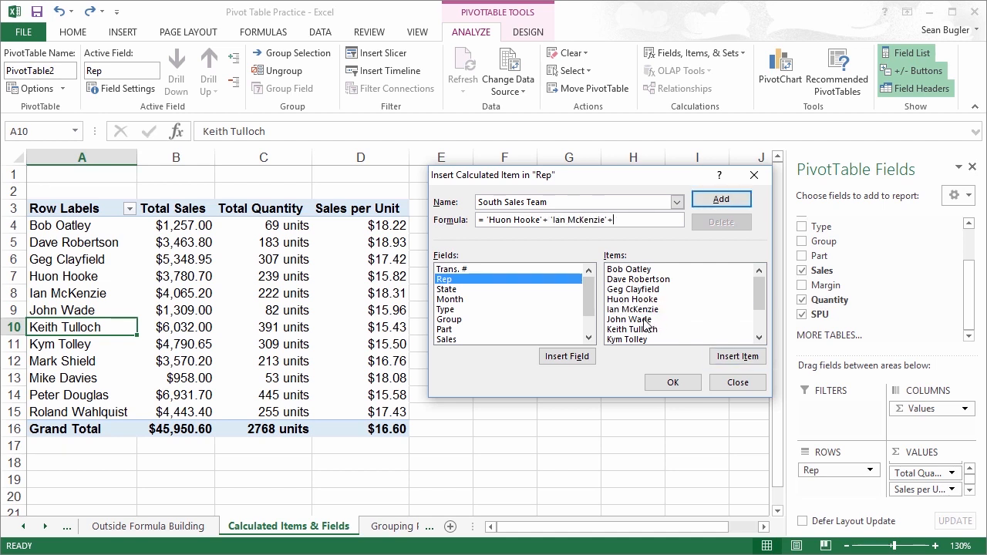
double_click(644, 321)
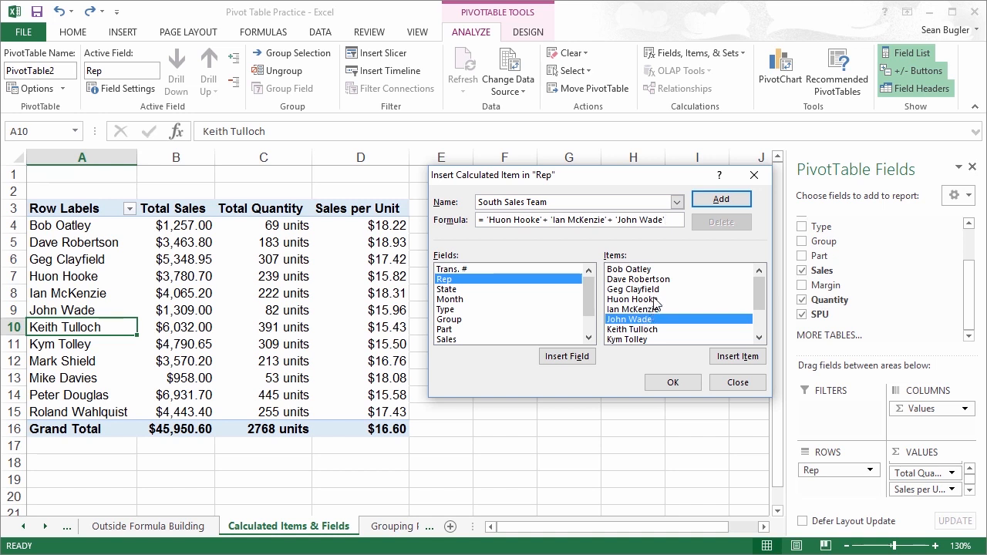
left_click(710, 202)
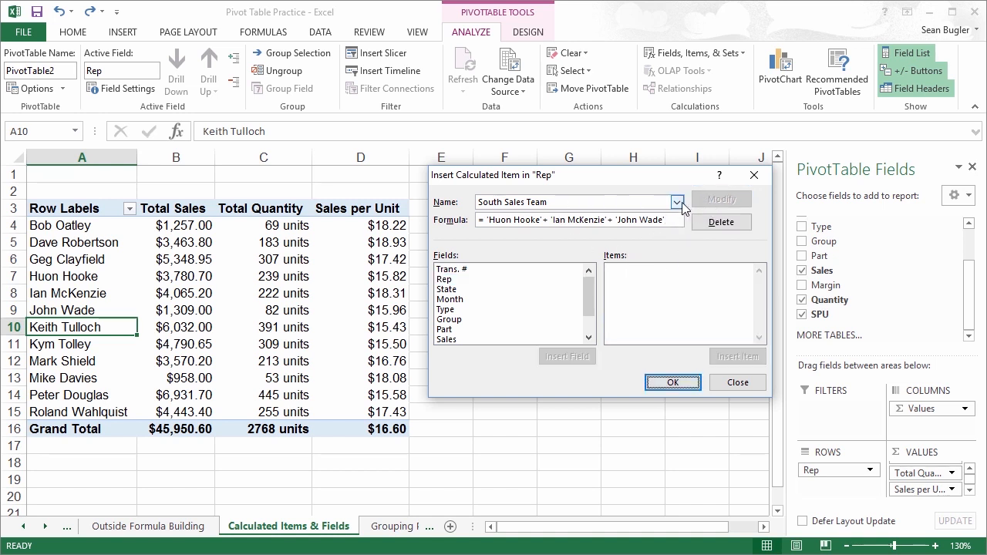
Step: Check the list of calculated items in Rep and apply North Sales Team and South Sales Team to the pivot table
left_click(677, 202)
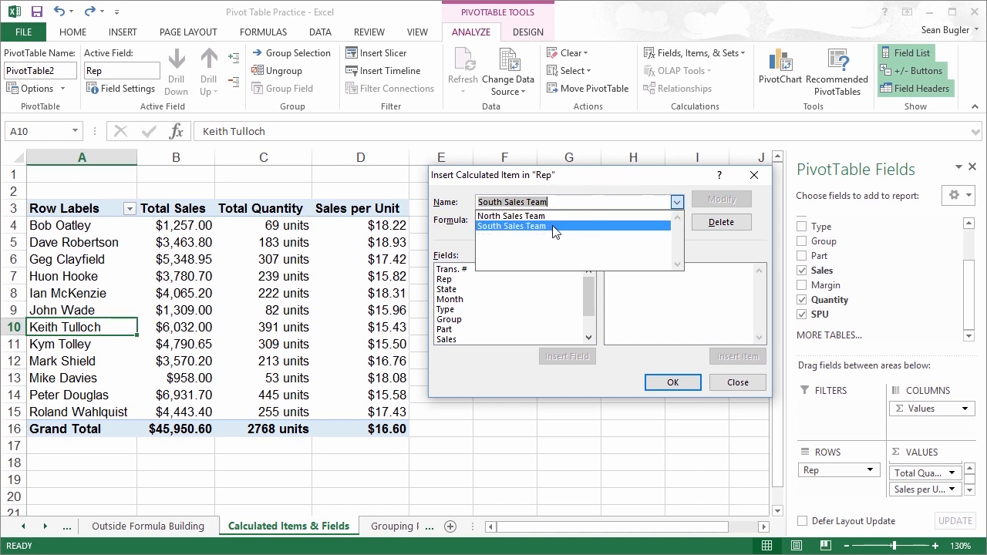
left_click(678, 203)
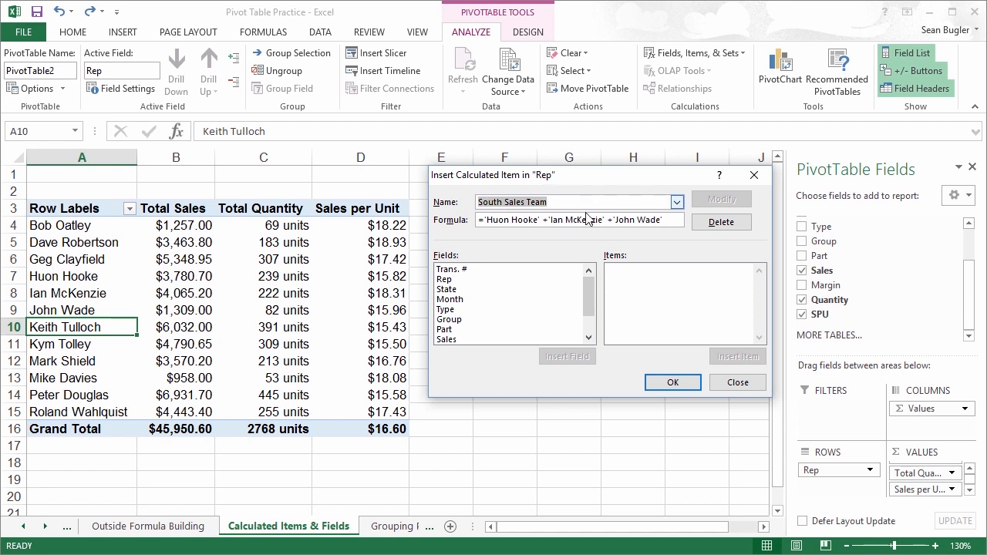
left_click(672, 386)
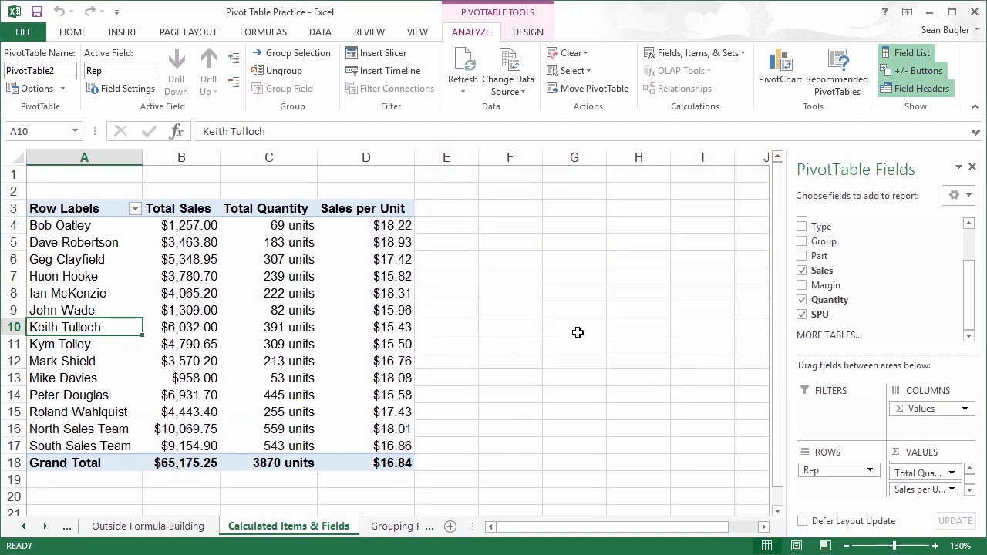
mouse_move(23, 417)
left_mouse_down()
mouse_move(85, 447)
mouse_move(256, 462)
mouse_move(427, 460)
left_mouse_up()
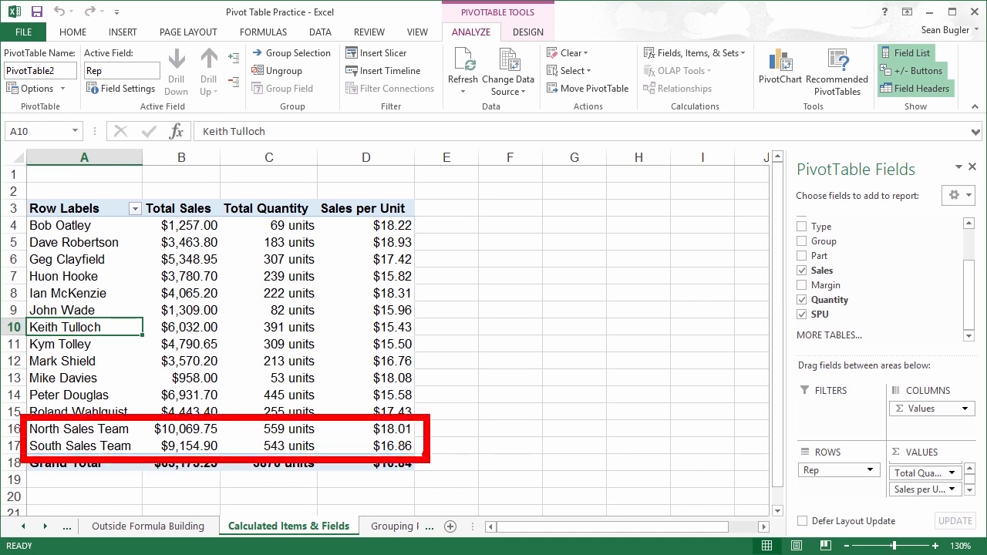
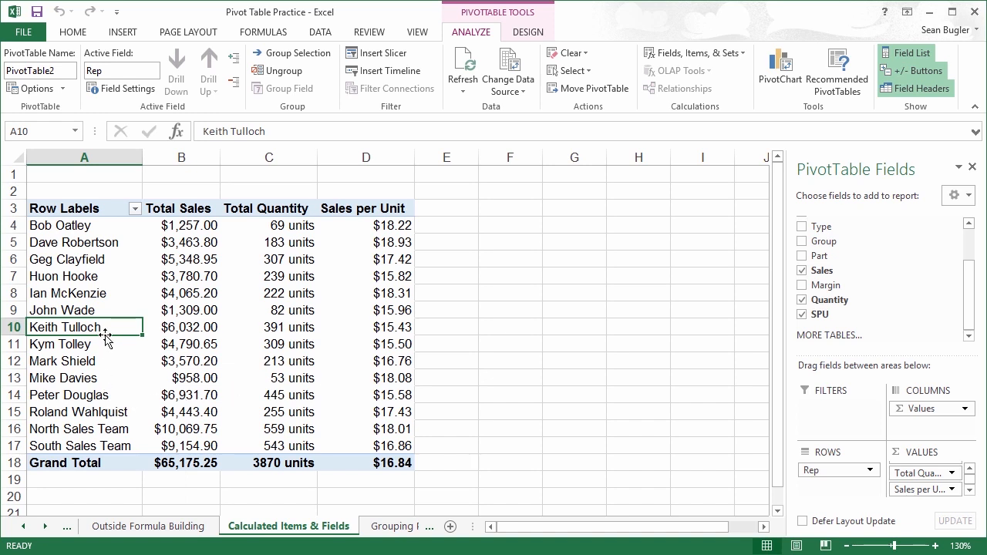
Step: Turn off grand totals for columns in the pivot table's options
right_click(176, 327)
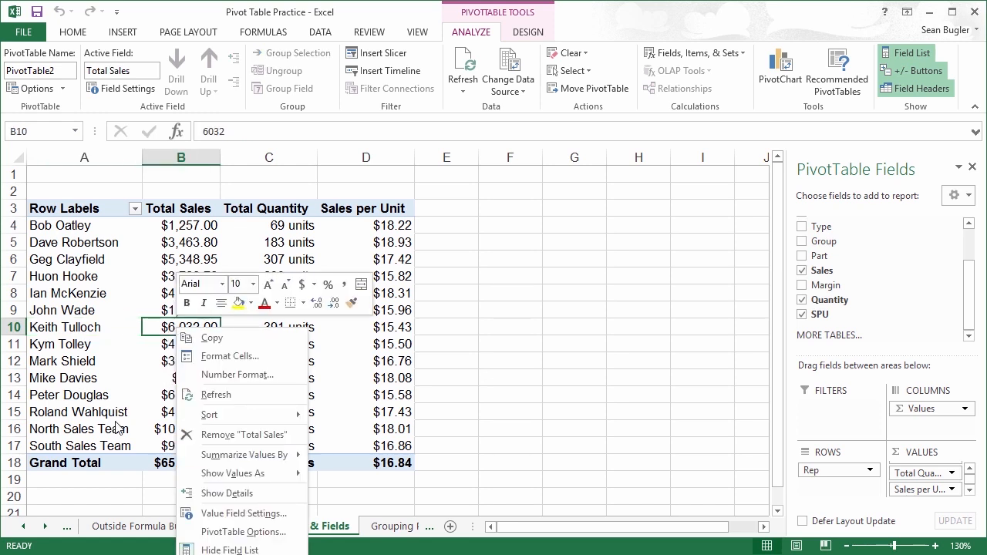
left_click(249, 534)
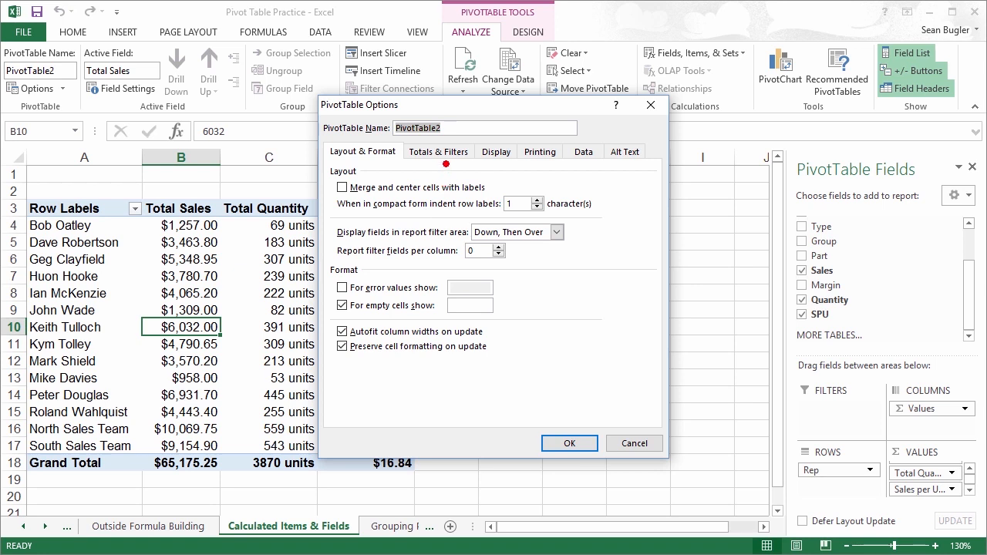
left_click_drag(445, 164, 467, 277)
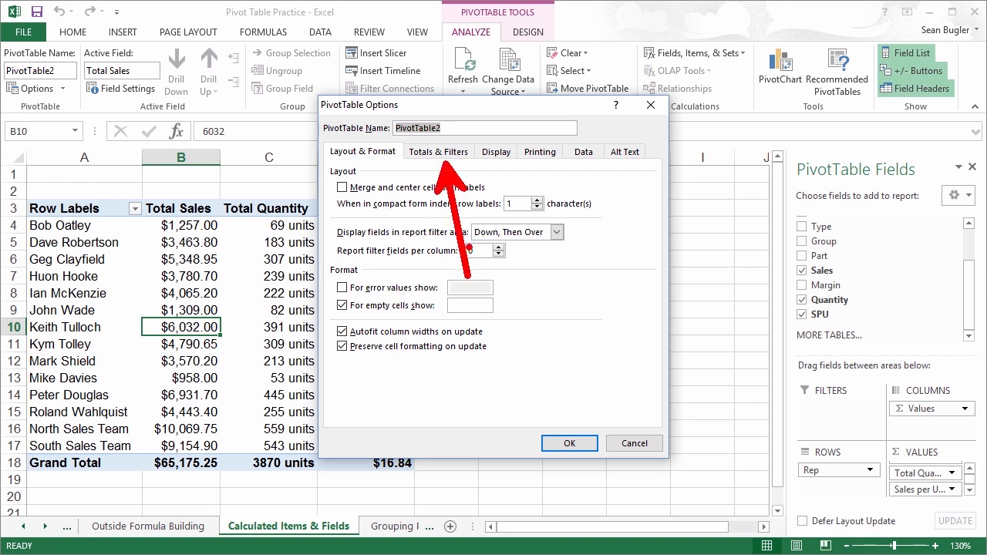
left_click(428, 154)
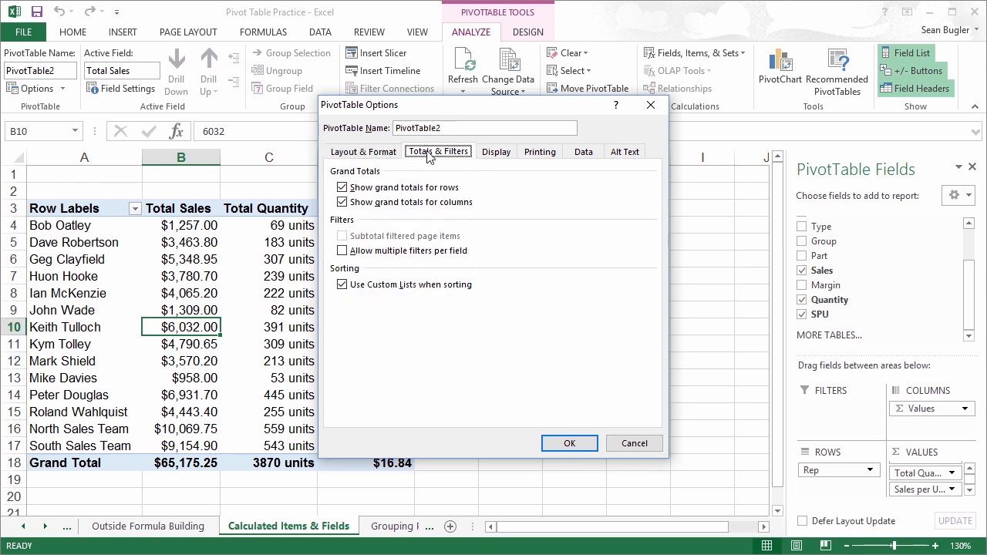
left_click(351, 204)
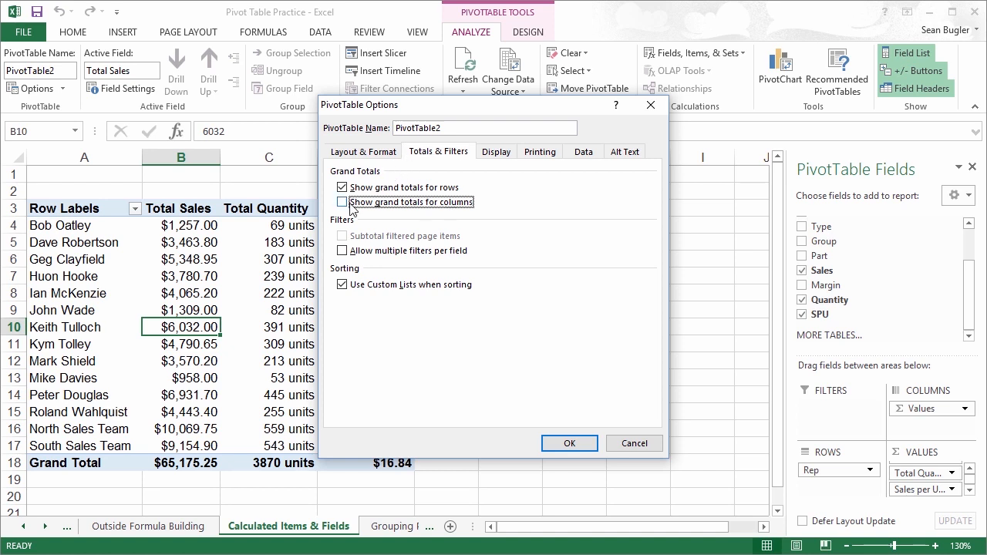
left_click(567, 444)
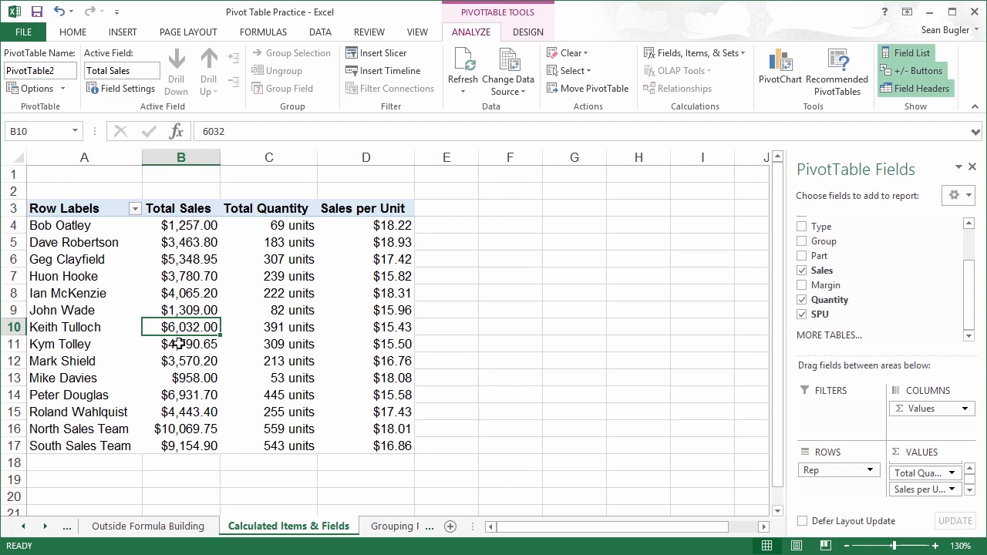
Step: Delete the SPU calculated field from the pivot table
mouse_move(184, 340)
mouse_move(239, 327)
left_click(717, 53)
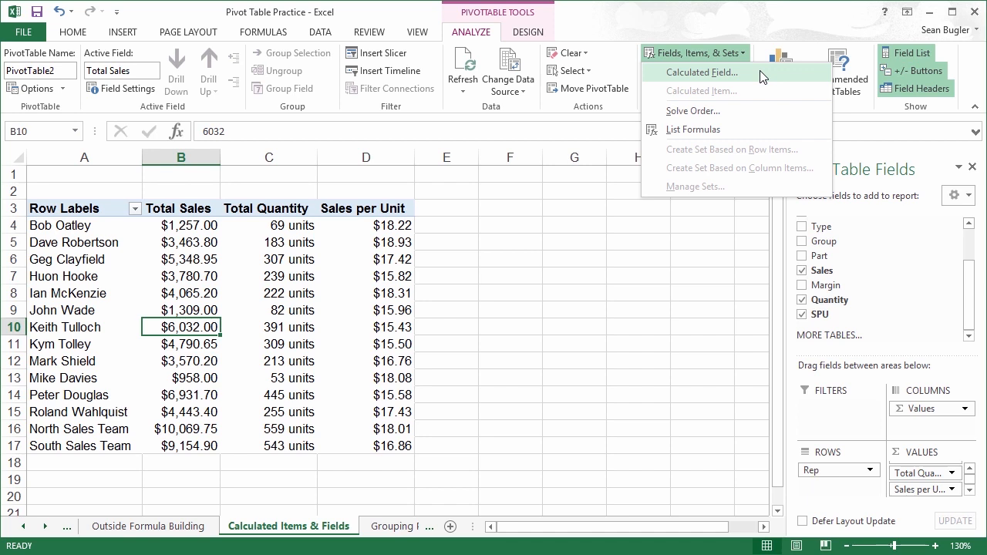
left_click(702, 73)
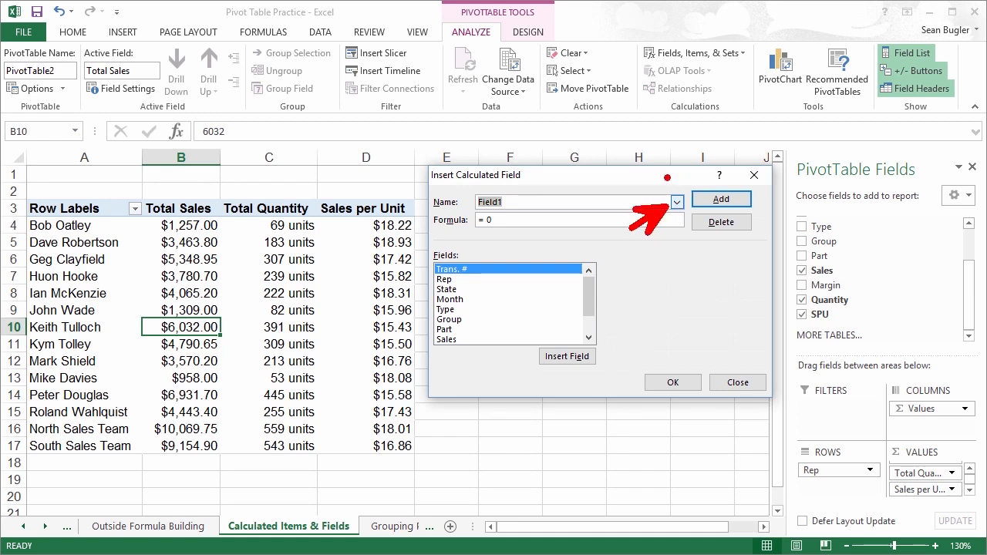
left_click(676, 202)
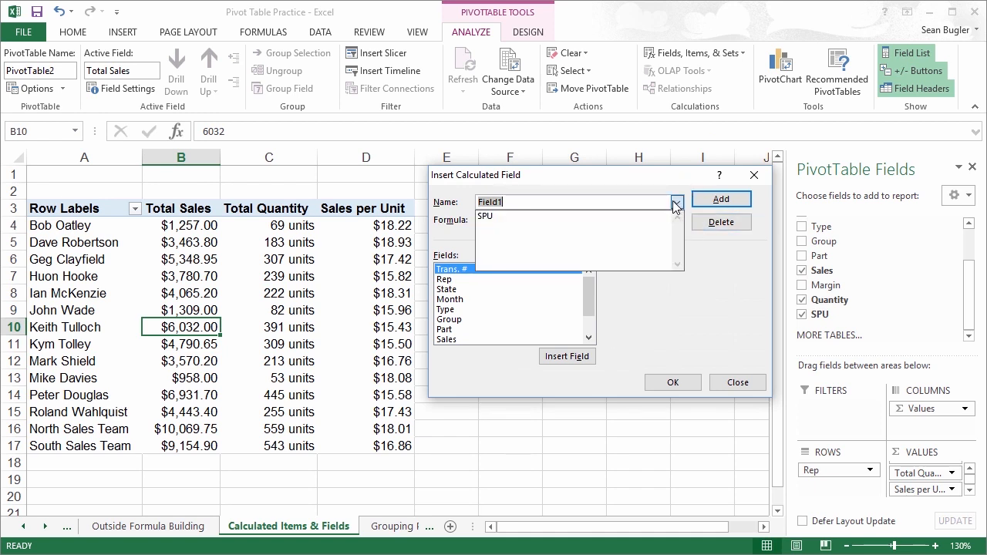
left_click(488, 217)
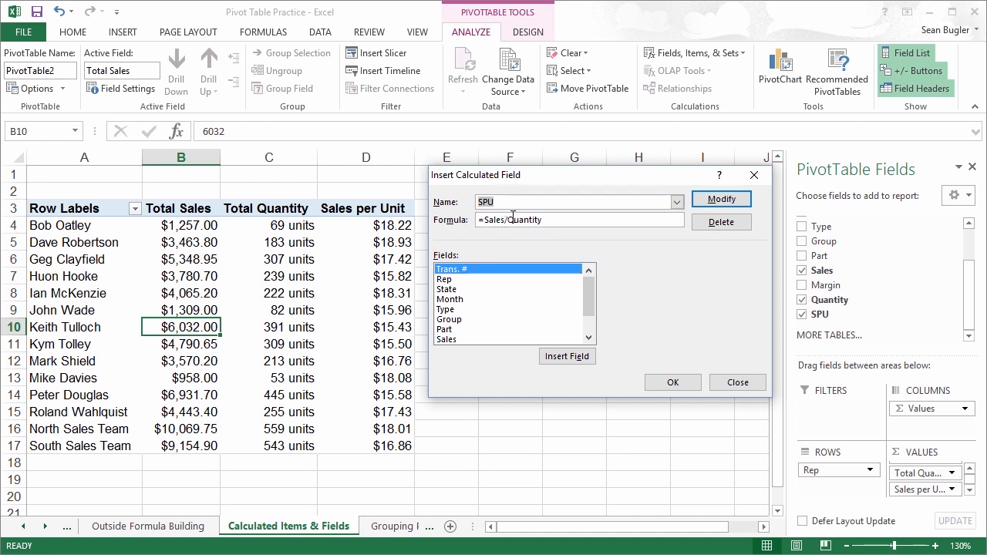
left_click(705, 224)
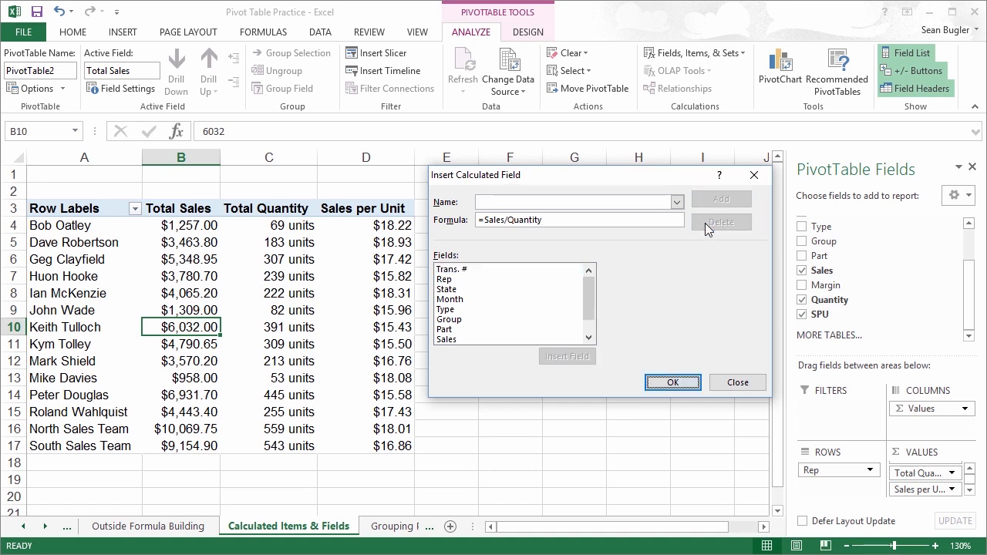
left_click(672, 383)
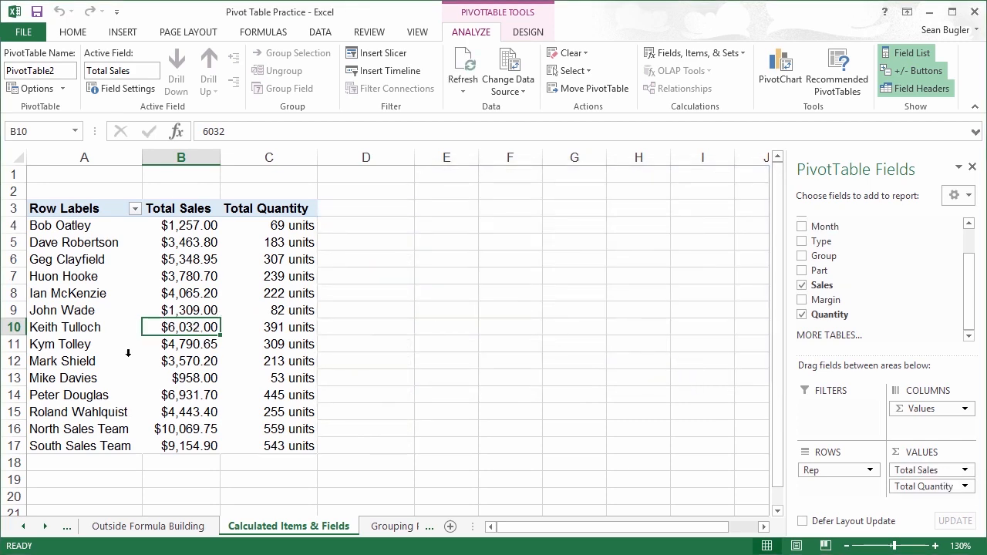
Step: Delete the North Sales Team and South Sales Team calculated items from the Rep field
left_click(72, 344)
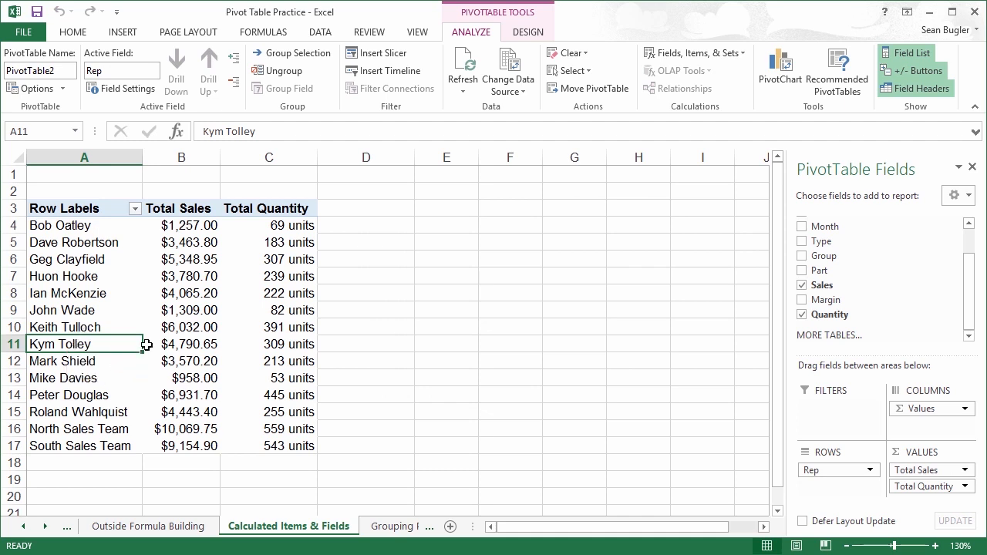
left_click(723, 55)
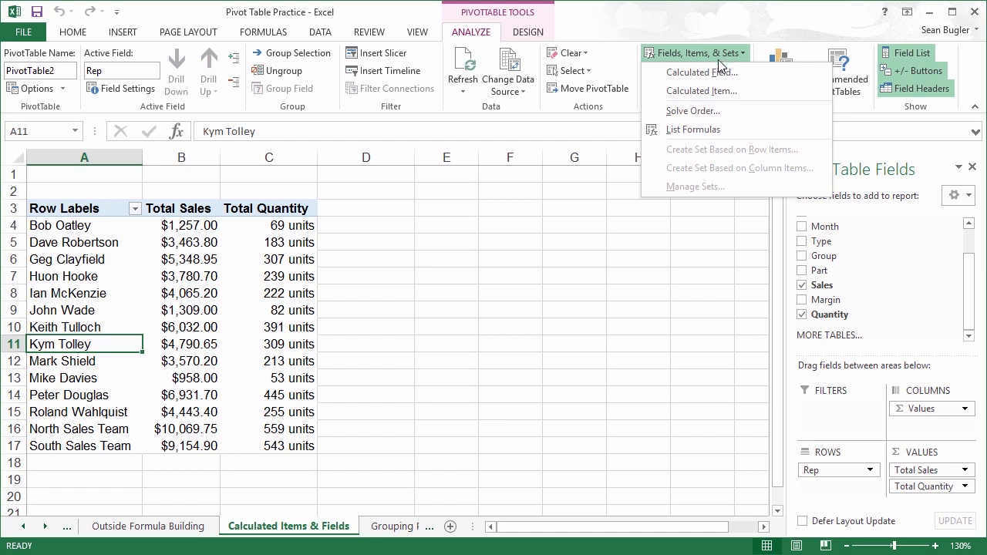
left_click(745, 93)
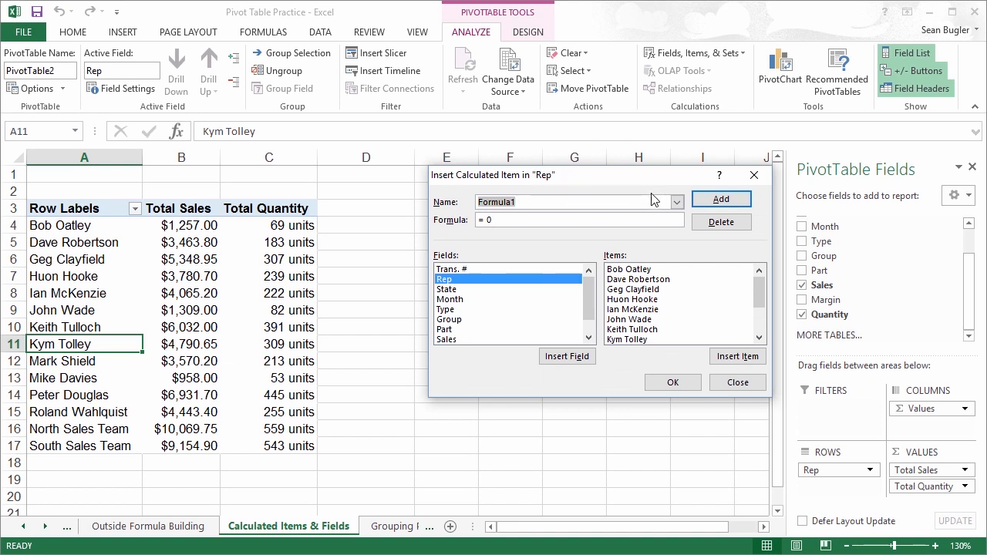
left_click(676, 202)
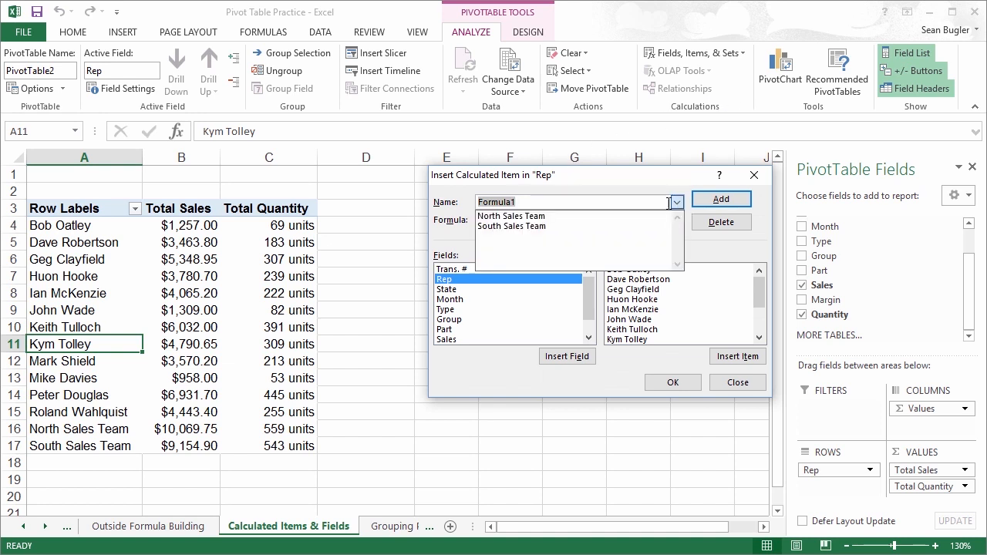
left_click(560, 217)
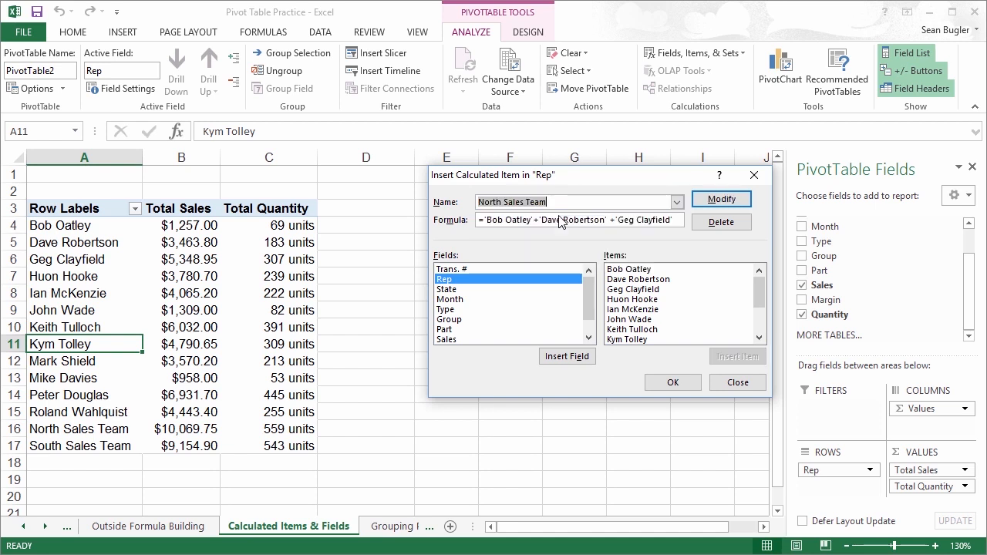
left_click(727, 223)
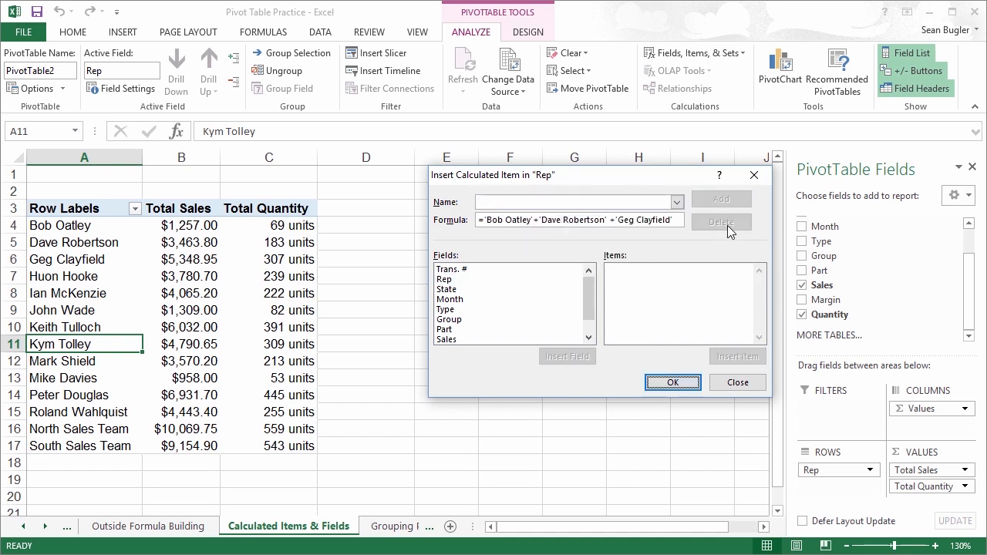
left_click(676, 202)
left_click(590, 217)
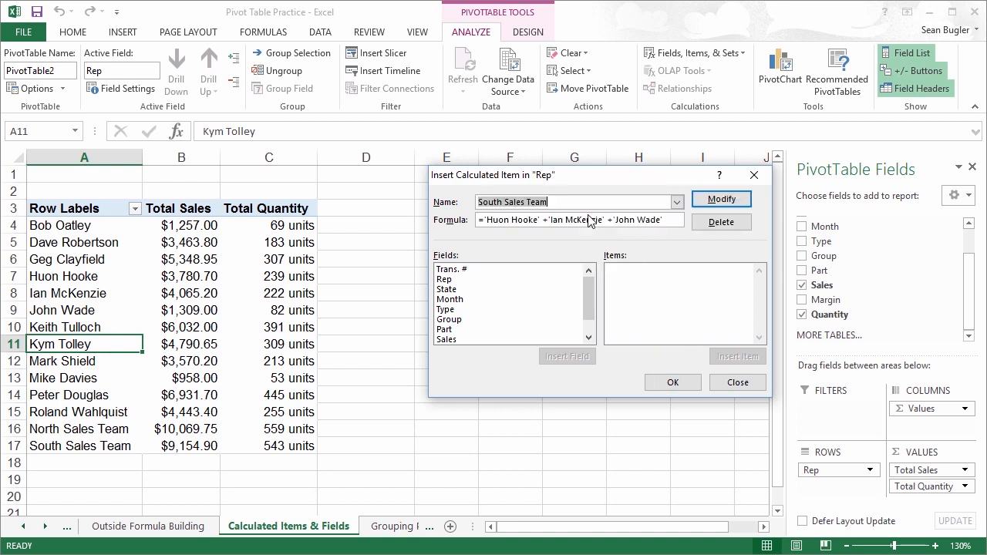
left_click(706, 221)
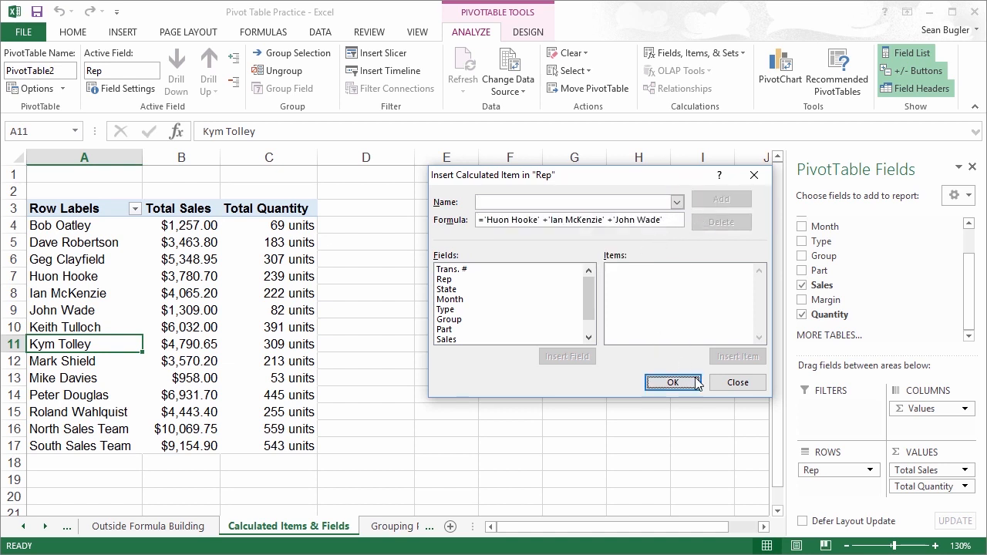
left_click(672, 383)
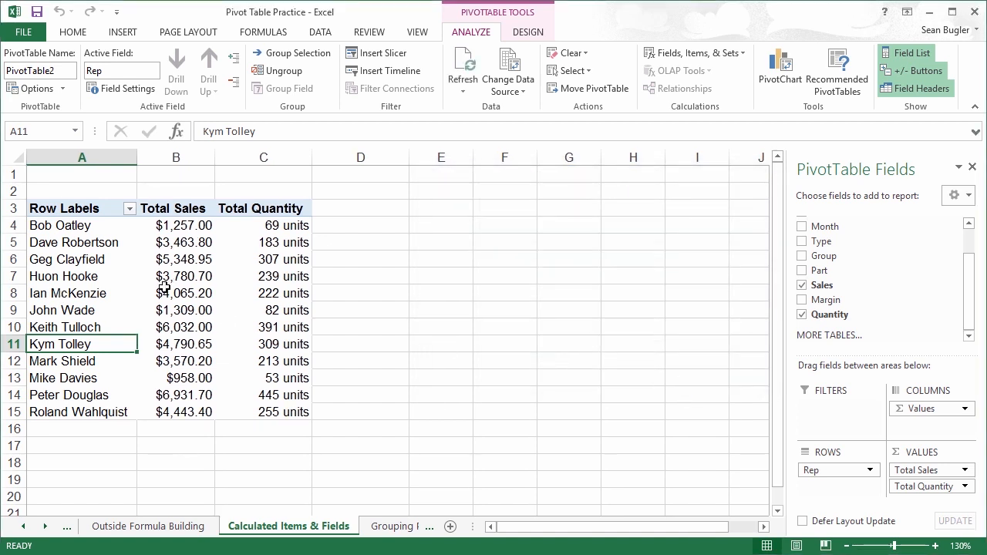
mouse_move(168, 276)
mouse_move(155, 310)
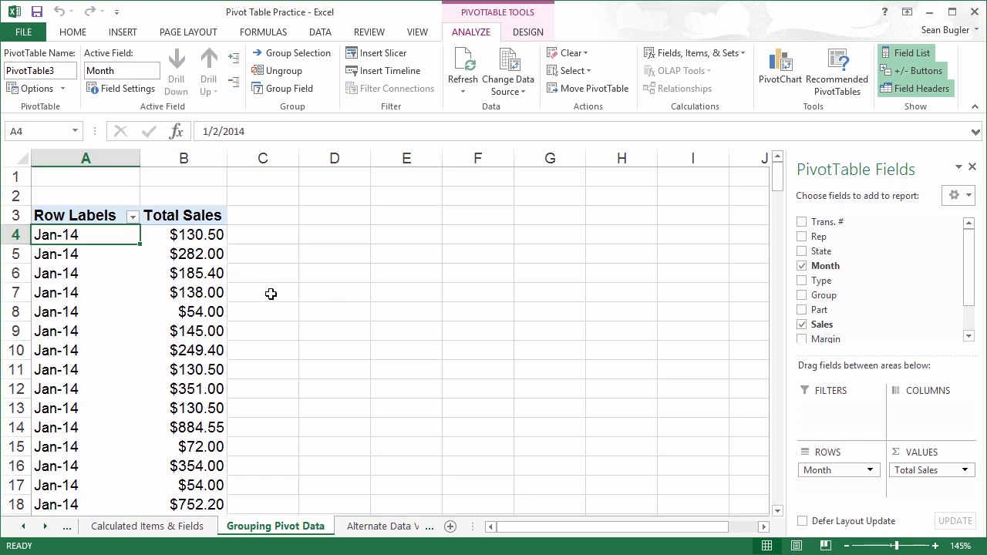
Step: Look through the dated rows of the pivot table on the Grouping Pivot Data sheet
scroll(78, 272, "down", 13)
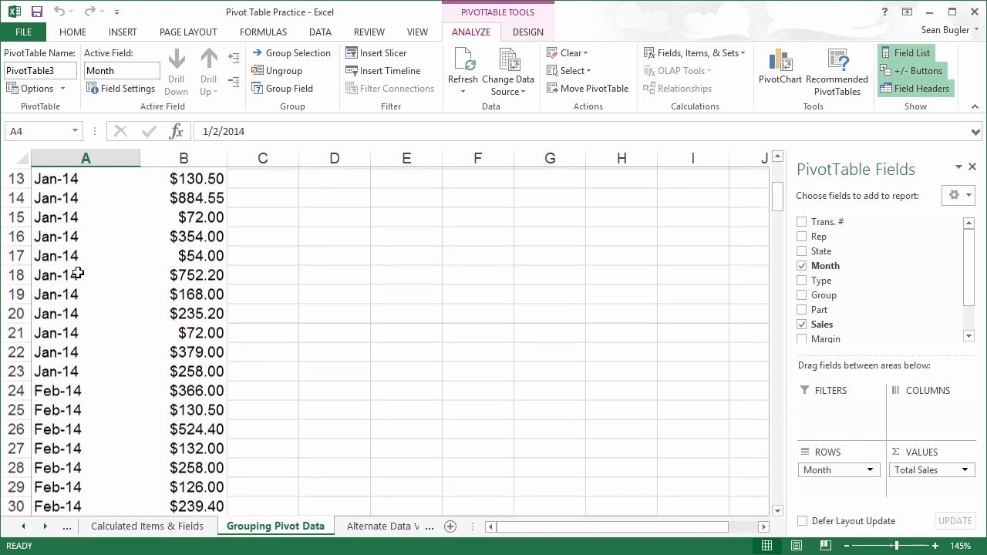
scroll(78, 276, "down", 3)
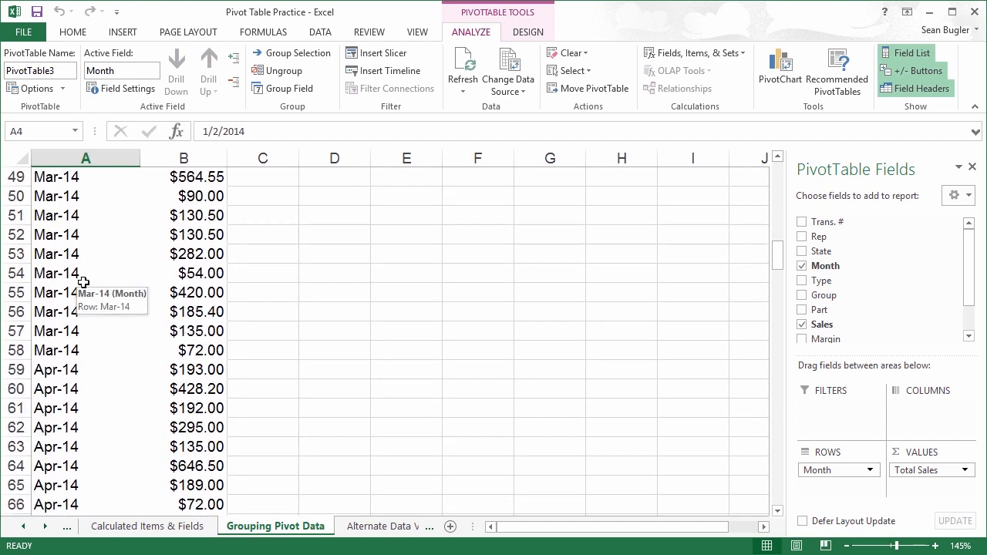
scroll(78, 279, "up", 11)
scroll(83, 282, "up", 5)
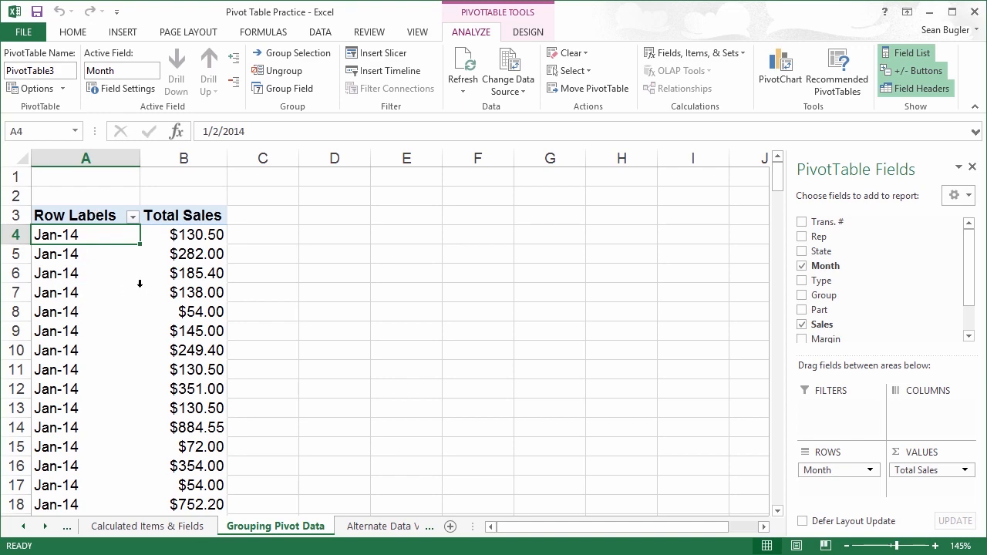
scroll(118, 284, "down", 2)
scroll(118, 284, "down", 12)
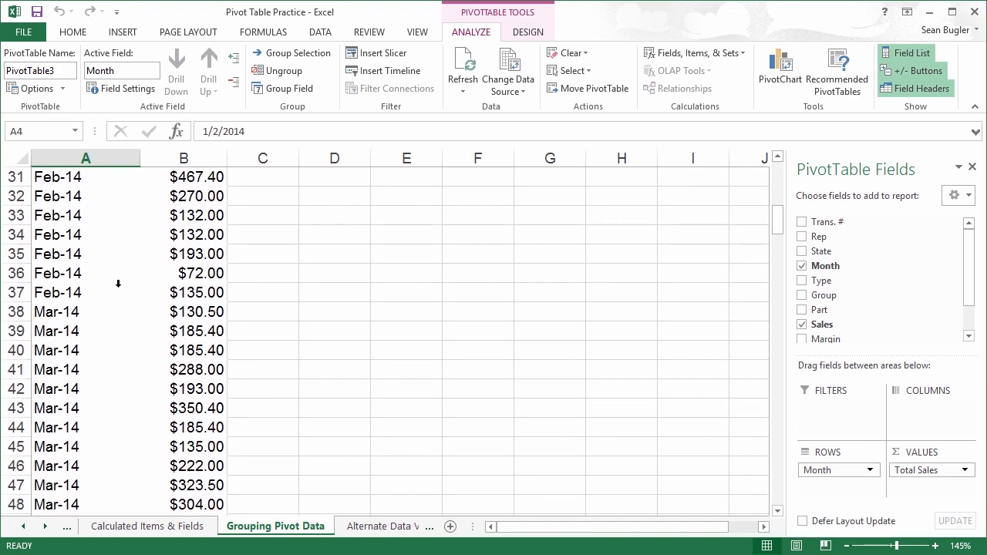
scroll(112, 286, "down", 9)
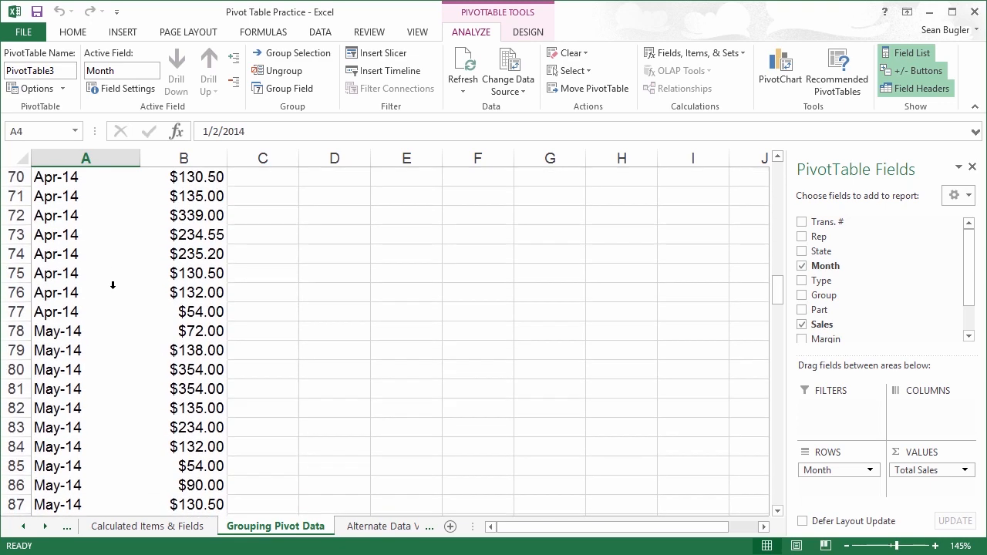
scroll(101, 294, "up", 20)
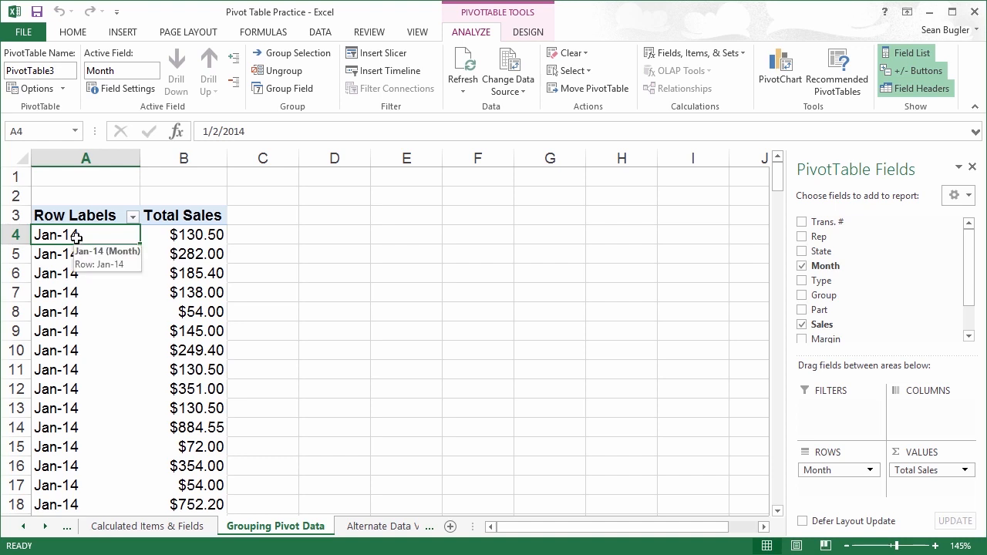
Step: Group the dates in the pivot table's row labels by Months, keeping the automatic start and end dates
left_click(69, 255)
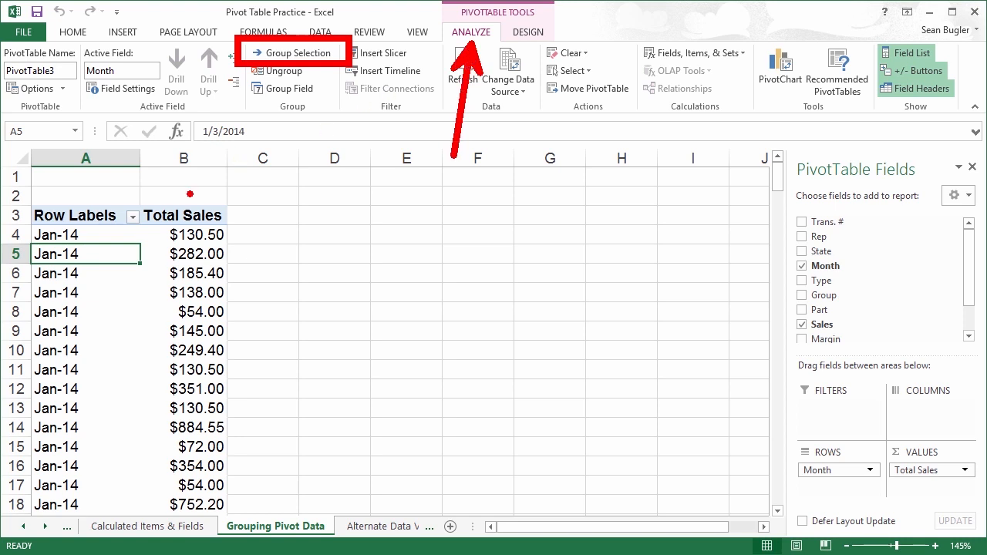
right_click(73, 256)
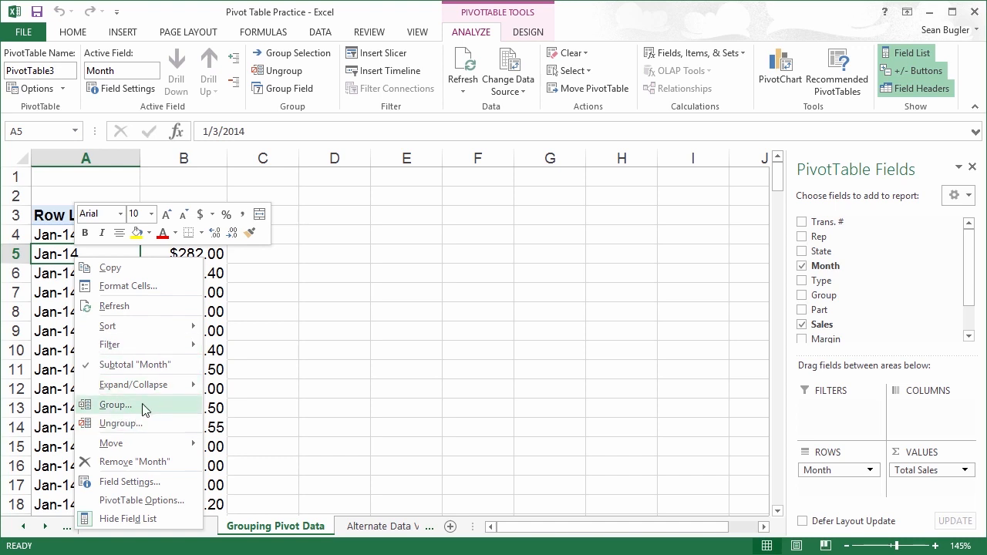
left_click(292, 53)
left_click_drag(544, 176, 284, 173)
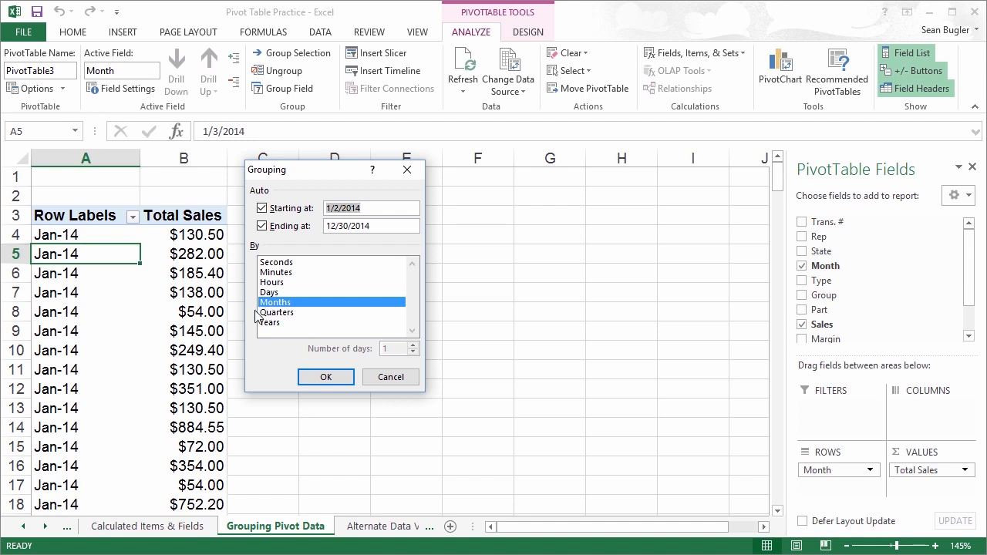
left_click(319, 380)
left_click(320, 380)
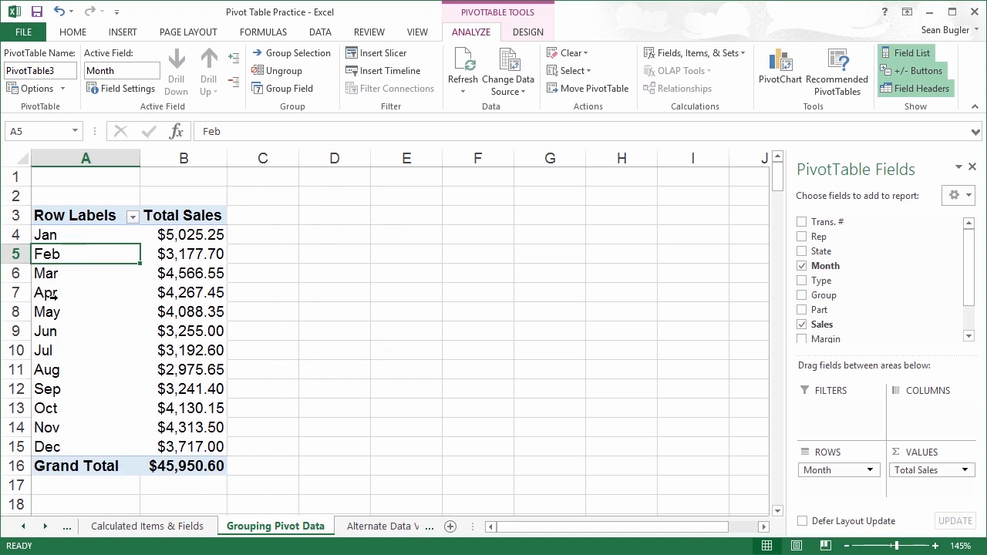
Step: Review the month labels and their sales totals in the grouped pivot table
left_click(52, 236)
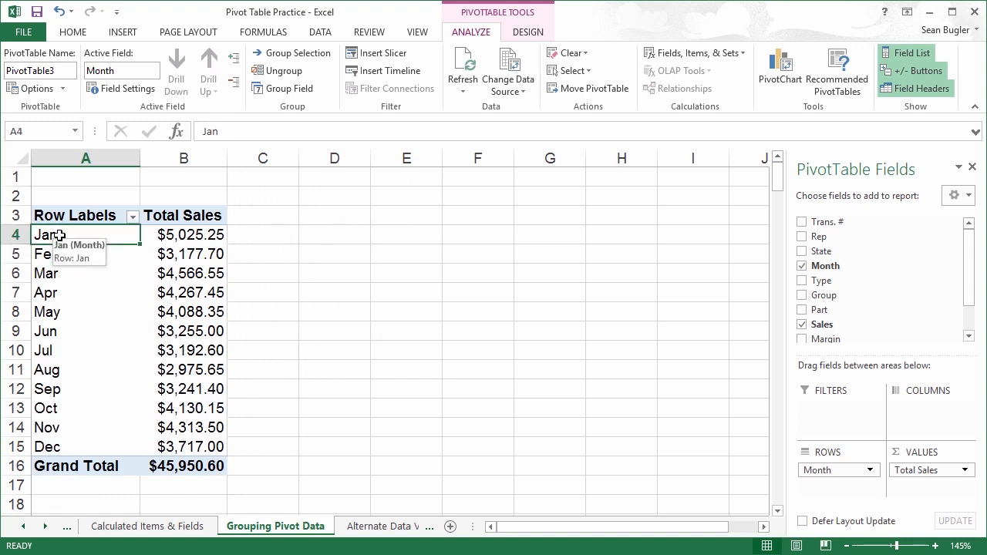
left_click(75, 256)
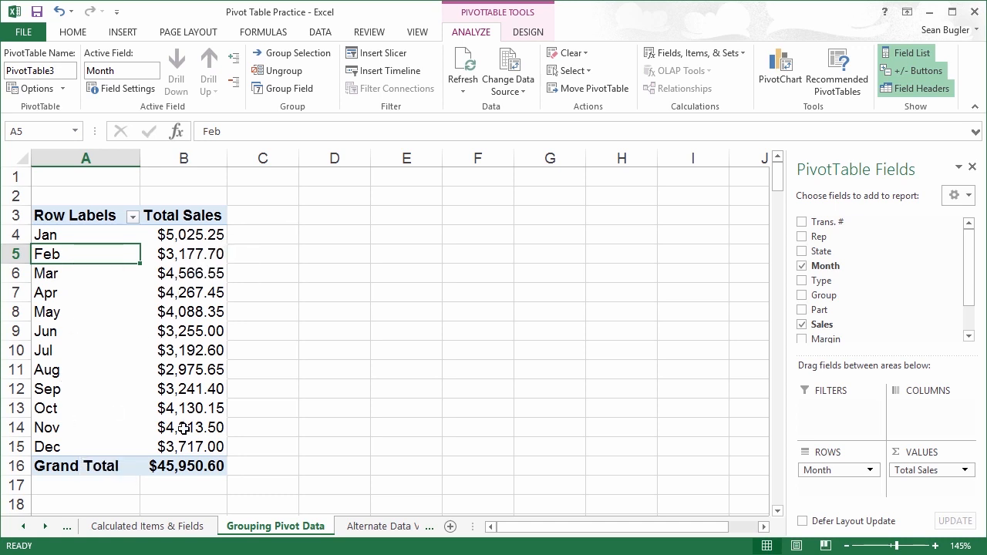
mouse_move(185, 428)
mouse_move(178, 285)
mouse_move(176, 255)
mouse_move(206, 237)
mouse_move(78, 235)
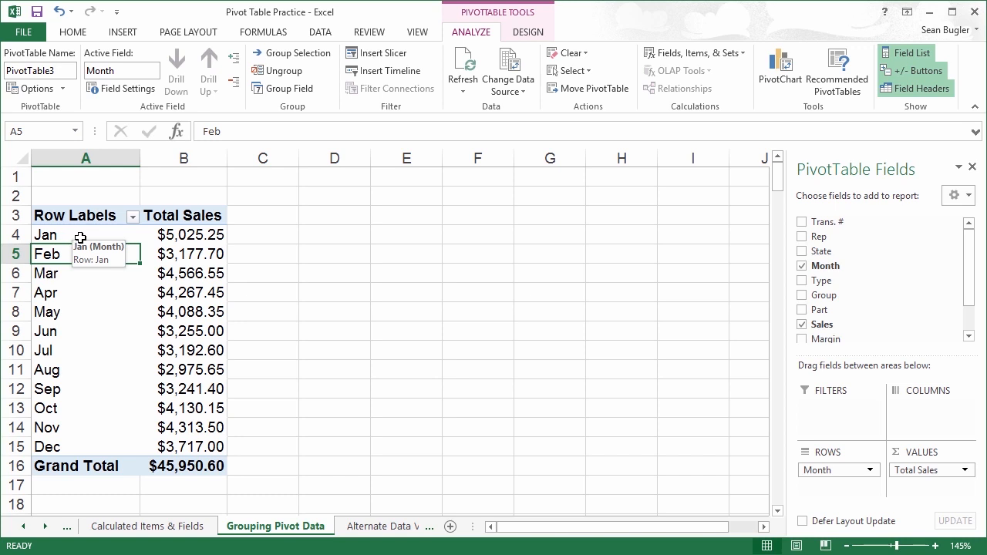
Step: Regroup the pivot table's dates by Quarters instead of Months
left_click(80, 237)
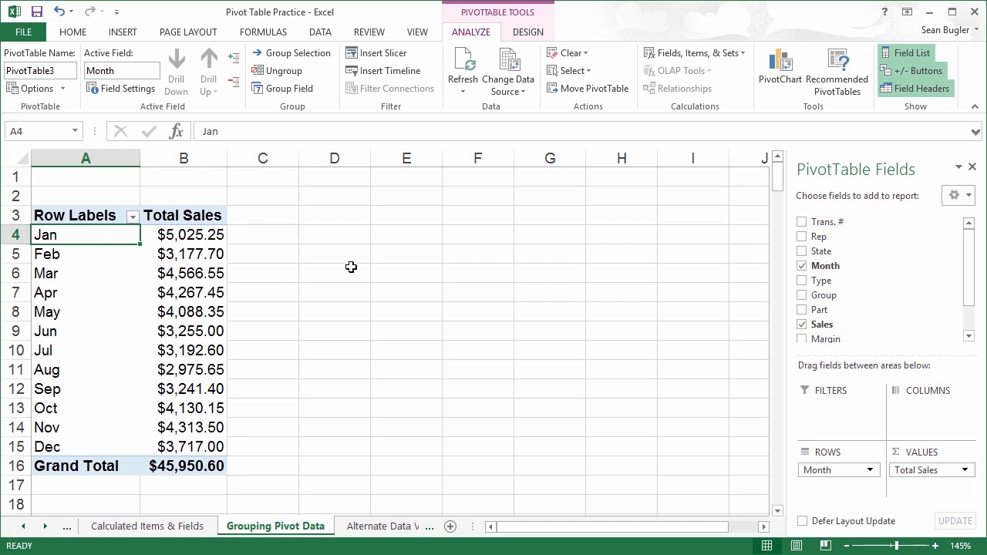
left_click(305, 60)
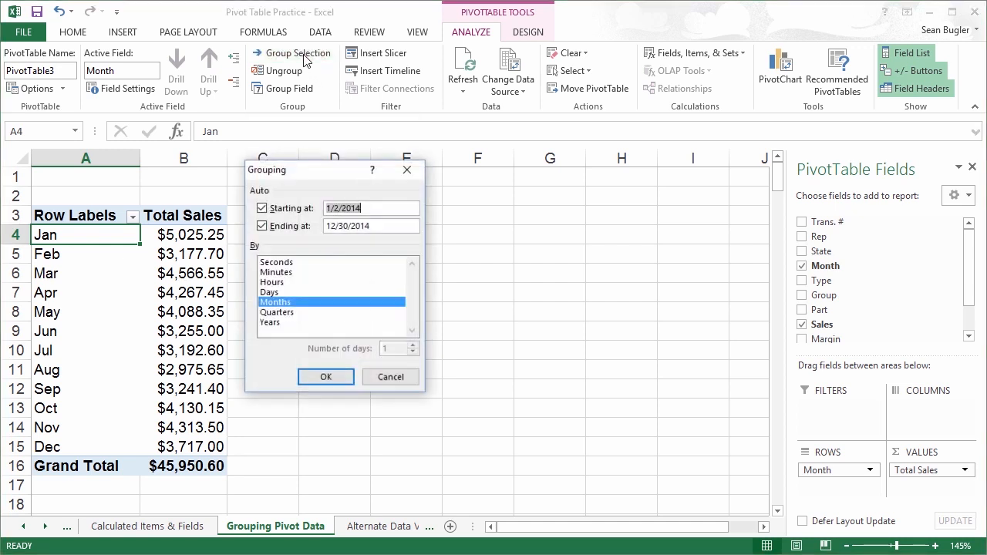
left_click(287, 302)
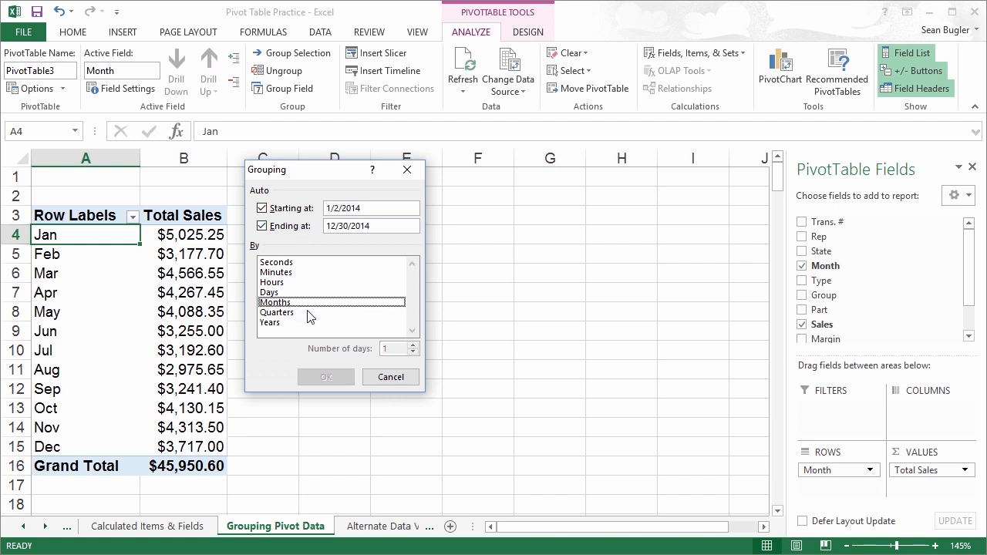
left_click(308, 313)
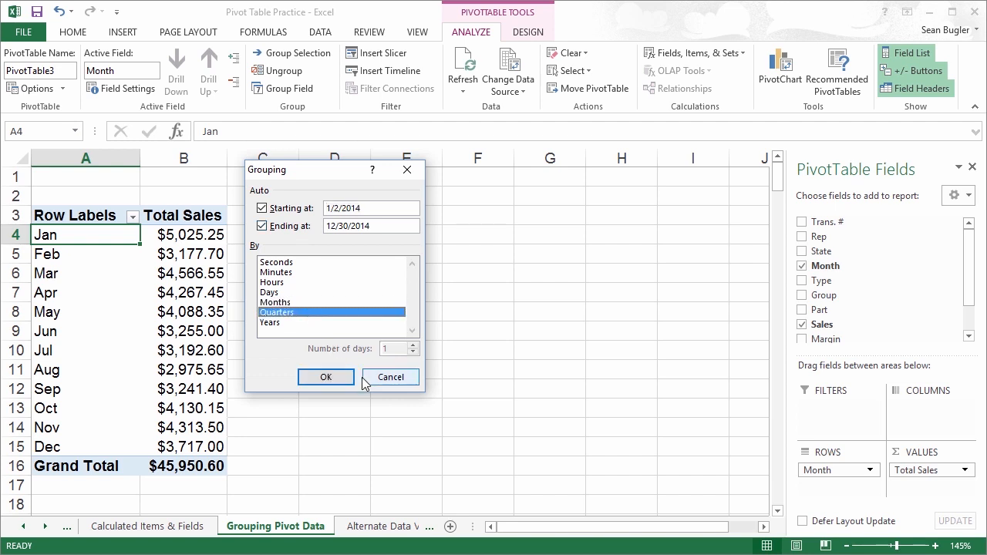
left_click(313, 379)
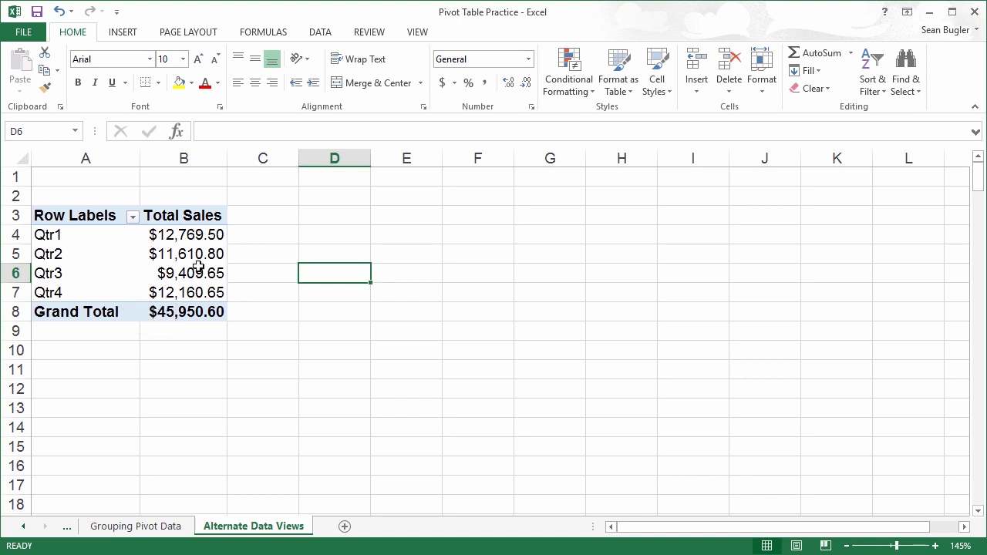
Step: Add the Sales field to the pivot table's values a second time, beside Total Sales
left_click(186, 236)
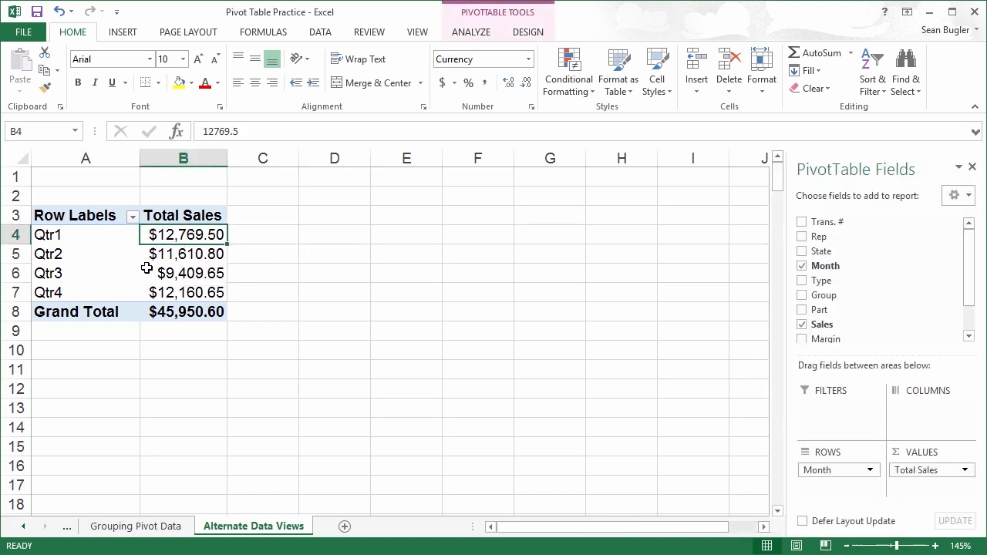
left_click(193, 258)
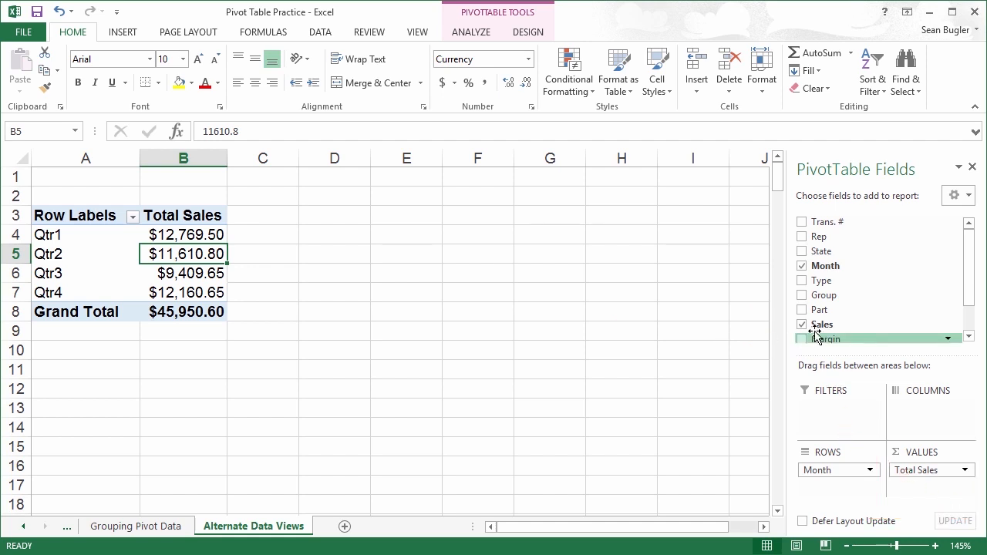
left_click_drag(848, 325, 914, 492)
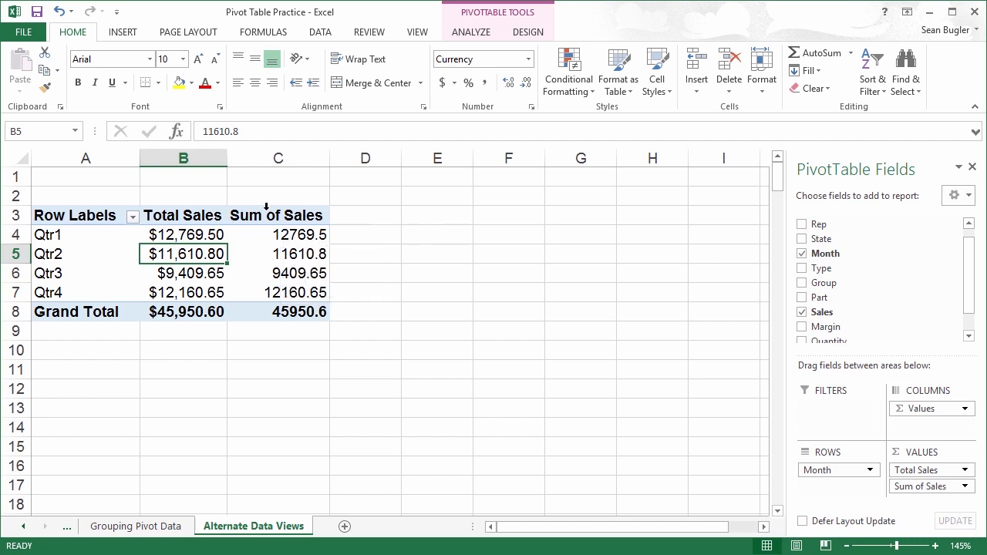
Step: Choose % of Grand Total as the way to show values in the Sum of Sales field's settings
right_click(284, 237)
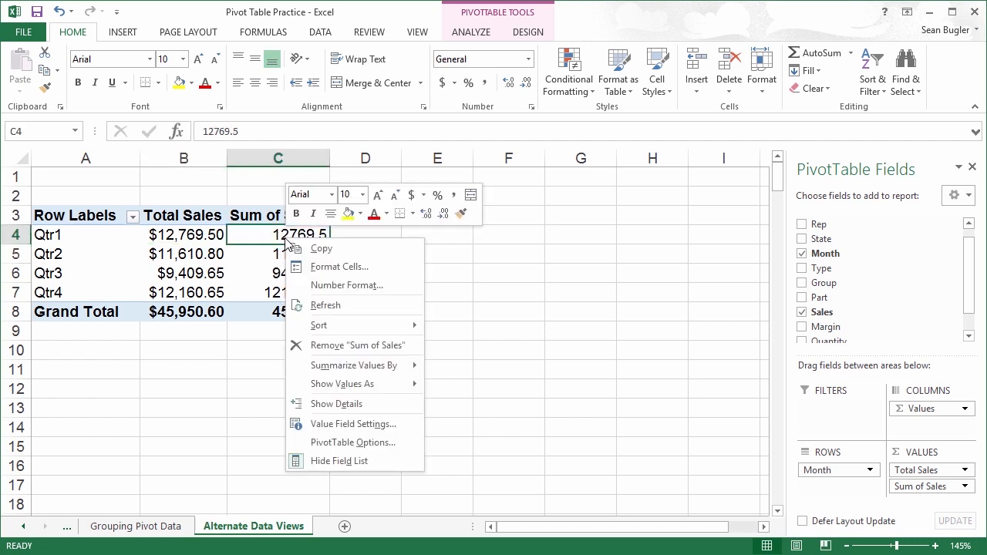
left_click(339, 424)
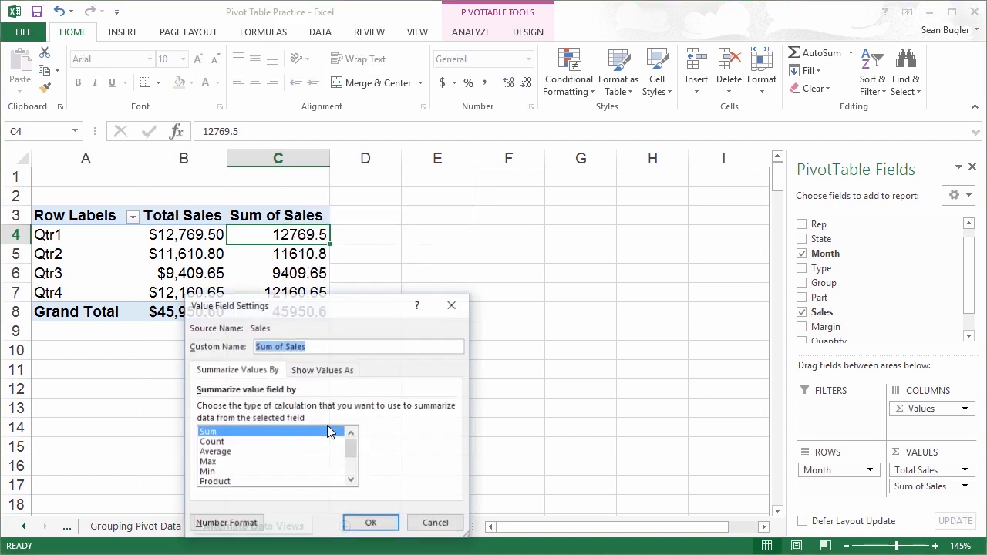
left_click_drag(293, 316, 437, 205)
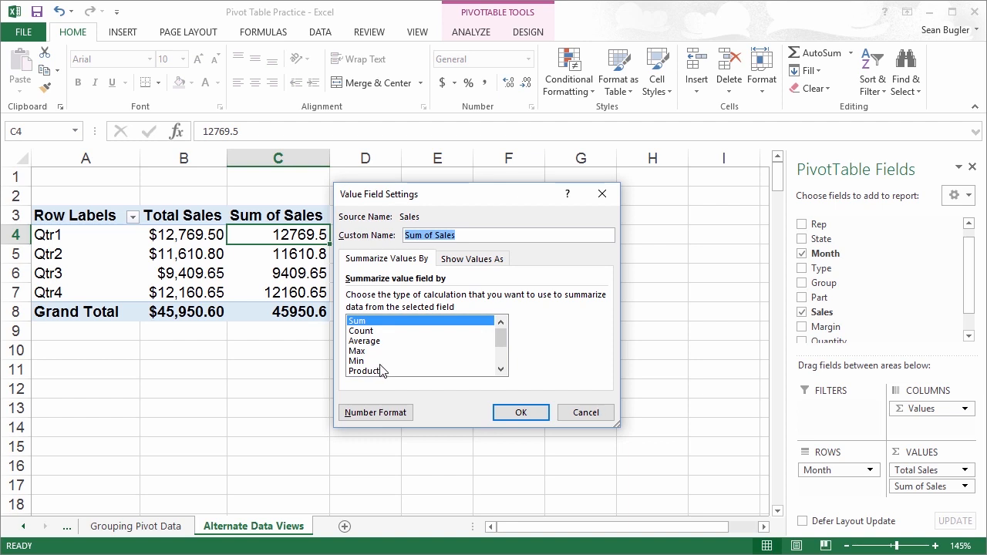
left_click(460, 269)
left_click(473, 262)
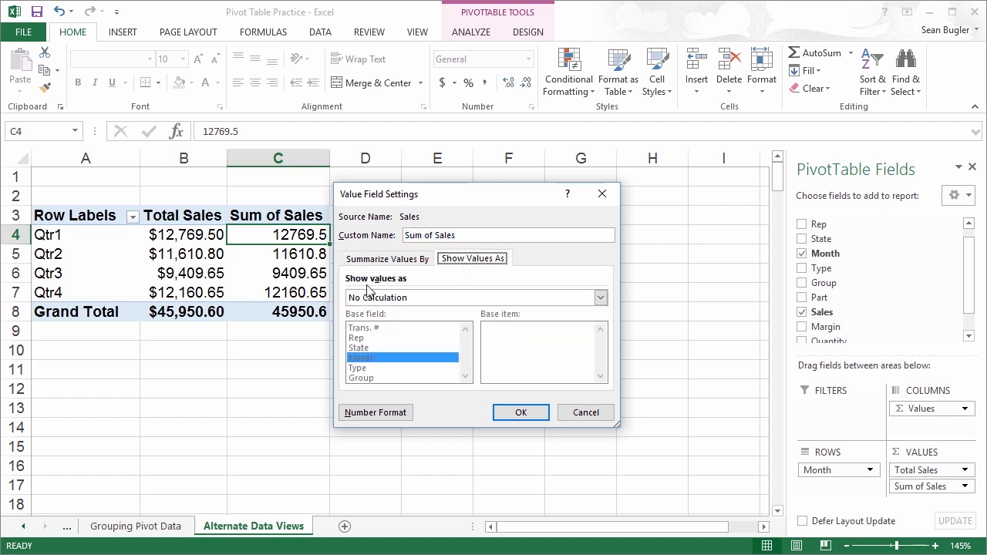
left_click(420, 300)
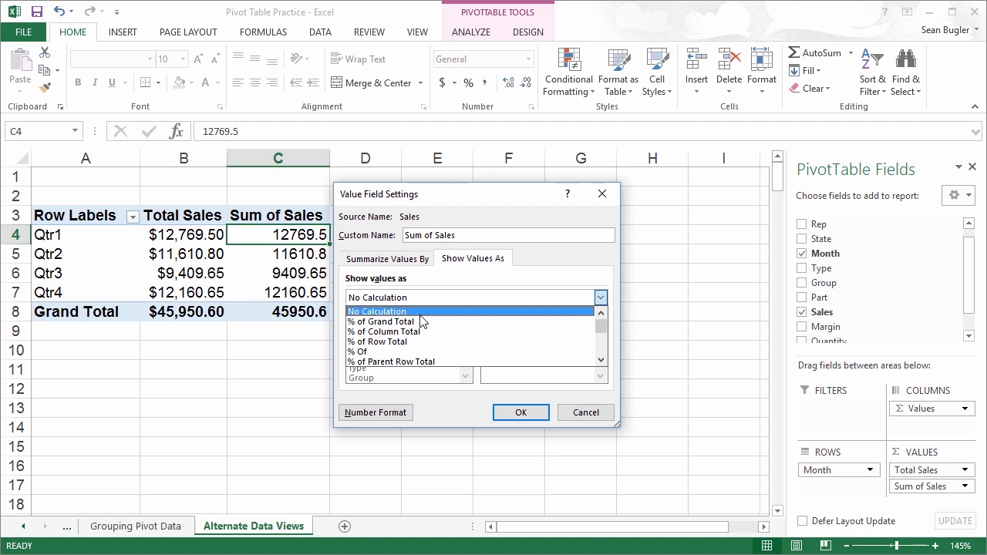
scroll(423, 327, "down", 2)
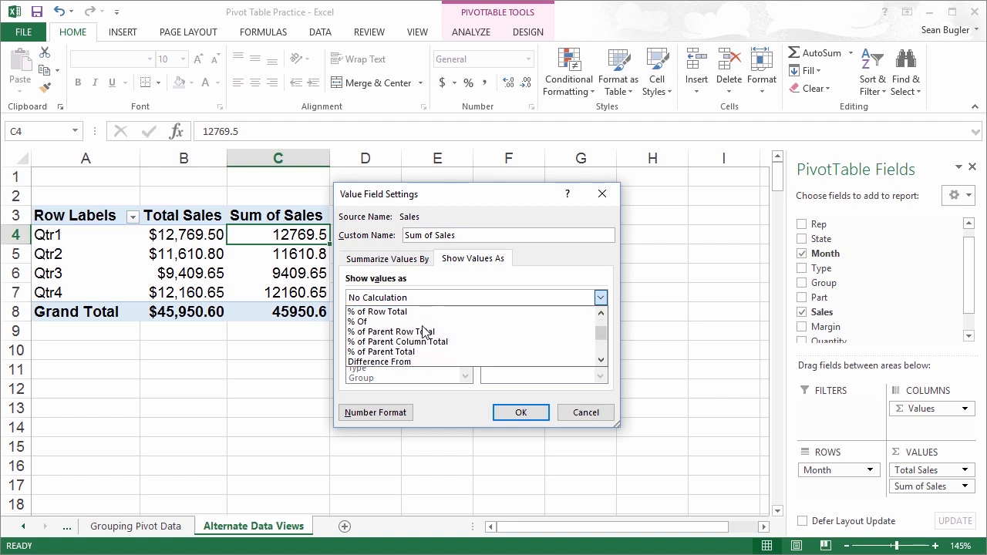
scroll(422, 327, "up", 2)
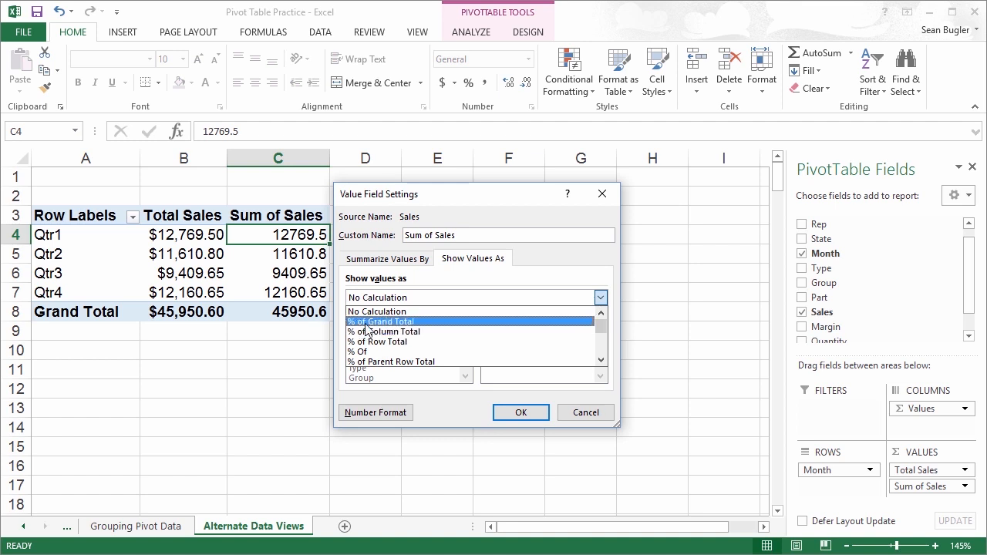
left_click(432, 321)
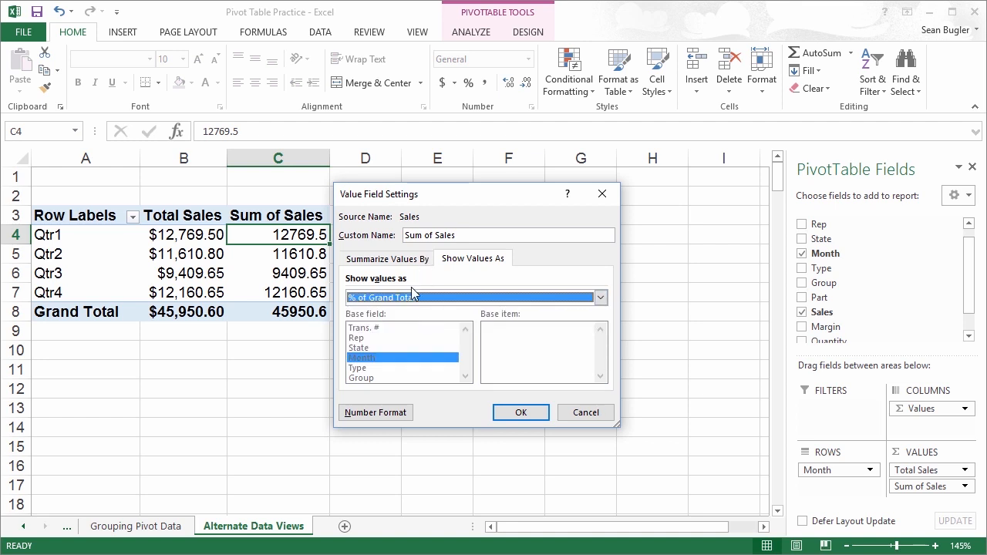
Step: Apply the custom name Percent to Total to the second sales field and widen column C slightly
left_click_drag(461, 235, 403, 235)
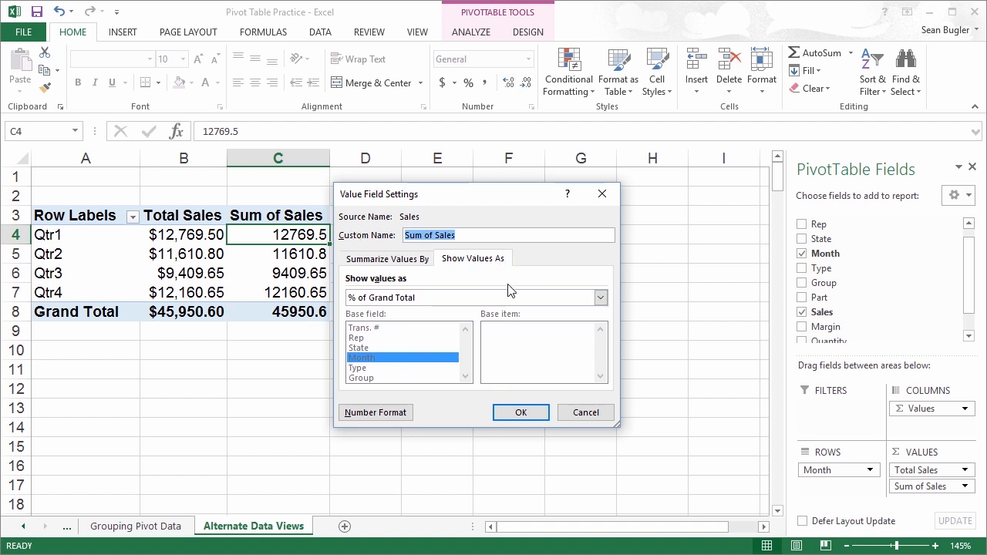
type("Percent to")
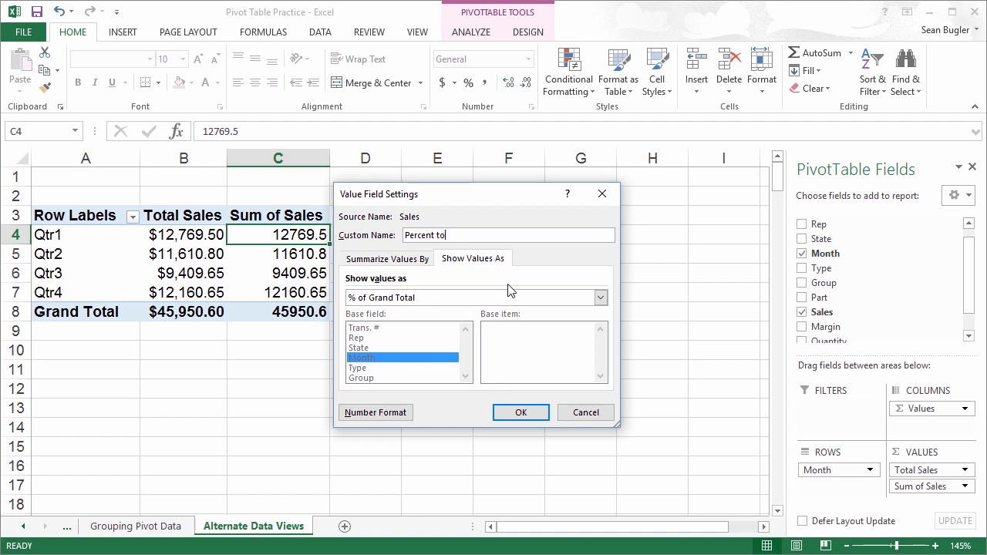
type(" Total")
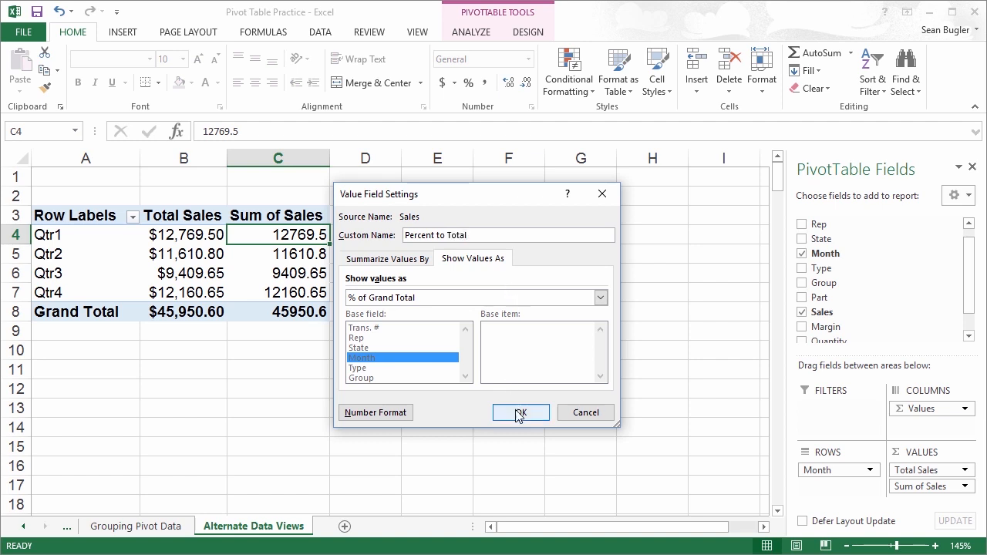
left_click(519, 415)
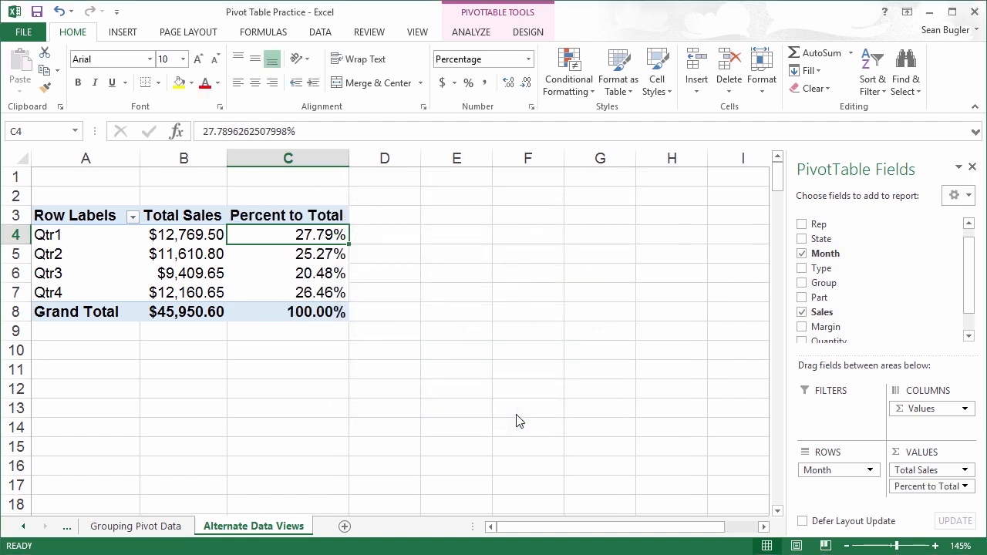
left_click_drag(347, 159, 361, 158)
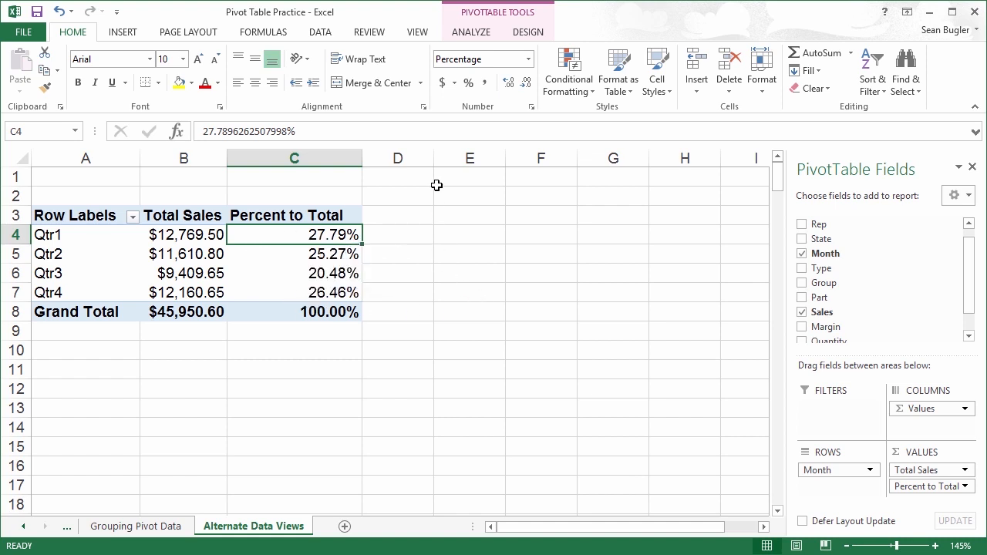
left_click(440, 218)
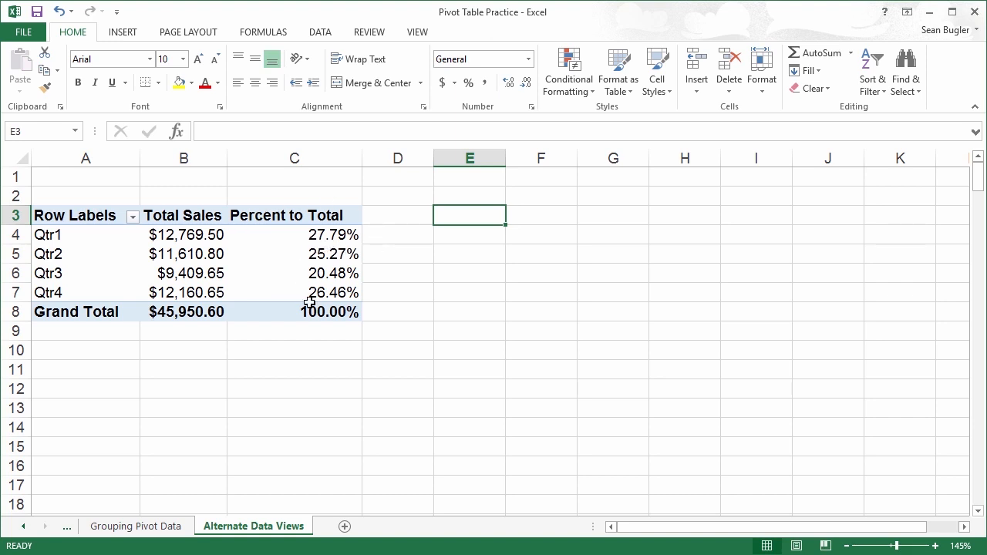
Step: Undo the column C widening and the second sales field's settings change
mouse_move(325, 230)
key("ctrl+z")
key("ctrl+z")
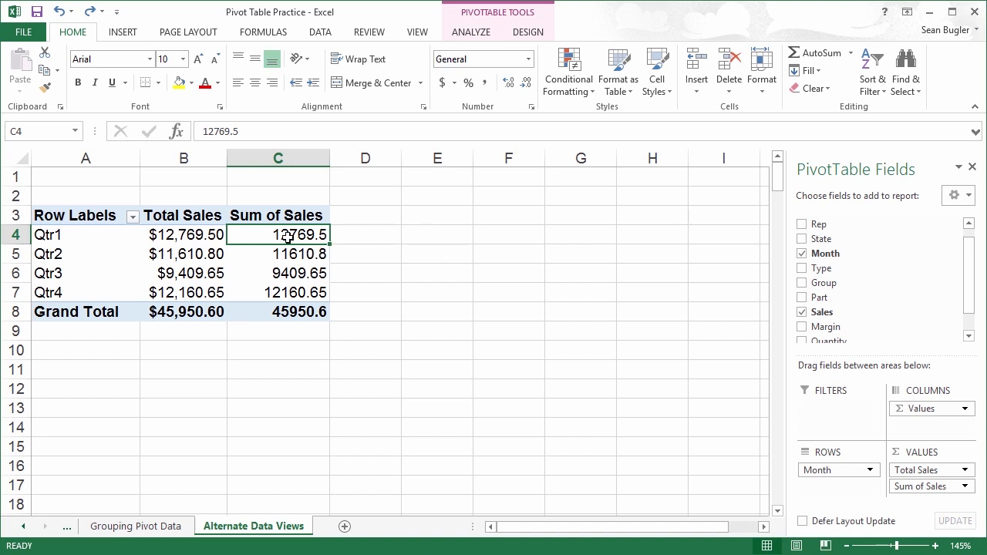
Step: Show the Sum of Sales column's values directly as % of Grand Total
right_click(287, 236)
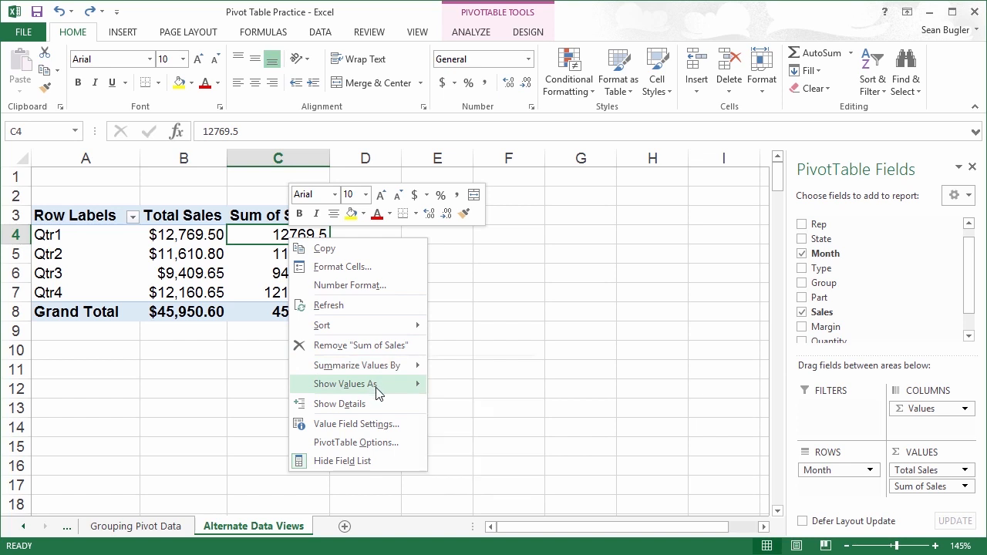
mouse_move(383, 389)
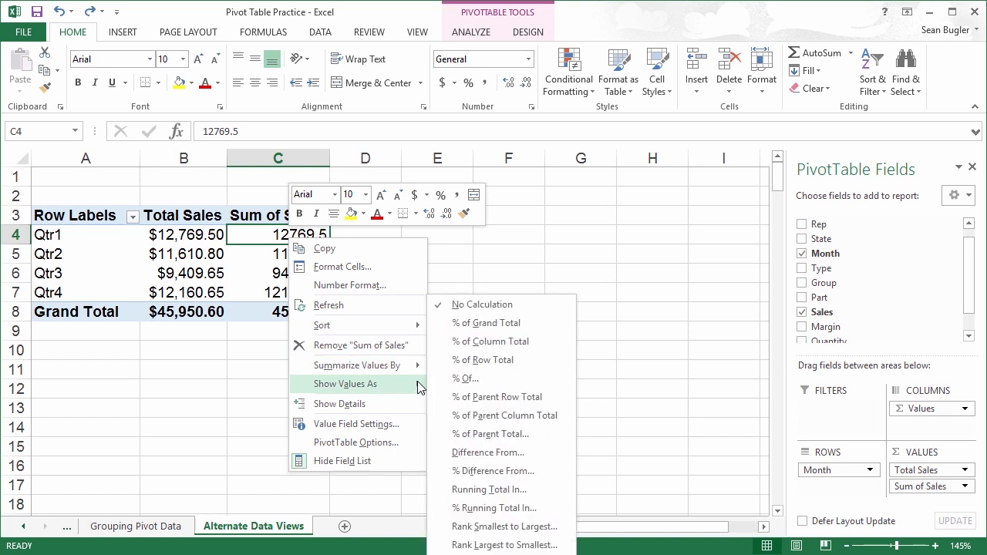
left_click(537, 330)
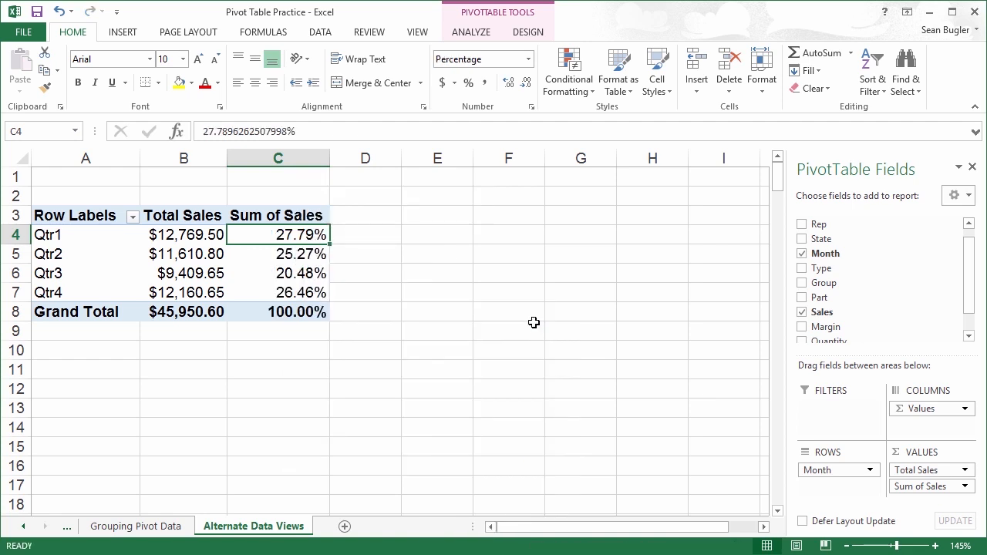
Step: Rename the active Sum of Sales field as Percent to Total
left_click(294, 221)
left_click(532, 32)
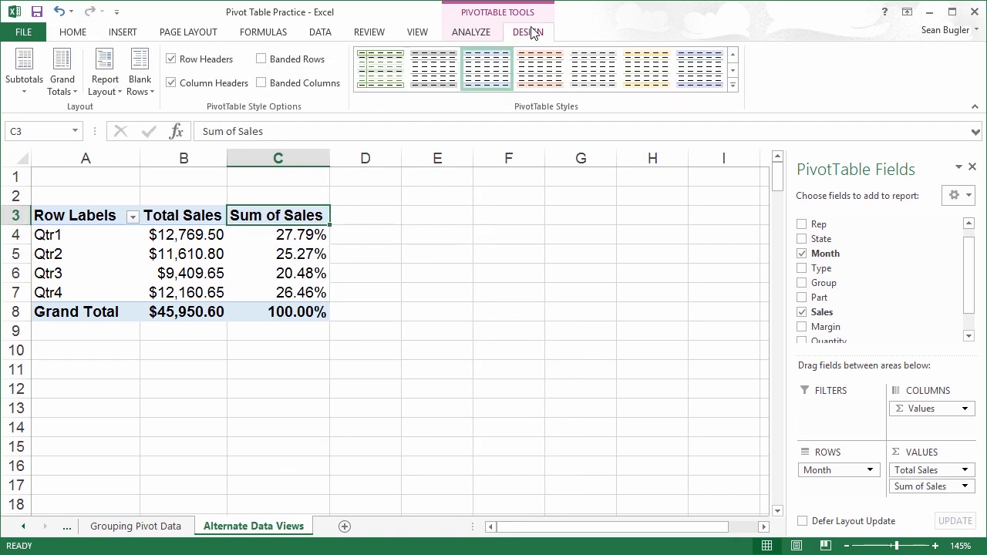
left_click(475, 35)
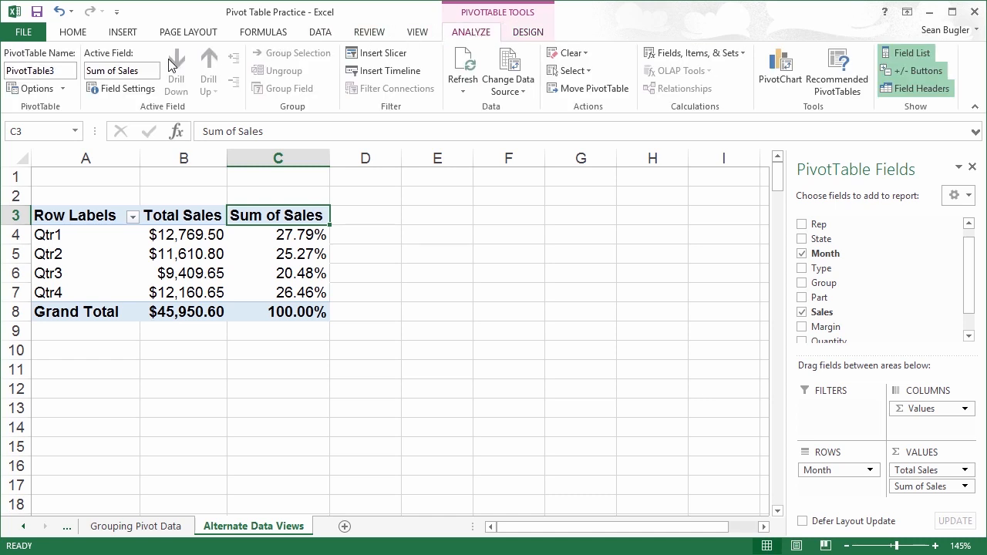
left_click(154, 68)
left_click_drag(148, 71, 64, 74)
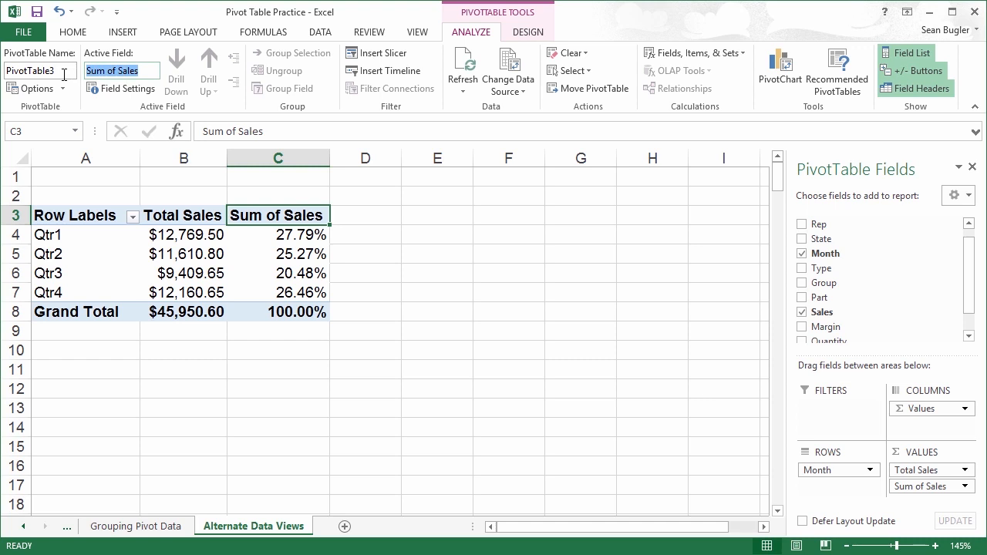
type("Percent to Total")
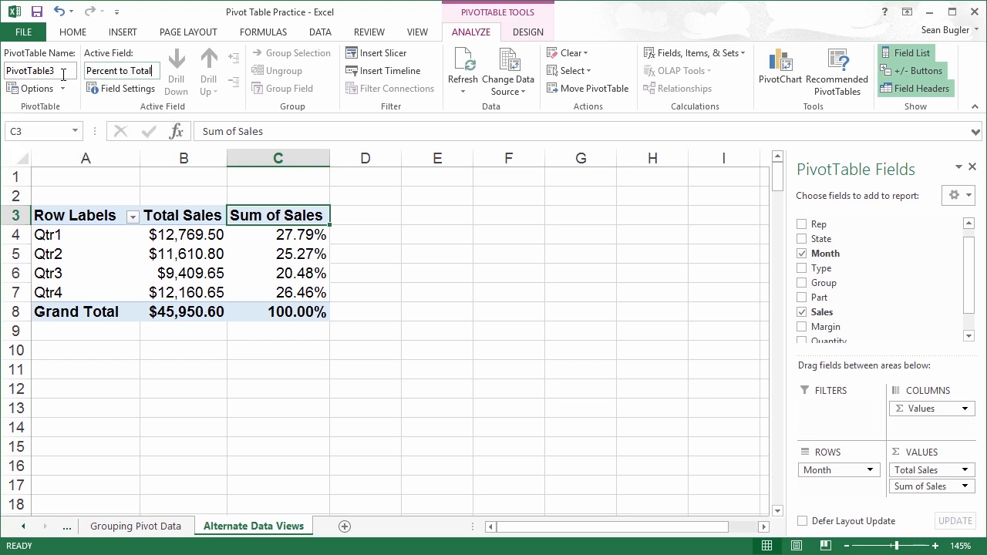
key("Return")
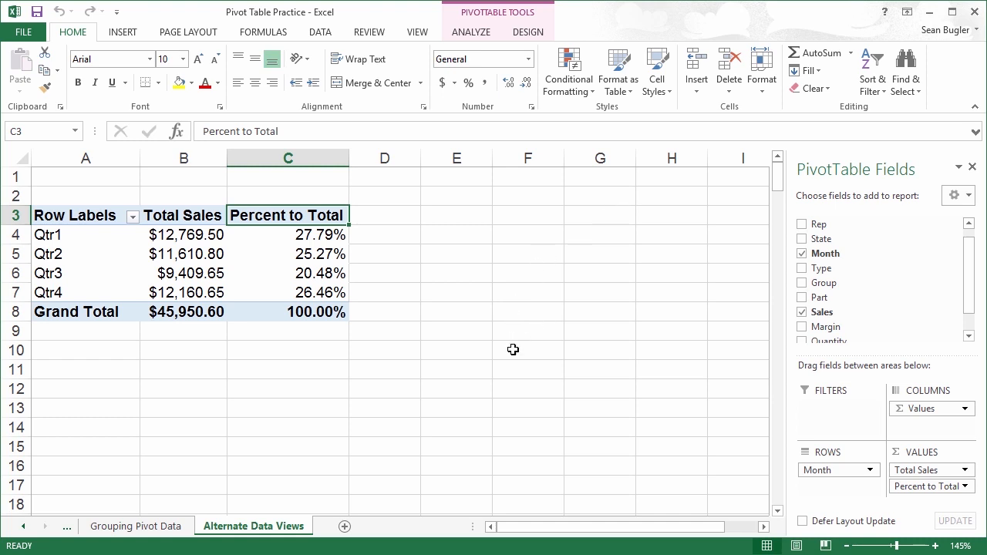
Step: Add a blank worksheet, then switch to the browser's CNN Money Markets page and find the Commodities table
left_click(344, 526)
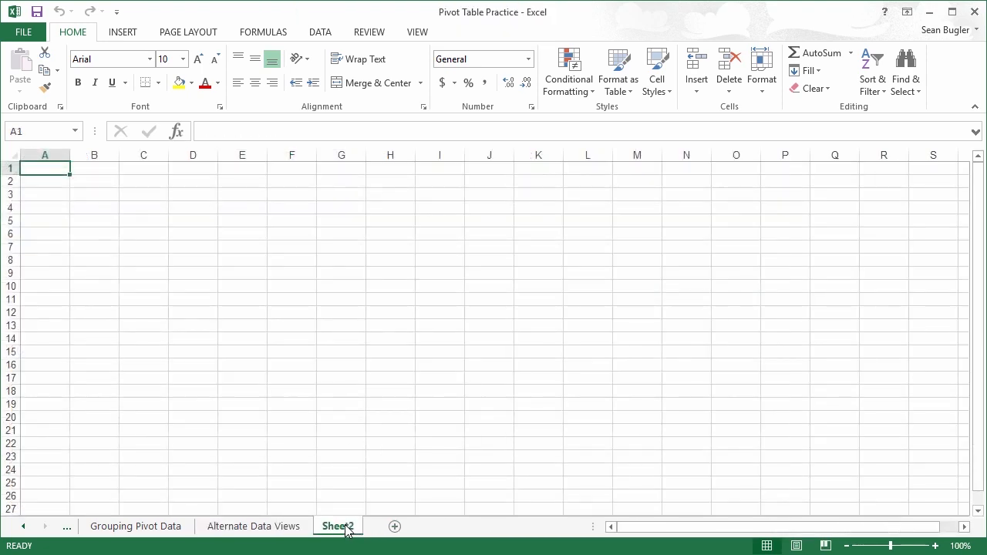
left_click_drag(338, 0, 424, 57)
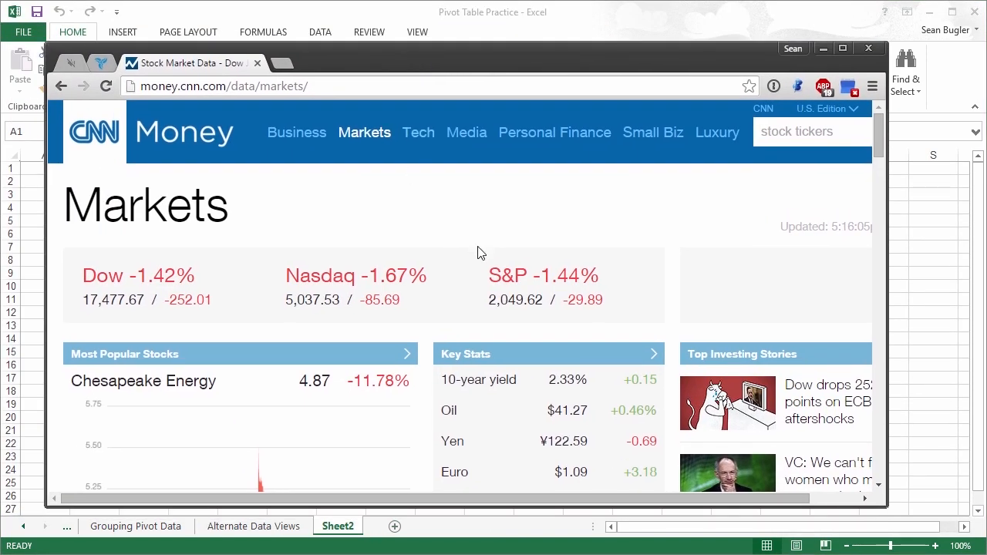
scroll(494, 254, "down", 2)
scroll(506, 301, "down", 3)
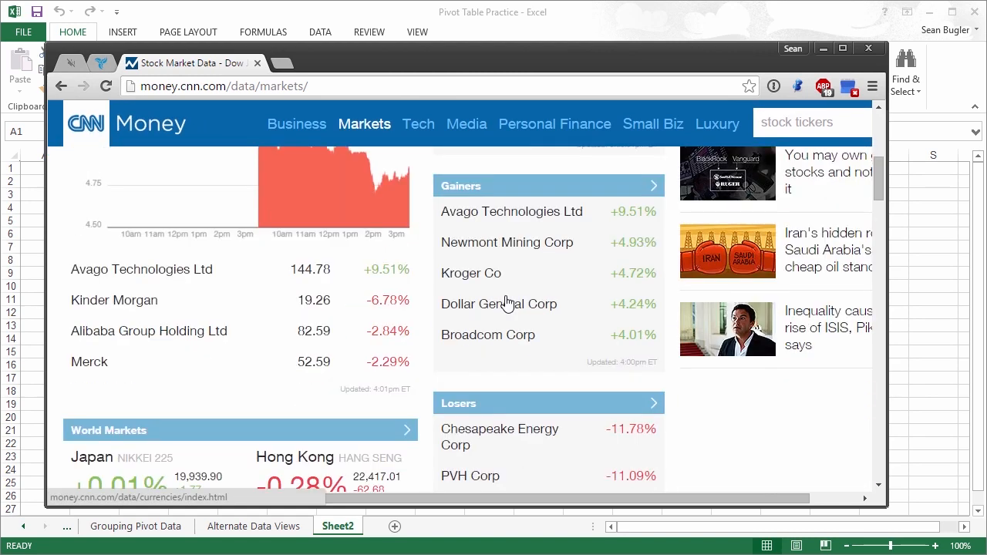
scroll(505, 302, "down", 6)
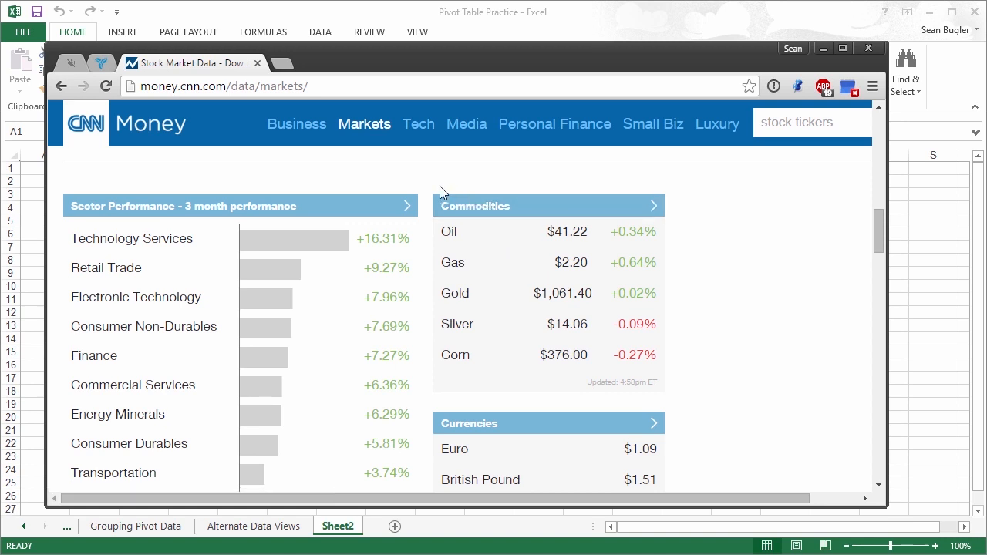
Step: Copy the web page's Commodities table into Excel at cell A1 of the new sheet and widen column A to fit its text
left_click_drag(434, 186, 671, 391)
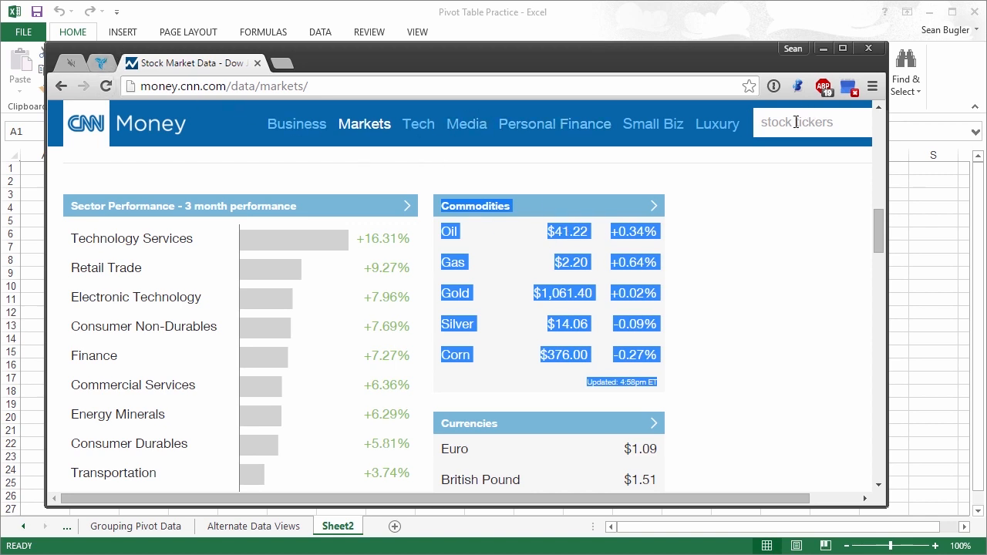
left_click(923, 218)
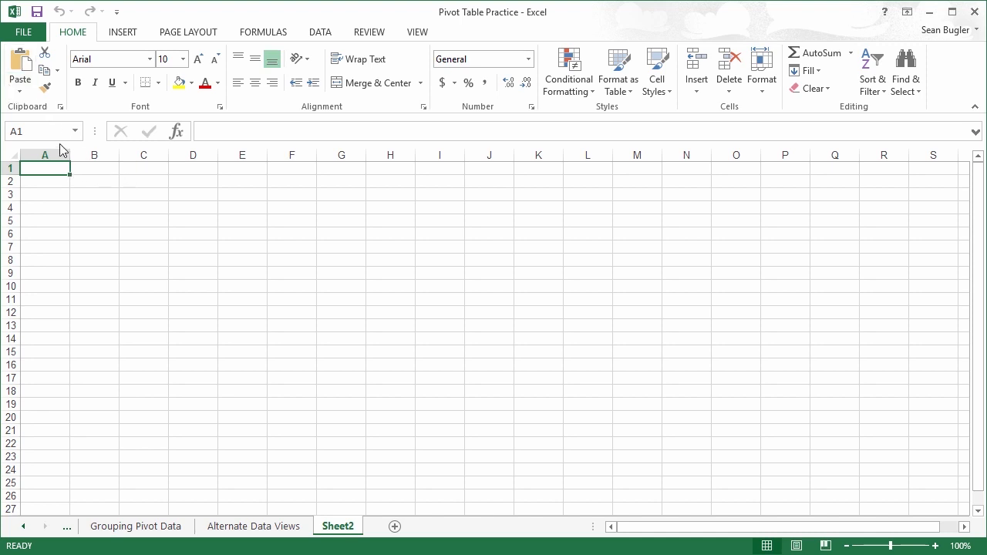
left_click(20, 66)
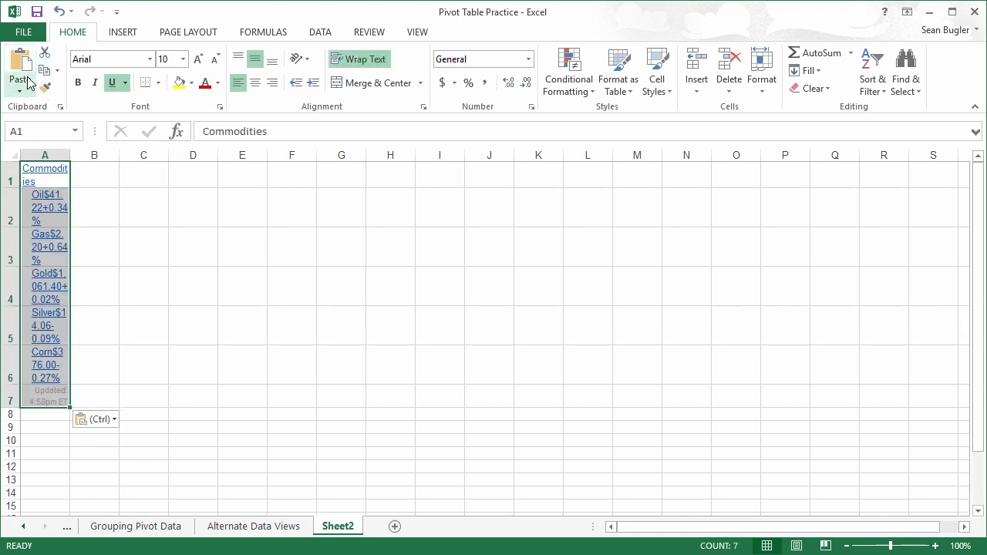
left_click_drag(70, 155, 187, 155)
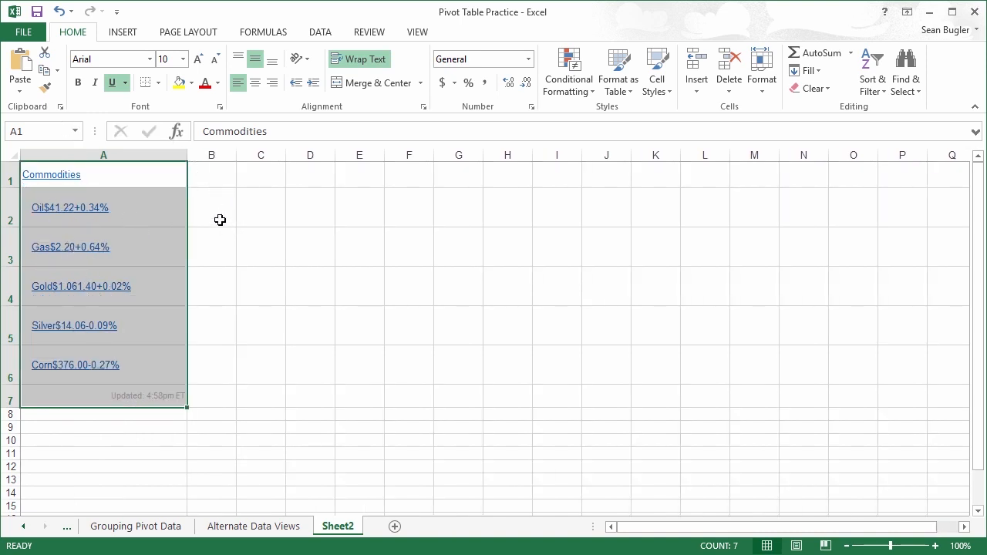
left_click(255, 225)
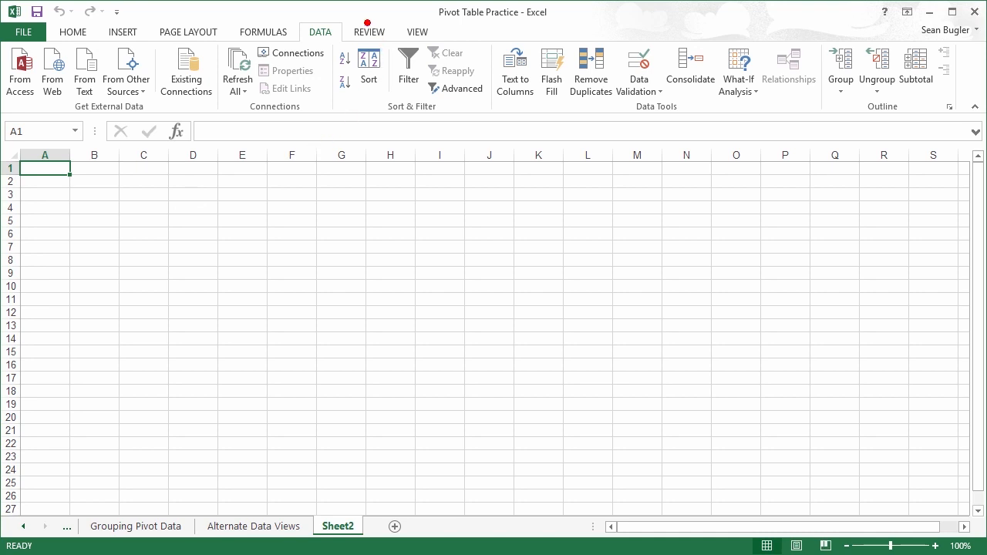
mouse_move(355, 16)
left_mouse_down()
mouse_move(269, 59)
mouse_move(291, 48)
left_mouse_up()
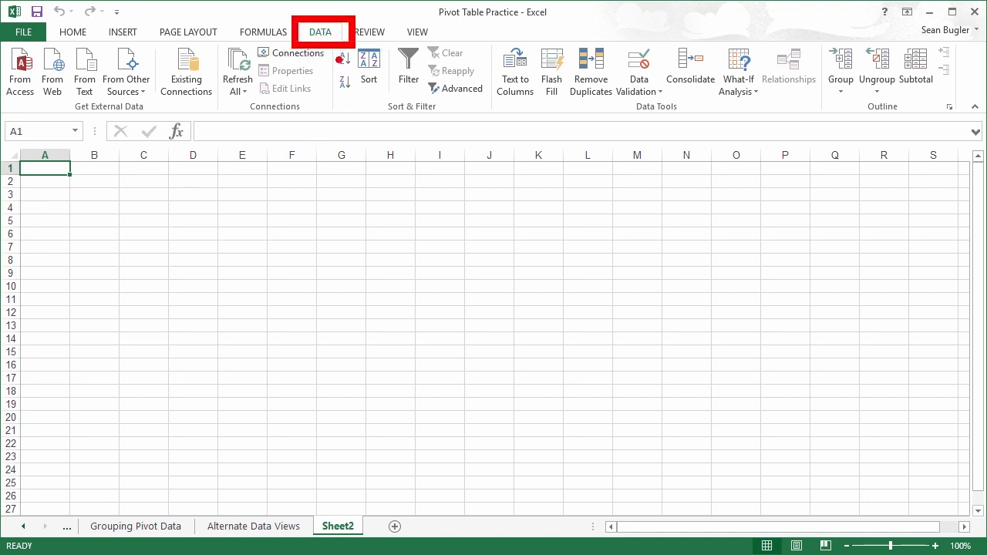
key("Escape")
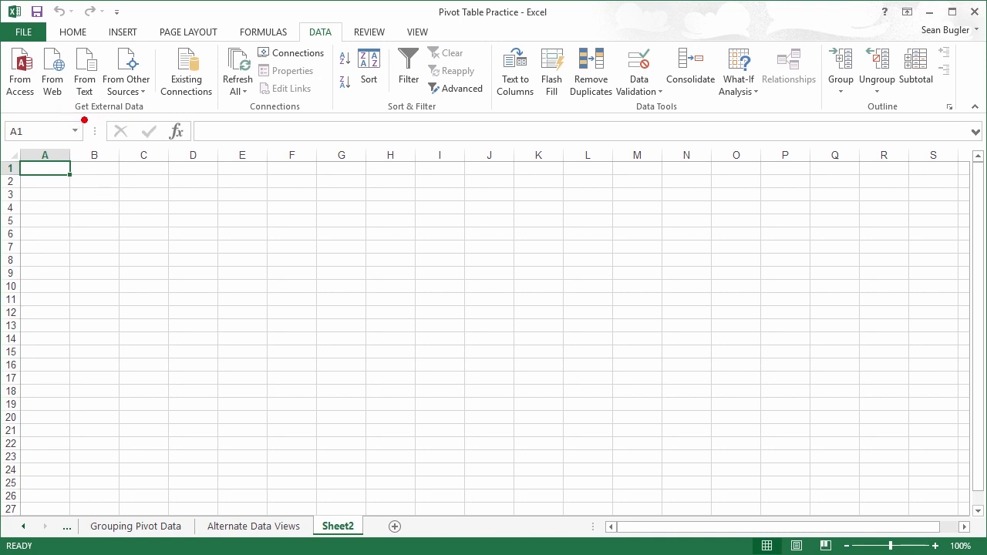
left_click_drag(54, 106, 88, 261)
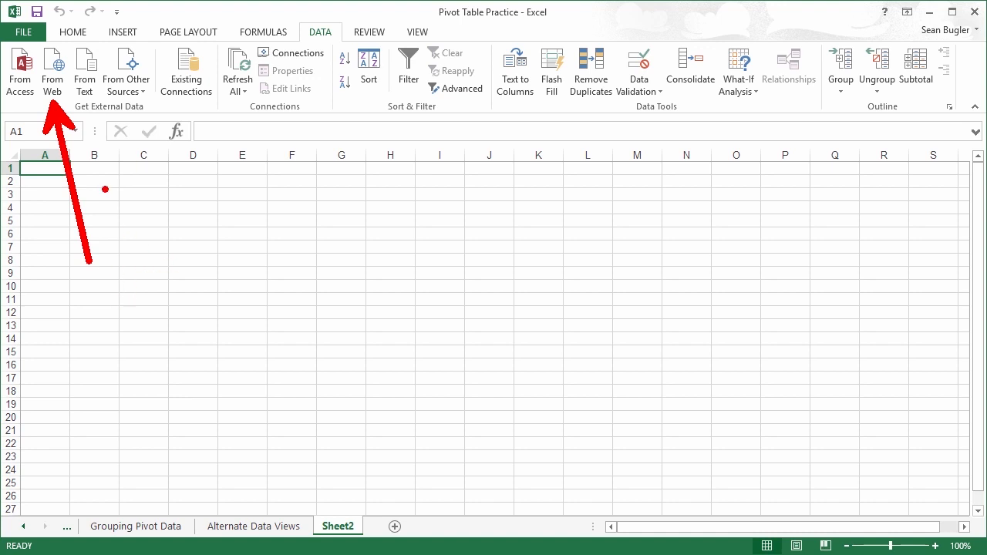
key("Escape")
Step: Start a new web query from cell A1 of the blank sheet and load finance.google.com in it
left_click(53, 74)
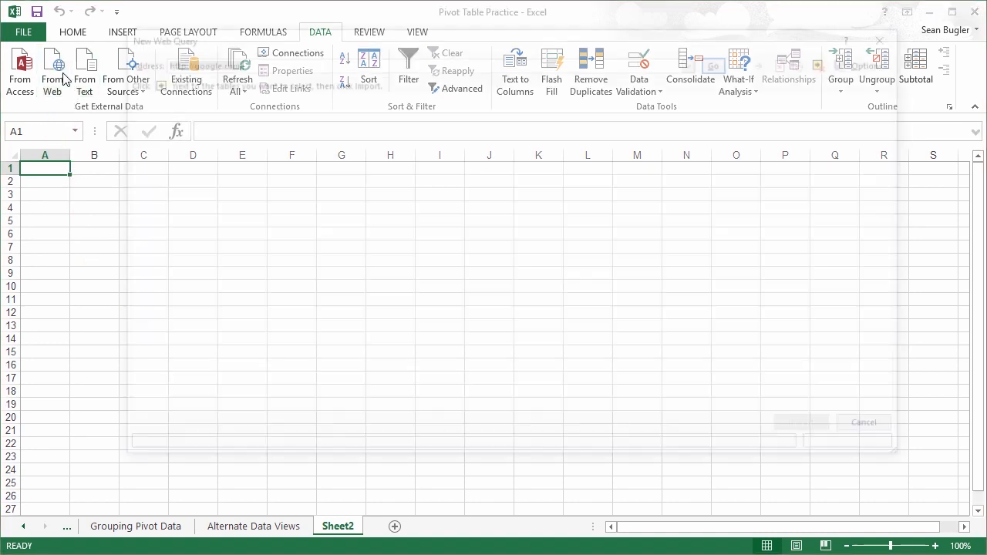
left_click_drag(198, 39, 119, 52)
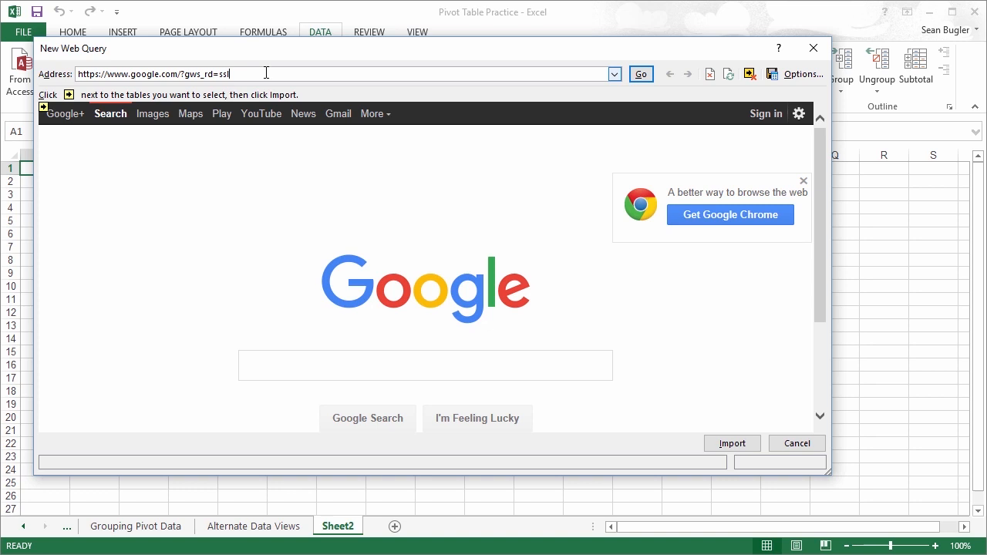
left_click_drag(231, 74, 43, 77)
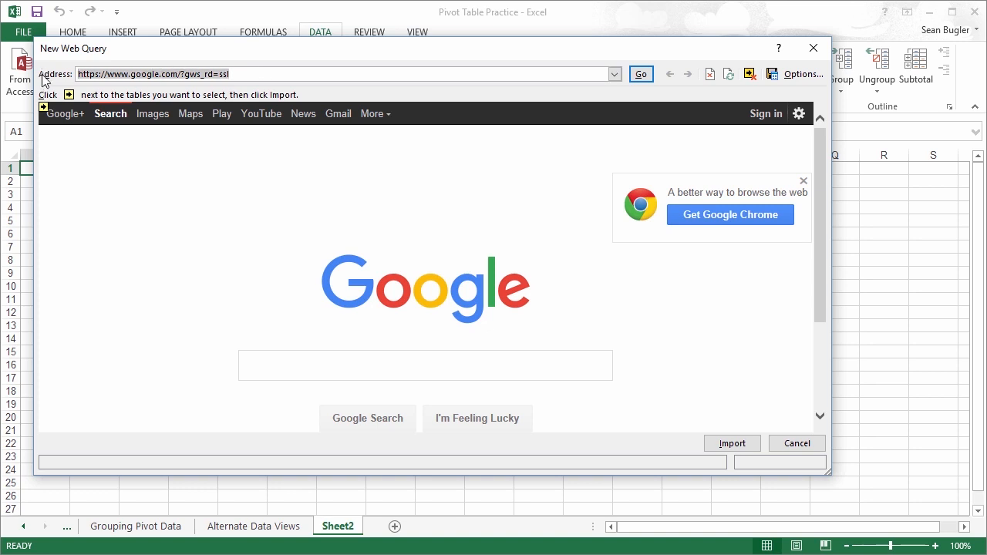
type("finance.google.com")
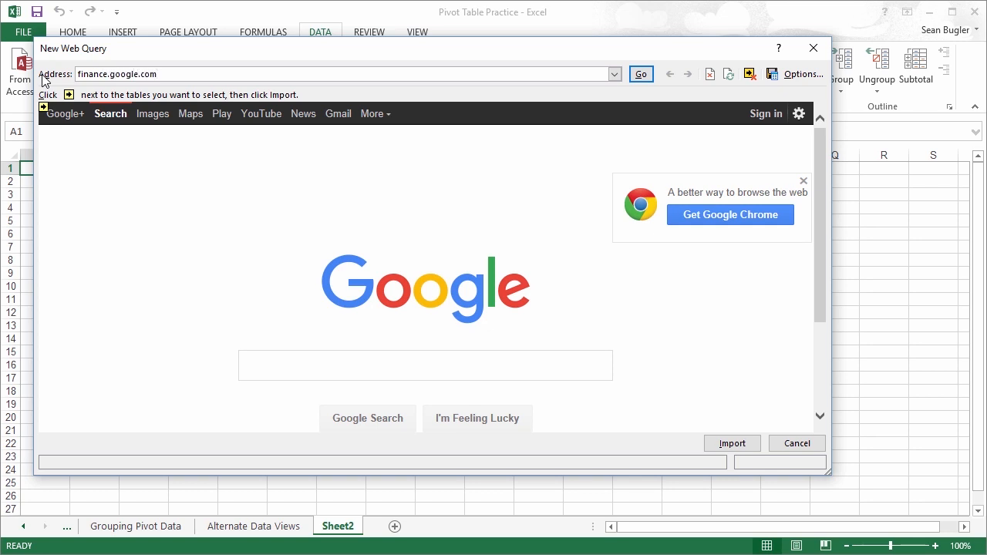
key("Return")
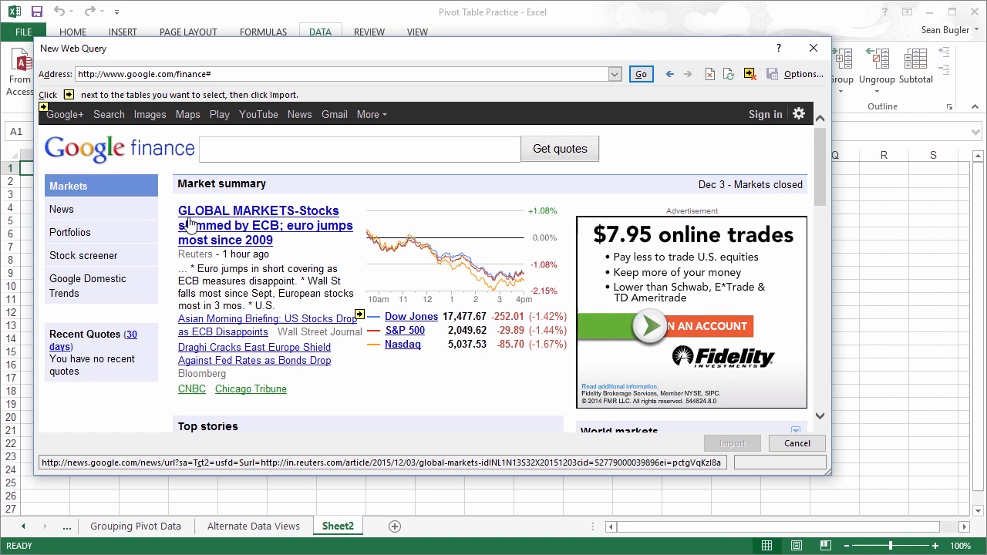
Step: Select the Currencies table on the Google Finance page and proceed to import it
scroll(417, 323, "down", 1)
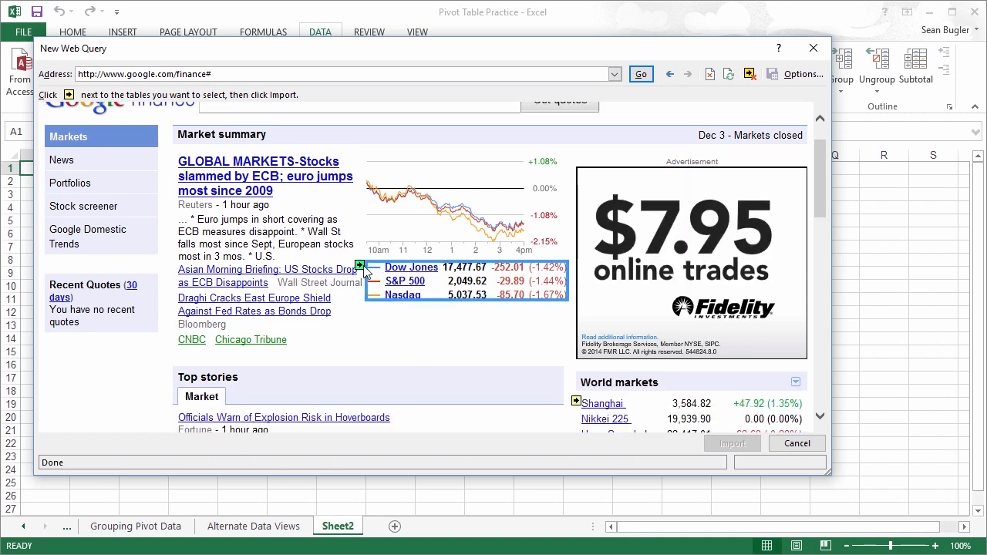
scroll(440, 347, "down", 4)
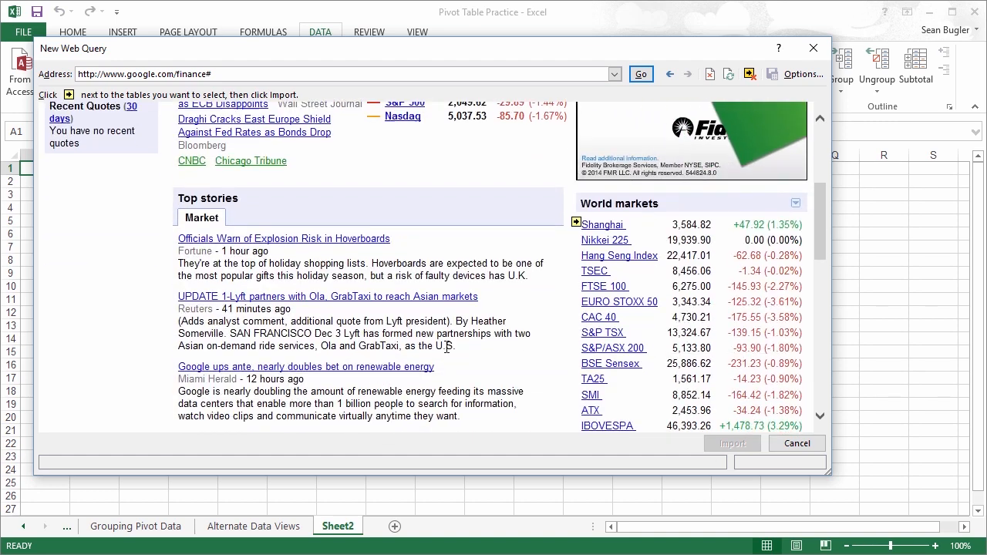
scroll(442, 270, "down", 7)
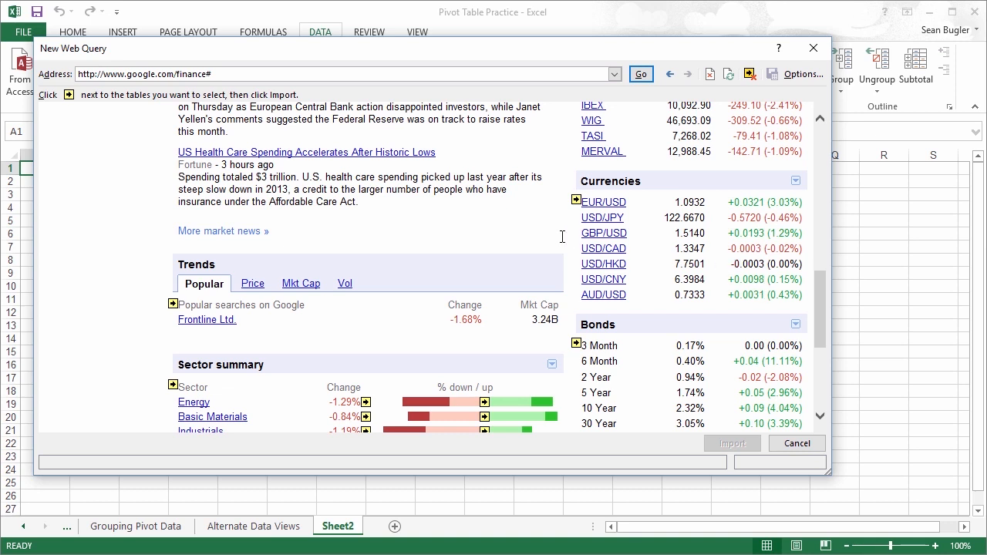
scroll(277, 391, "down", 1)
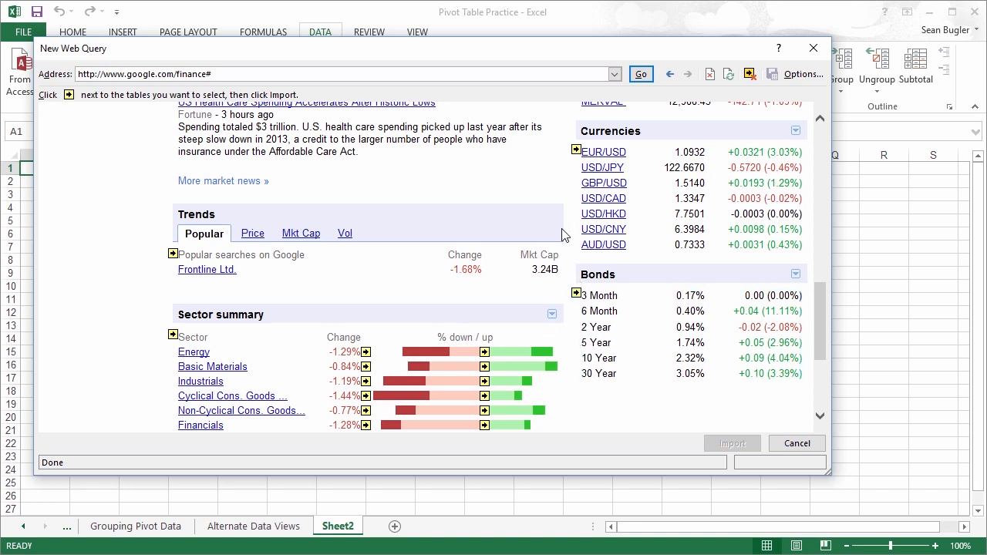
scroll(570, 243, "up", 1)
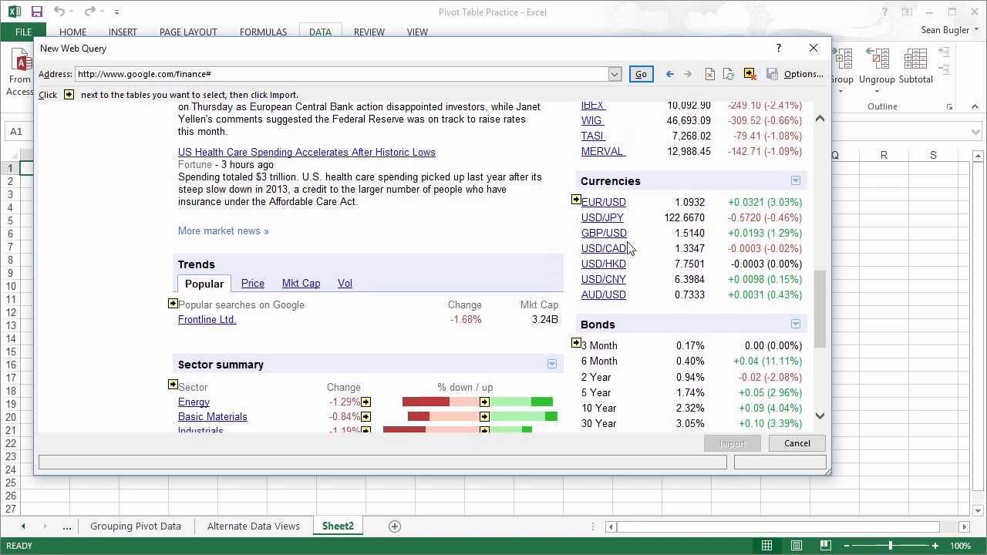
scroll(628, 262, "up", 3)
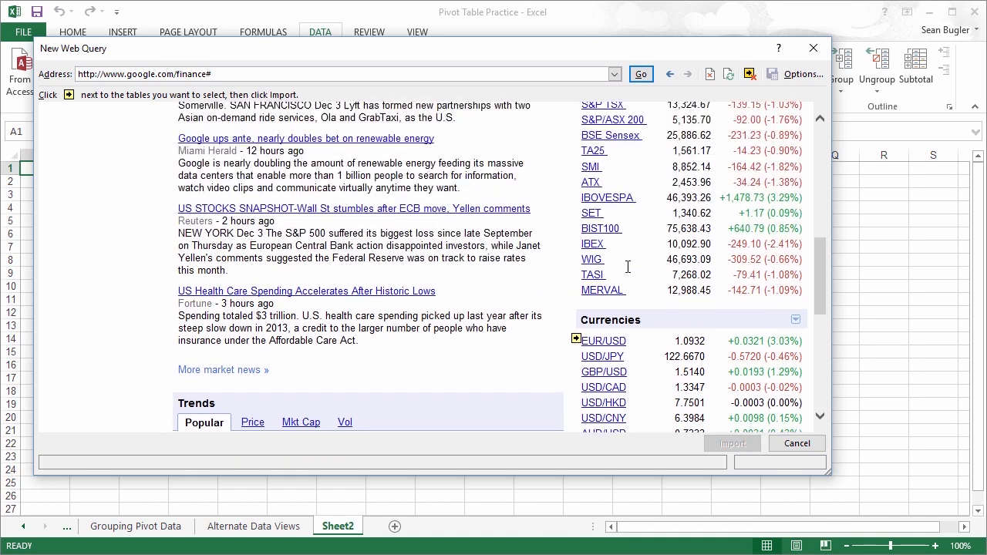
scroll(631, 279, "down", 2)
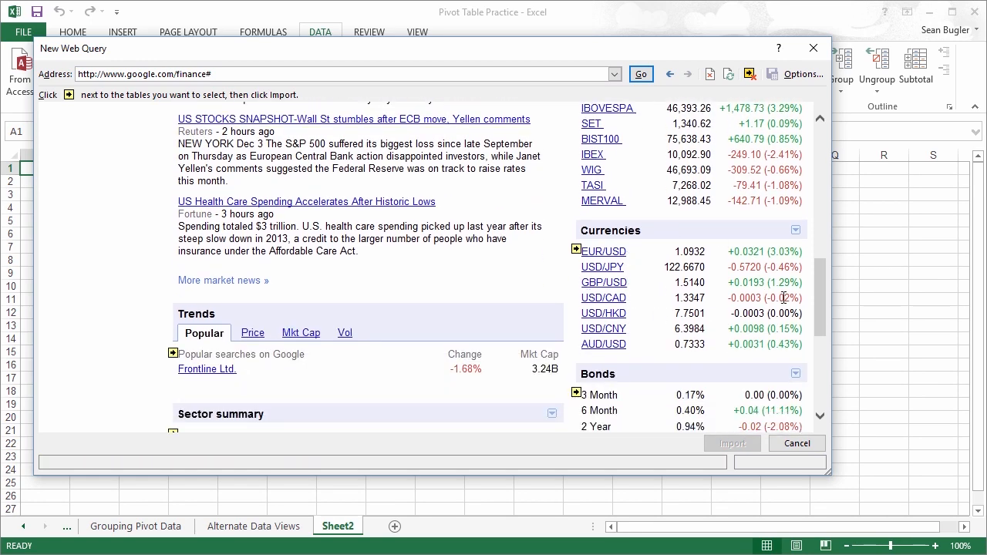
left_click(576, 249)
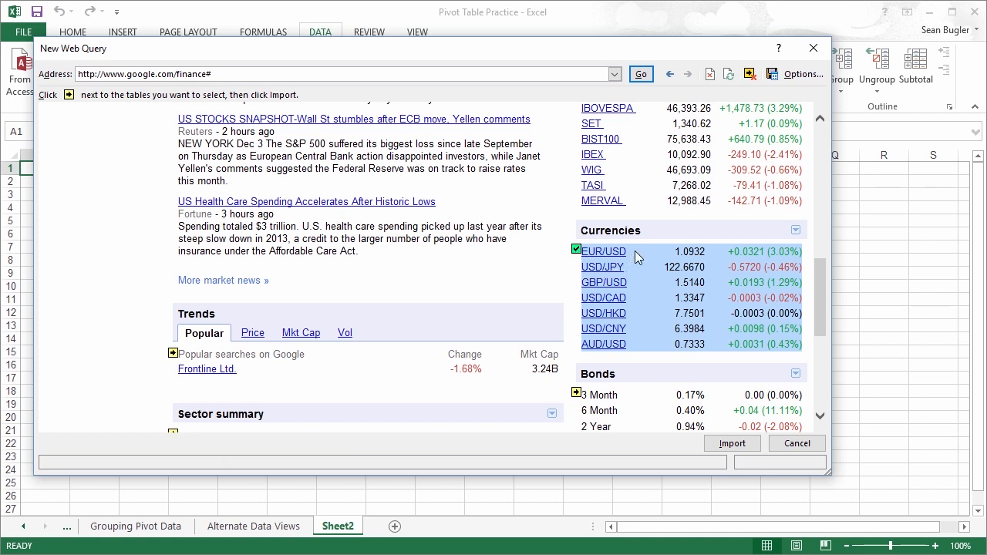
left_click(729, 443)
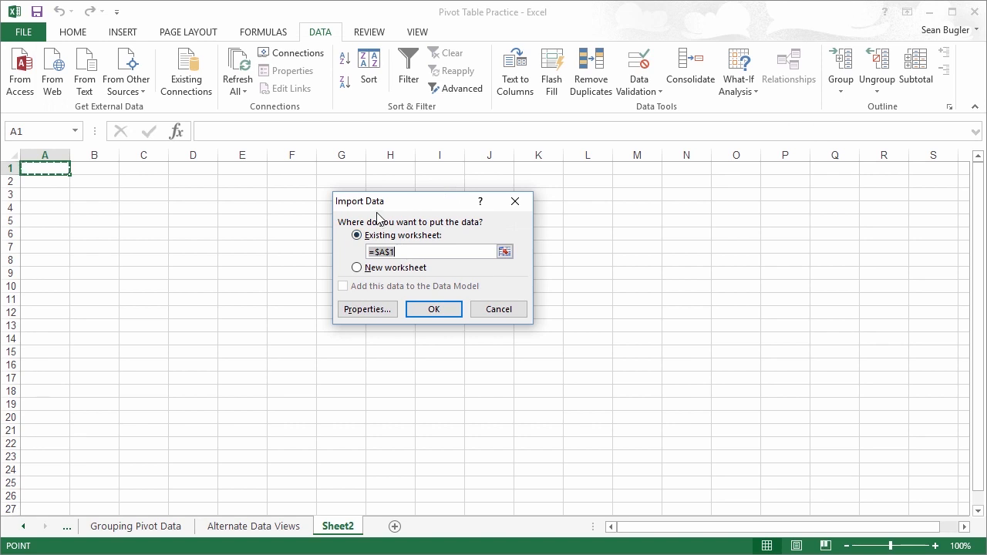
Step: Set the query to refresh every 15 minutes and when opening the file, and place the data at A1 of the existing worksheet
left_click(376, 312)
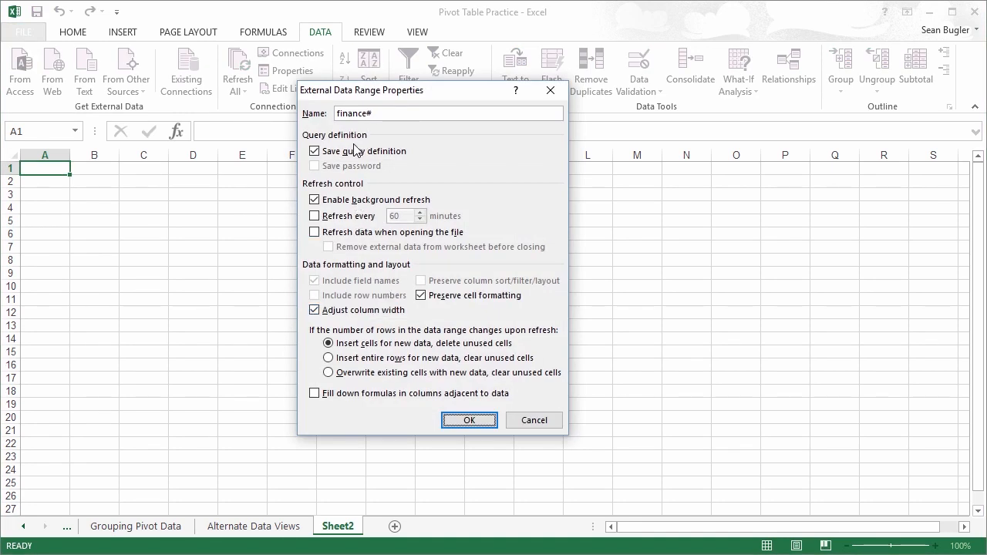
left_click(315, 216)
type("15")
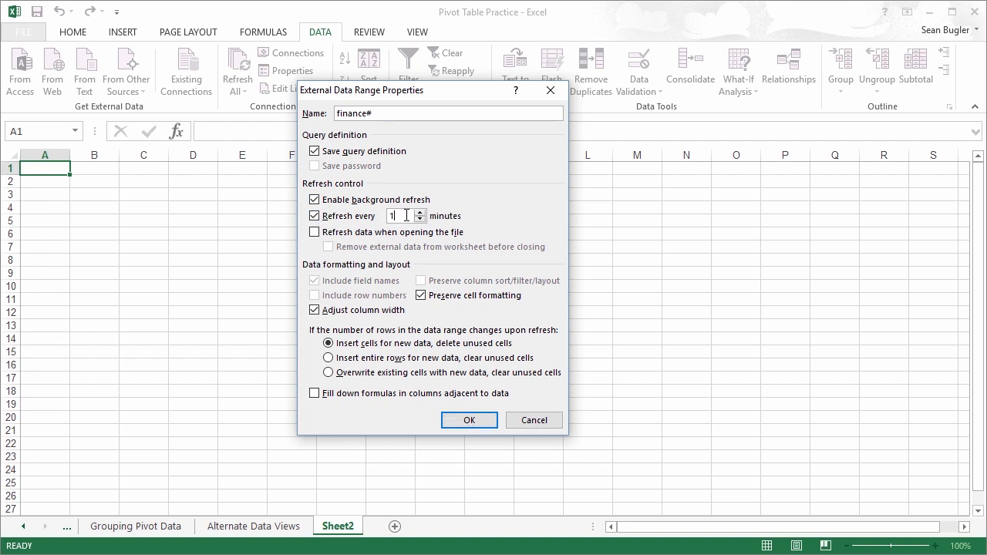
left_click(315, 234)
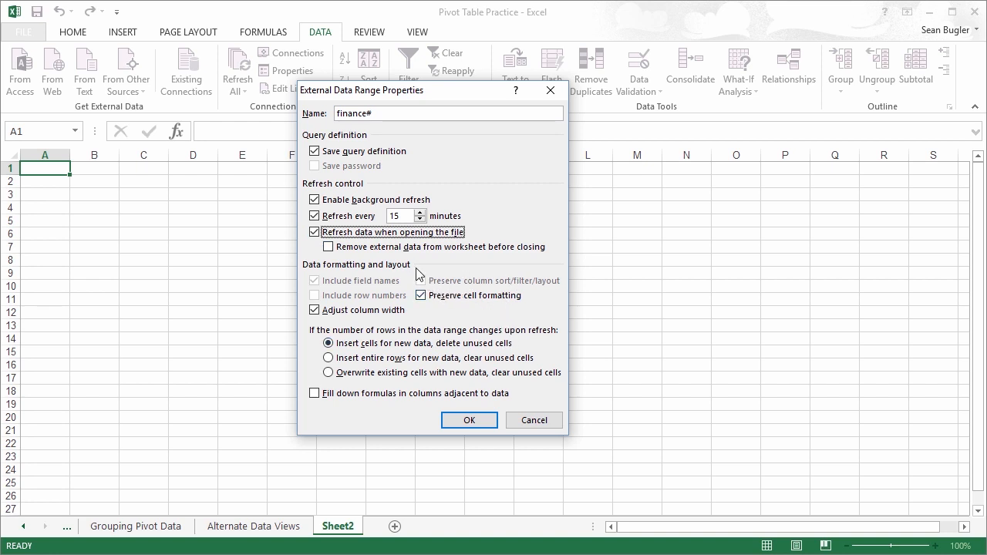
left_click(460, 423)
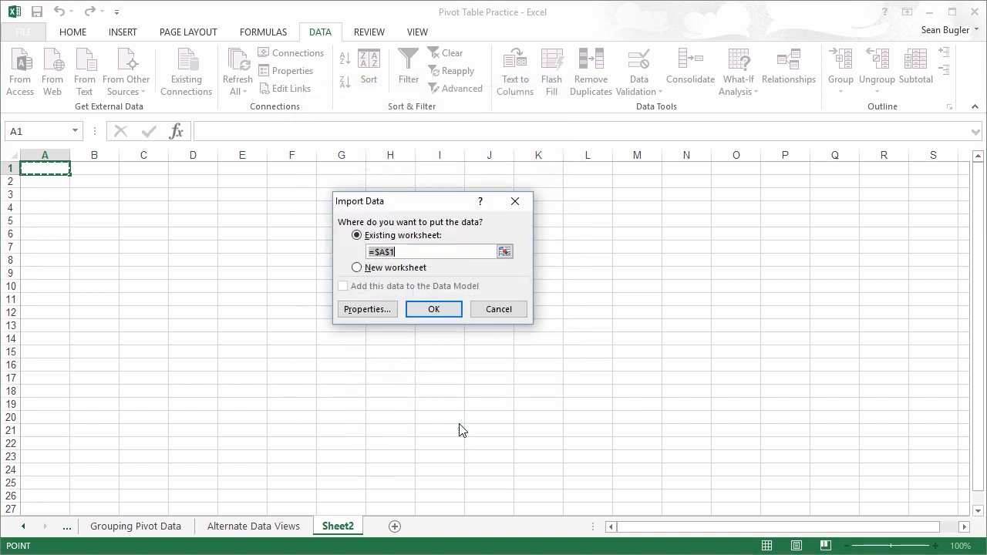
left_click(434, 310)
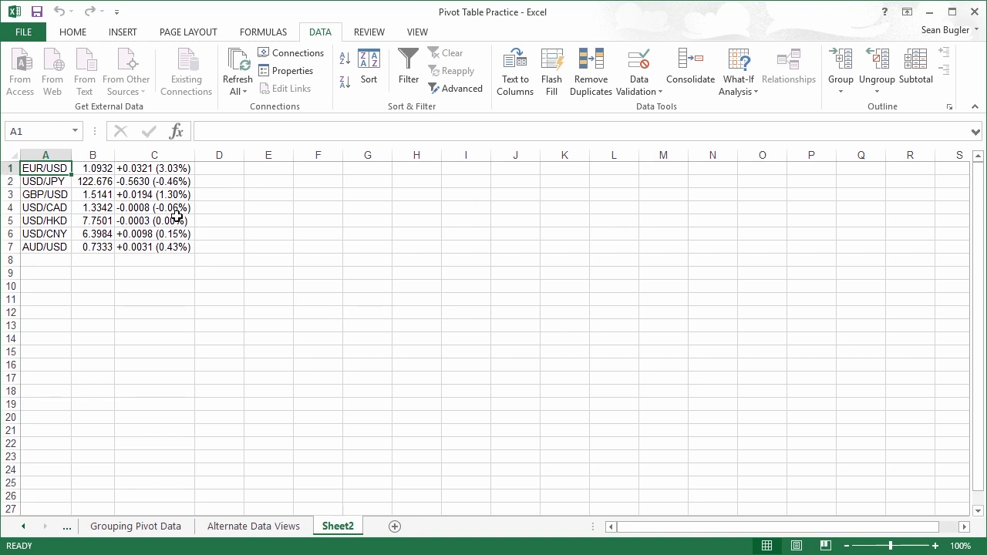
Step: Set the imported currency data's refresh interval to 5 minutes and refresh all connections
left_click(97, 195)
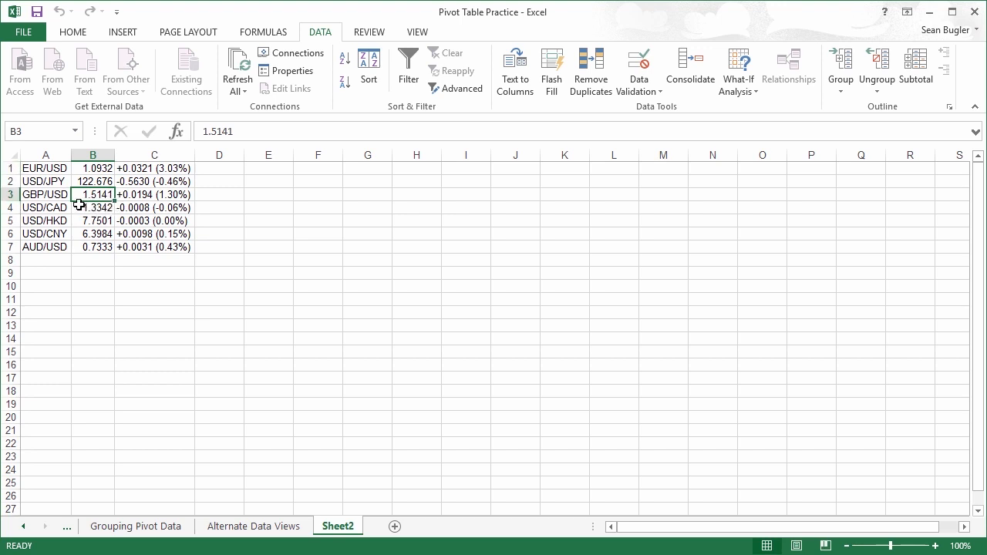
left_click(282, 75)
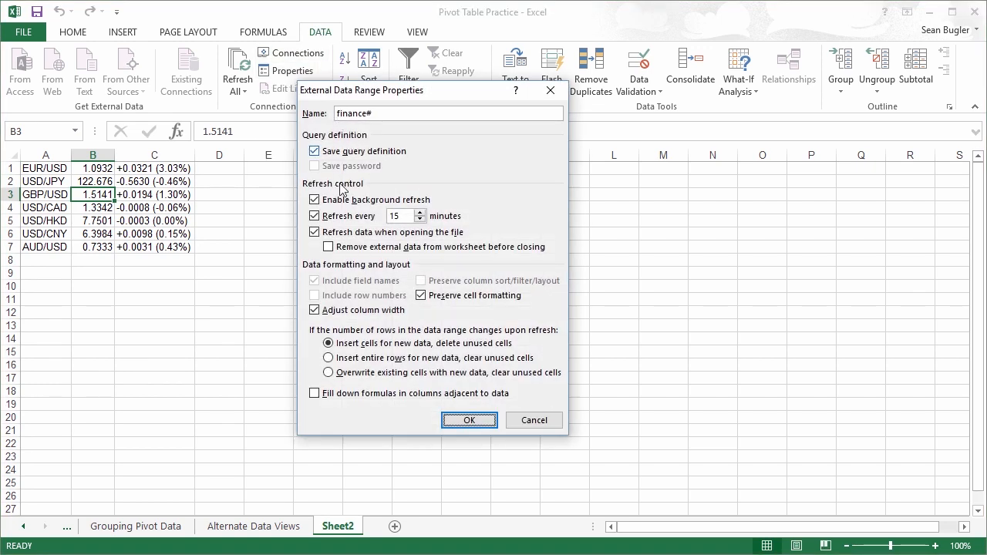
double_click(397, 216)
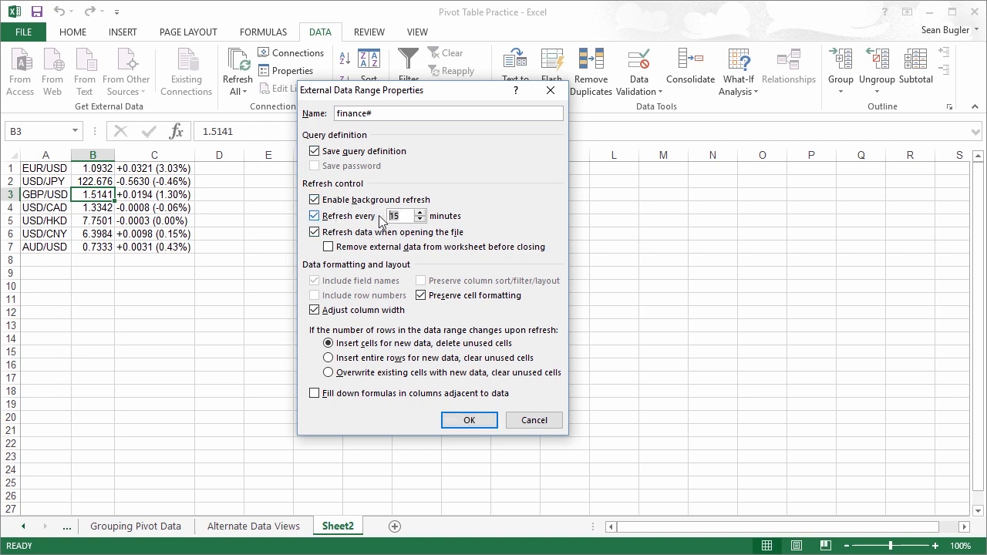
type("5")
left_click(470, 420)
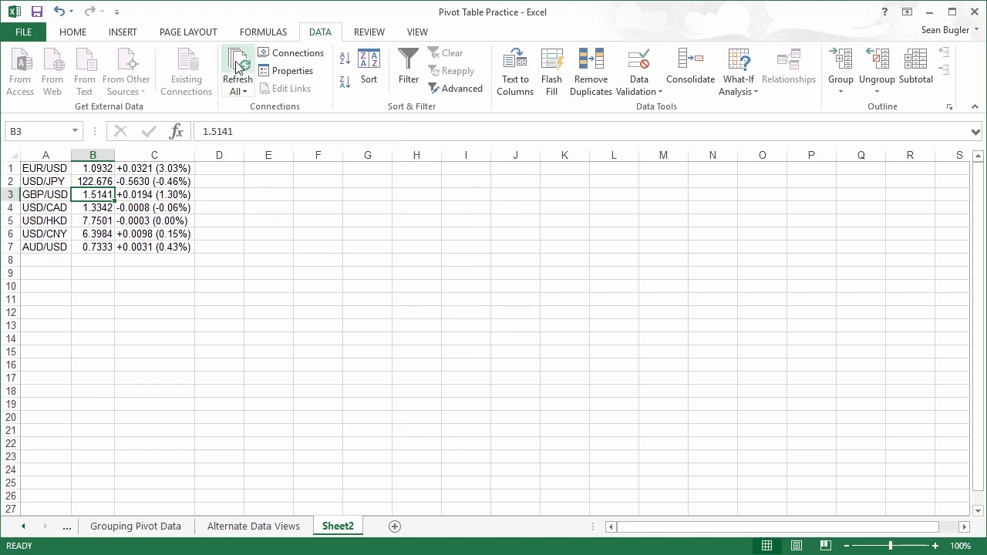
left_click(237, 67)
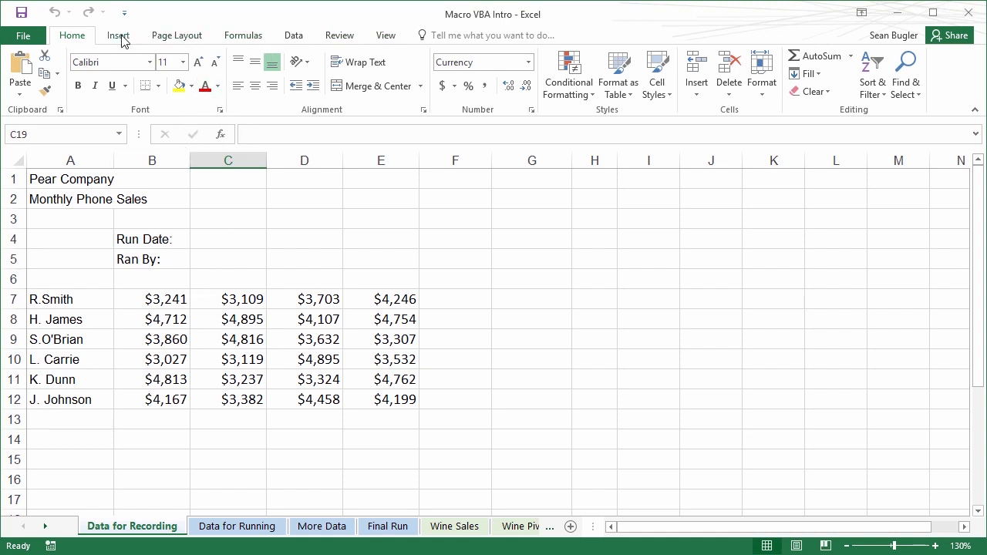
Step: Customize the ribbon of the Macro VBA Intro workbook to include the Developer tab
right_click(242, 38)
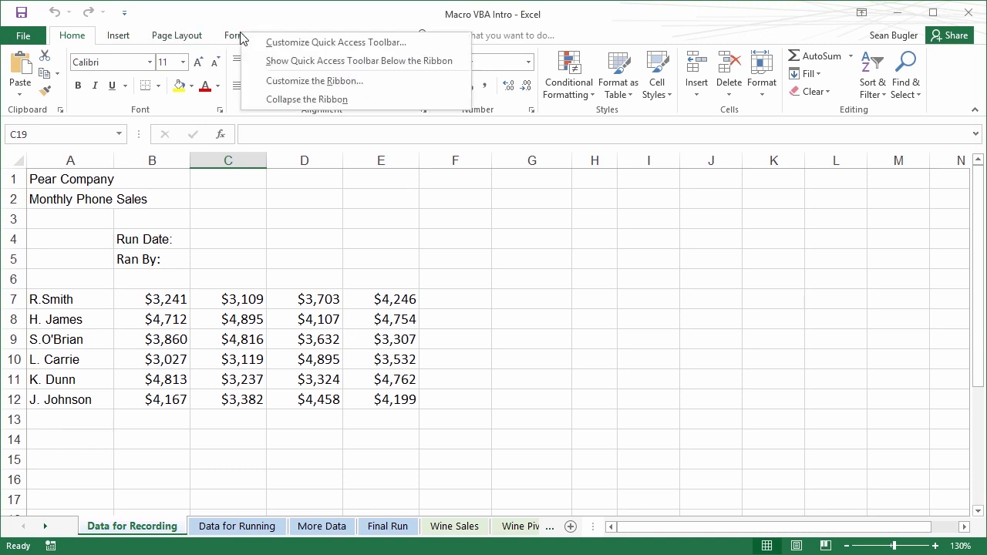
left_click(377, 87)
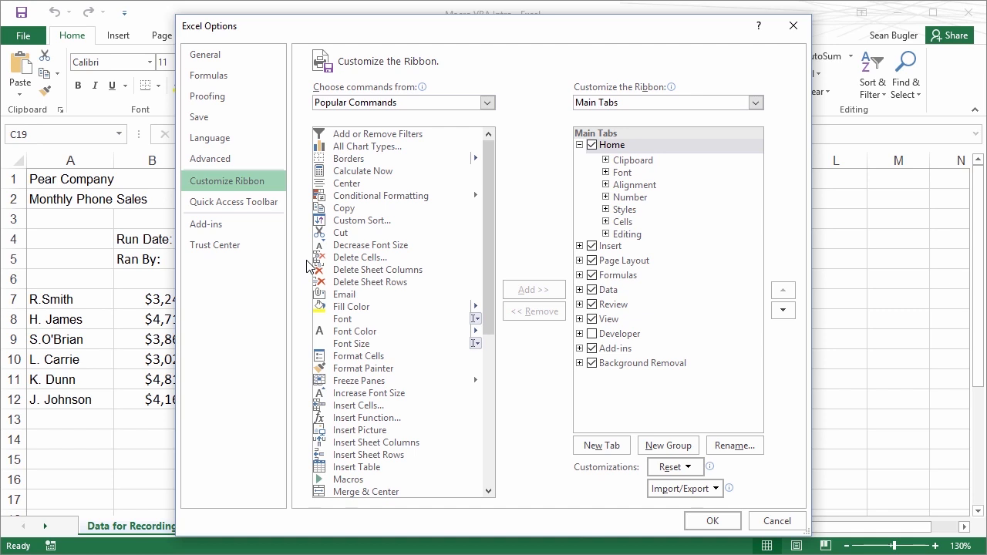
key("ctrl+2")
mouse_move(680, 125)
left_mouse_down()
mouse_move(560, 348)
mouse_move(556, 384)
left_mouse_up()
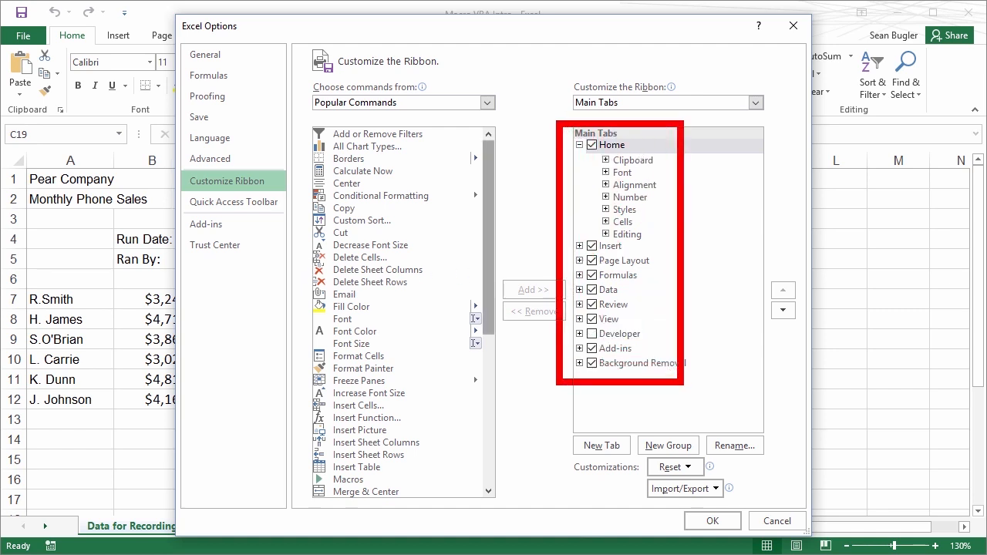
left_click_drag(580, 333, 472, 388)
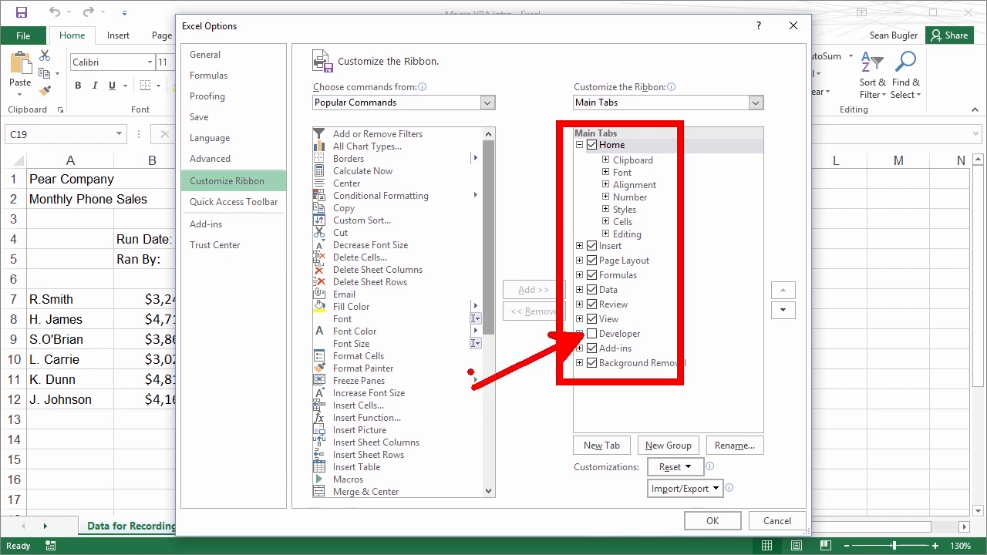
key("Escape")
left_click(592, 333)
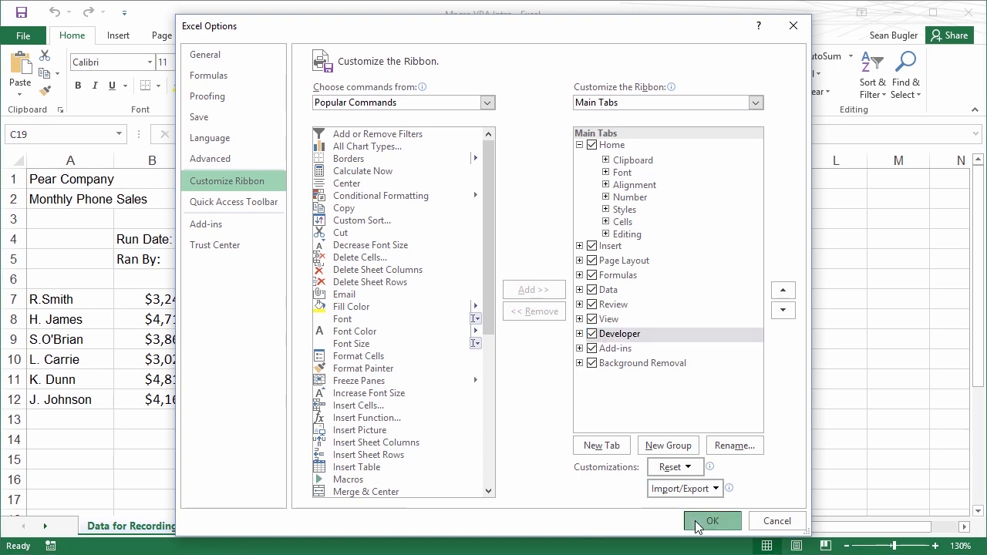
left_click(698, 522)
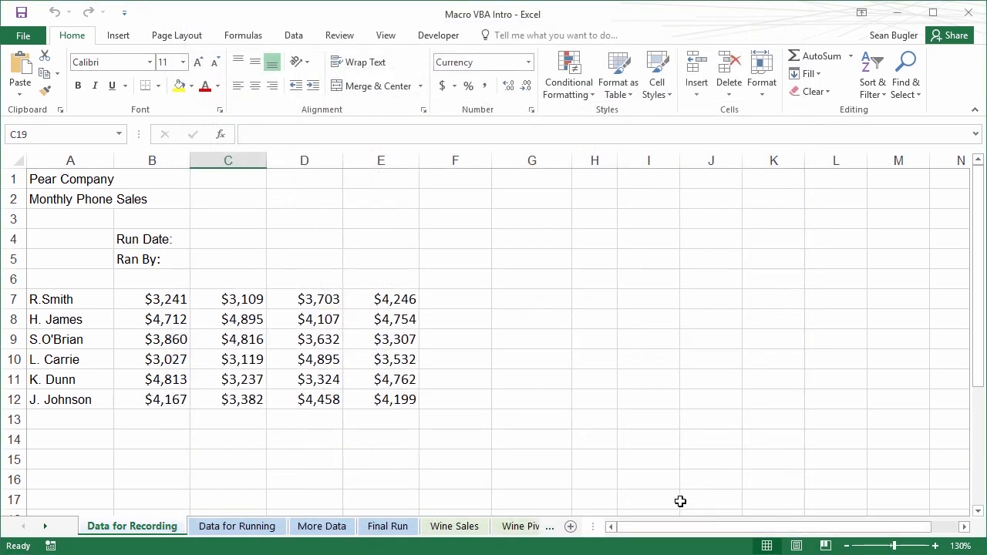
Step: Start recording a macro named Polish with shortcut letter t, stored in This Workbook, described as "Cleans up the monthly report."
left_click(434, 37)
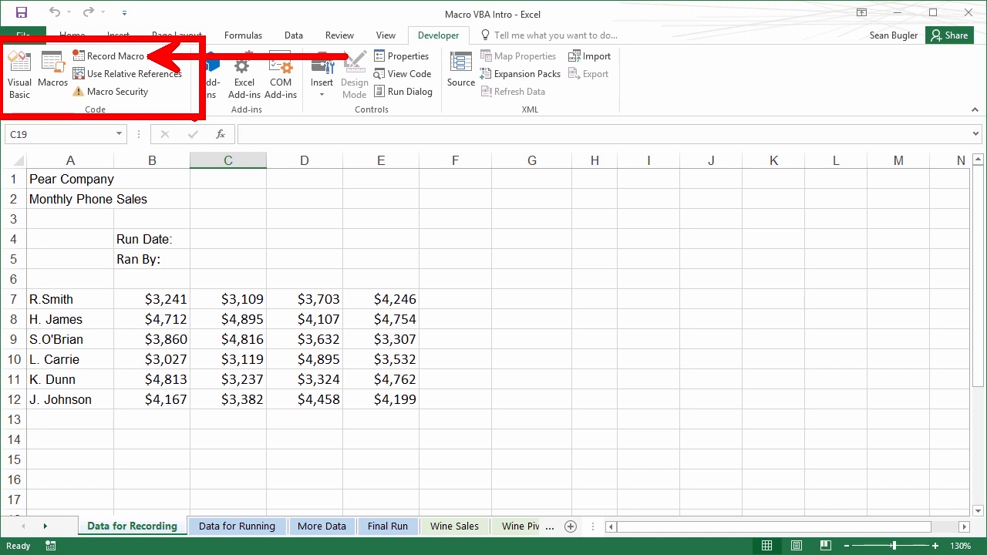
left_click(126, 61)
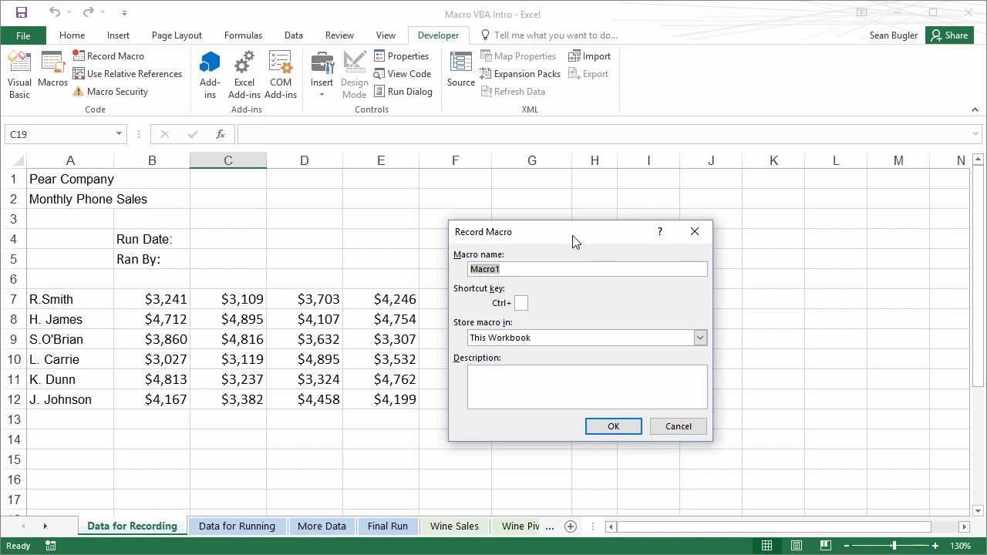
type("Polish")
left_click(505, 381)
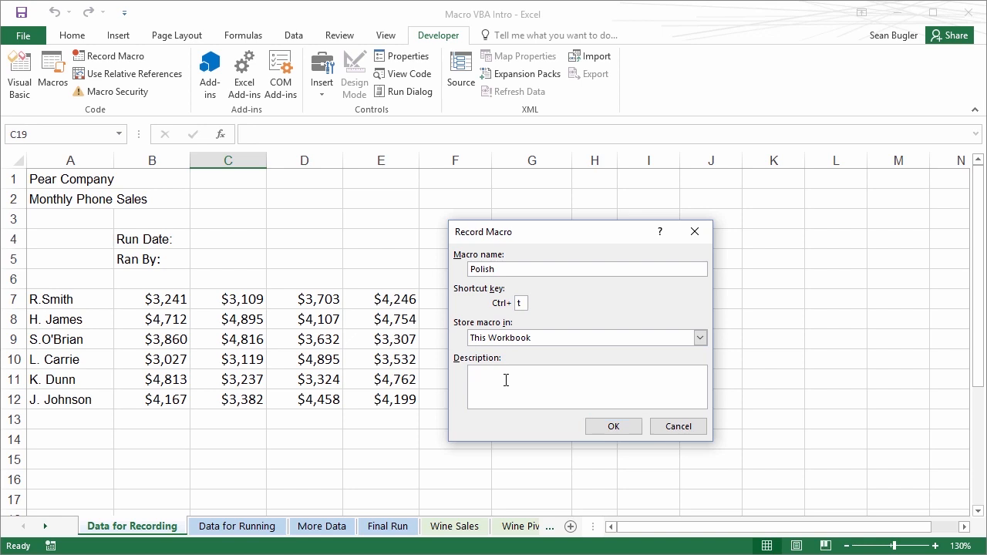
type("Cleans up the monthly report.")
left_click(610, 429)
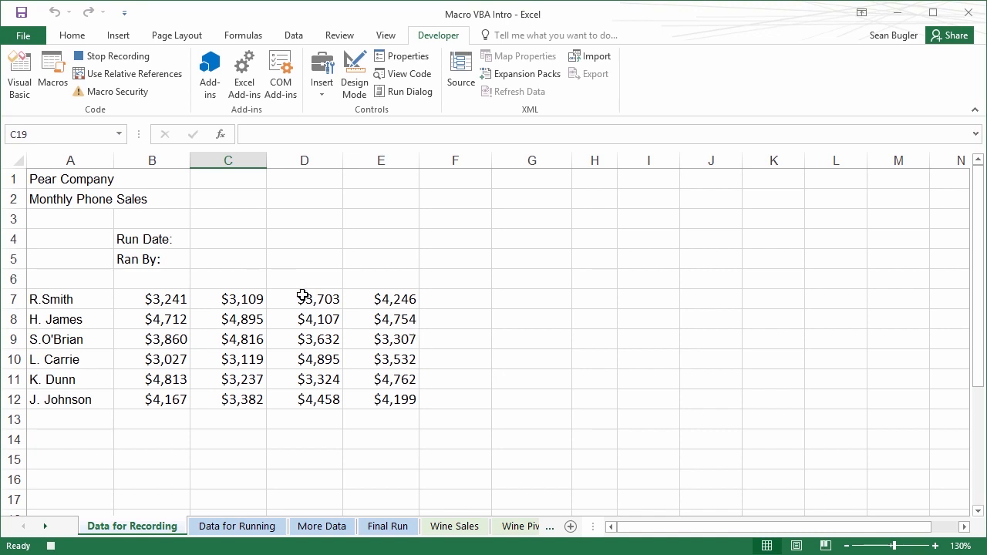
Step: Merge and center the Pear Company heading across A1:E1 and apply the Title cell style
left_click(84, 179)
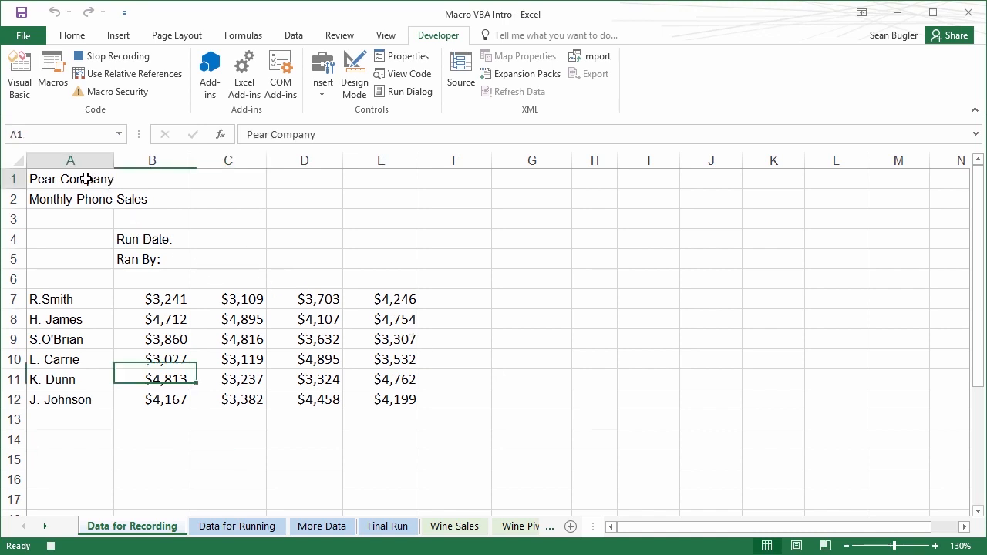
left_click_drag(65, 179, 363, 170)
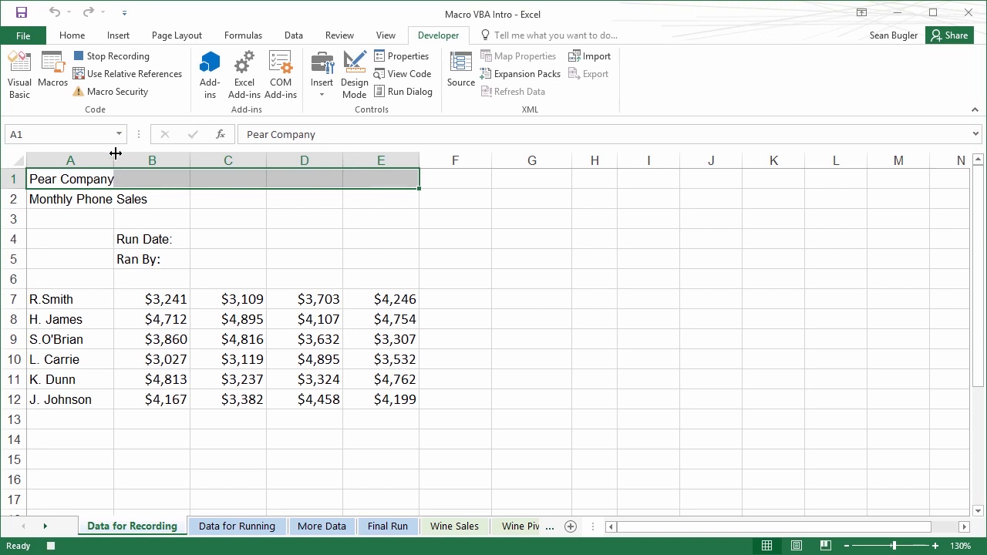
left_click(67, 35)
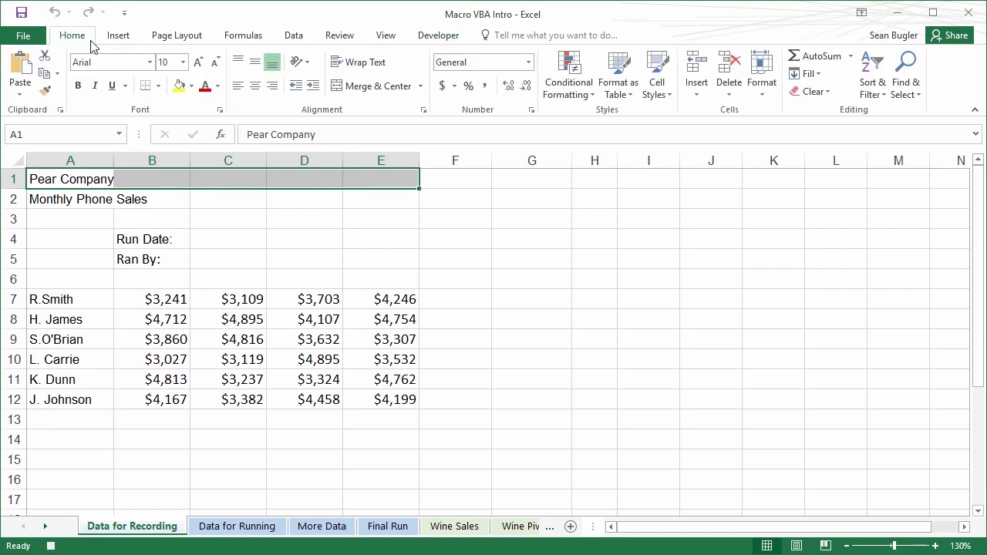
left_click(363, 86)
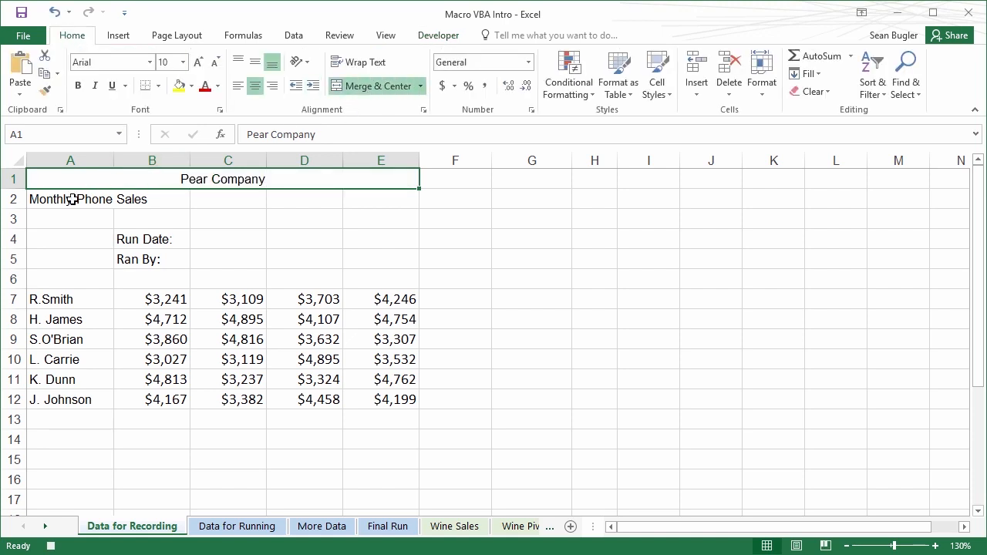
left_click(658, 96)
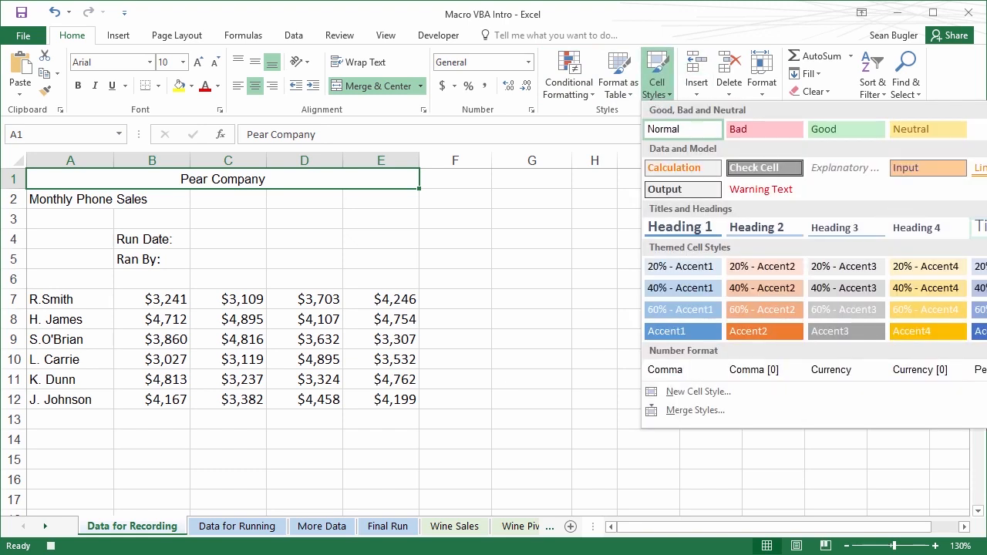
left_click(978, 226)
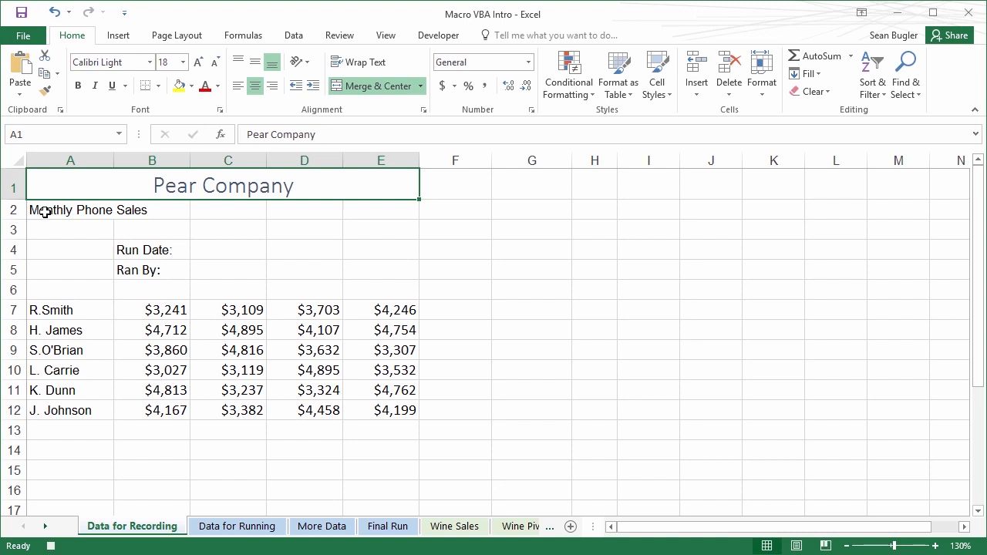
Step: Apply the Heading 2 cell style to the Monthly Phone Sales heading in A2:E2 and merge and center it
left_click_drag(45, 212, 348, 211)
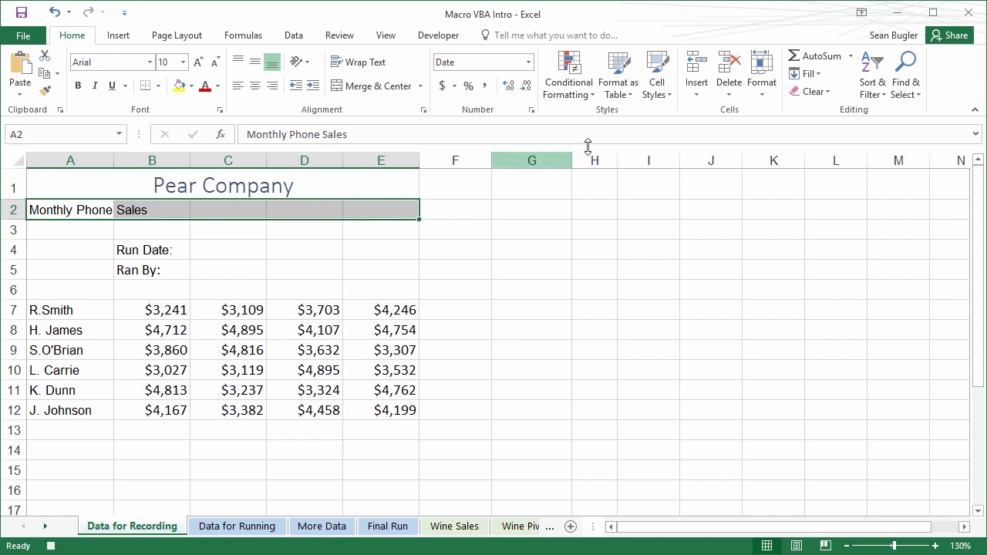
left_click(667, 91)
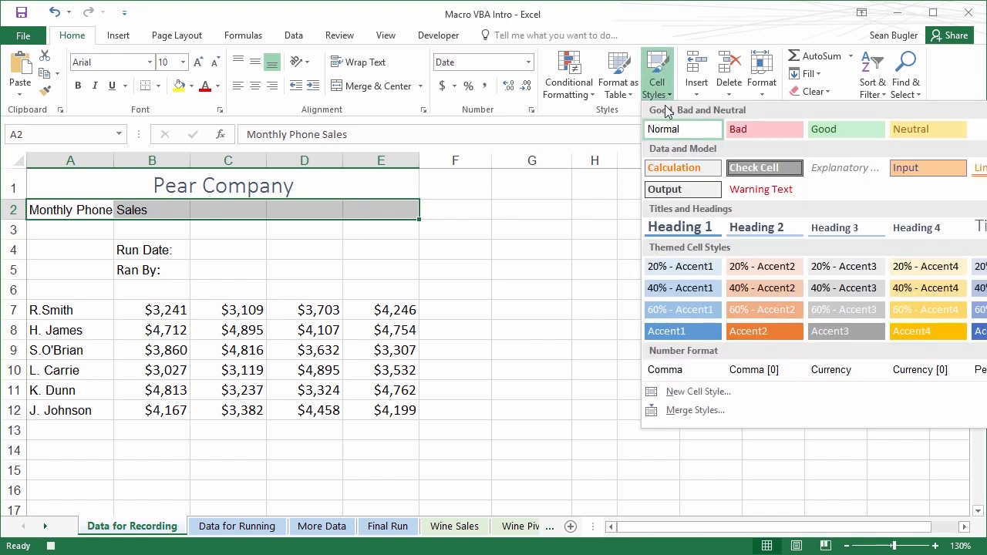
left_click(756, 227)
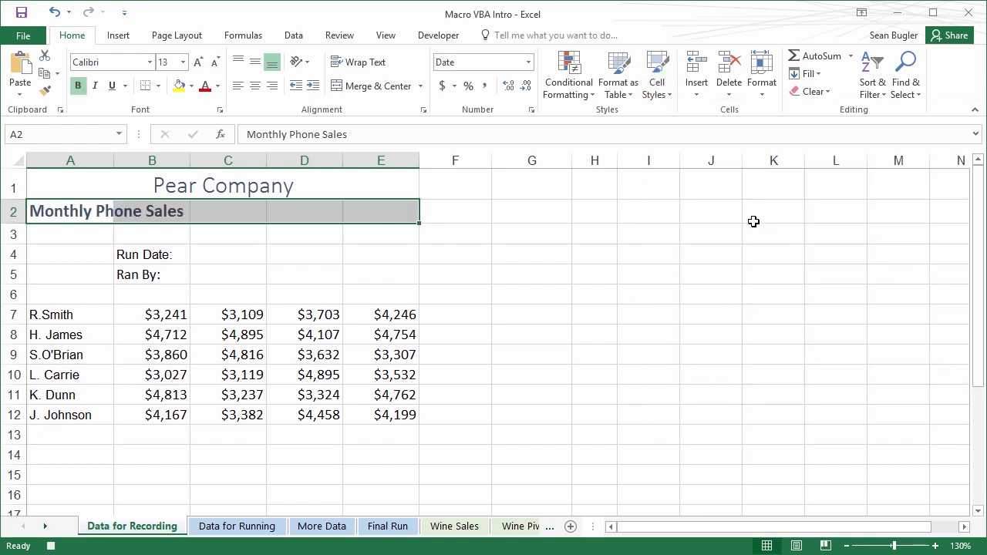
left_click(362, 85)
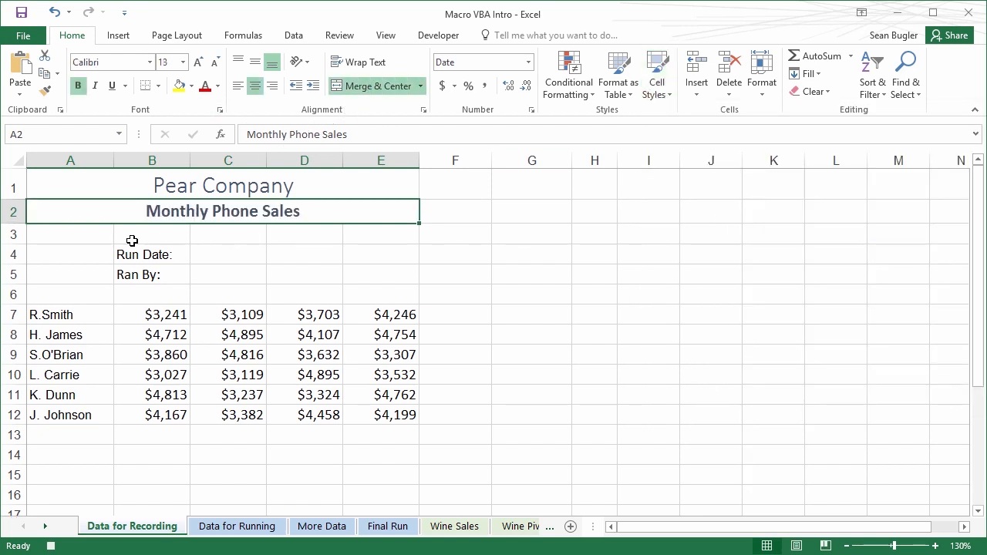
Step: Enter the run date 12/3/2015 in C4 and the initials SPB for Ran By in C5
left_click(210, 254)
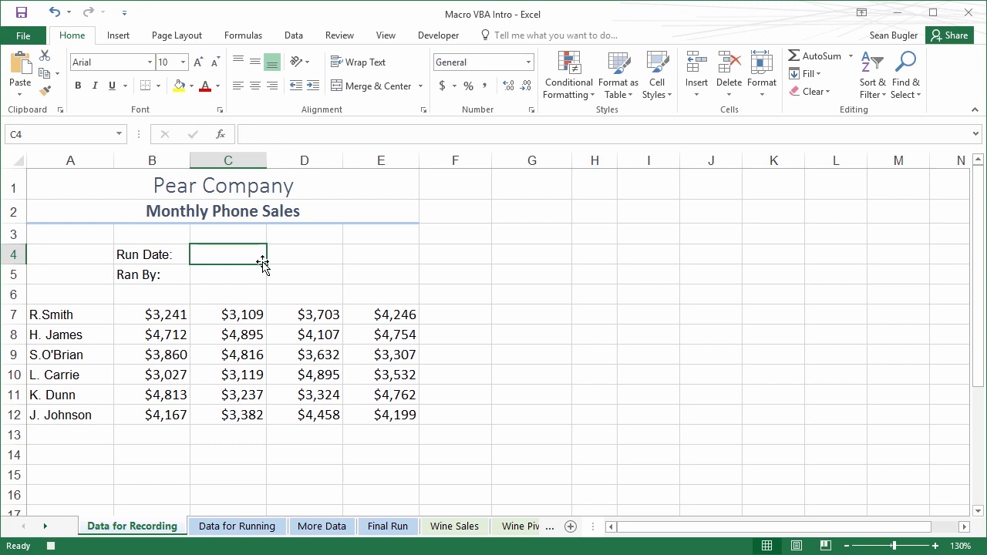
type("12/3")
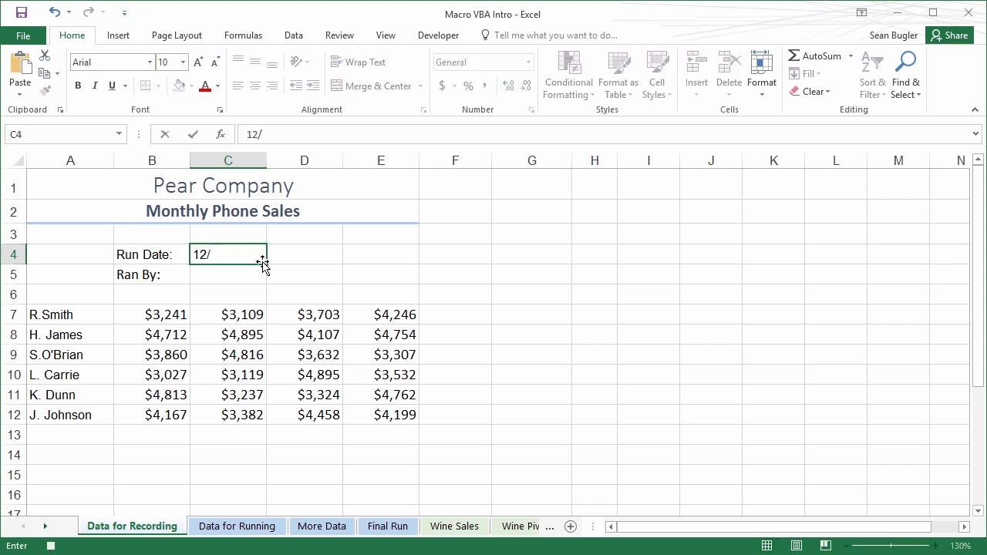
type("2015")
key("Return")
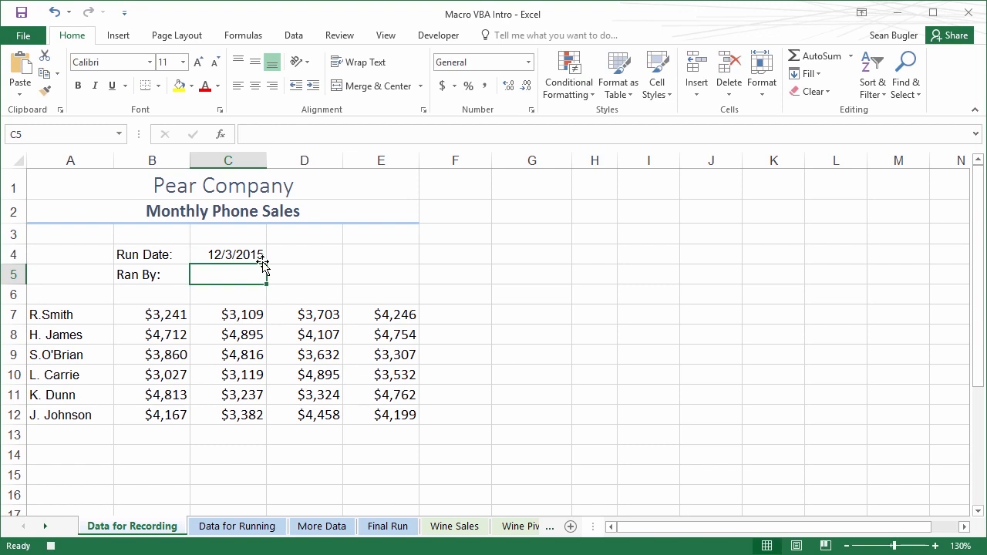
type("SPB")
key("Return")
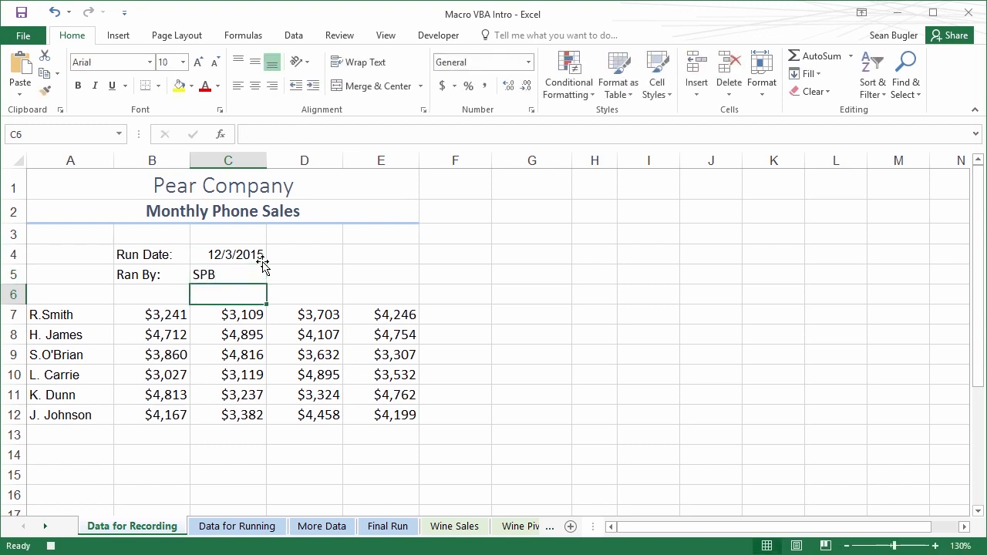
Step: Enter the column headings Associate, Week 1, Week 2, Week 3 and Week 4 in A6:E6
left_click(61, 300)
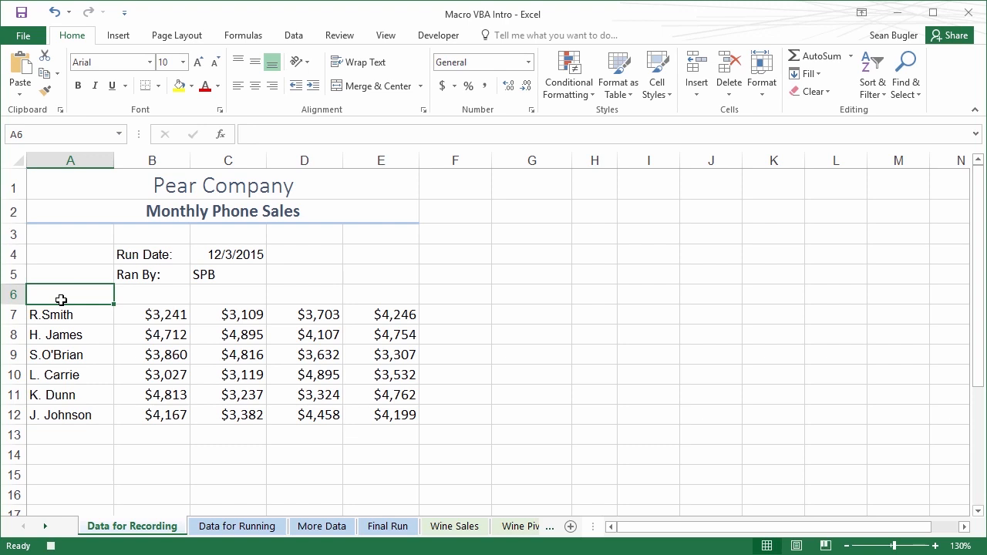
type("f")
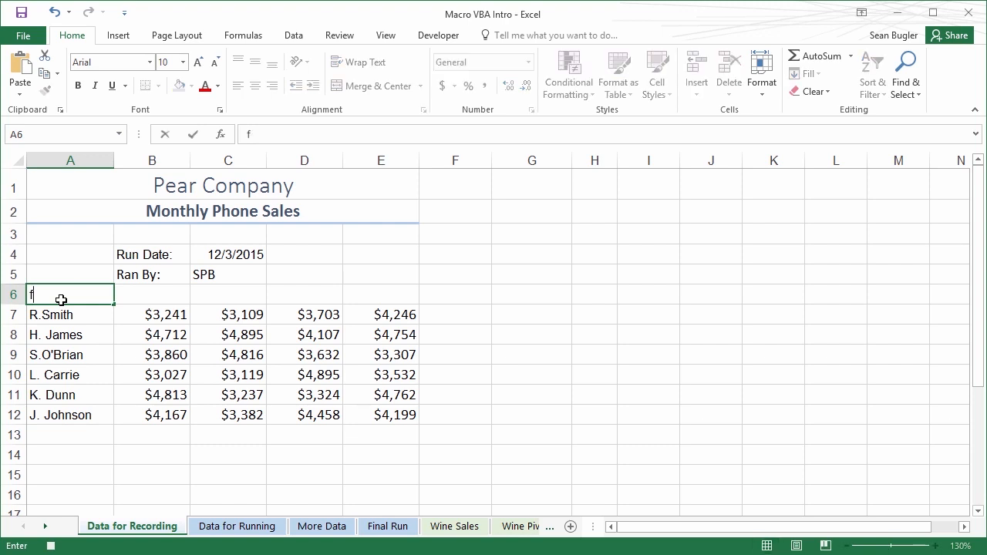
type("Associate")
key("Tab")
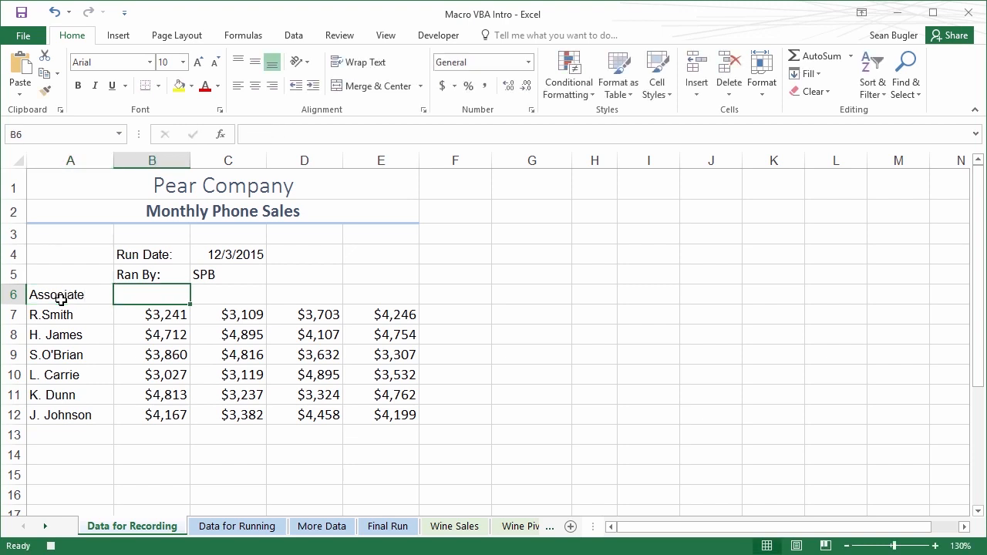
type("Week 1")
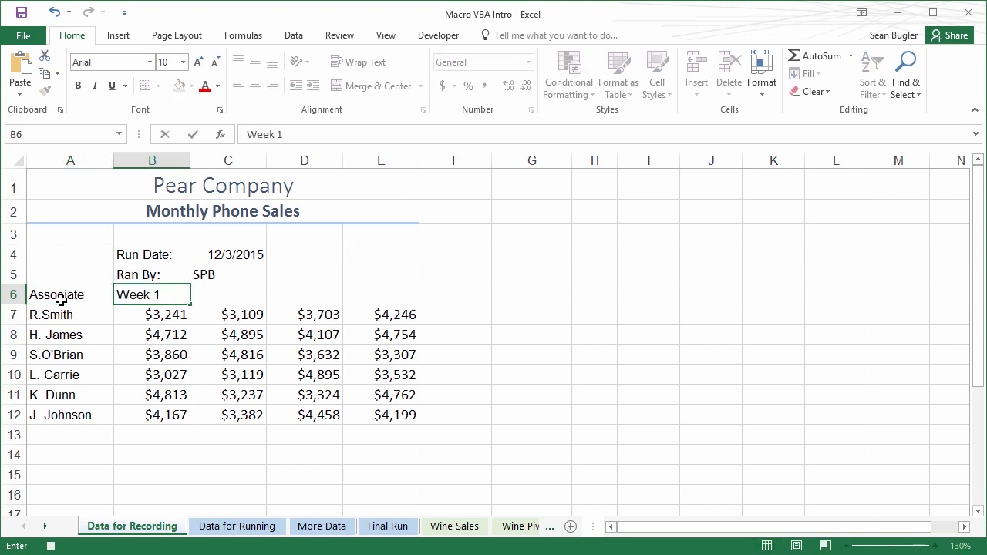
key("Tab")
type("Week 2")
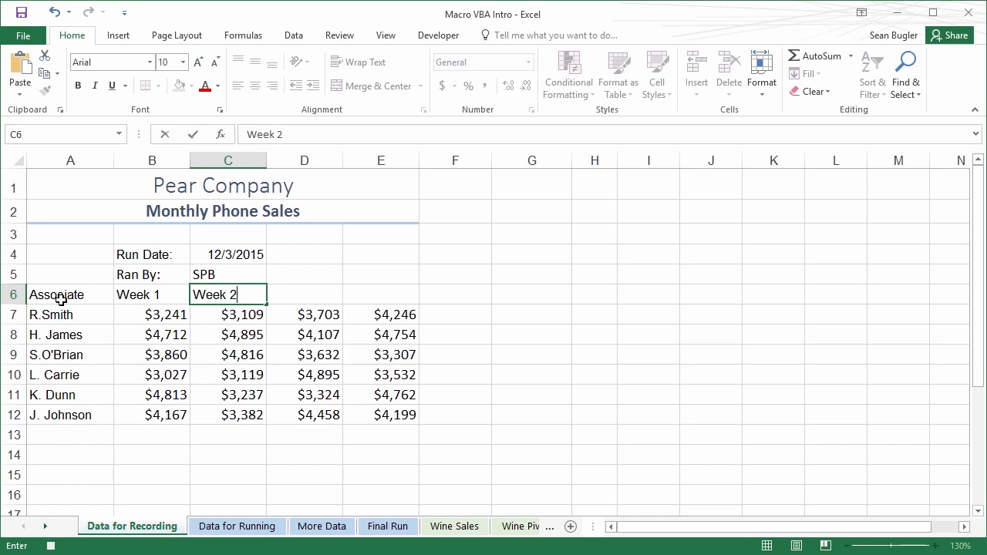
key("Tab")
type("Week")
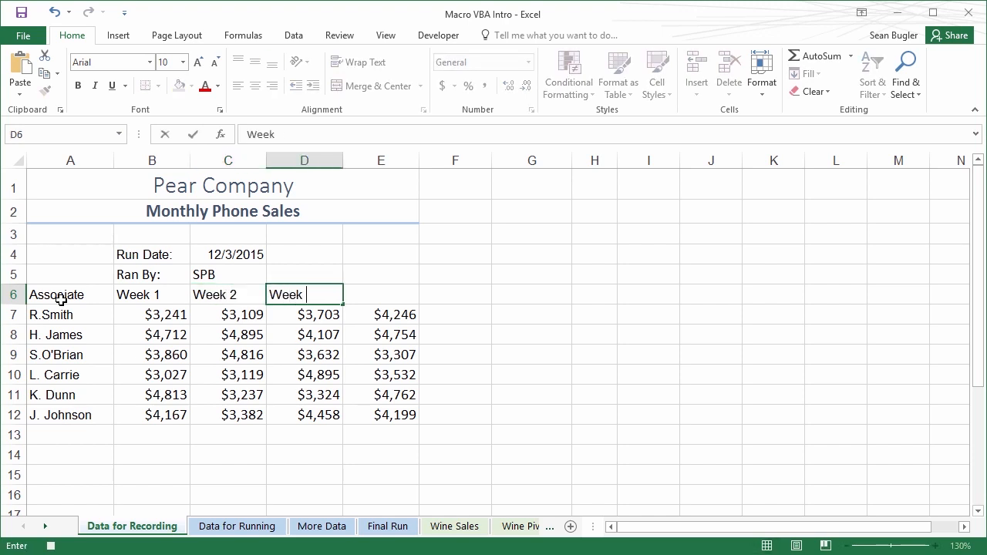
type(" 3")
key("Tab")
type("Wee")
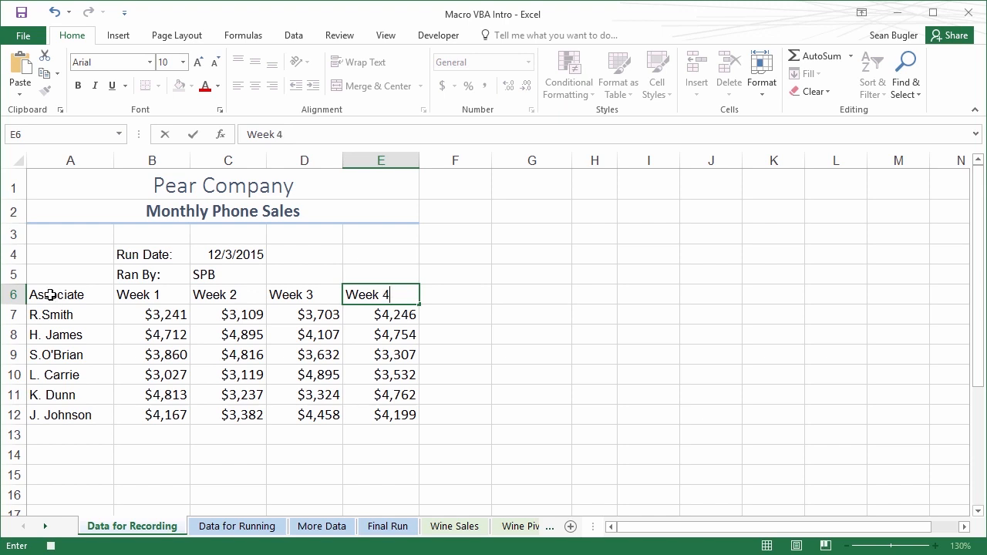
Step: Apply the Heading 3 cell style to the column headings in A6:E6
left_click_drag(50, 294, 405, 293)
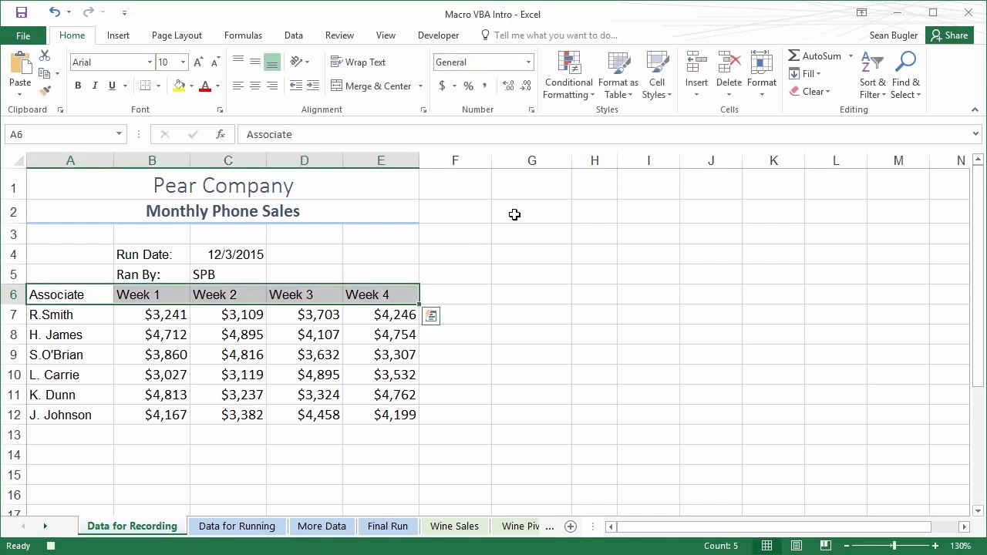
left_click(656, 92)
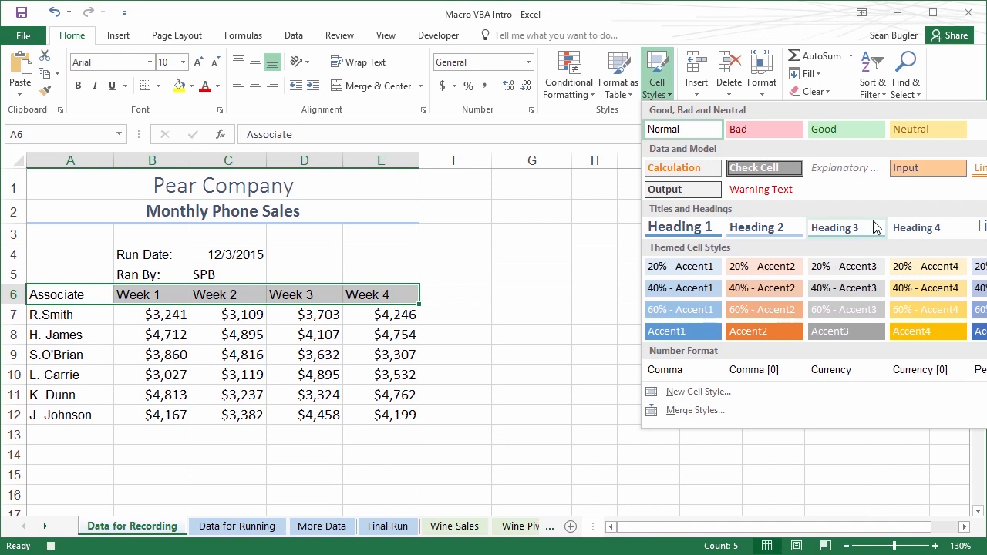
left_click(848, 233)
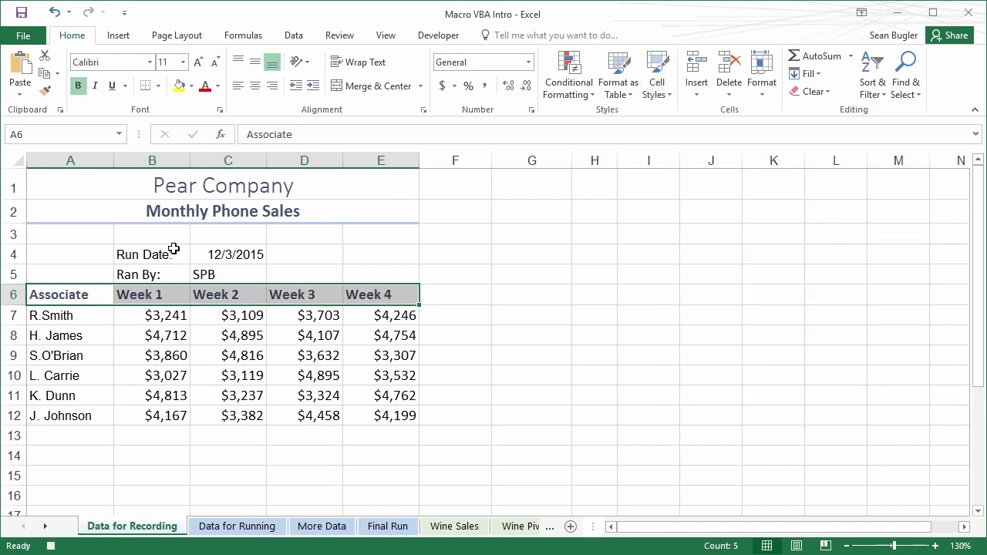
Step: Bold and right-align the Run Date and Ran By labels in B4:B5, and left-align their values in C4:C5
left_click_drag(156, 255, 158, 274)
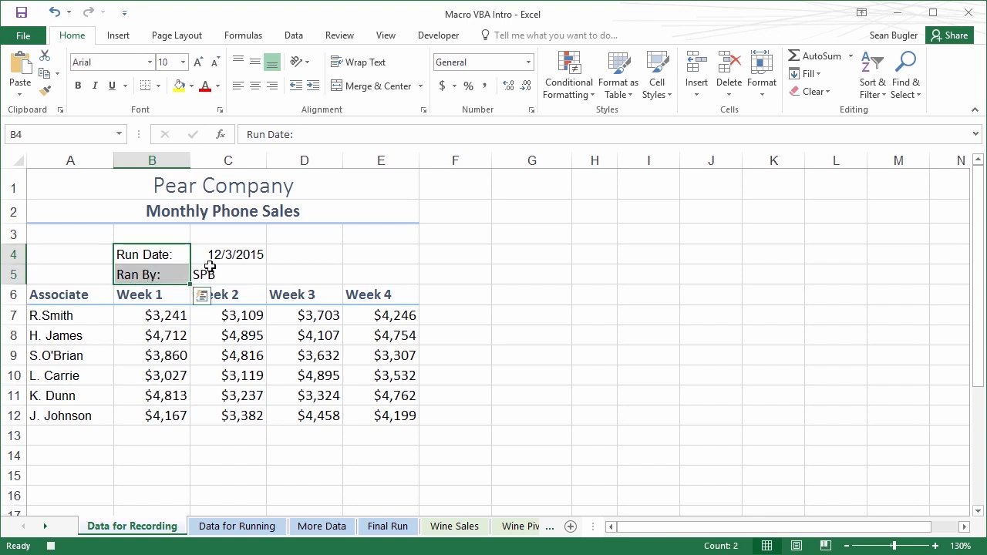
left_click(78, 86)
left_click(271, 86)
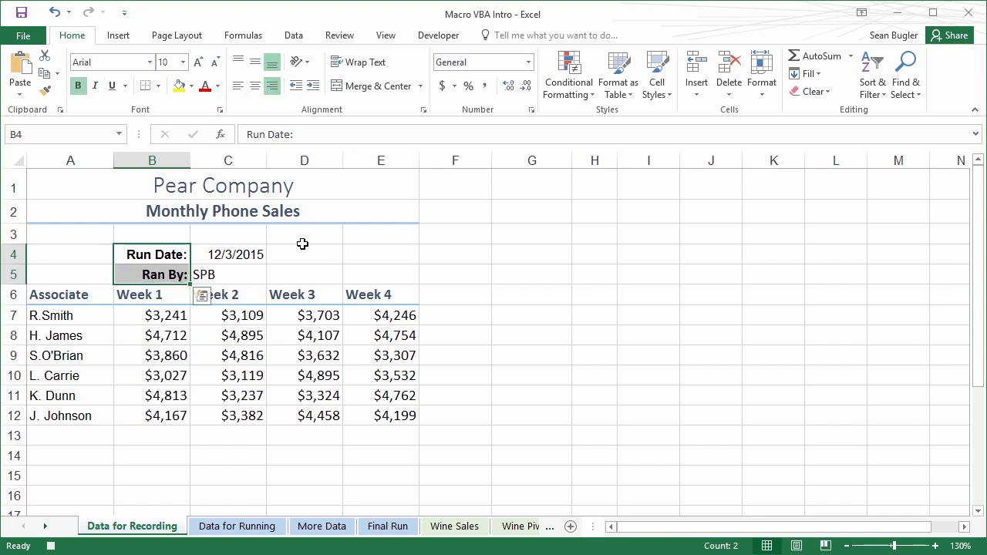
left_click_drag(233, 254, 231, 275)
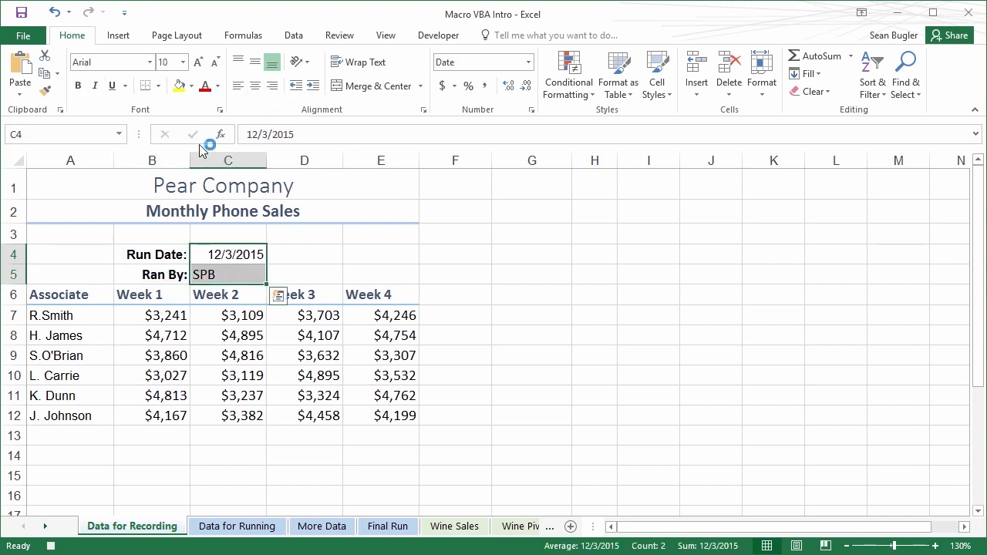
left_click(237, 87)
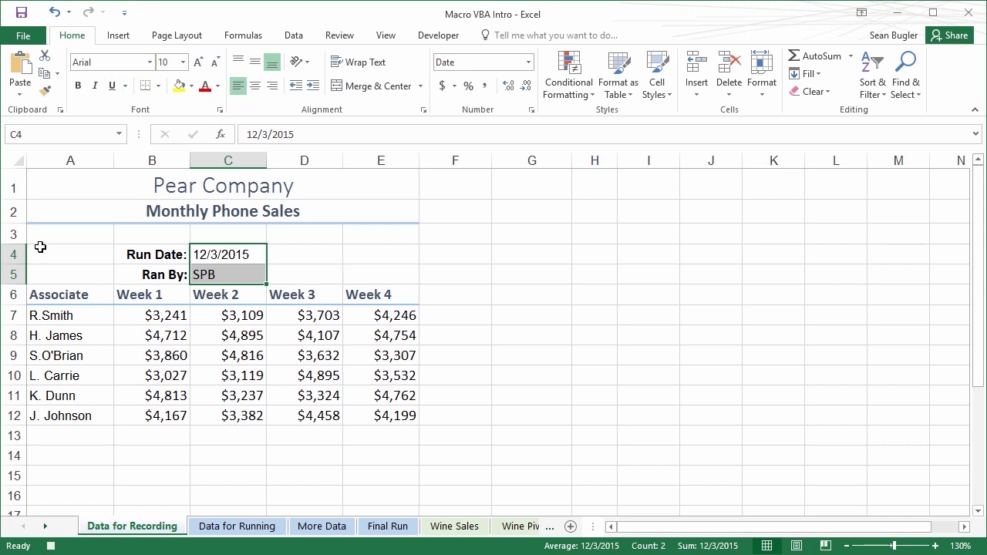
Step: Select cell A1 as the macro's final position and stop recording the macro
left_click(61, 180)
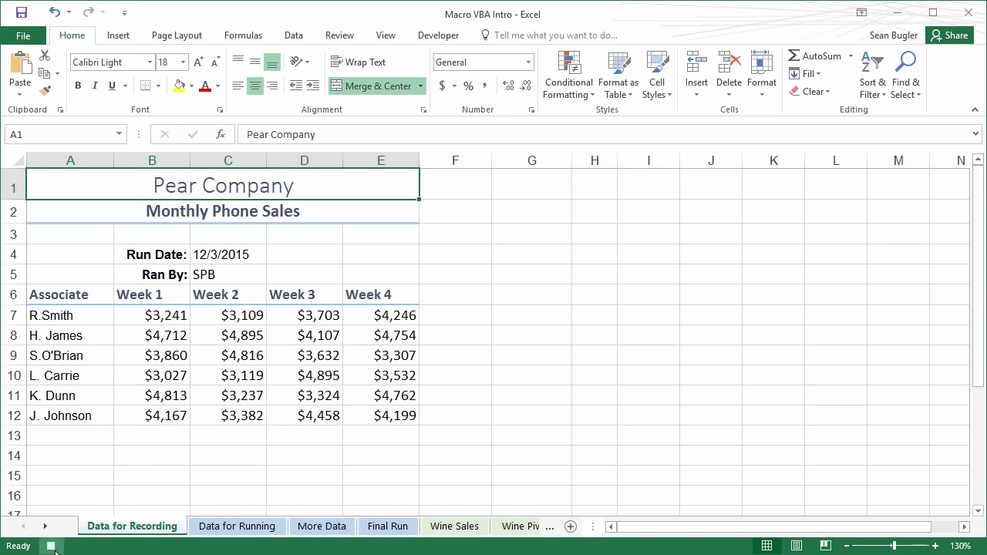
left_click(439, 36)
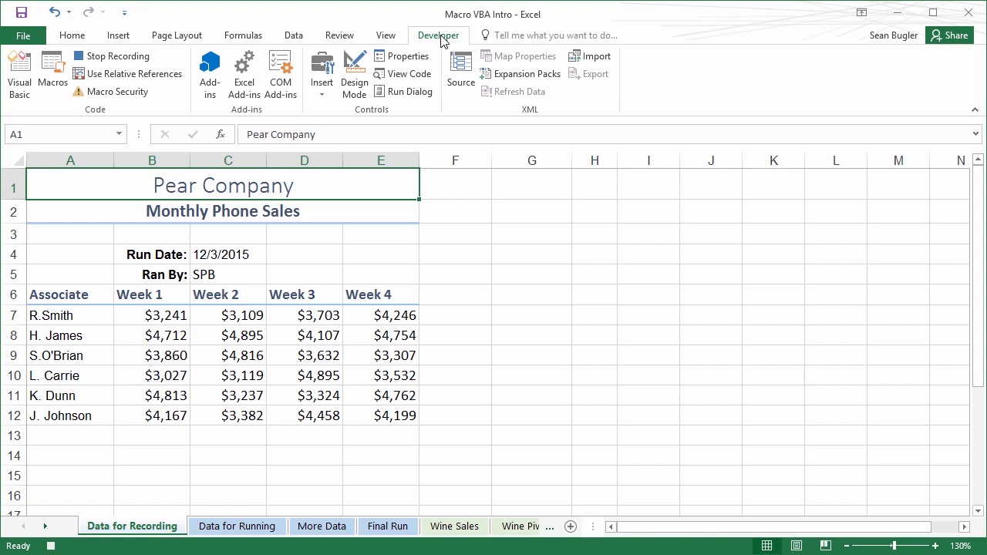
left_click(107, 63)
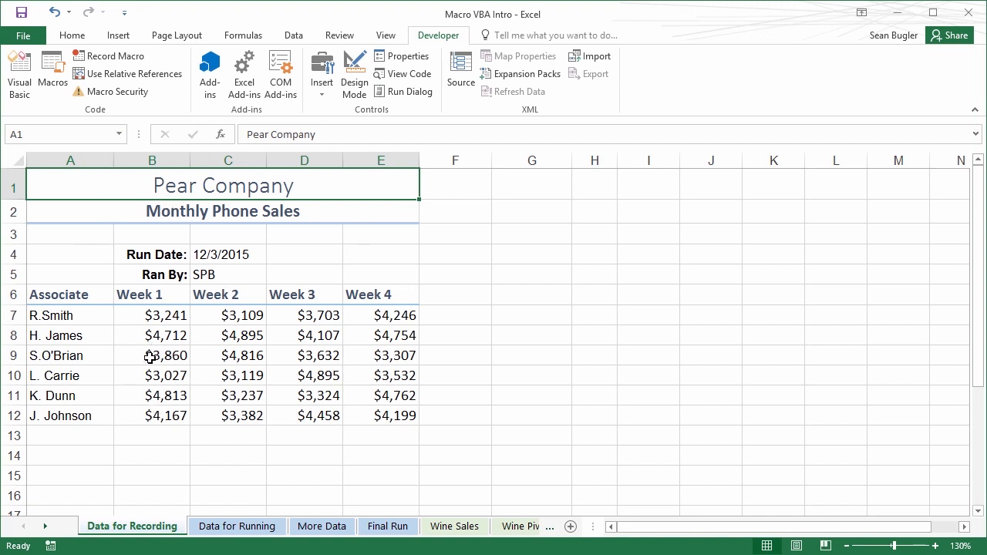
Step: Run the Polish macro on the Data for Running sheet, starting from cell A1
left_click(223, 527)
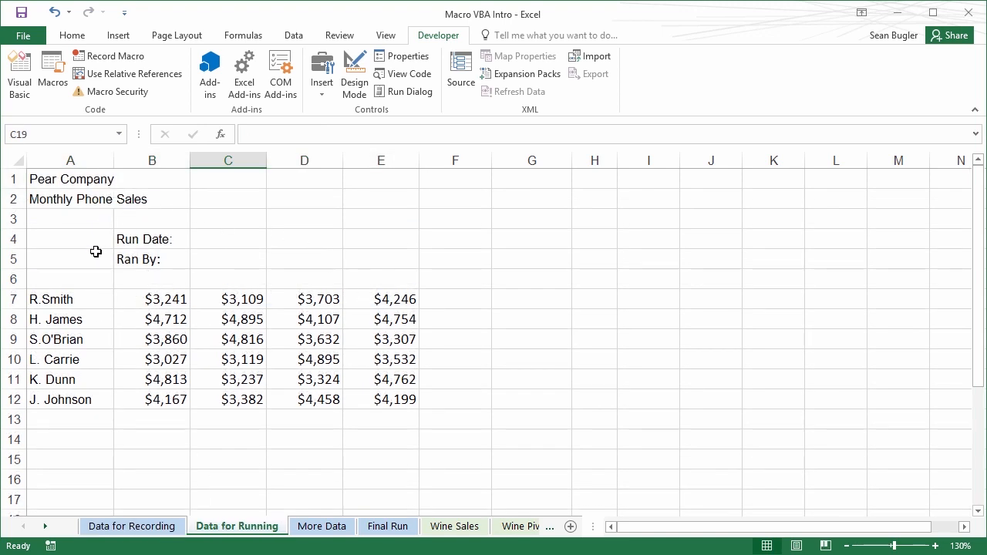
left_click(49, 176)
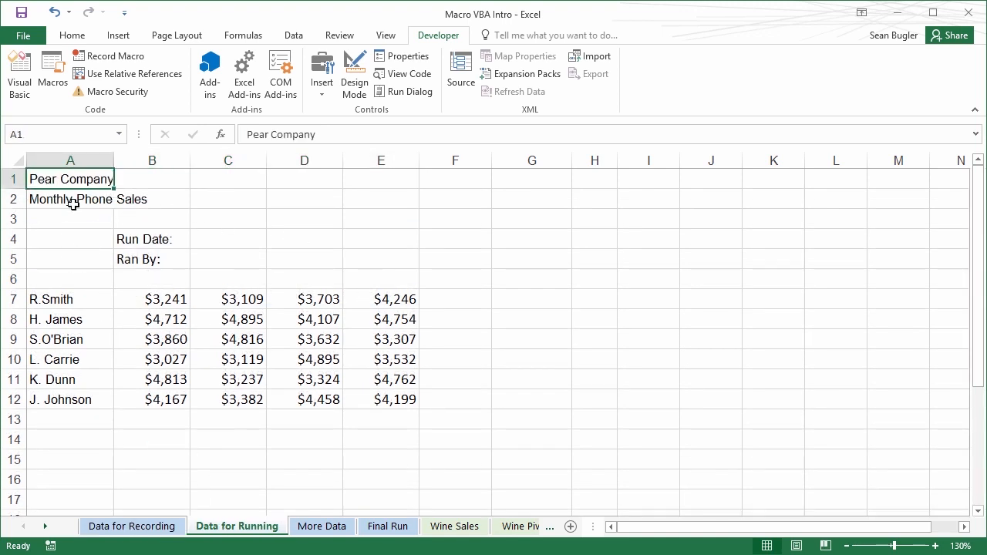
left_click(56, 77)
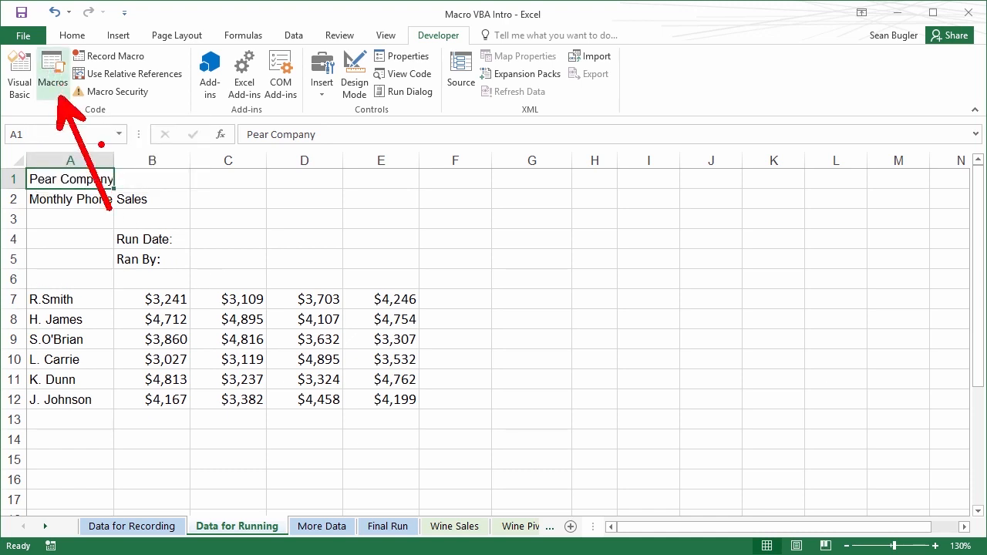
left_click_drag(513, 205, 485, 139)
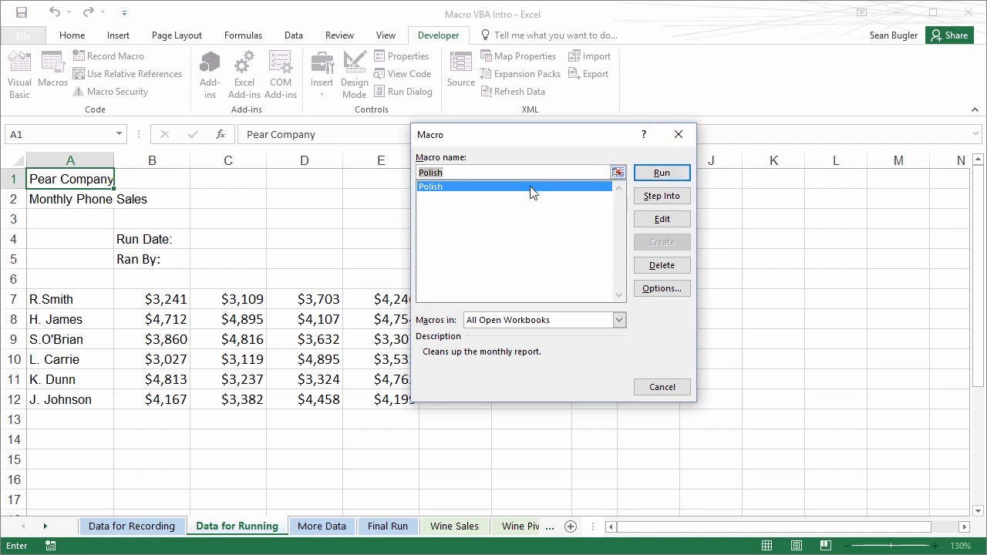
left_click(661, 174)
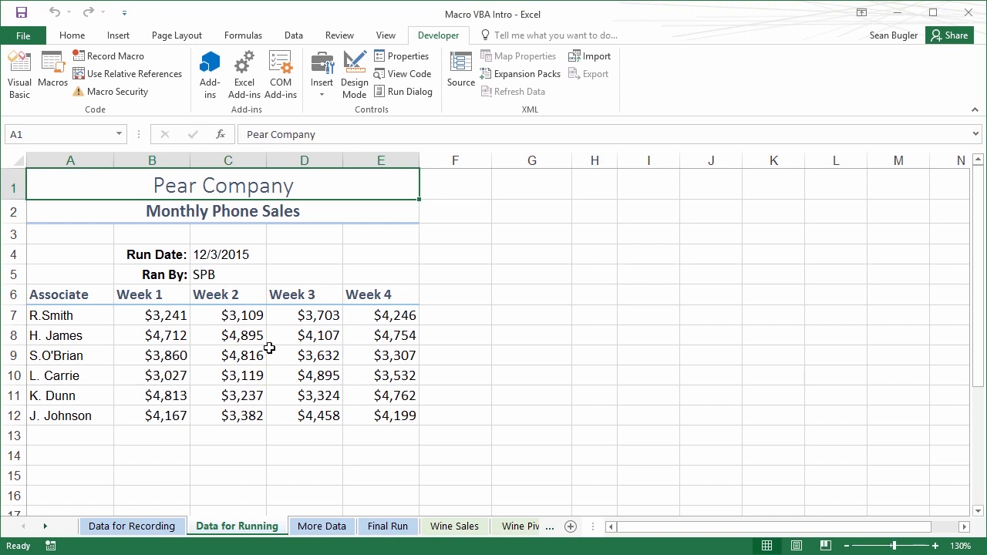
left_click(152, 528)
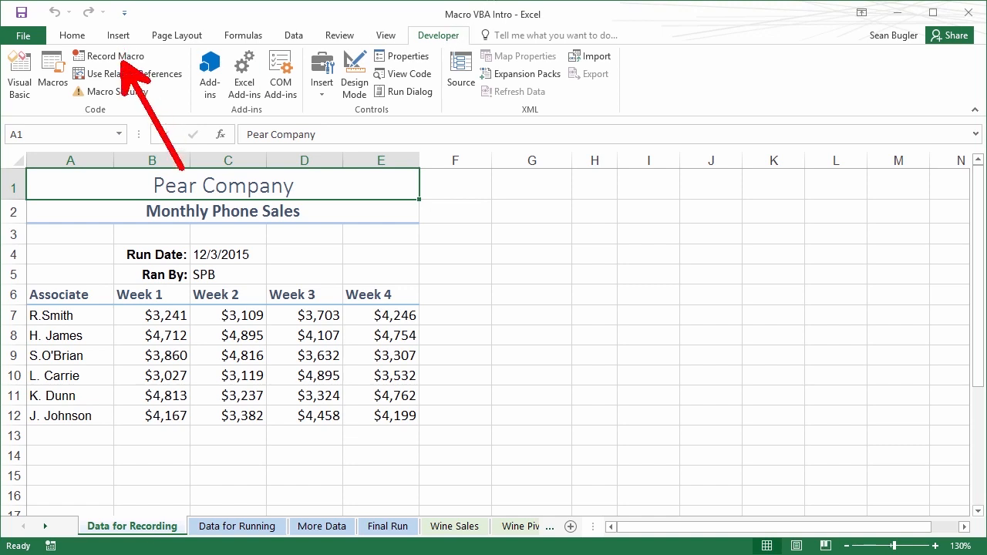
left_click(120, 58)
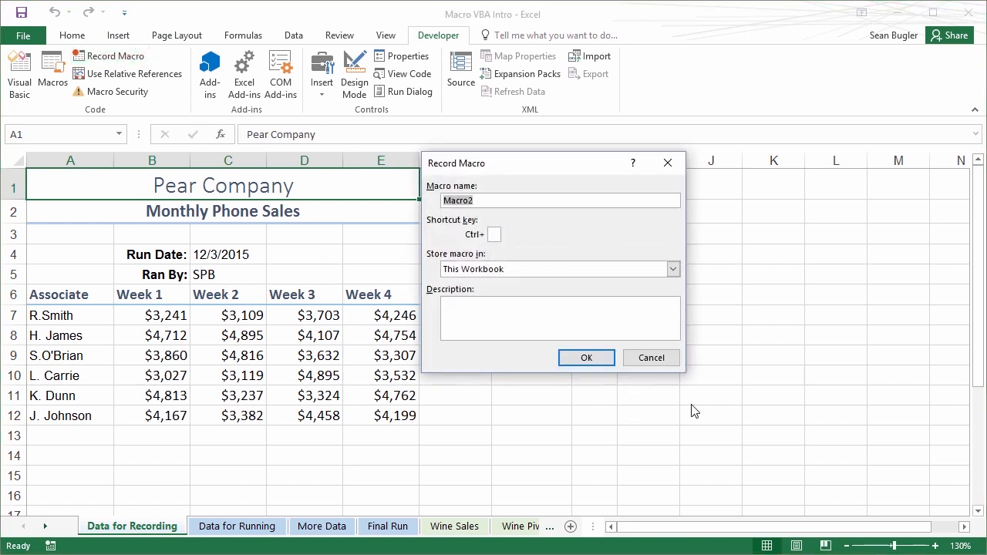
left_click(649, 359)
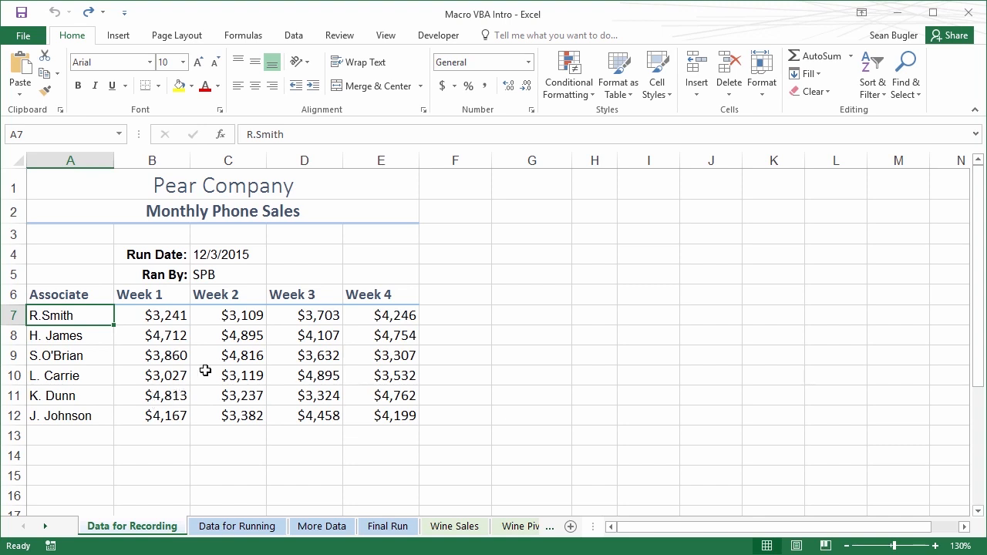
Step: Try to start recording a macro named "Extra Polish" in this workbook with the description "Edits the full field of data."
left_click(436, 37)
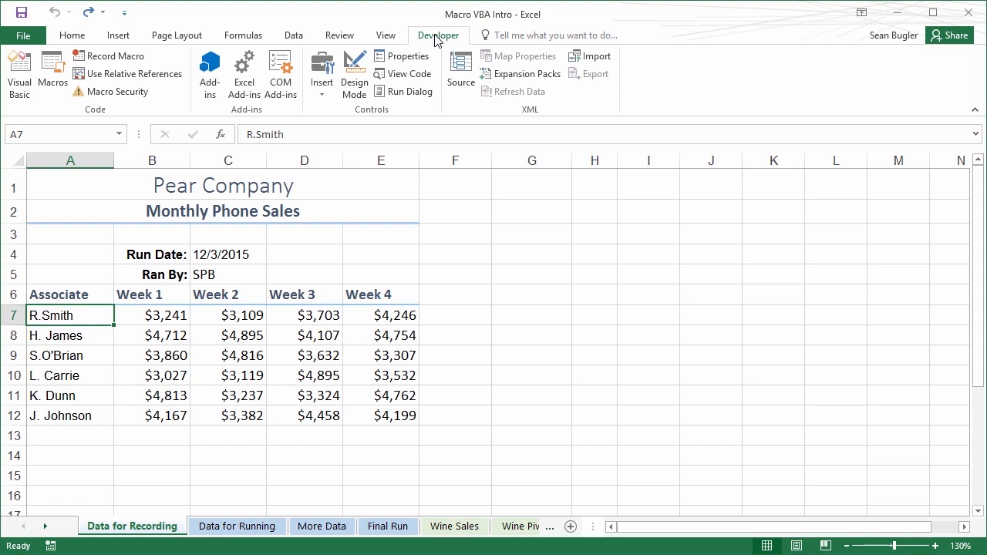
left_click(131, 63)
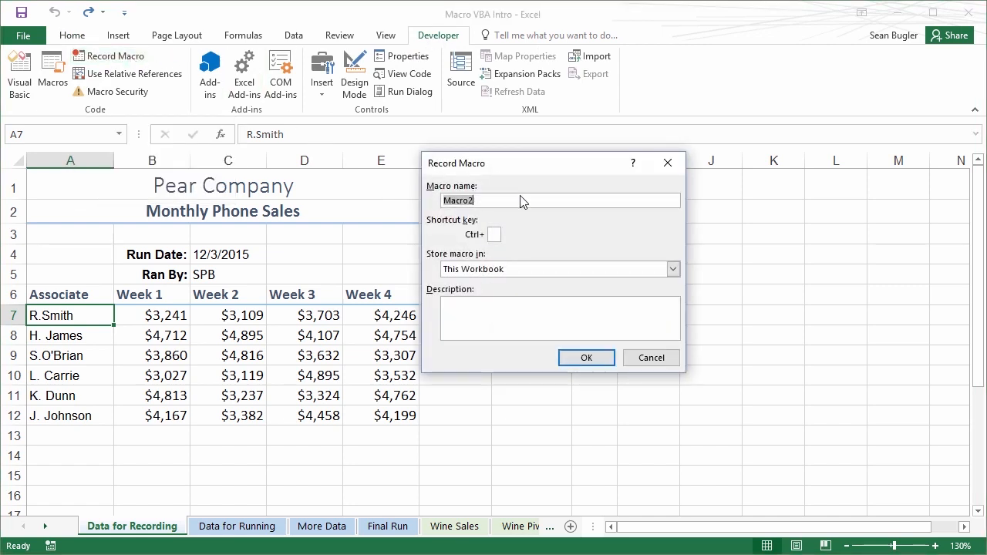
type("Extra Polish")
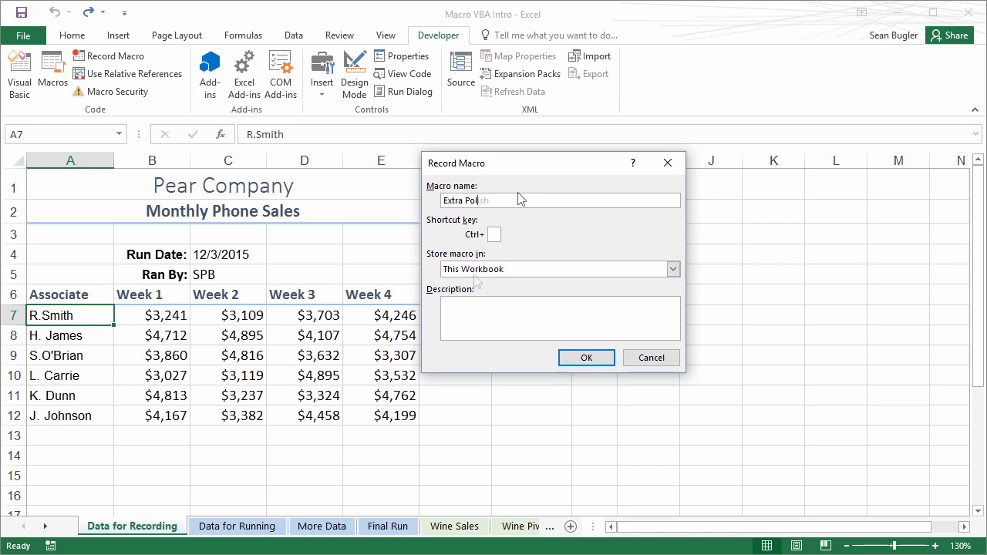
left_click(470, 314)
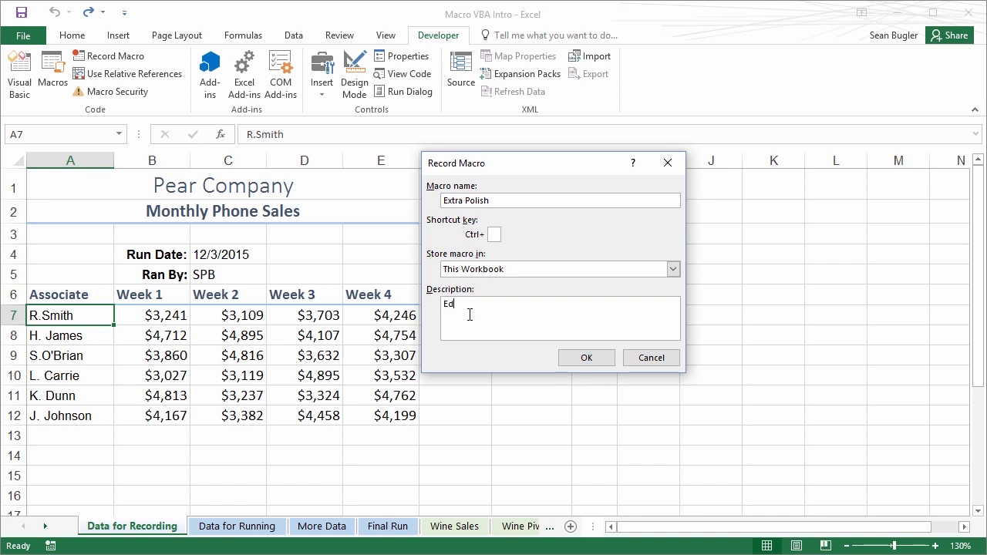
type("Edits the full field of data.")
left_click(580, 360)
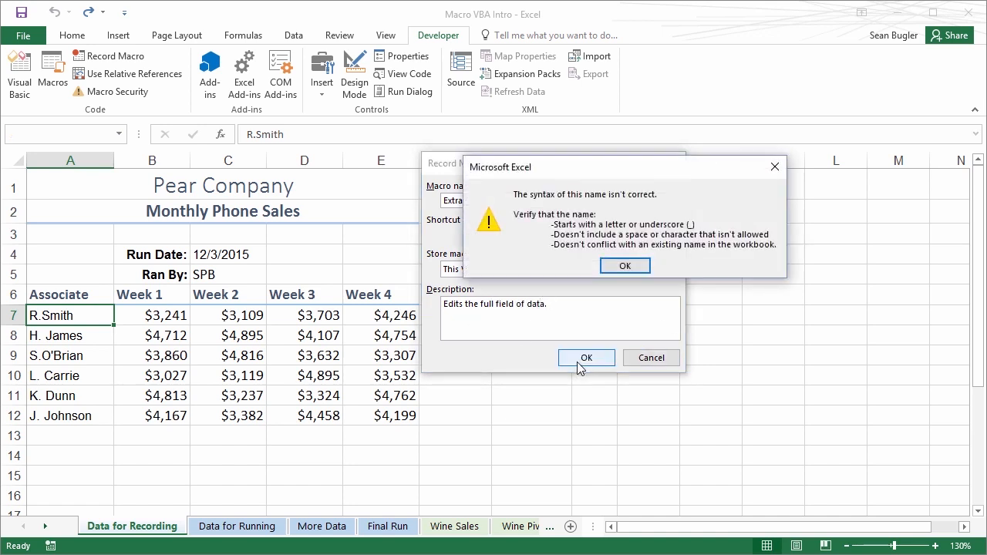
Step: Correct the macro name to ExtraPolish without a space and start recording
left_click(625, 266)
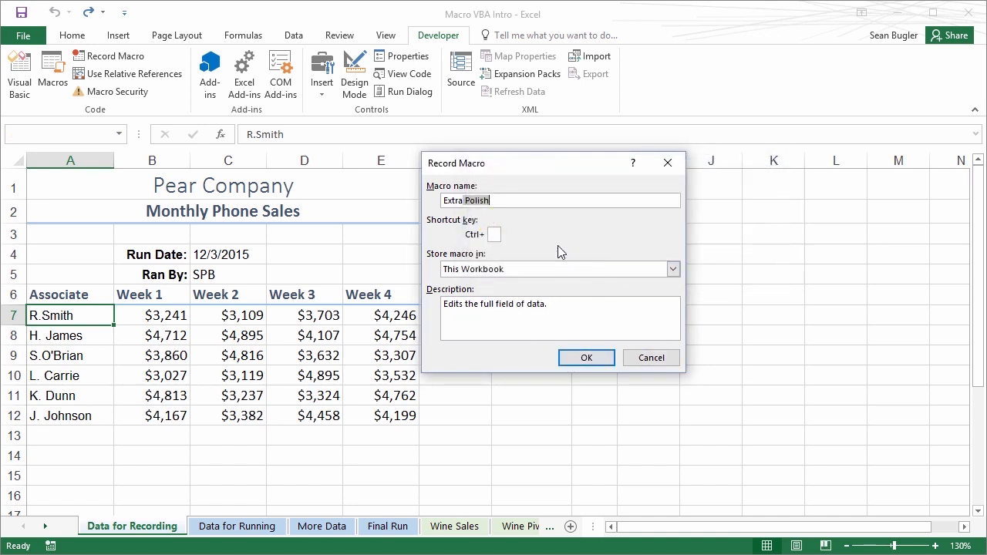
left_click(466, 199)
key("BackSpace")
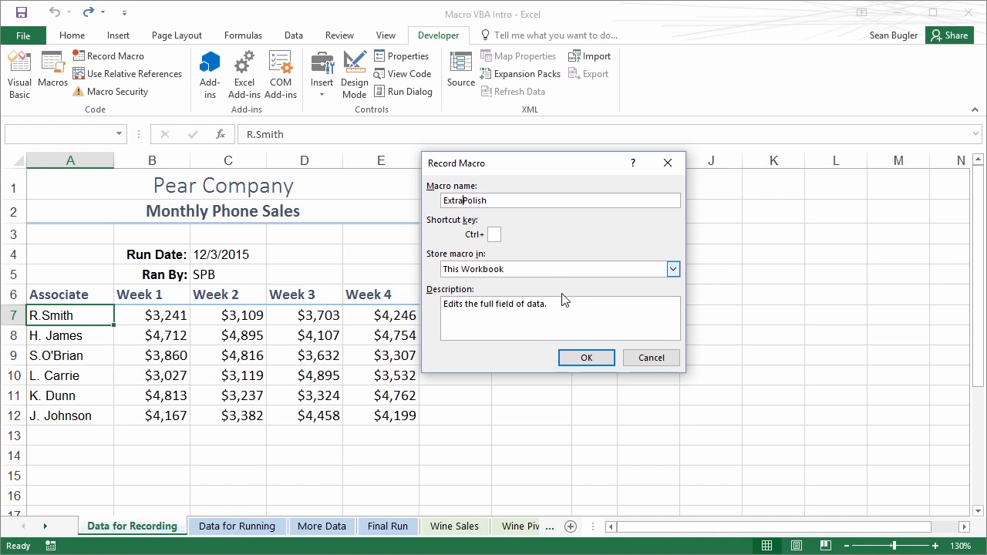
left_click(579, 359)
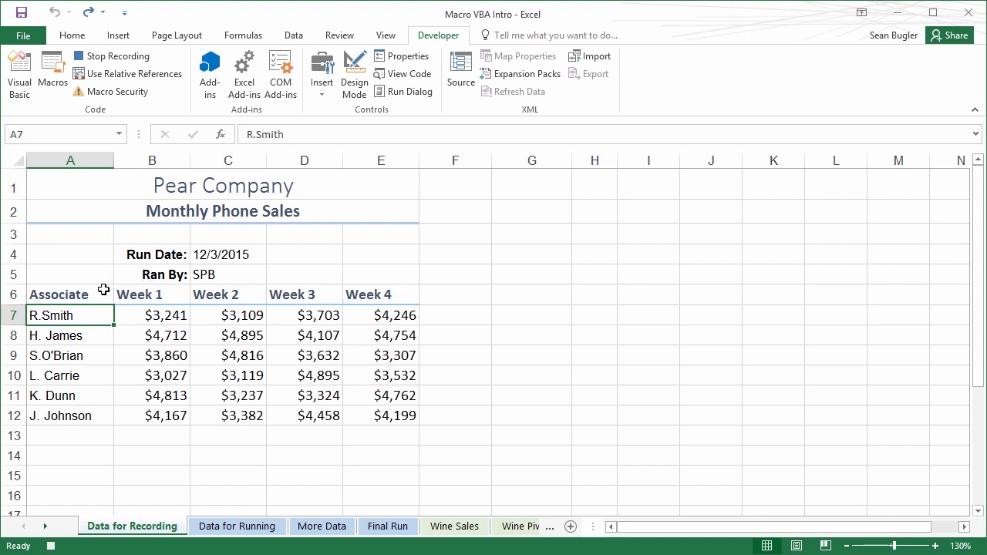
Step: Apply the Output cell style to the associate data in A7:E12, select cell B8 and stop recording the macro
left_click_drag(46, 314, 375, 414)
left_click(72, 34)
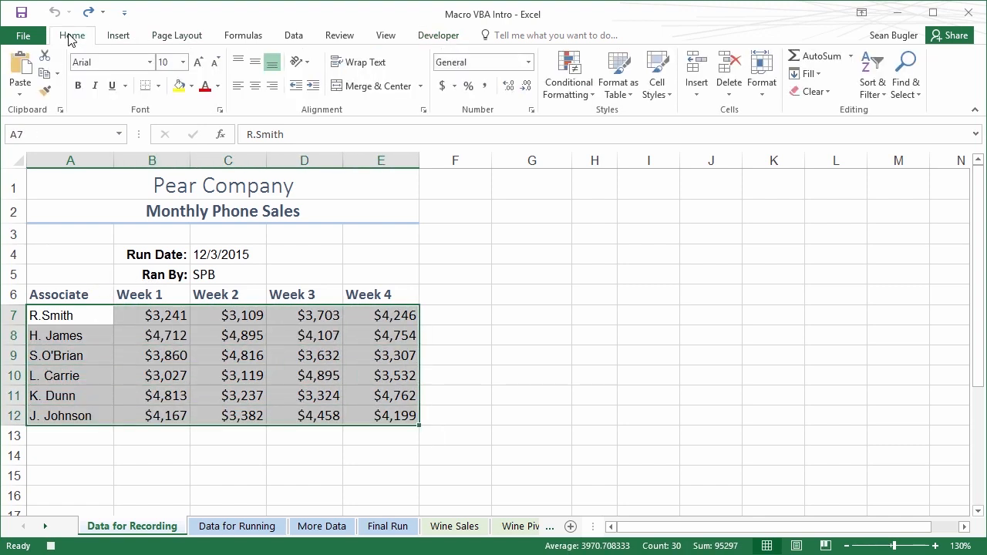
left_click(656, 91)
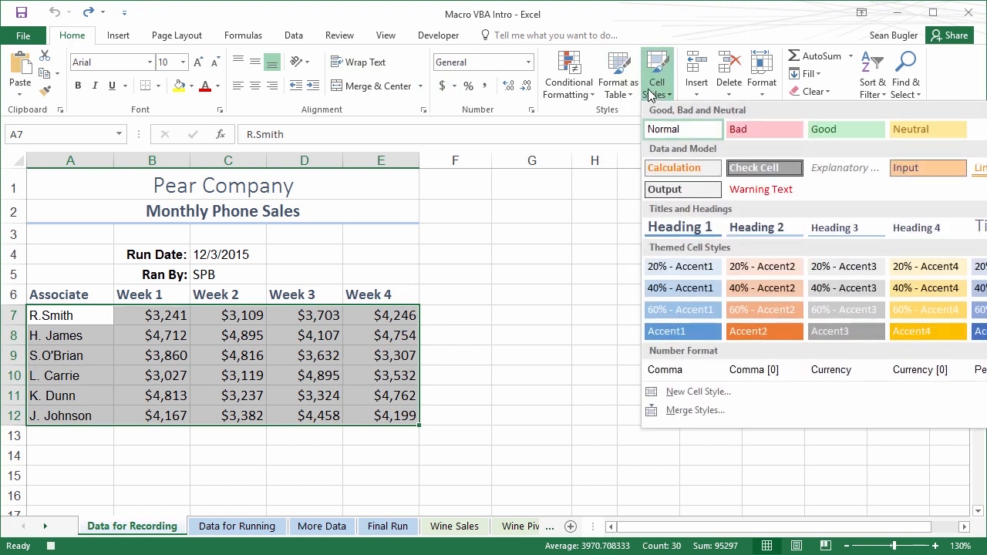
left_click(682, 189)
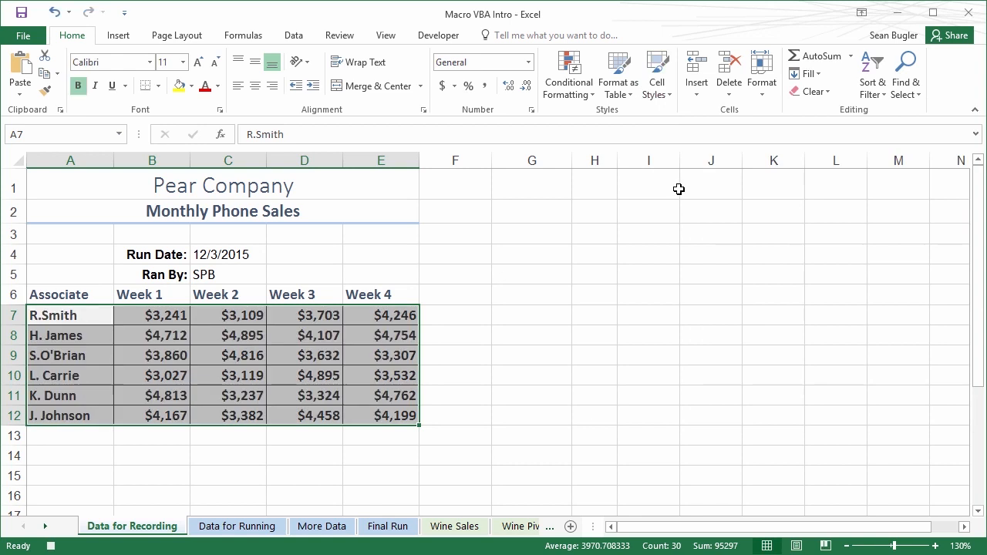
left_click(157, 337)
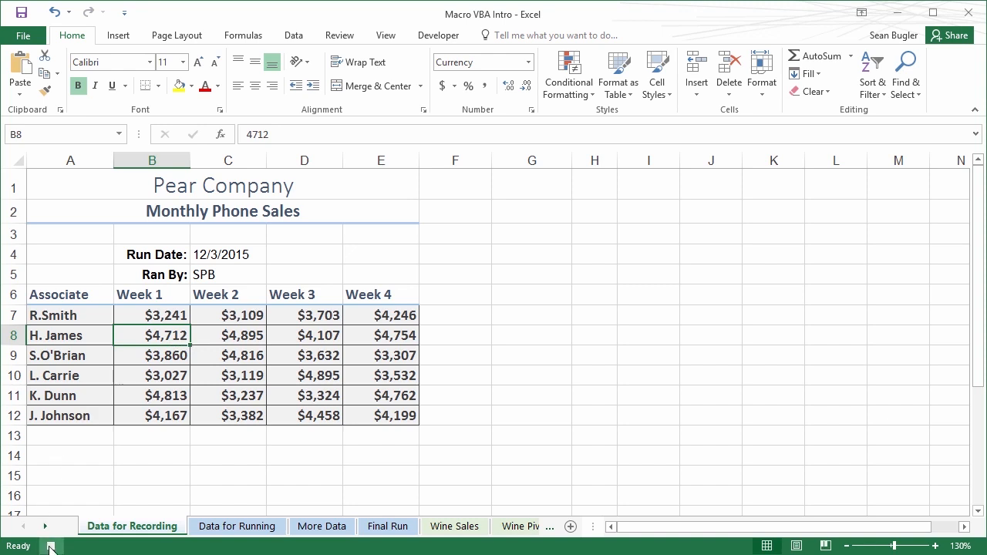
left_click(50, 546)
Step: Run the ExtraPolish macro on the Data for Running sheet, starting from cell A7
left_click(59, 316)
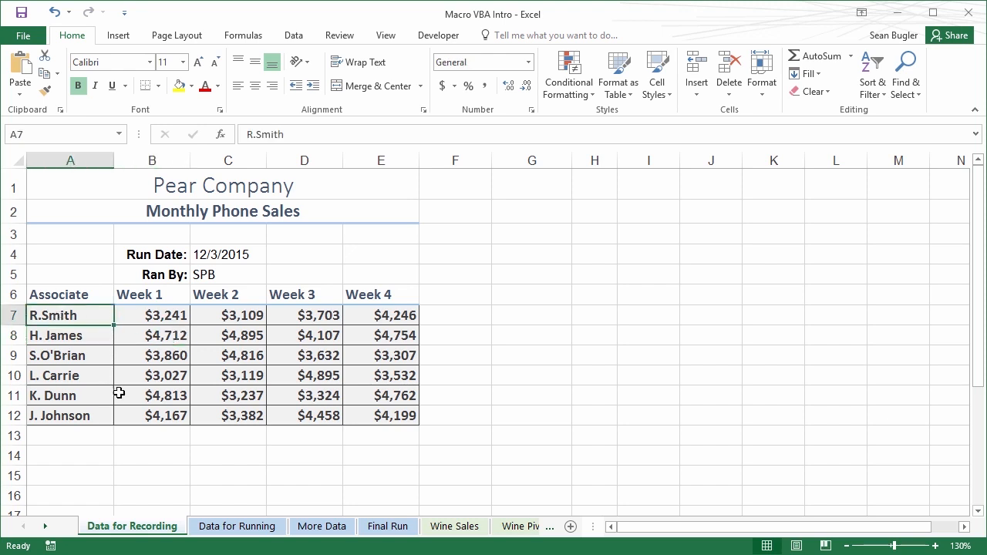
left_click(247, 530)
left_click(55, 322)
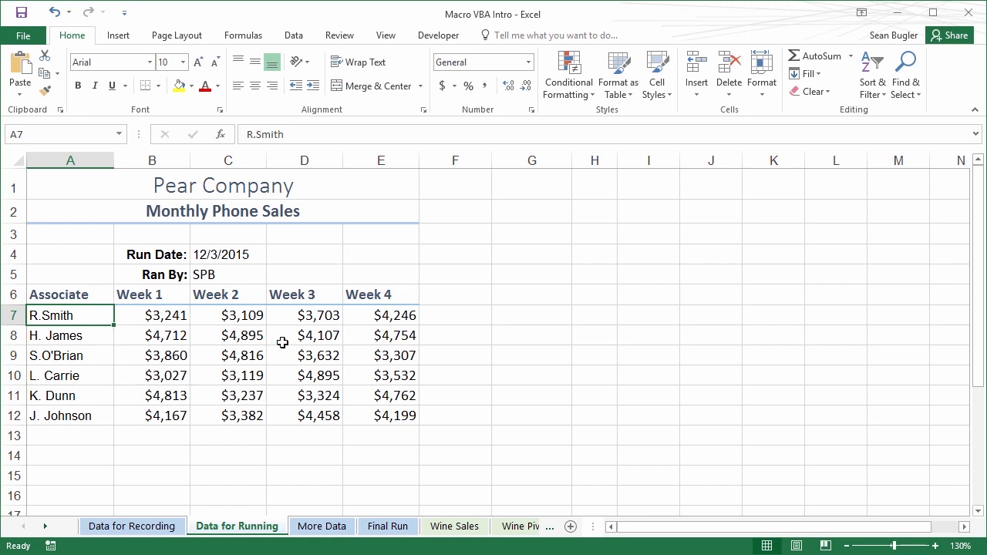
left_click(434, 35)
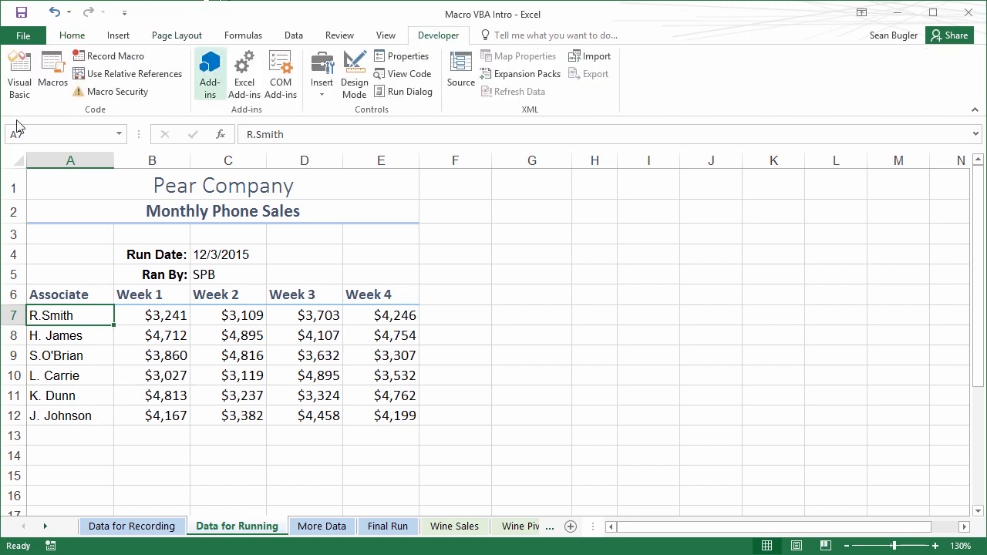
left_click(53, 74)
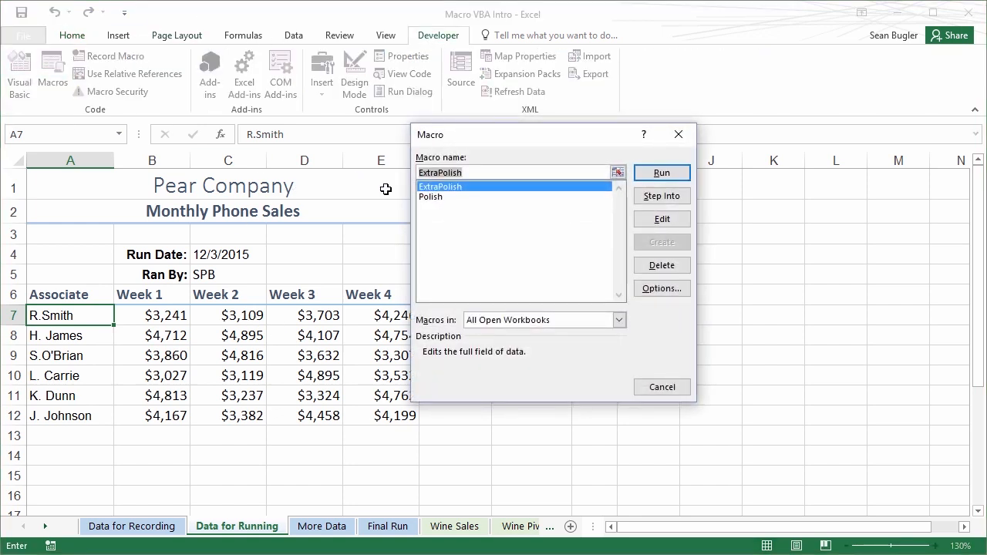
left_click(459, 197)
left_click(509, 187)
left_click(661, 175)
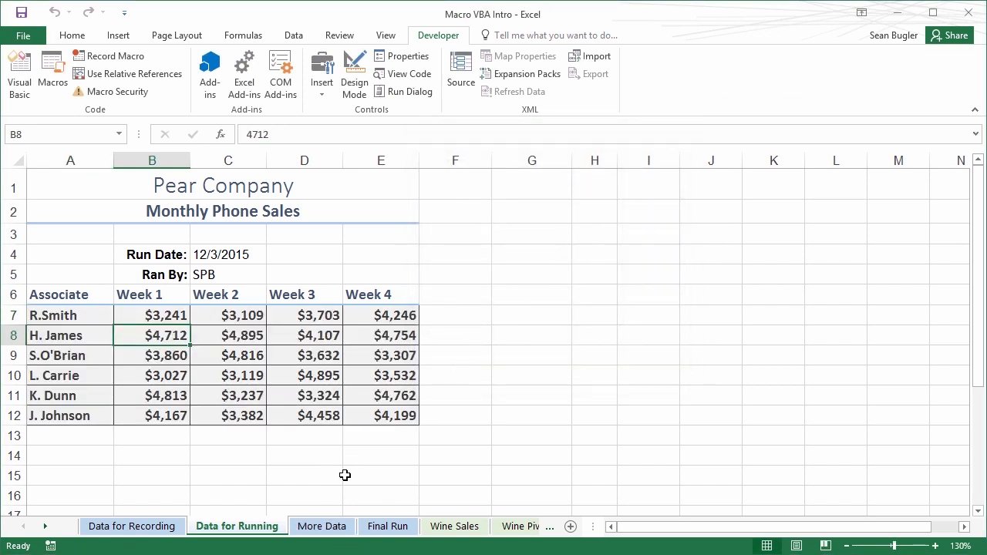
Step: Run the Polish macro on the More Data sheet
left_click(334, 526)
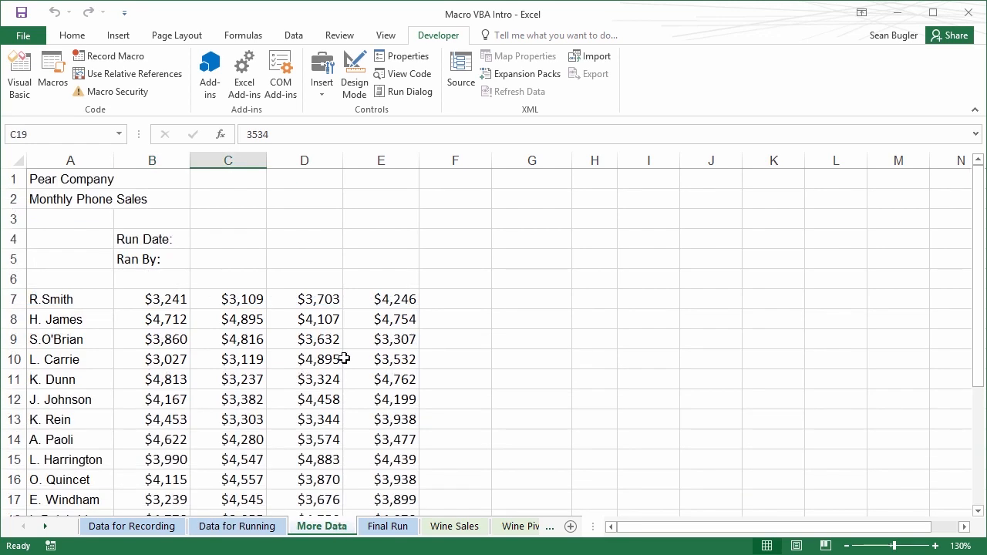
left_click(52, 74)
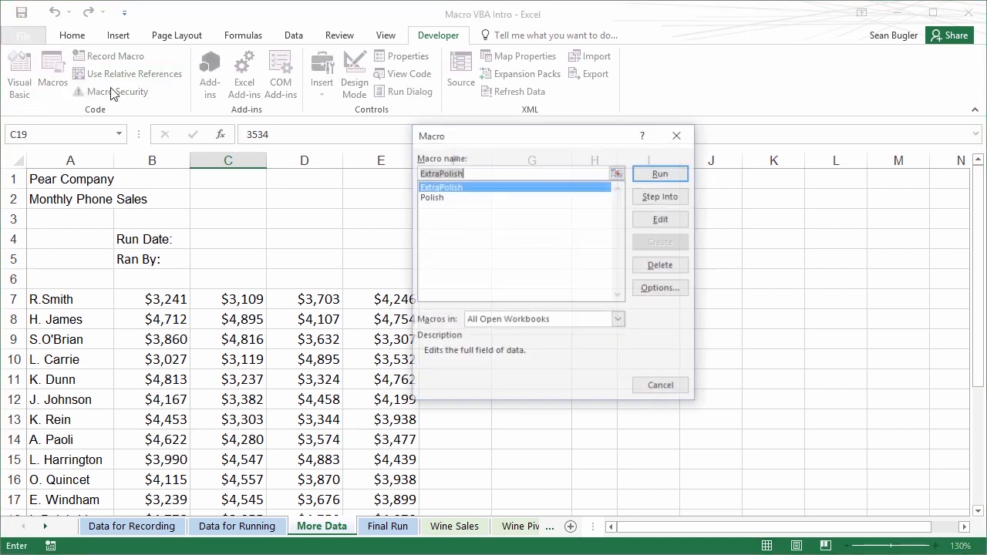
left_click(467, 197)
left_click(664, 173)
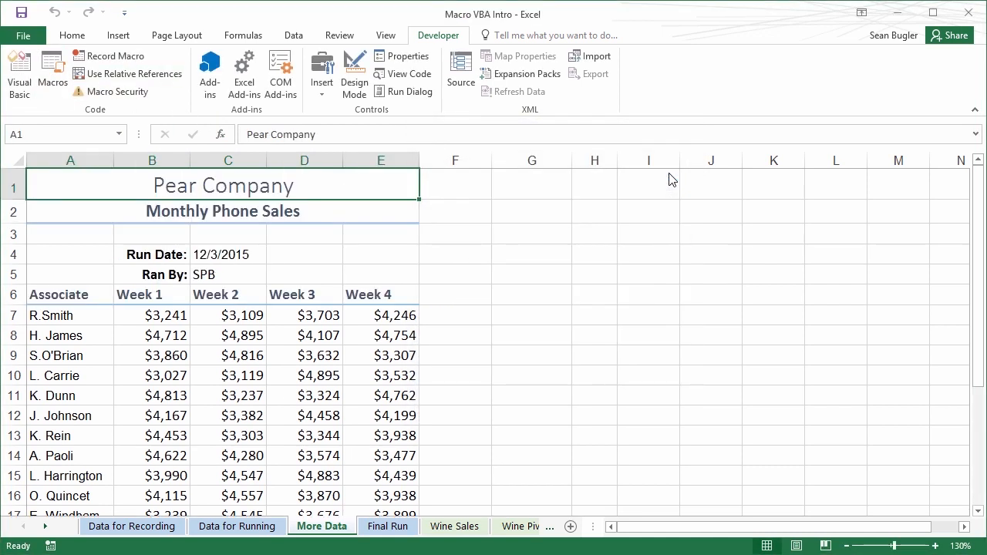
Step: Run the ExtraPolish macro on the More Data sheet and inspect how far its formatting reaches down the associate rows
left_click(53, 73)
left_click(471, 199)
left_click(470, 187)
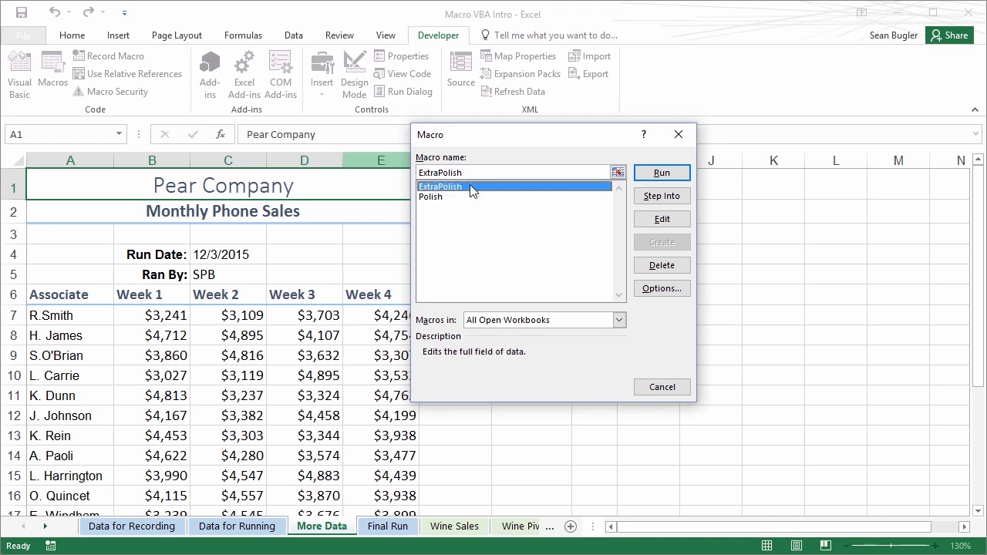
left_click(661, 175)
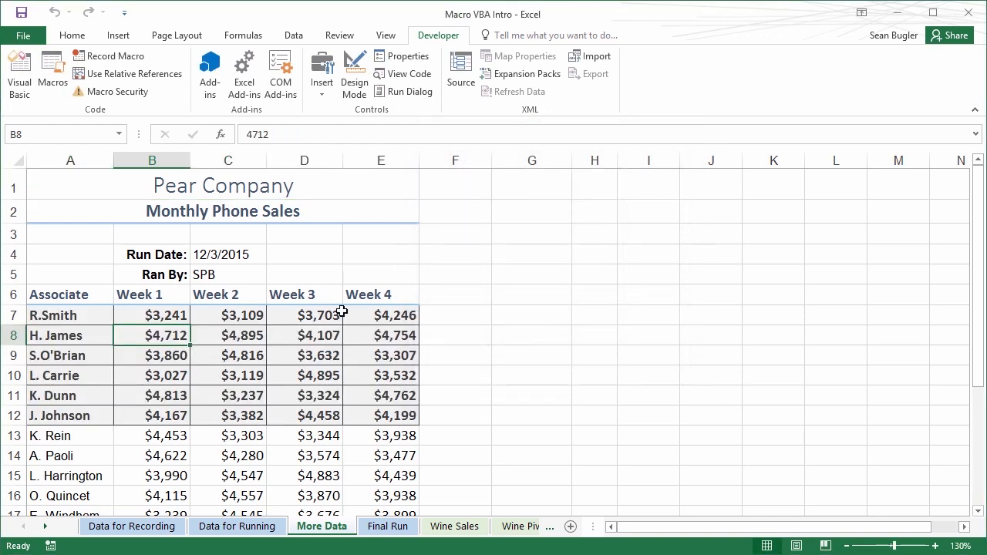
scroll(327, 336, "down", 2)
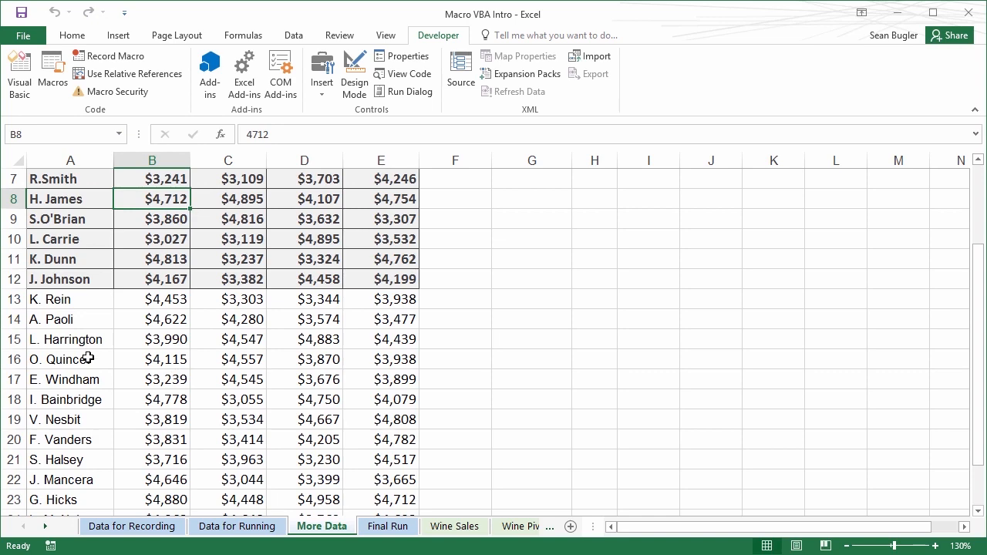
scroll(188, 312, "up", 1)
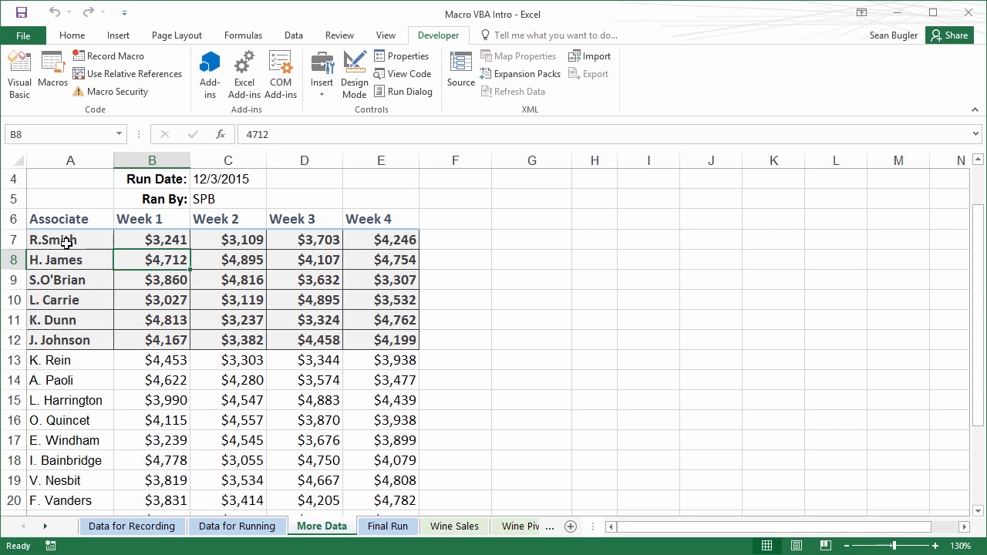
left_click_drag(67, 239, 370, 336)
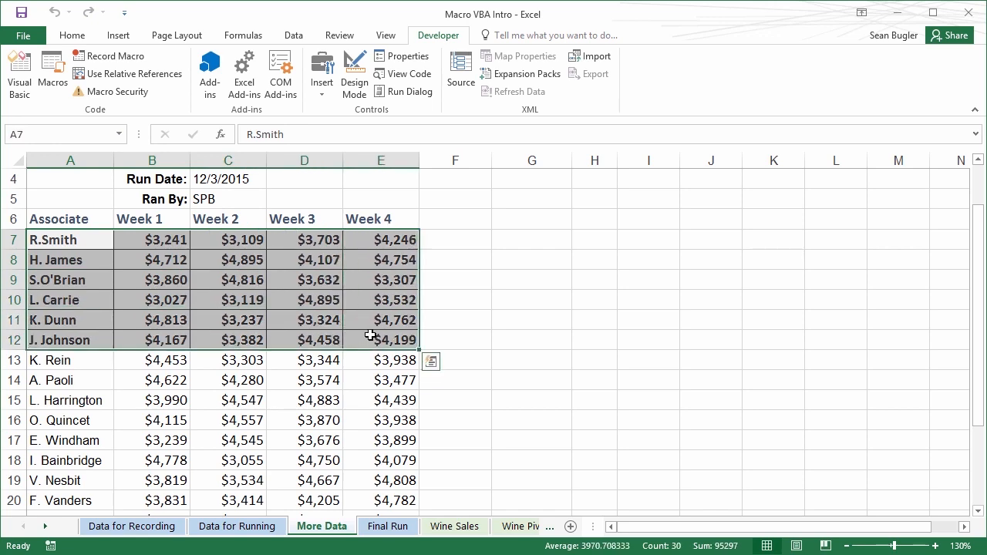
left_click(292, 313)
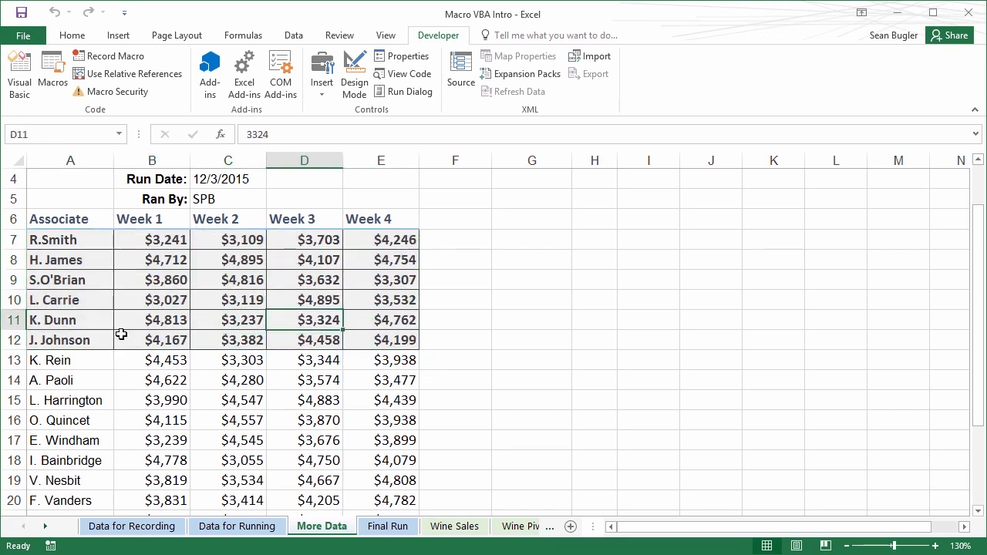
scroll(138, 347, "up", 1)
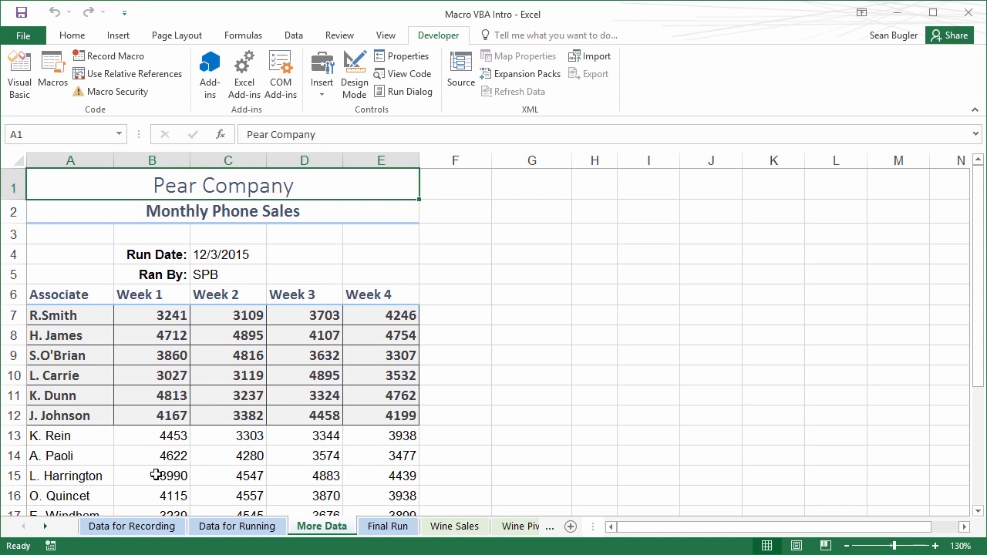
Step: Clear all formatting from the phone sales report in A1:E12 on the Data for Recording sheet
left_click(146, 533)
left_click_drag(69, 188, 328, 415)
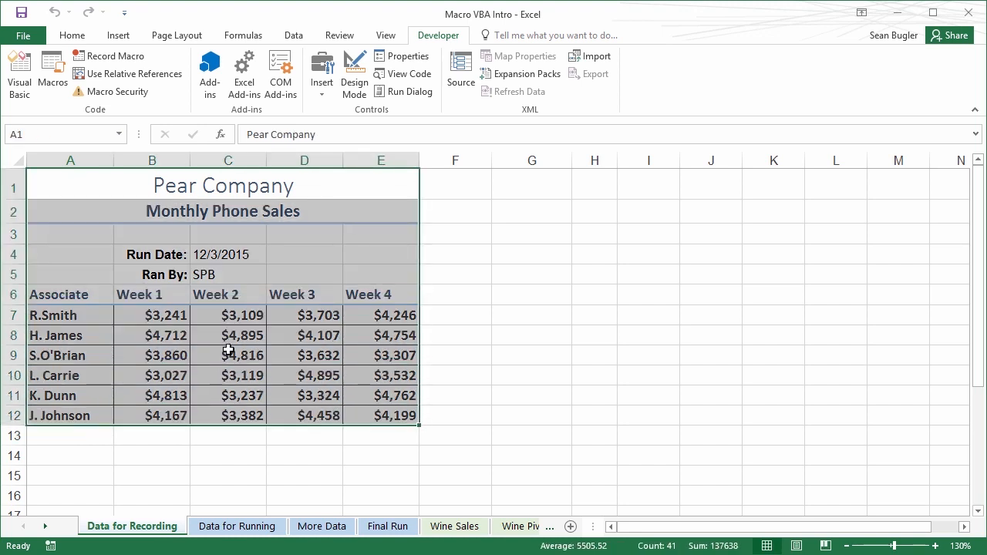
left_click(62, 36)
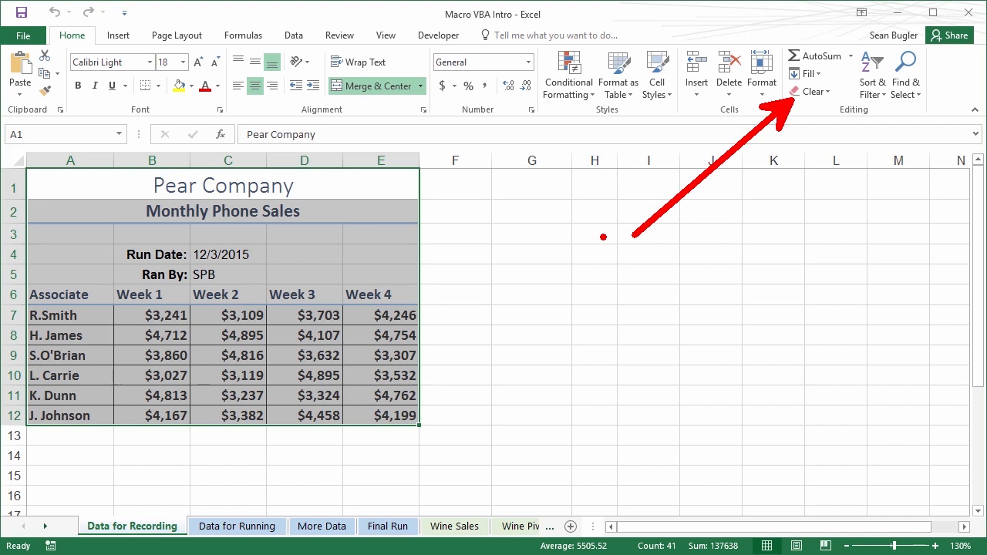
left_click(811, 91)
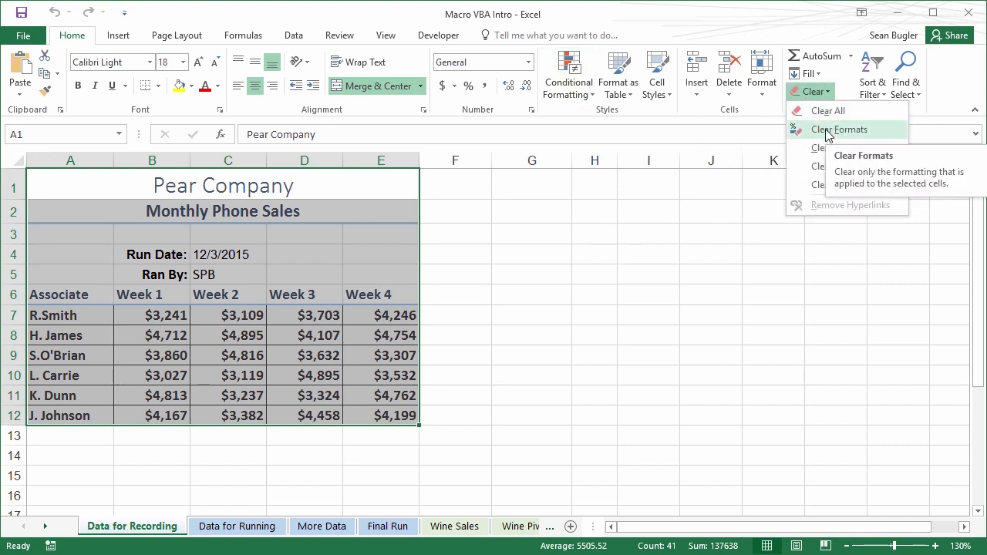
left_click(828, 132)
Step: Delete the Run Date entry in C4 and the Ran By entry in C5
left_click(226, 242)
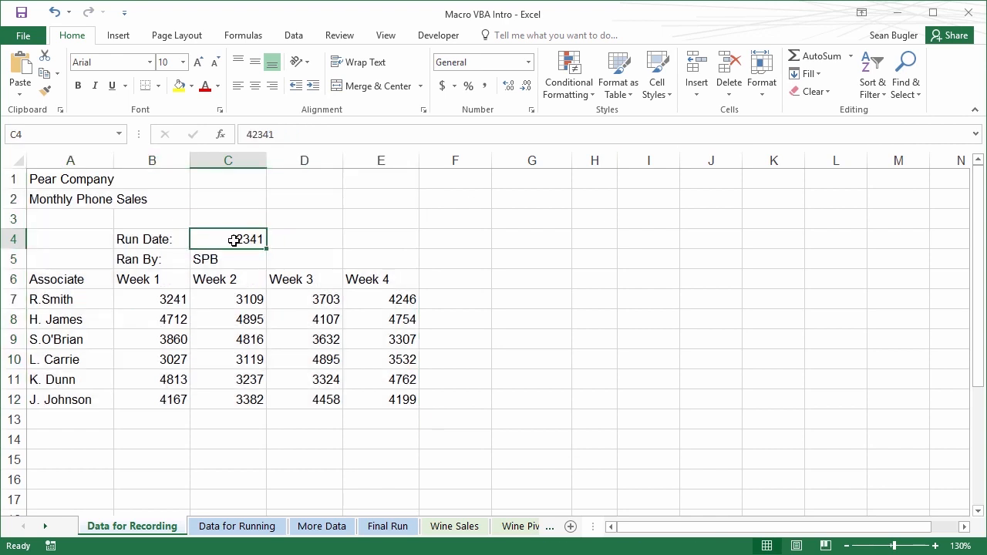
key("BackSpace")
left_click(228, 261)
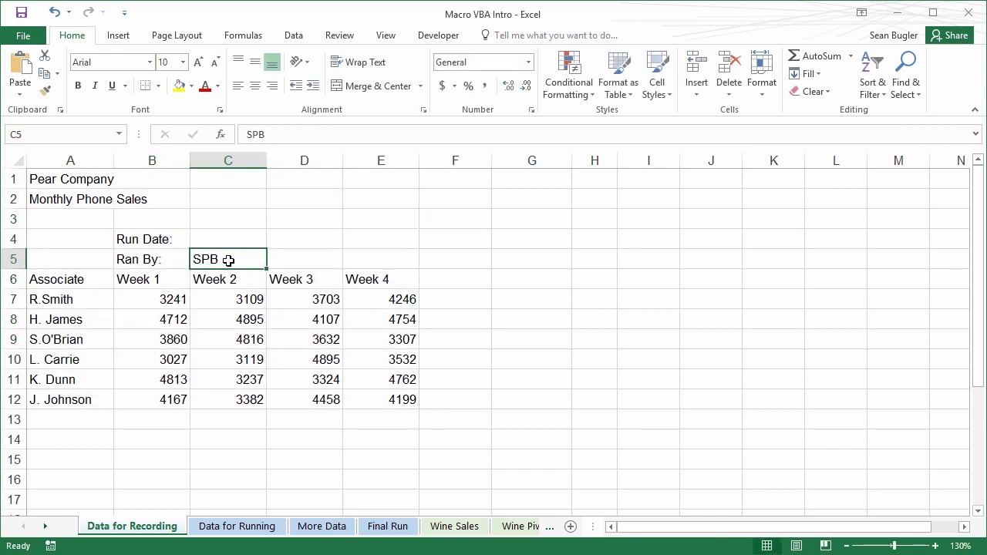
key("BackSpace")
key("Return")
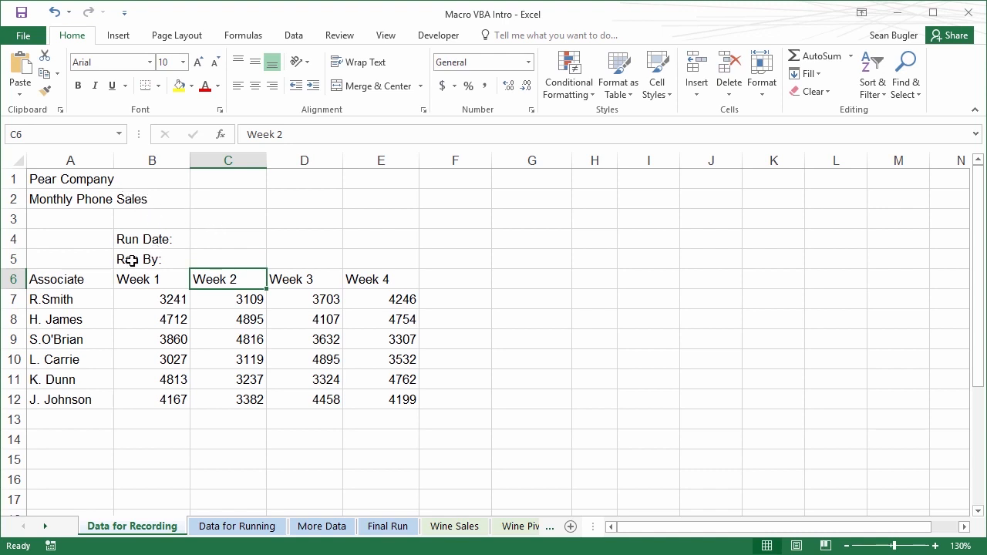
Step: Start recording a macro named DataCleanup, stored in This Workbook, with cell A1 selected
left_click(54, 183)
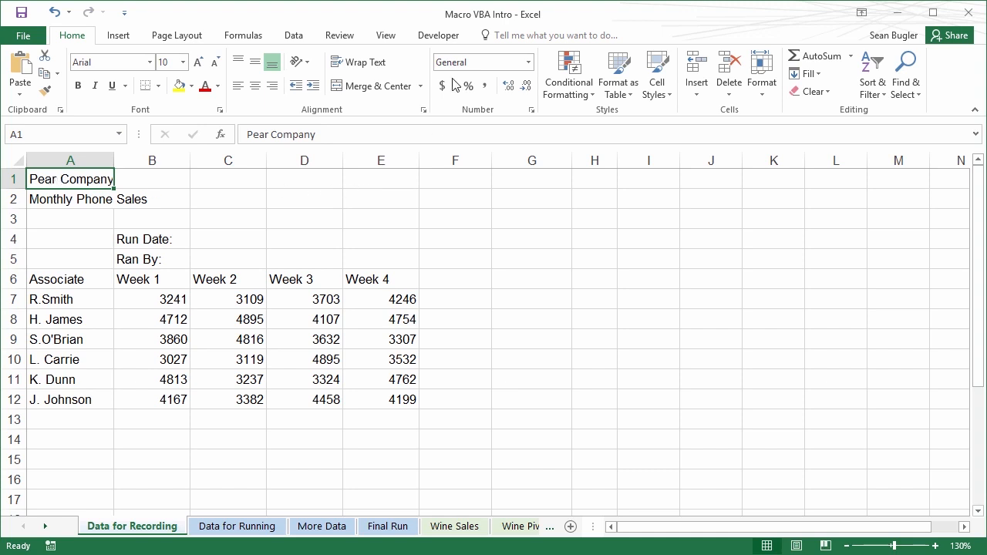
left_click(437, 35)
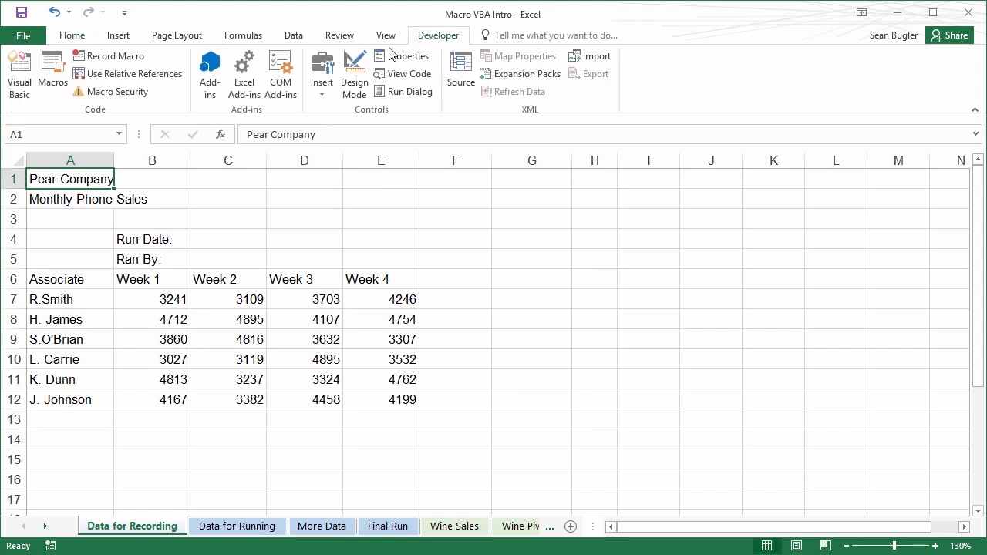
left_click(114, 56)
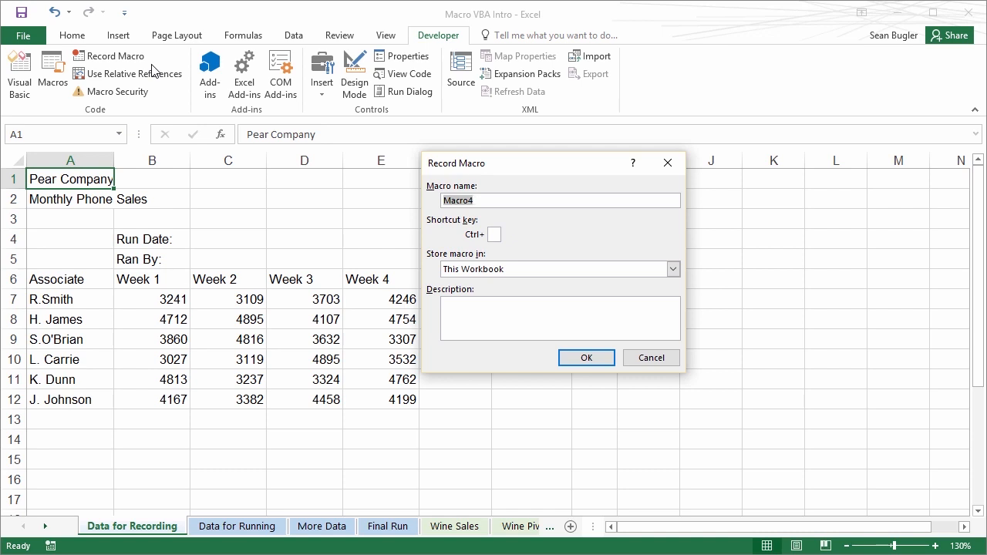
type("D")
key("Tab")
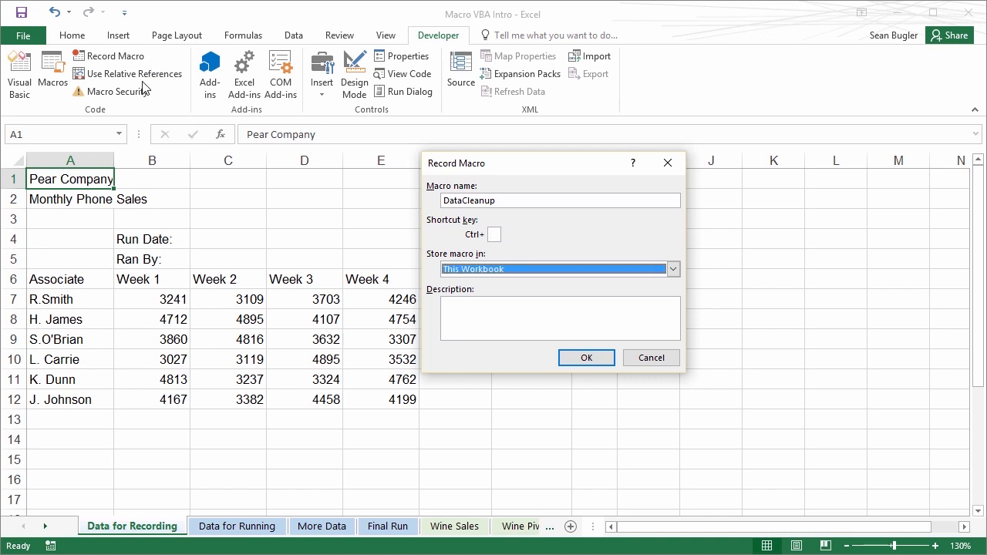
key("Tab")
left_click(585, 362)
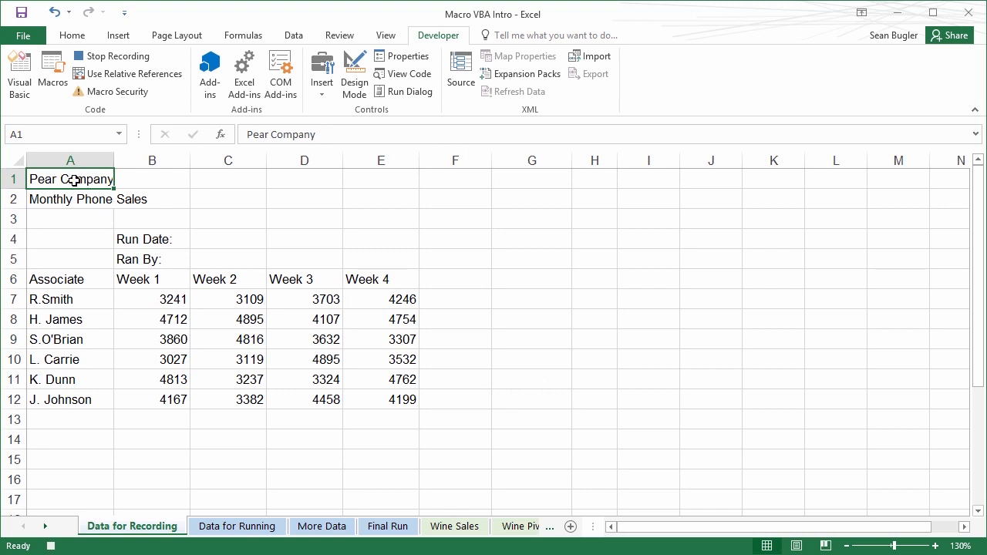
Step: Merge and center the company name across A1:E1 and apply the Title cell style
left_click_drag(74, 180, 352, 176)
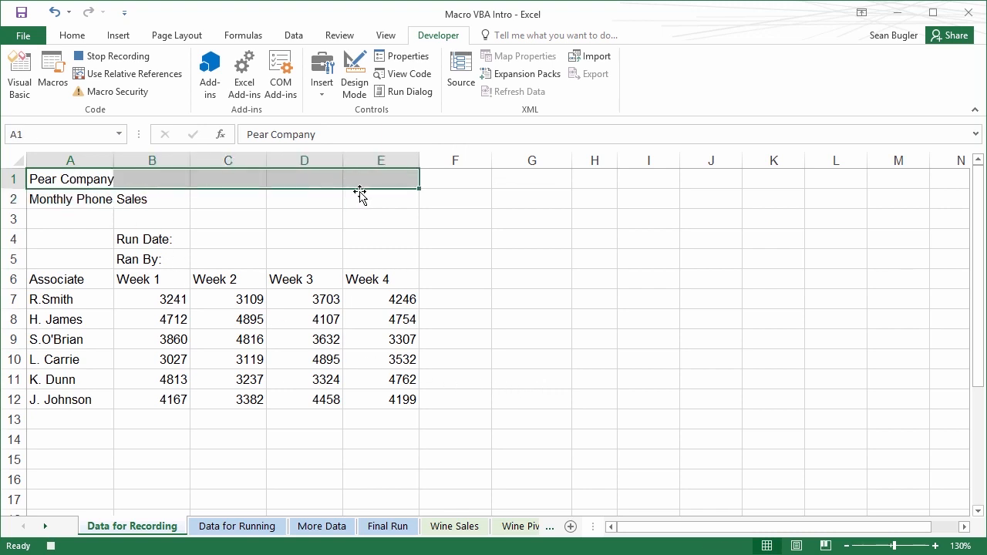
left_click(72, 36)
left_click(377, 85)
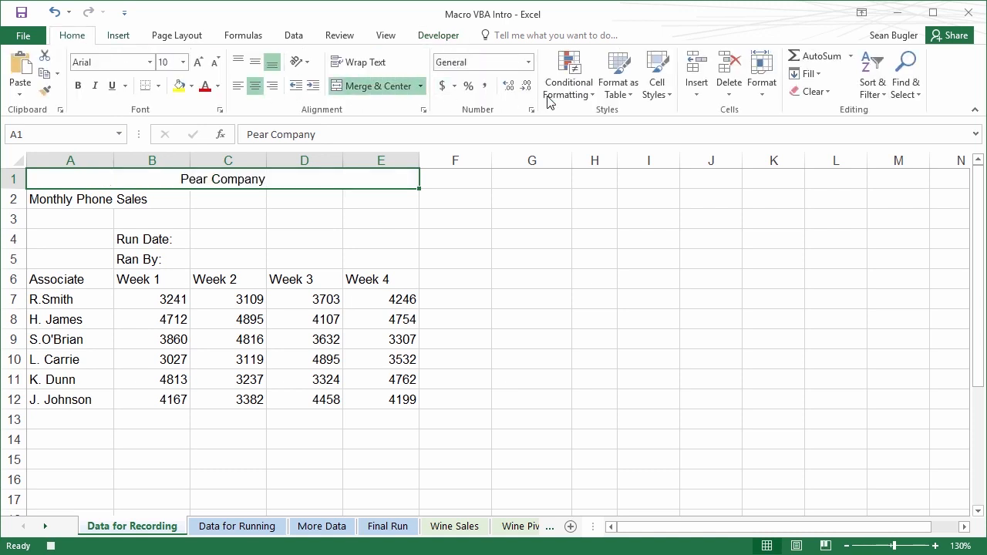
left_click(657, 91)
left_click(977, 227)
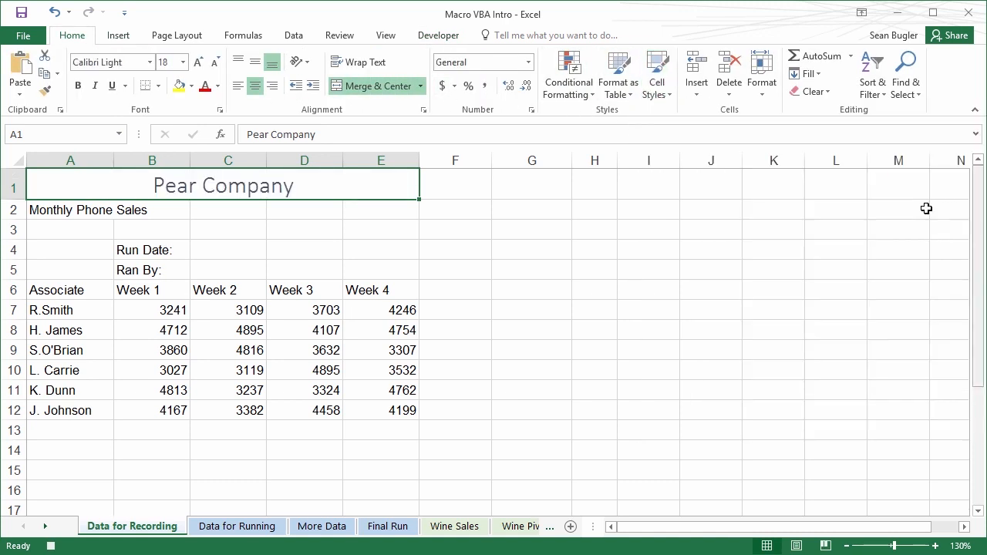
Step: Merge and center the Monthly Phone Sales subtitle across A2:E2 and apply the Heading 2 cell style
left_click_drag(68, 211, 353, 208)
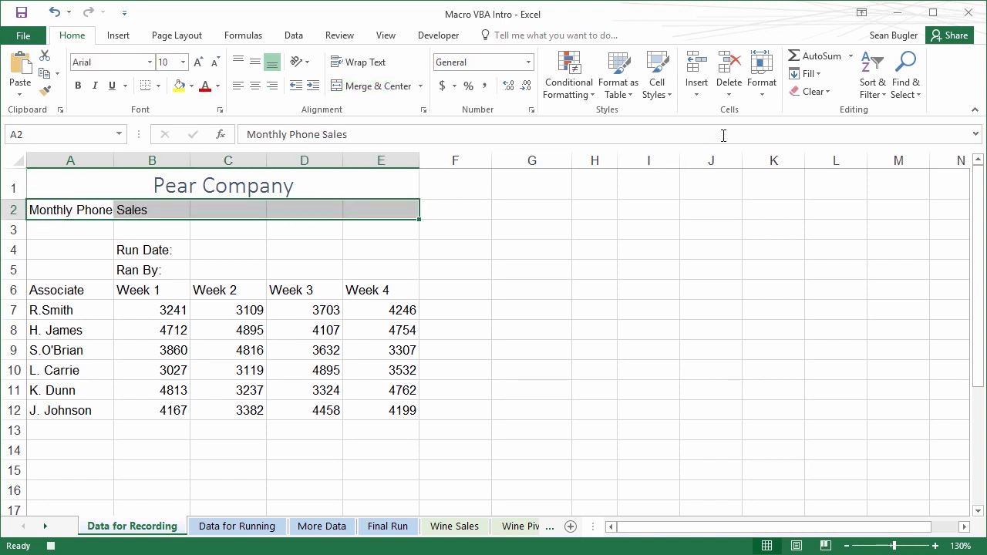
left_click(365, 86)
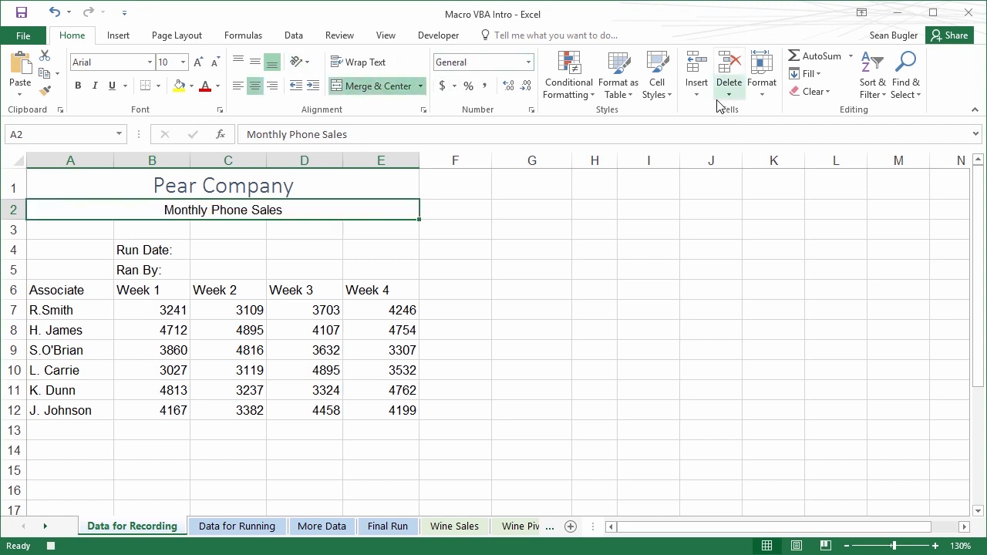
left_click(656, 86)
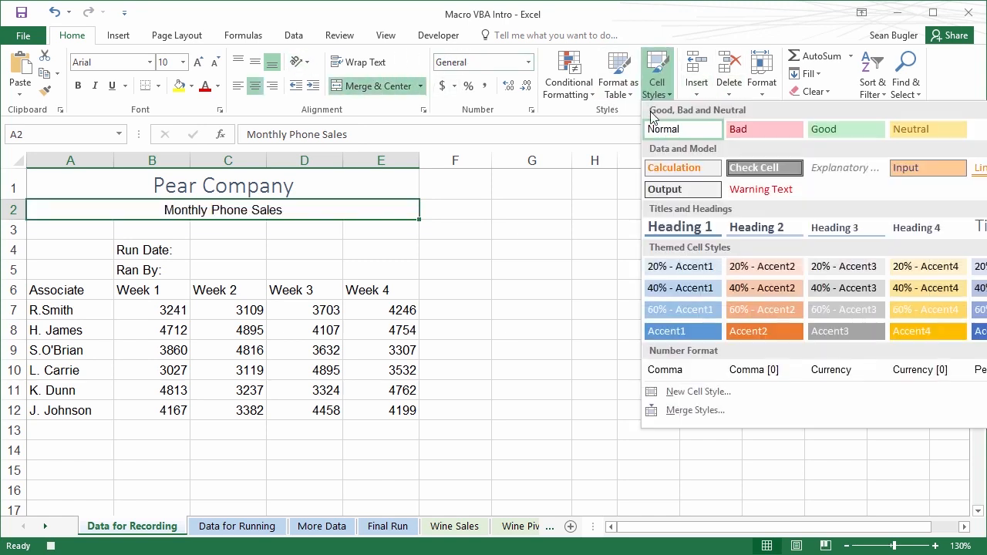
left_click(759, 228)
Step: Apply the Heading 3 cell style to the column headers in A6:E6
left_click_drag(77, 295, 412, 295)
left_click(656, 85)
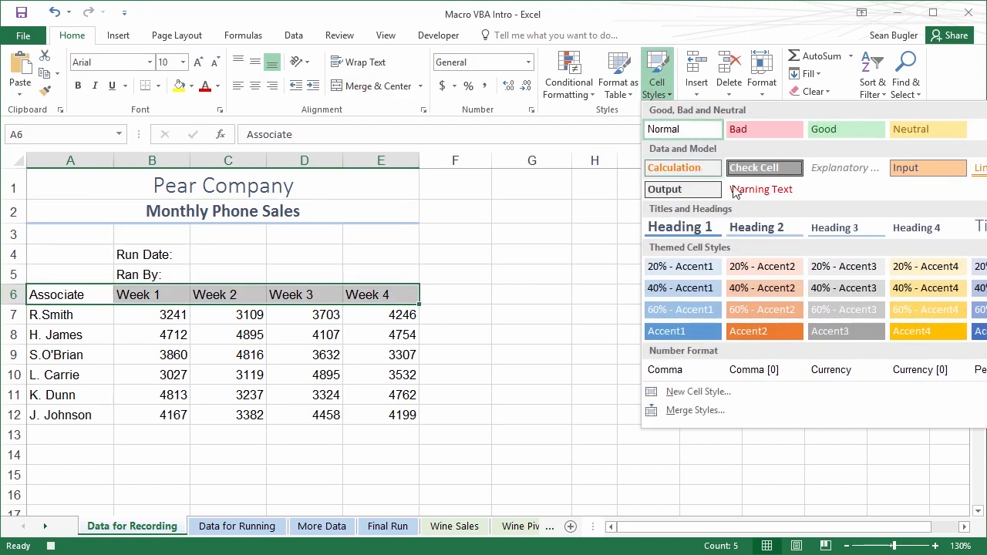
left_click(844, 227)
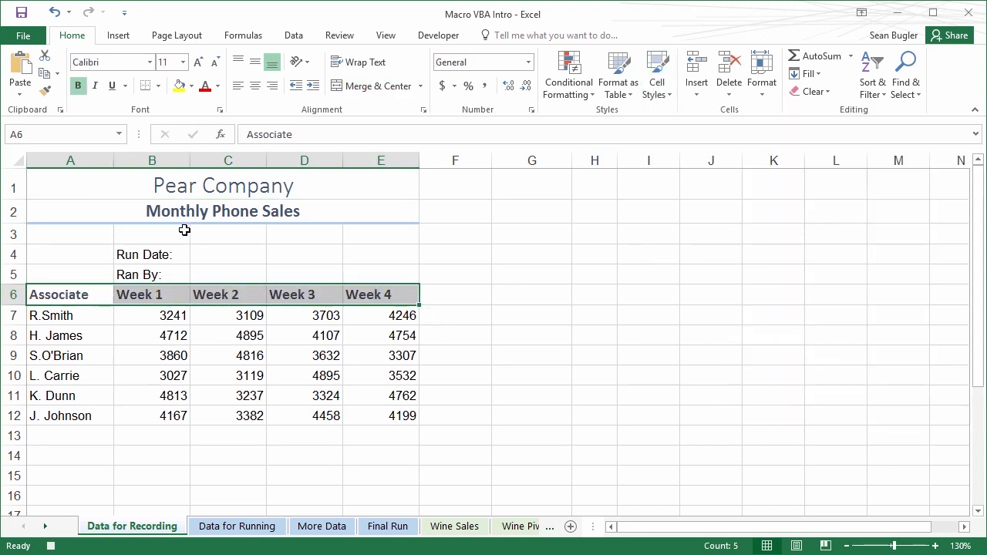
Step: Enter the current date 12/3/2015 as the Run Date in C4 and SPB as Ran By in C5
left_click(209, 256)
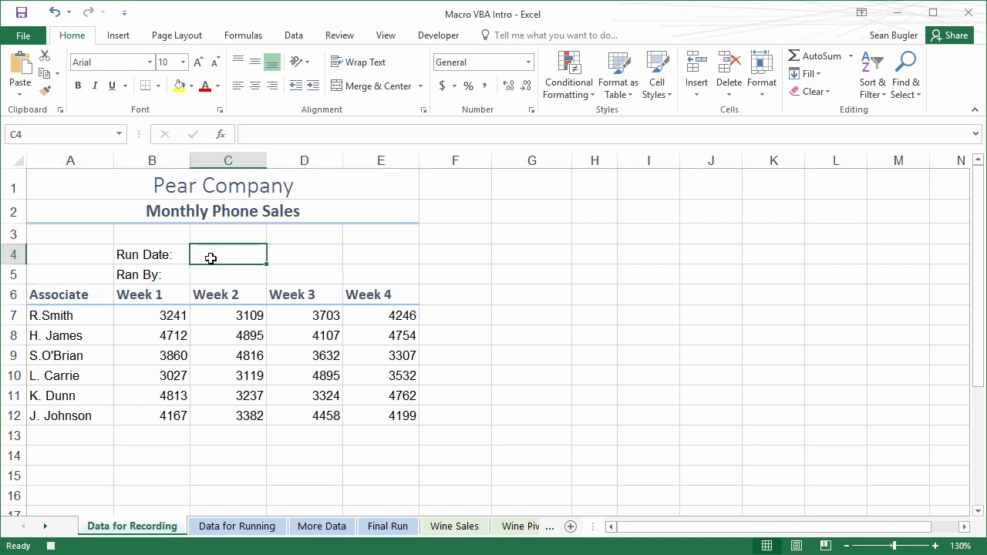
key("ctrl+semicolon")
key("Return")
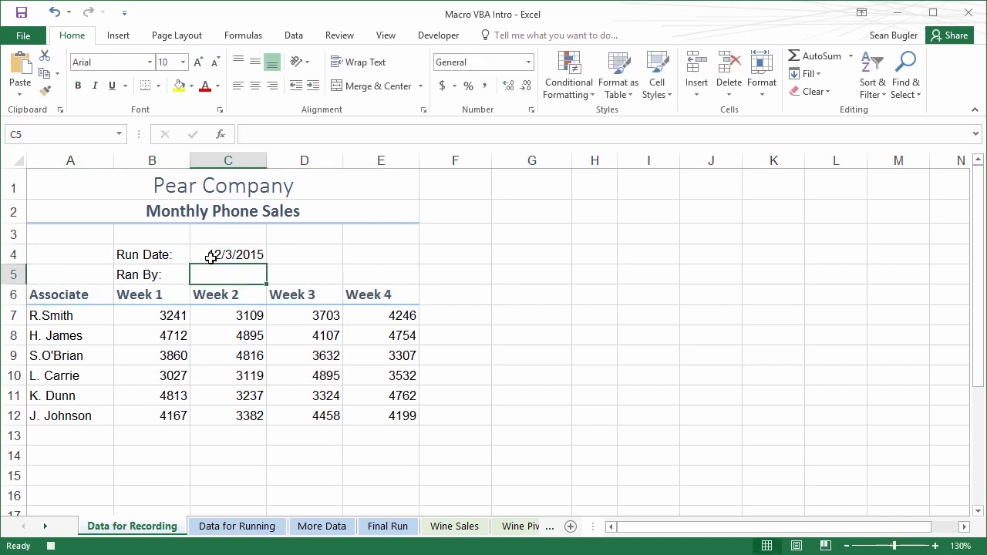
type("SPB")
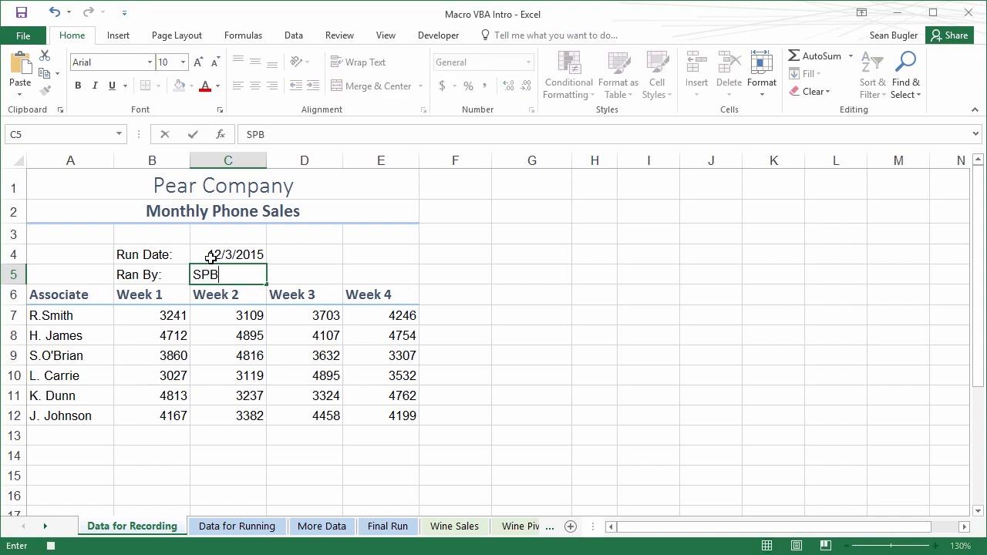
key("Return")
Step: Extend the selection from A7 to the last filled column and row, and apply the Output cell style to the associate data
key("Down")
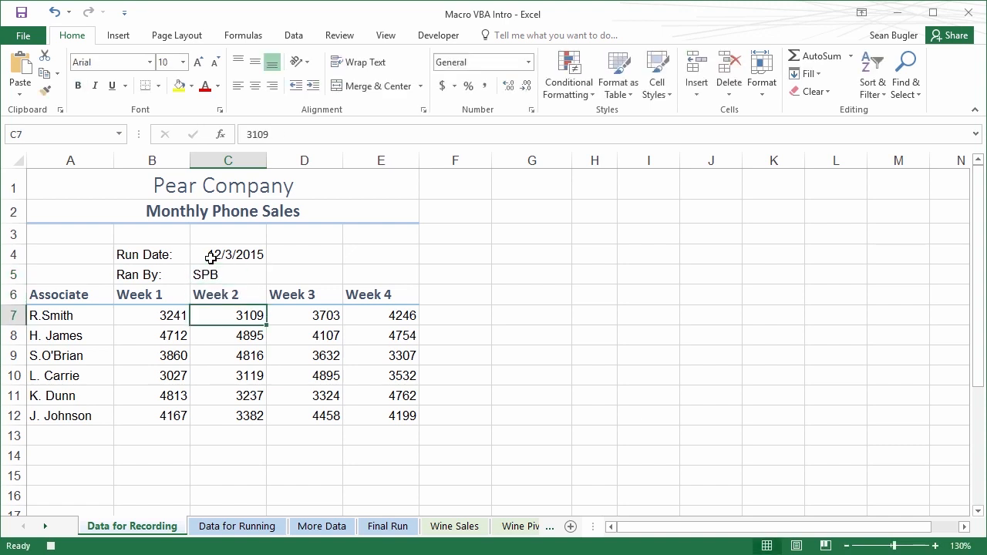
key("Left")
key("Left")
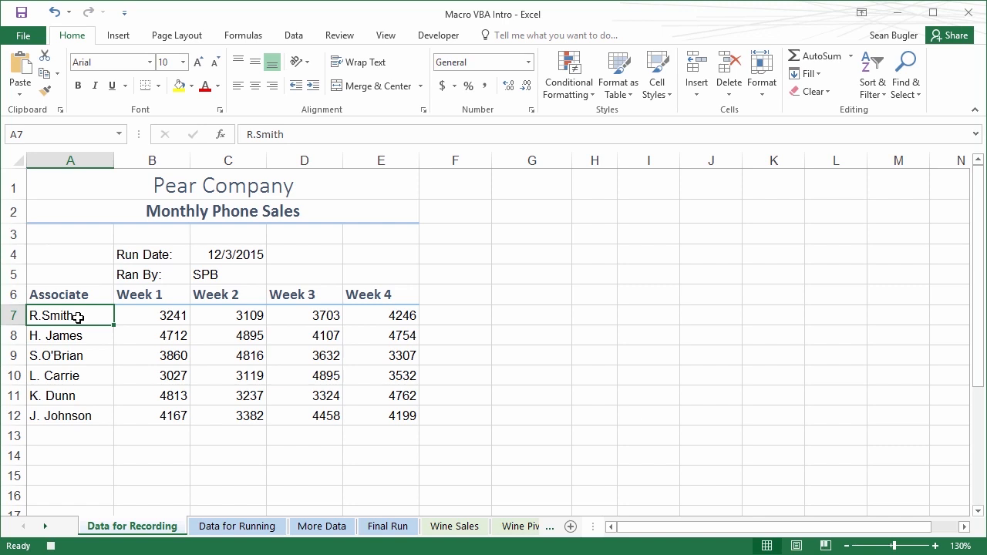
key("ctrl+shift+Right")
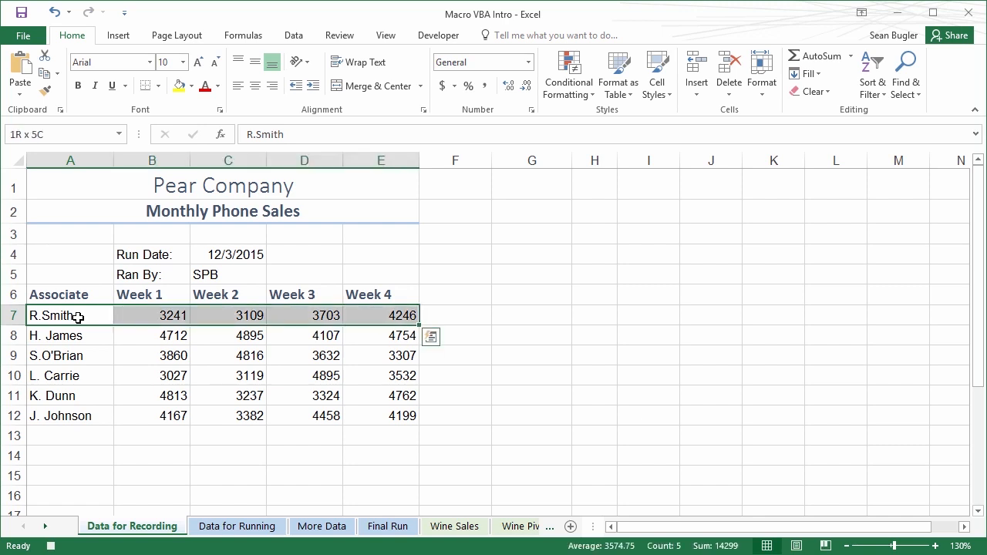
key("ctrl+shift+Down")
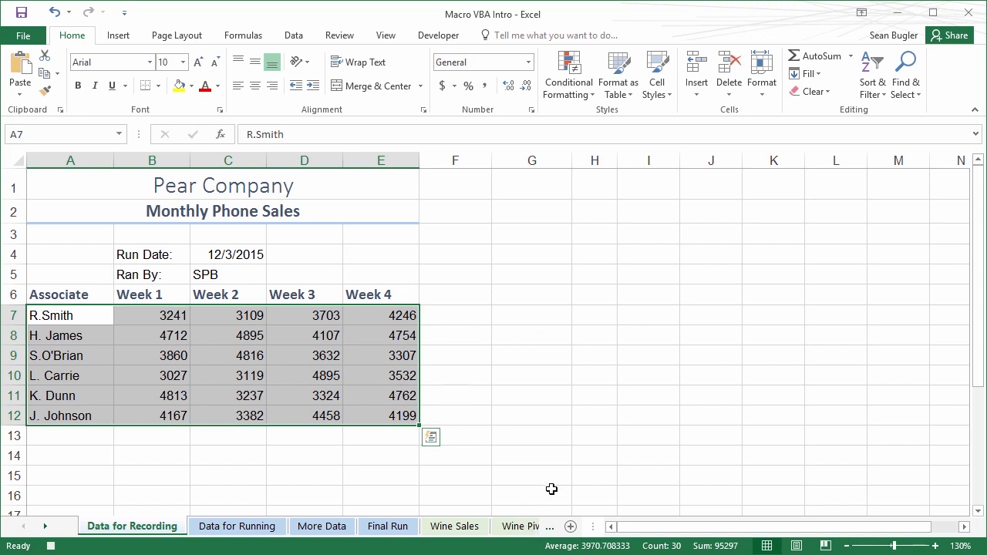
left_click(655, 83)
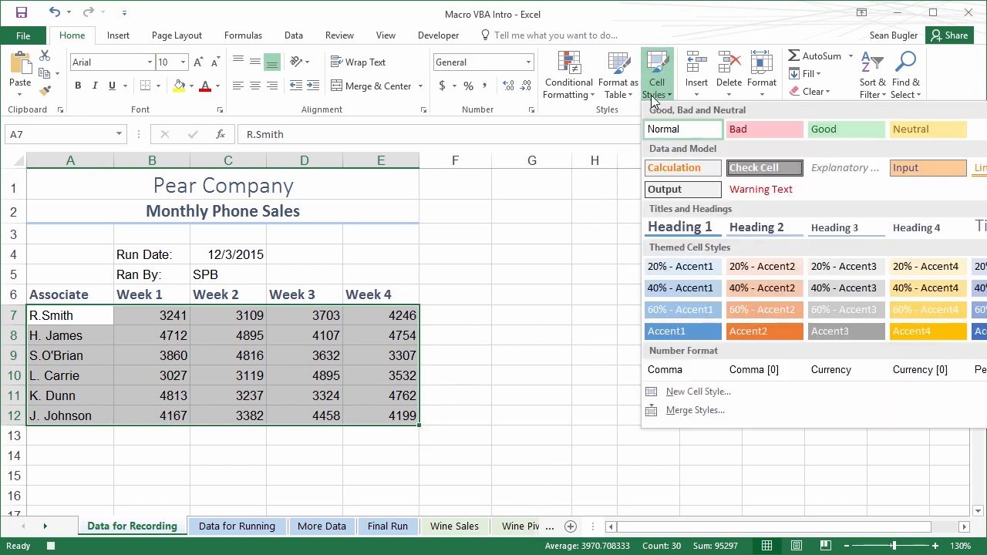
left_click(683, 189)
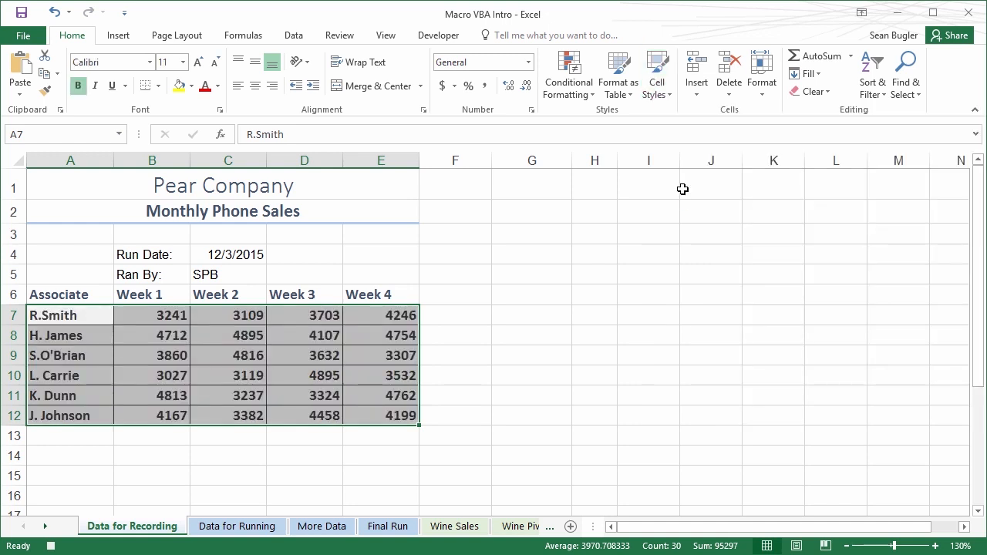
Step: Extend the selection from B7 over all weekly sales figures and format them as Currency with no decimal places
left_click(155, 318)
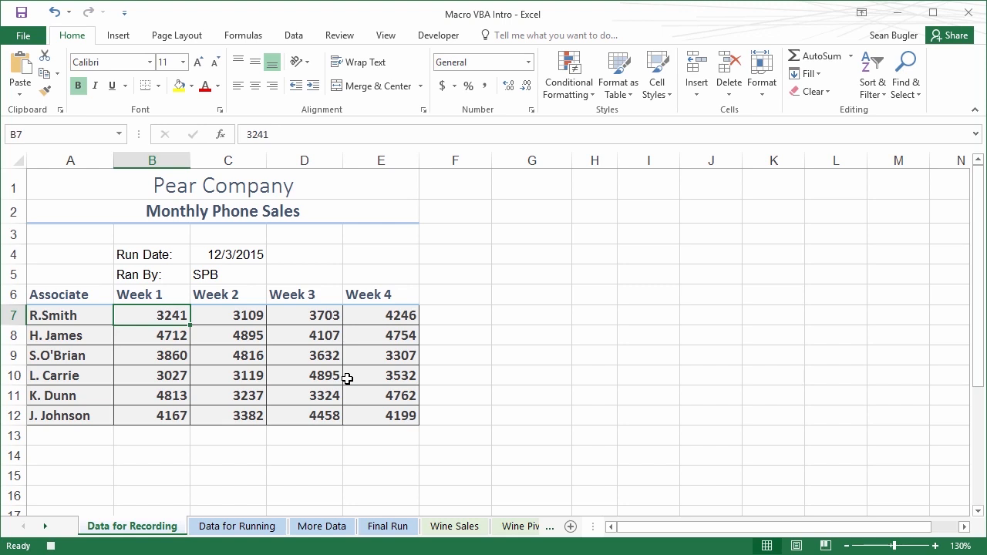
key("ctrl+shift+Right")
key("ctrl+shift+Down")
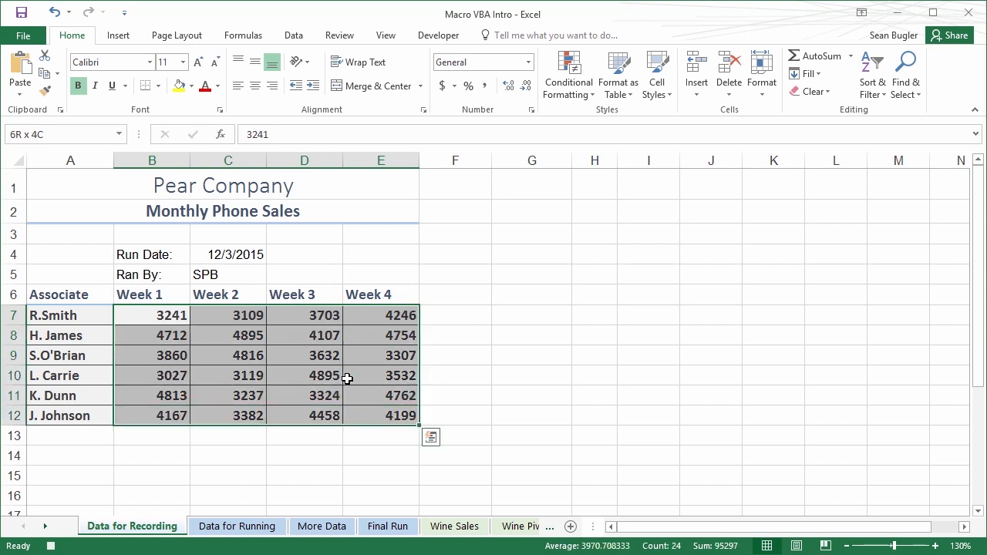
left_click(528, 62)
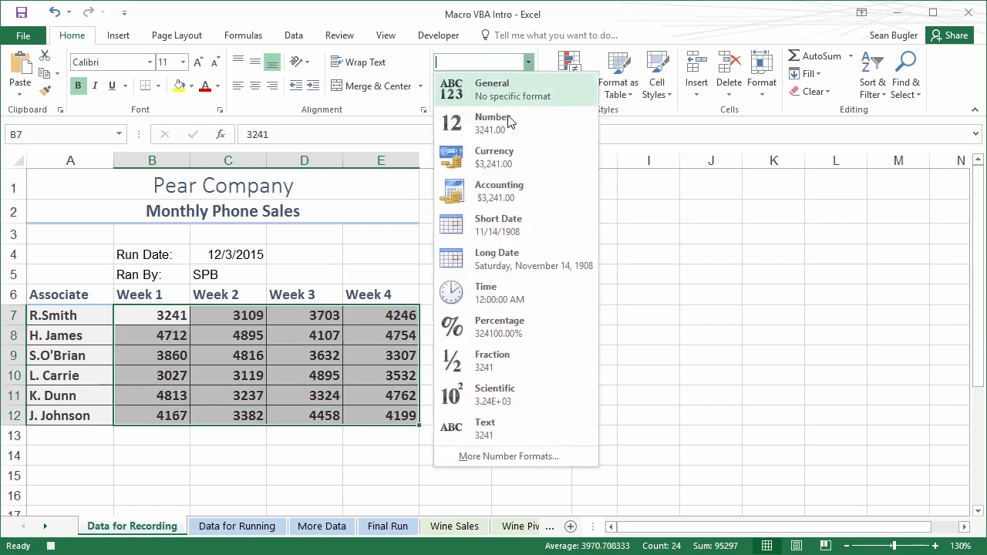
left_click(500, 162)
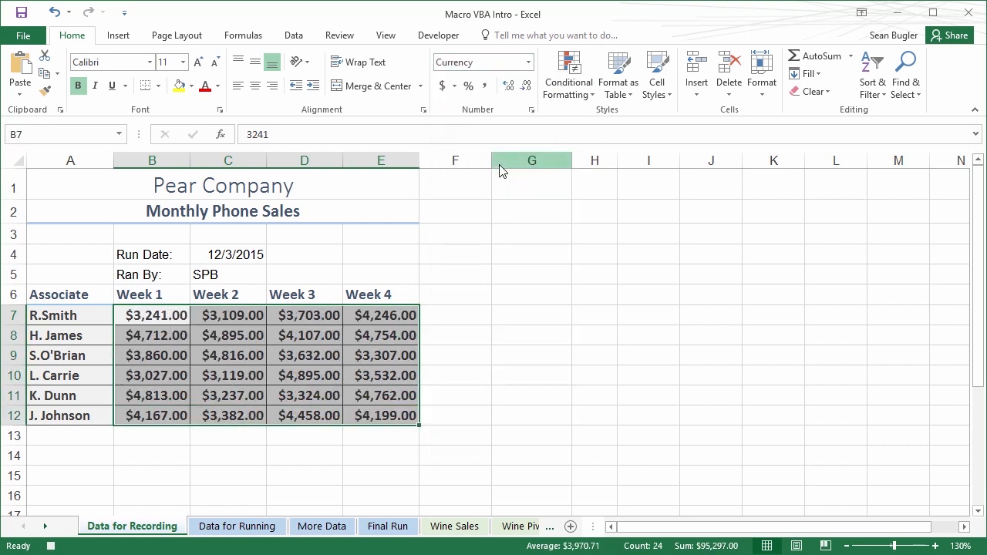
left_click(509, 87)
left_click(509, 86)
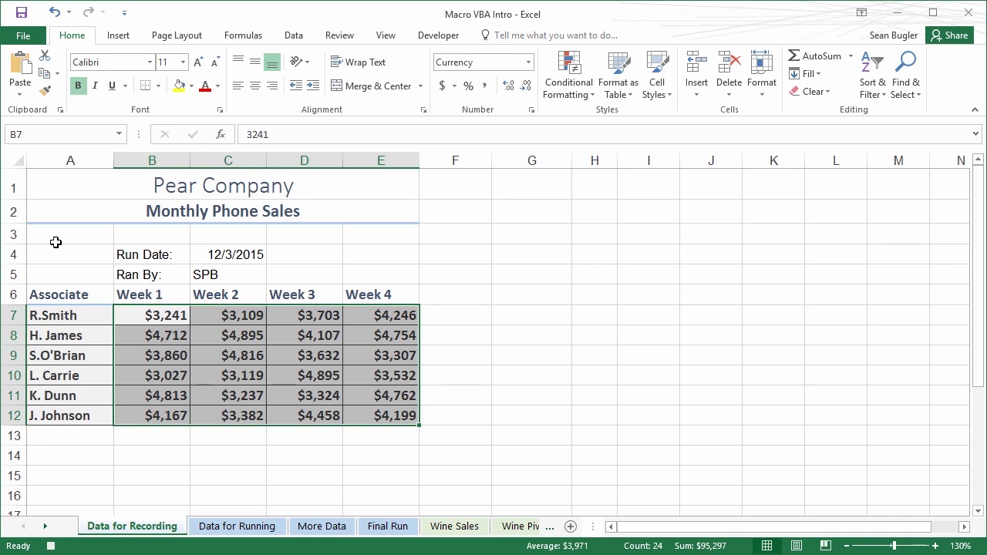
Step: Select the Pear Company title in A1 and stop recording the macro
left_click(58, 186)
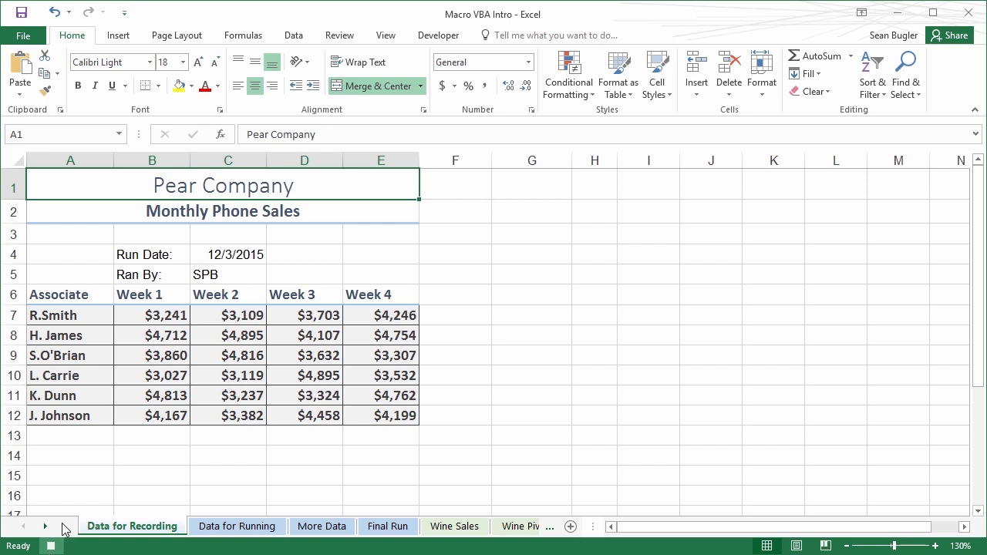
left_click(436, 35)
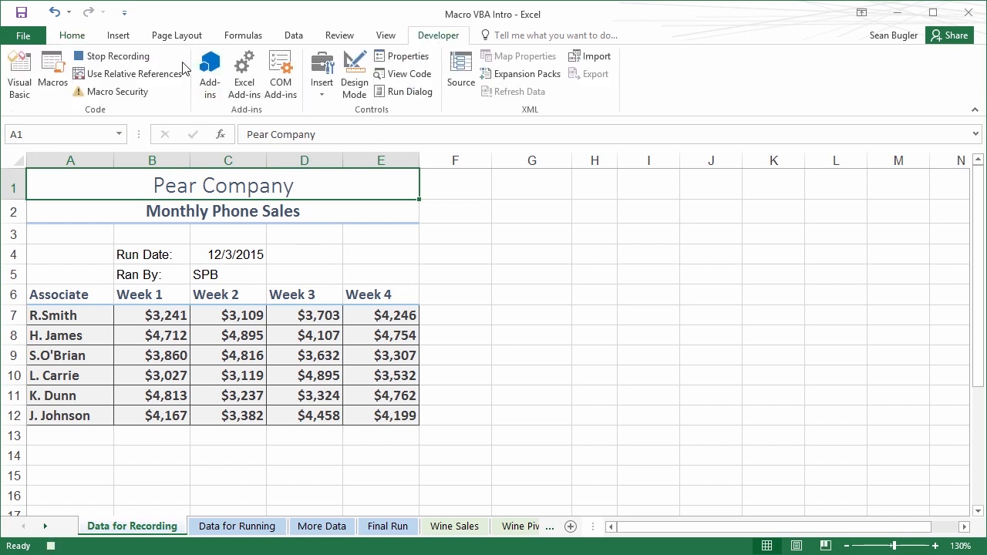
left_click(119, 60)
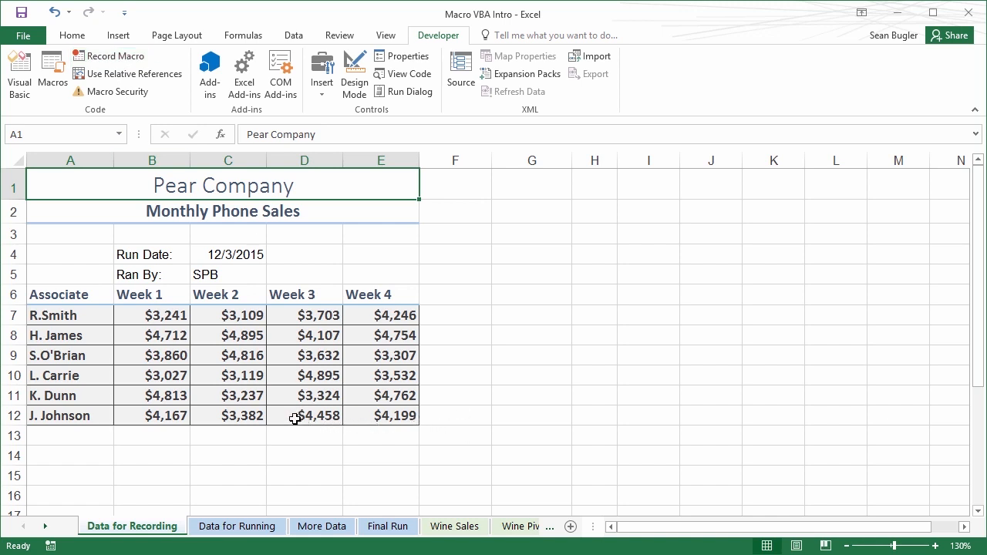
Step: On the Data for Running sheet, clear the formats from A1:E12 and delete the run date in C4
left_click(262, 527)
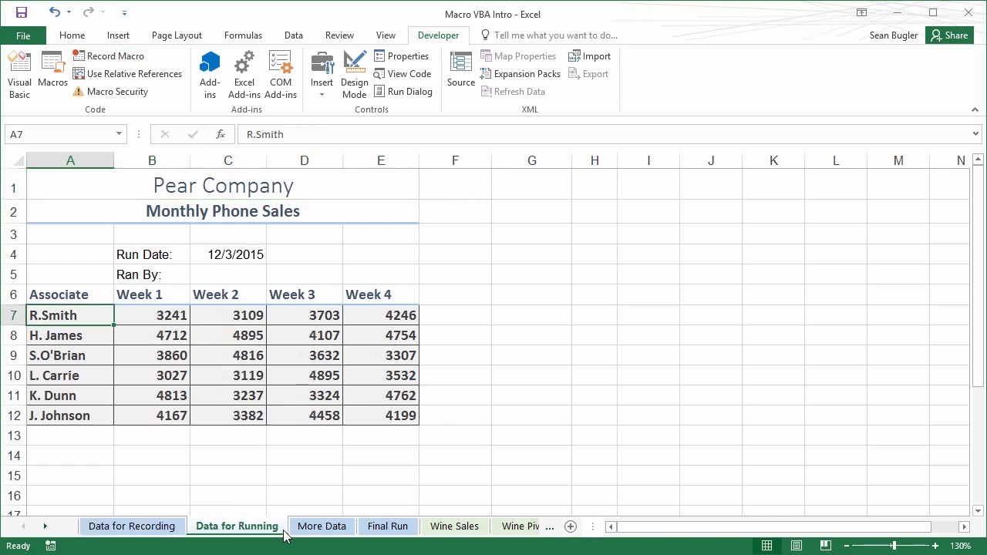
left_click_drag(392, 418, 43, 179)
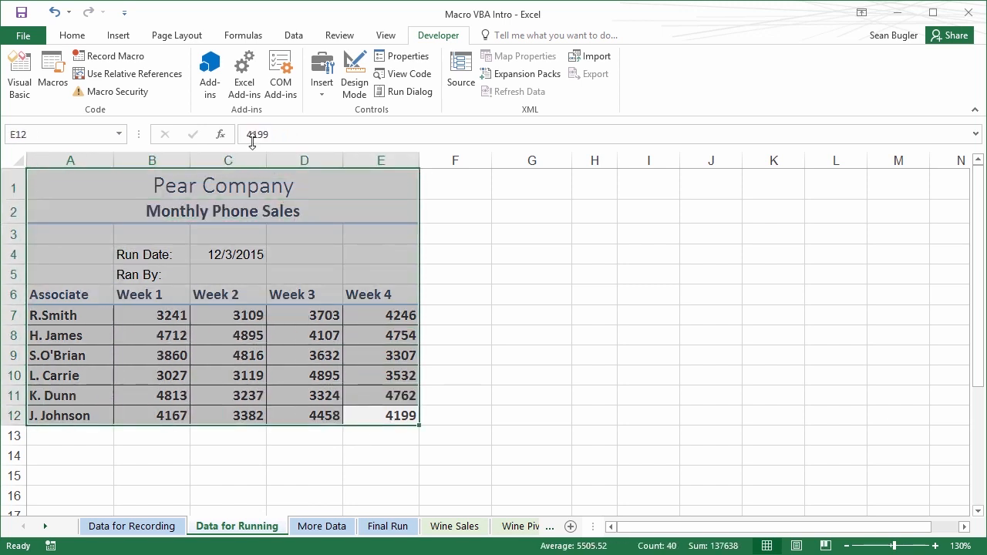
left_click(73, 37)
left_click(815, 92)
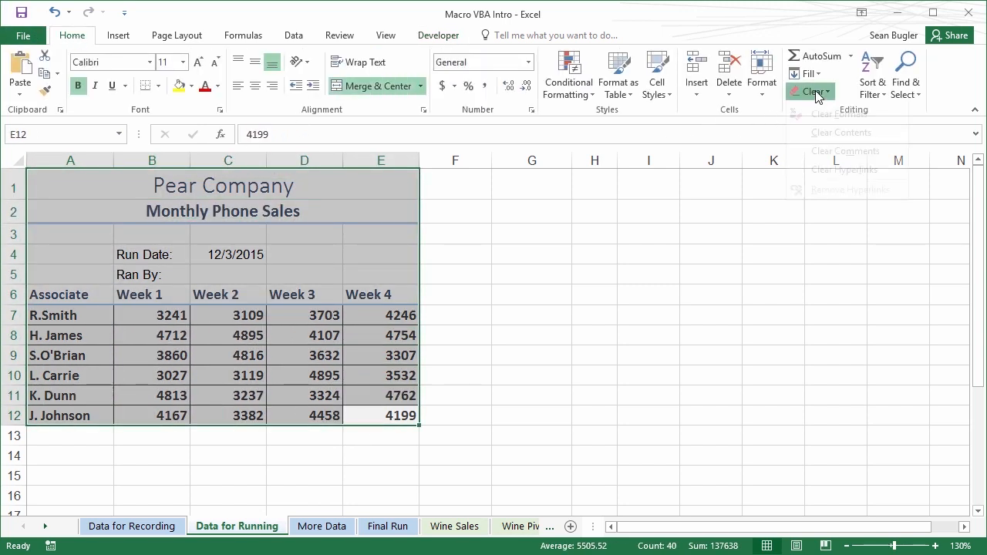
left_click(832, 132)
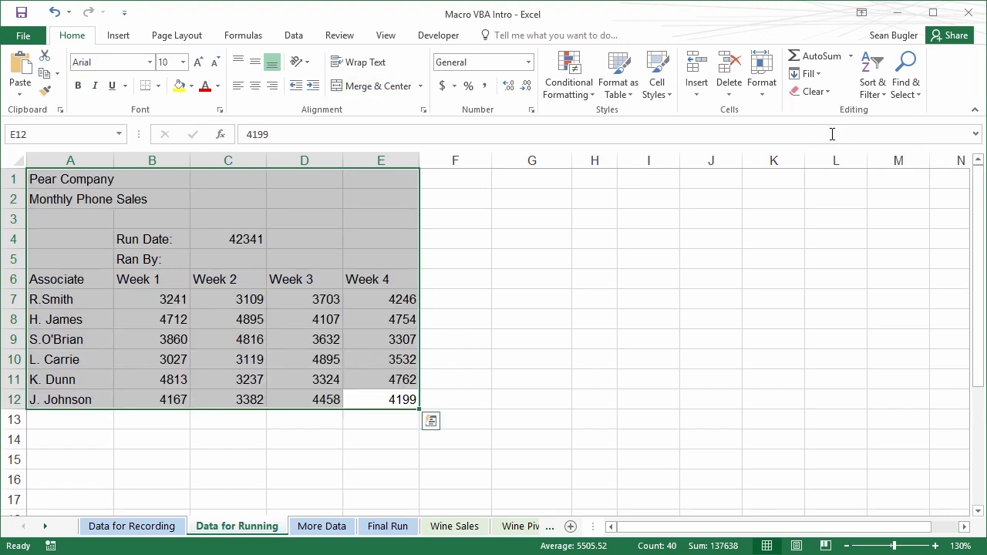
left_click(258, 239)
key("BackSpace")
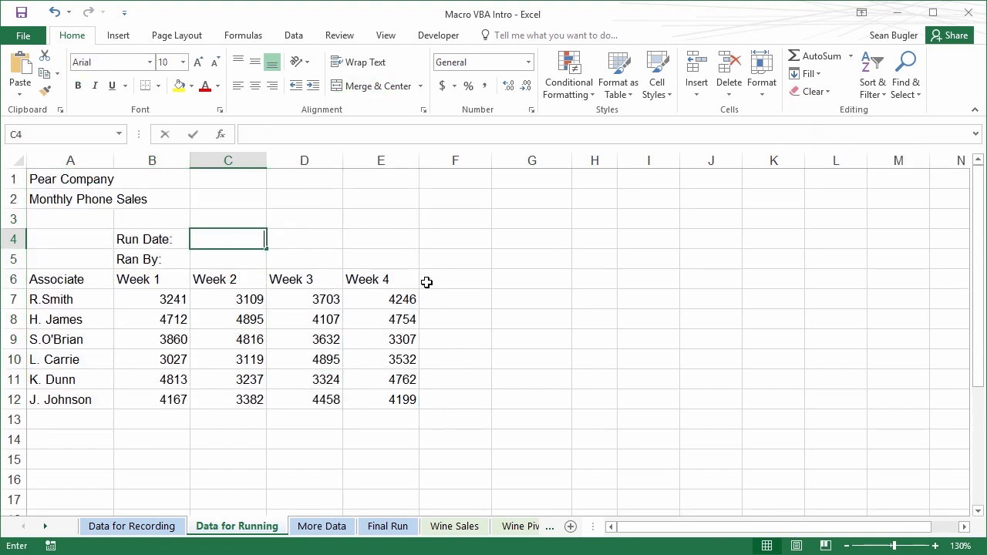
key("Return")
Step: Run the DataCleanup macro on the Data for Running sheet, starting from cell A1
left_click(83, 182)
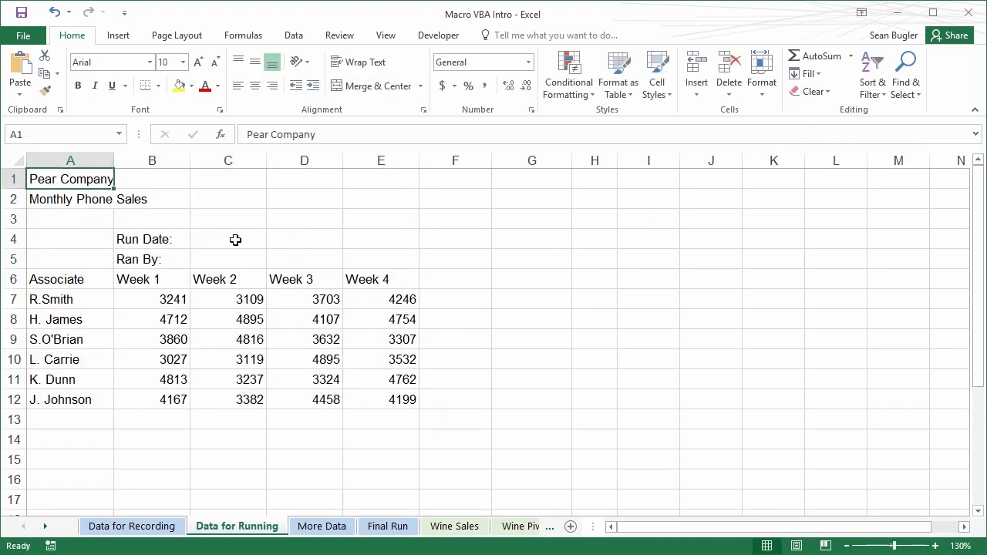
left_click(437, 36)
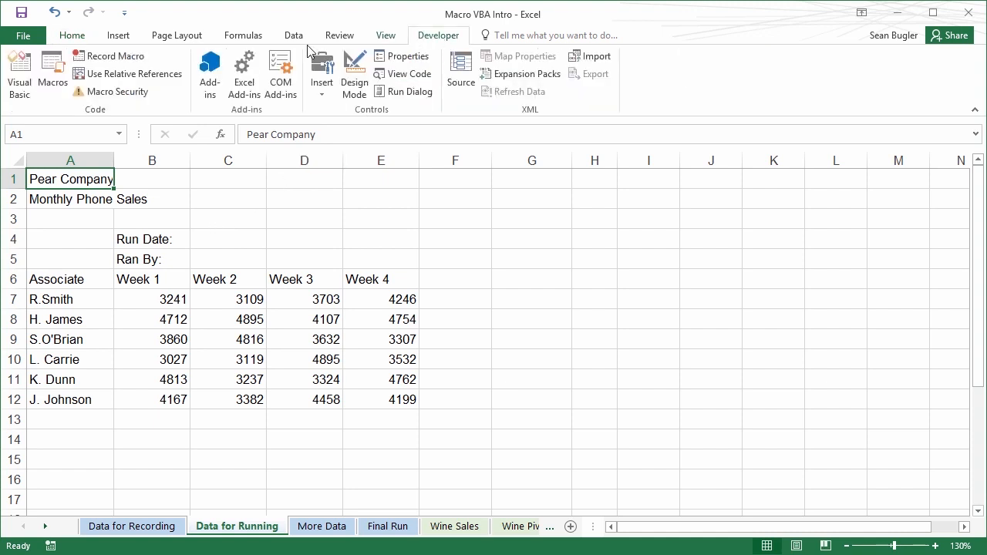
left_click(62, 71)
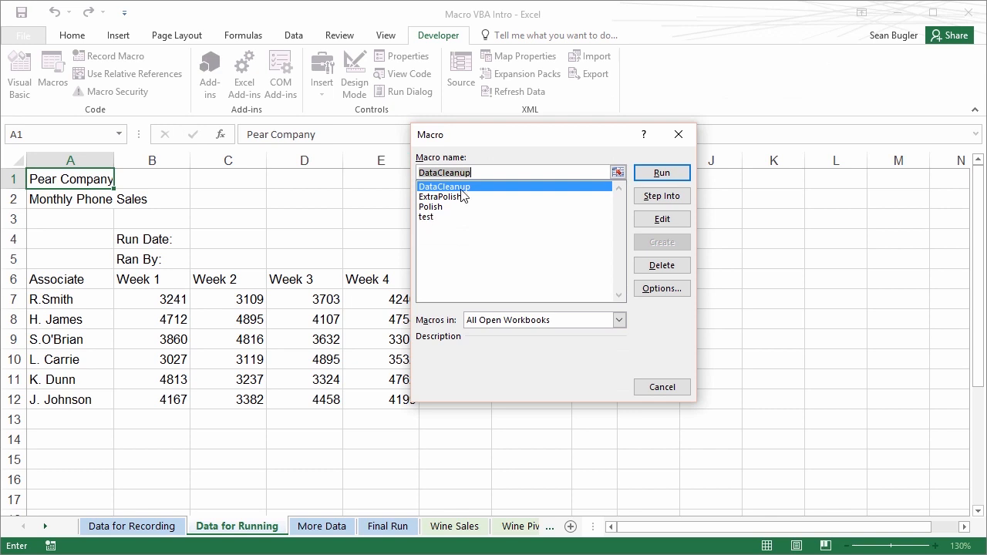
left_click(661, 173)
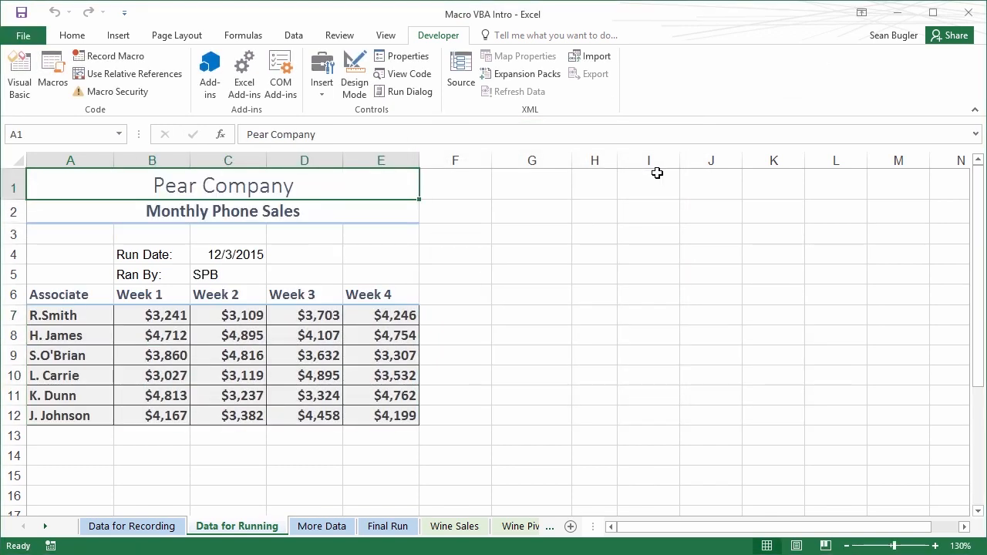
Step: On the More Data sheet, clear the formats from A1:E15 and check the longer associate list
left_click(322, 526)
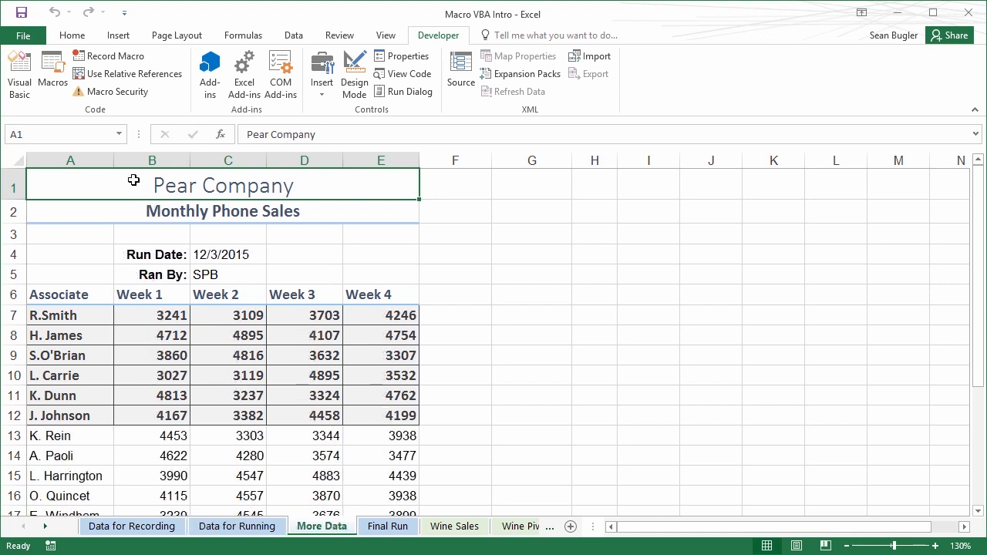
left_click_drag(101, 182, 371, 423)
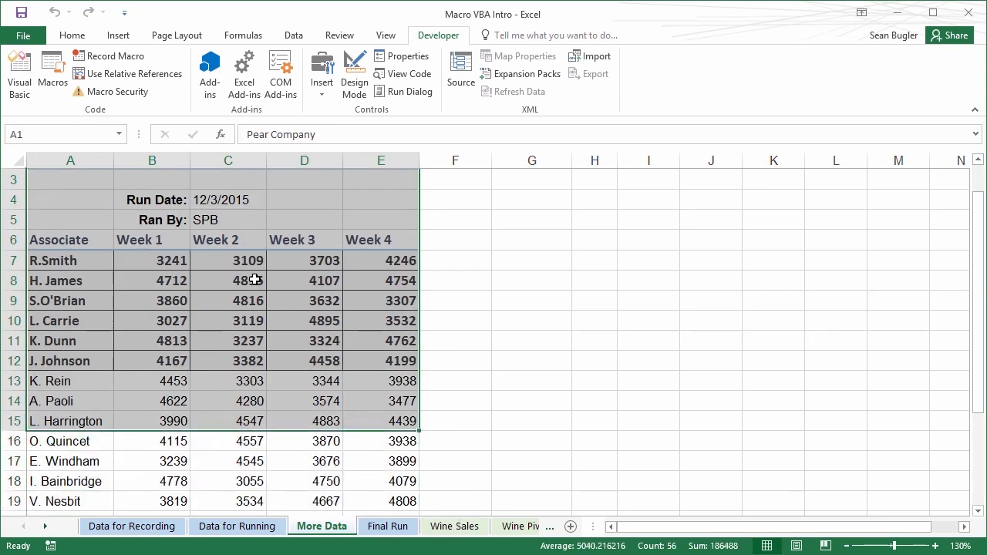
left_click(72, 35)
left_click(811, 92)
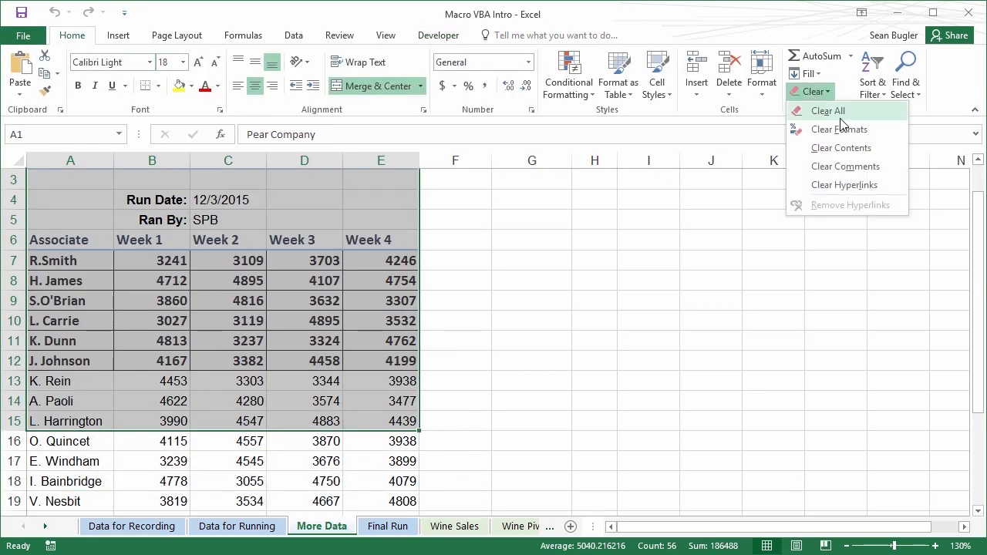
left_click(843, 129)
left_click(238, 301)
scroll(155, 362, "down", 4)
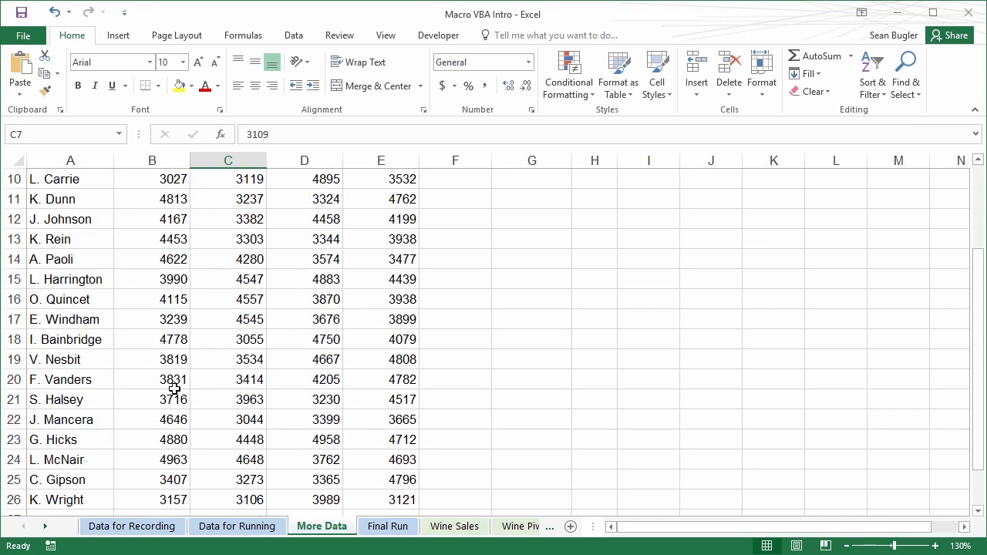
scroll(138, 345, "up", 4)
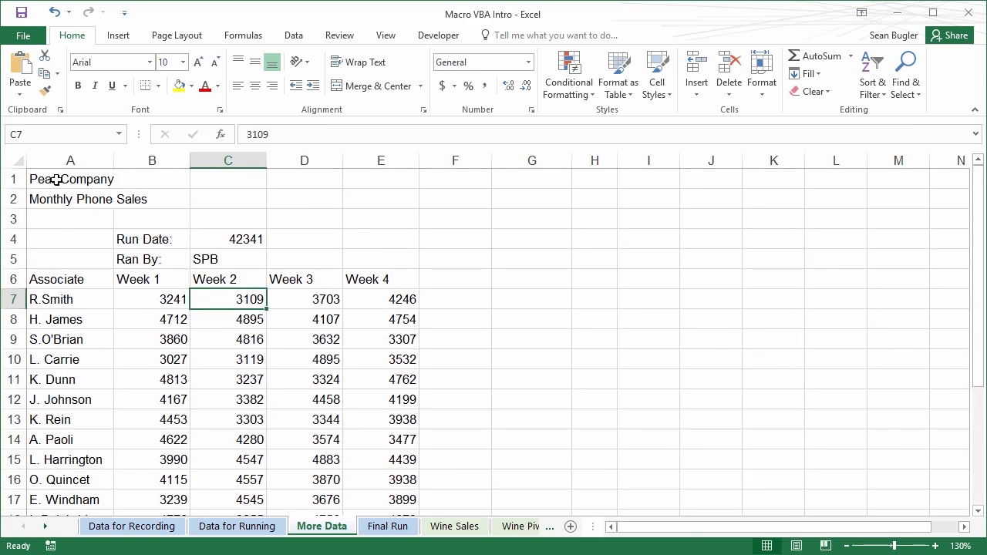
Step: Delete the Run Date value in C4 and the Ran By value in C5
left_click(245, 240)
key("Delete")
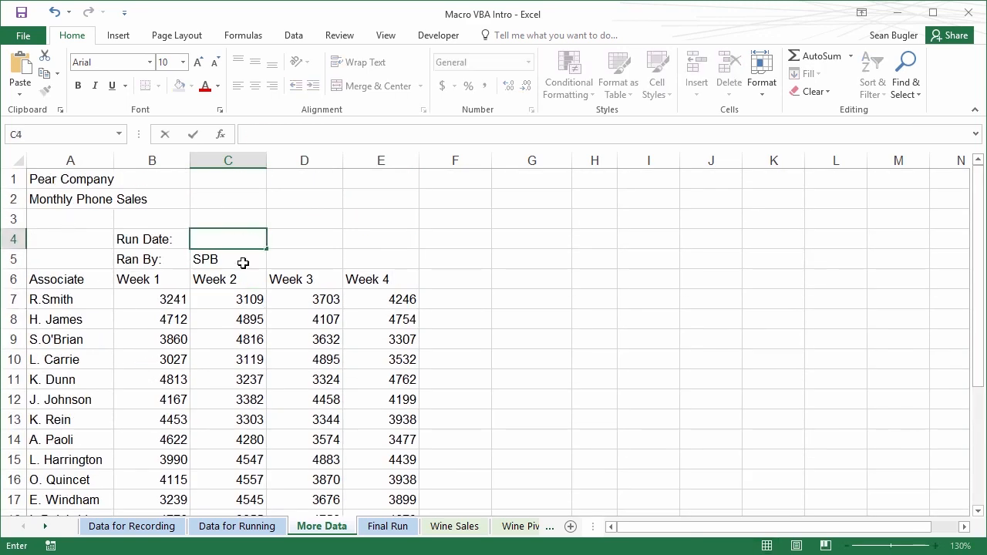
key("Down")
key("Down")
left_click(243, 263)
key("Delete")
key("Down")
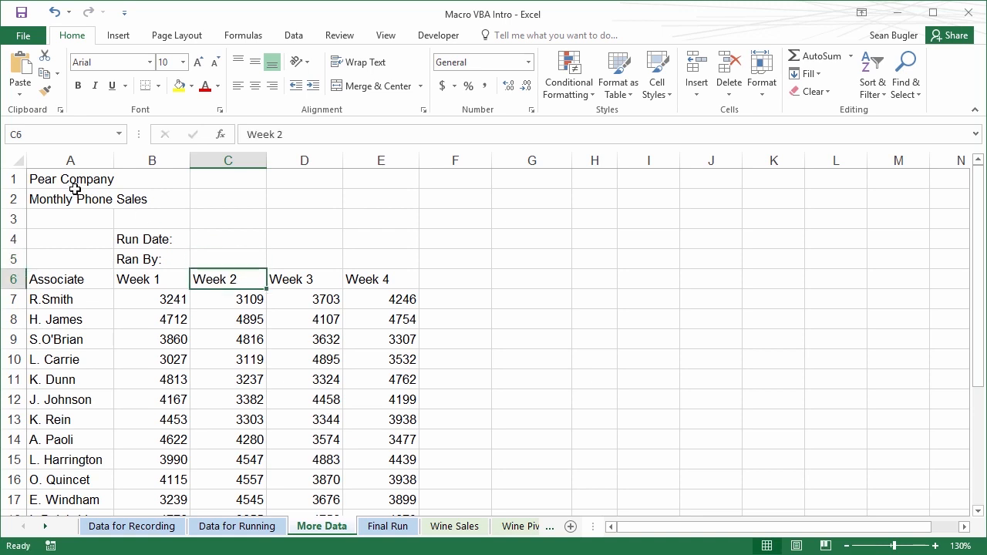
Step: Run the DataCleanup macro on the More Data sheet, starting from cell A1
left_click(71, 186)
left_click(429, 35)
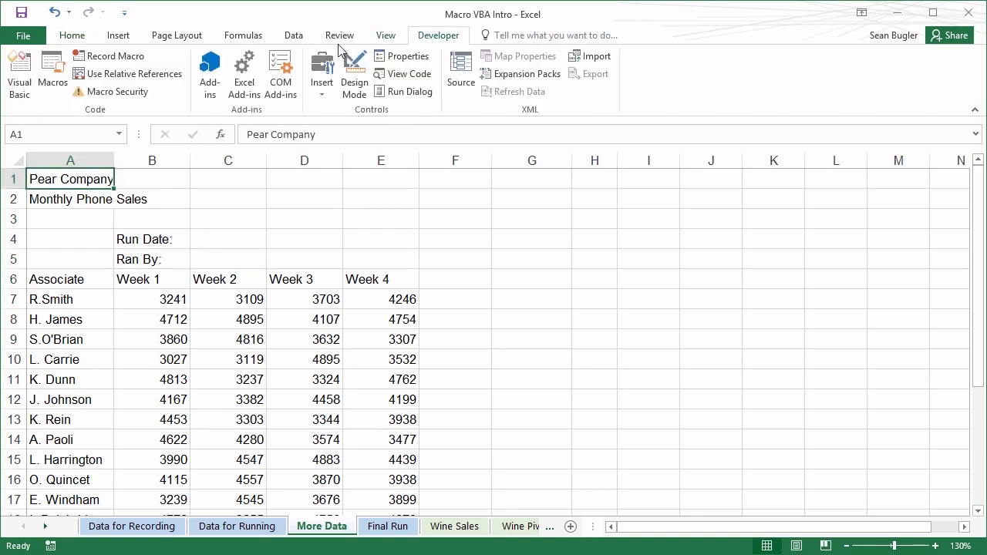
left_click(51, 69)
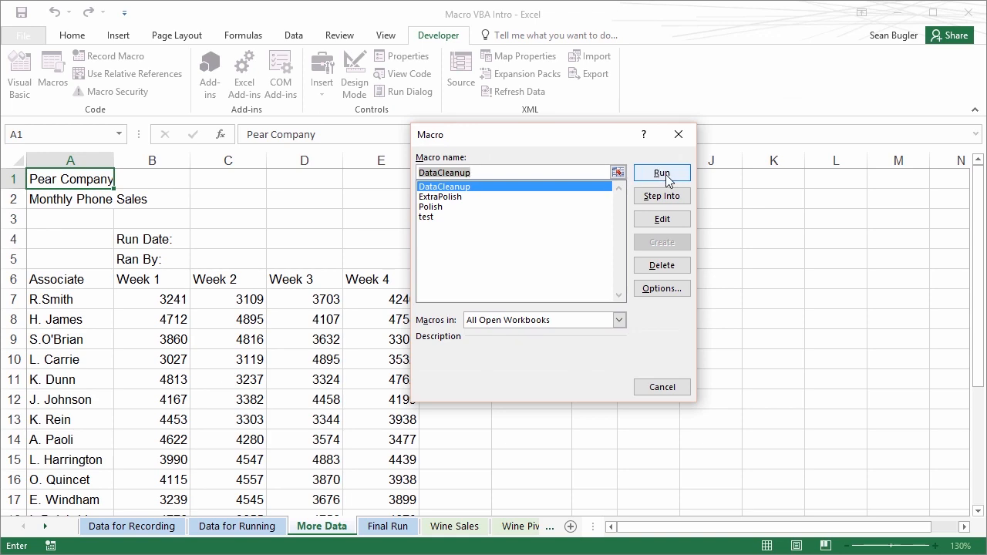
left_click(663, 174)
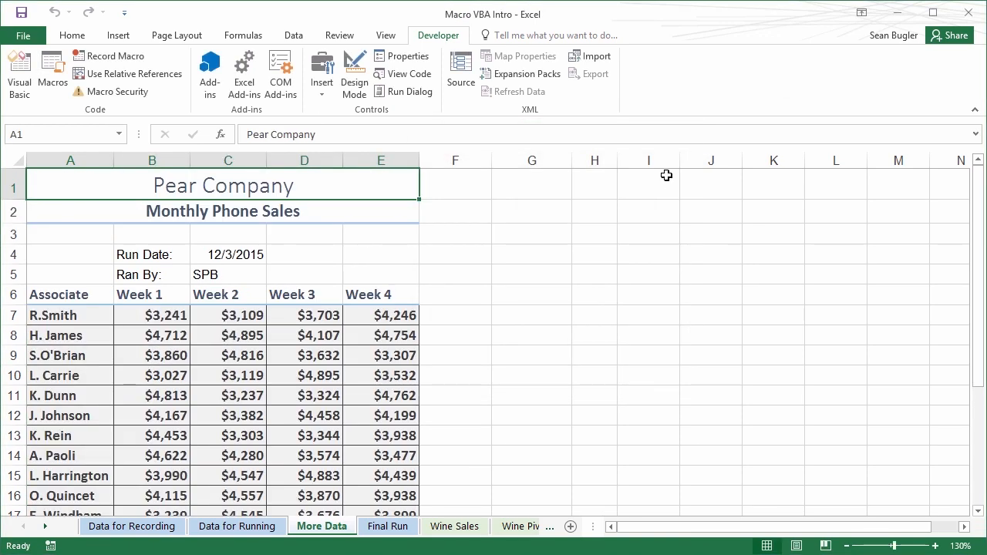
Step: Examine the More Data report down to its last row to check how far the macro's formatting extends
scroll(135, 430, "down", 6)
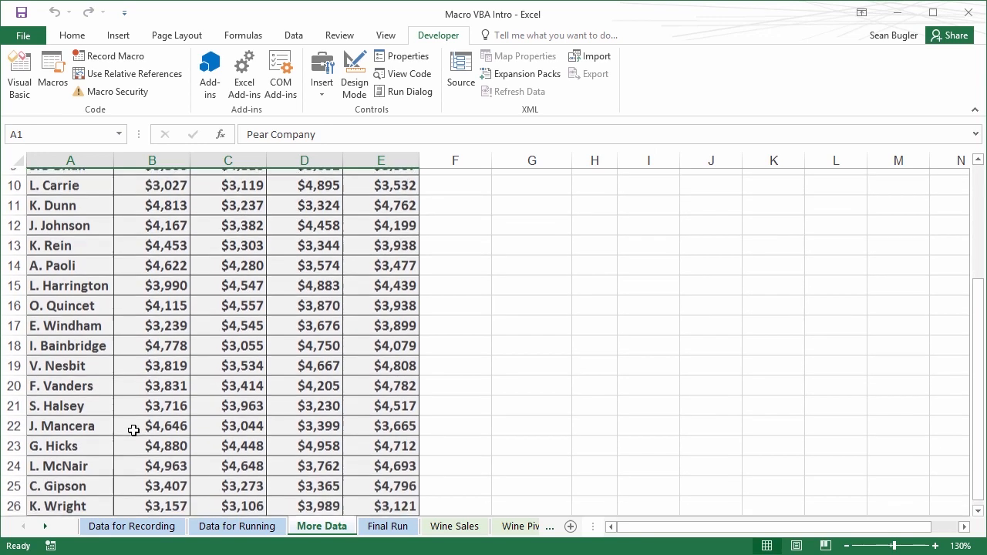
scroll(137, 431, "up", 6)
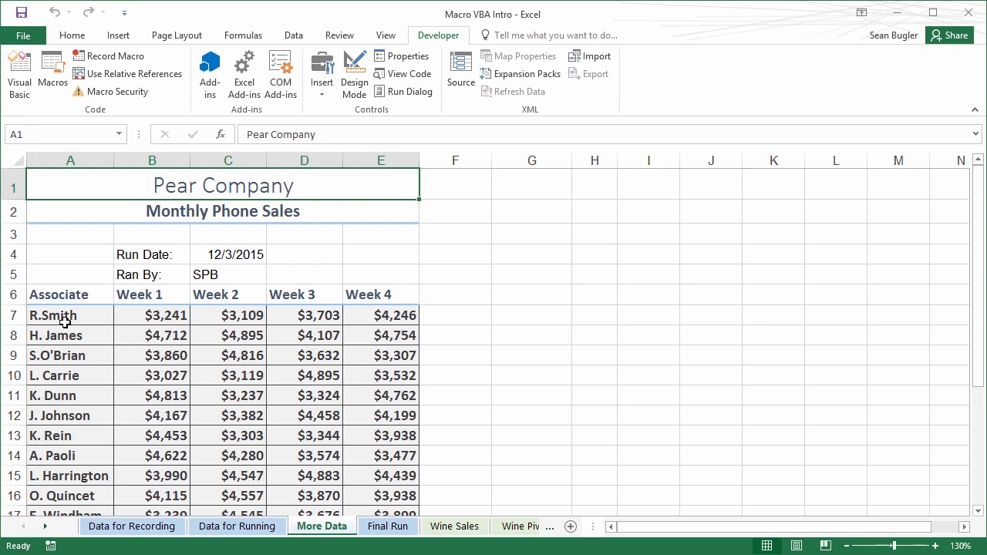
scroll(367, 341, "down", 2)
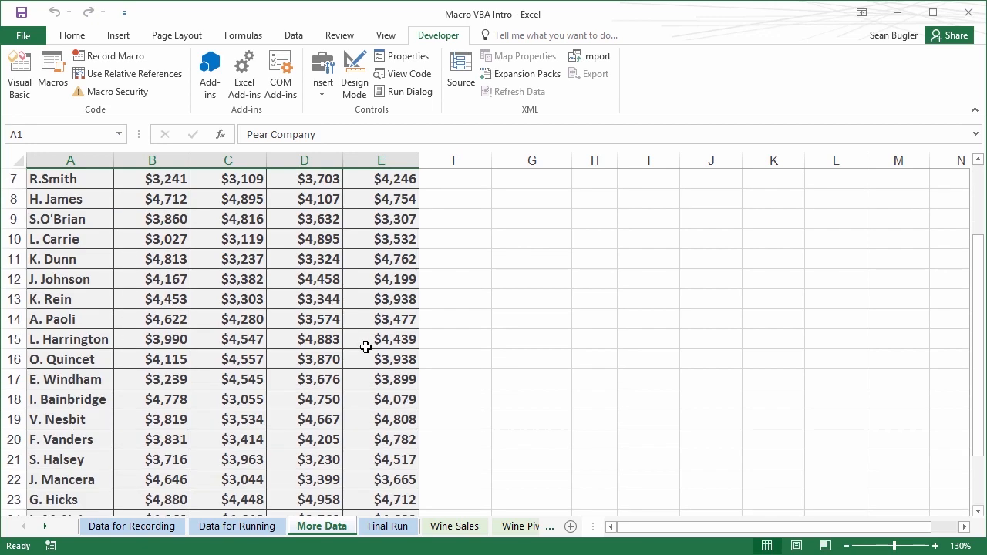
scroll(365, 353, "down", 1)
scroll(363, 357, "up", 3)
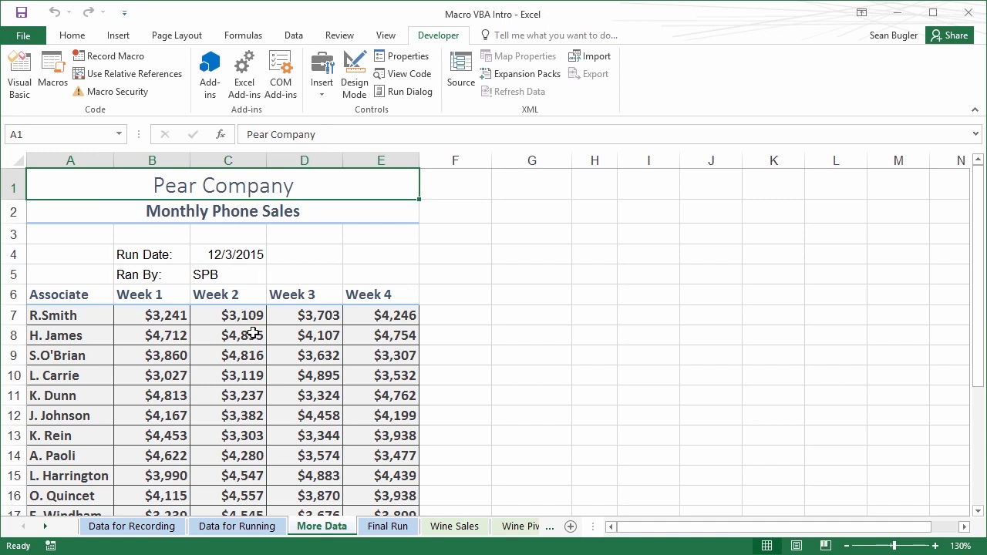
left_click_drag(69, 315, 366, 479)
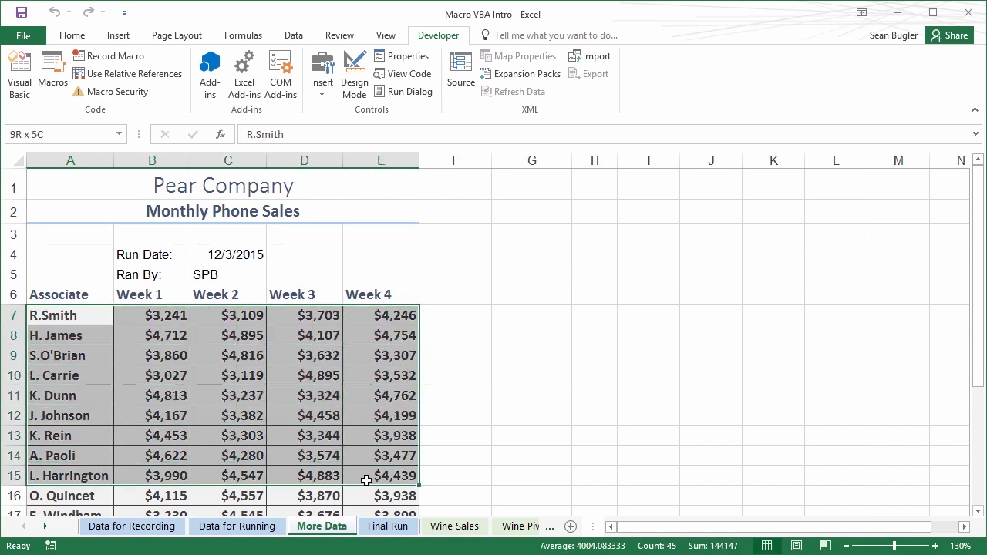
left_click(293, 430)
left_click(77, 318)
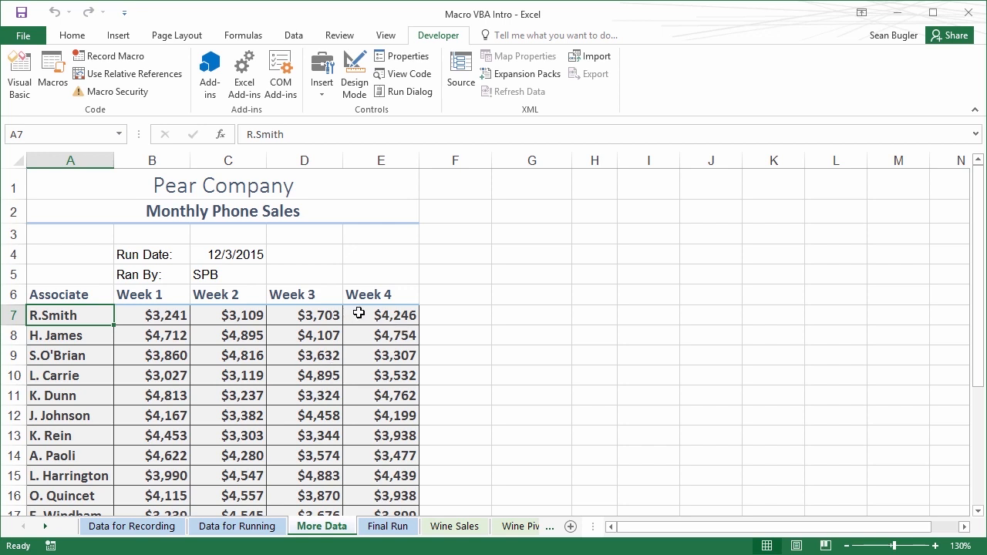
Step: Open the Visual Basic Editor, maximize the Module1 code and examine DataCleanup's merge, style and cell-entry lines for A1:E1, A2:E2, C4 and C5
key("alt+F11")
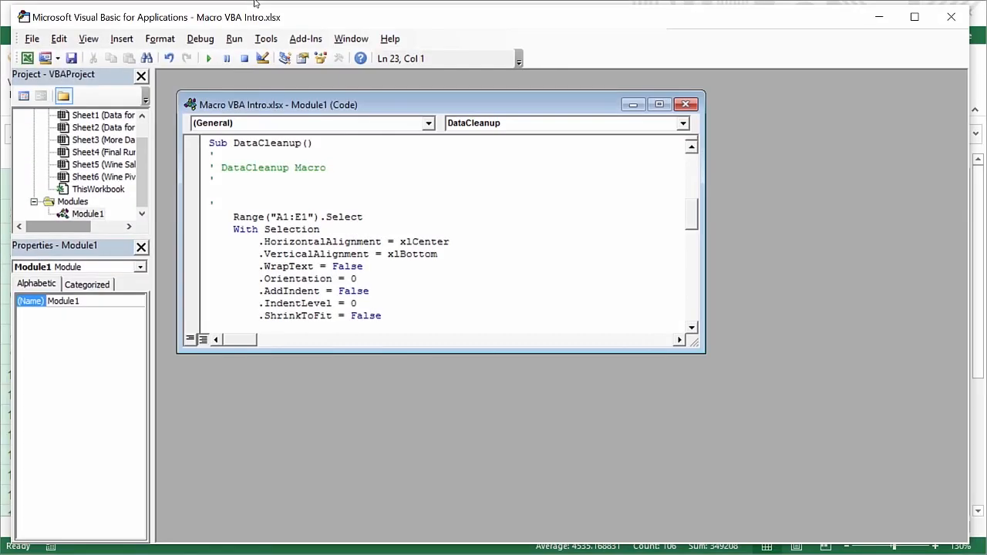
left_click(659, 105)
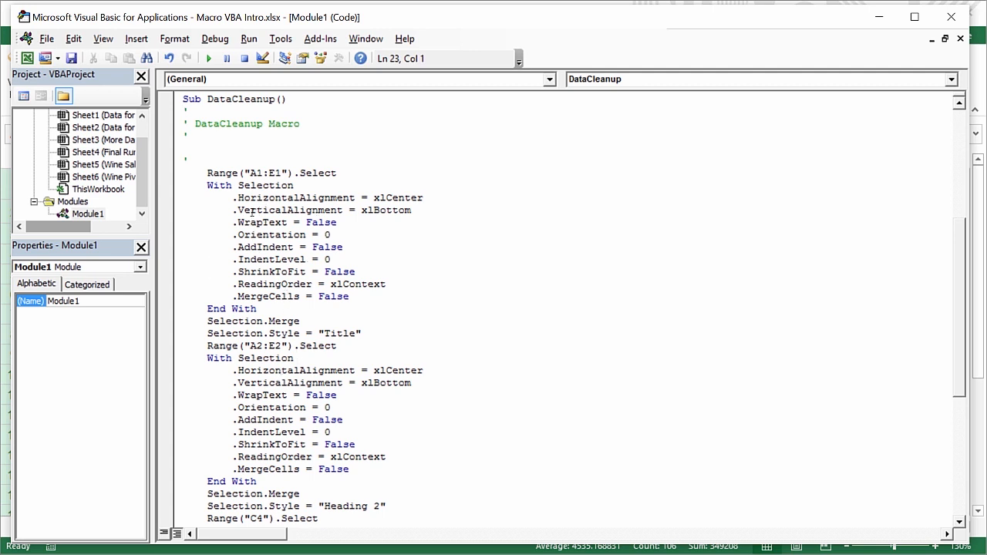
left_click_drag(208, 187, 348, 296)
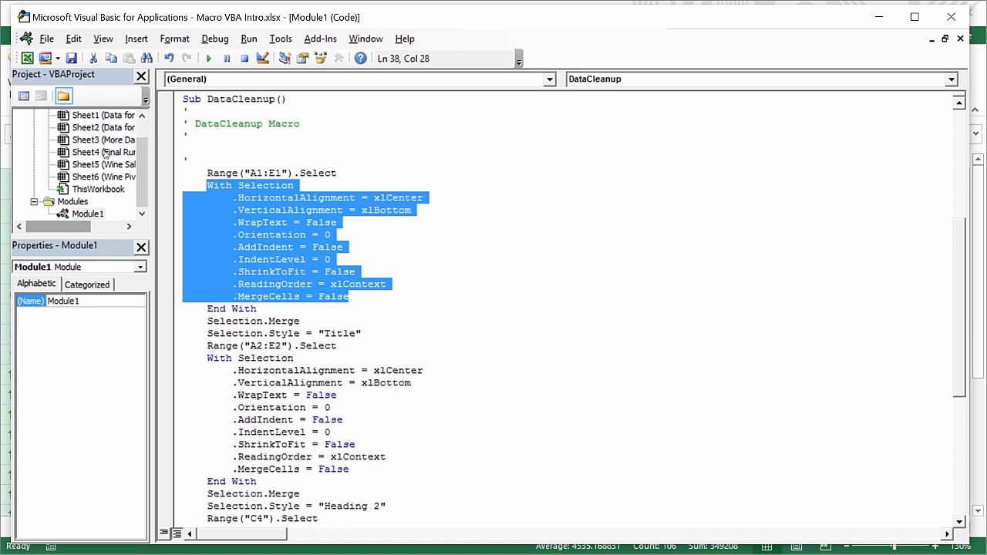
left_click(269, 247)
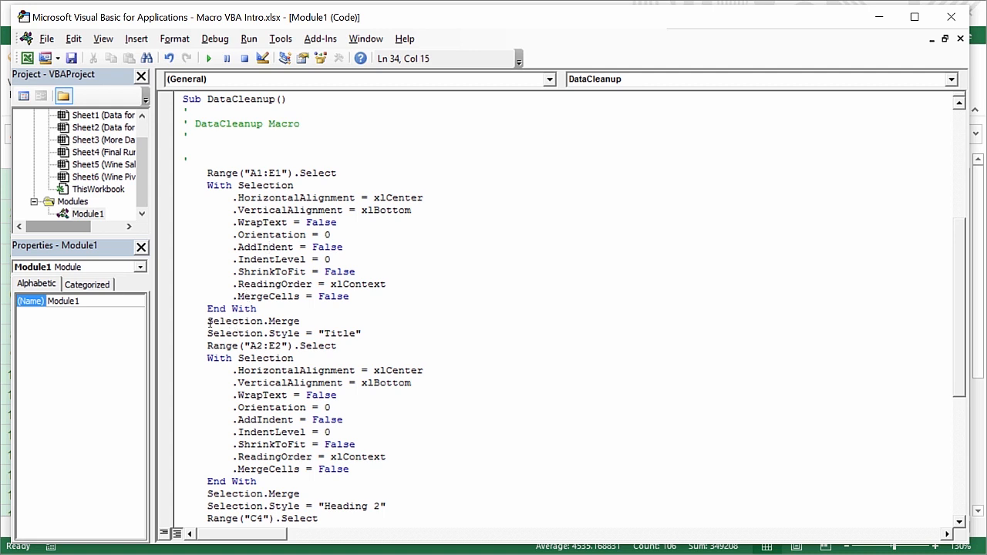
left_click_drag(206, 322, 299, 322)
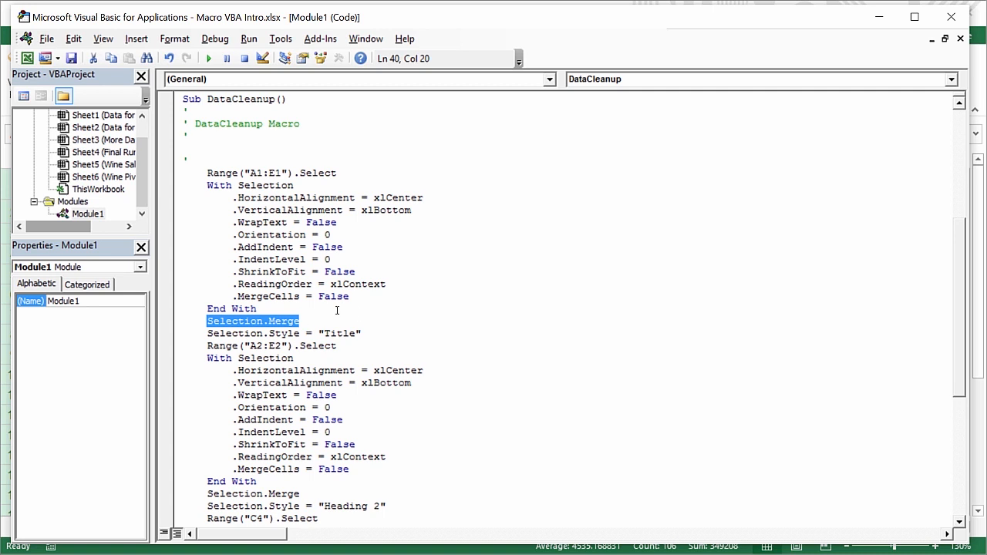
left_click_drag(361, 333, 243, 333)
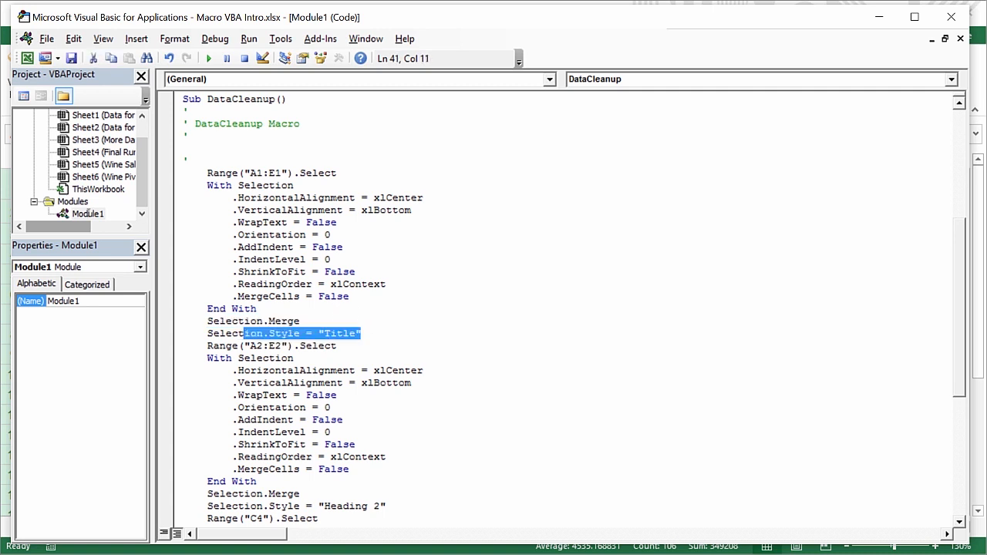
left_click(245, 344)
scroll(247, 339, "down", 2)
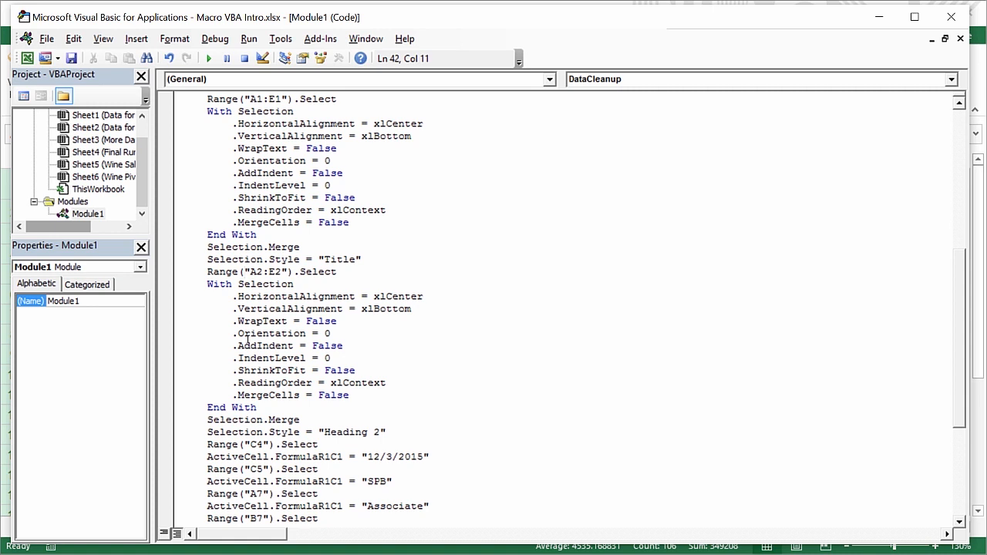
scroll(248, 339, "down", 3)
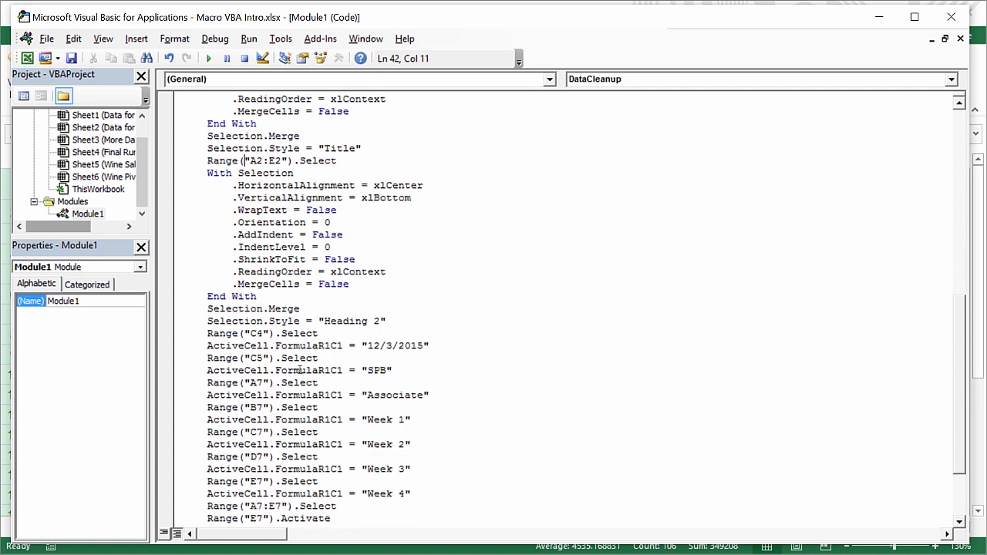
left_click_drag(195, 345, 408, 372)
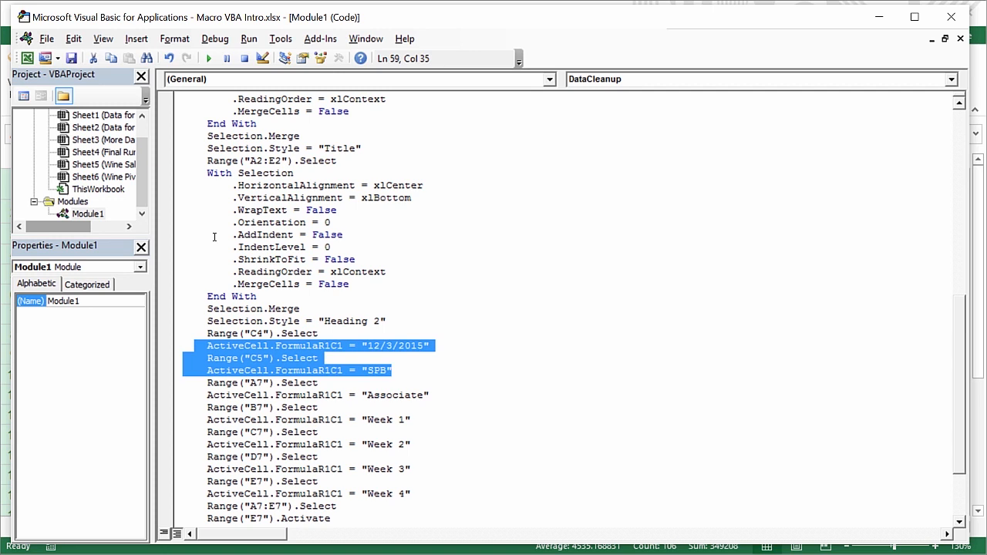
key("Right")
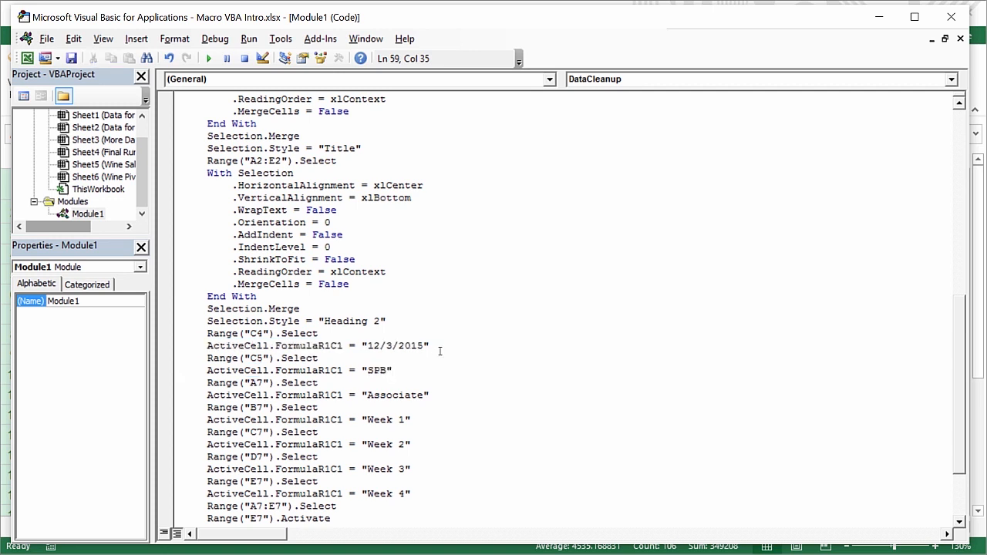
Step: Replace the hard-coded run date assigned to cell C4 in DataCleanup with the Date function
left_click_drag(432, 346, 349, 346)
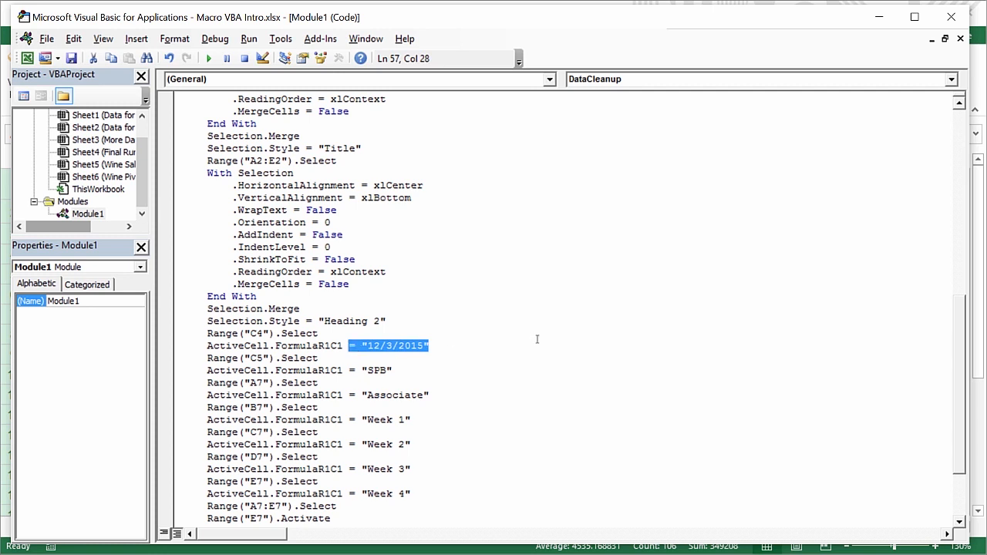
key("Right")
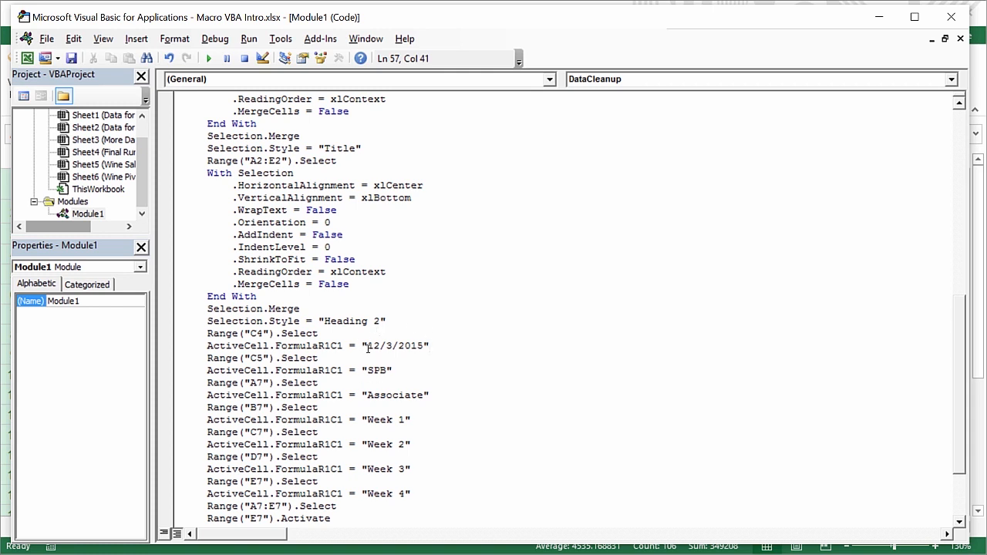
left_click_drag(430, 346, 362, 346)
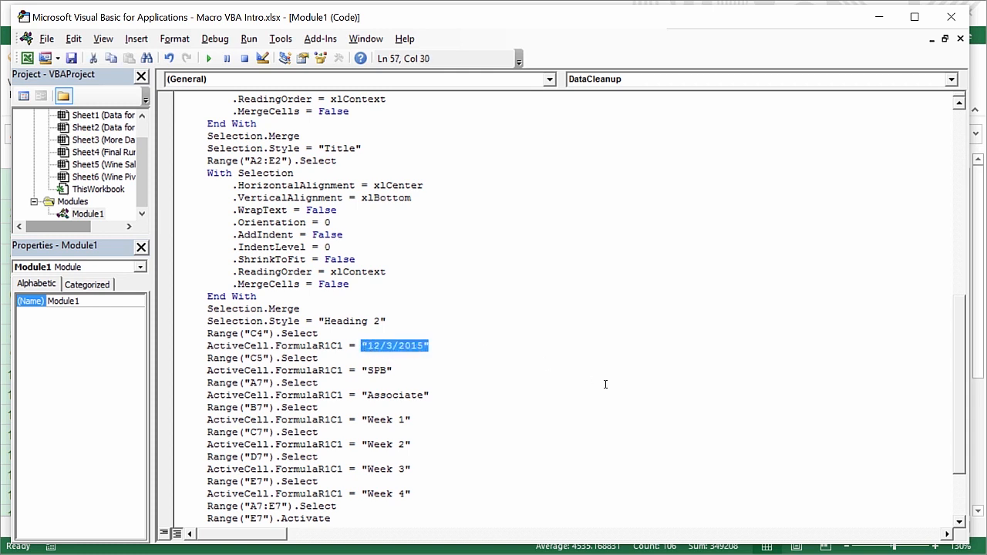
key("Delete")
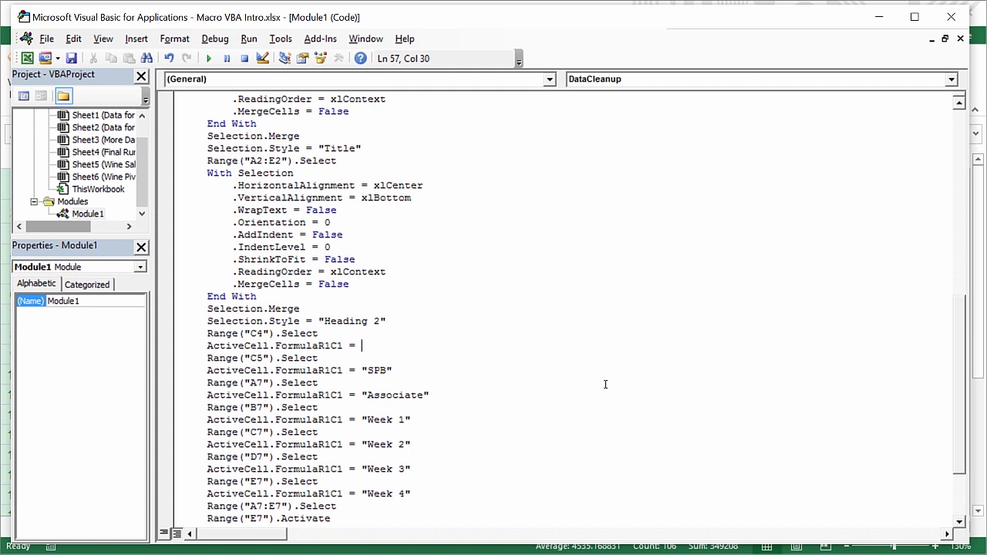
type("DATE")
key("shift+Left")
key("shift+Left")
key("shift+Left")
key("shift+Left")
key("End")
Step: Insert two blank lines in DataCleanup between the opening comments and the line that selects range A1:E1
left_click_drag(393, 370, 367, 370)
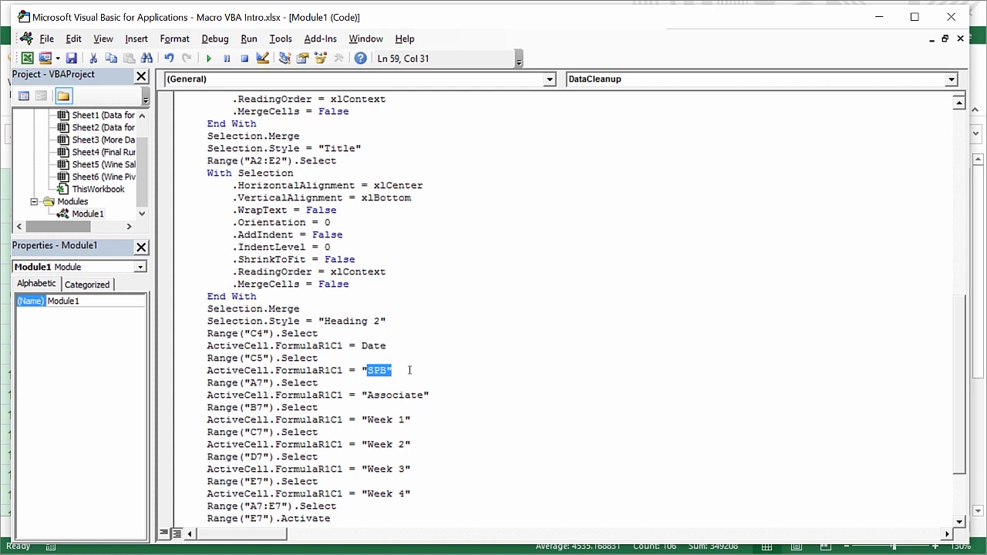
left_click(409, 370)
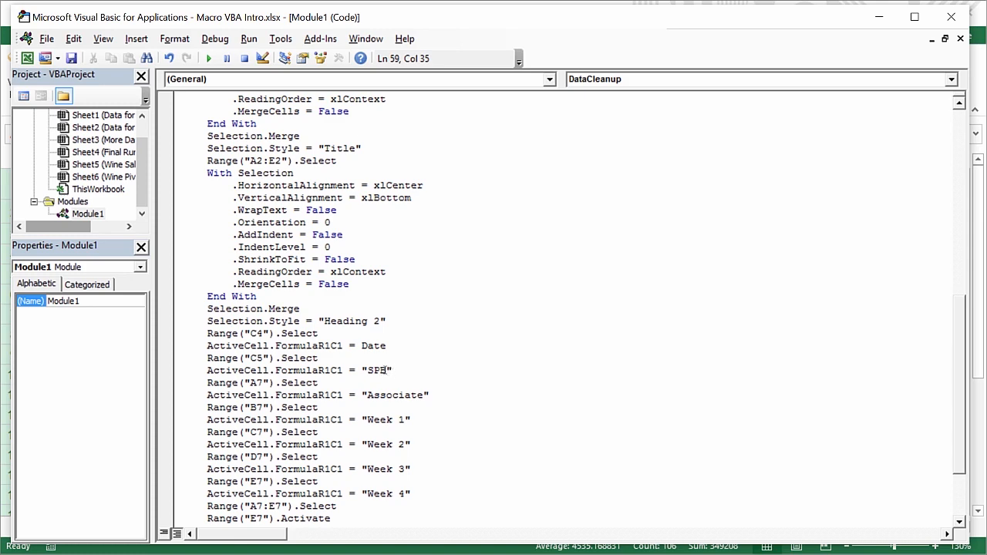
scroll(383, 371, "up", 5)
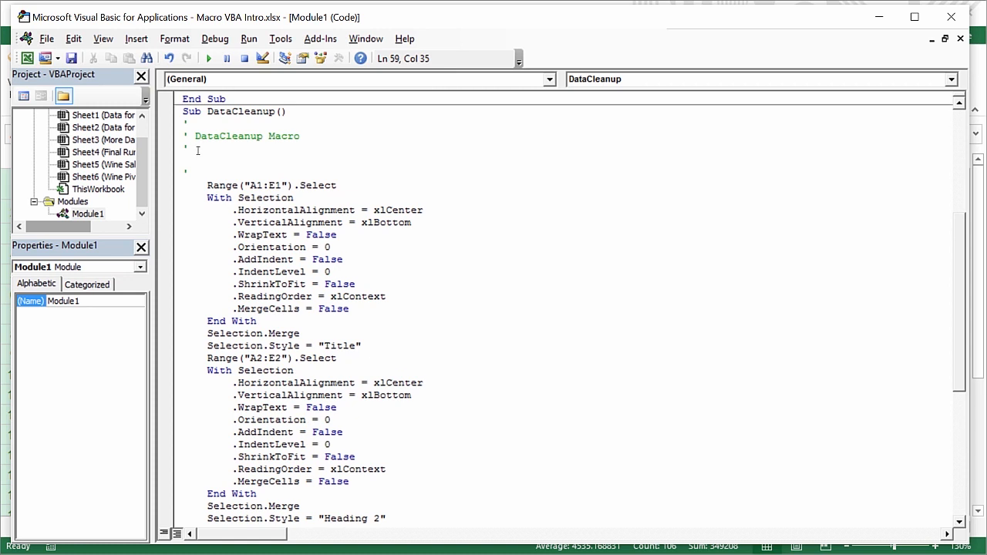
left_click_drag(300, 137, 235, 140)
left_click(233, 146)
left_click(186, 129)
left_click(207, 172)
key("Return")
key("Return")
key("Up")
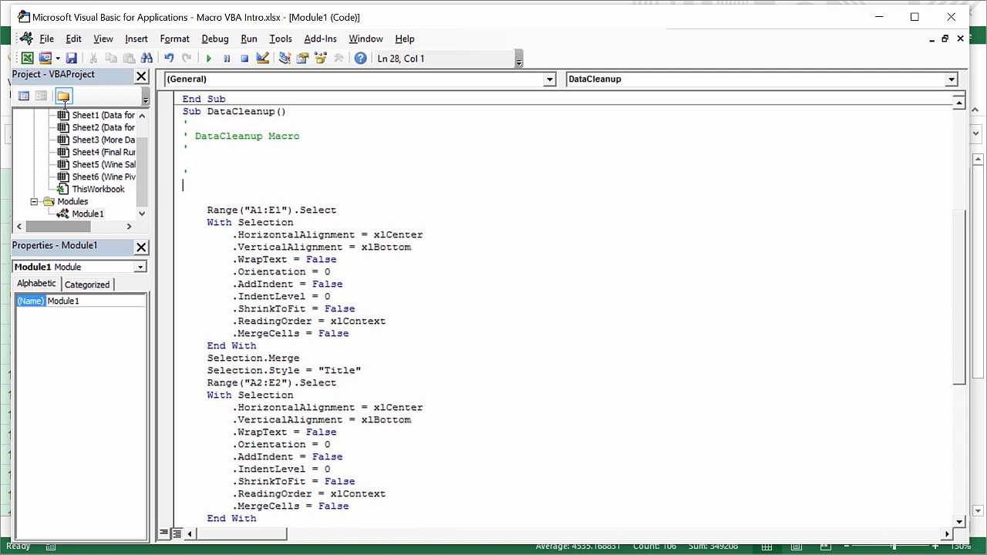
Step: Declare the variable EmpInitials As String directly below DataCleanup's opening comments
left_click(198, 177)
key("shift+Up")
key("shift+Up")
left_click(193, 186)
left_click(191, 176)
key("Up")
key("Up")
key("Down")
key("Down")
key("Down")
type("Dim EmpInitials")
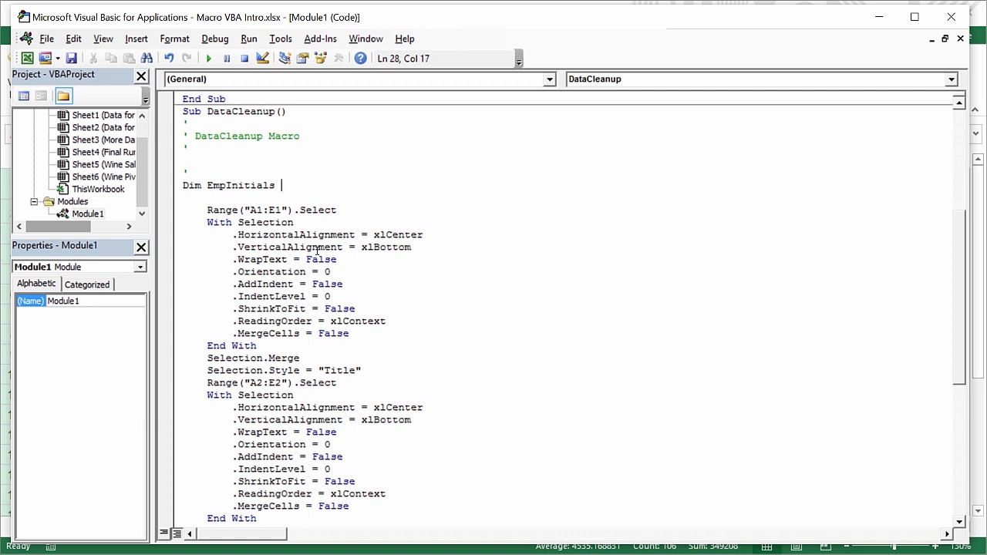
type("As String")
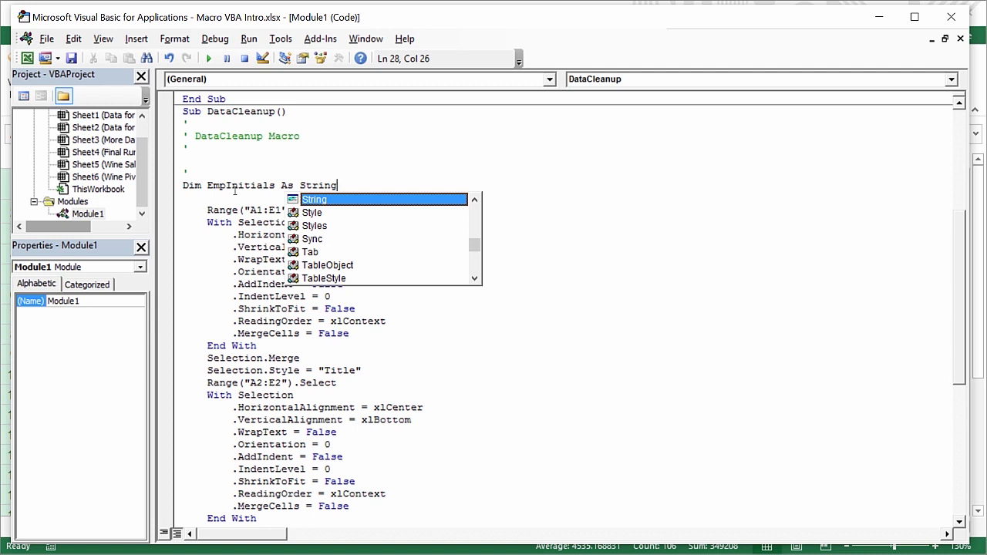
key("Return")
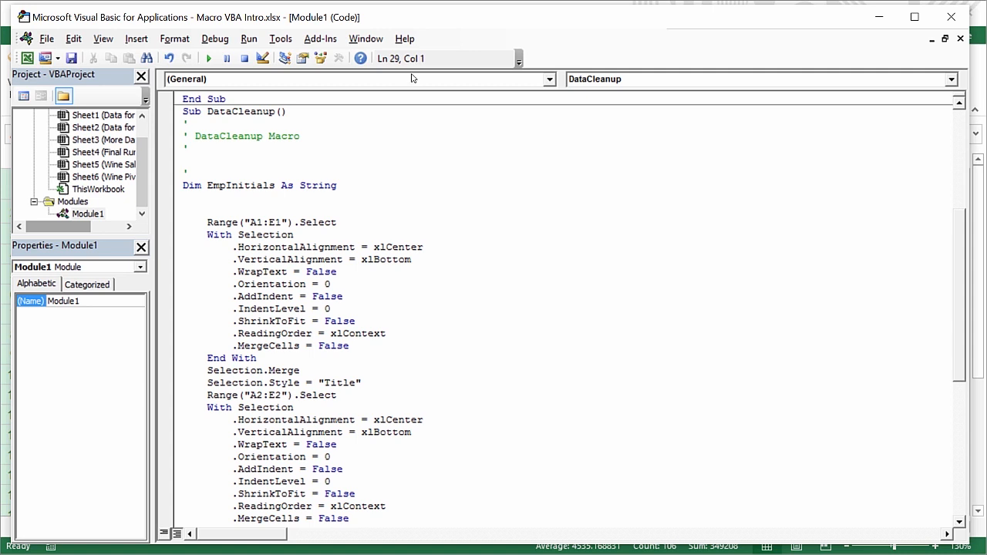
Step: Below the declaration, start assigning EmpInitials from an InputBox with the prompt "Please input your initials here:"
type("EmpInitials =")
type("inputbox")
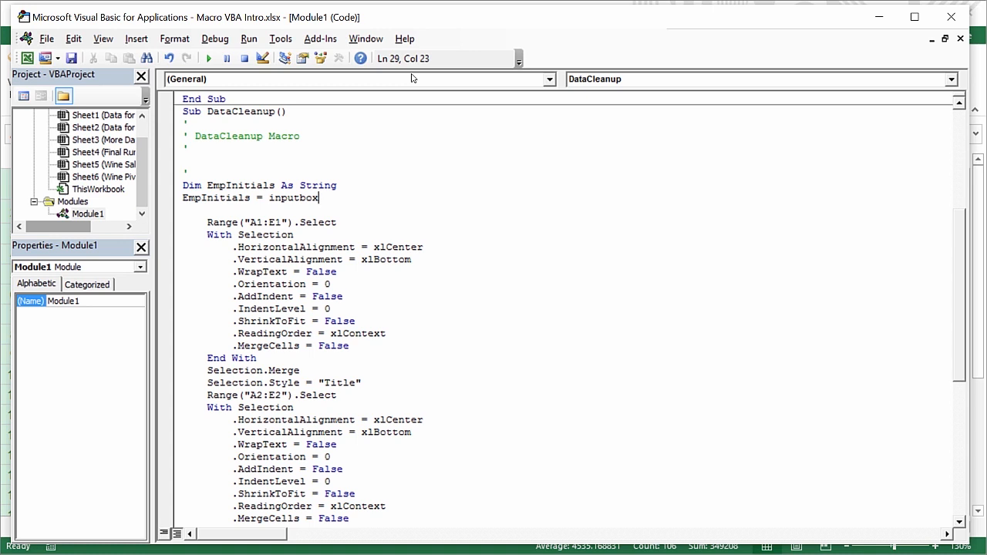
type("(")
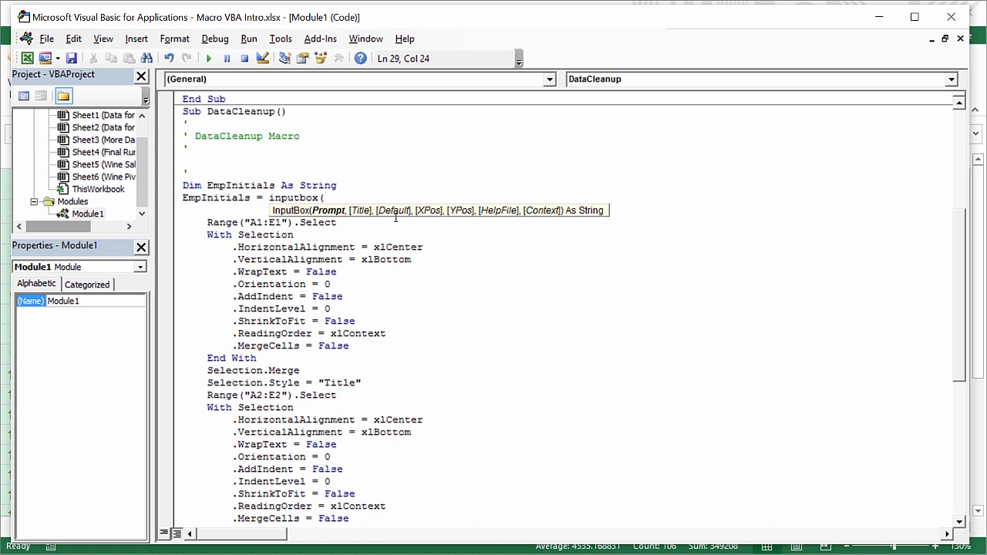
type("\"")
type("Please input your initi")
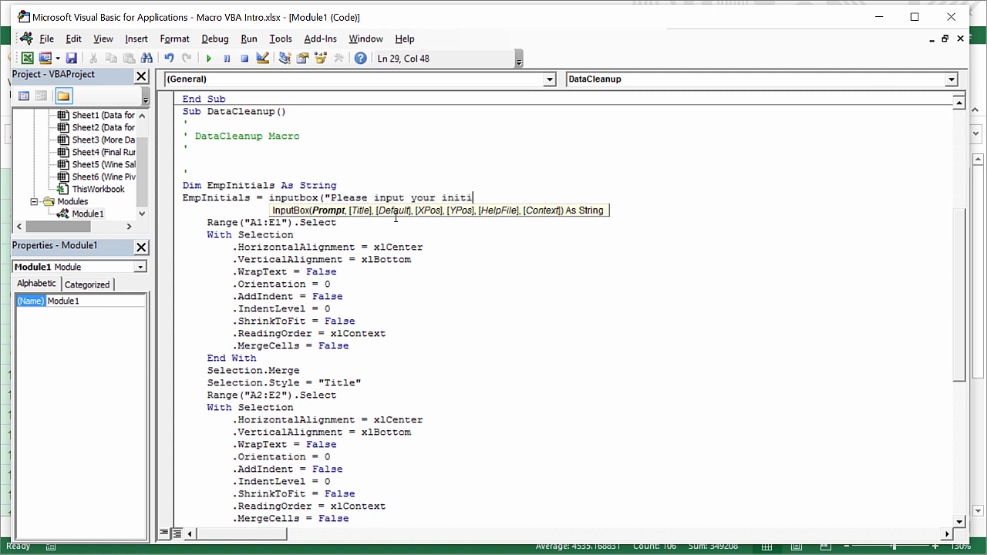
type("als here:\"")
type(",")
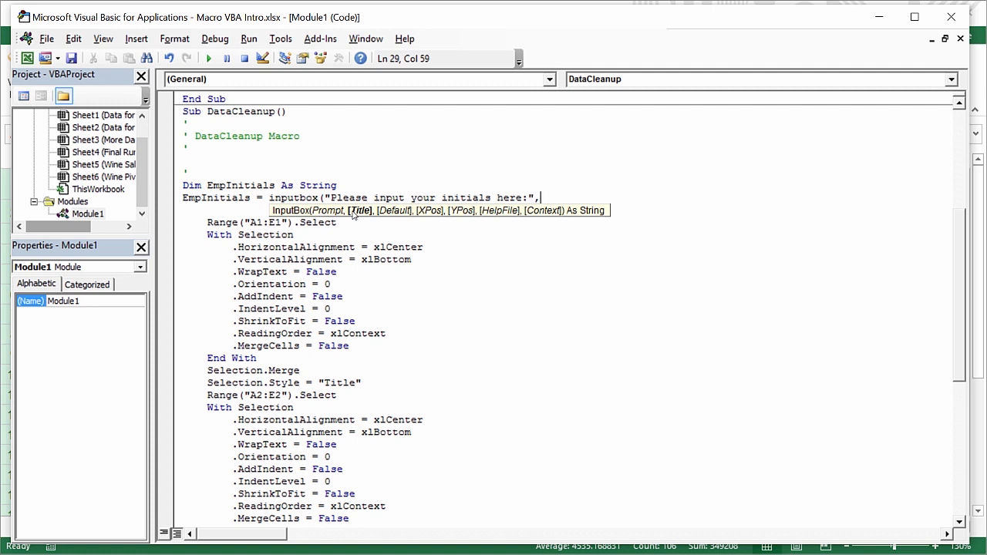
Step: Complete the InputBox call with the title "Emp Initials Required" and the default text "Type Initials Here"
type("\"Emp Initials Required")
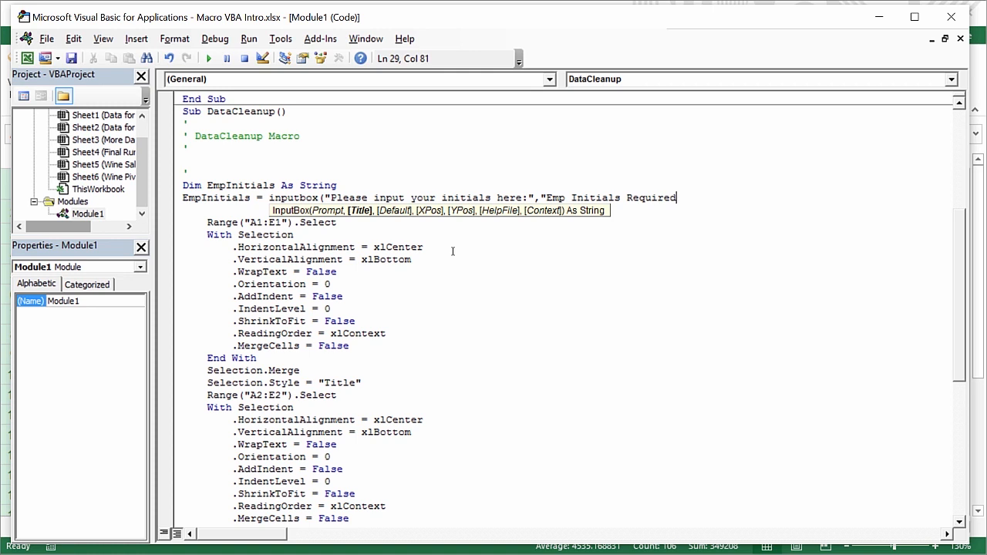
type("\",")
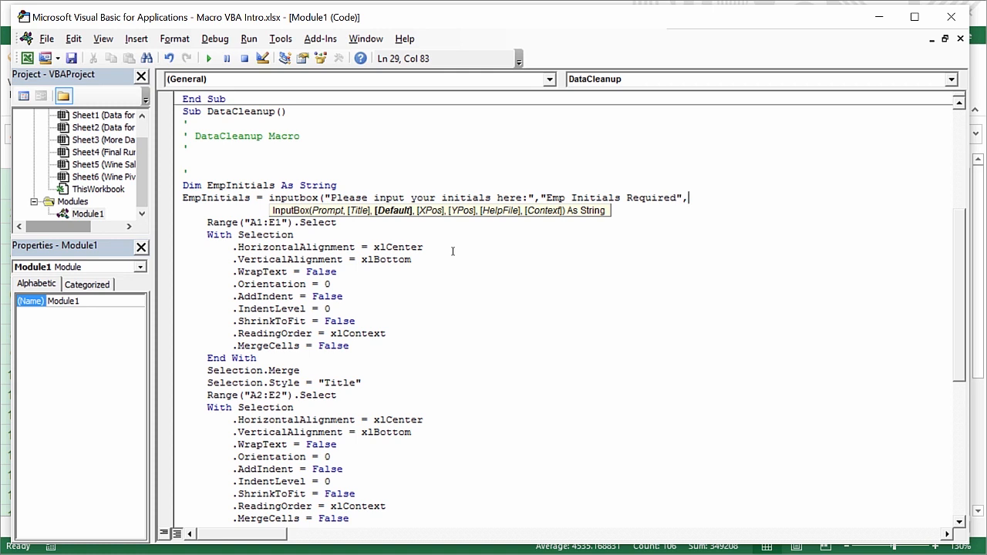
type("\"Type Initials Here\"")
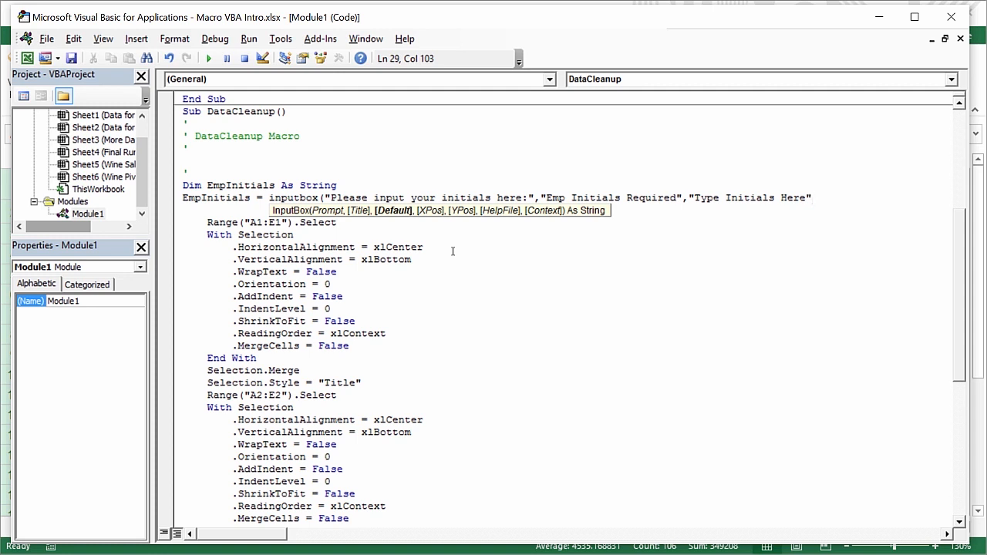
type(")")
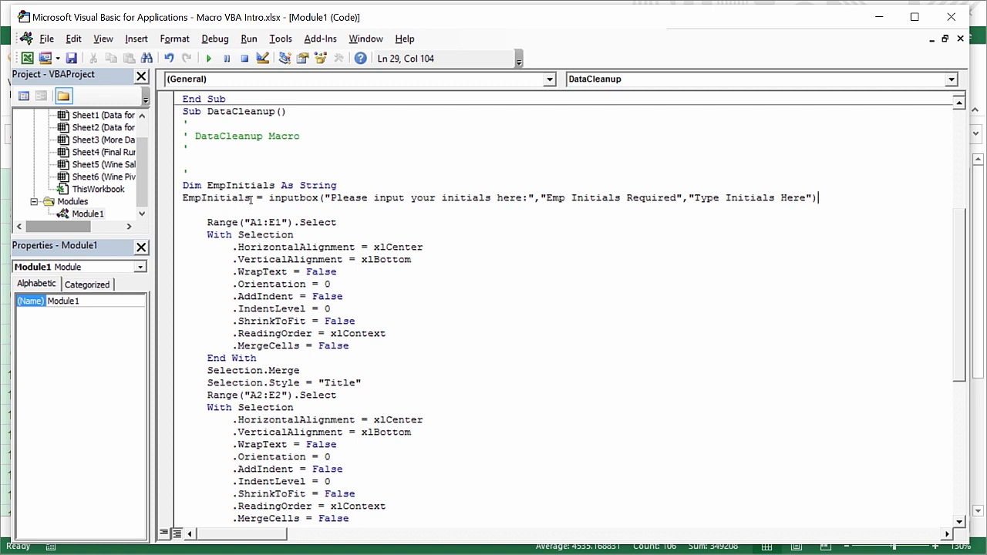
Step: Replace the hard-coded initials assigned to cell C5 with the EmpInitials variable and review the edited line
scroll(251, 199, "down", 9)
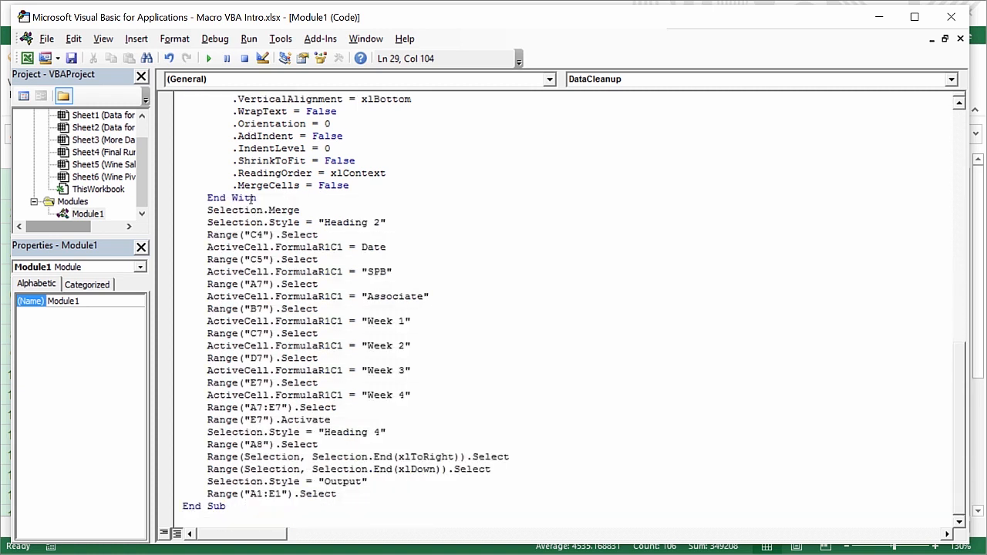
left_click(391, 272)
key("BackSpace")
key("BackSpace")
key("BackSpace")
key("BackSpace")
key("BackSpace")
type("EmpInitials")
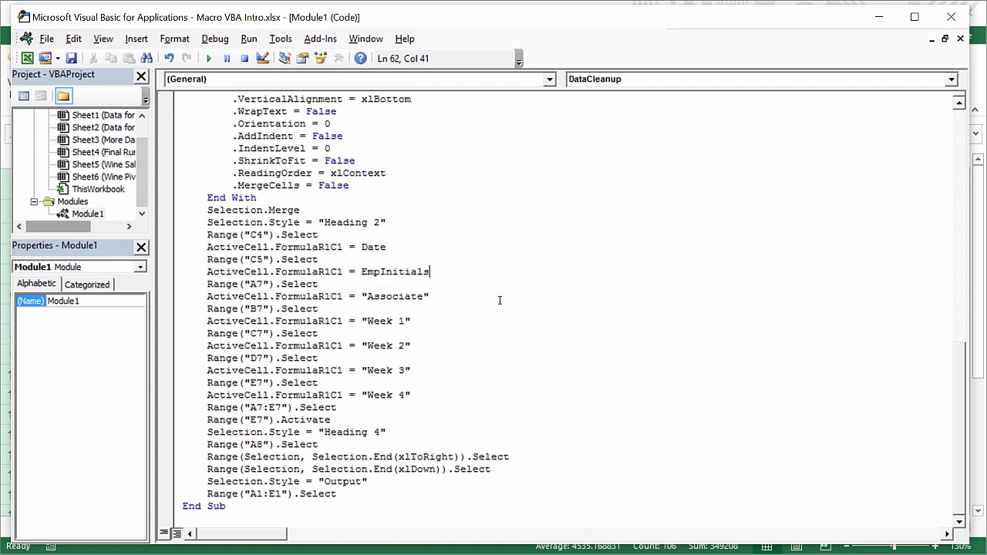
scroll(499, 300, "up", 14)
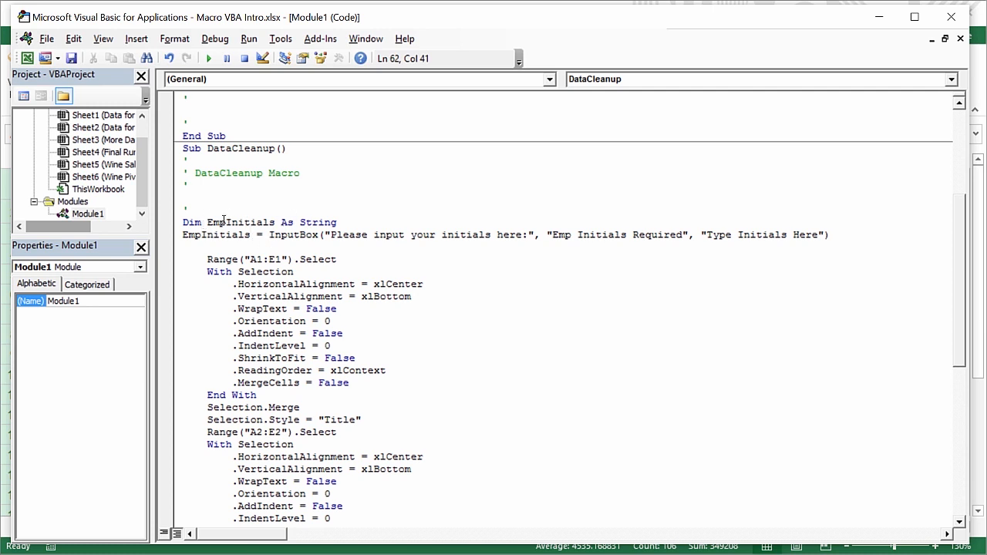
scroll(224, 222, "down", 7)
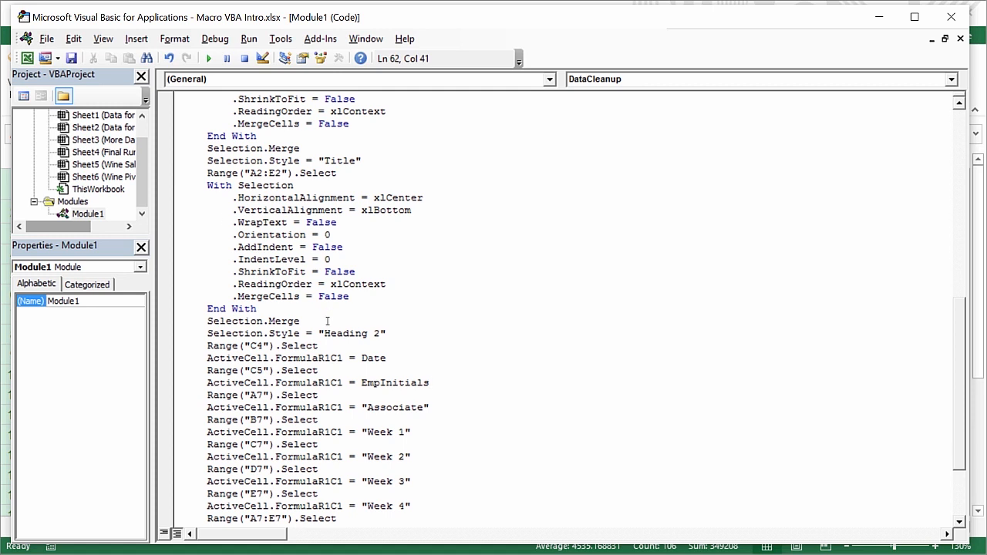
left_click_drag(430, 382, 213, 382)
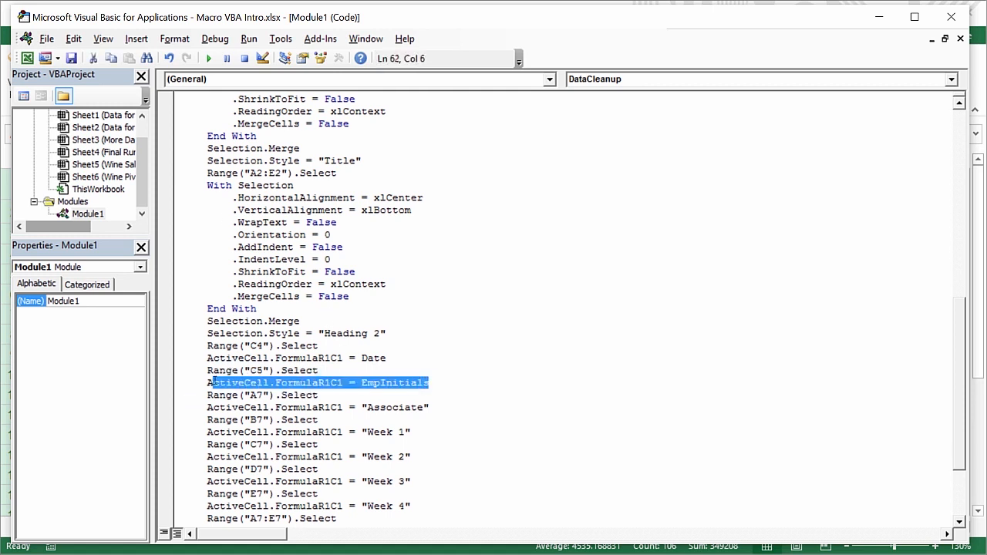
left_click(392, 385)
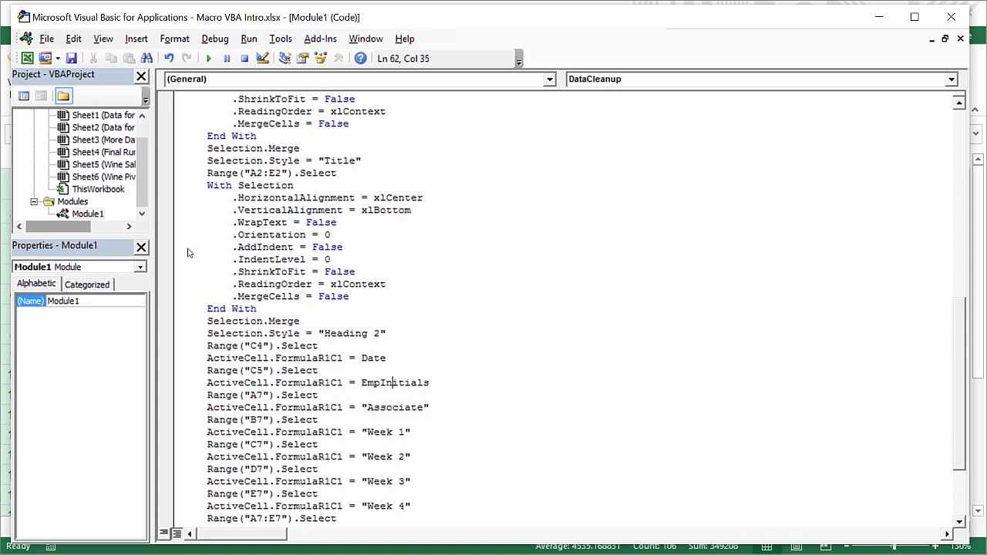
Step: Review the InputBox assignment and the EmpInitials reference for cell C5 in the DataCleanup code
scroll(393, 388, "up", 7)
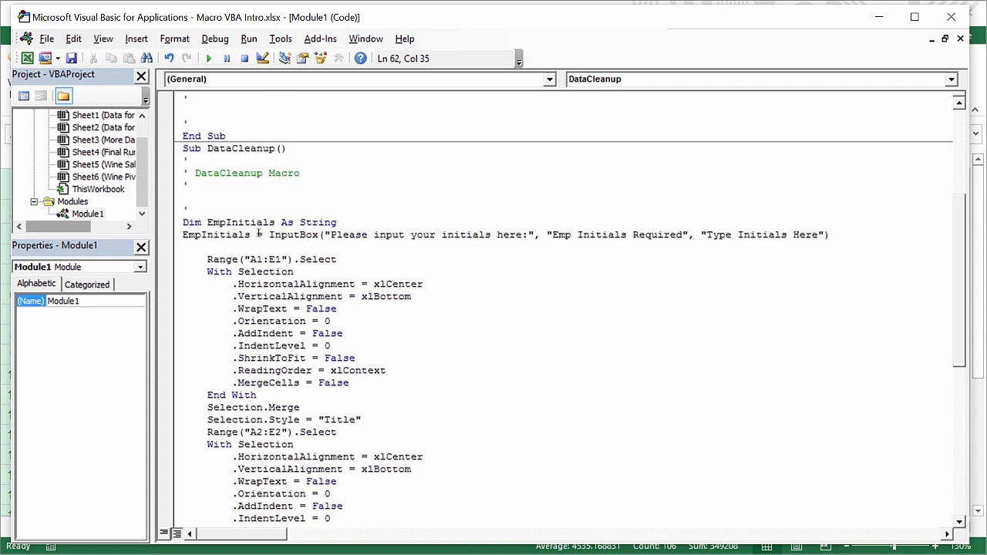
scroll(259, 233, "down", 10)
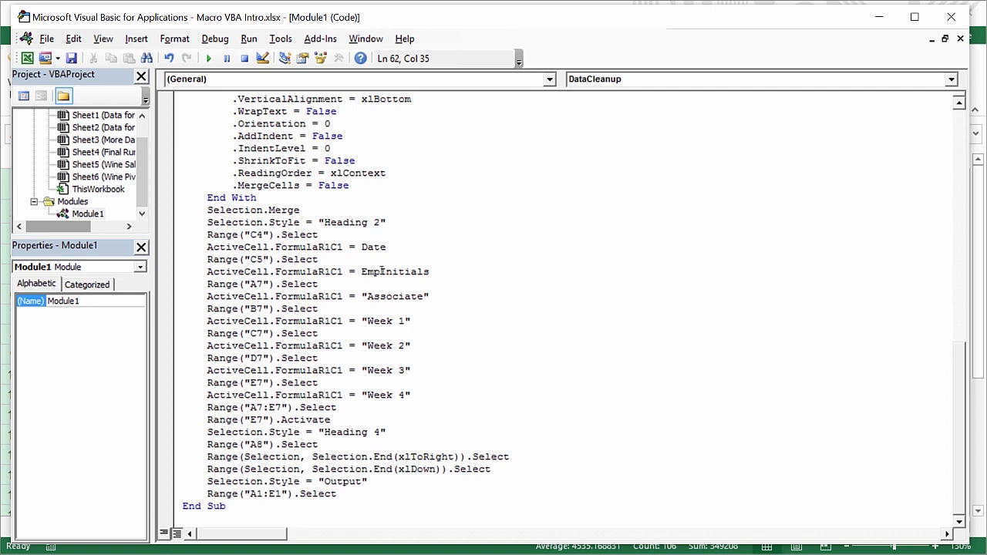
left_click(336, 432)
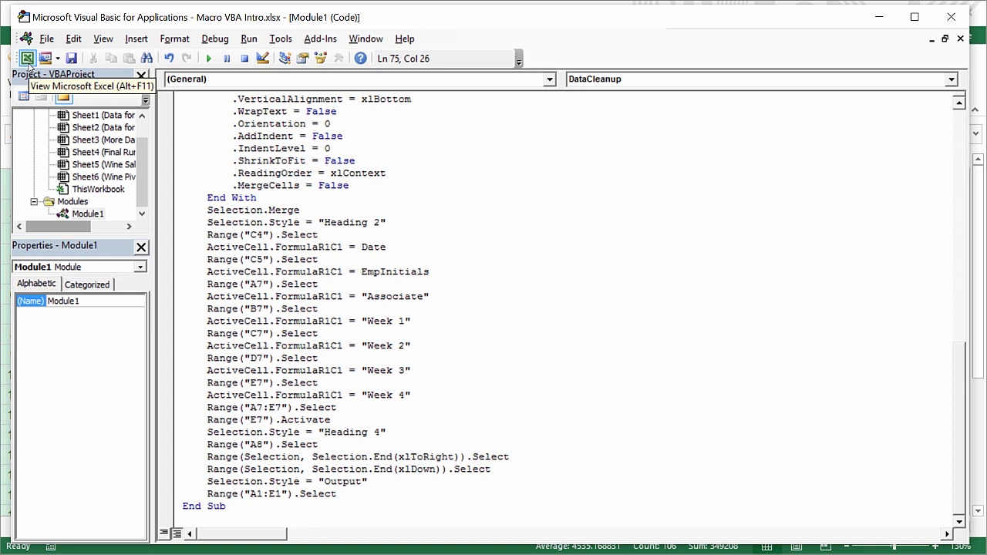
Step: Switch back to the Excel workbook and bring up the unformatted Final Run sheet
left_click(28, 58)
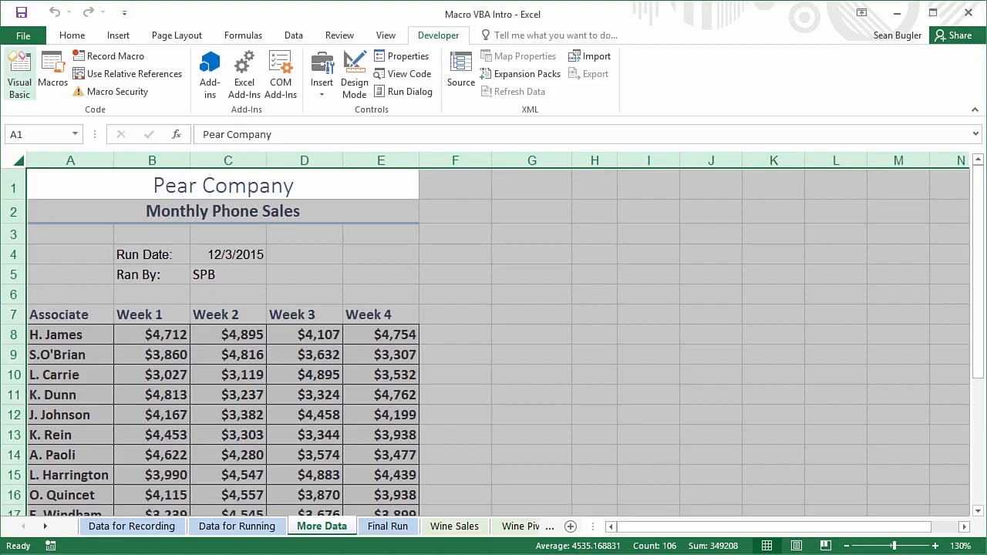
left_click(122, 205)
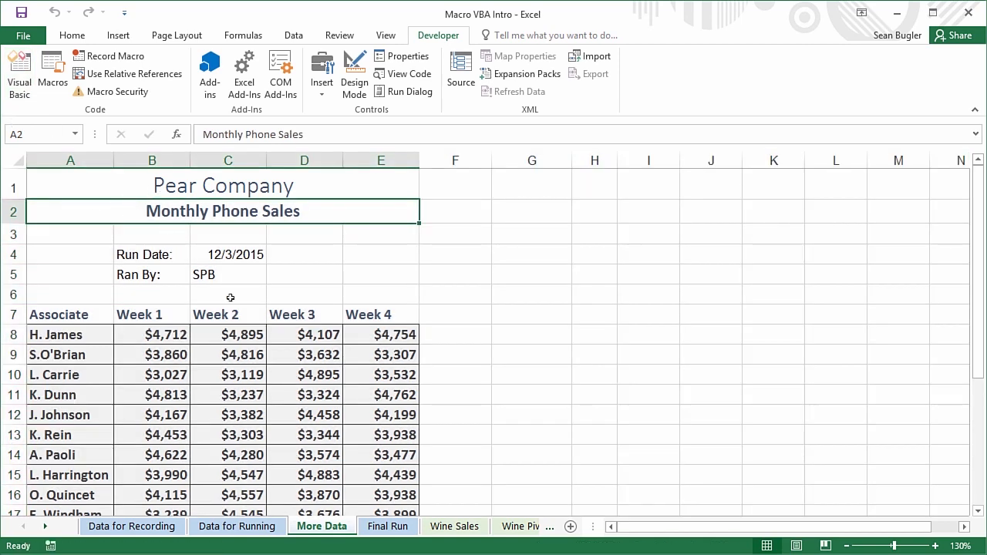
left_click(381, 528)
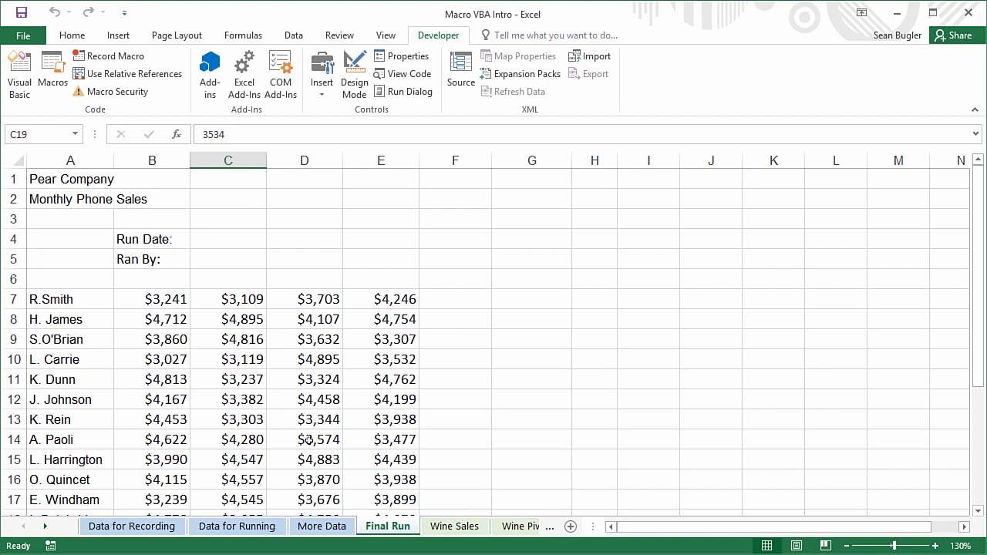
left_click(315, 393)
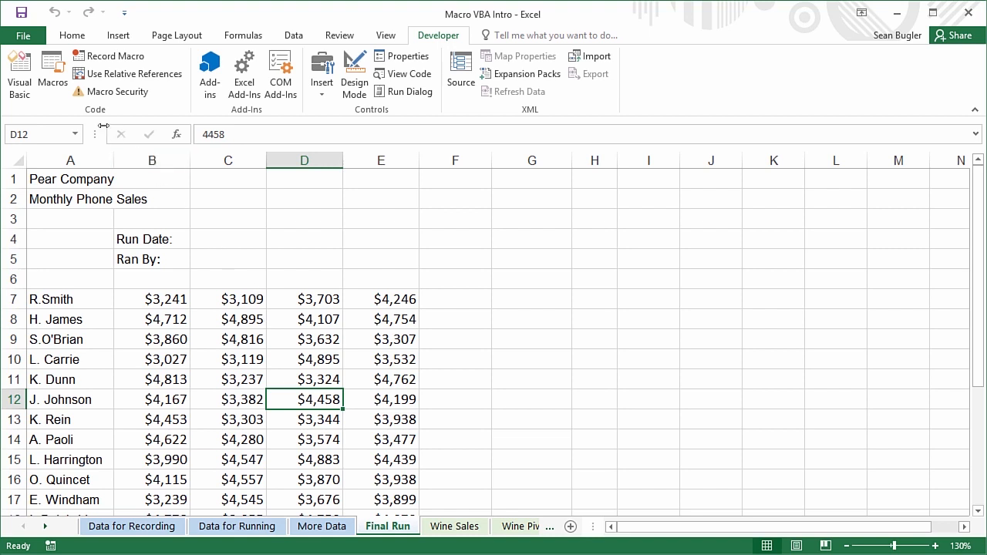
Step: Run the DataCleanup macro on the Final Run sheet and submit the employee's initials when asked
left_click(65, 91)
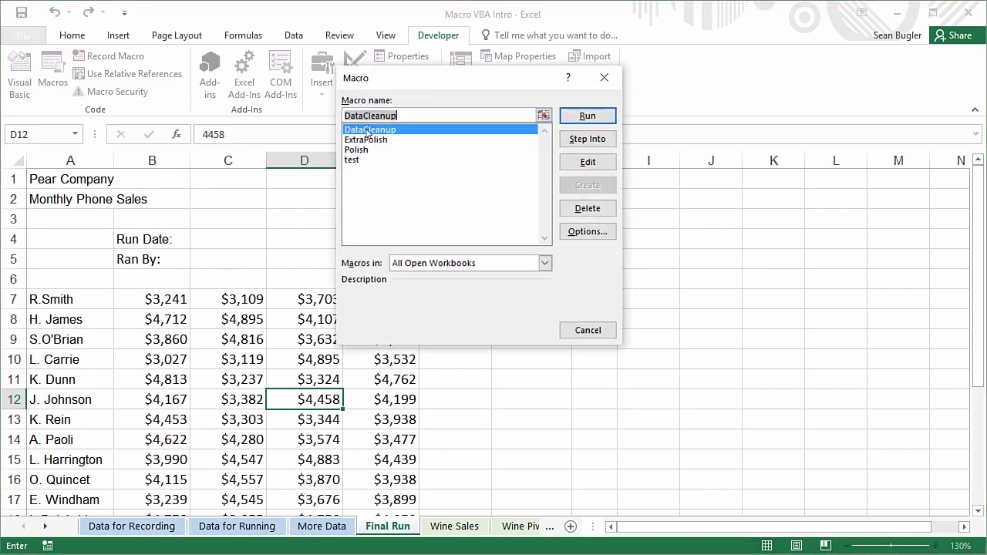
left_click(602, 115)
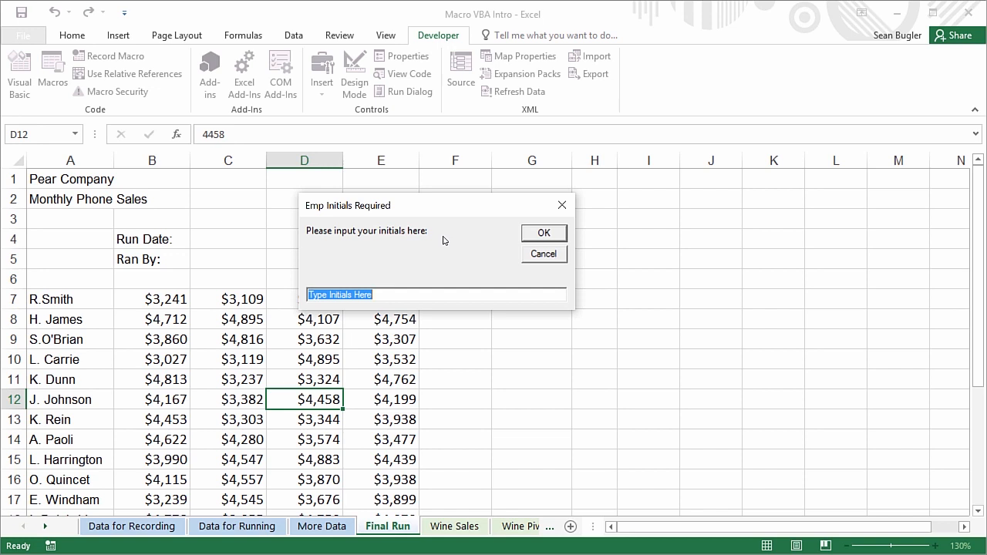
type("W")
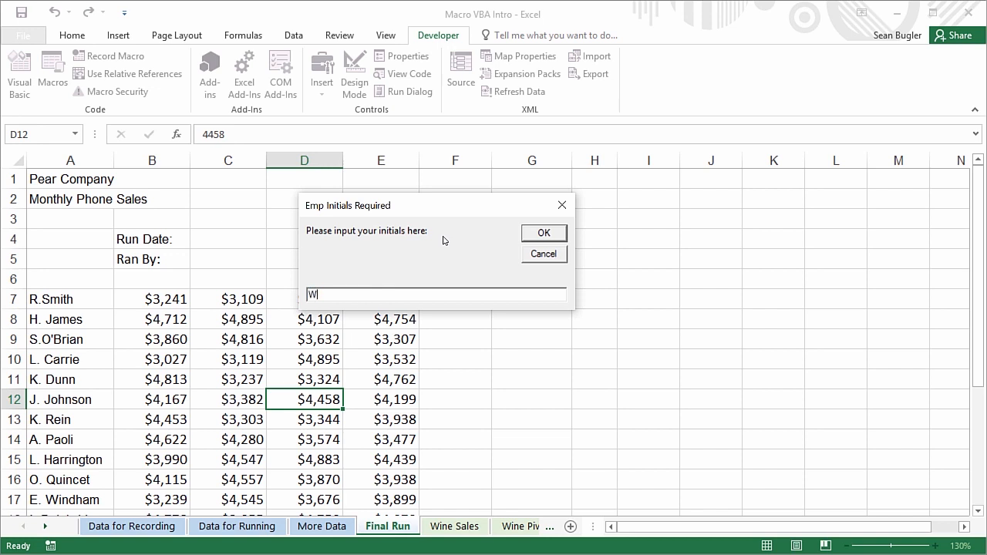
type("JB")
left_click(530, 235)
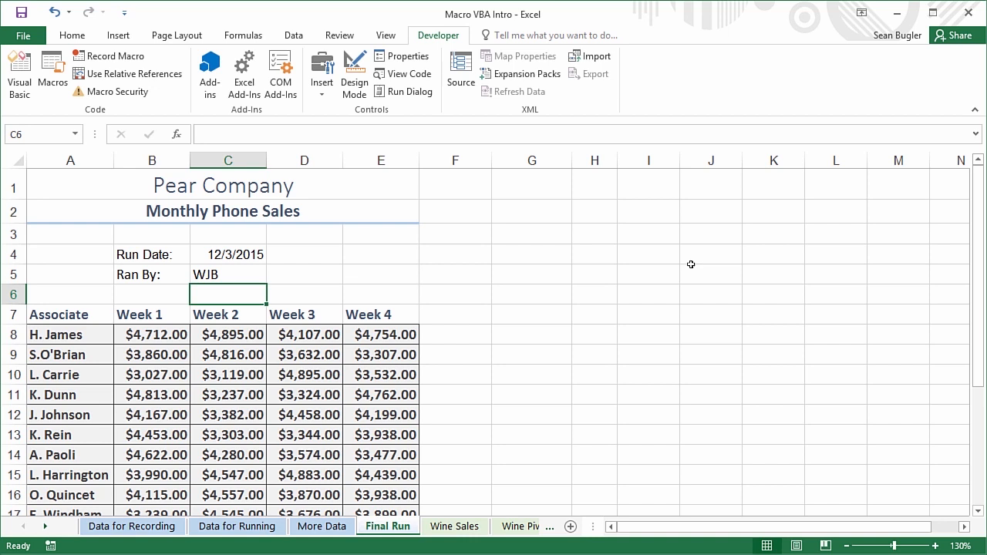
Step: Check the run date in C4 and the initials in C5, and look over the workbook's macro list
left_click(261, 253)
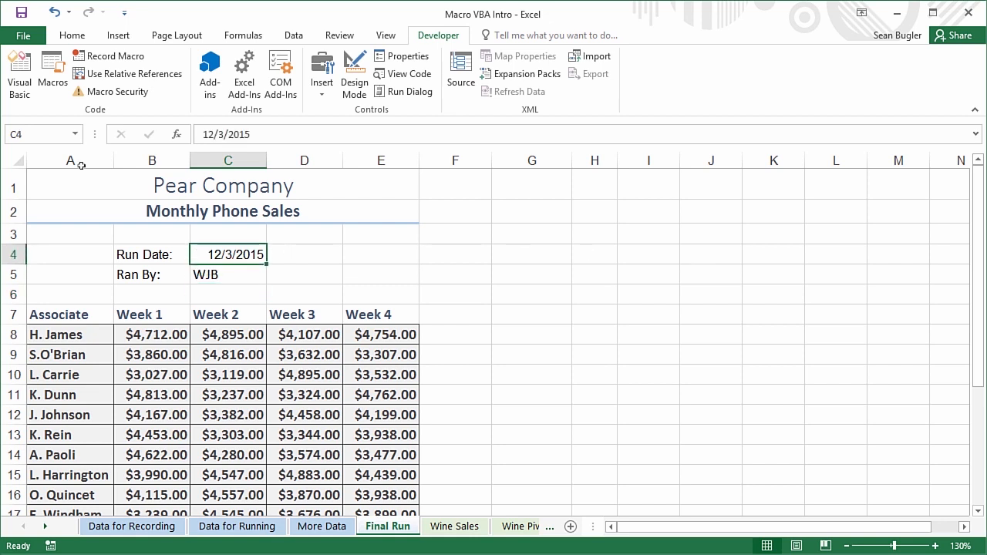
key("Down")
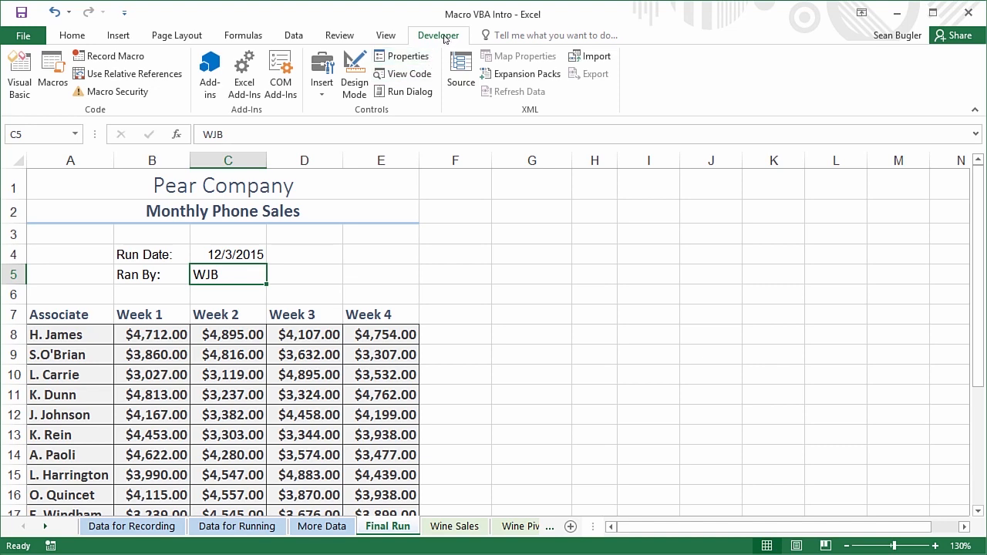
left_click(53, 74)
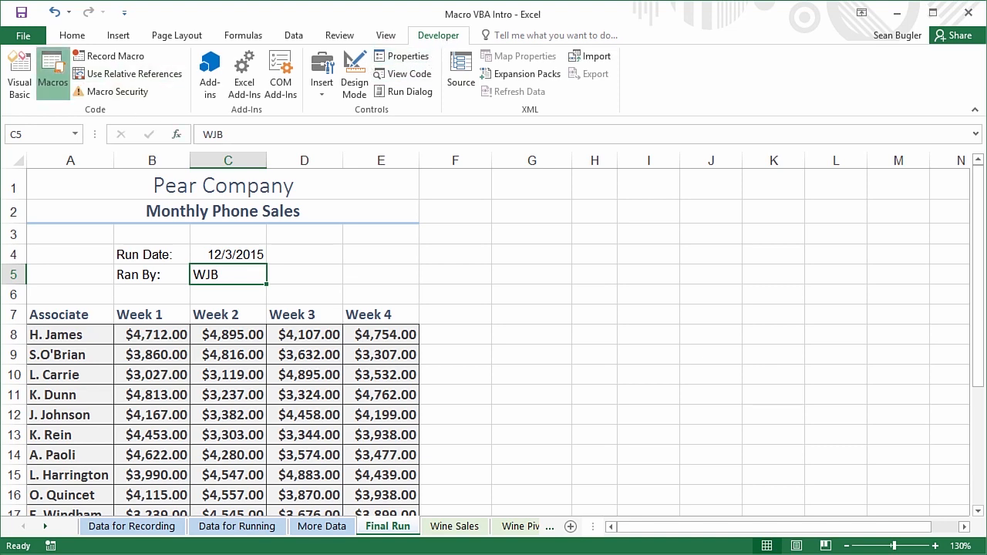
key("Down")
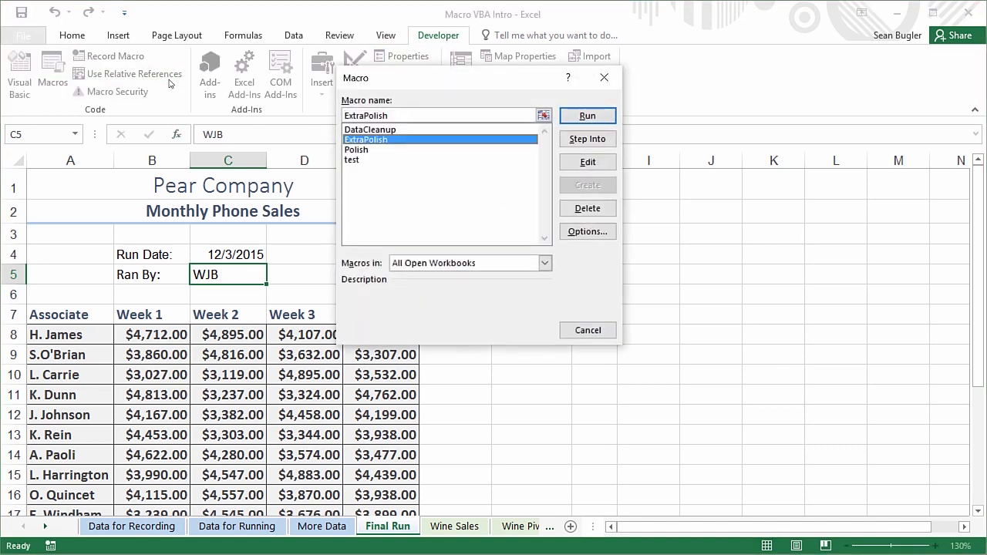
key("Up")
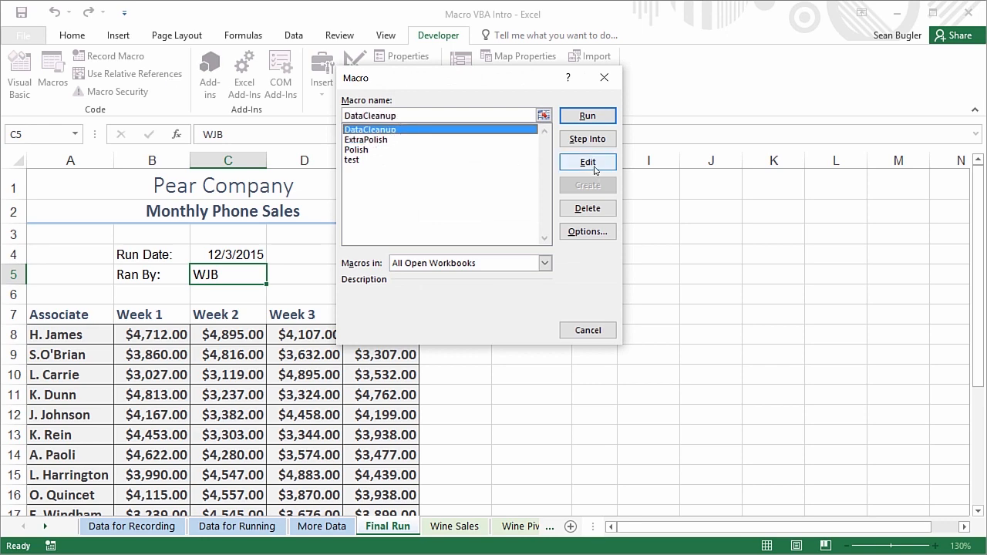
left_click(604, 77)
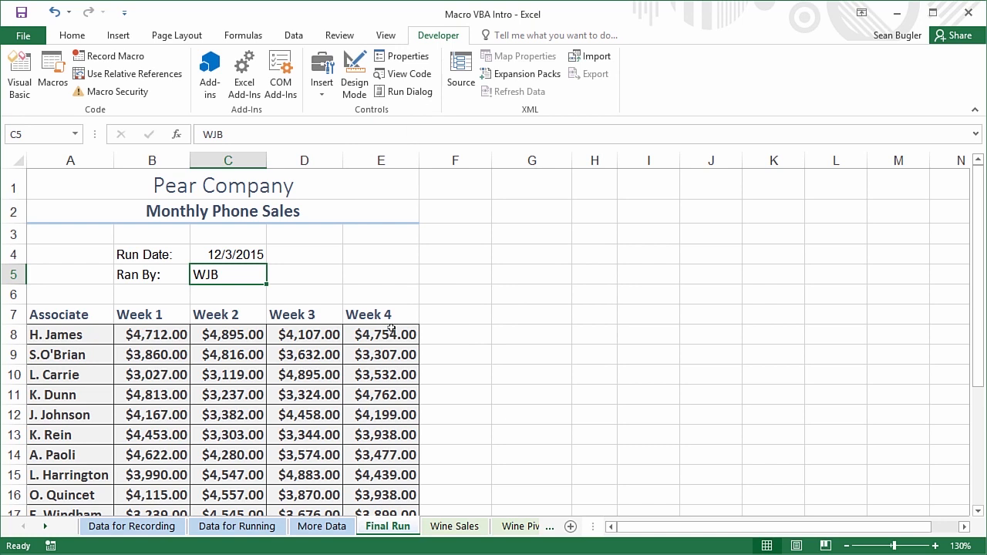
Step: Save the workbook to the Desktop as MacroTest in Excel Macro-Enabled Workbook format, declining the macro-free save
left_click(206, 340)
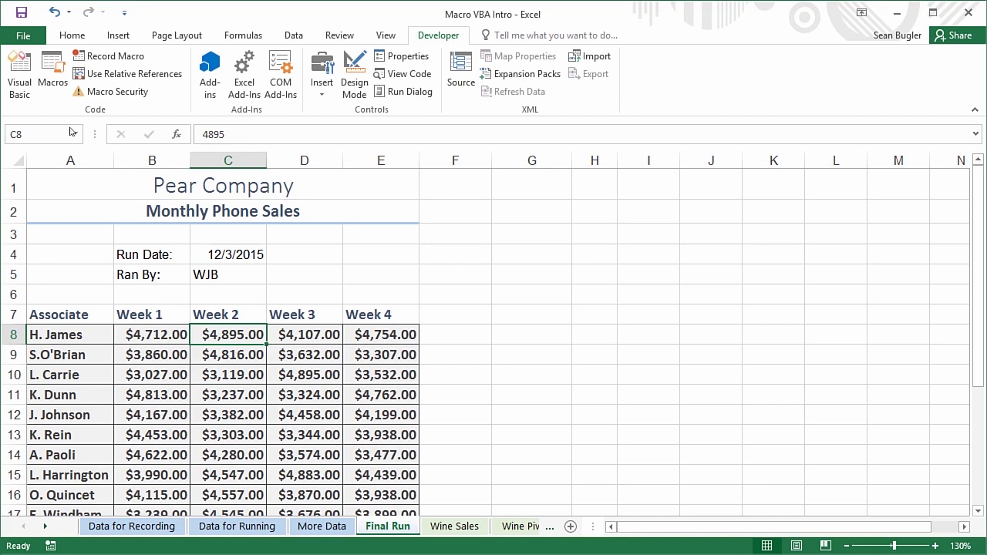
left_click(40, 38)
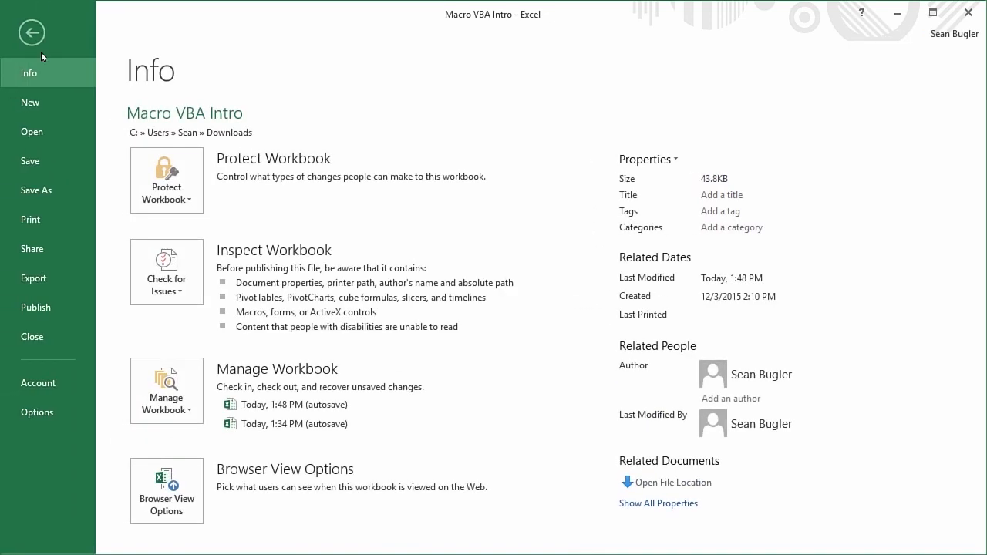
left_click(60, 172)
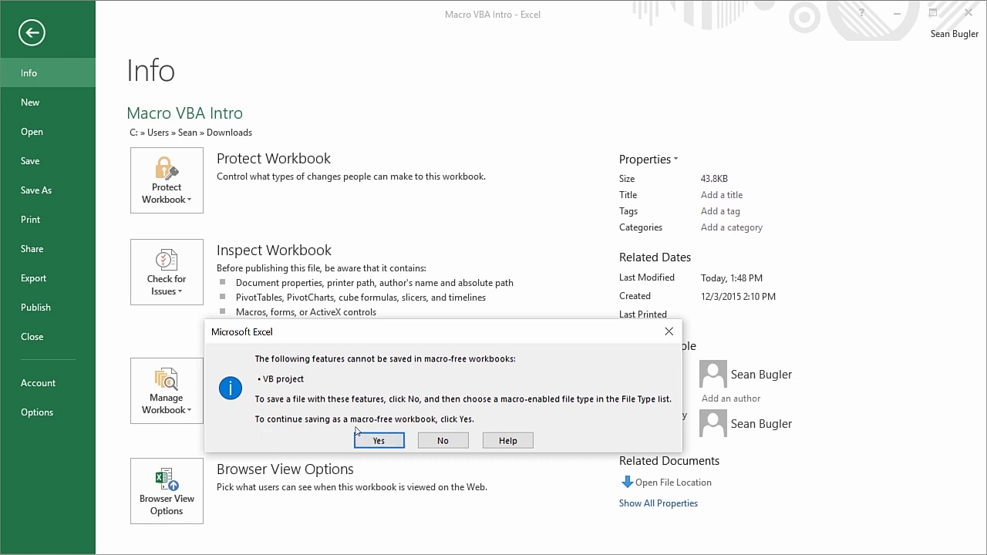
left_click(441, 440)
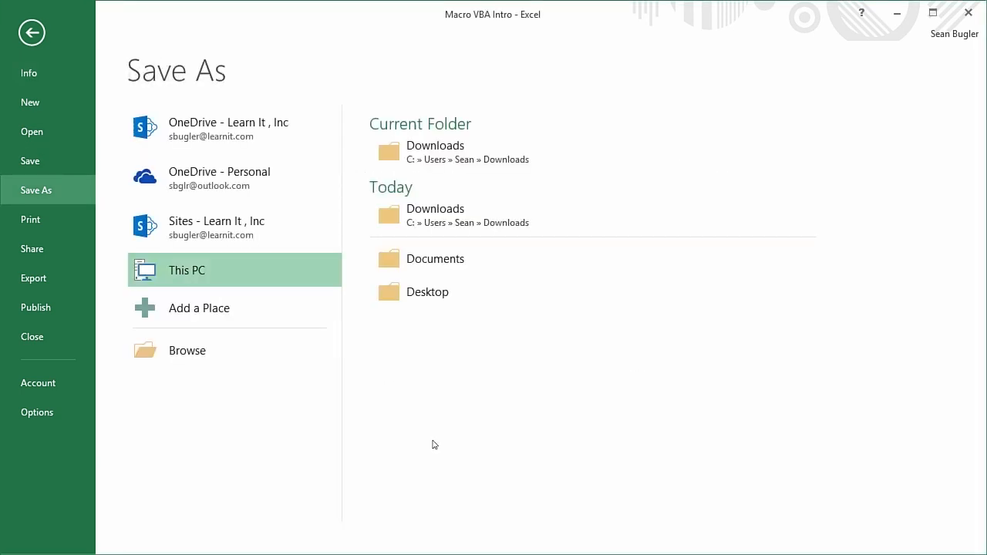
left_click(444, 292)
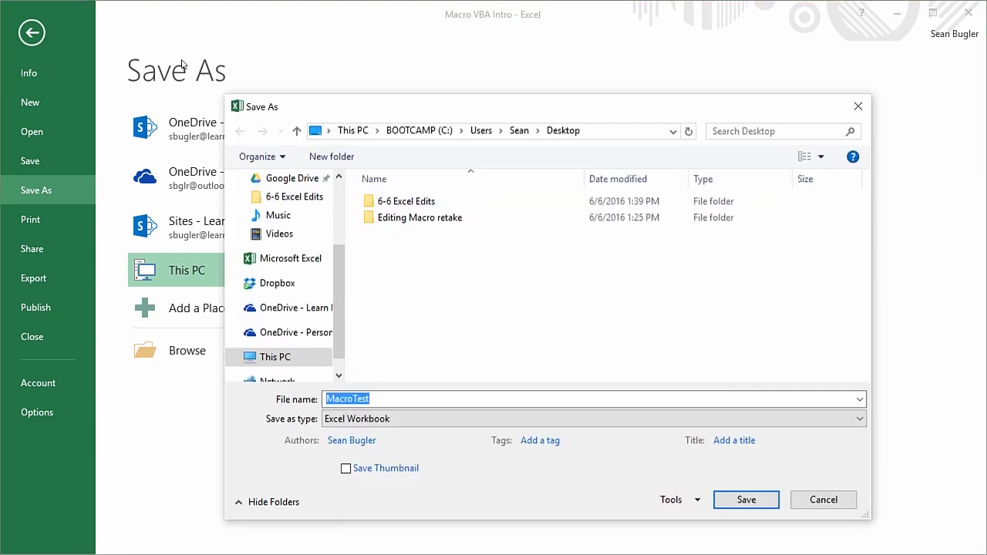
left_click(363, 419)
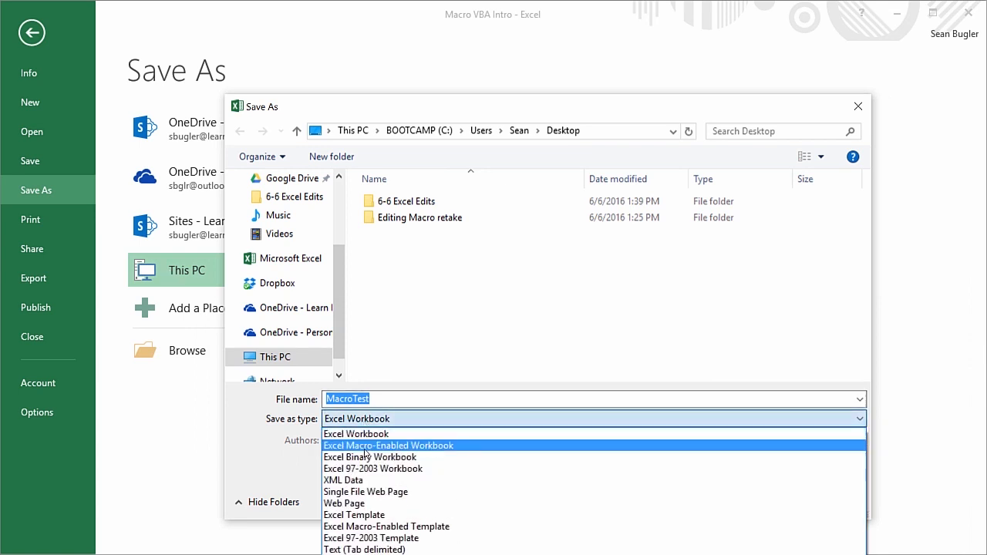
left_click(365, 447)
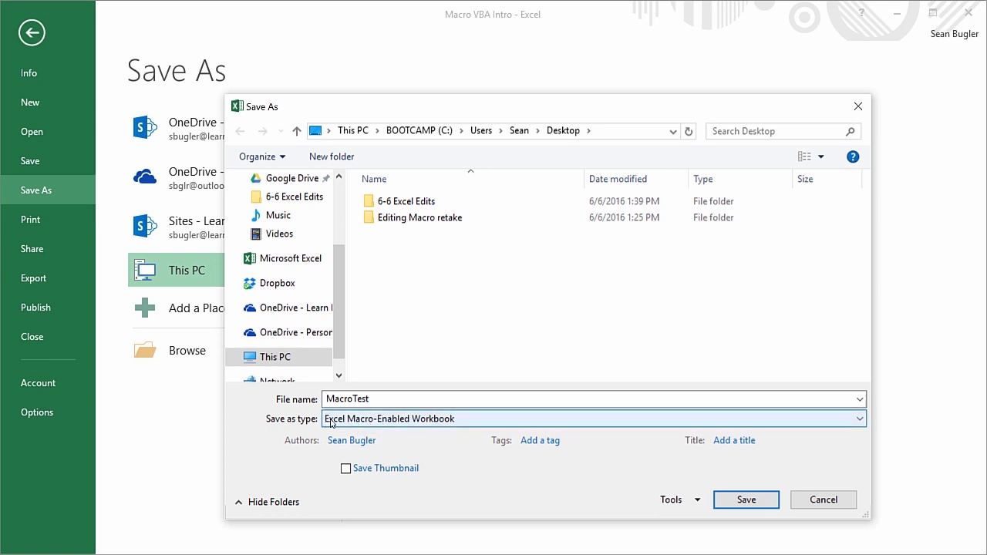
left_click(745, 500)
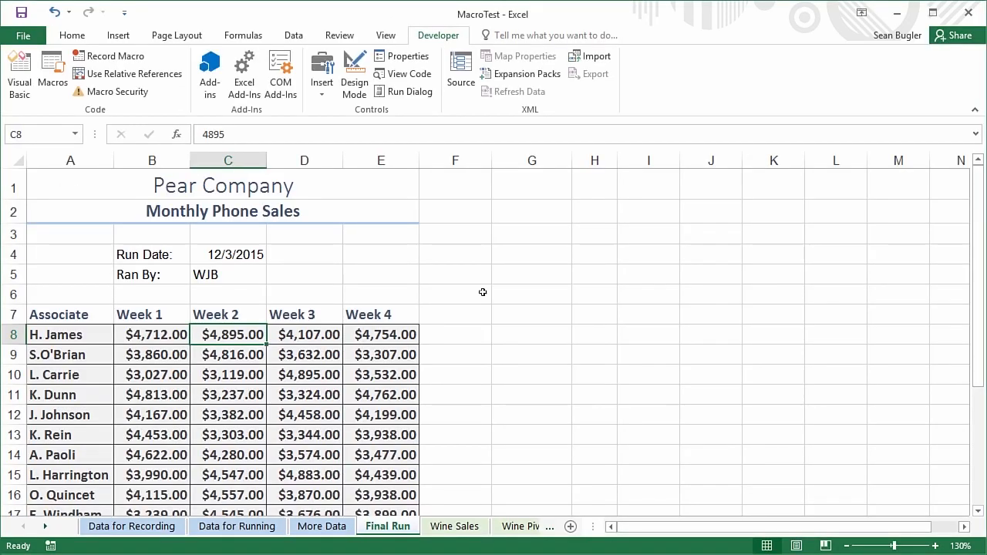